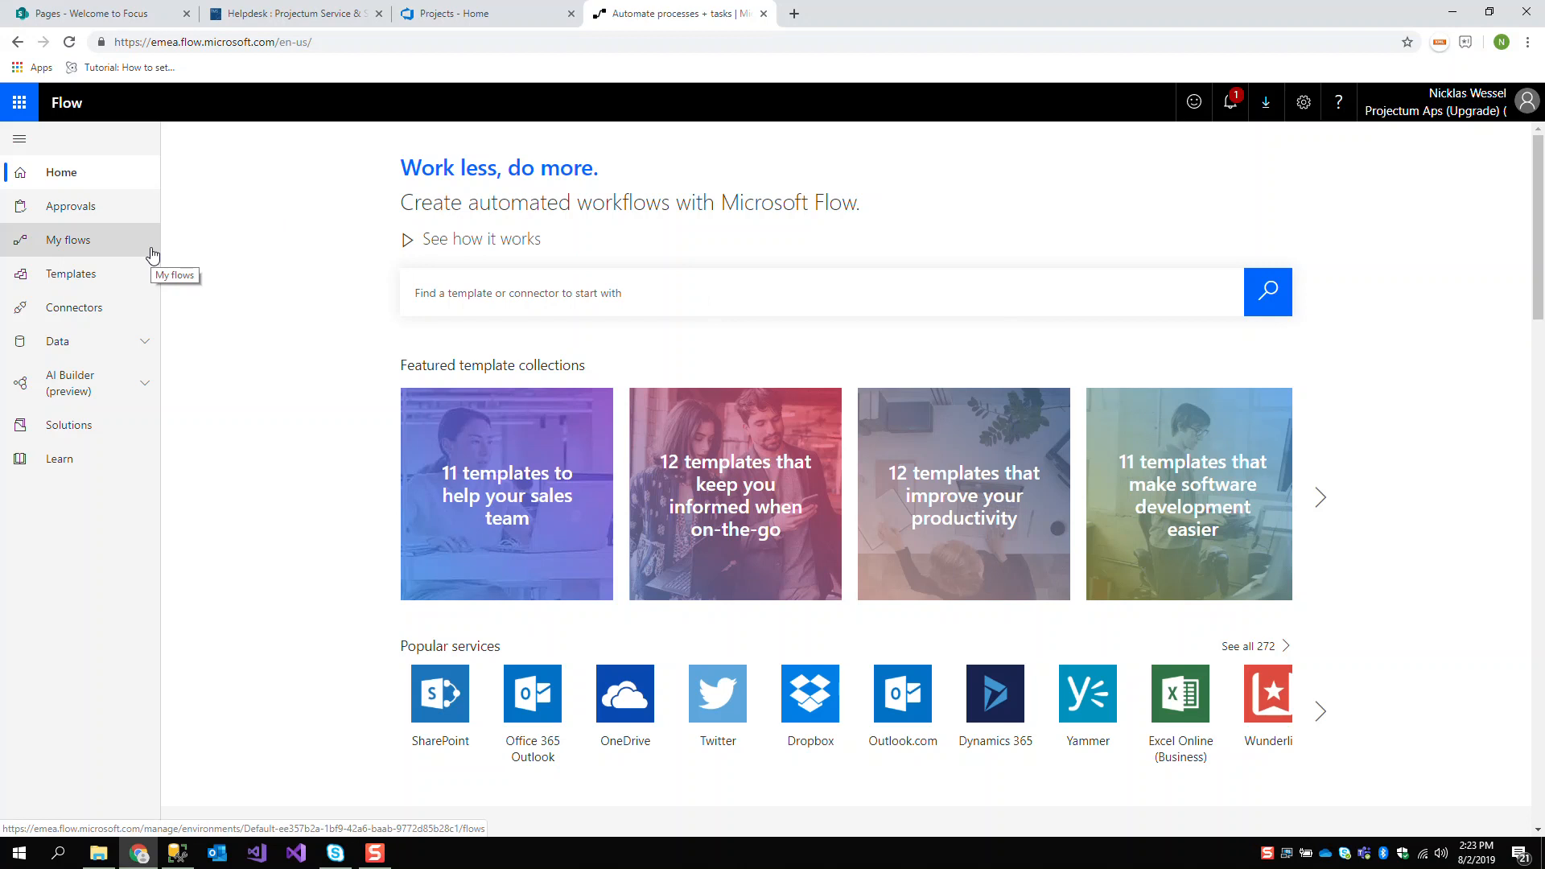
Create a blank instant flow named "Present It Demo" that is triggered manually from Microsoft Flow
click(153, 255)
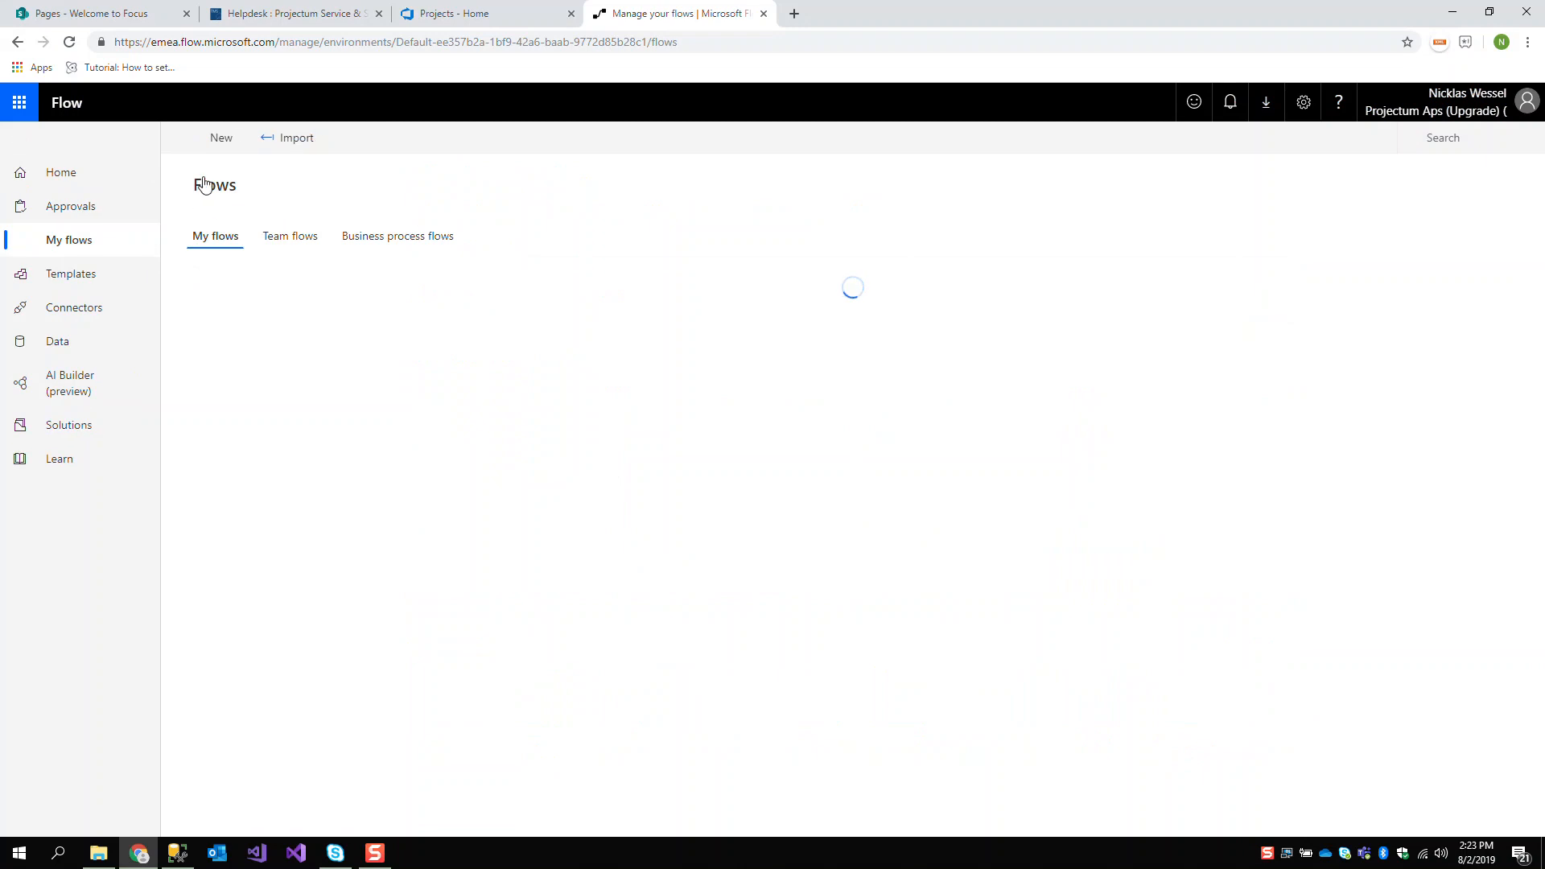
click(226, 137)
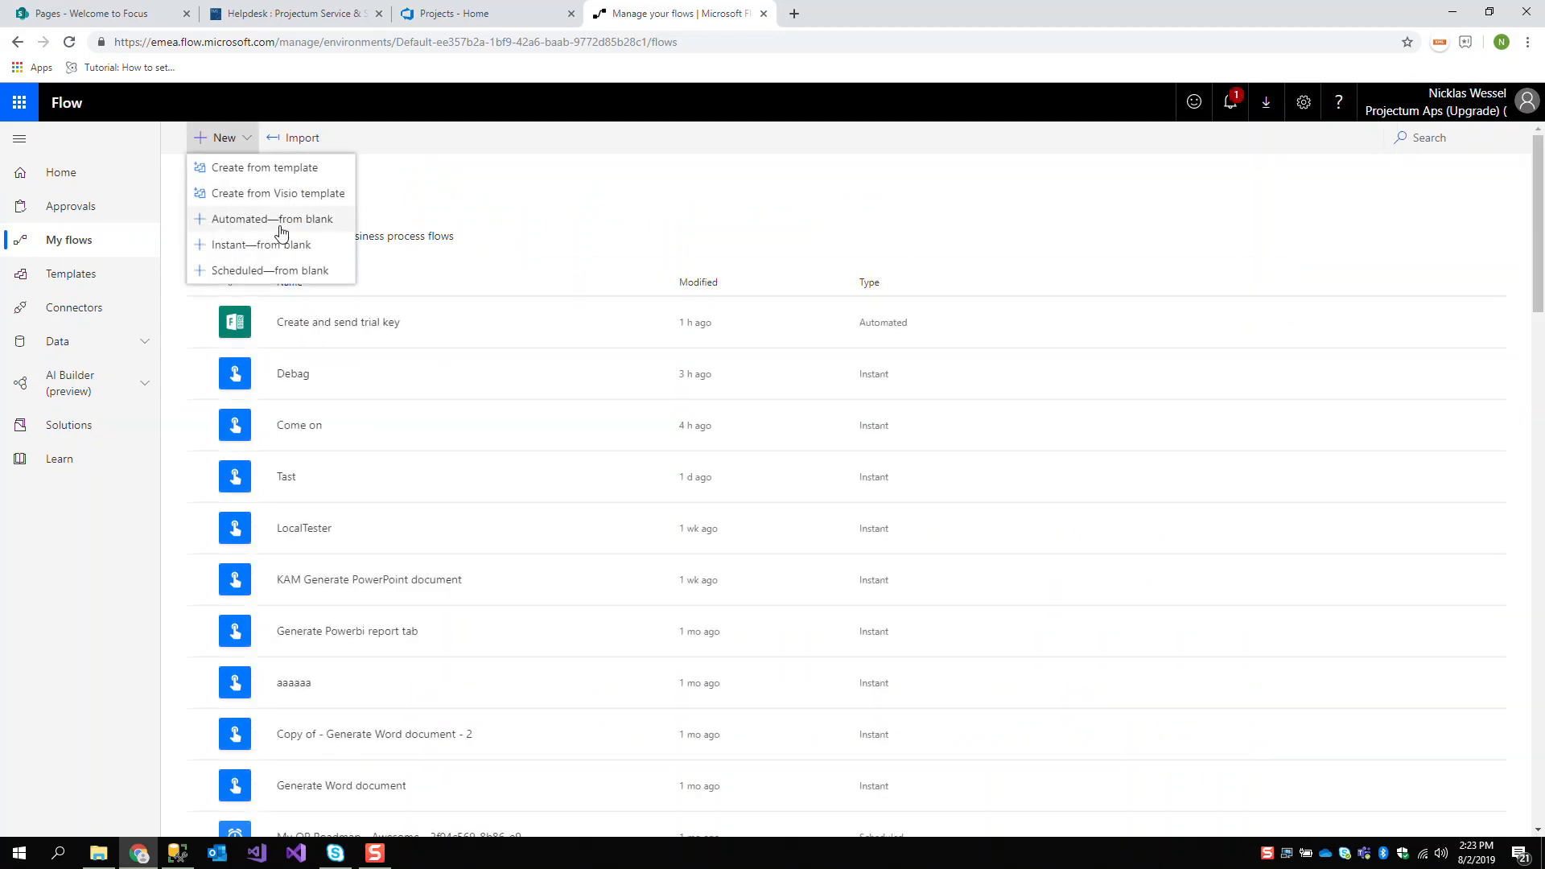
click(276, 242)
click(982, 314)
text(Present It Demo)
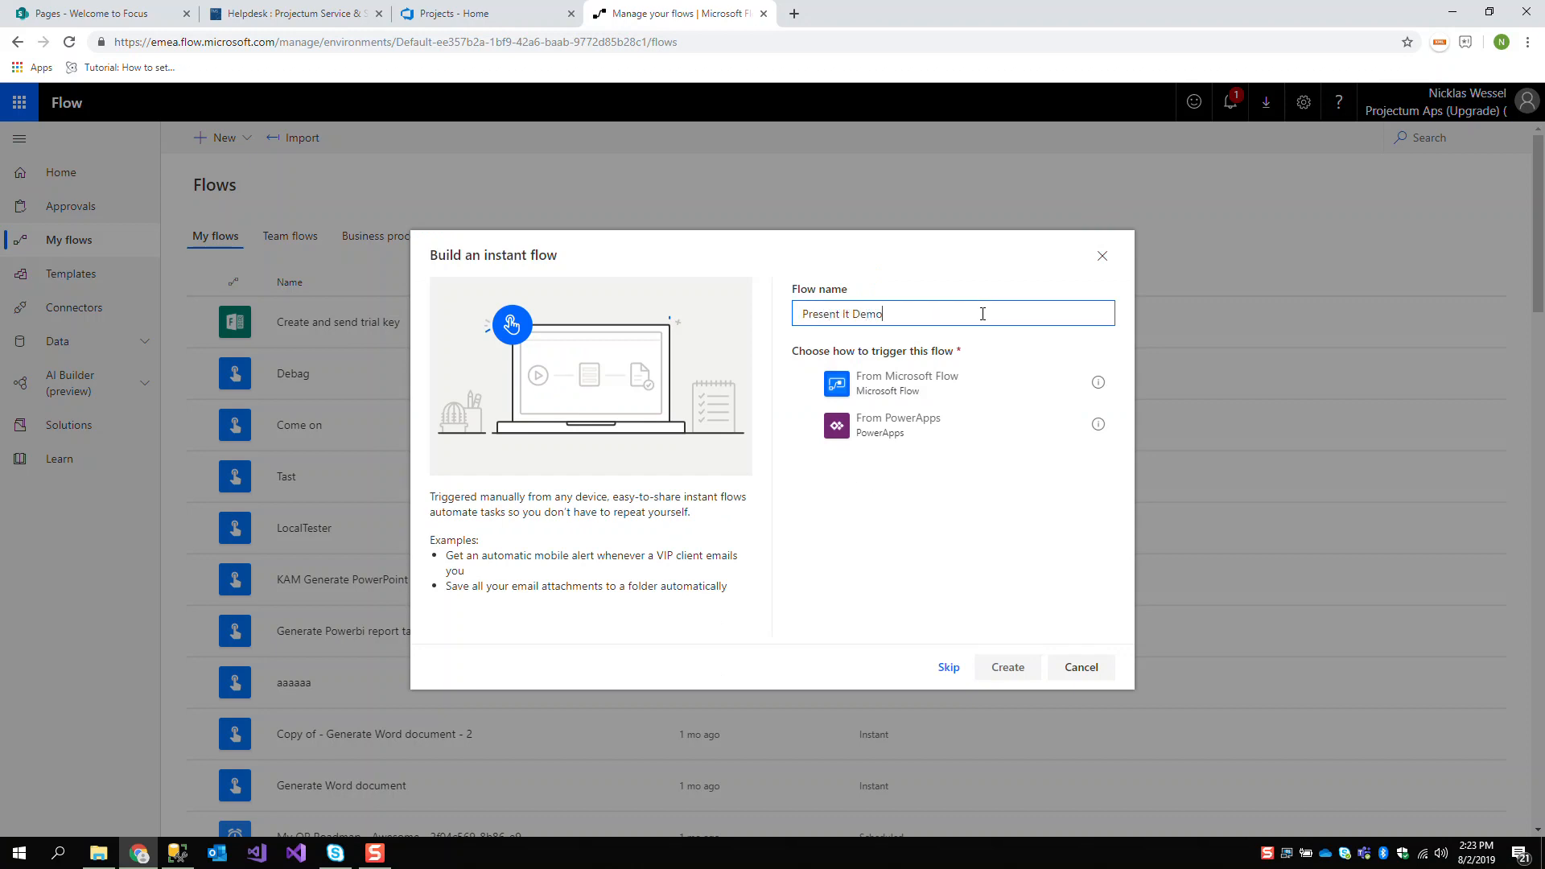
click(952, 402)
click(1006, 666)
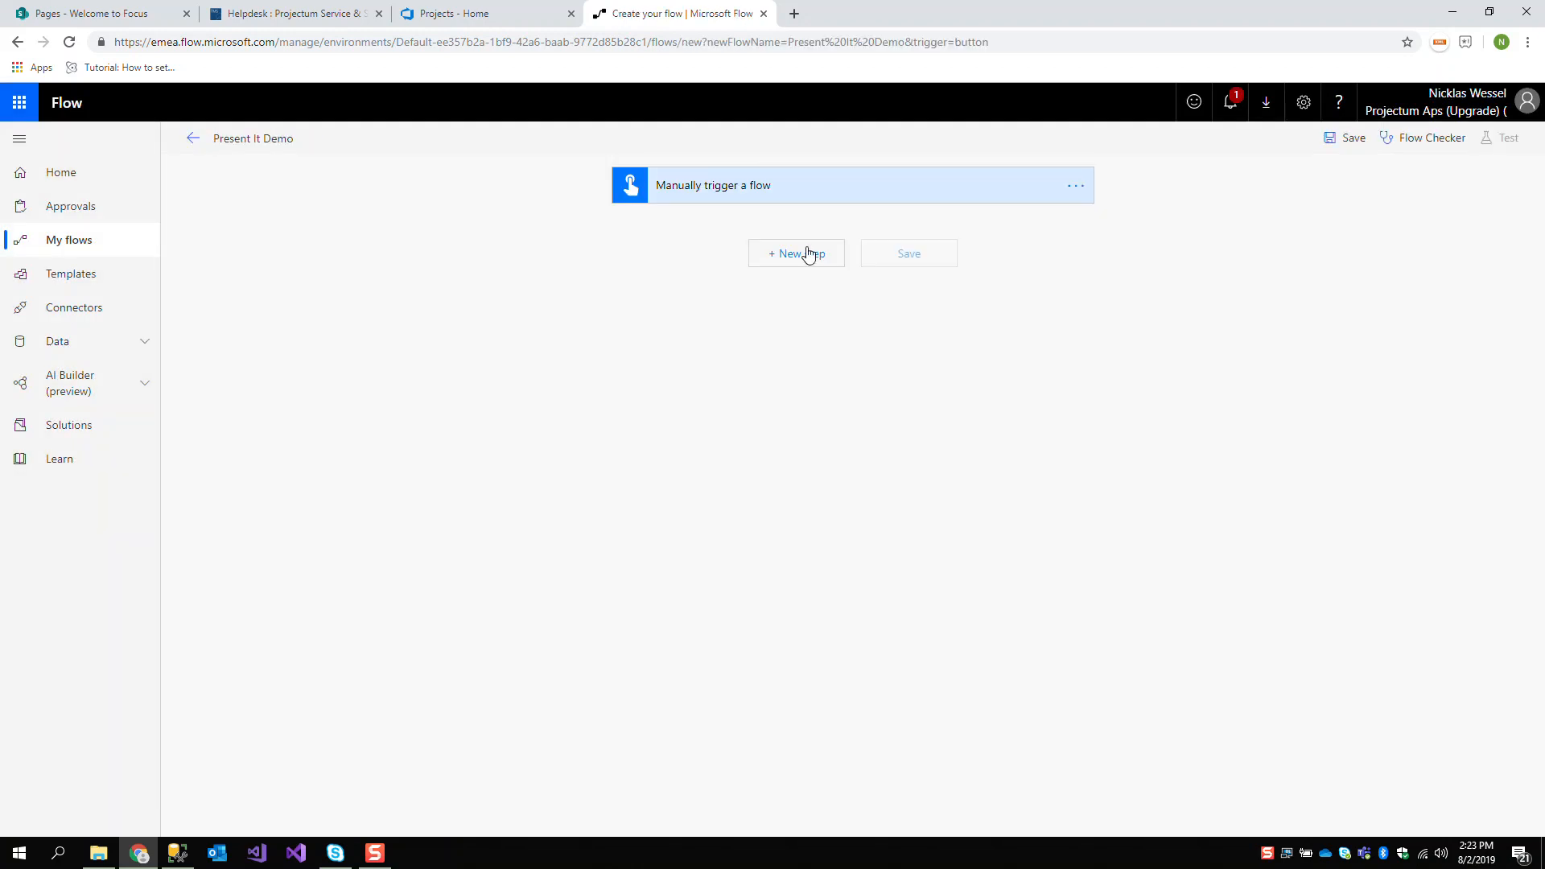
Search the premium connectors for "Present it" and add Projectum Present It's Generate Word document action after the manual trigger
click(802, 254)
click(809, 331)
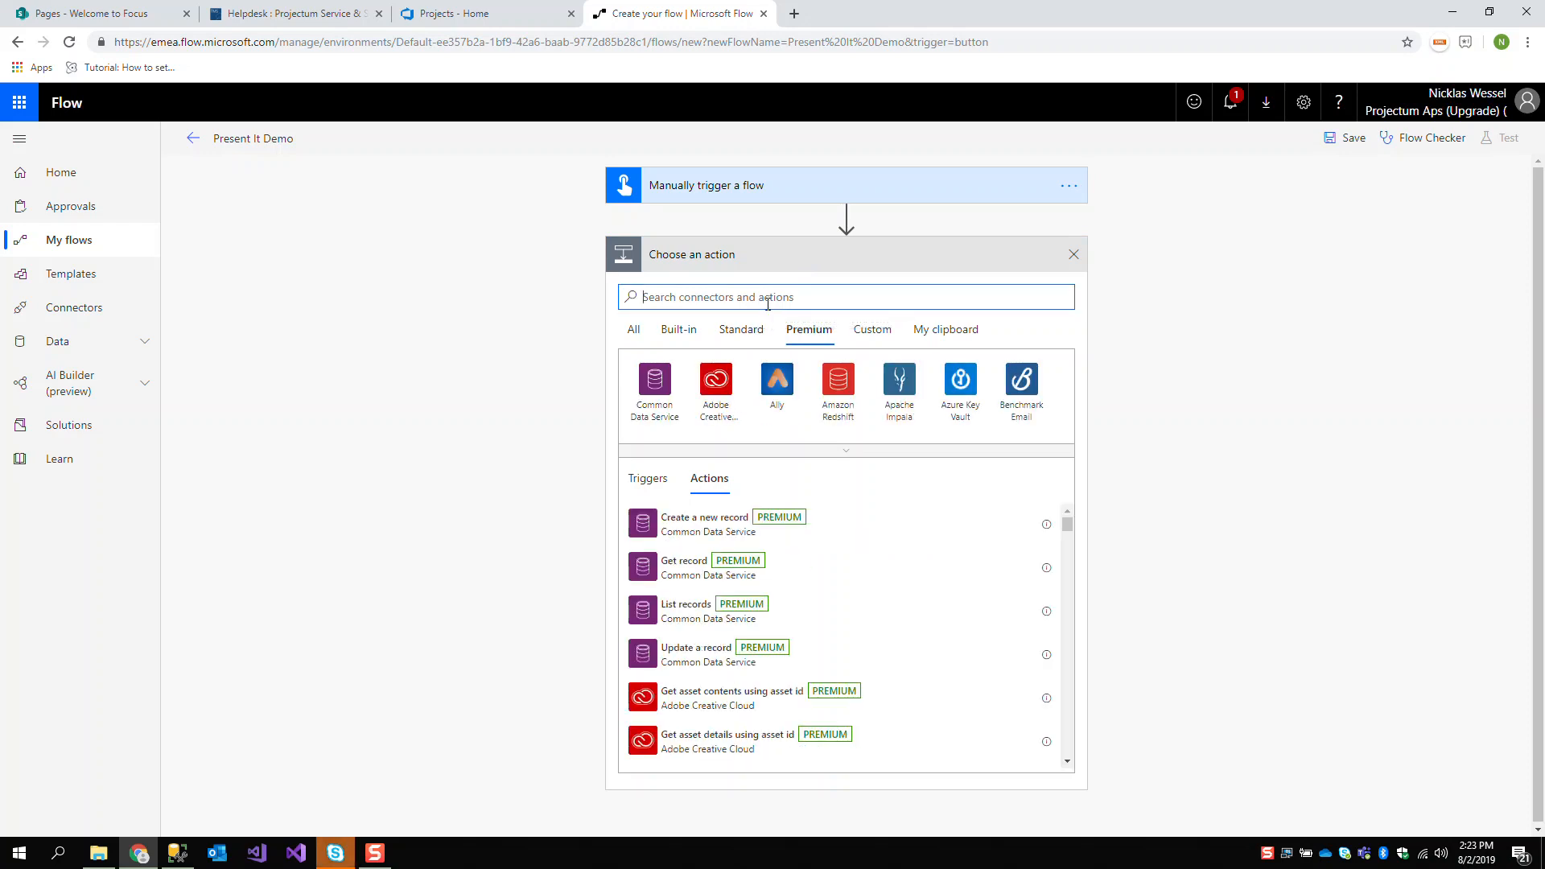
text(Present it)
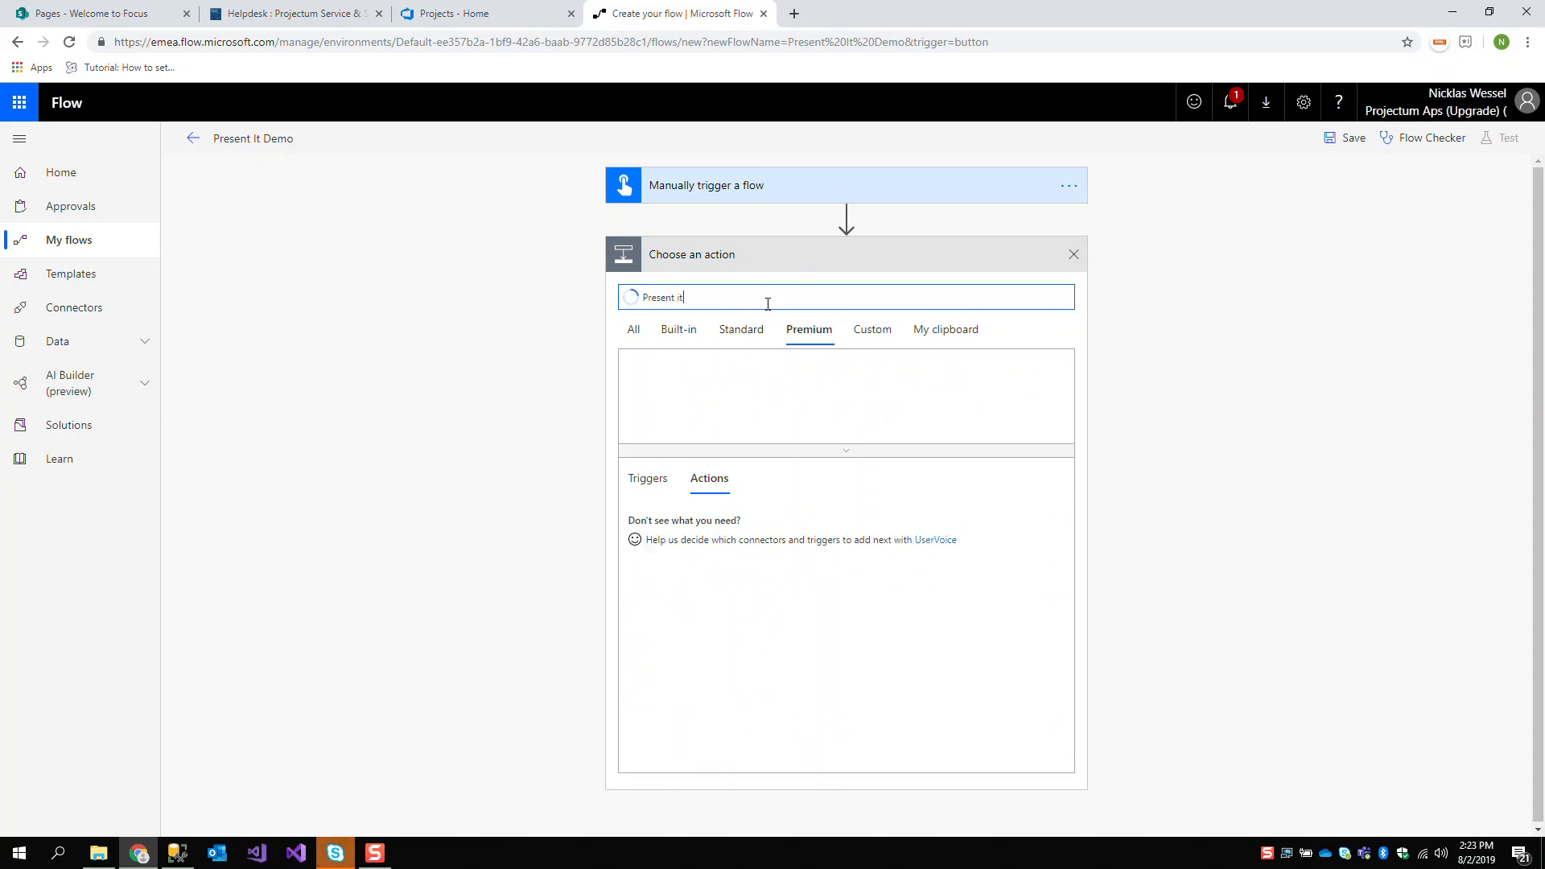
click(643, 377)
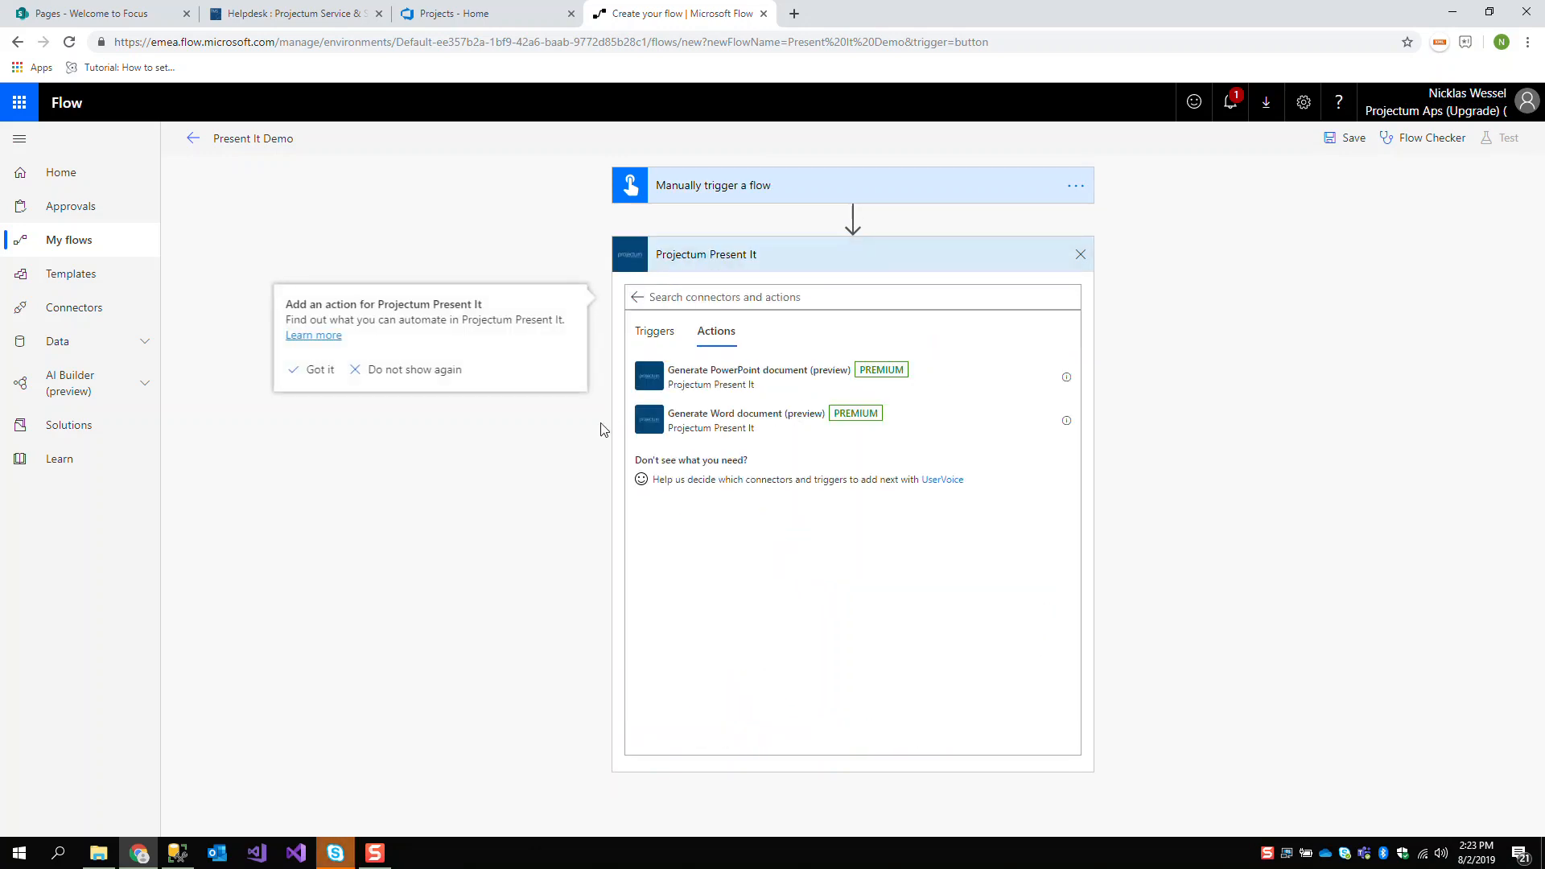
click(739, 435)
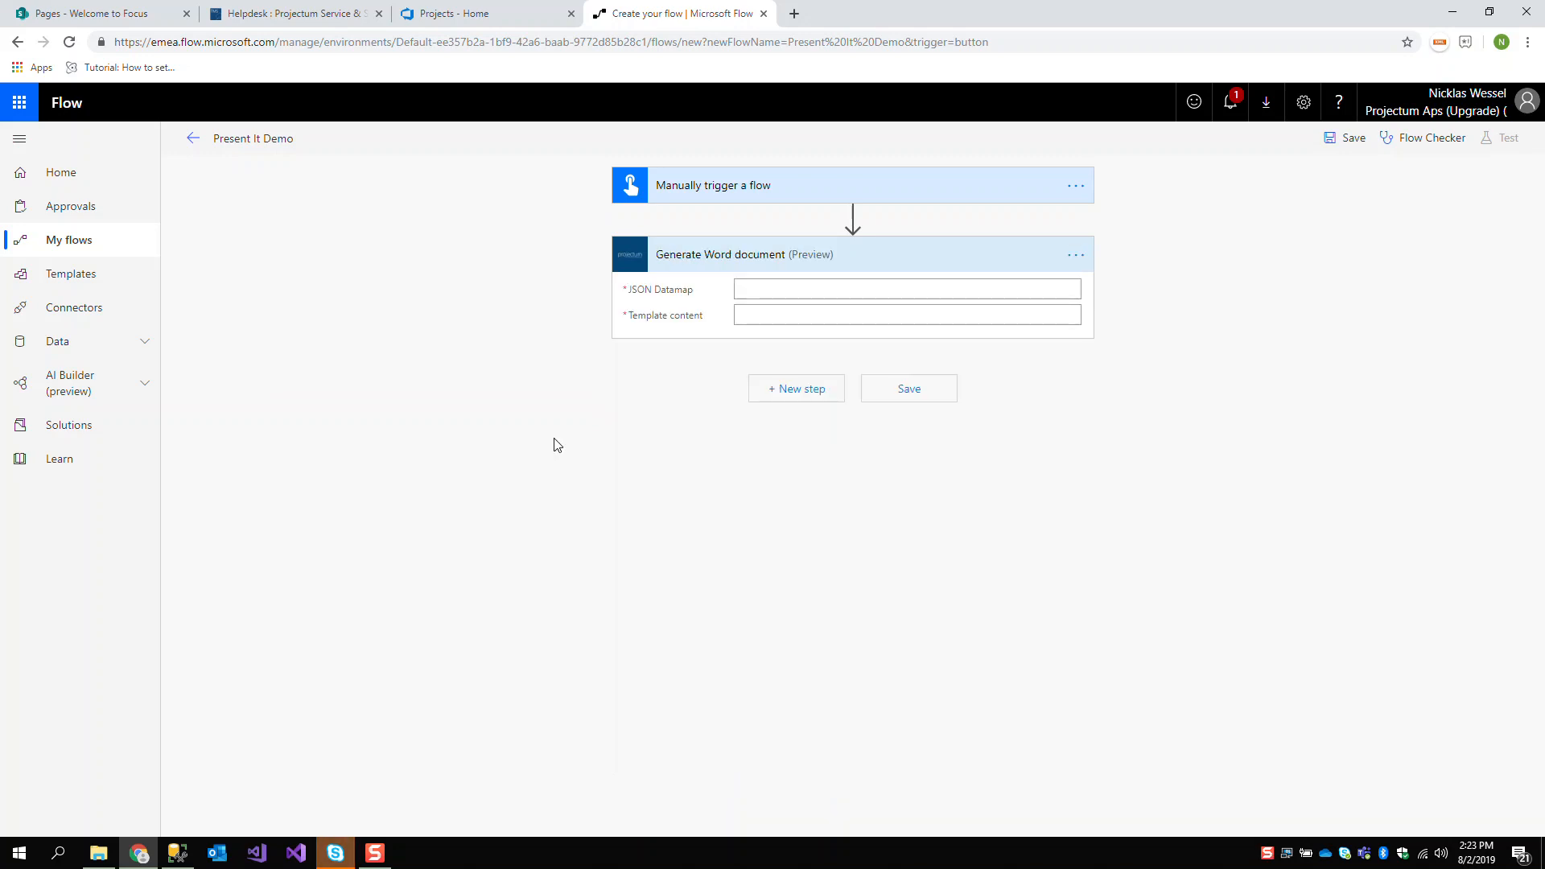
click(745, 313)
click(533, 387)
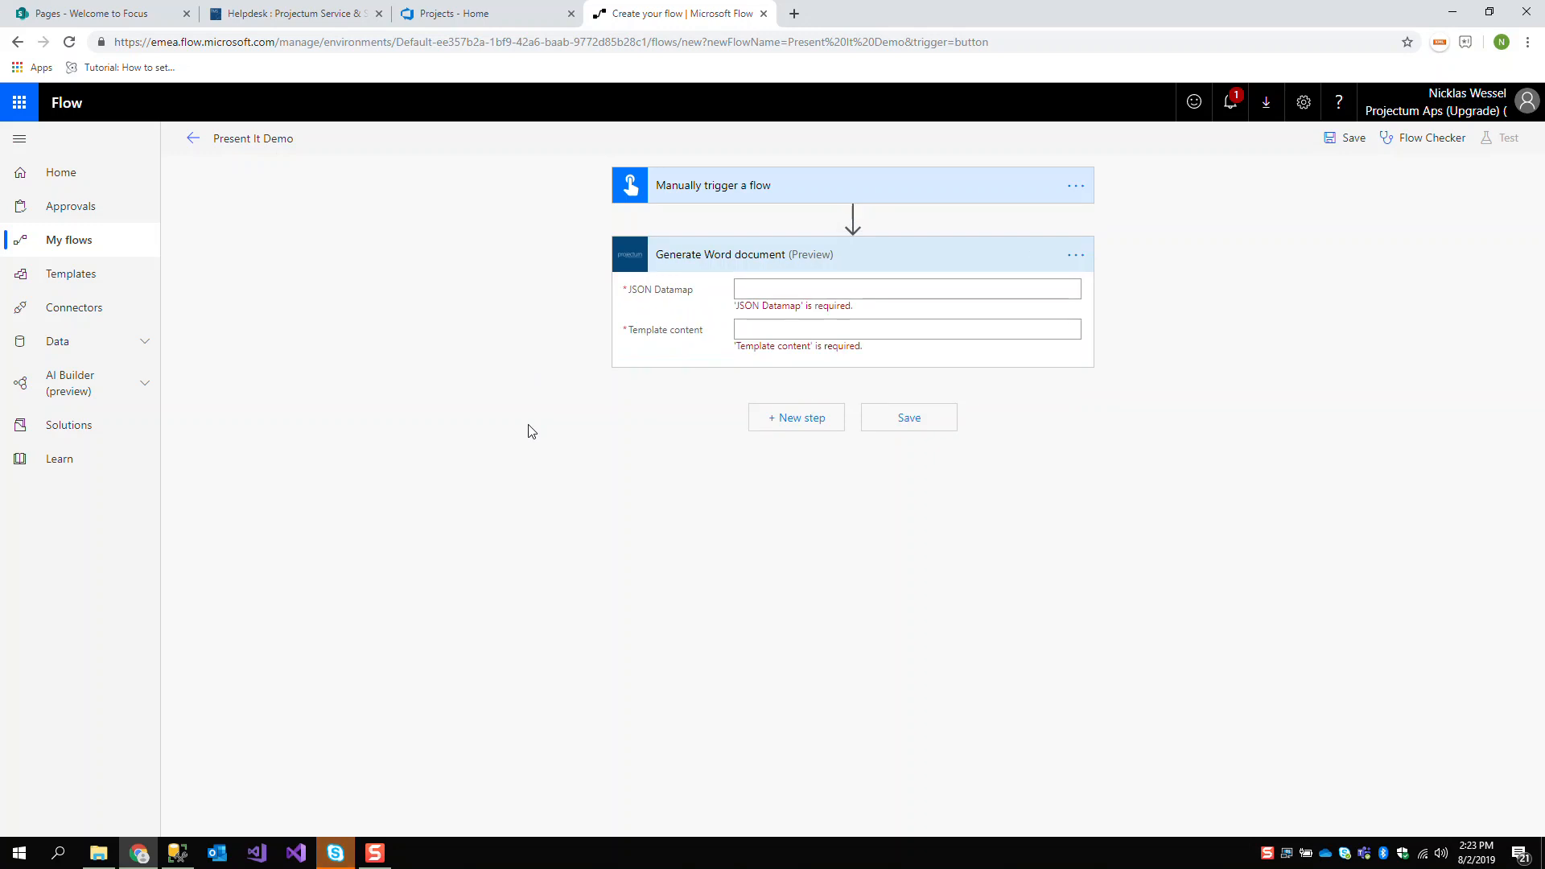
Switch to File Explorer and open WordTemplate.docx from the Templates subfolder of FlowExporter
click(98, 853)
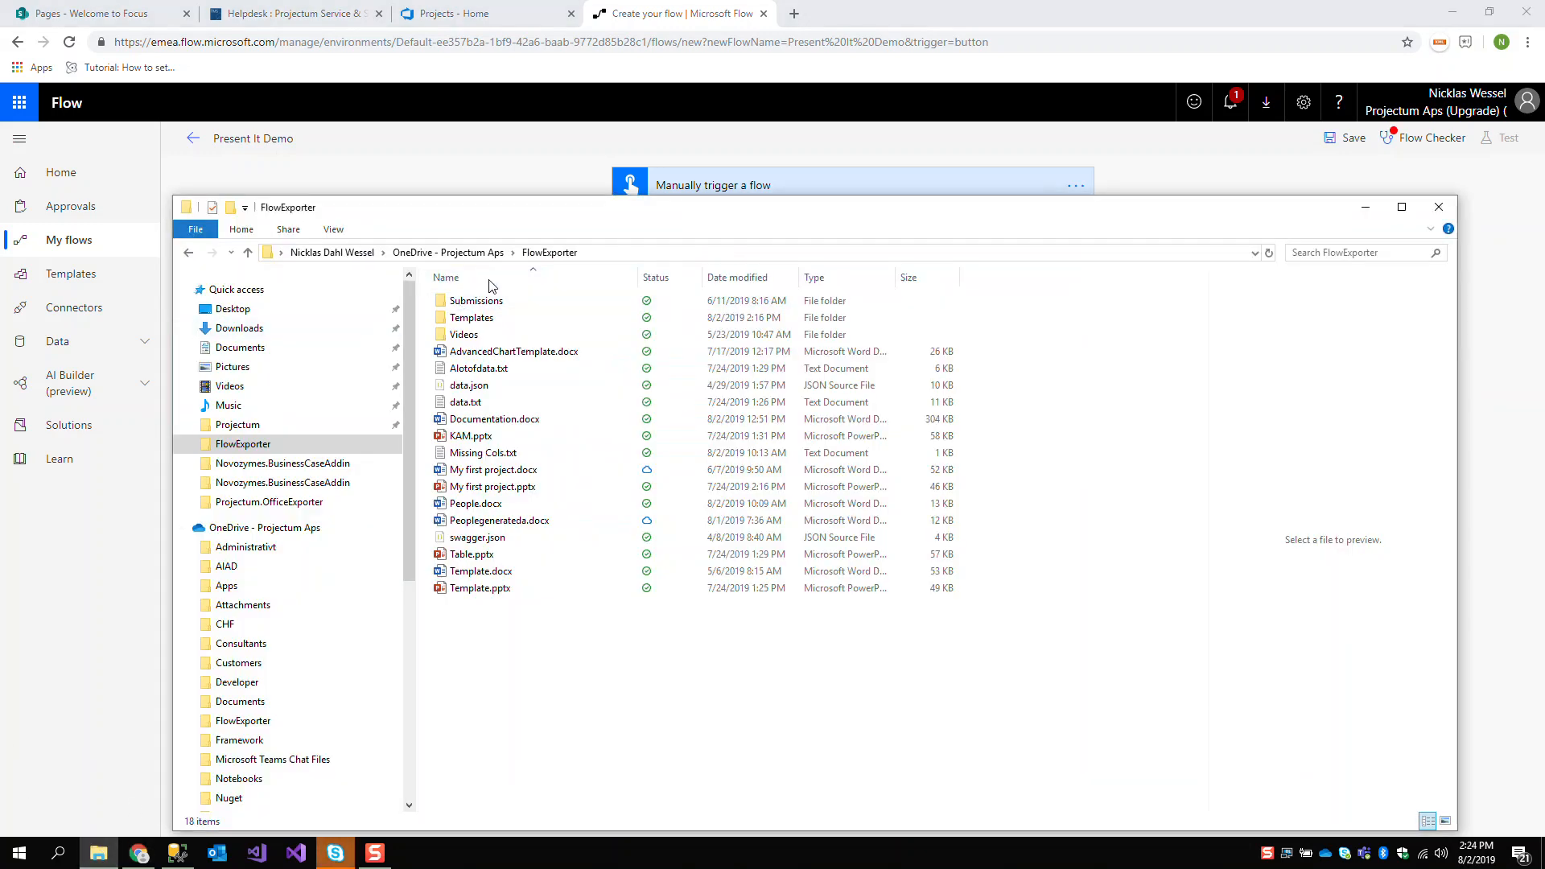
double_click(519, 318)
double_click(552, 305)
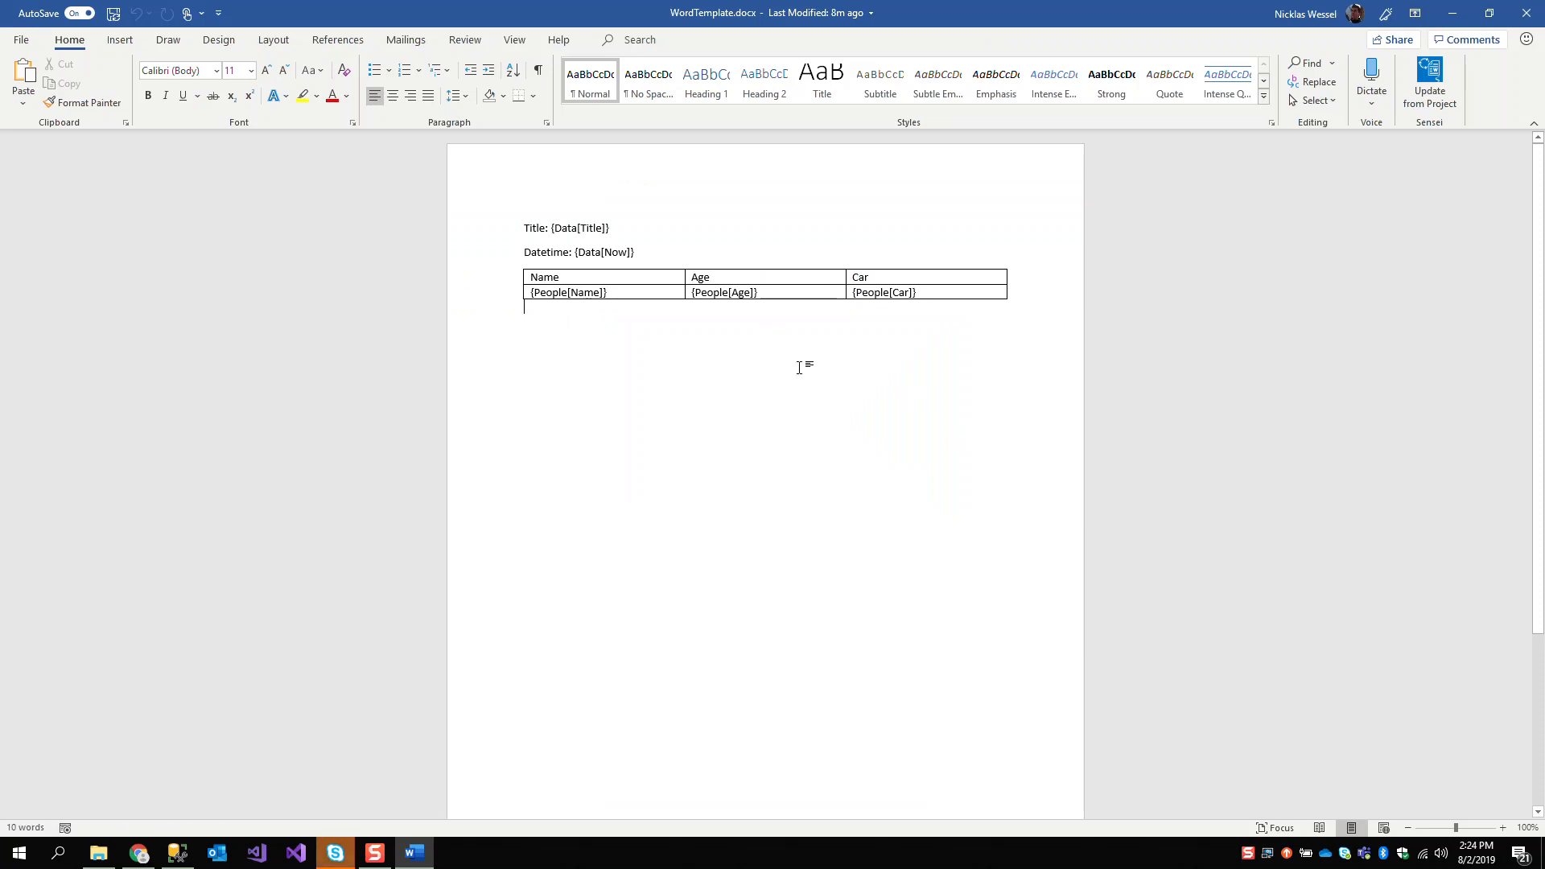
Examine the Data placeholders for title and datetime and the People placeholders in the table of the Word template
drag(612, 226, 550, 229)
drag(634, 252, 576, 253)
click(620, 295)
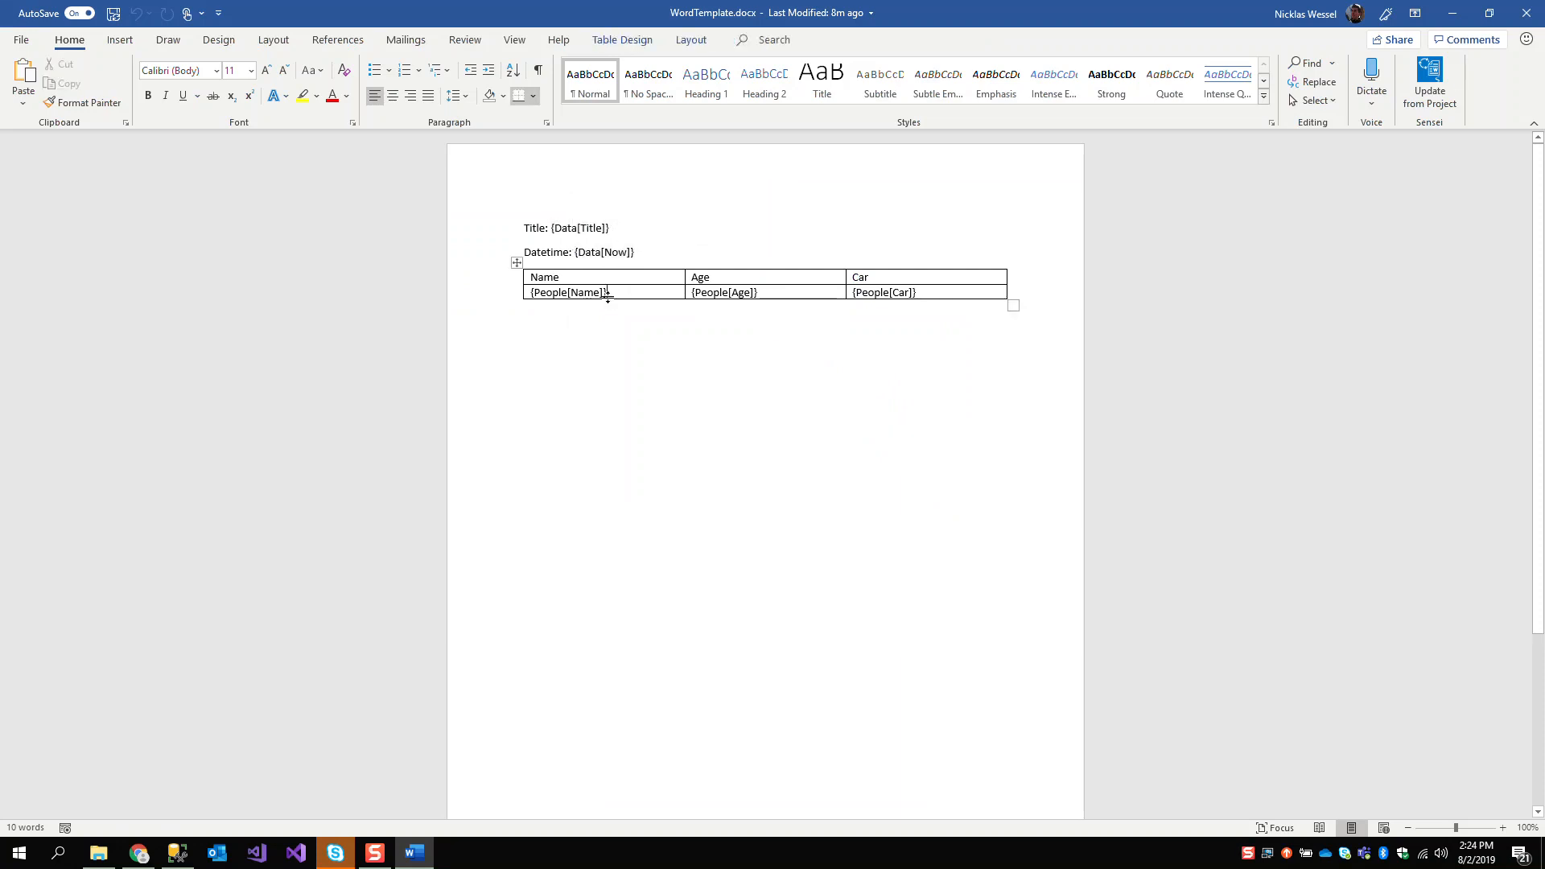
double_click(552, 294)
click(616, 295)
double_click(551, 293)
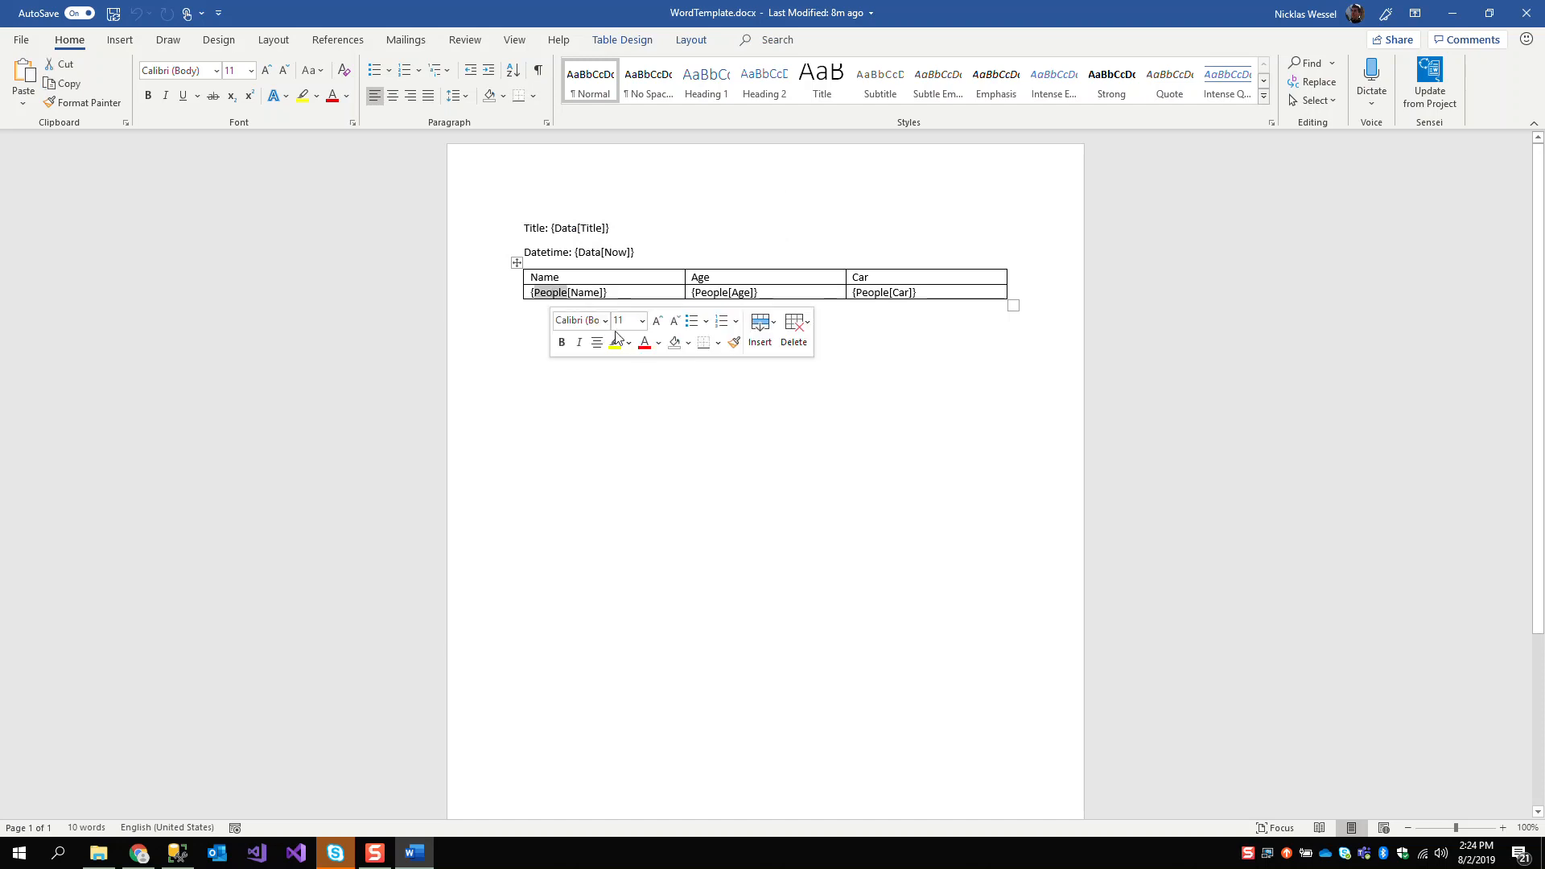
double_click(591, 295)
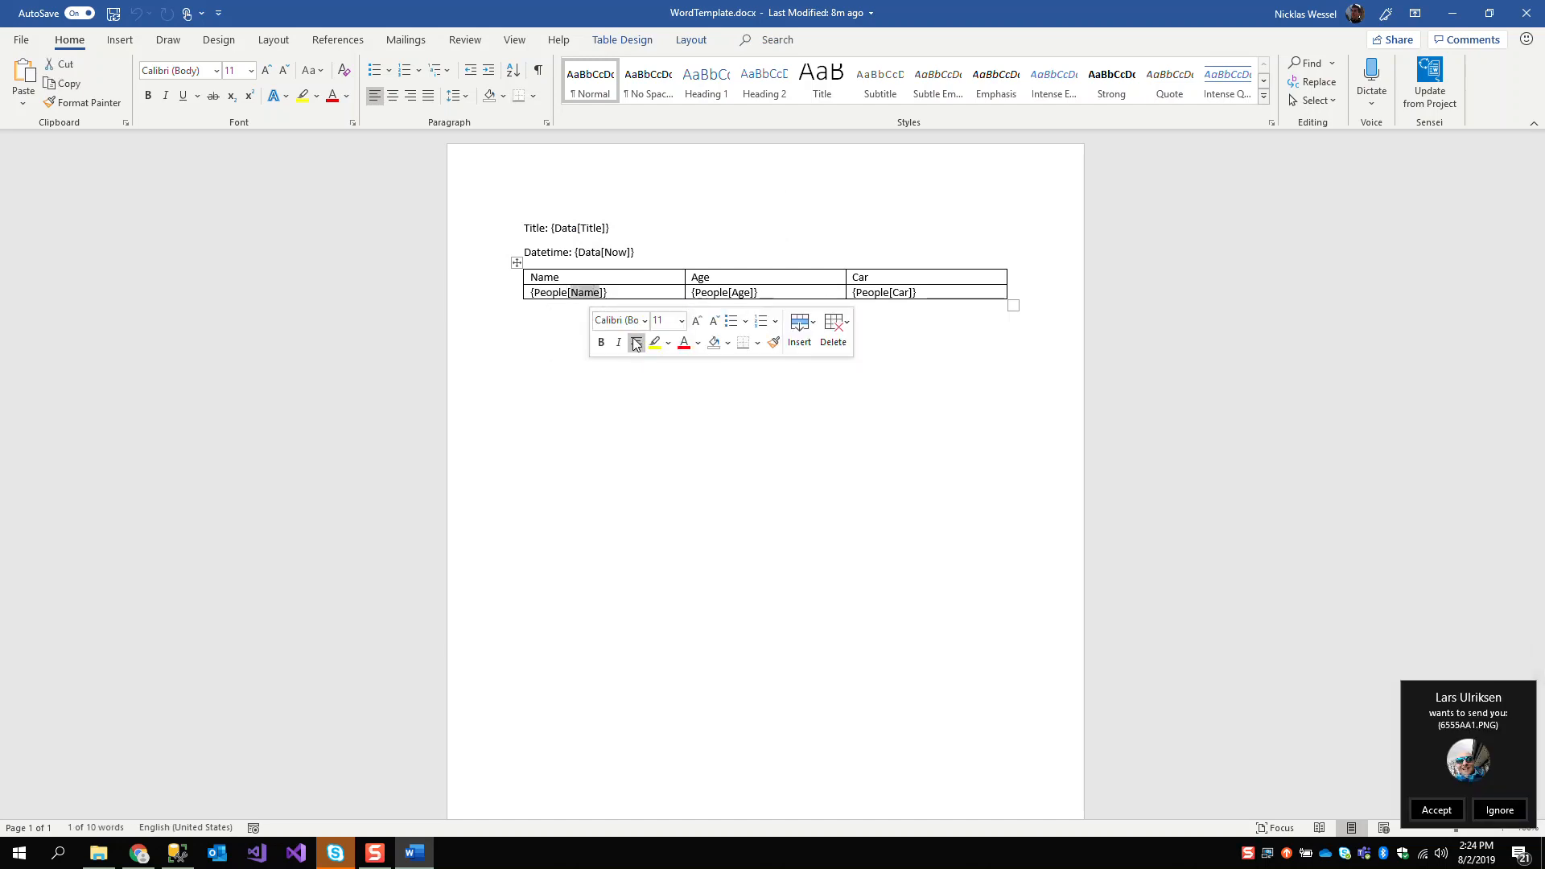
double_click(594, 254)
click(621, 254)
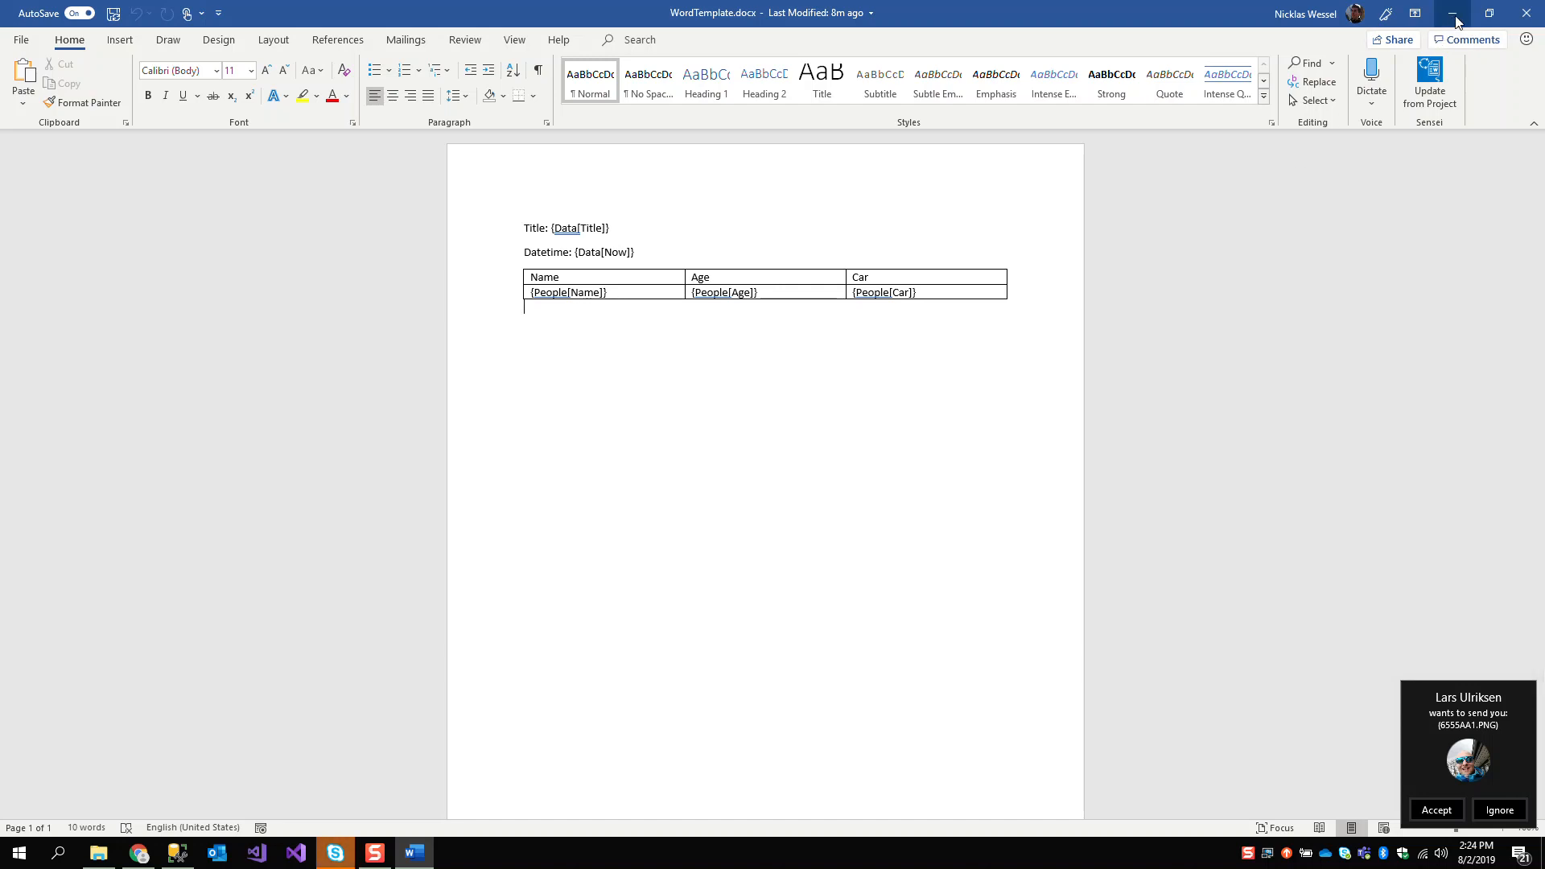
click(548, 316)
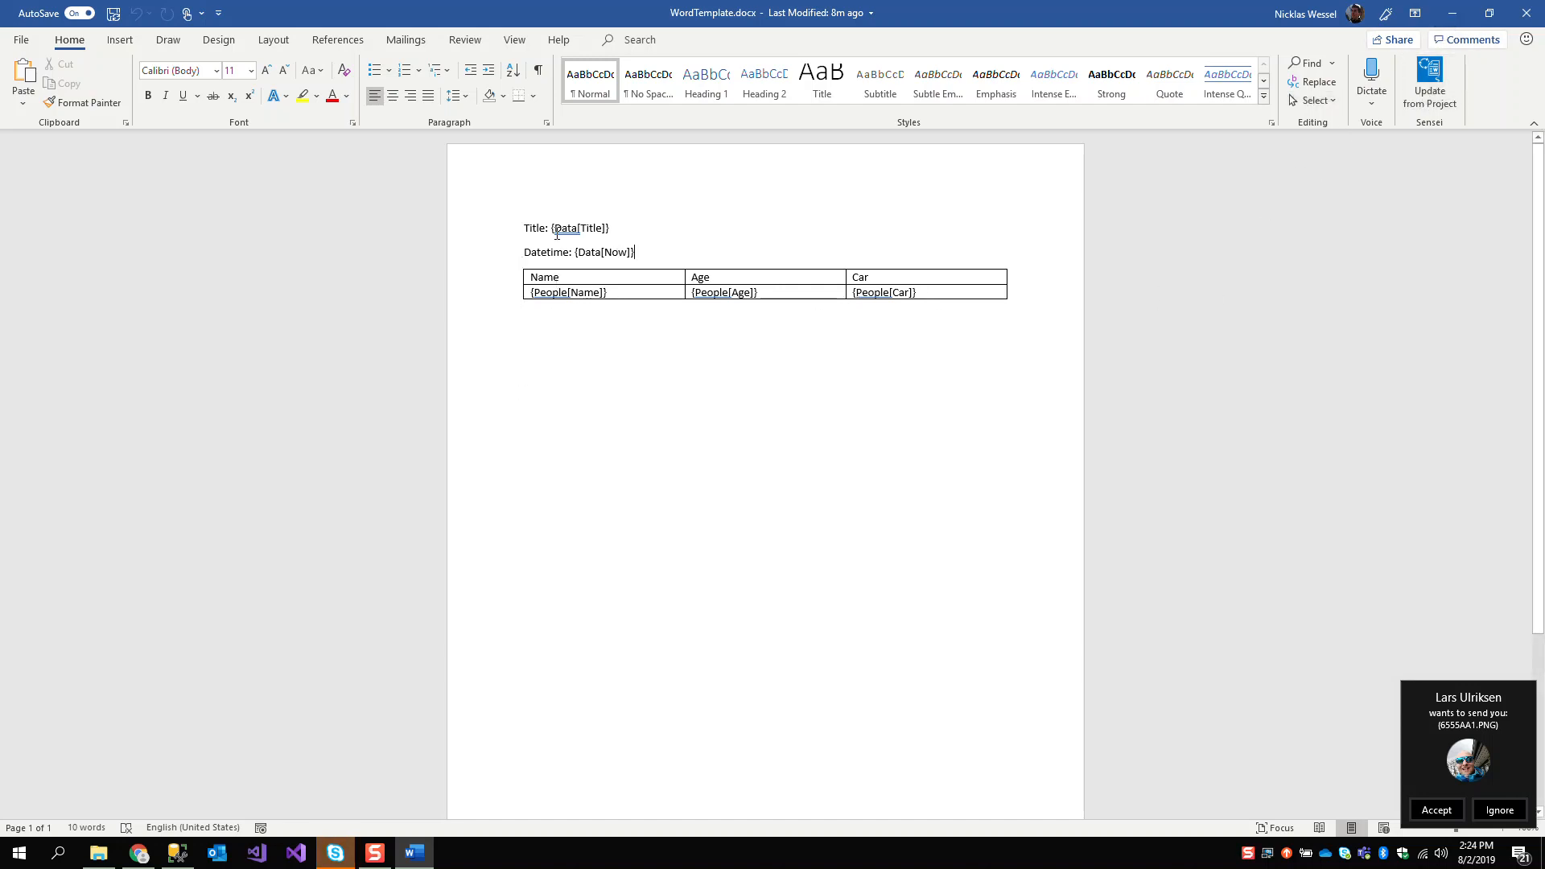
drag(605, 243, 527, 228)
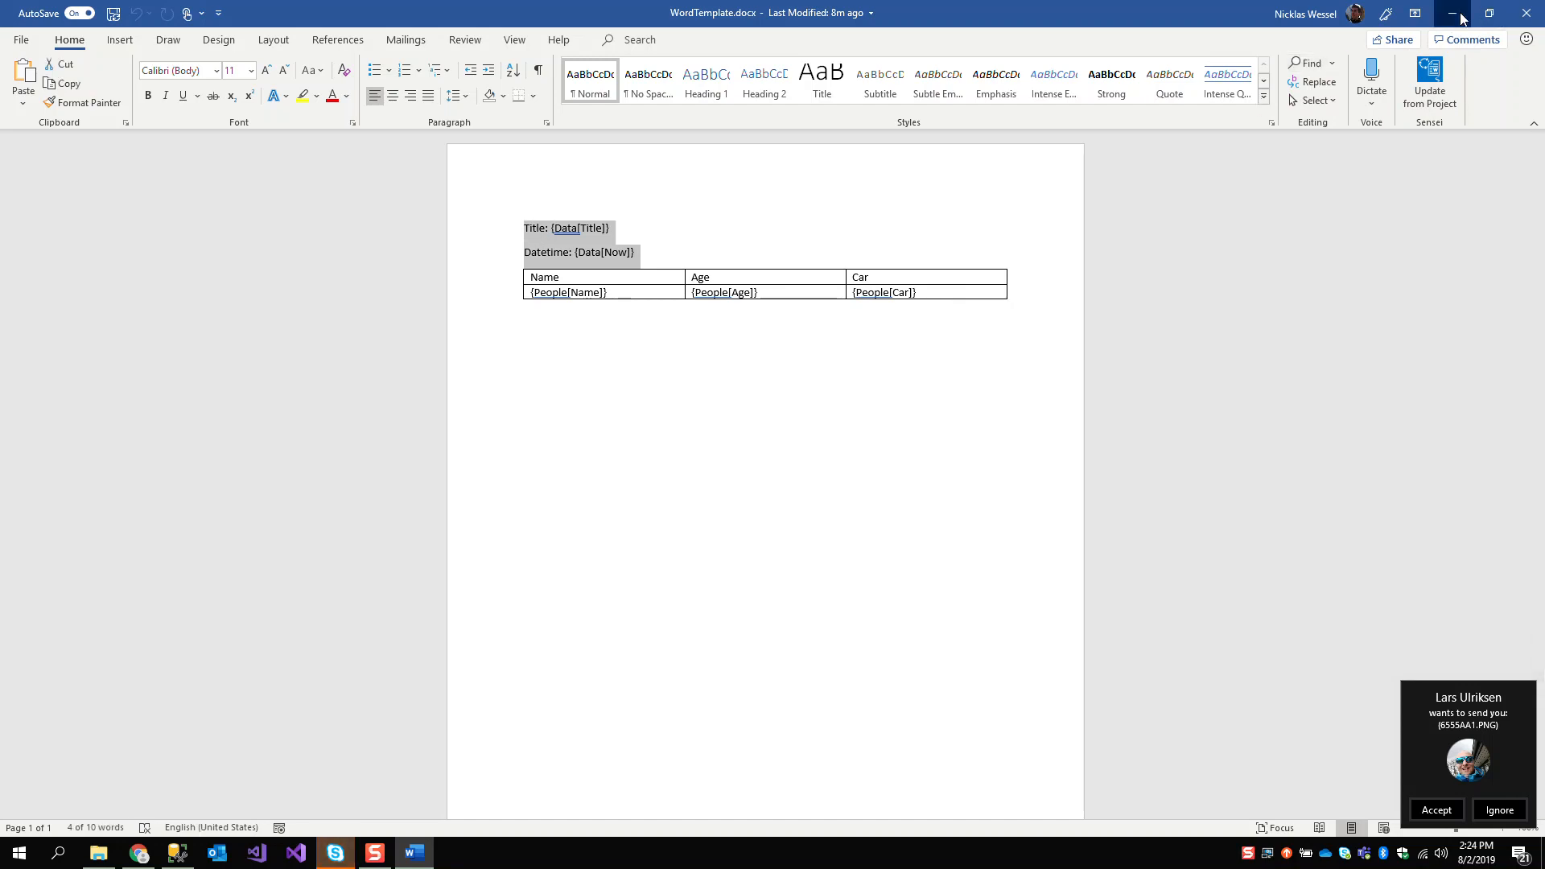
Return to the flow in Chrome and insert OneDrive for Business's Get file content action between the trigger and Generate Word document
click(1453, 14)
click(692, 13)
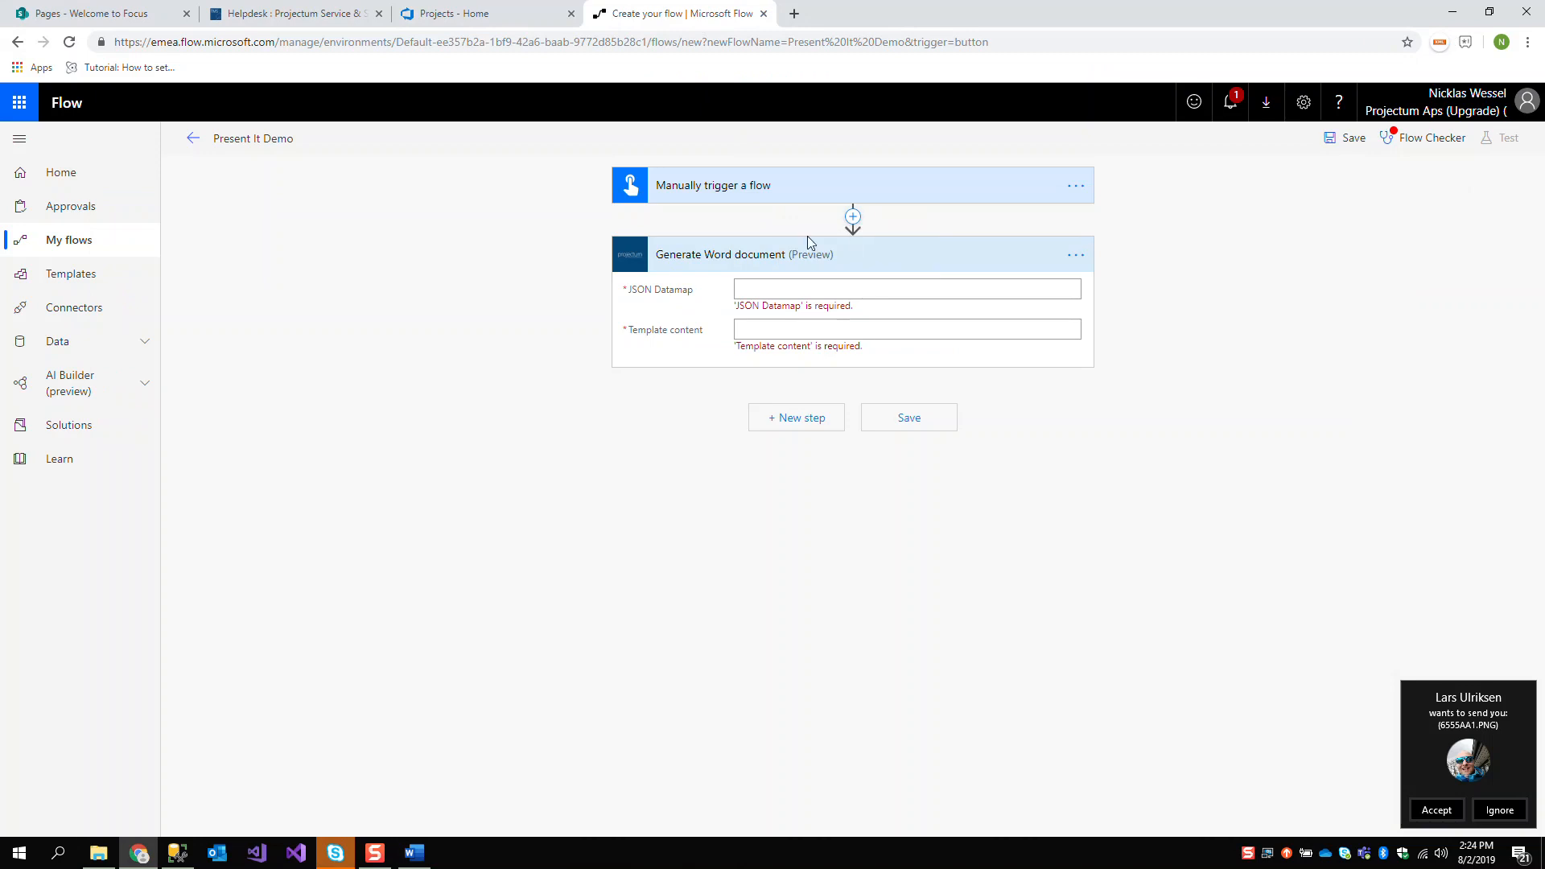
click(852, 217)
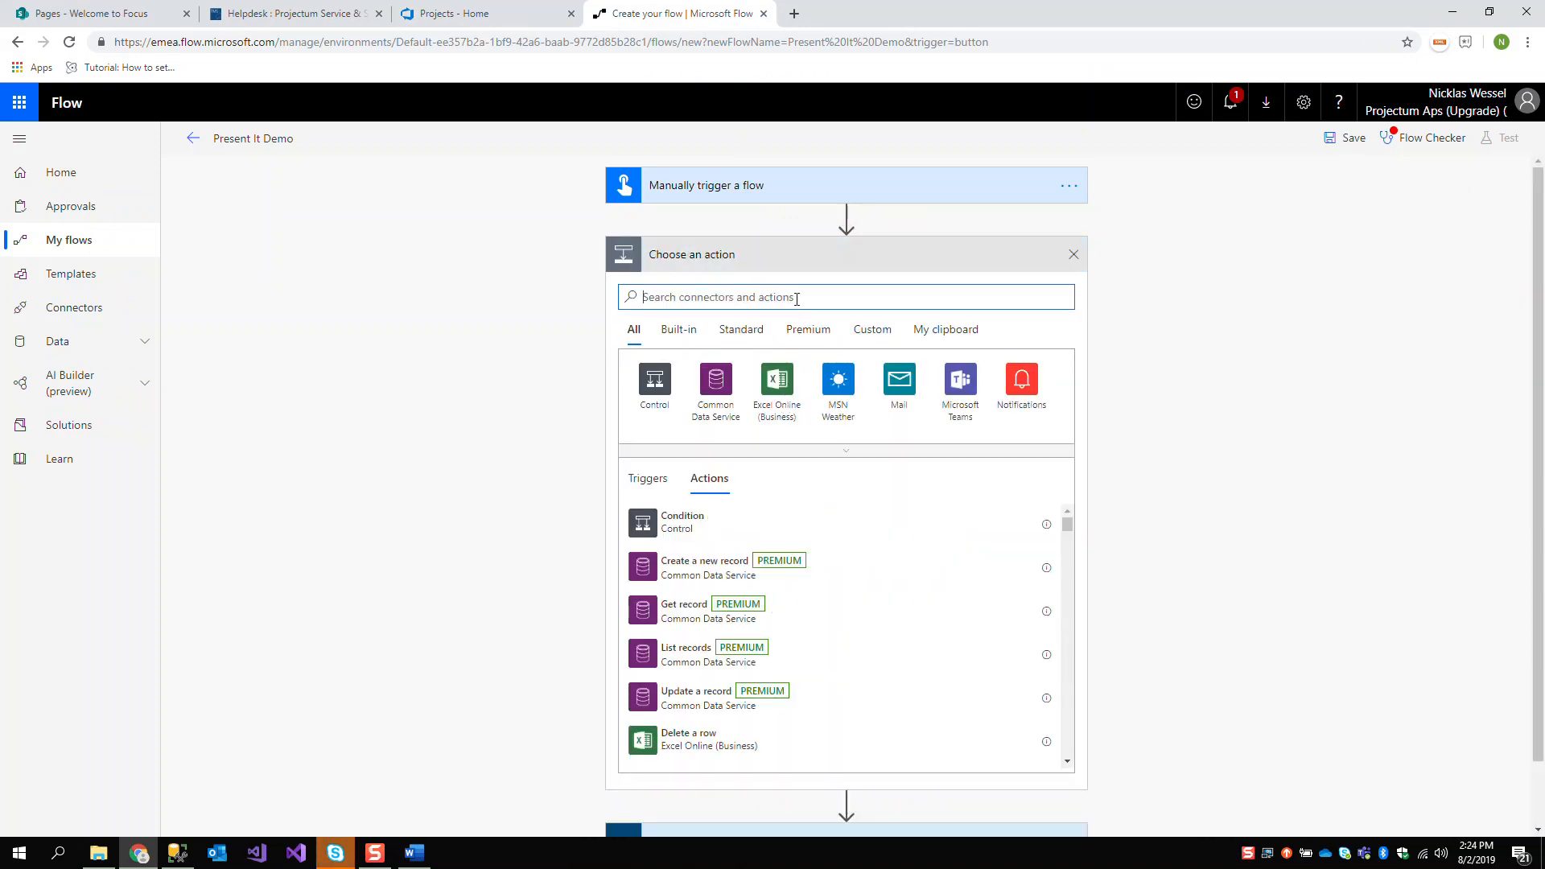
text(get )
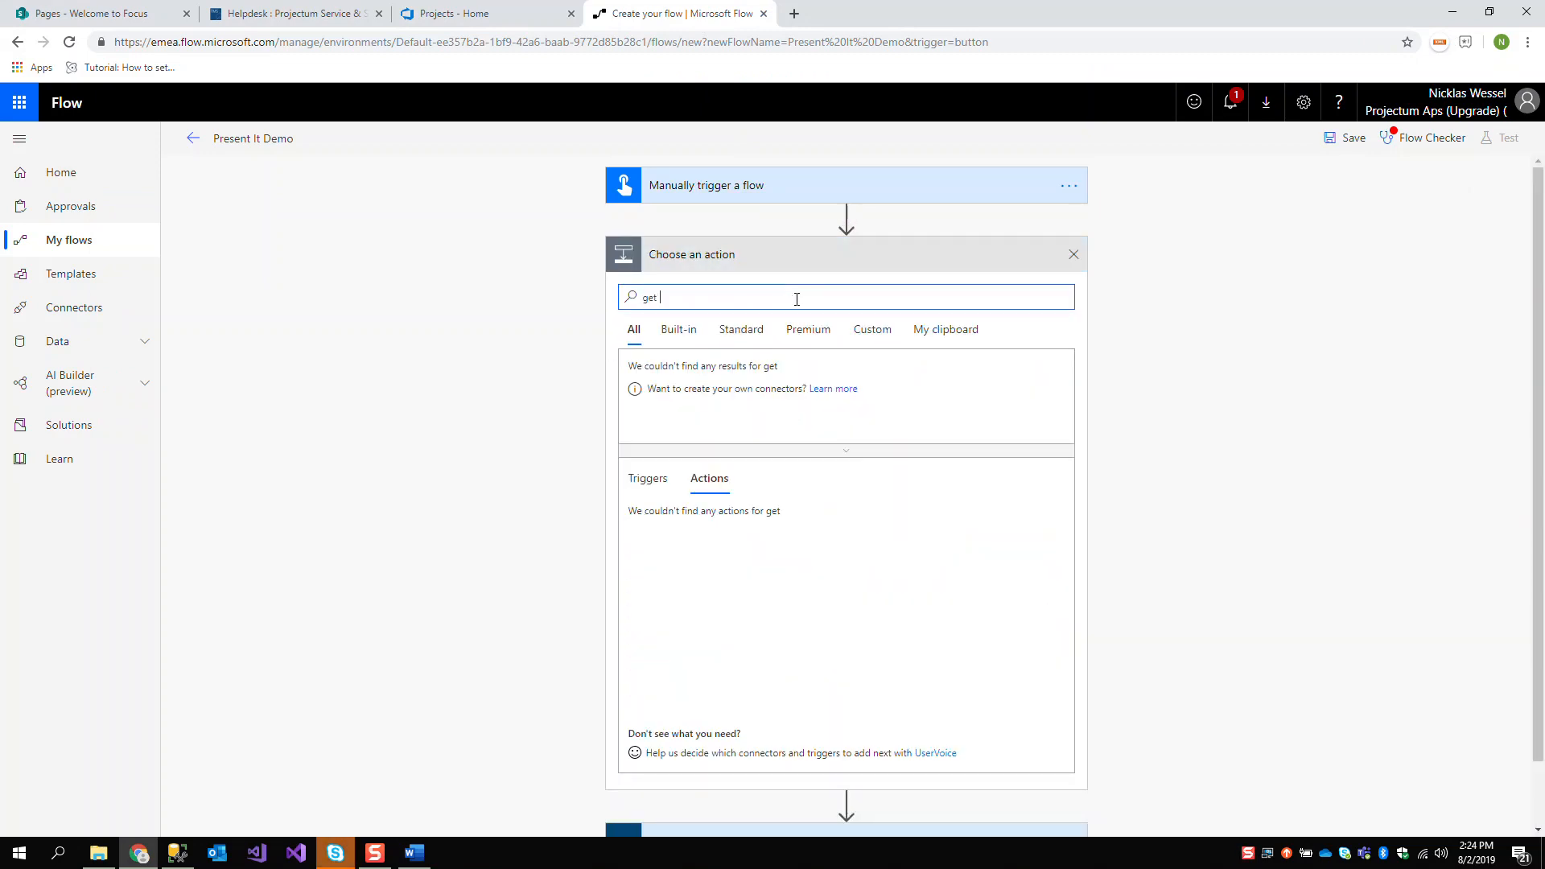
text(file content)
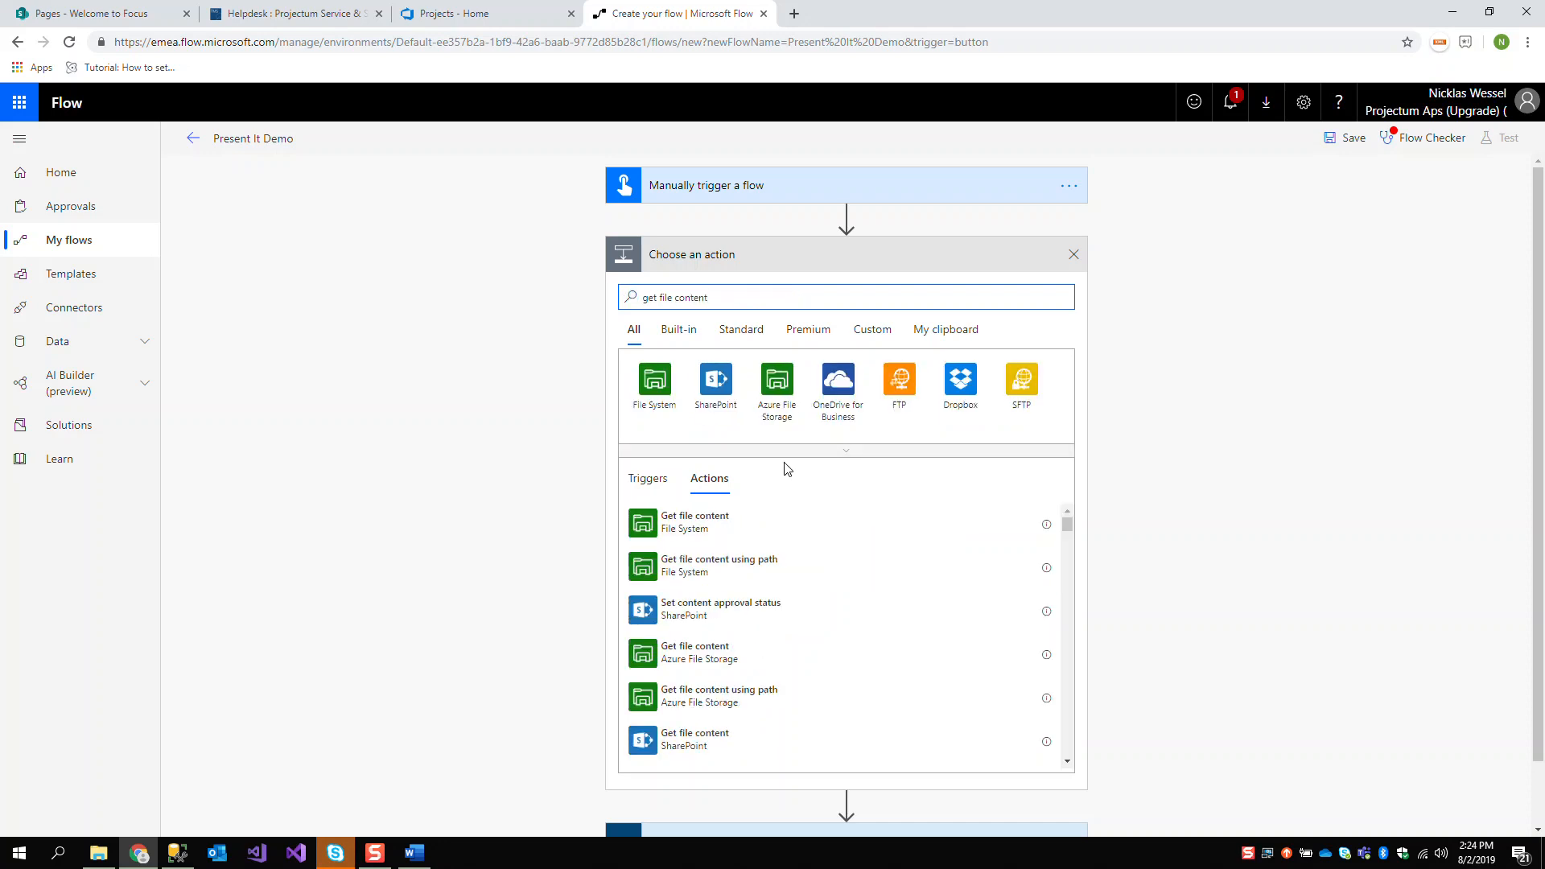
scroll(797, 577, down, 2)
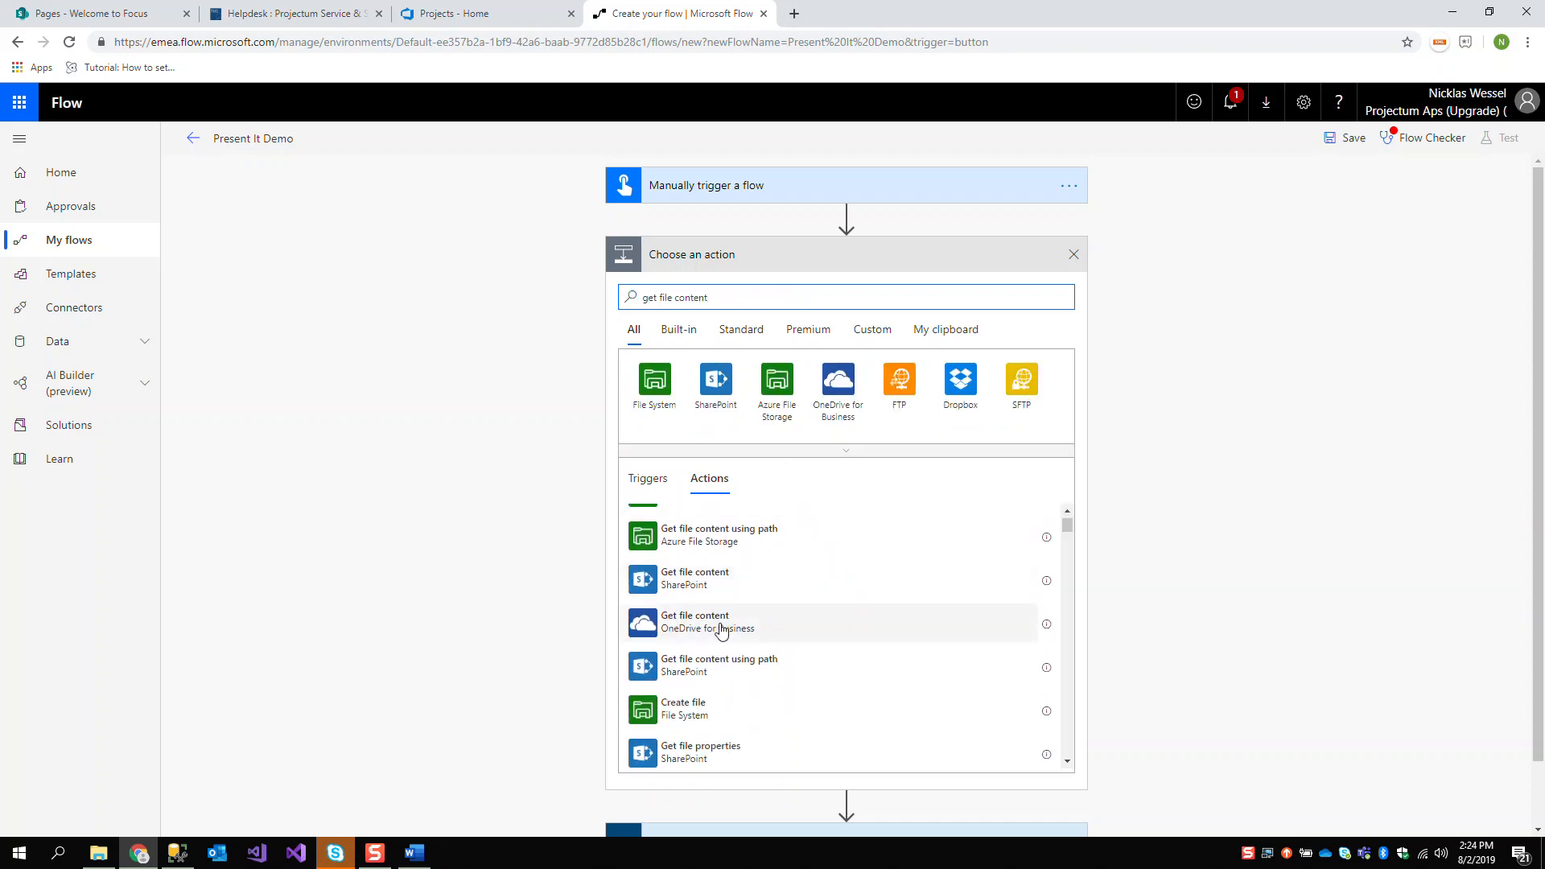
click(721, 629)
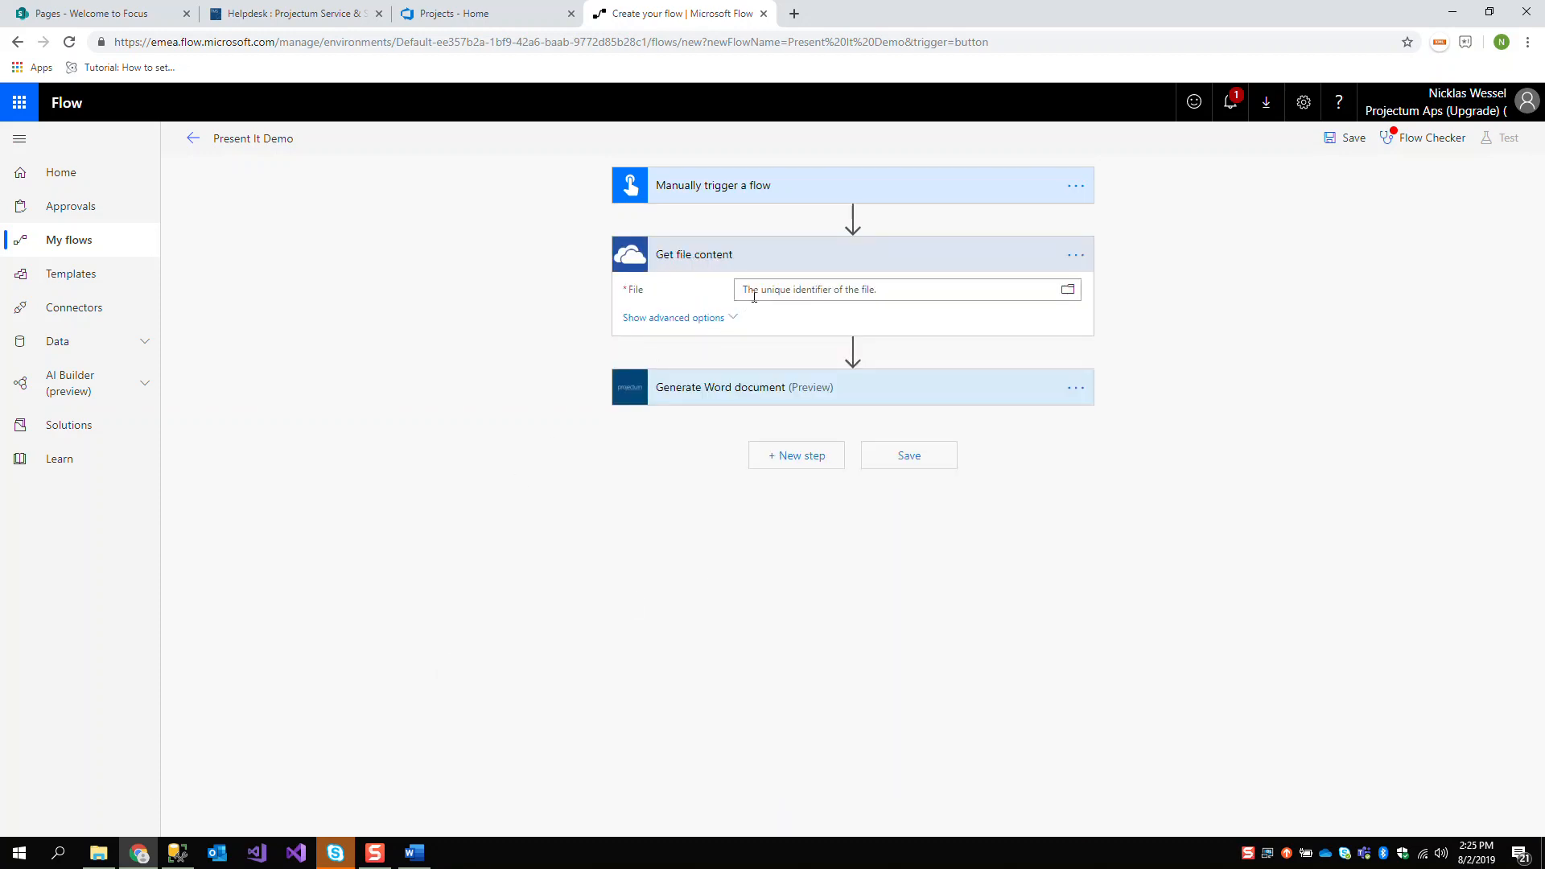
Set the Get file content action's file to /FlowExporter/Templates/WordTemplate.docx
click(1068, 290)
click(1262, 332)
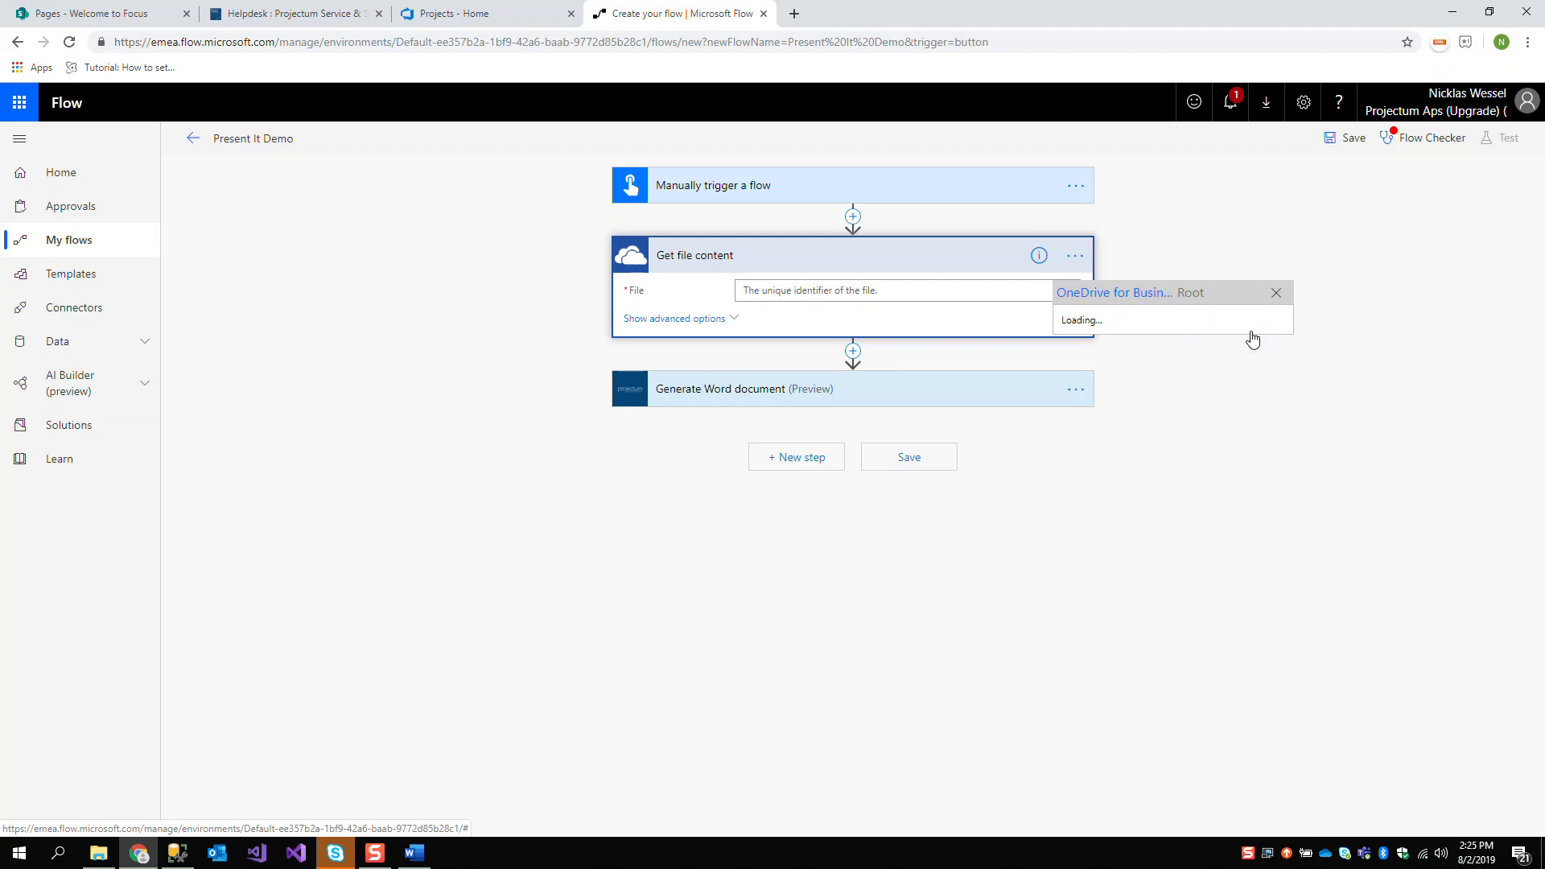
scroll(1207, 444, down, 1)
scroll(1207, 467, down, 3)
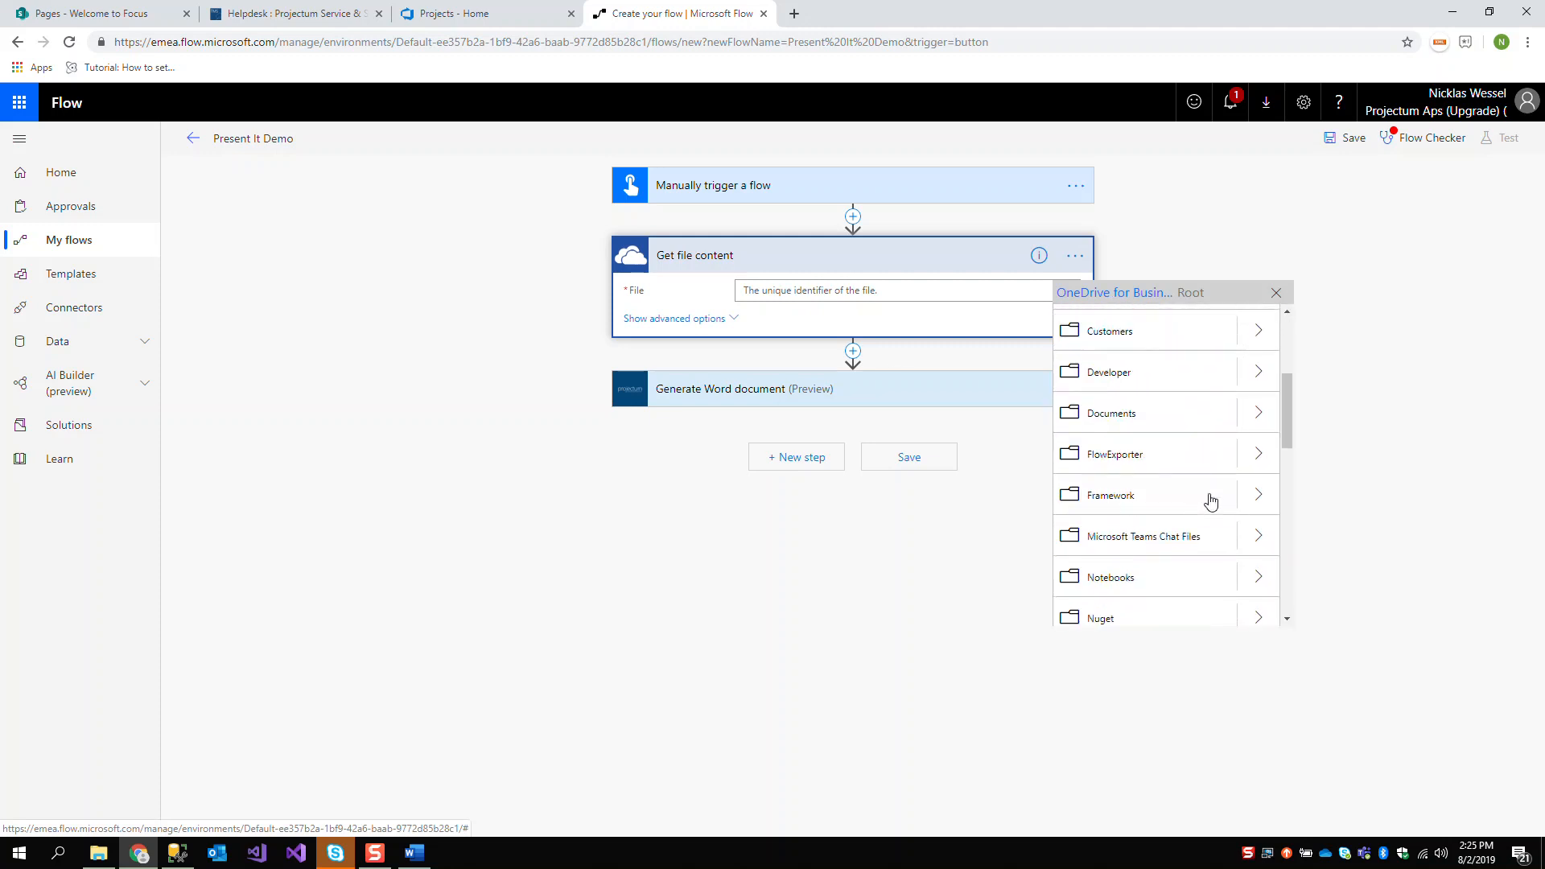
click(1260, 456)
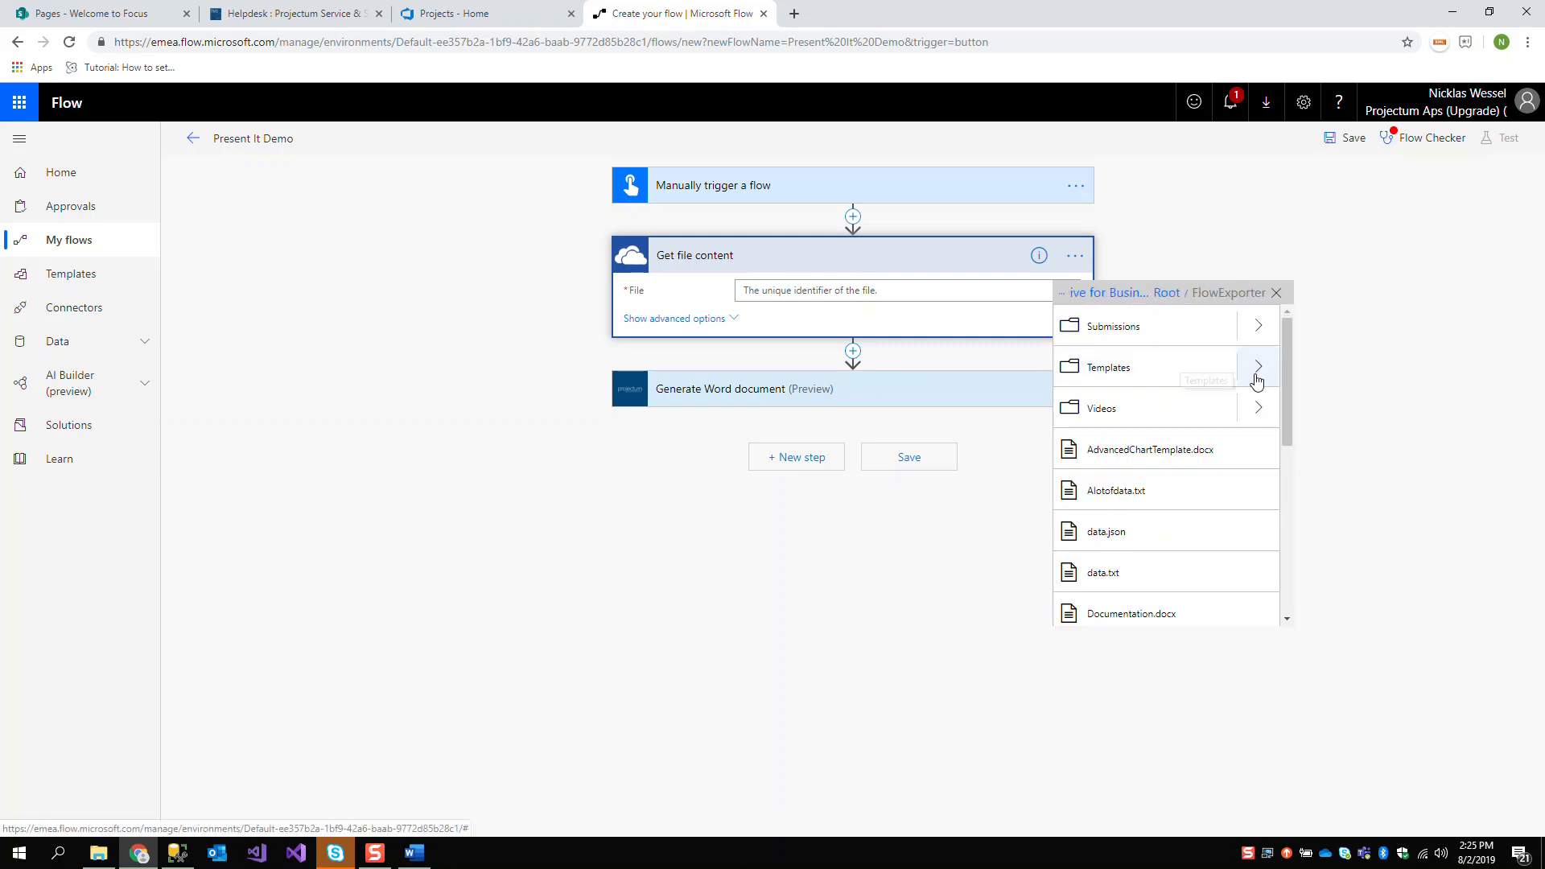
click(1260, 367)
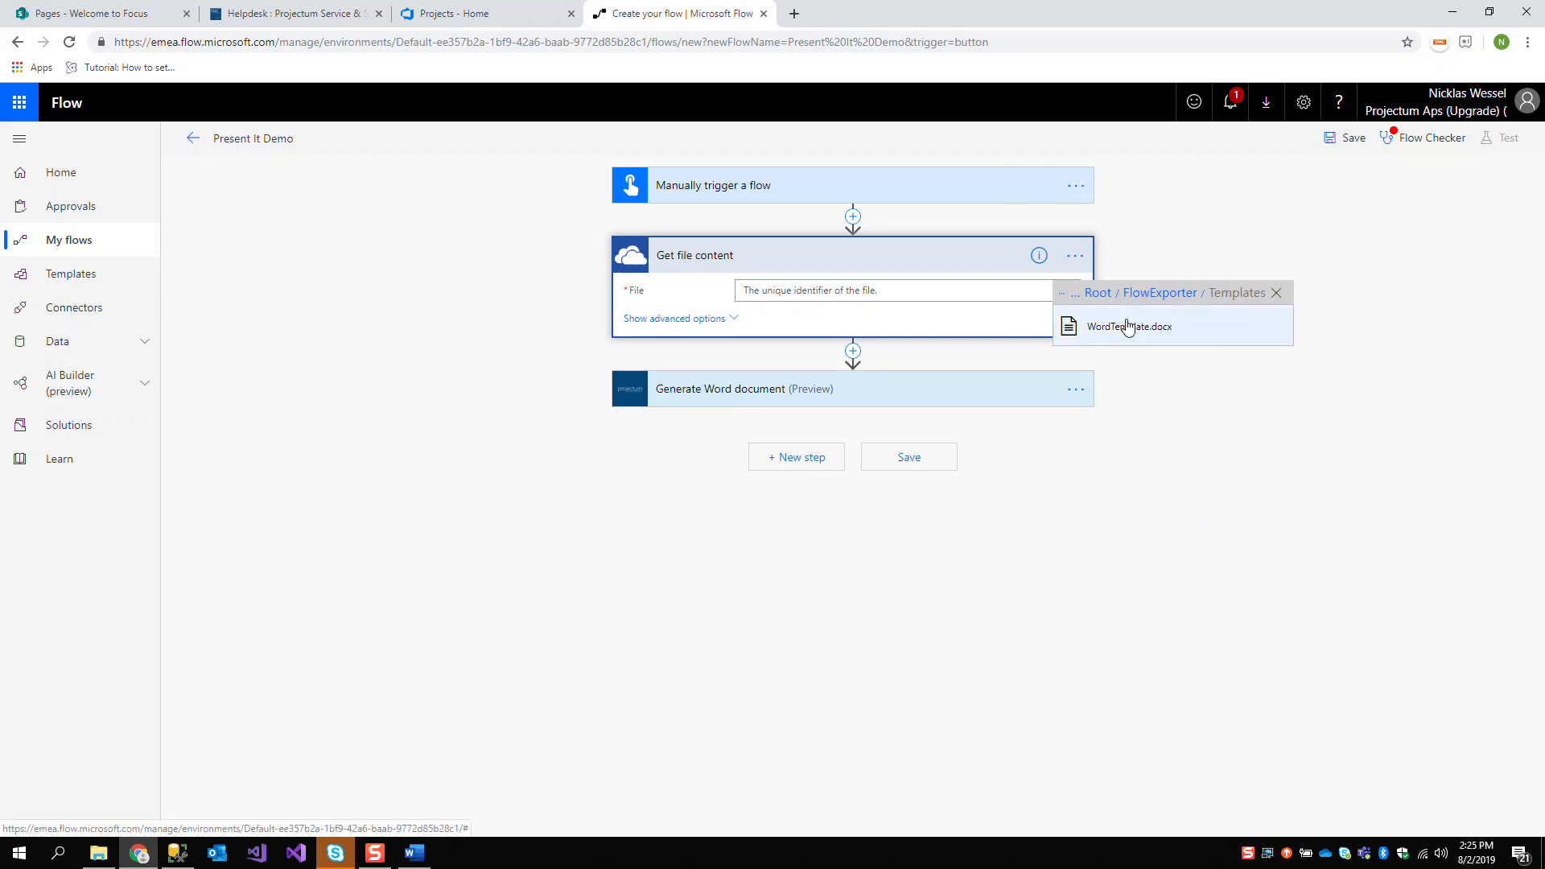
click(1131, 323)
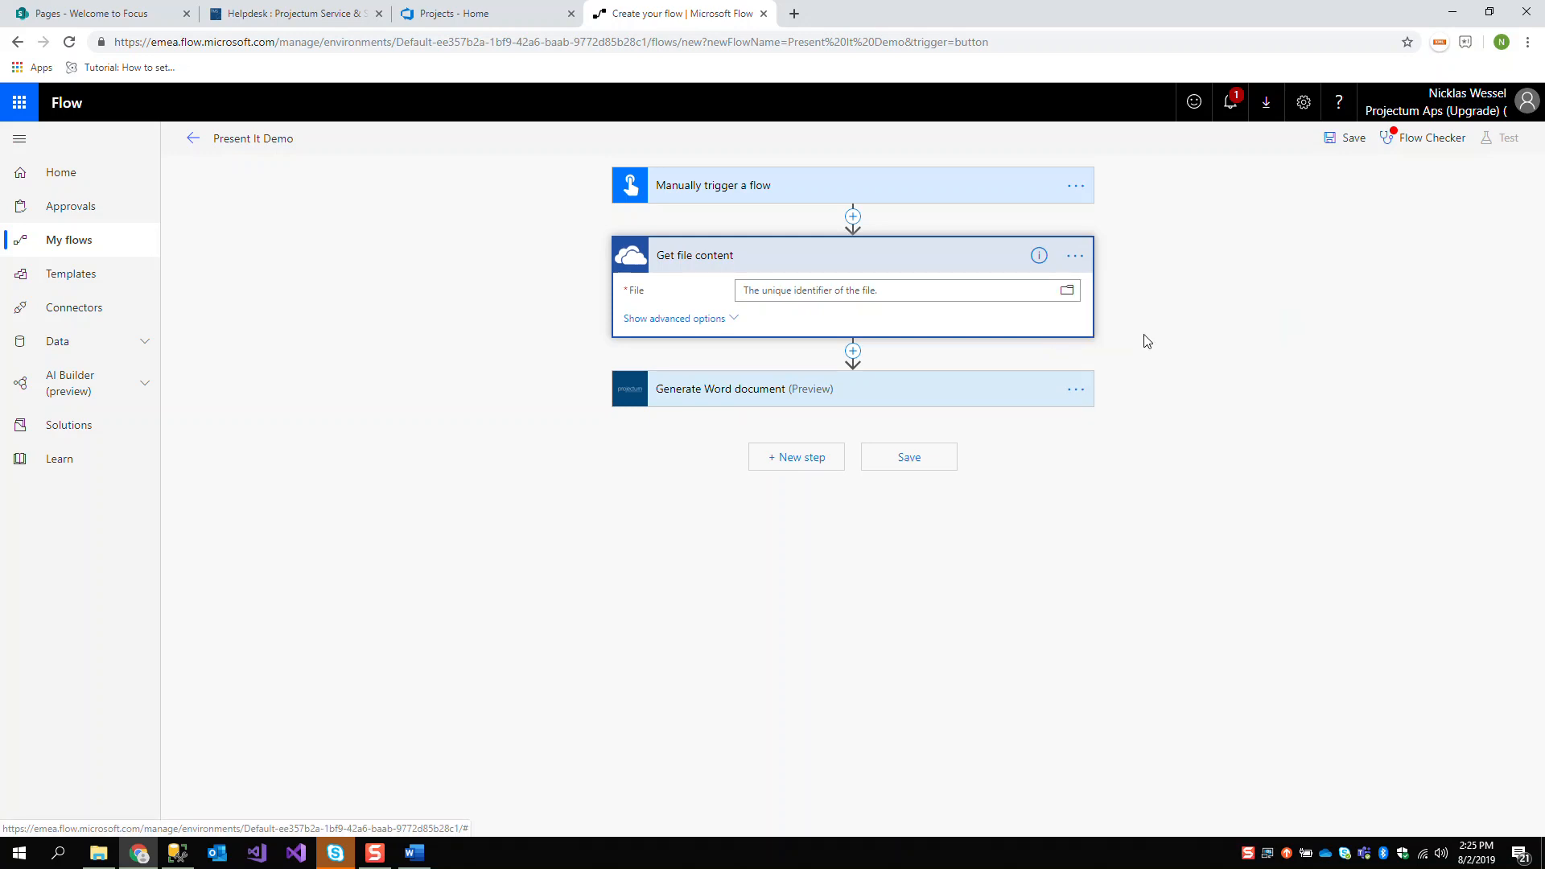
Set the template content of the Generate Word document action to the dynamic File content value
click(747, 391)
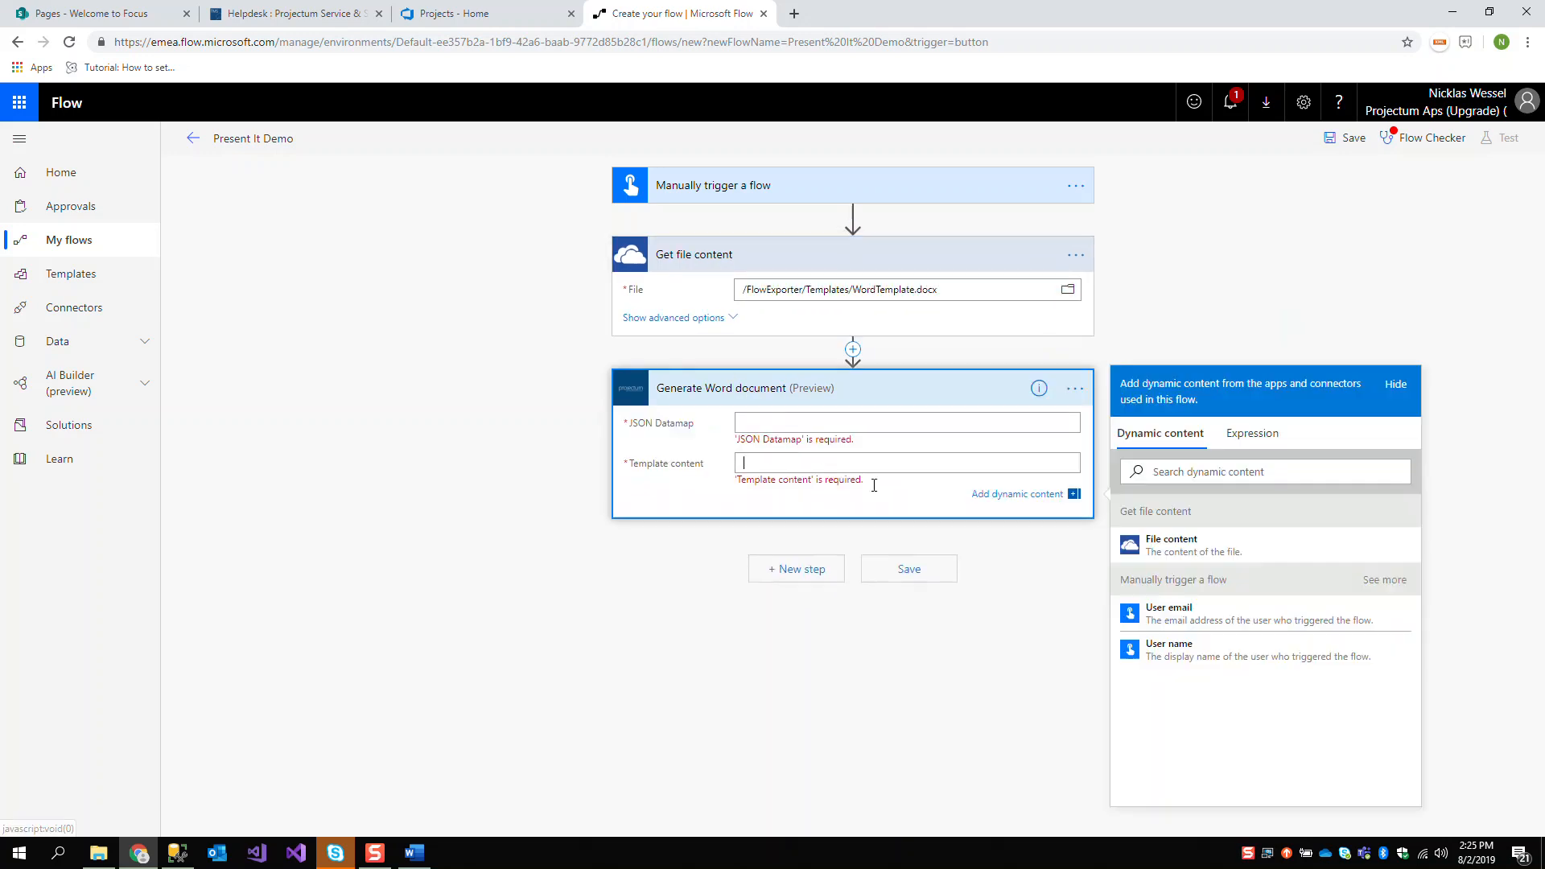
click(1251, 557)
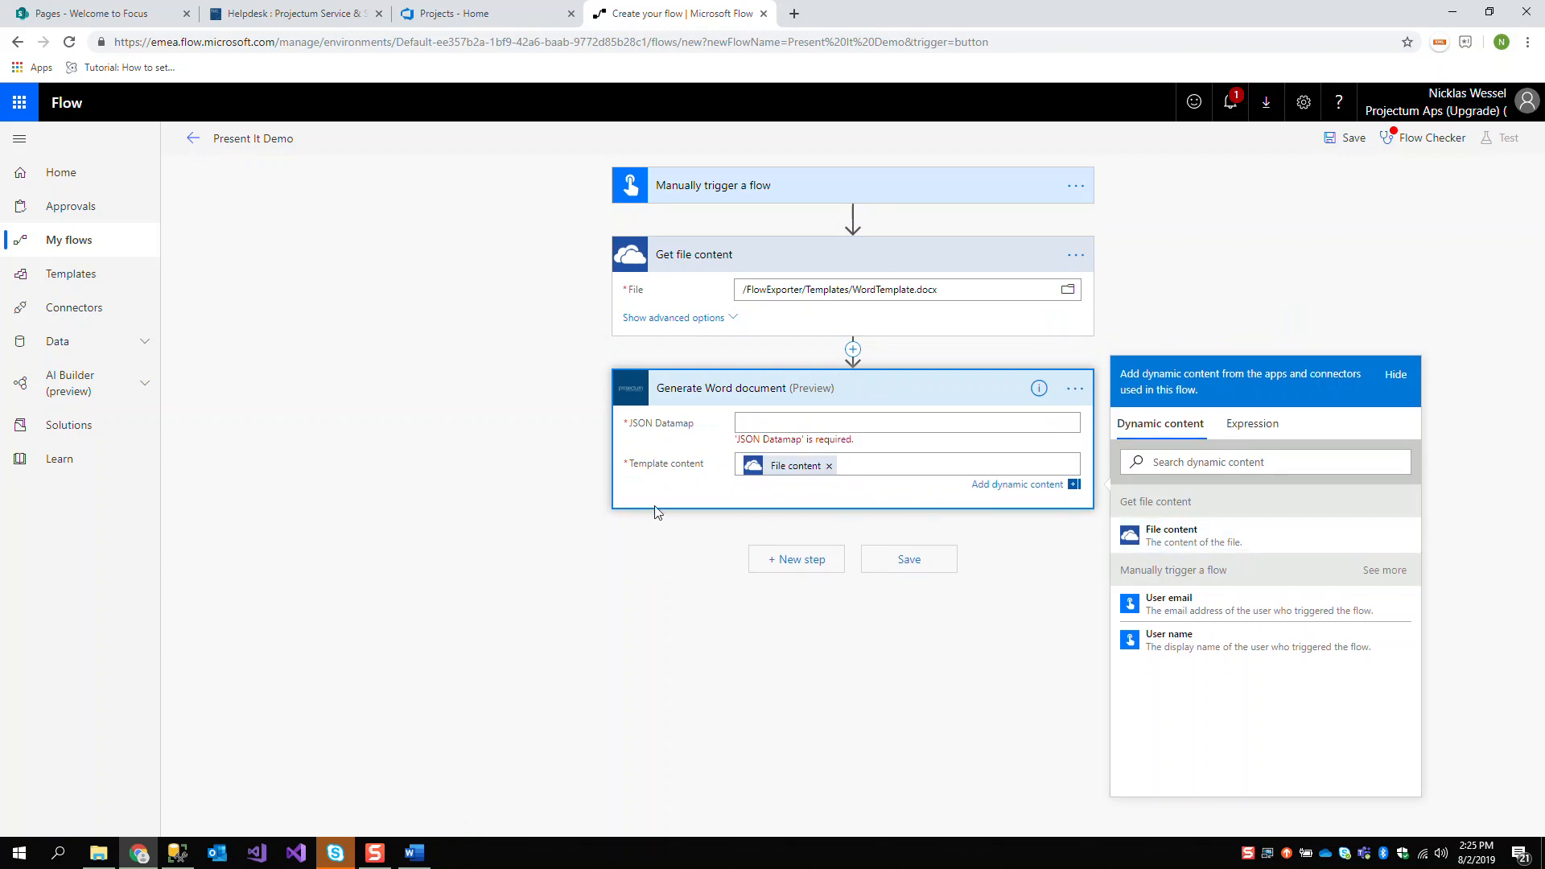
click(544, 474)
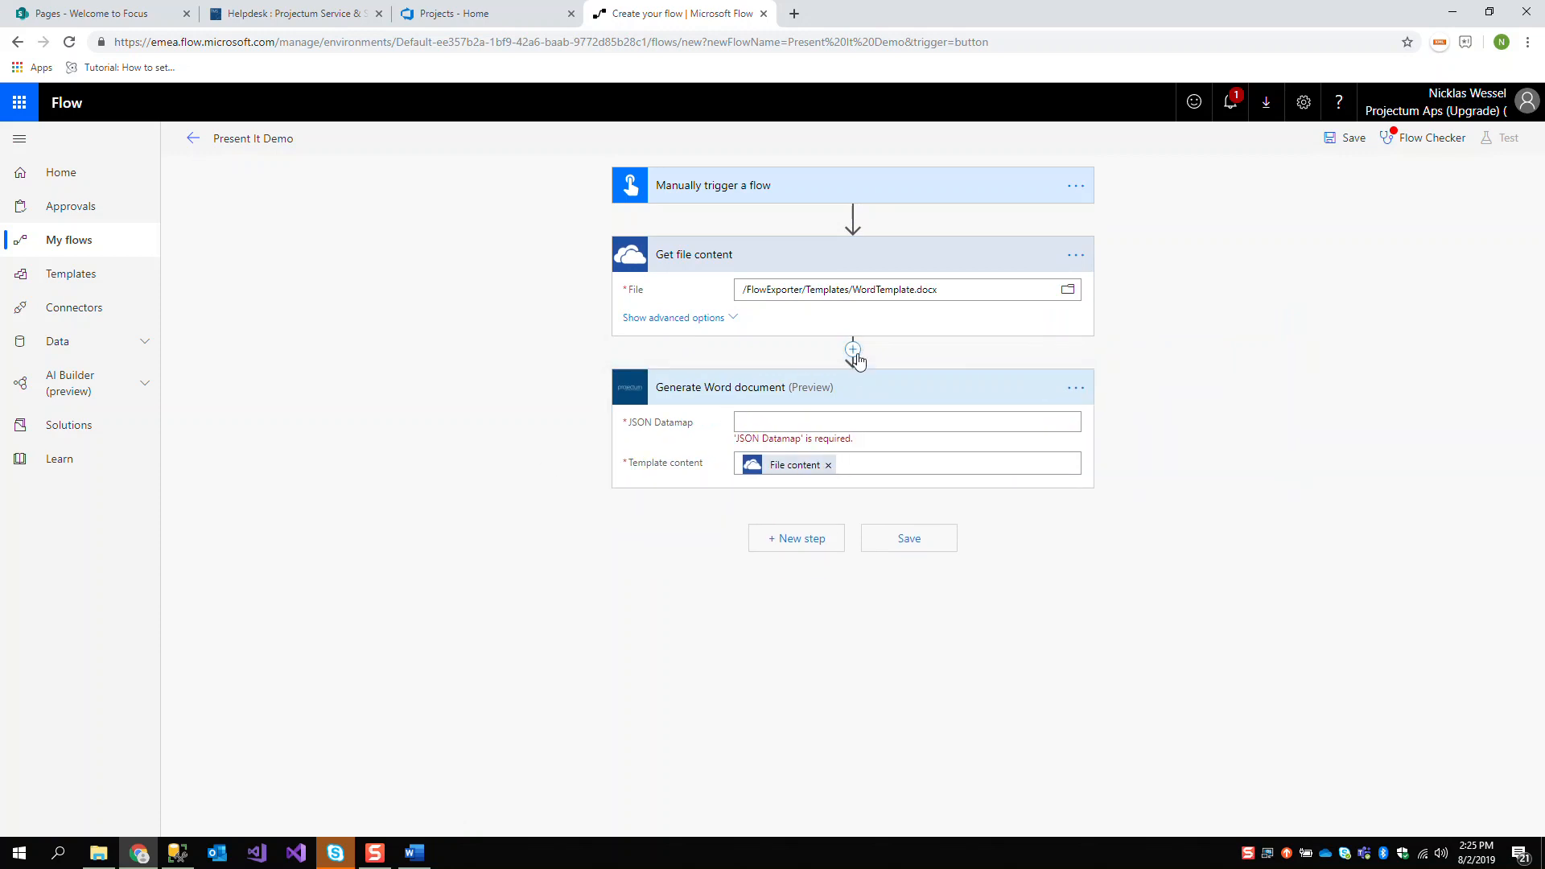
Insert a Data Operations Compose action between Get file content and Generate Word document
click(853, 352)
click(839, 371)
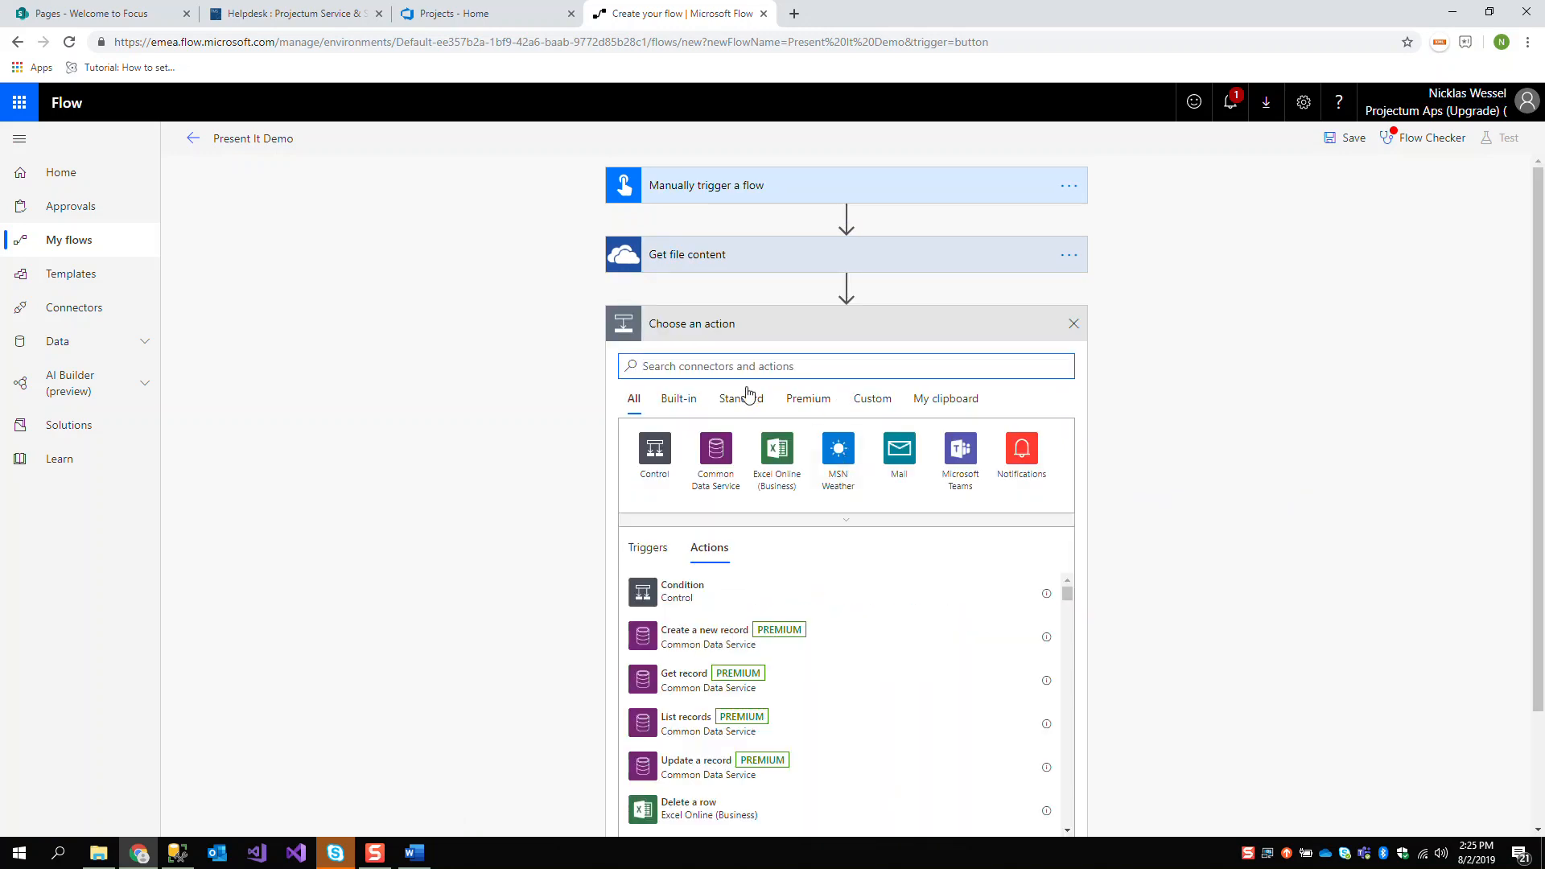
text(compose)
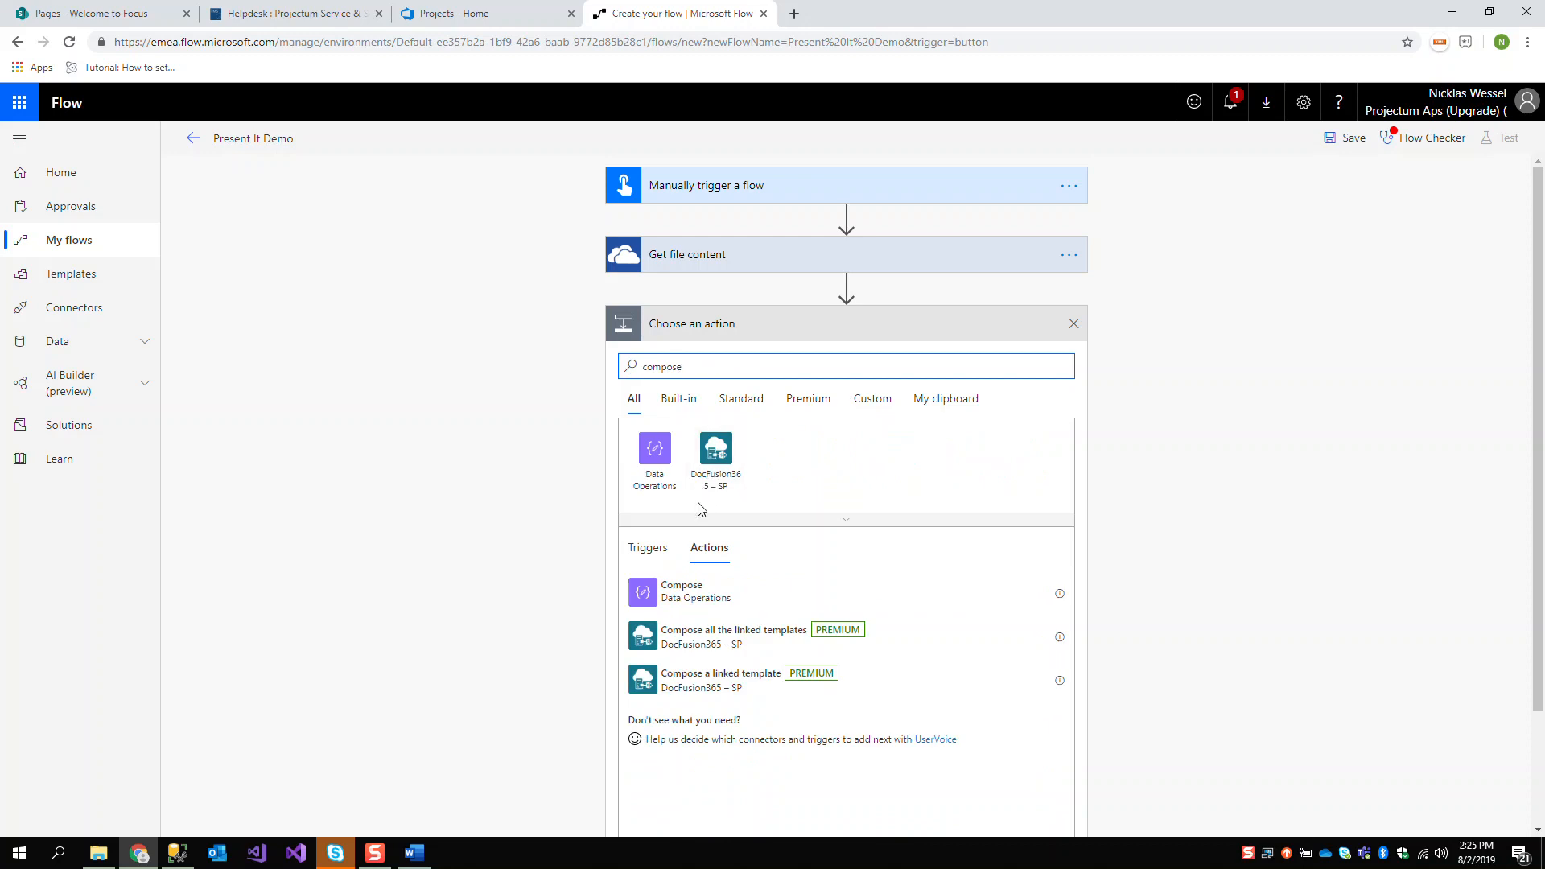
click(805, 592)
Start the Compose action's inputs with an empty JSON object in curly braces, leaving a blank line between them
click(890, 358)
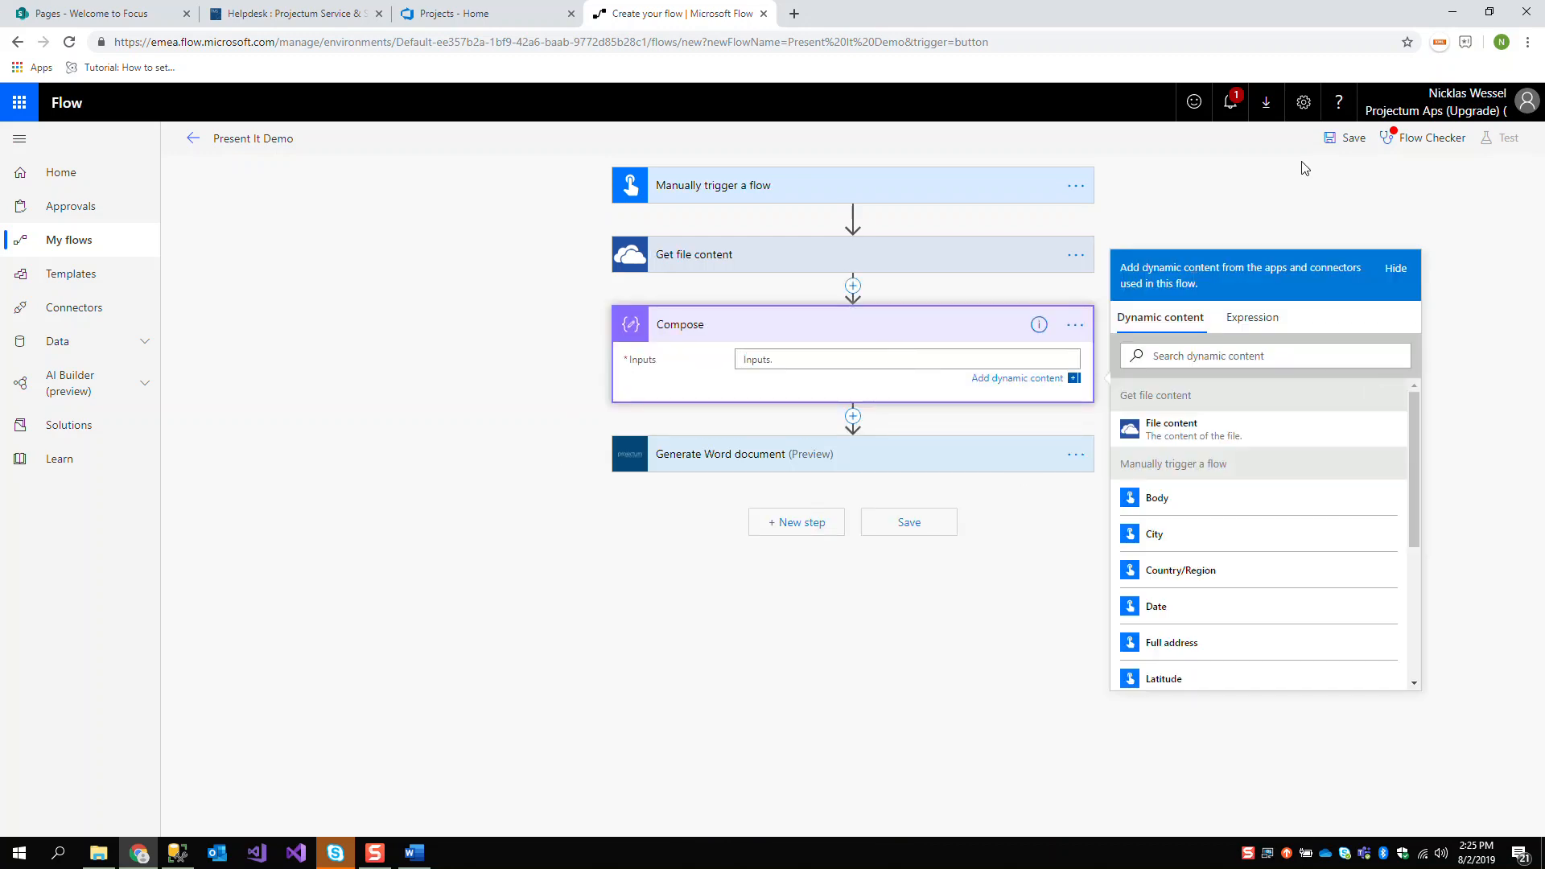
text({)
key(Return)
key(Return)
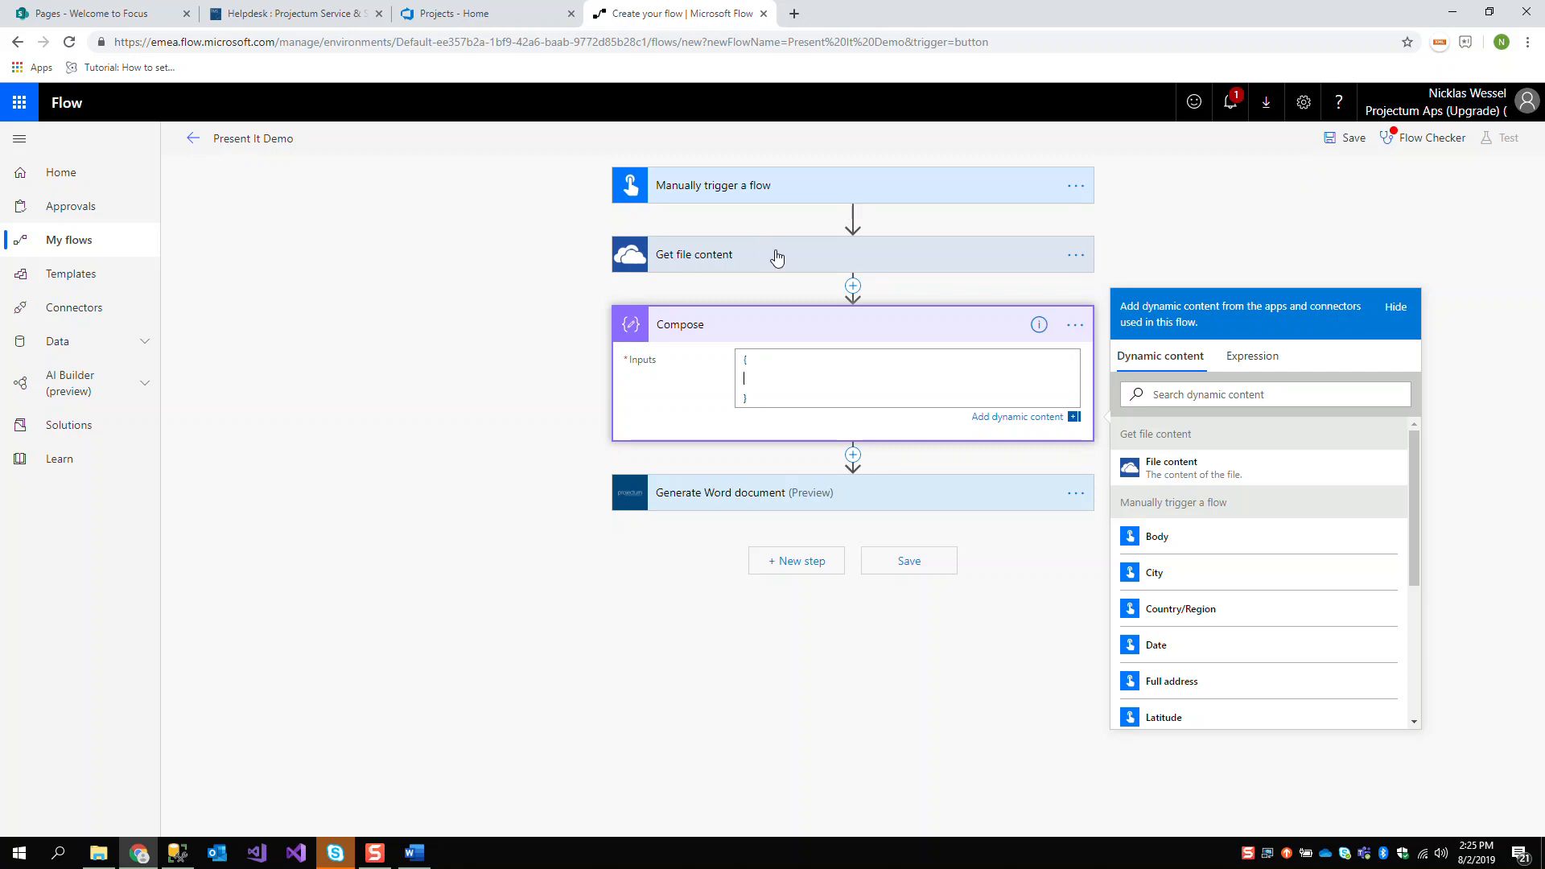
Bring up WordTemplate.docx in Word and arrange it side by side with the flow in Chrome
click(415, 853)
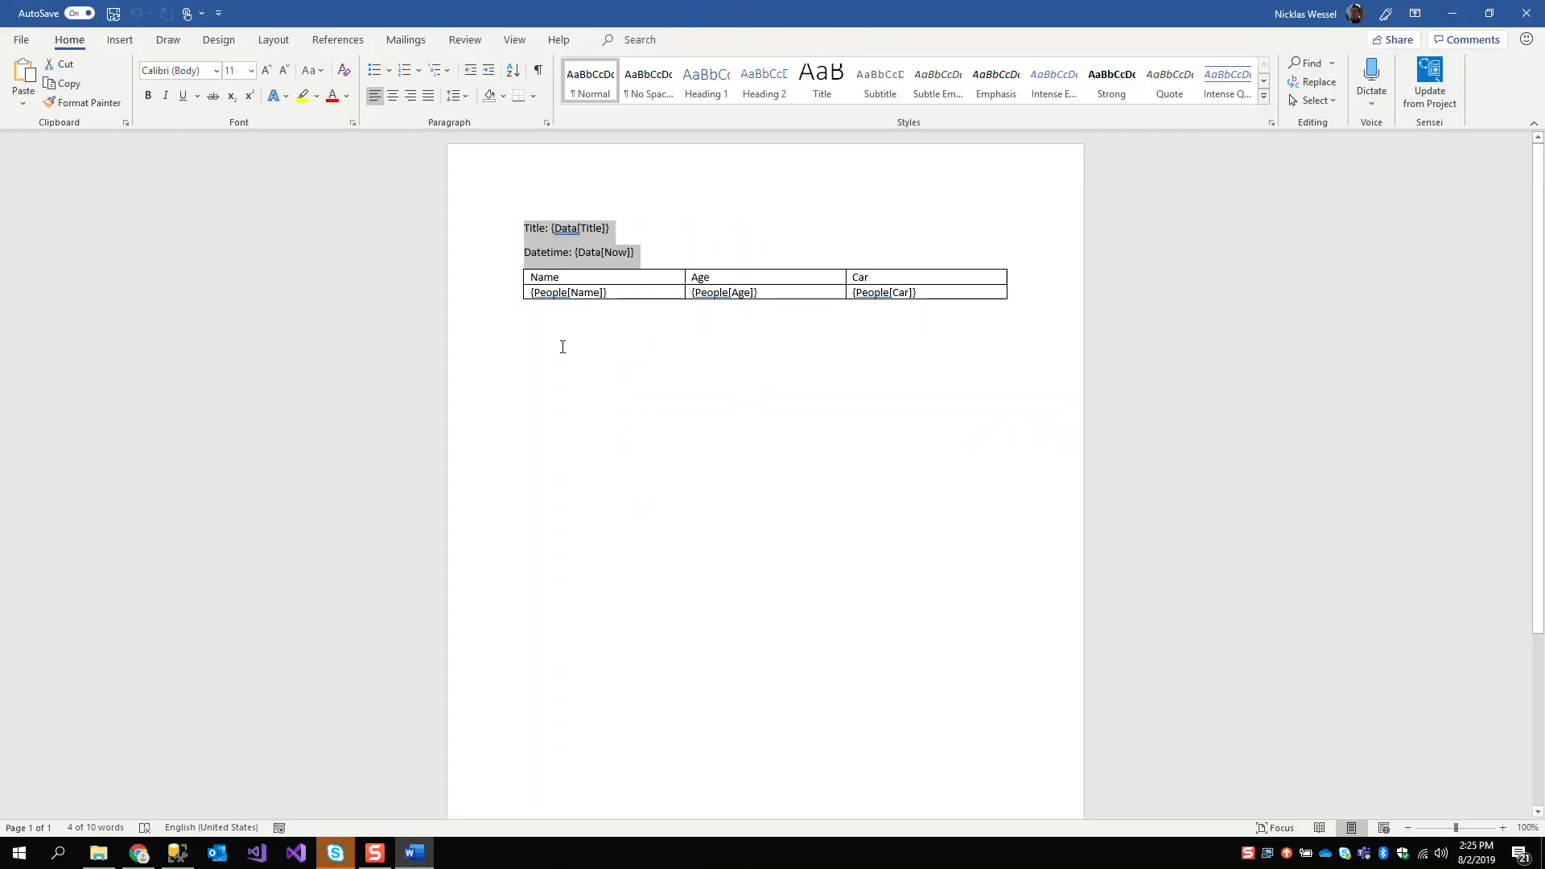
drag(788, 13, 787, 177)
key(super+Left)
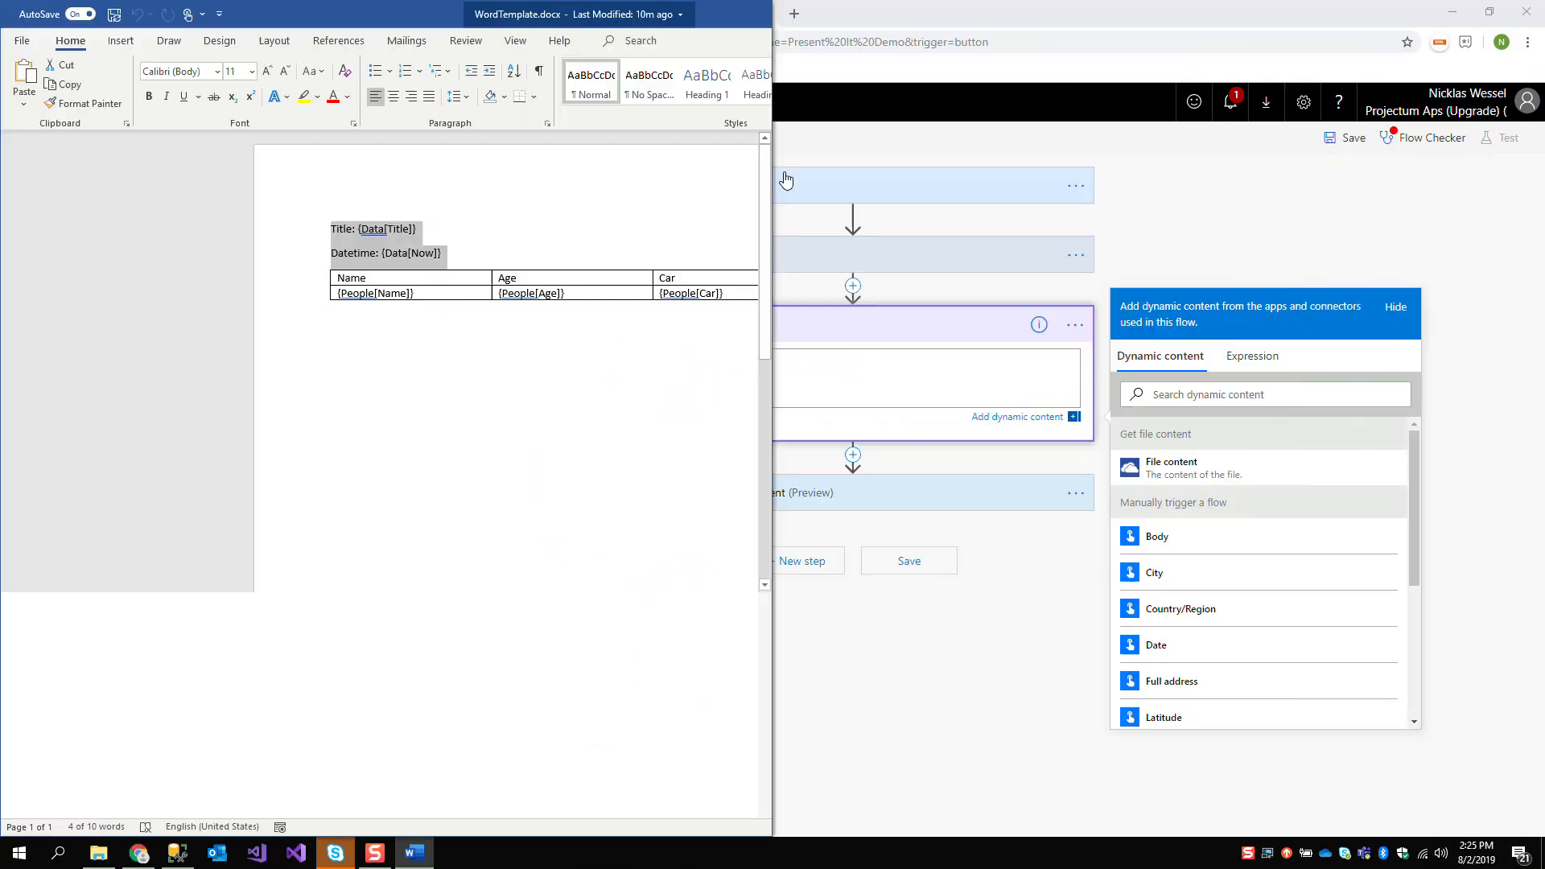
click(902, 371)
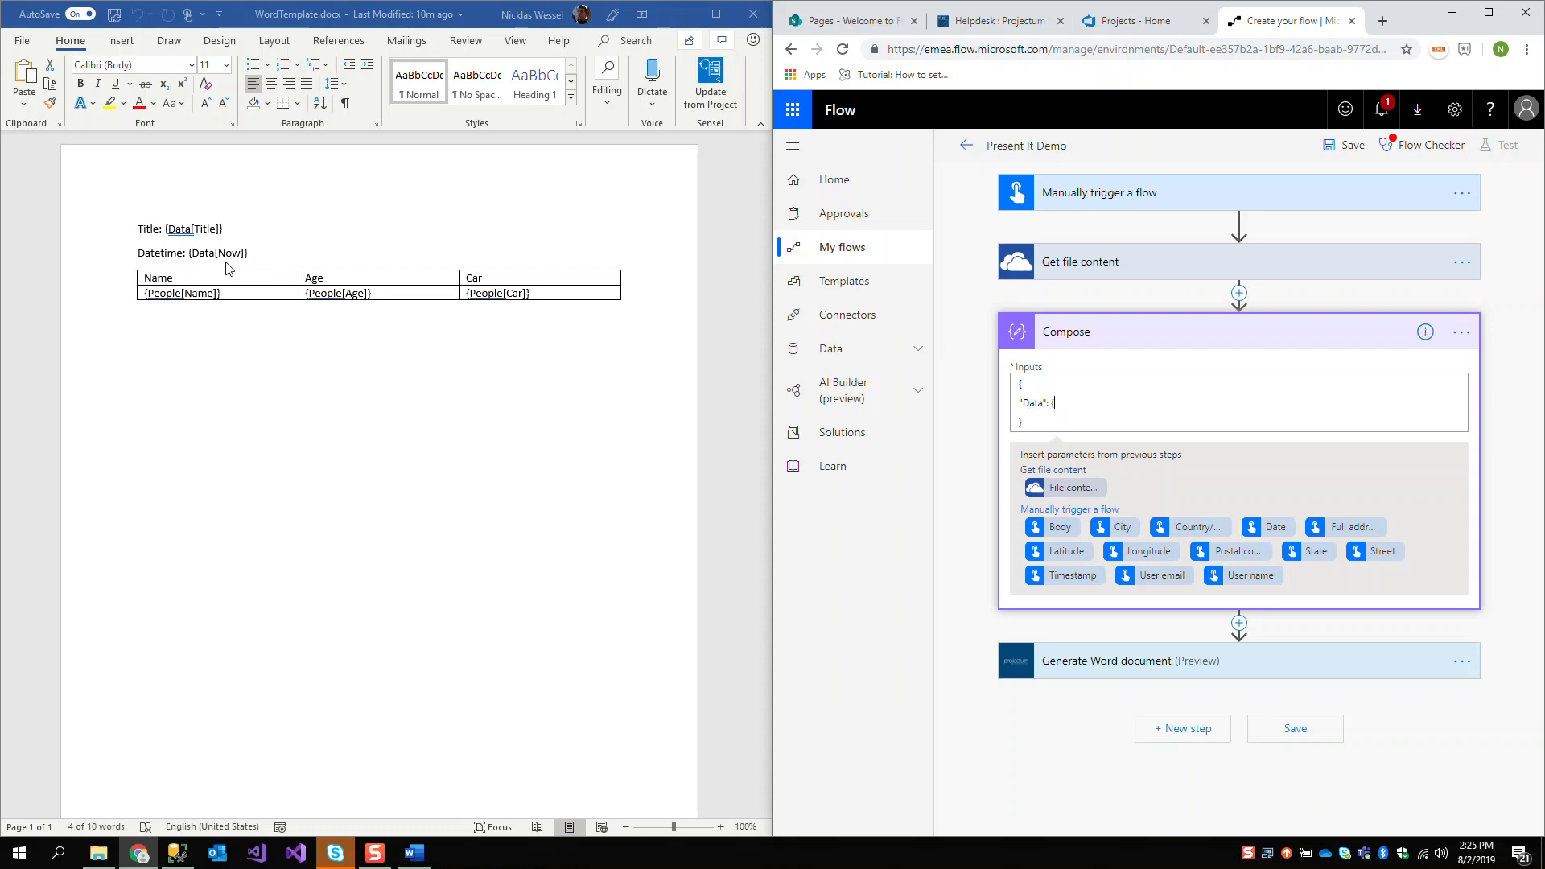
Add a nested "Data" object to the Compose JSON with the property "Title": "Present It Presentation"
key(Return)
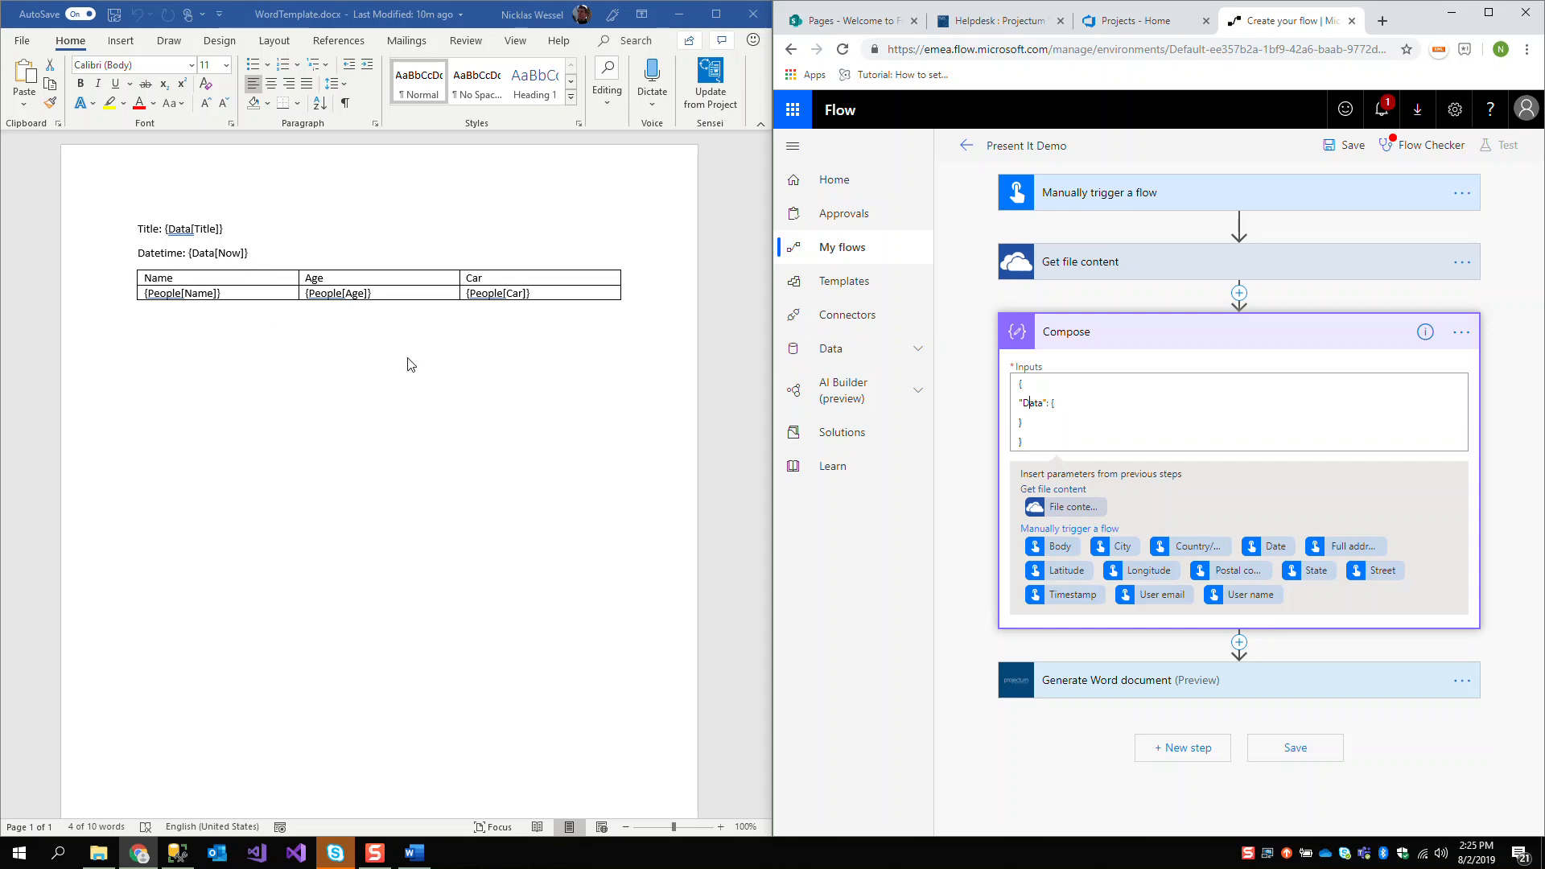
key(Return)
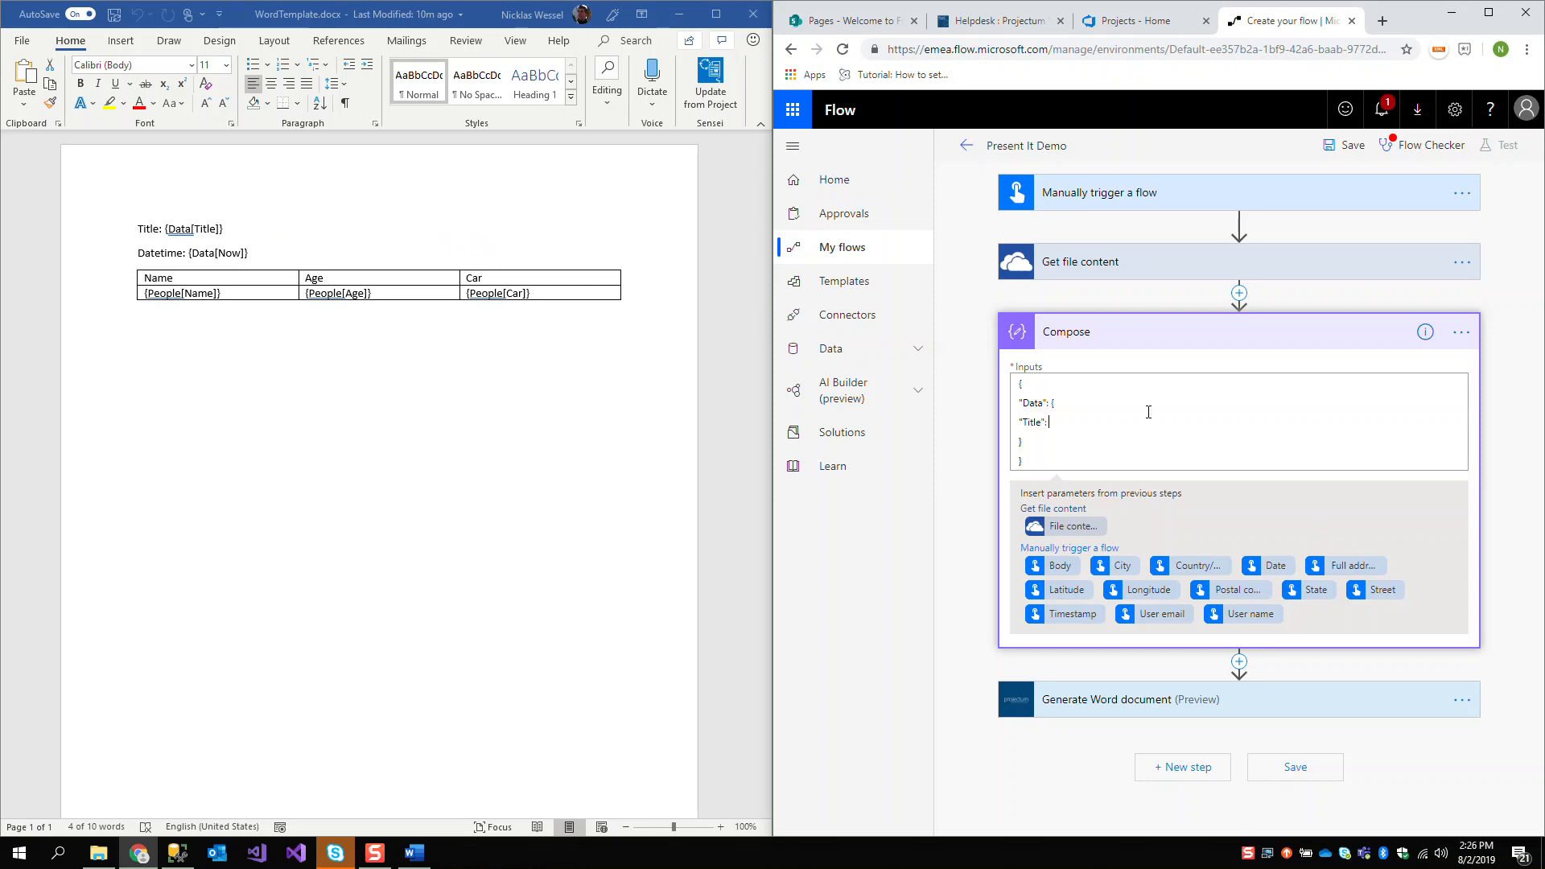
text("Present It Presentation)
key(Return)
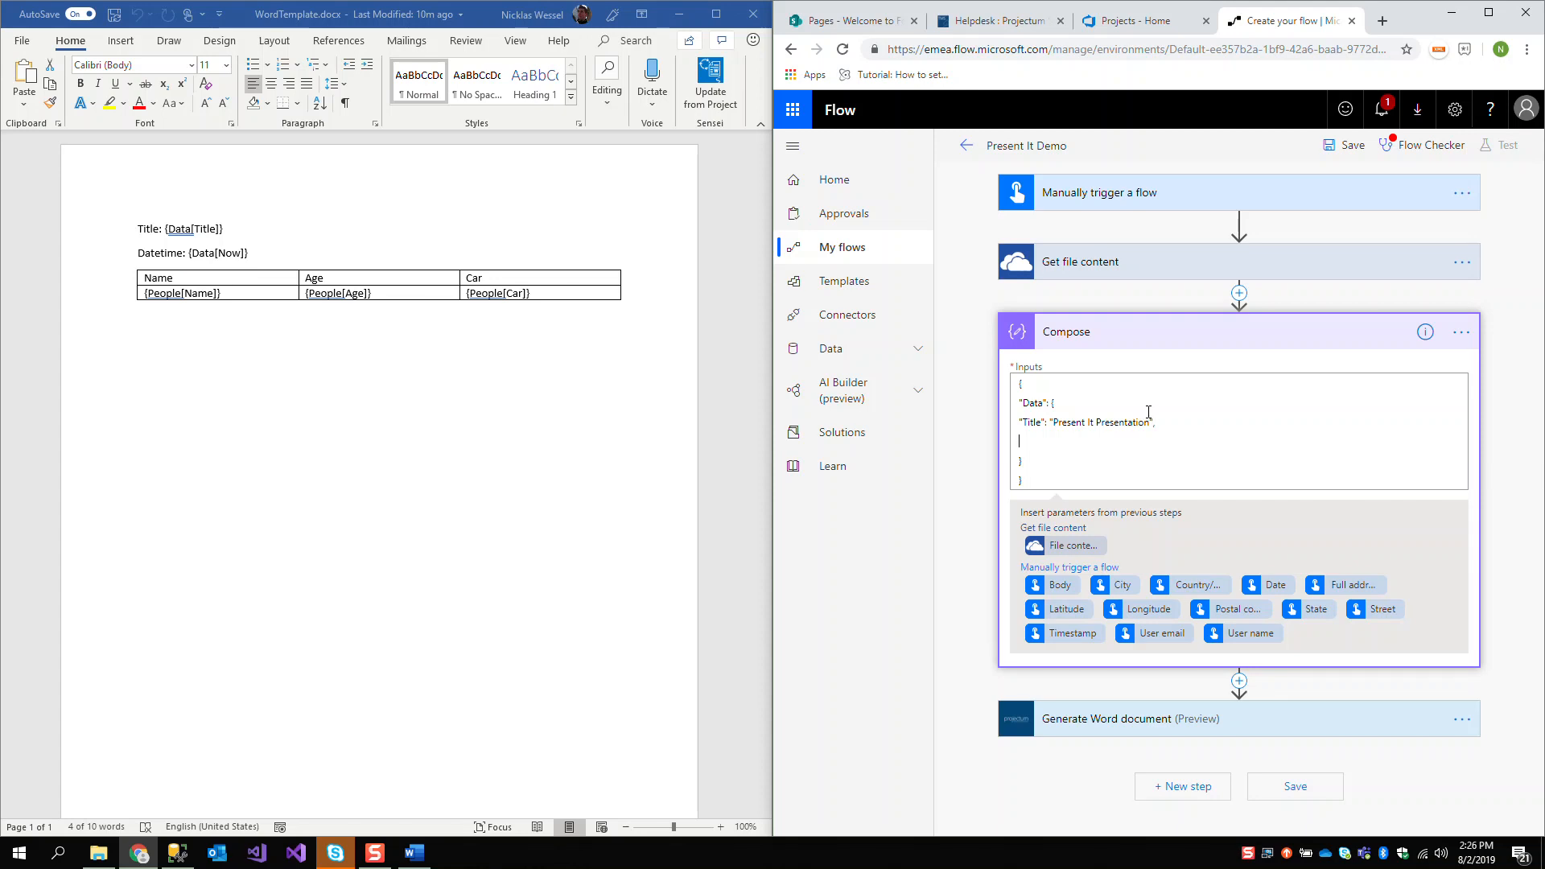
Maximize the flow window and add a "Now" property to the Data object with the expression utcNow() as its value
text(")
text(Now":)
click(1488, 13)
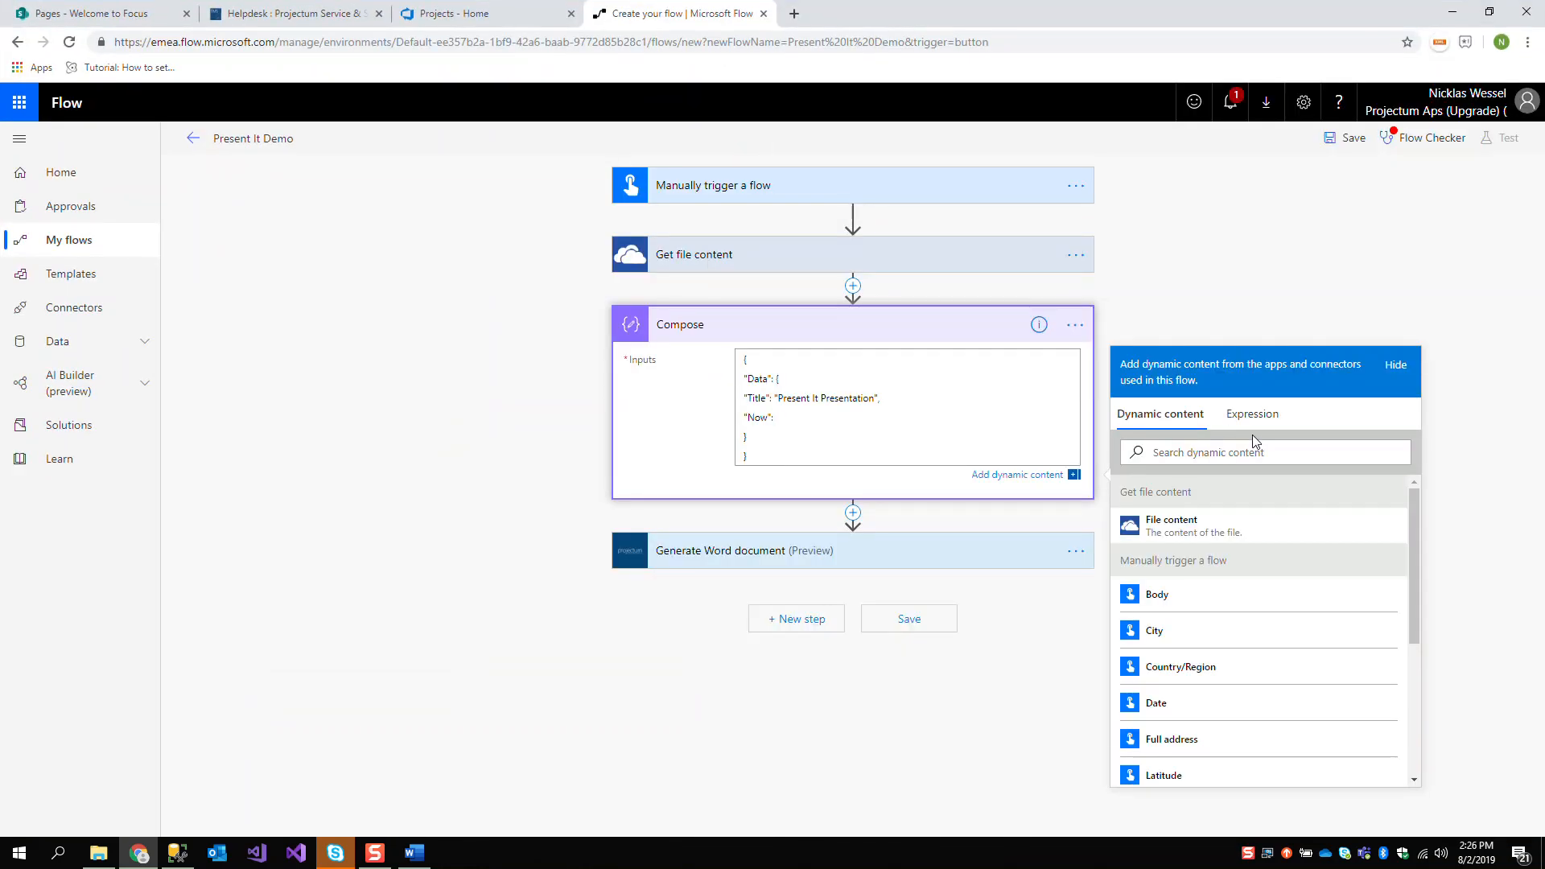
click(1262, 421)
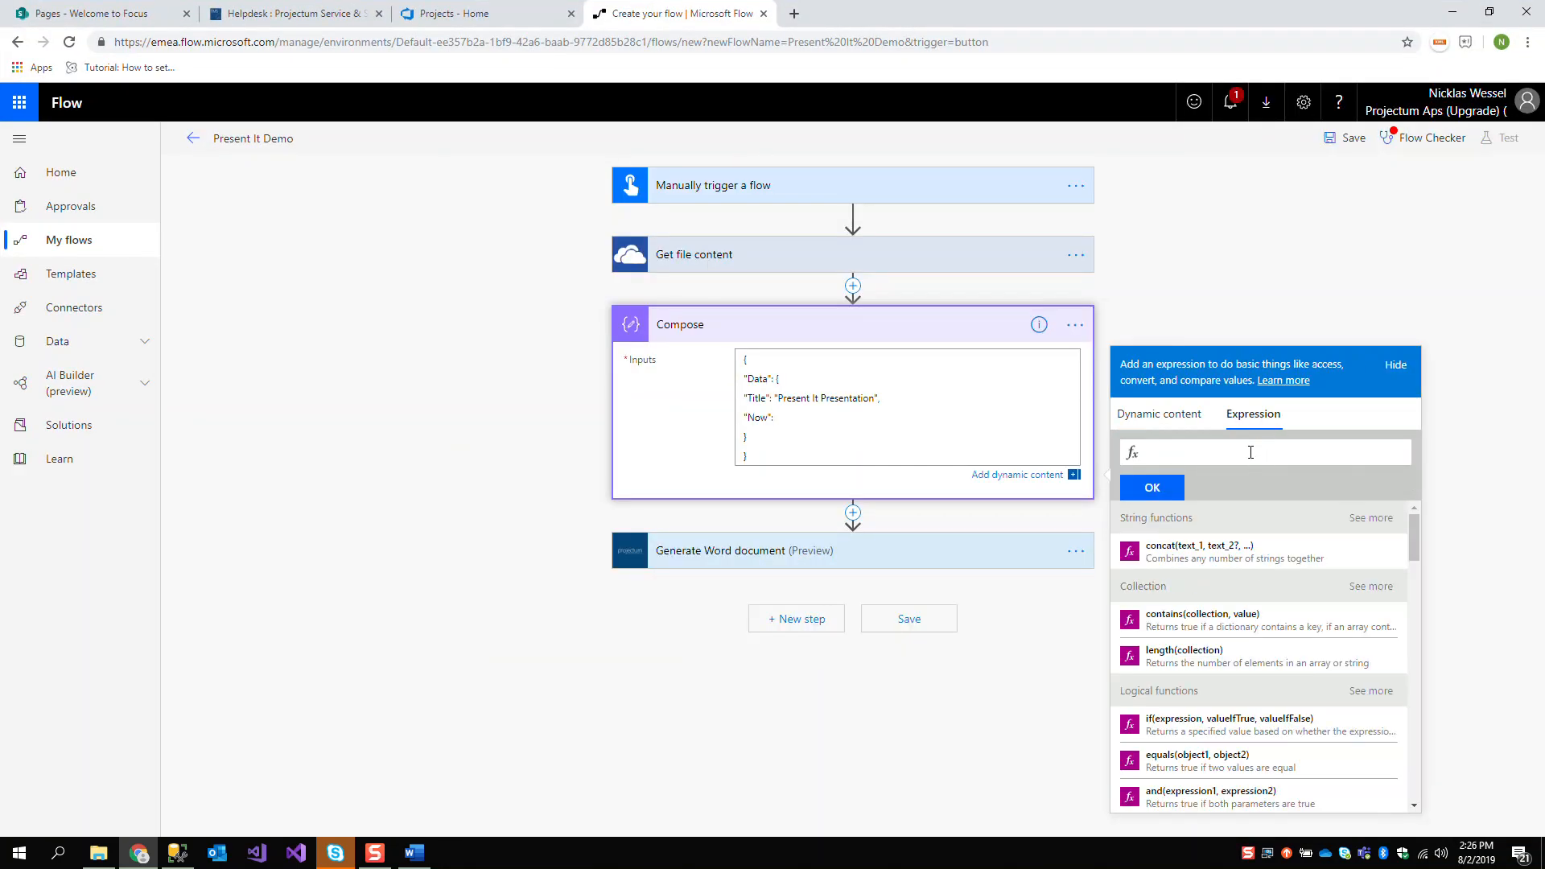
text(no)
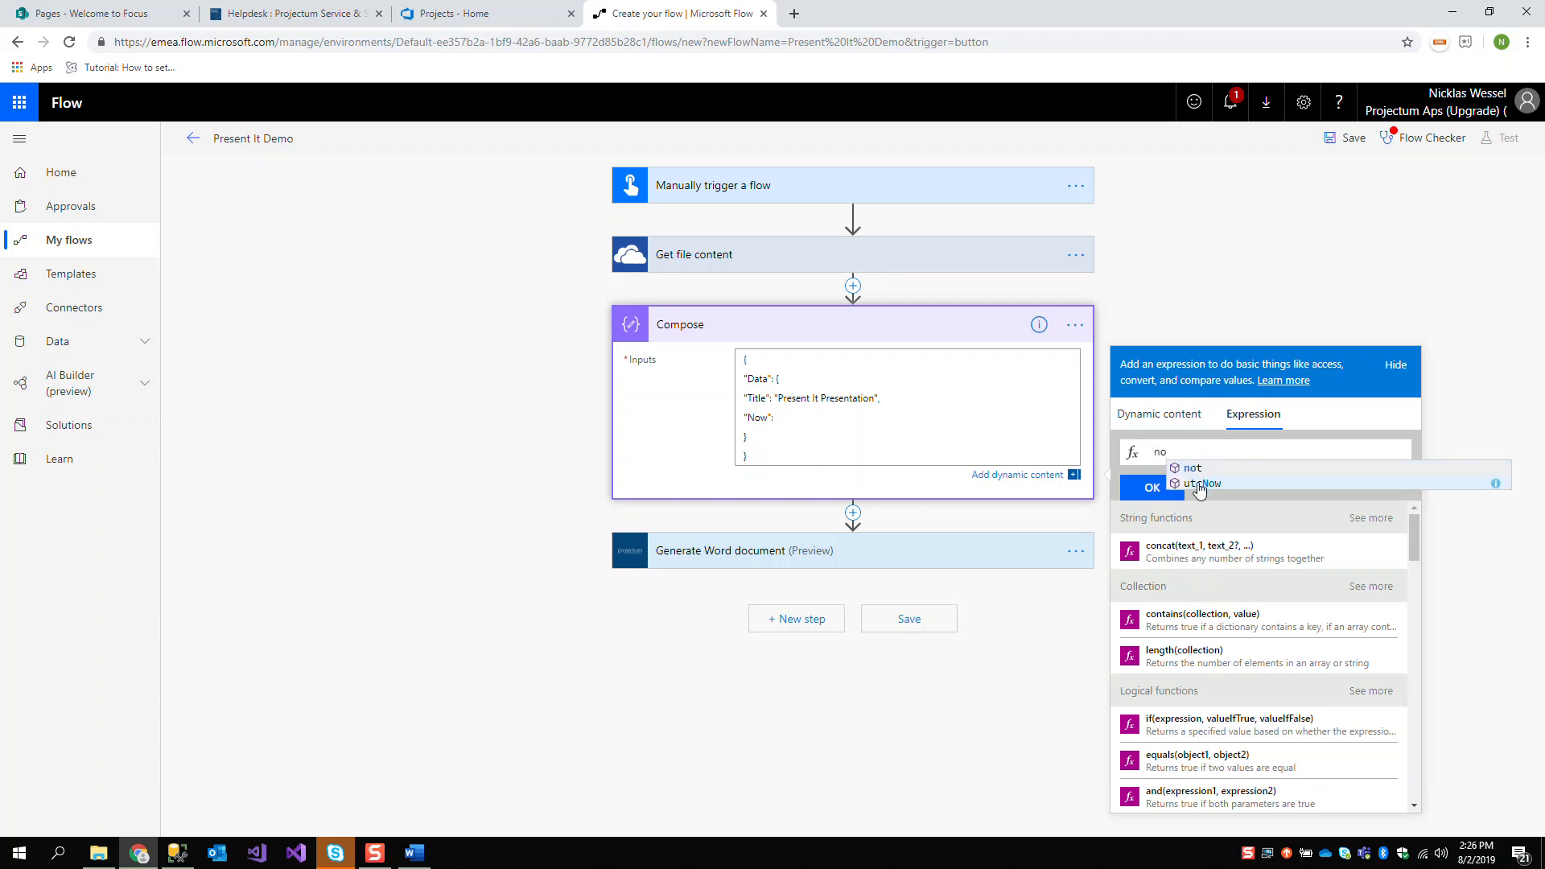
click(1211, 483)
click(1171, 489)
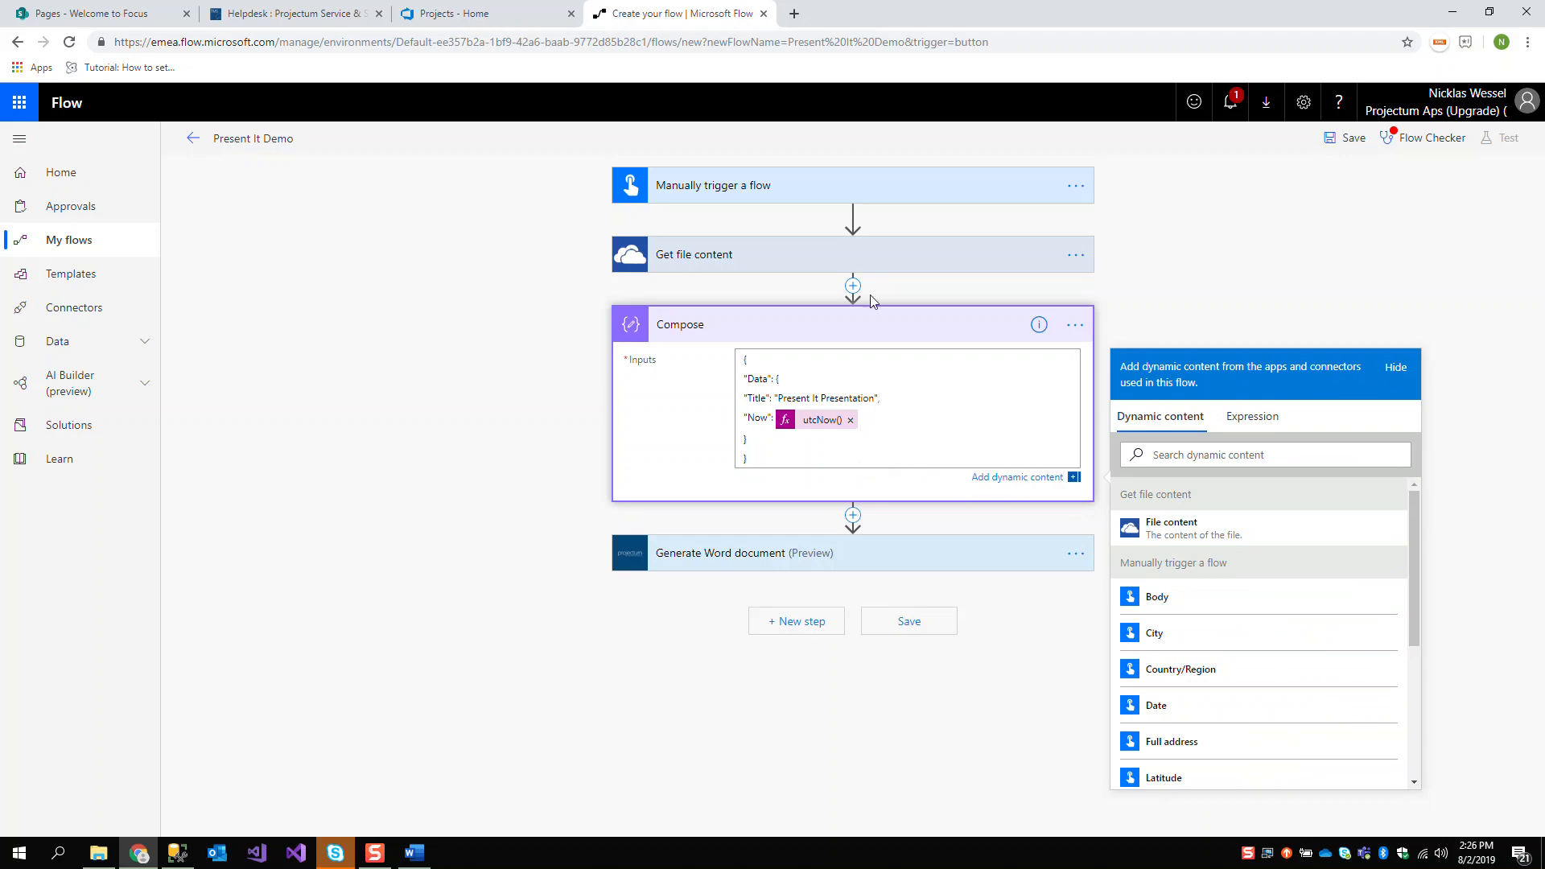
Set the JSON Datamap of the Generate Word document action to the Compose Output and save the flow
click(877, 555)
click(854, 569)
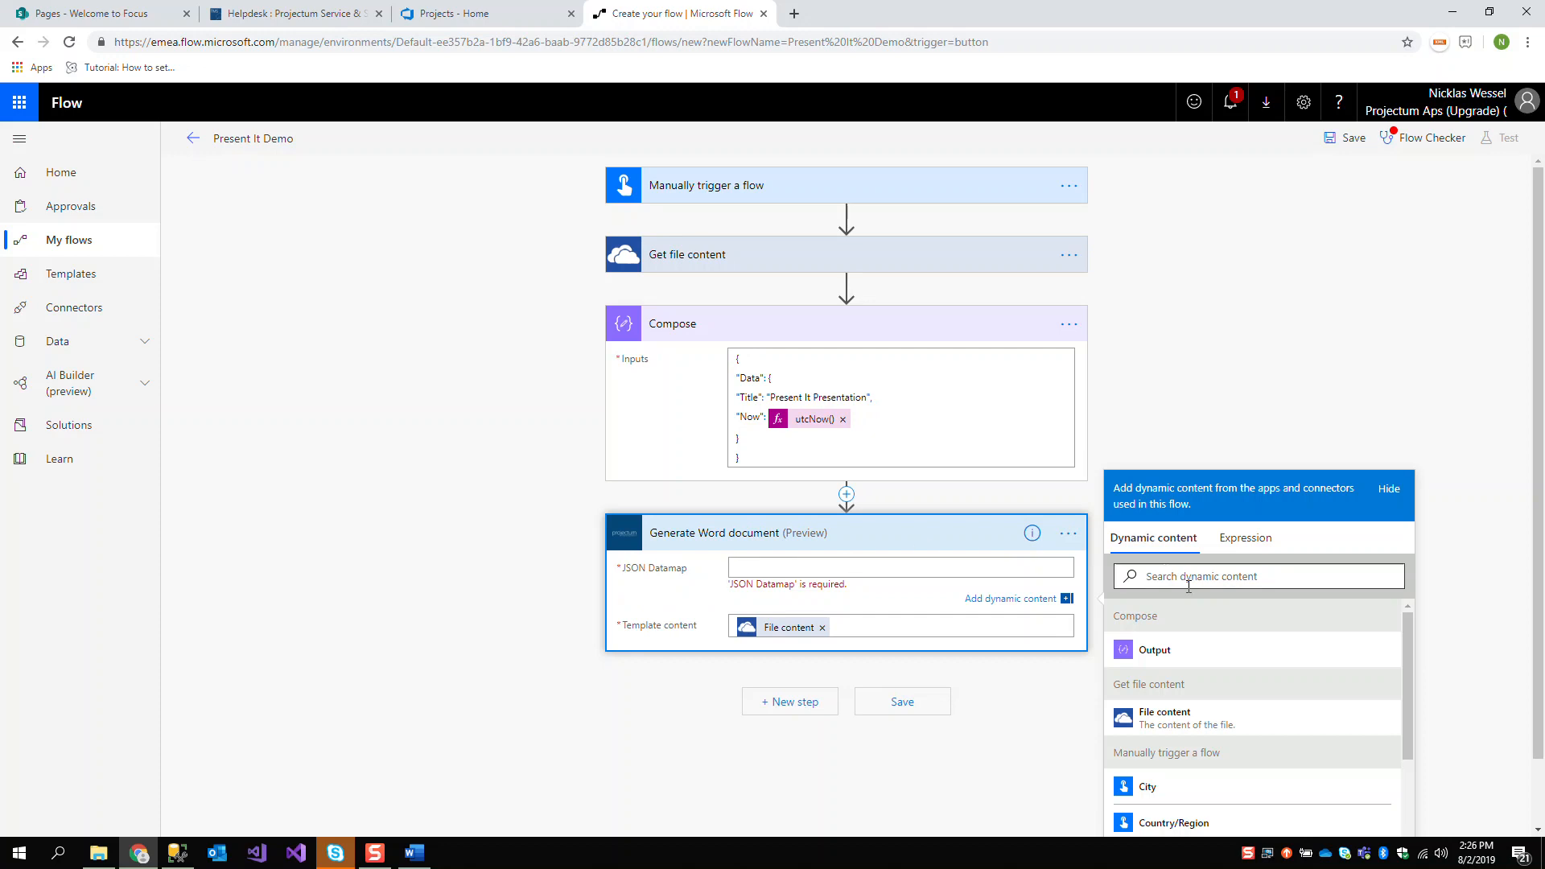
click(1178, 654)
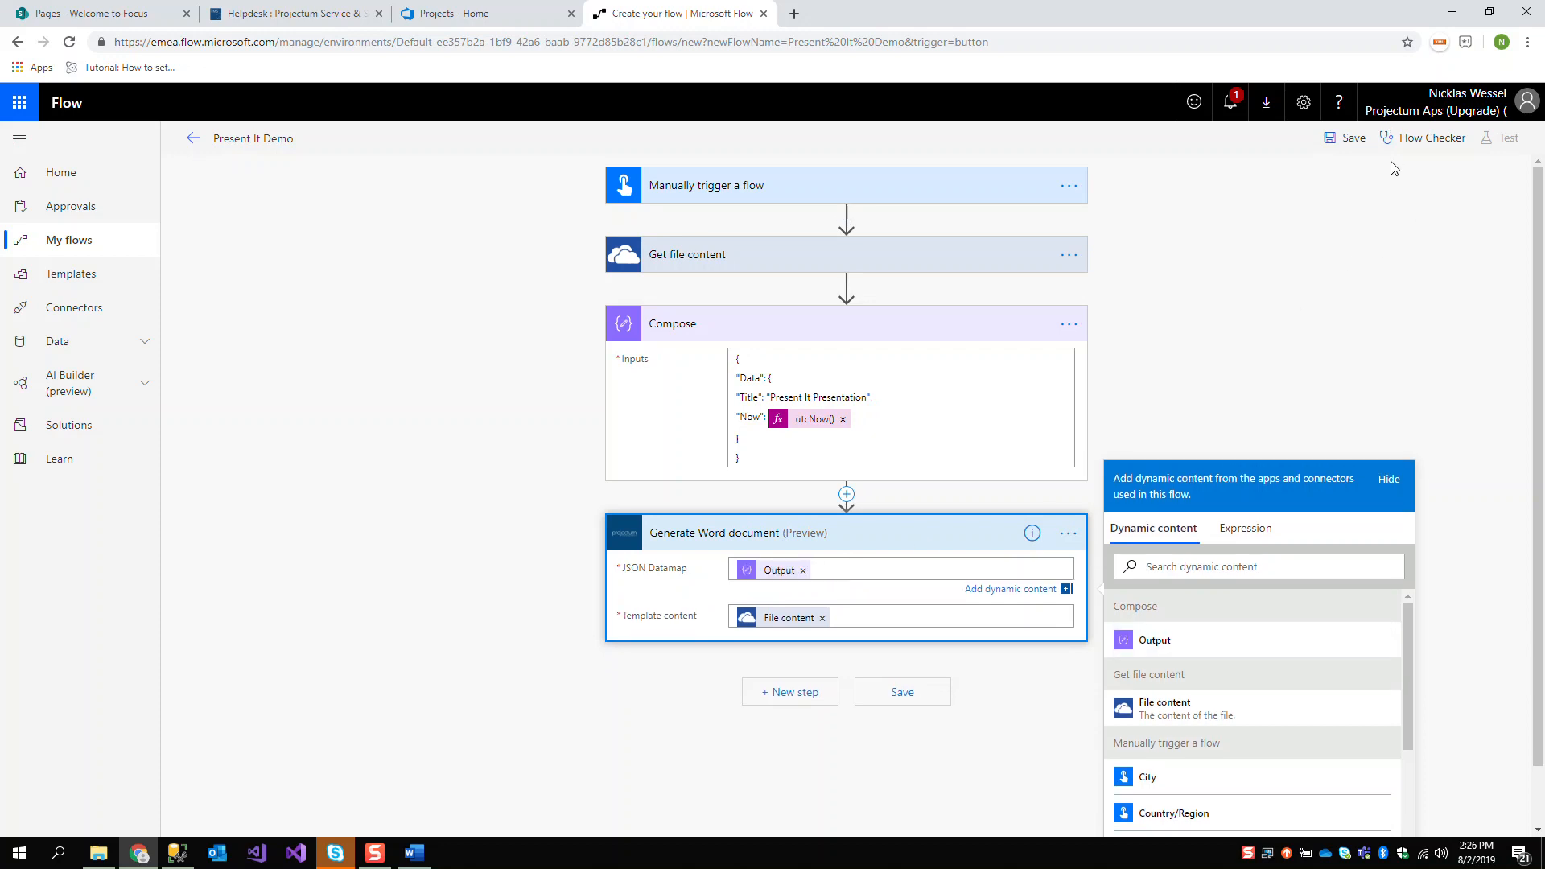
click(1348, 139)
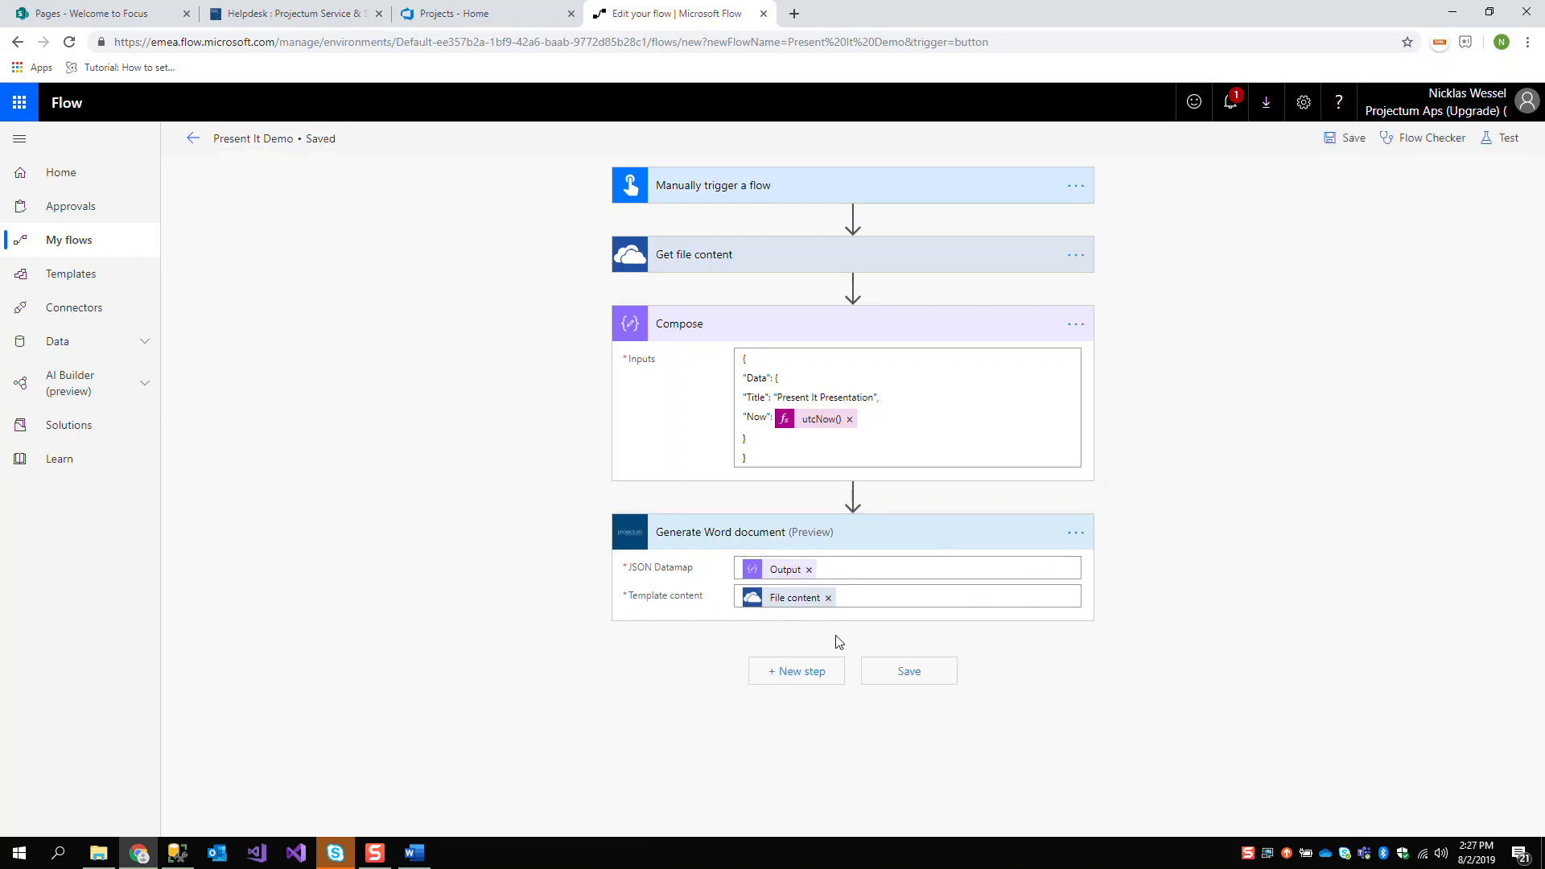
Add OneDrive for Business's Create file action as a new step after Generate Word document
click(783, 672)
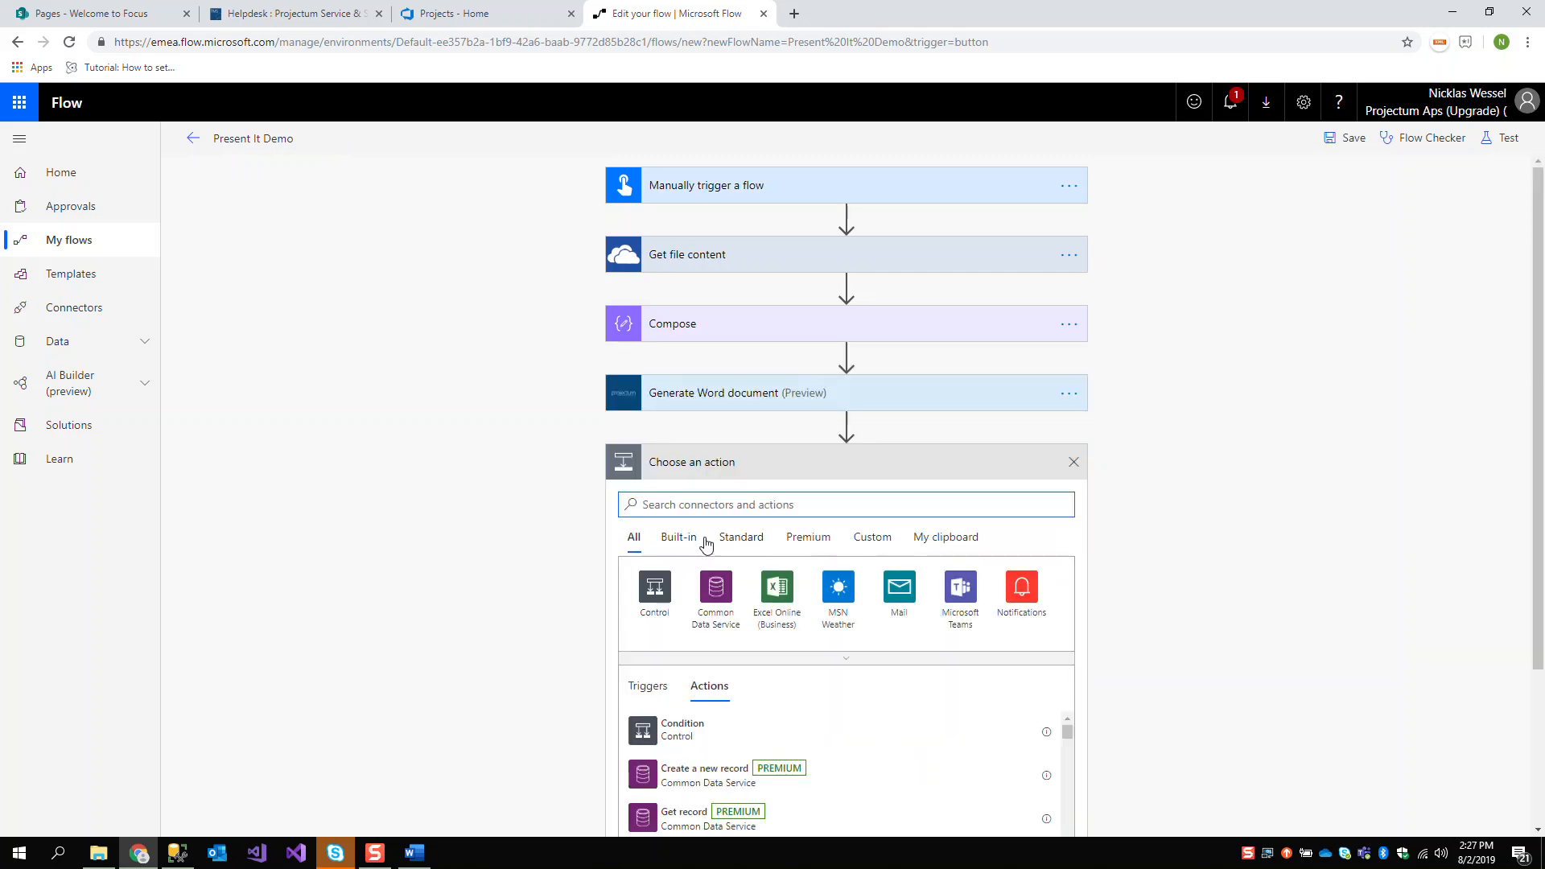
text(create)
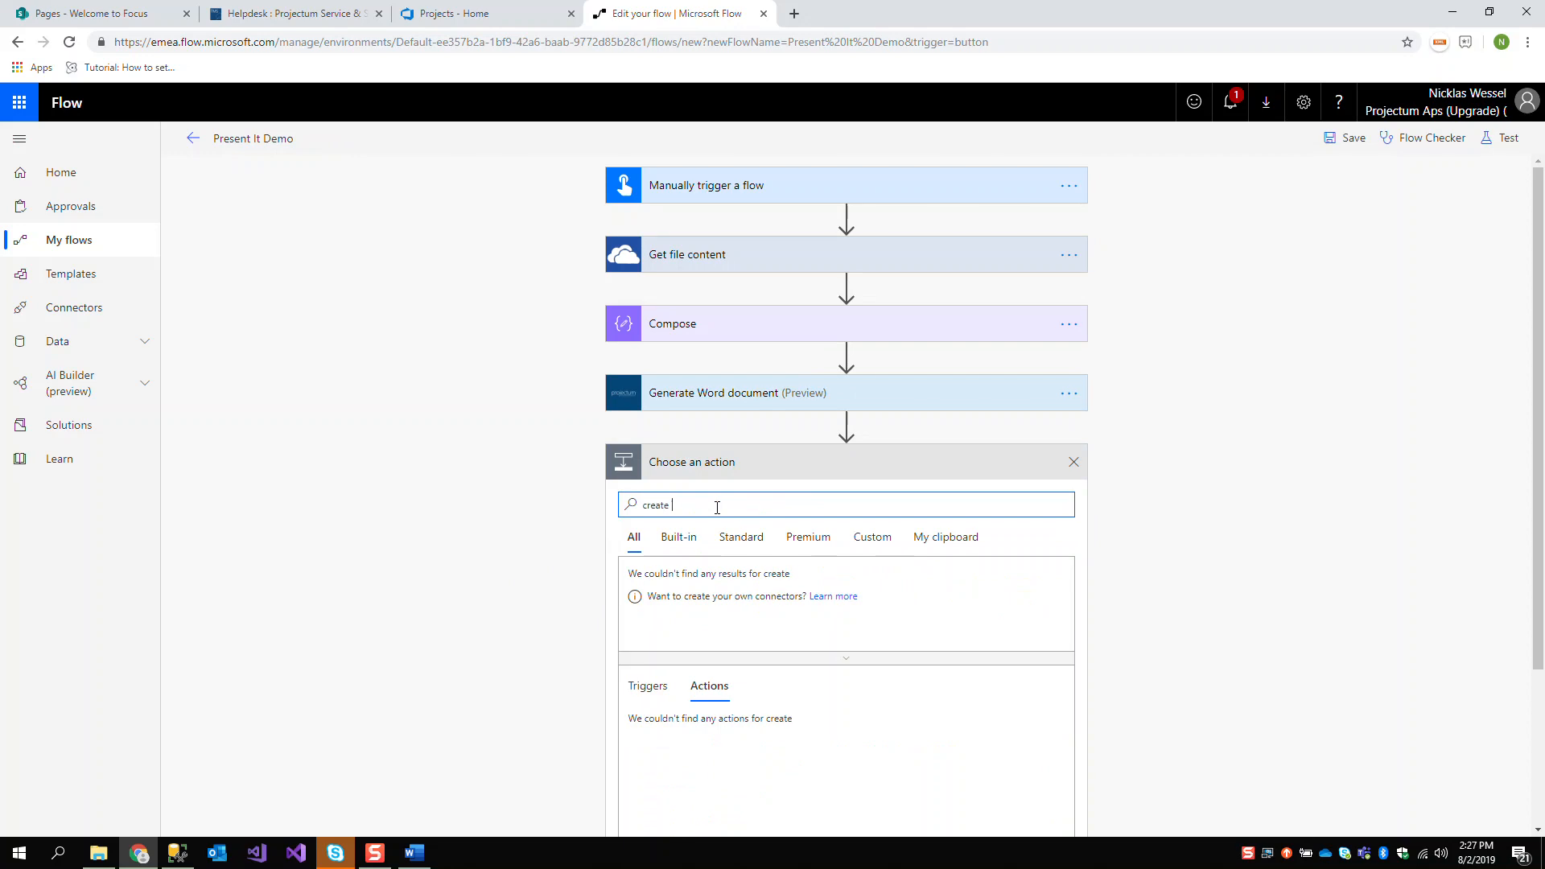
text( file)
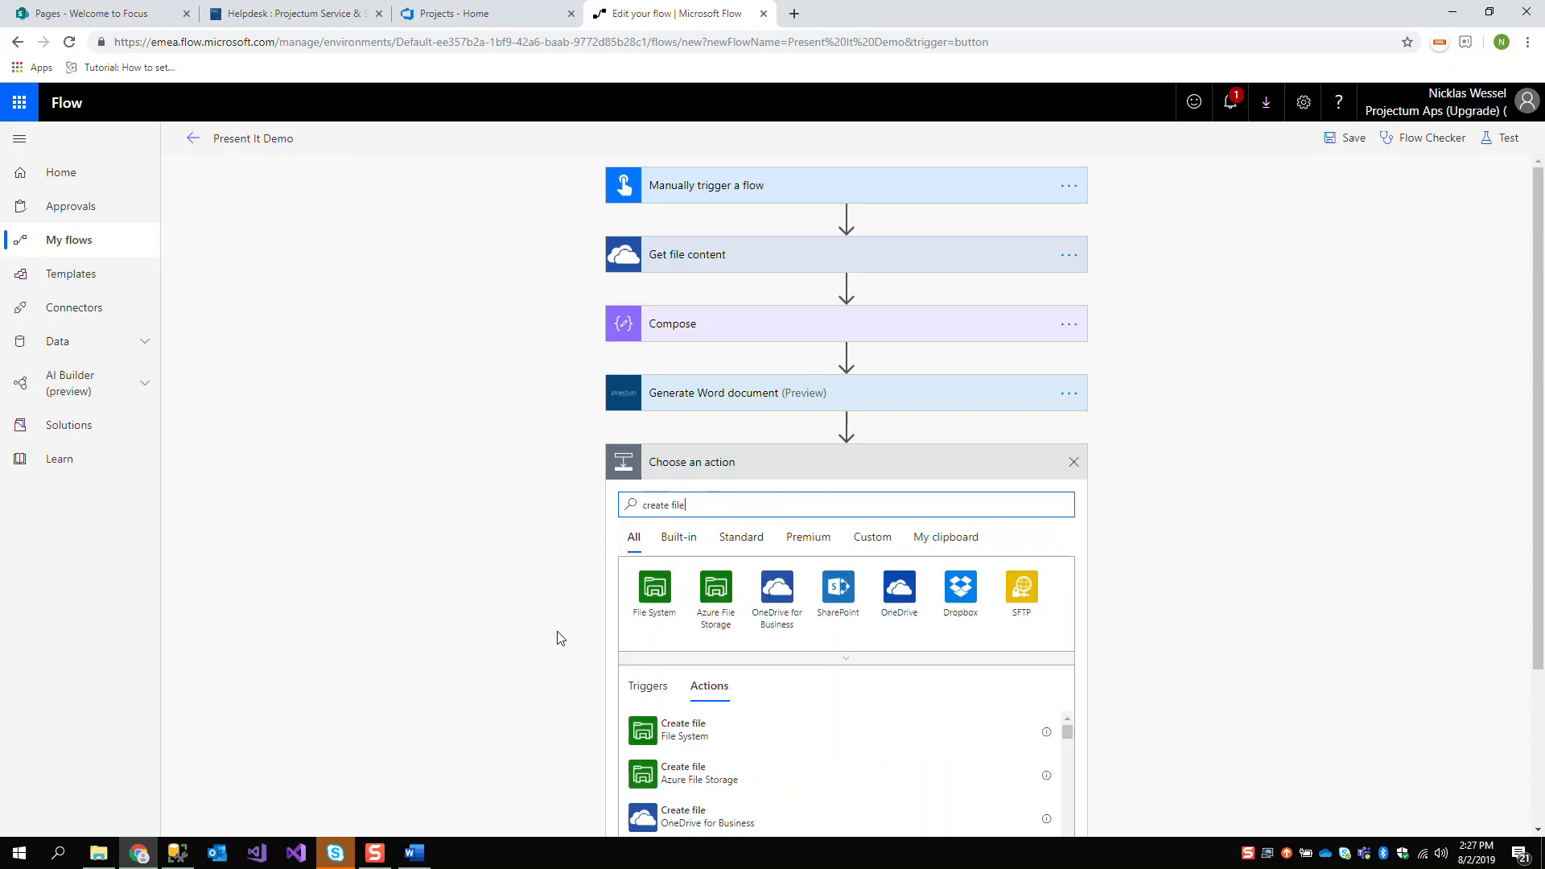
scroll(561, 638, down, 1)
scroll(560, 639, down, 2)
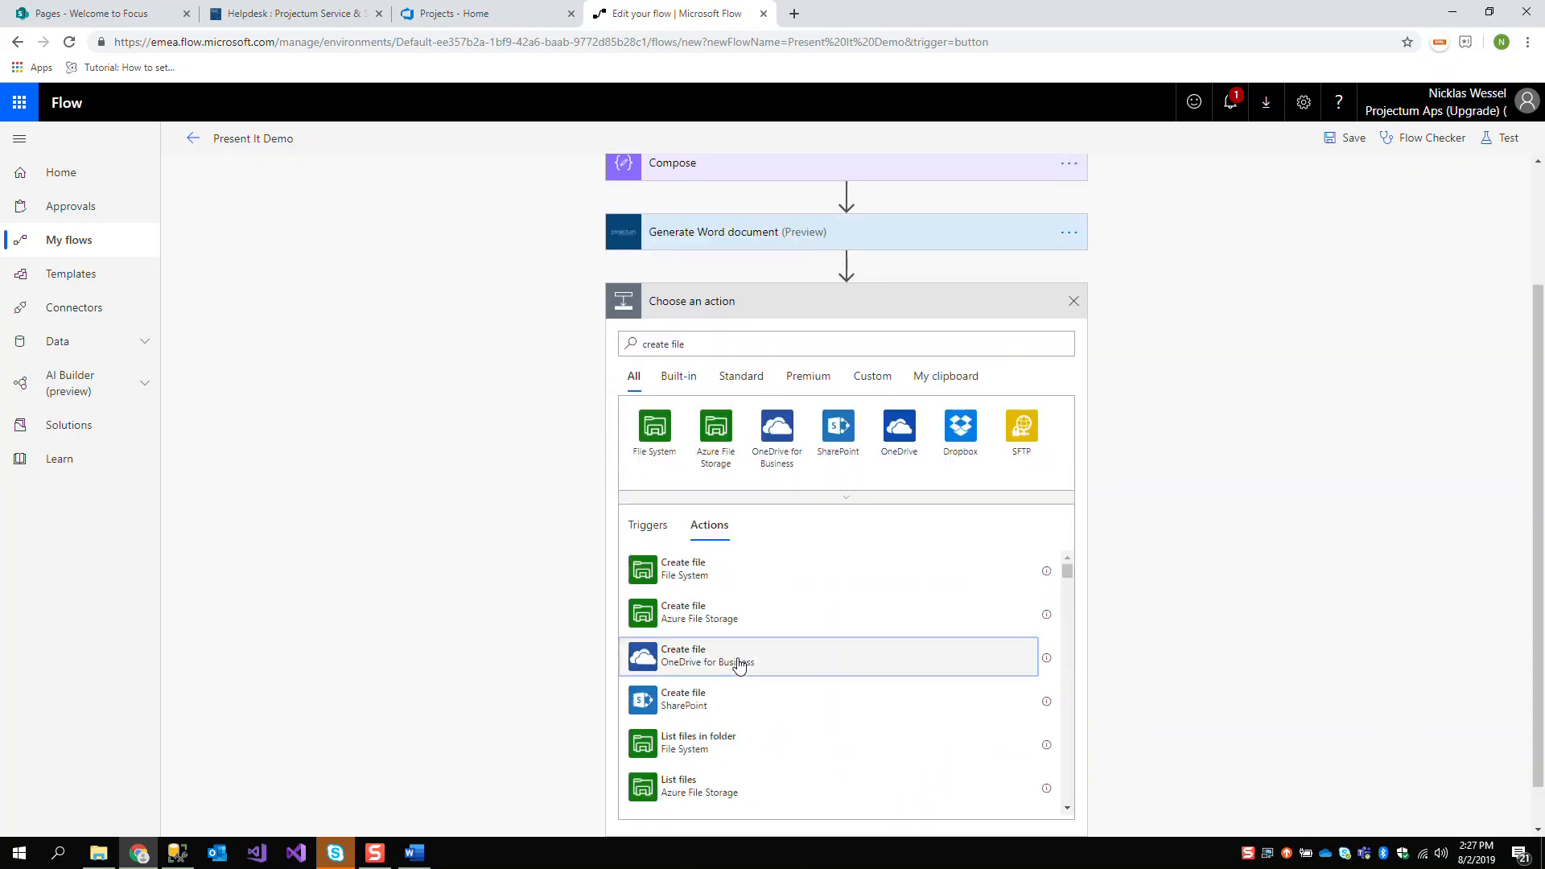
click(735, 659)
Set the Create file action's folder path to /FlowExporter/Templates
click(1068, 498)
click(1270, 534)
scroll(1239, 620, down, 3)
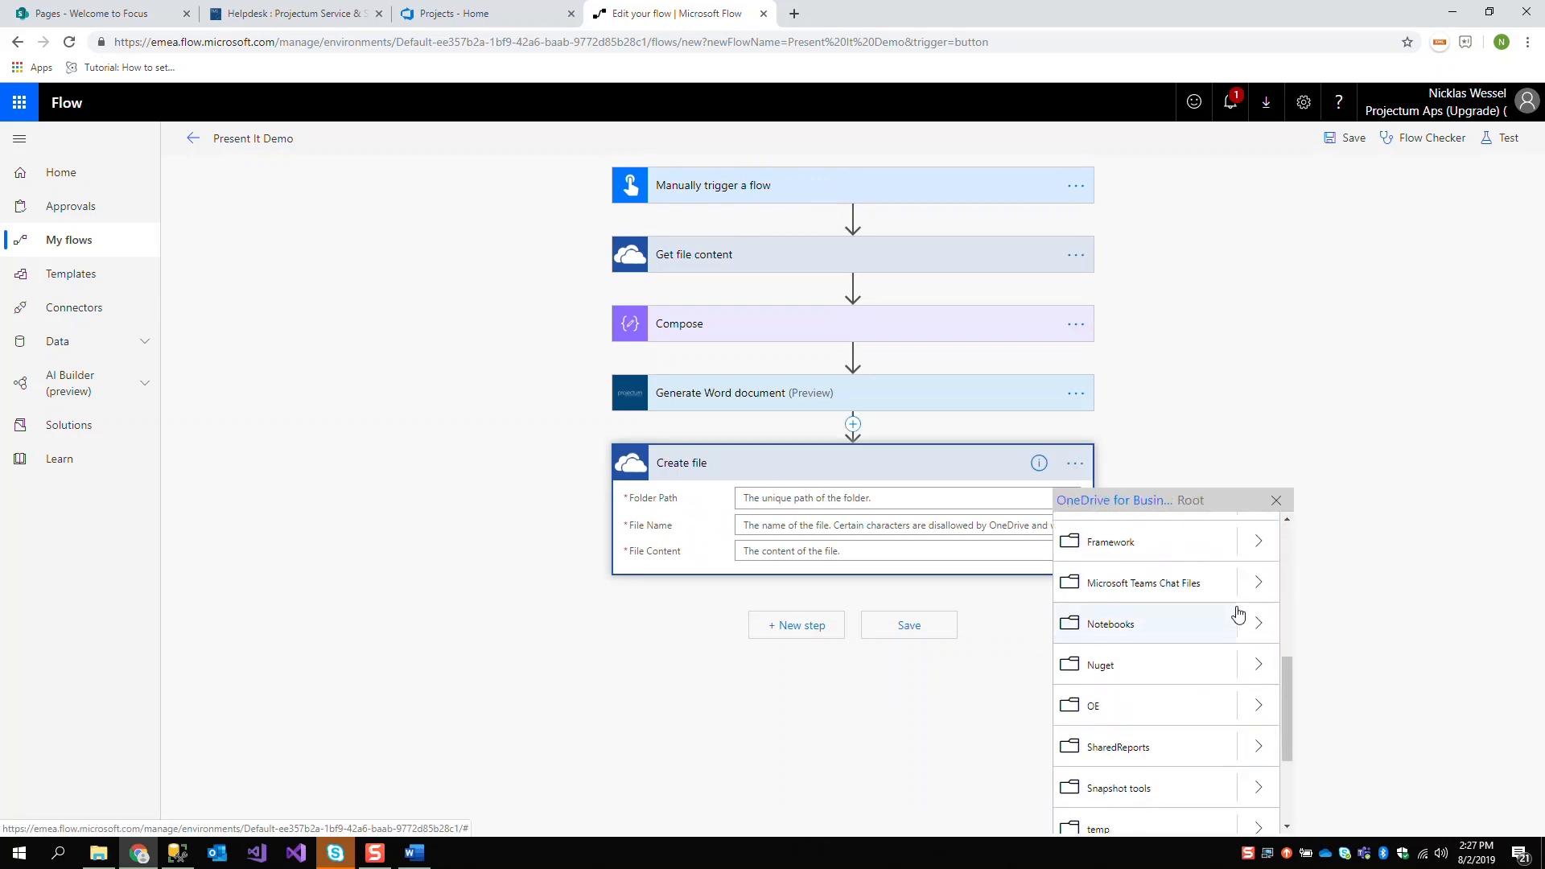
scroll(1250, 628, up, 1)
click(1253, 584)
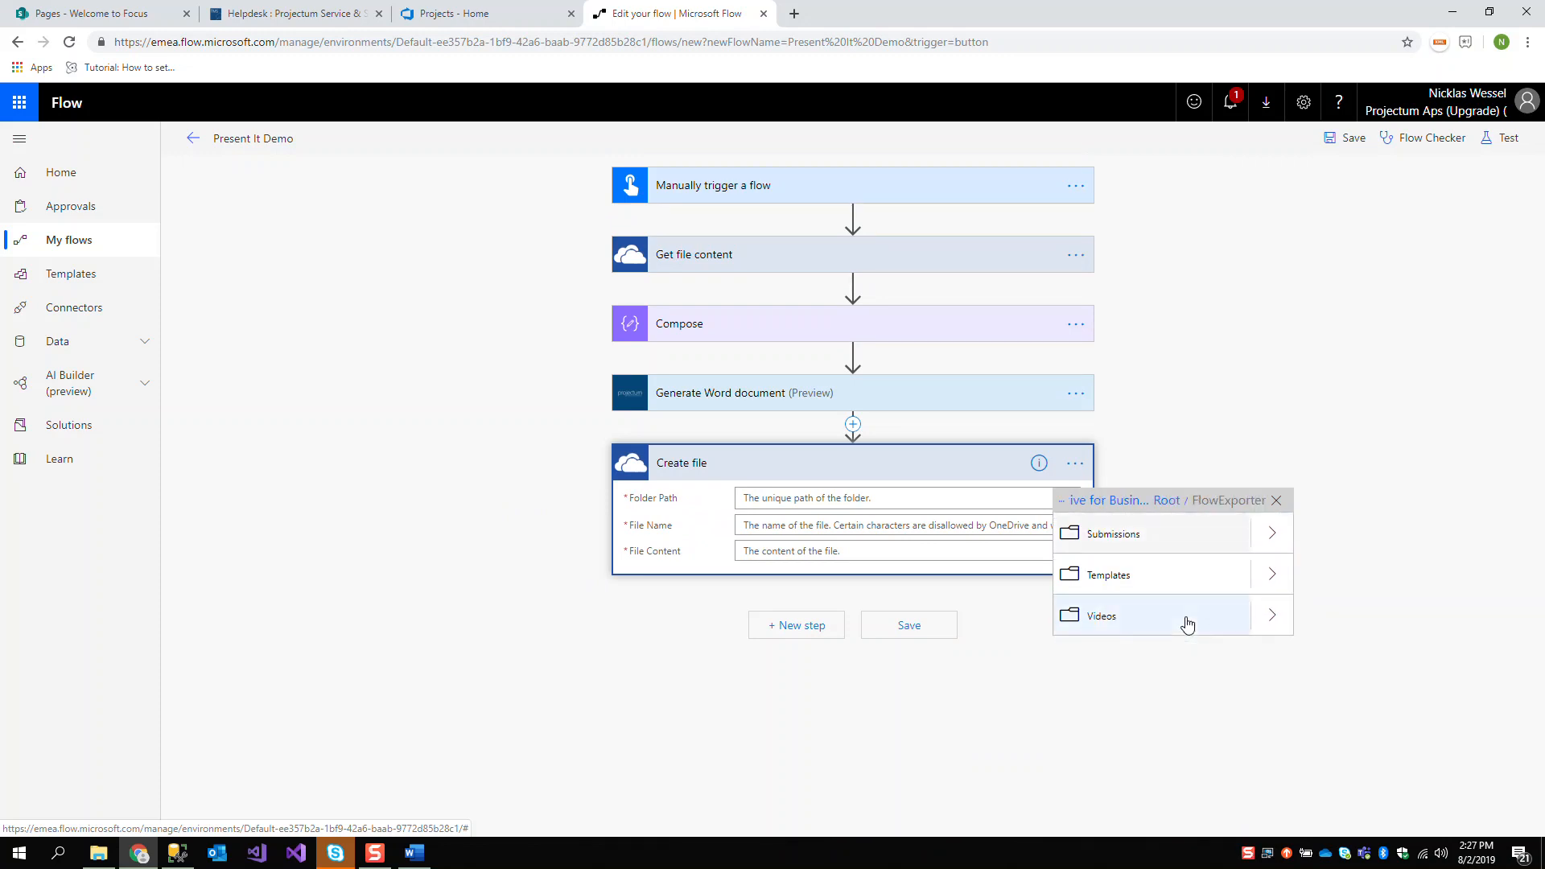
click(1261, 589)
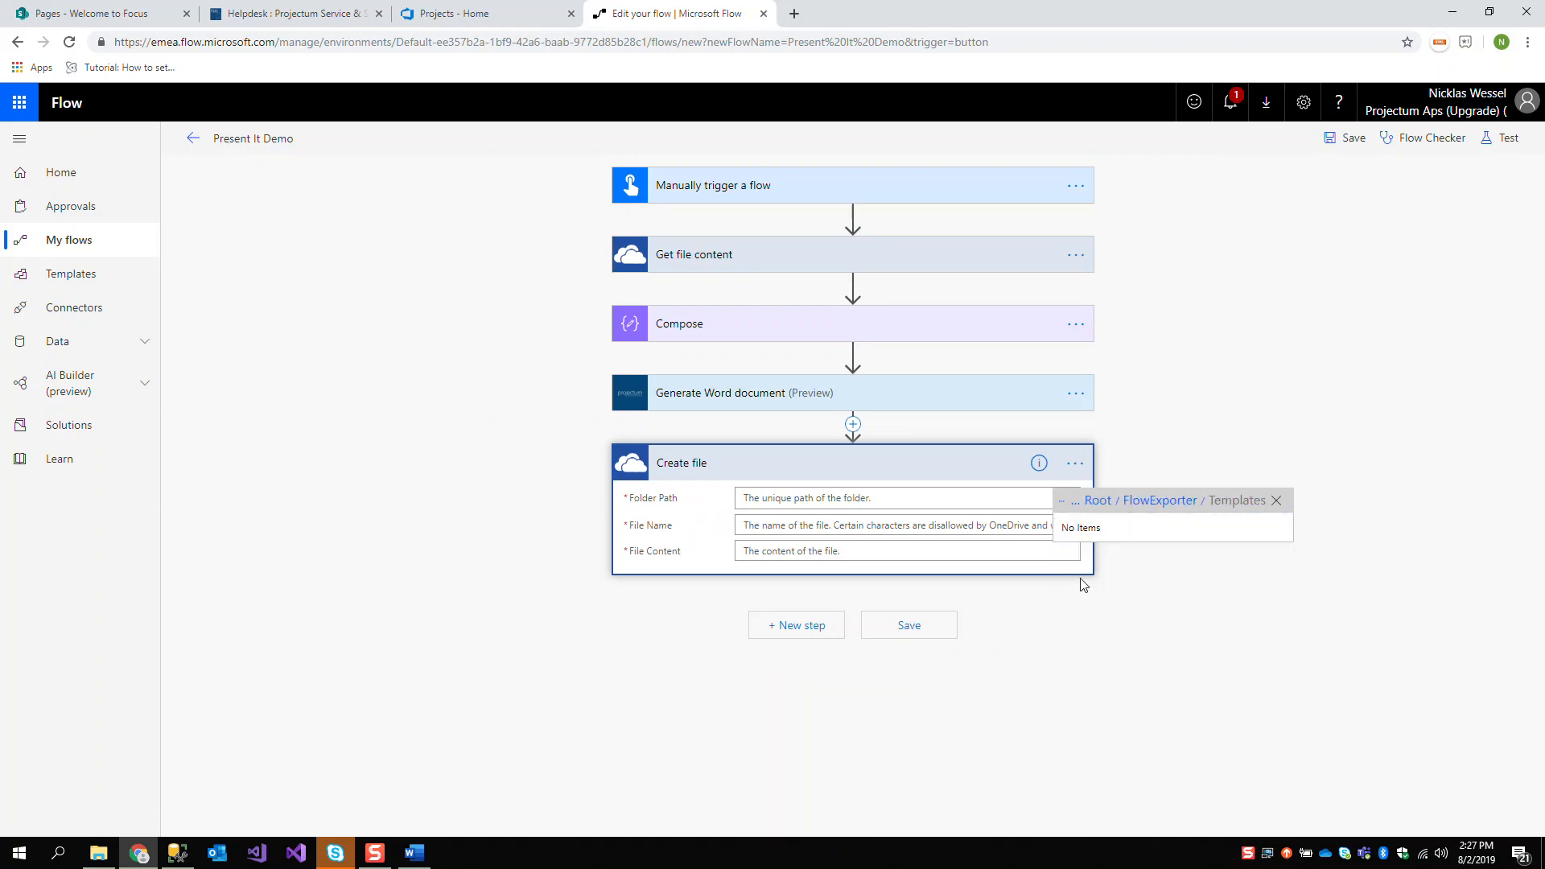
click(1176, 586)
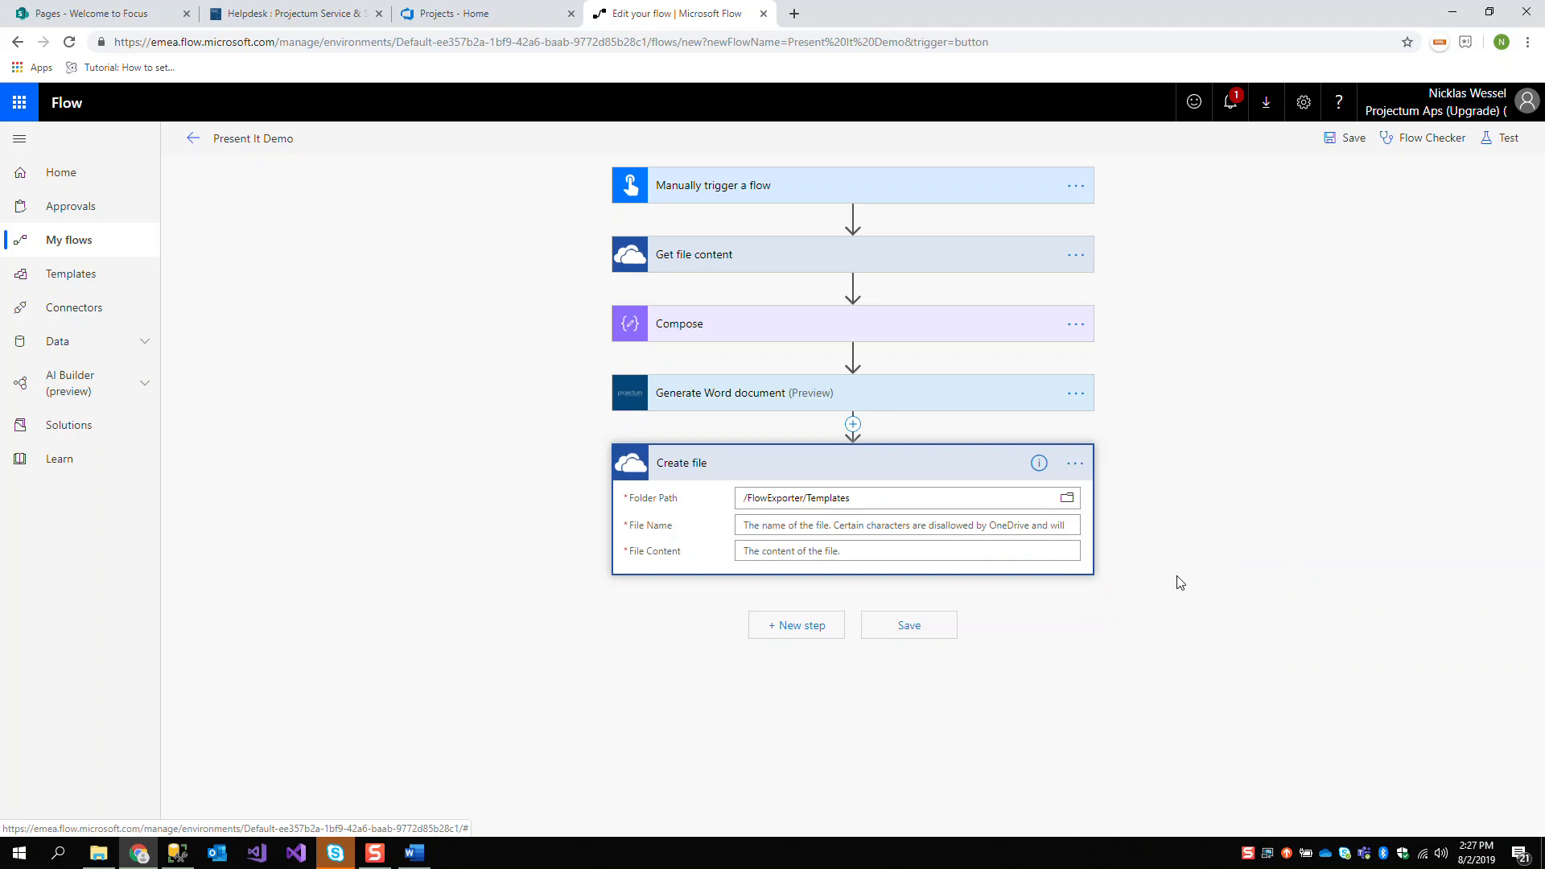
Expand the Get file content and Compose actions to view their settings
click(789, 527)
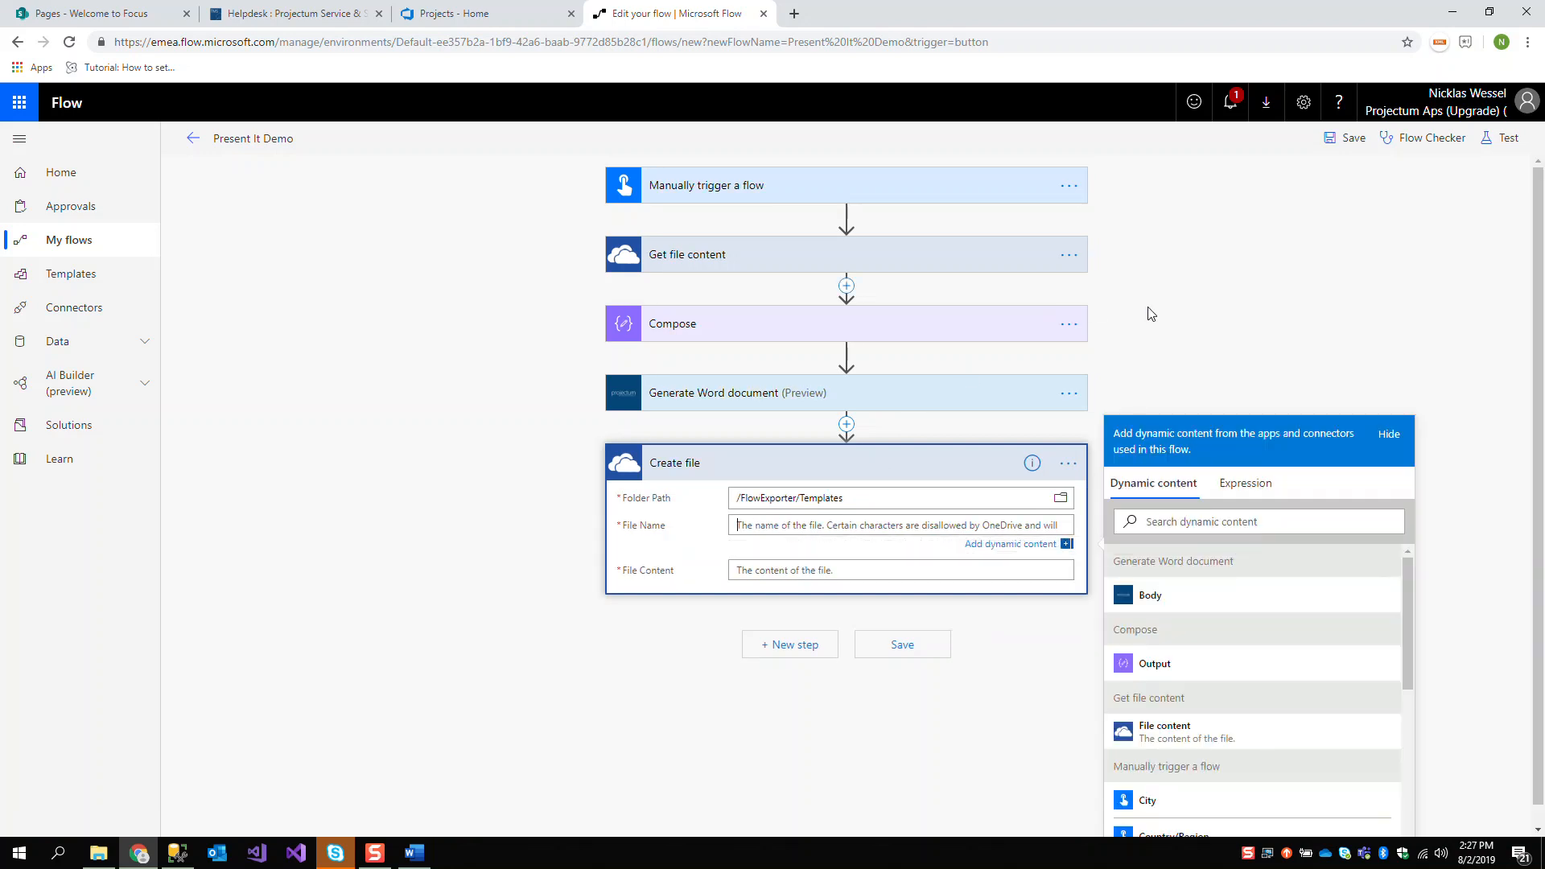
click(962, 264)
click(759, 390)
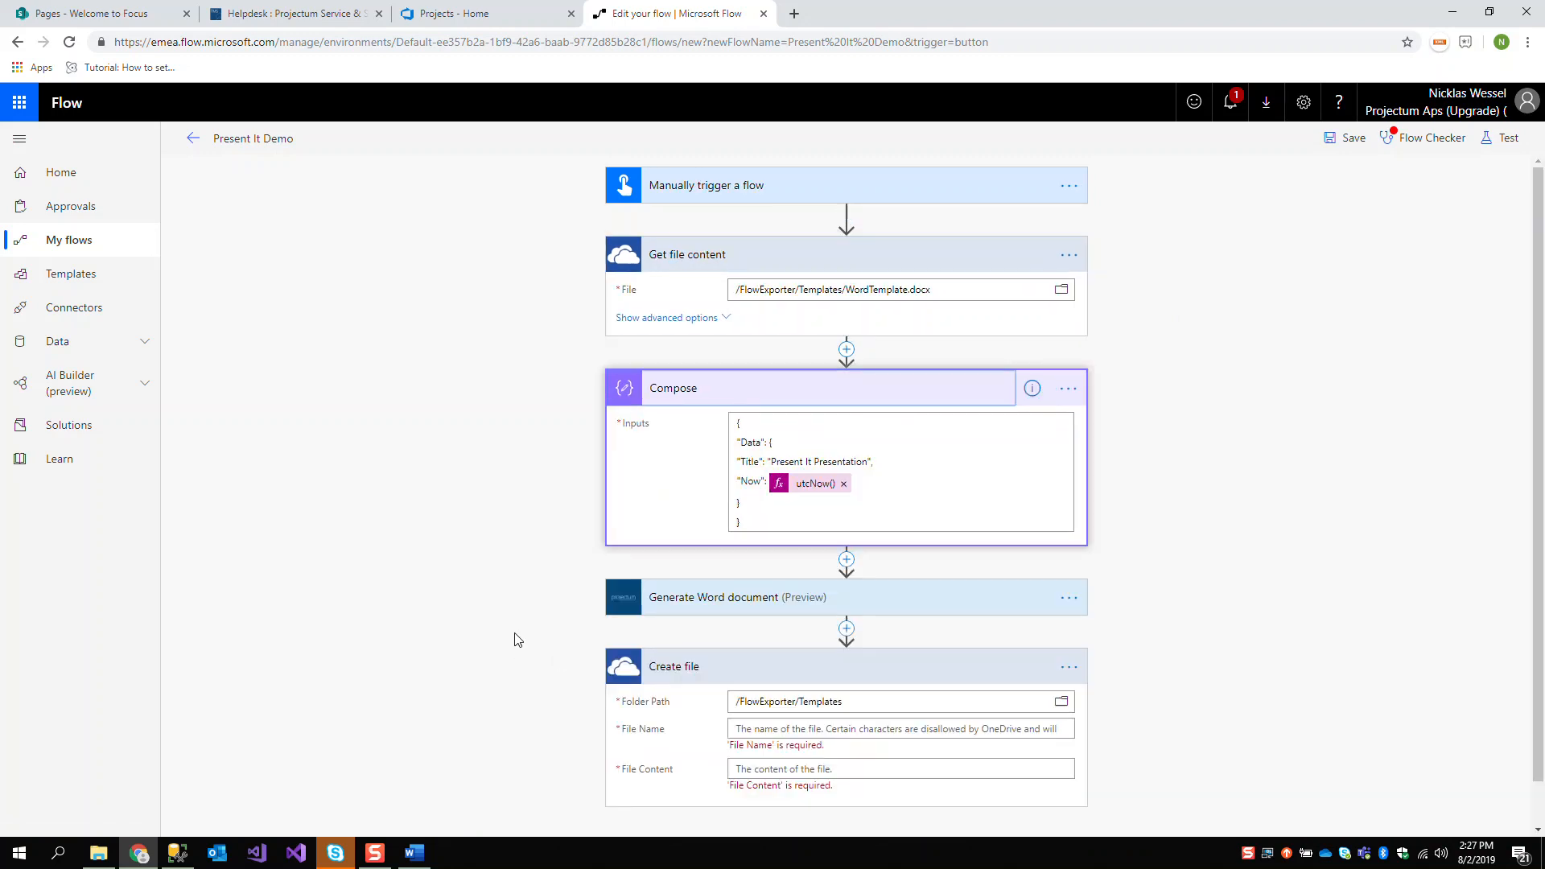
scroll(539, 604, down, 1)
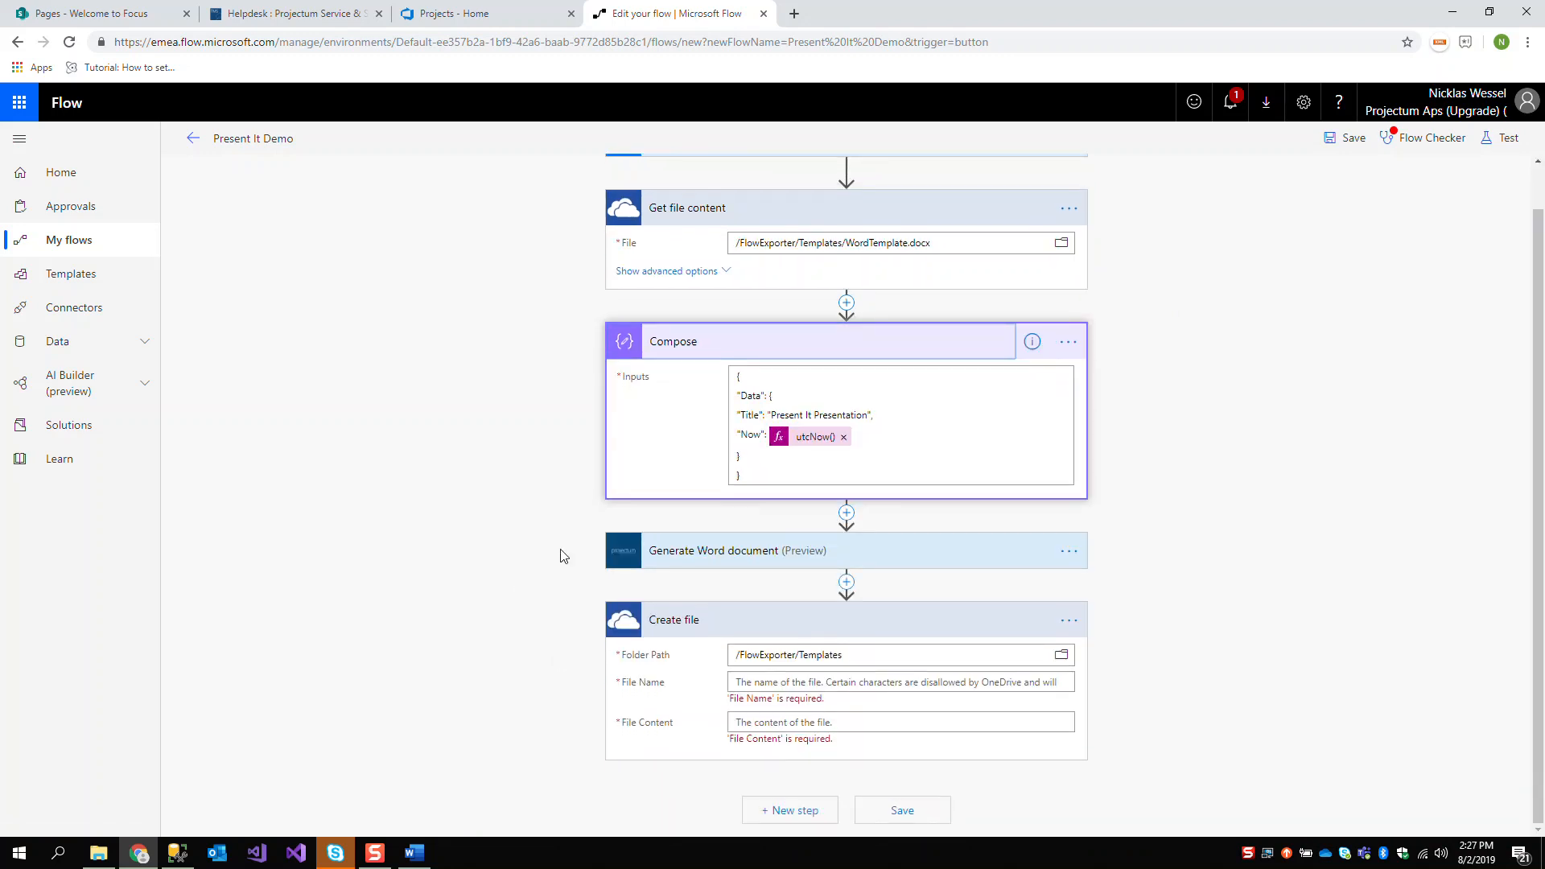
Try to start a file name expression for the Create file action using the Compose Output
click(790, 683)
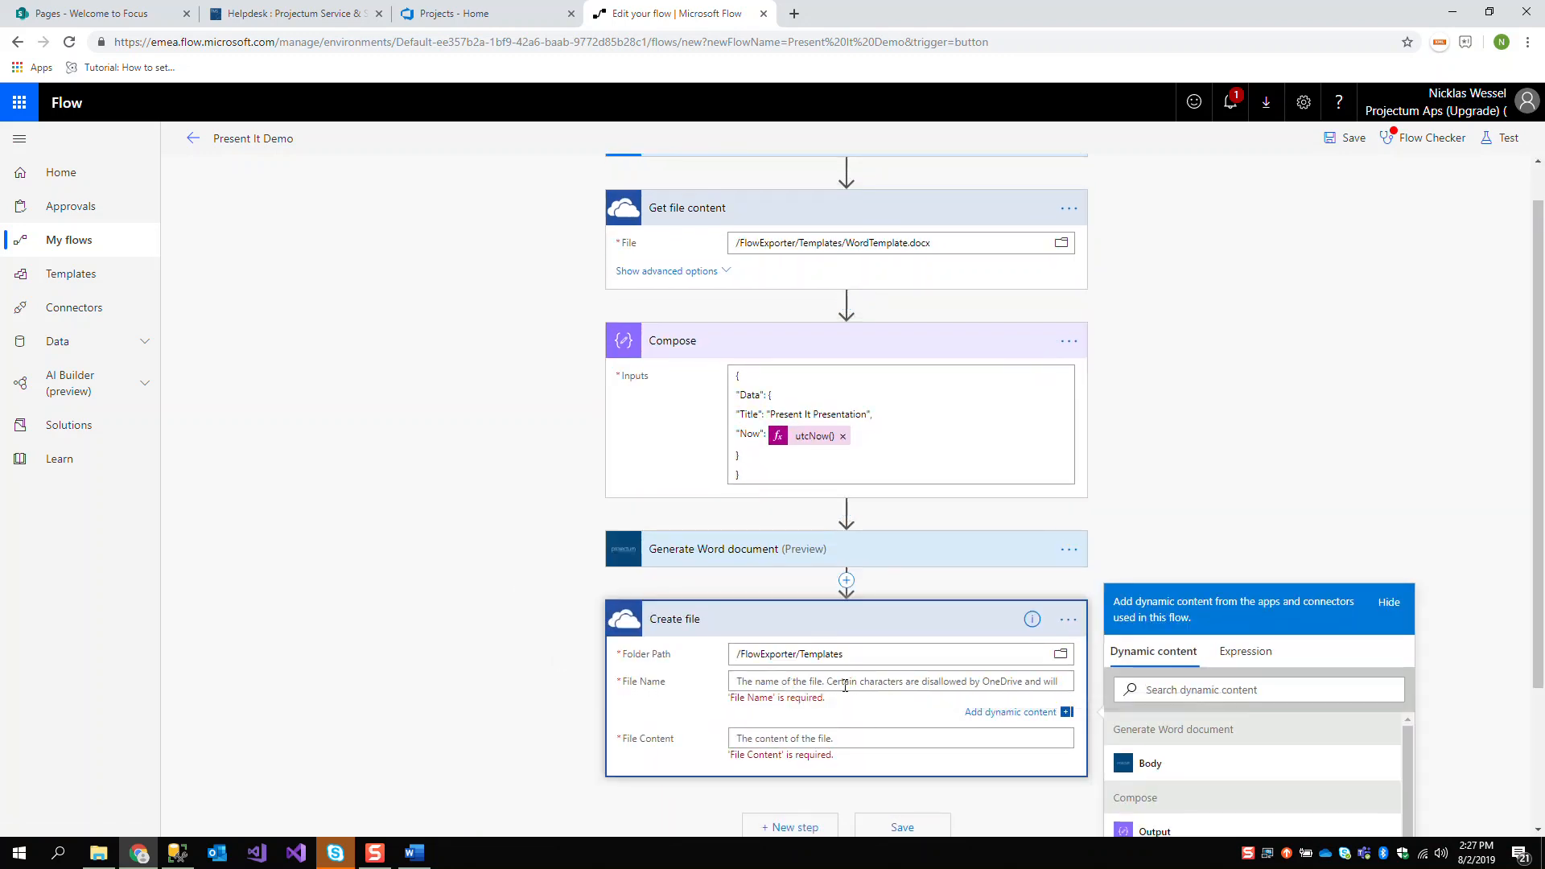
click(1242, 667)
text(x)
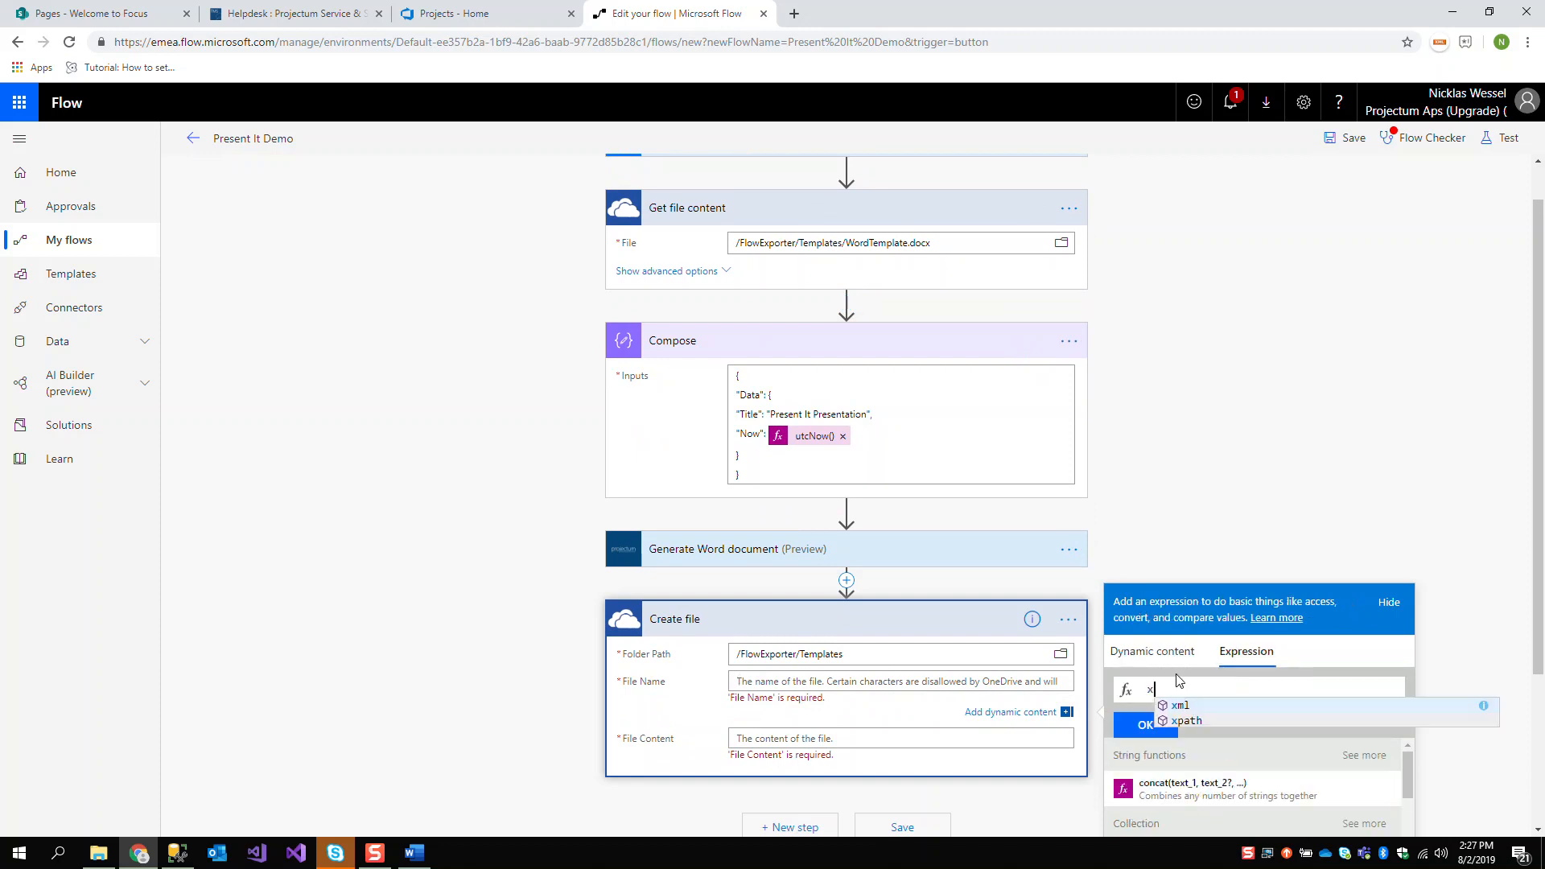
click(1179, 653)
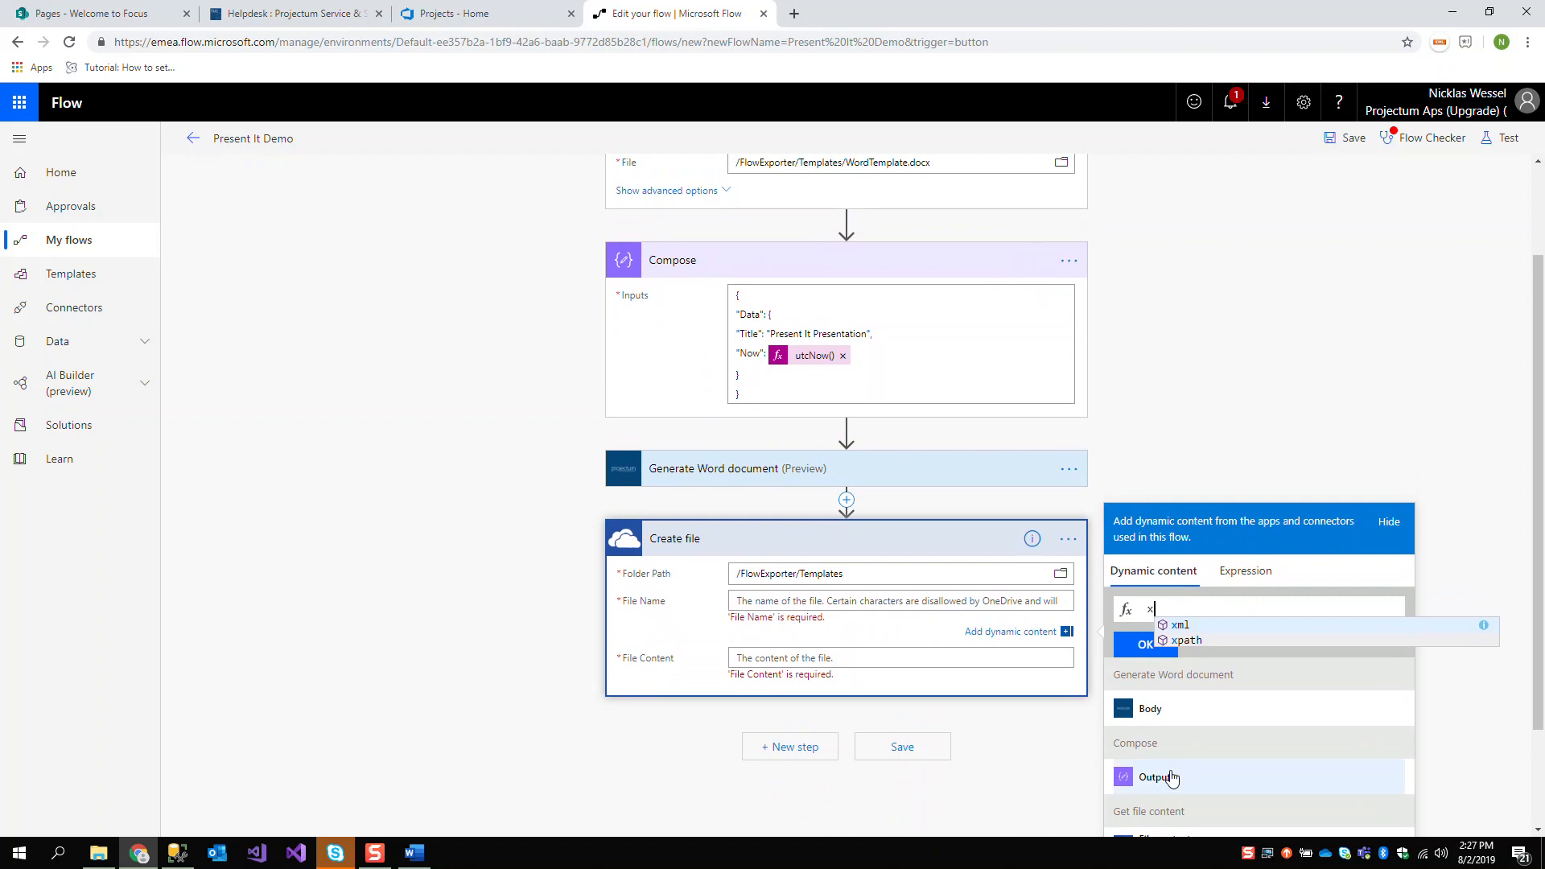
click(1197, 791)
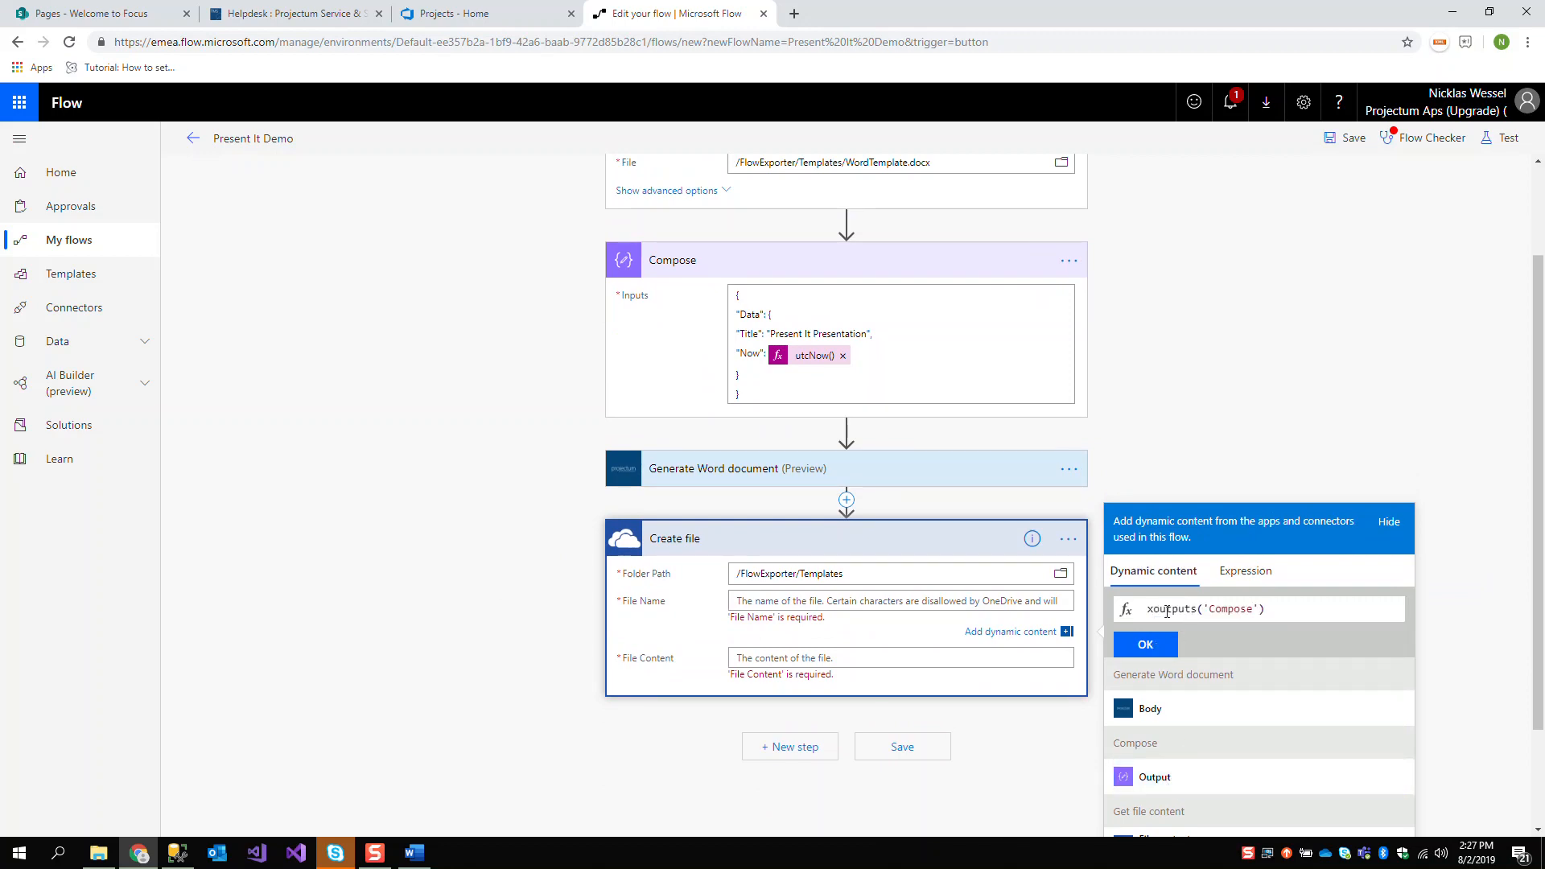
Try to complete the file name expression as outputs('Compose')['Data']['Title']
click(1156, 610)
key(BackSpace)
click(1286, 615)
text(['Data']['Title)
Compare the expression's ['Data']['Title'] part with the placeholders in the Word template, and return to the flow
drag(1360, 609, 1268, 612)
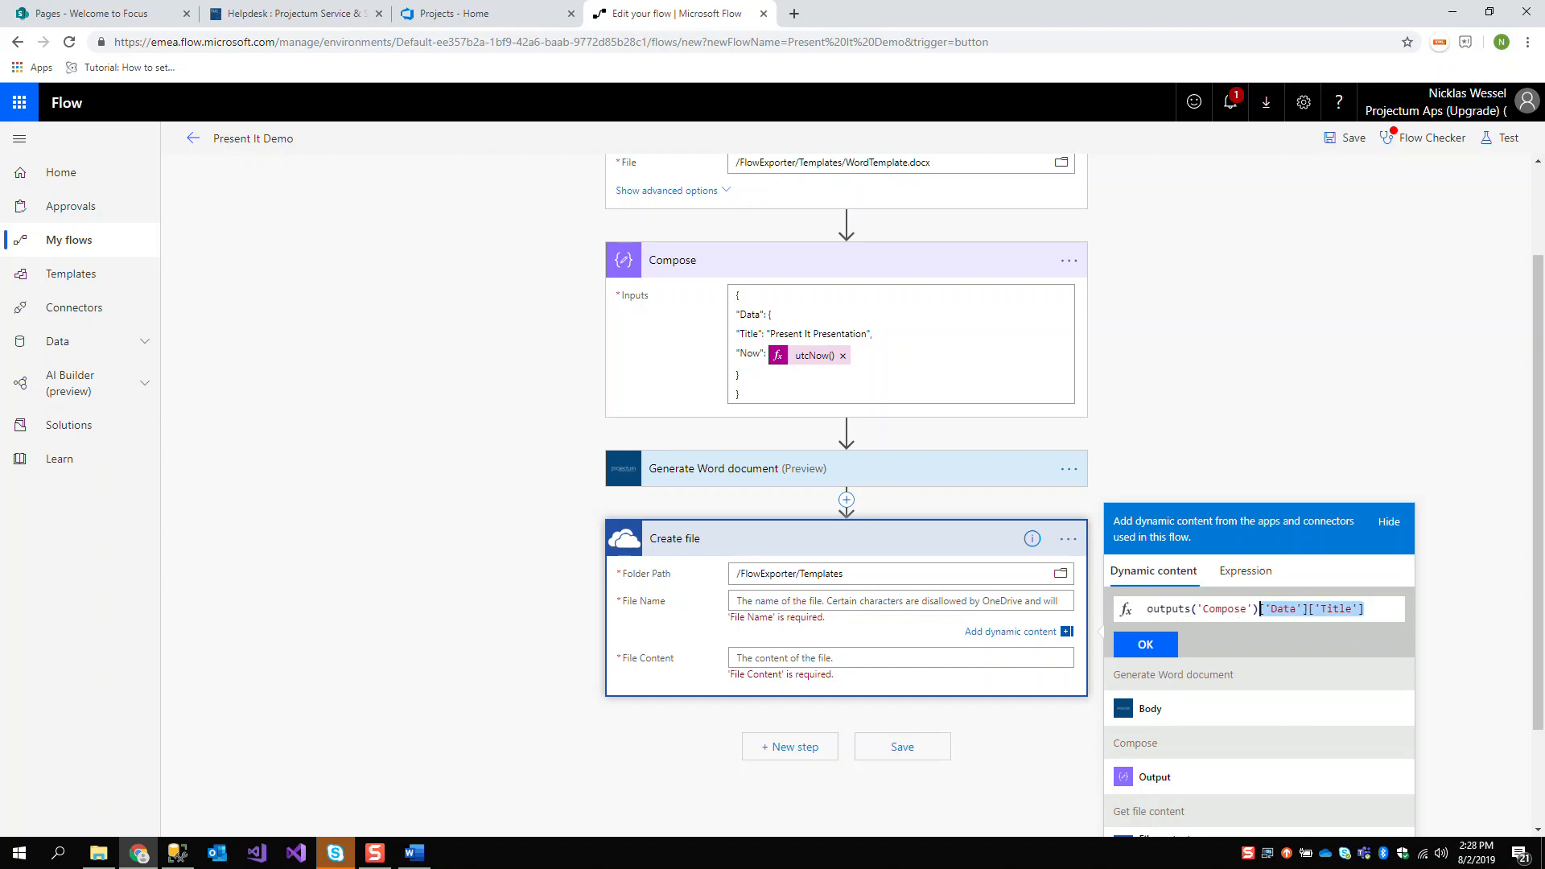
key(alt+Tab)
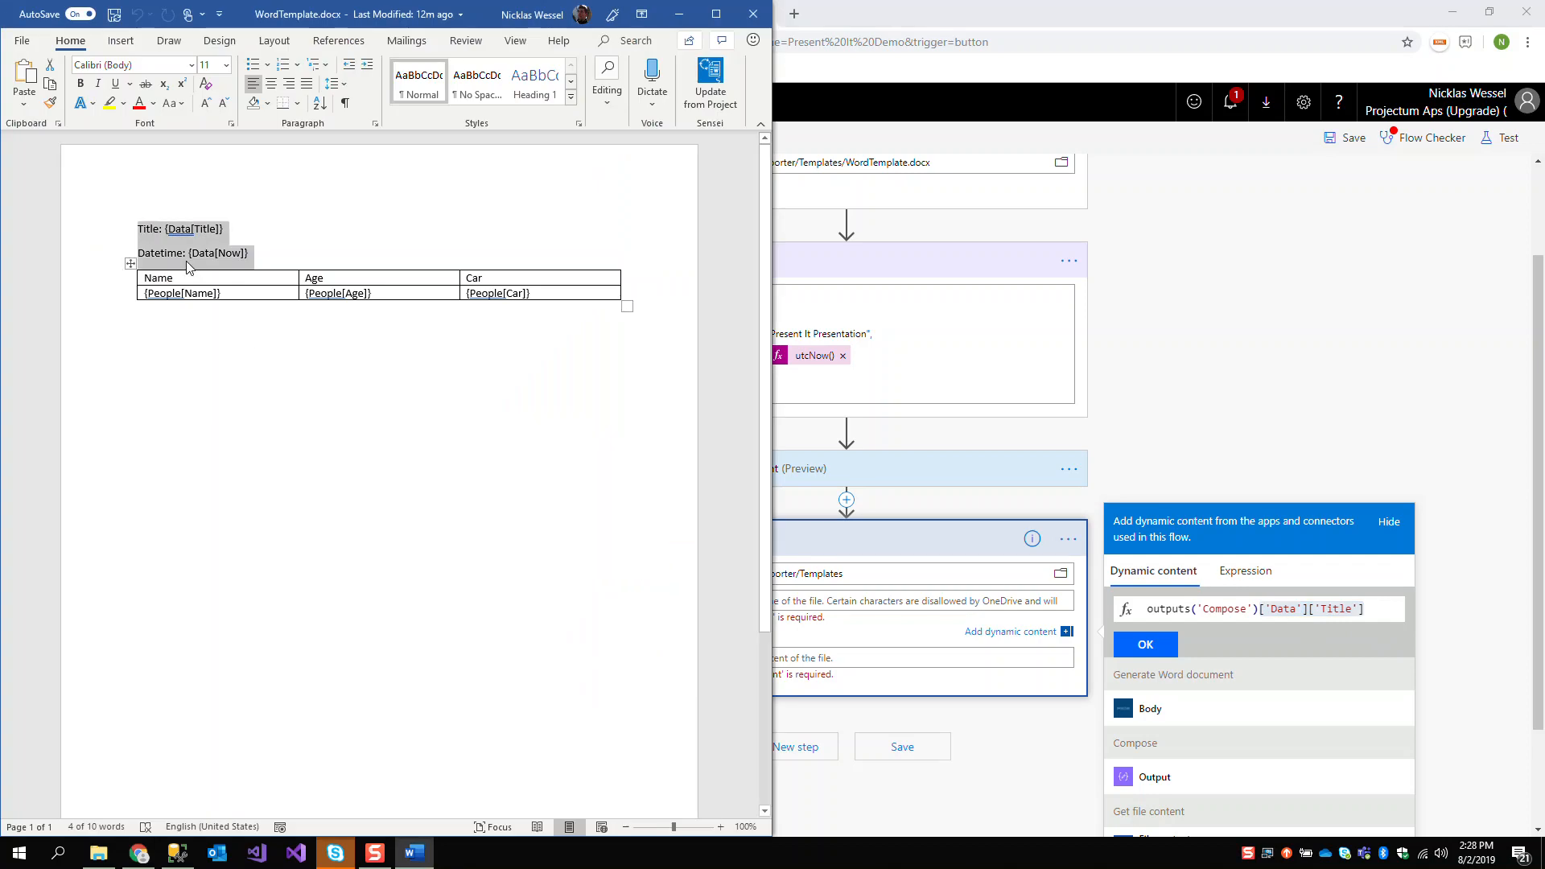
click(1252, 427)
click(1154, 643)
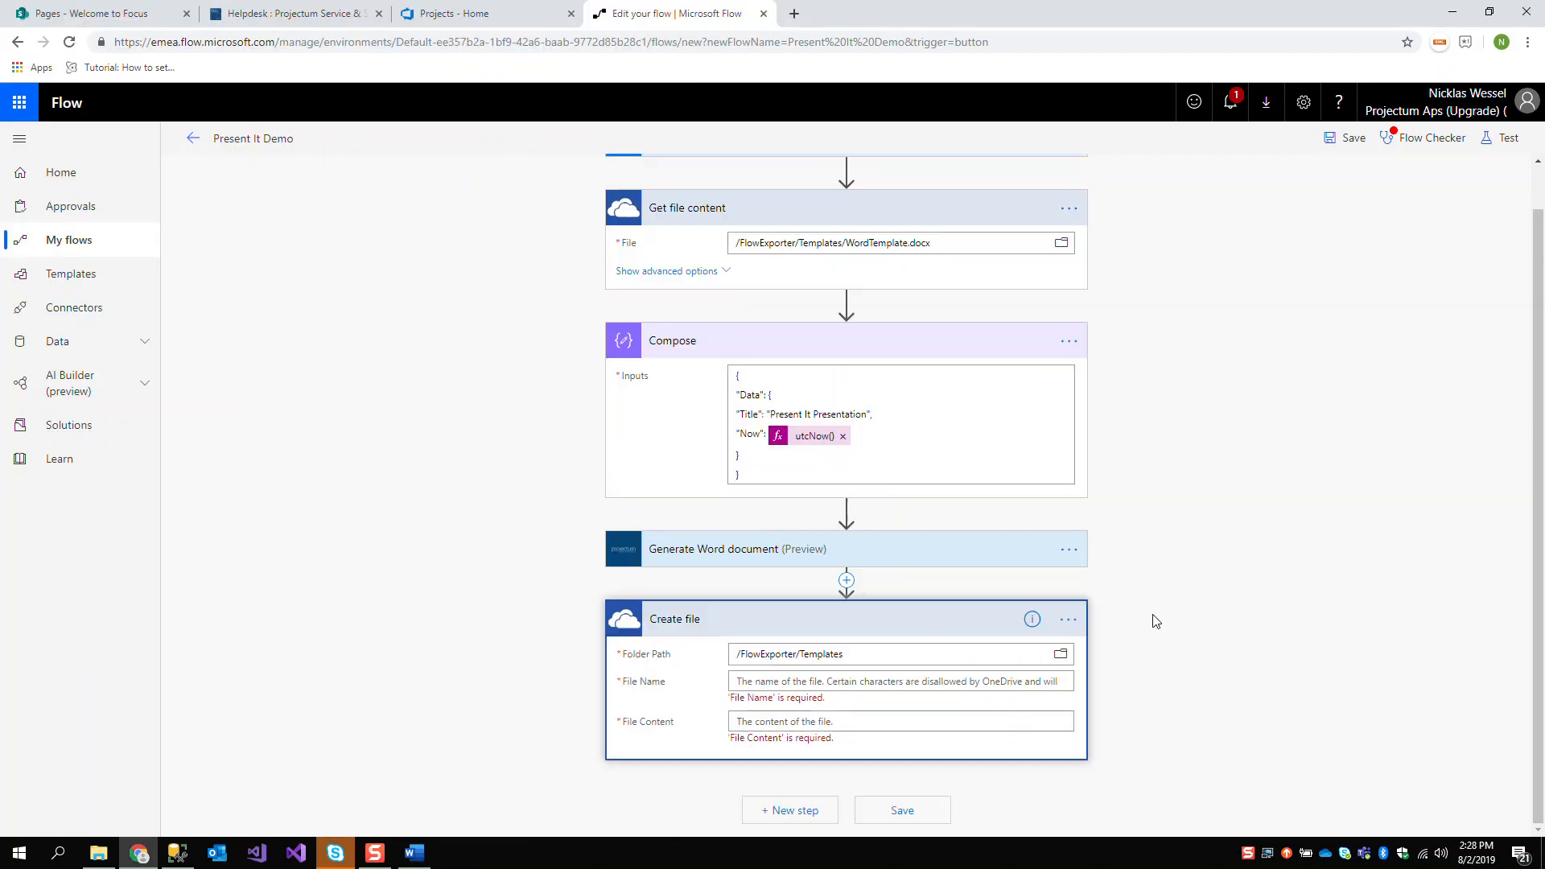
Set the Create file name to the expression outputs('Compose')['Data']['Title'] followed by .docx, and its content to the Generate Word document Body
click(902, 681)
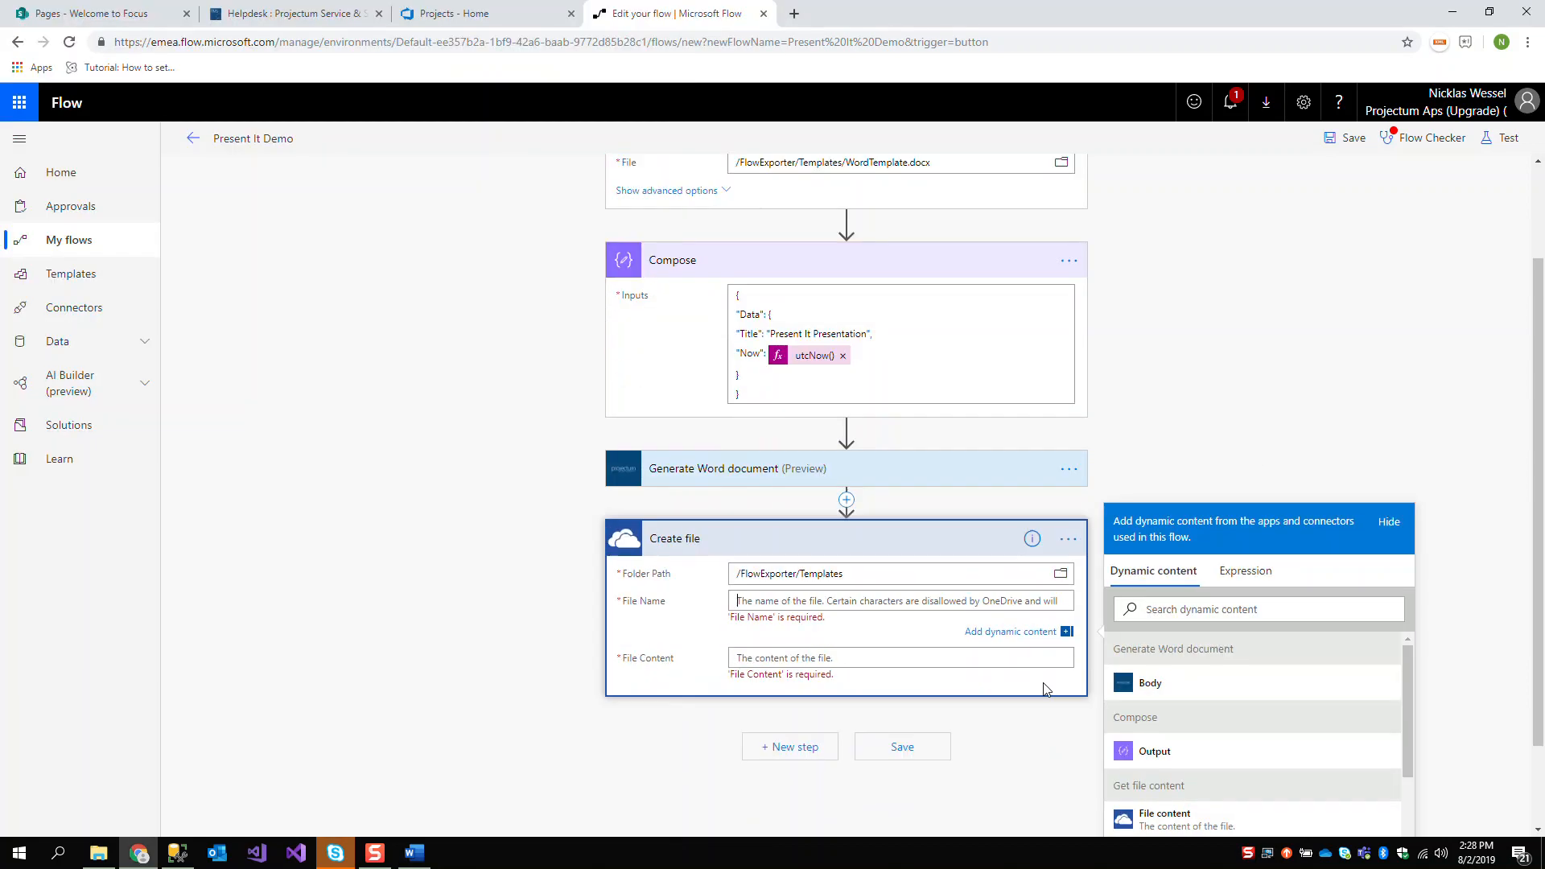
click(1230, 572)
text(x)
click(1164, 581)
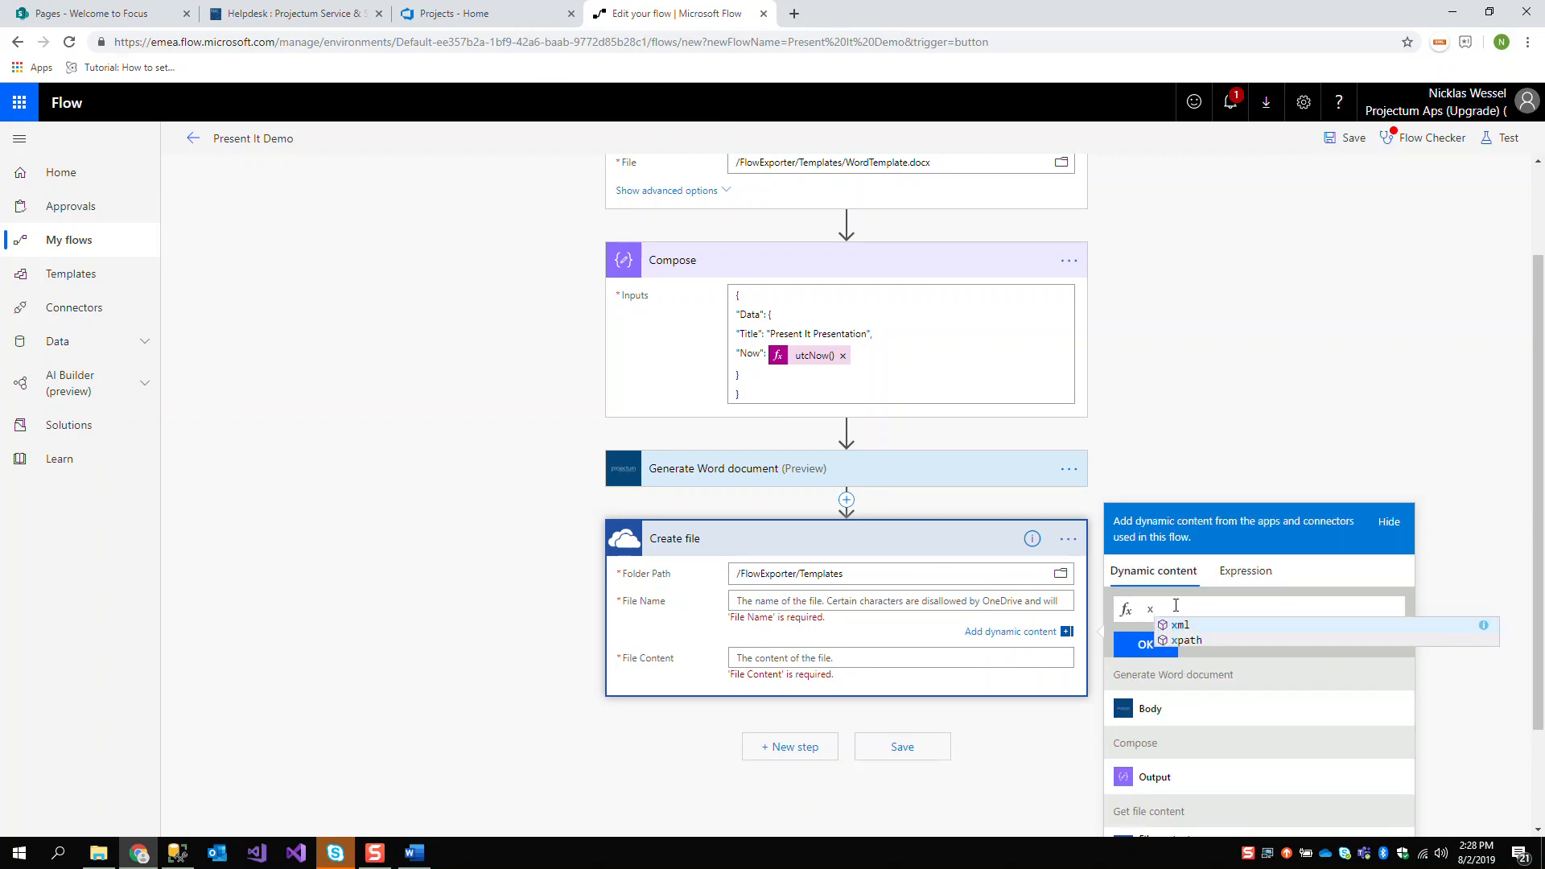
click(1166, 777)
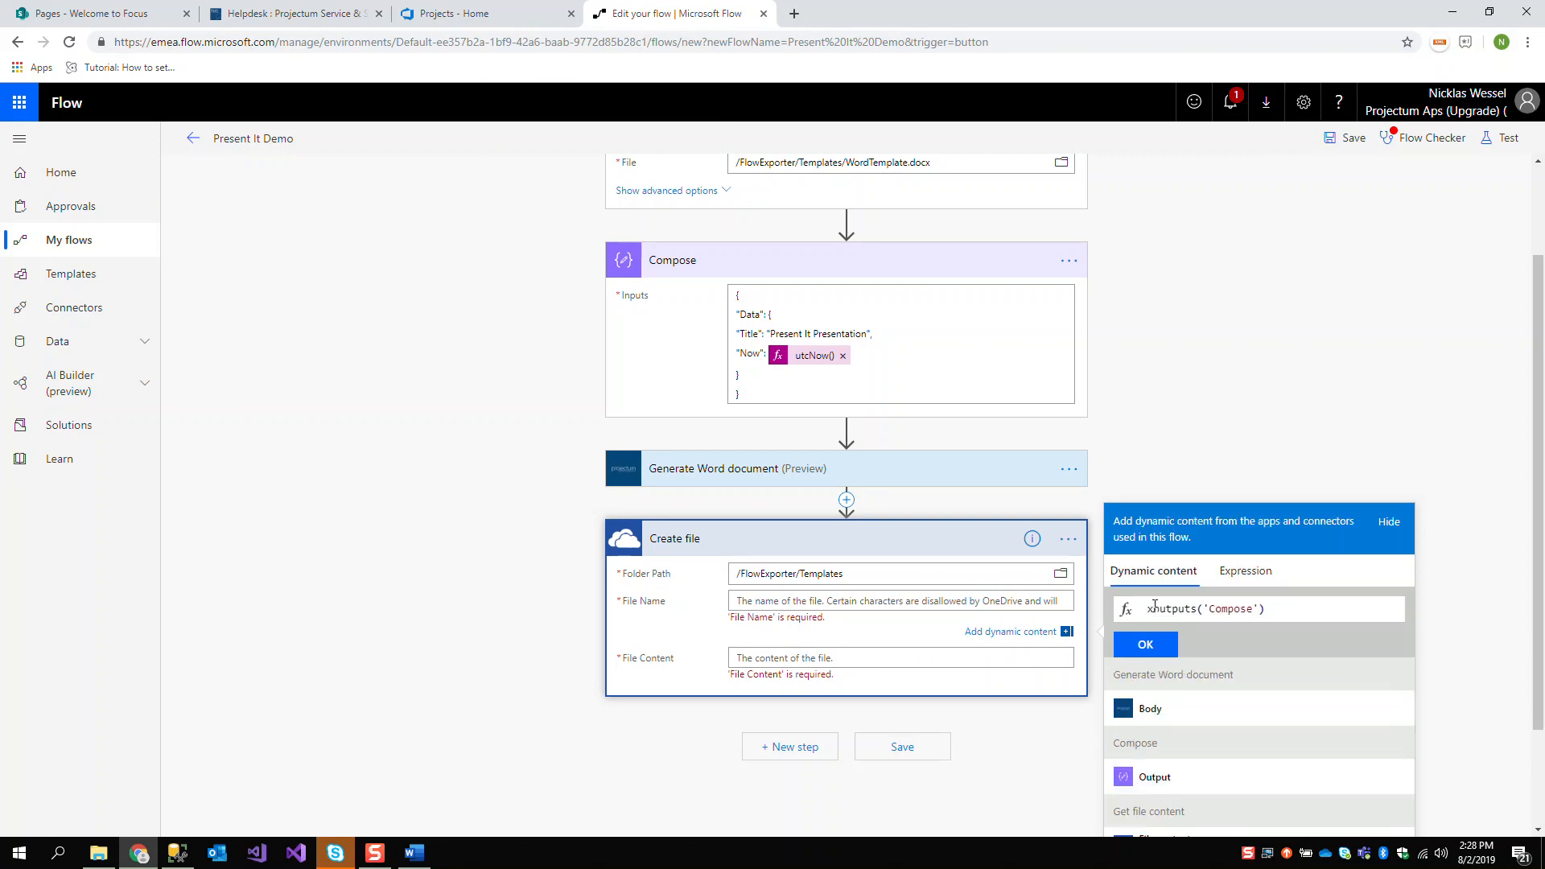
key(BackSpace)
click(1261, 578)
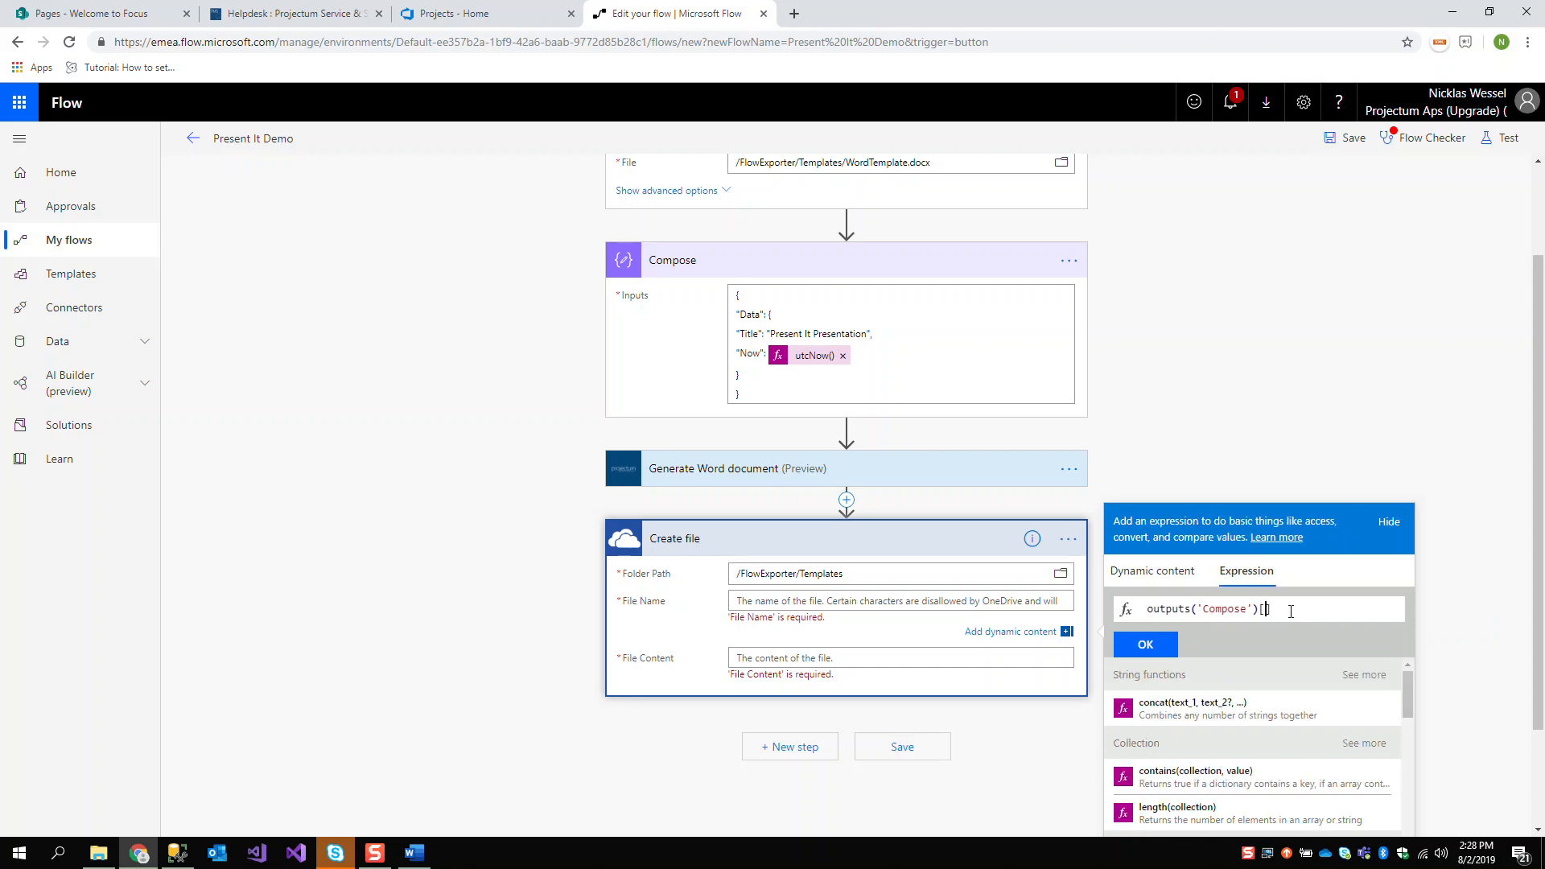
text(Data)
click(1167, 646)
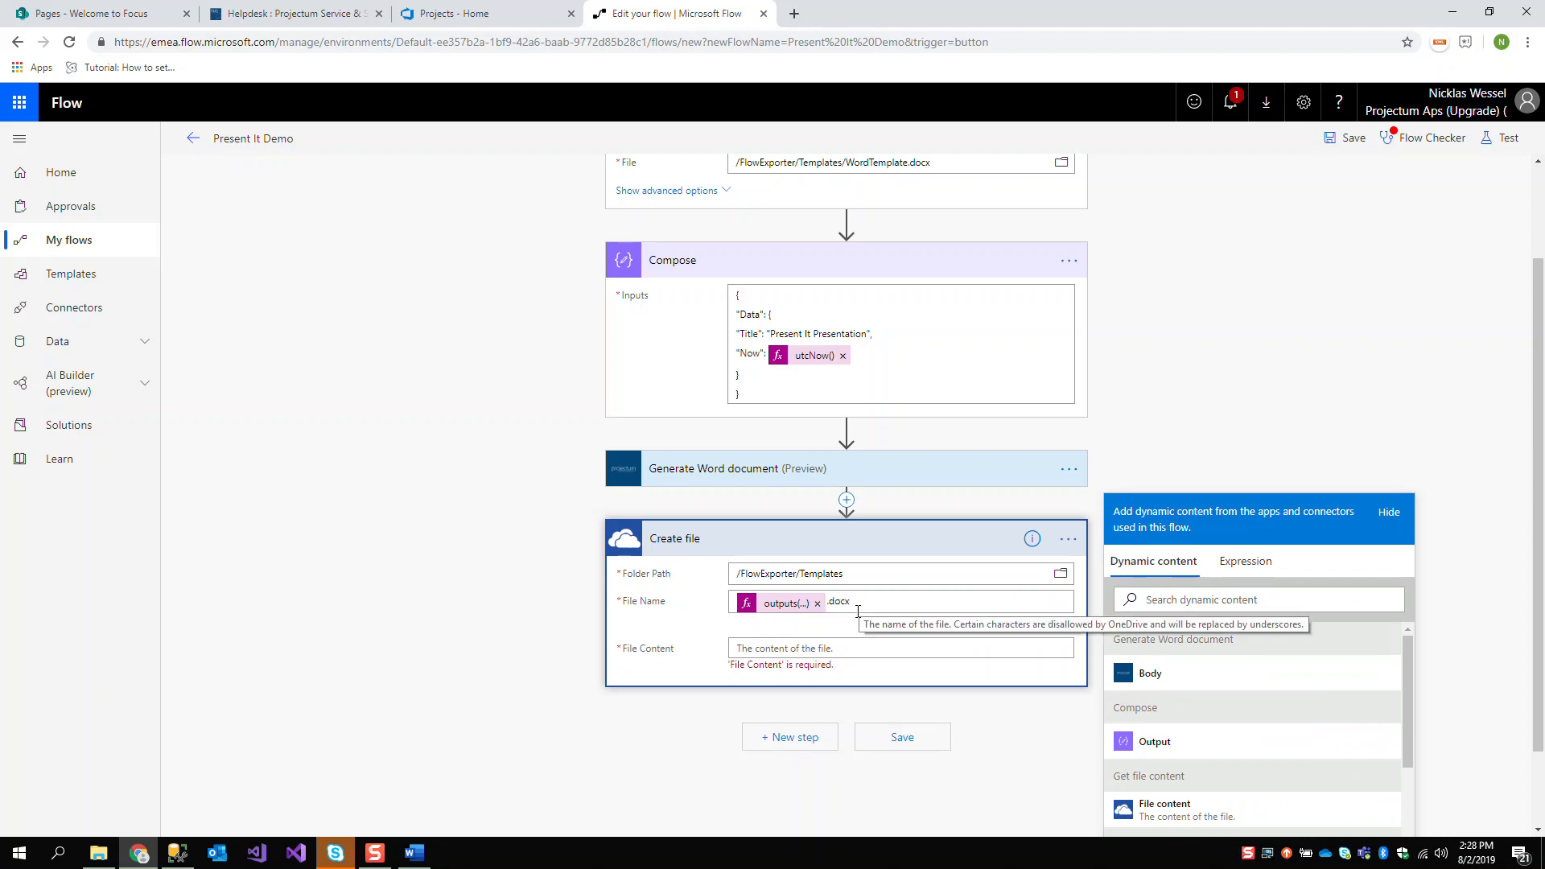
click(885, 648)
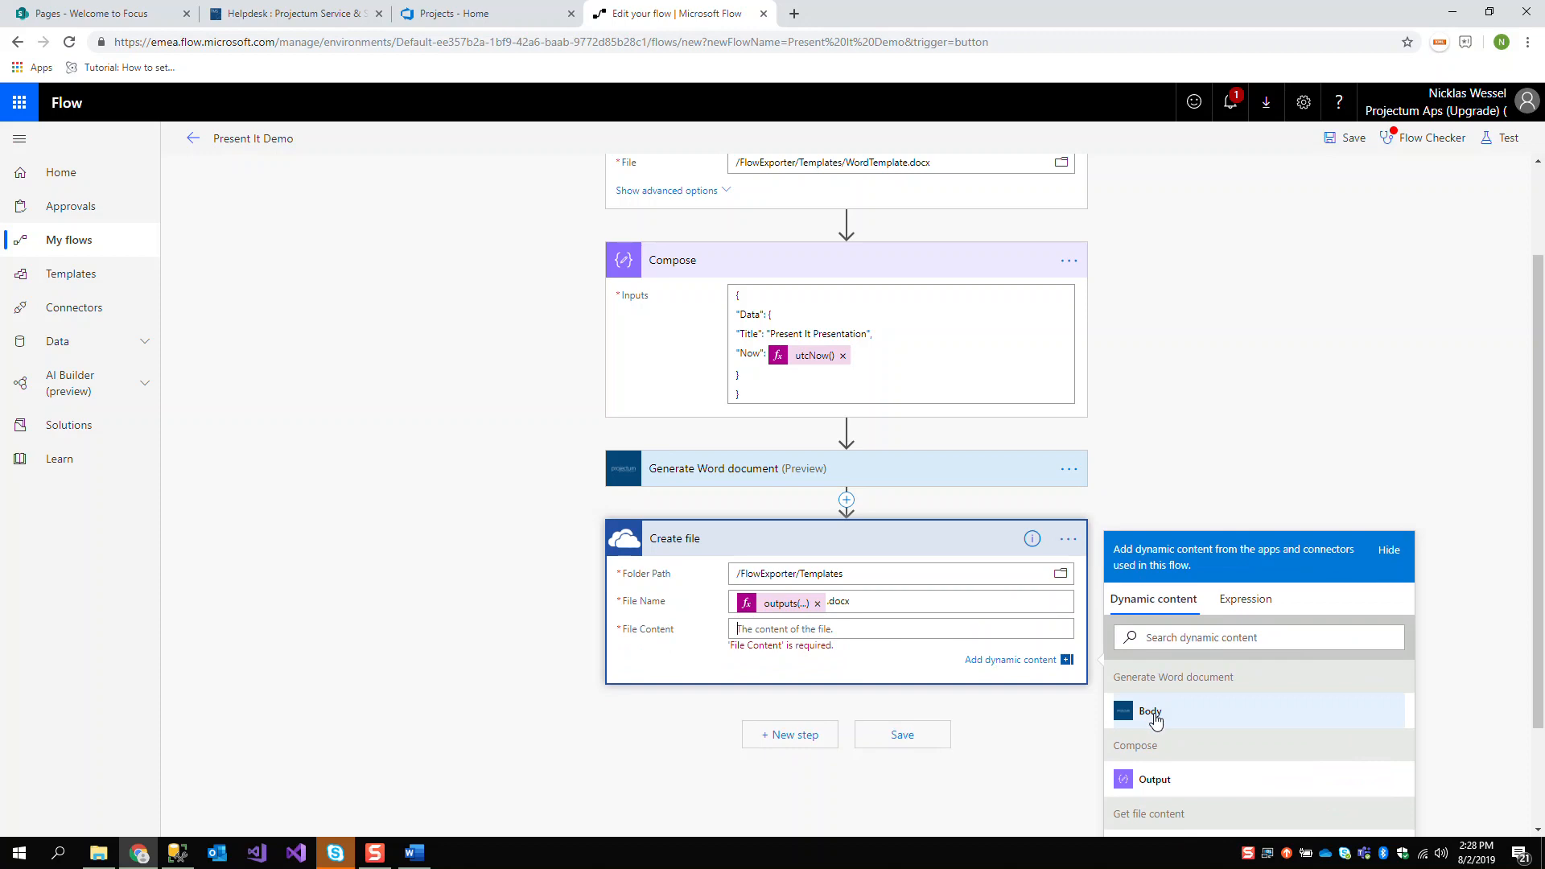
click(1151, 708)
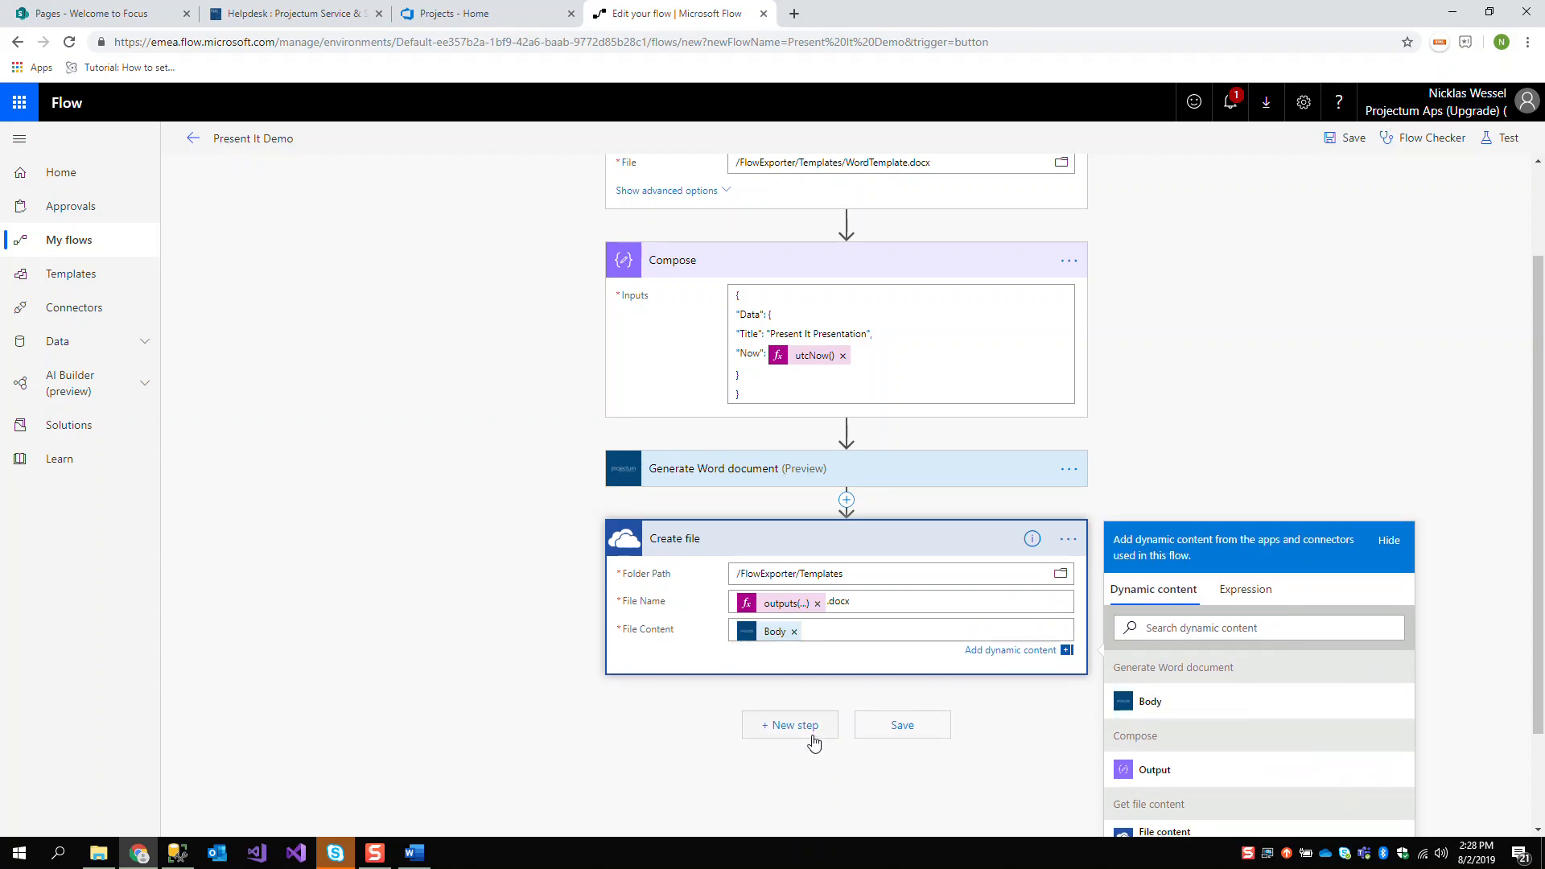
Save and test the flow by performing the trigger action manually, and run it with the listed connections
click(1502, 139)
click(1360, 189)
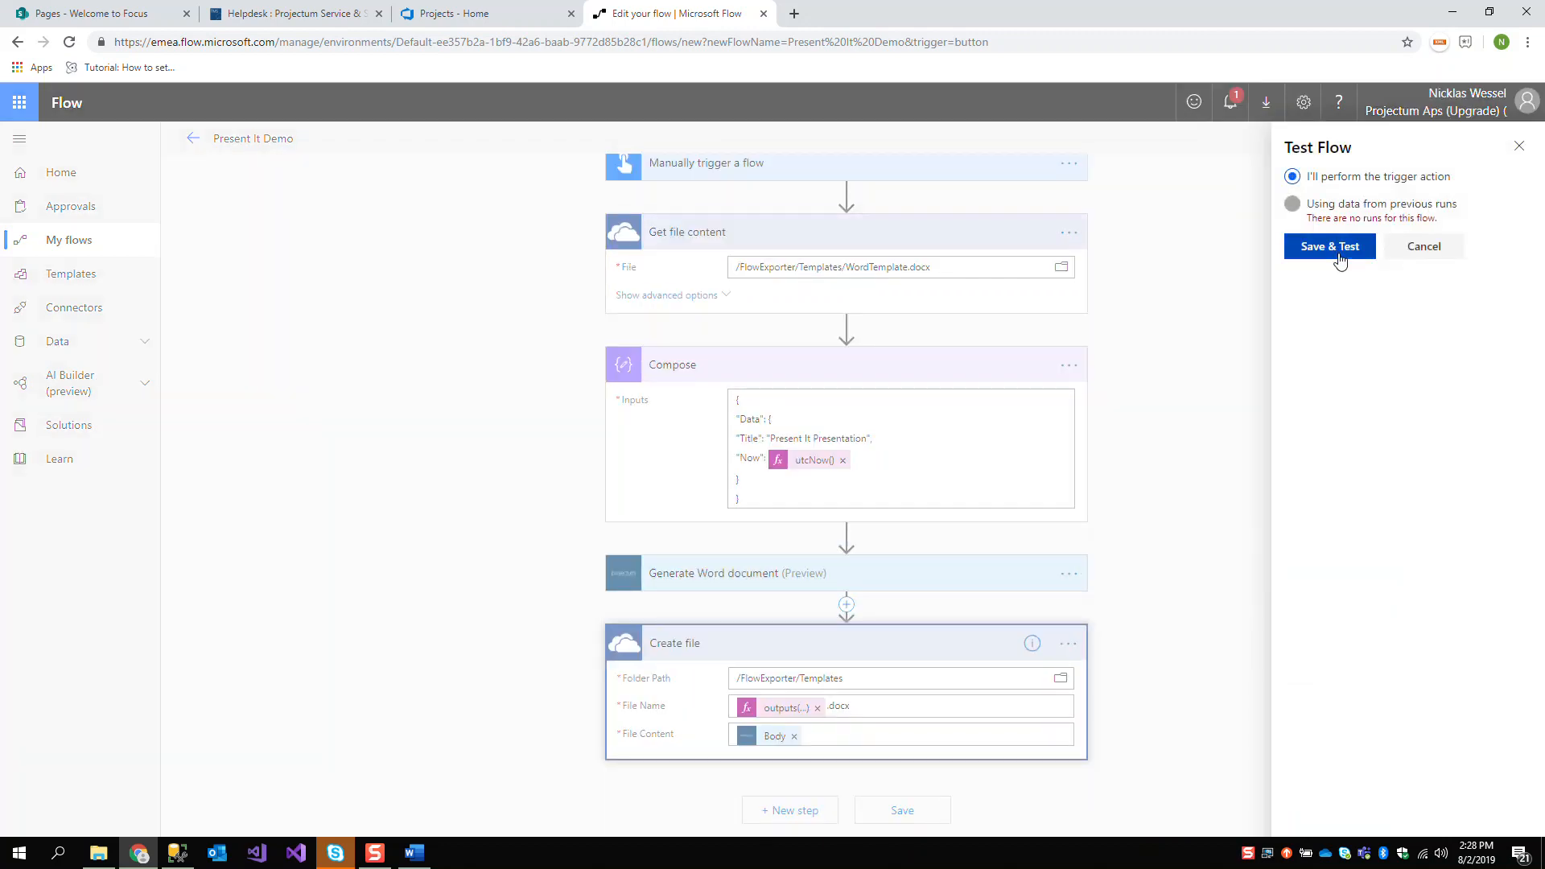
click(1341, 254)
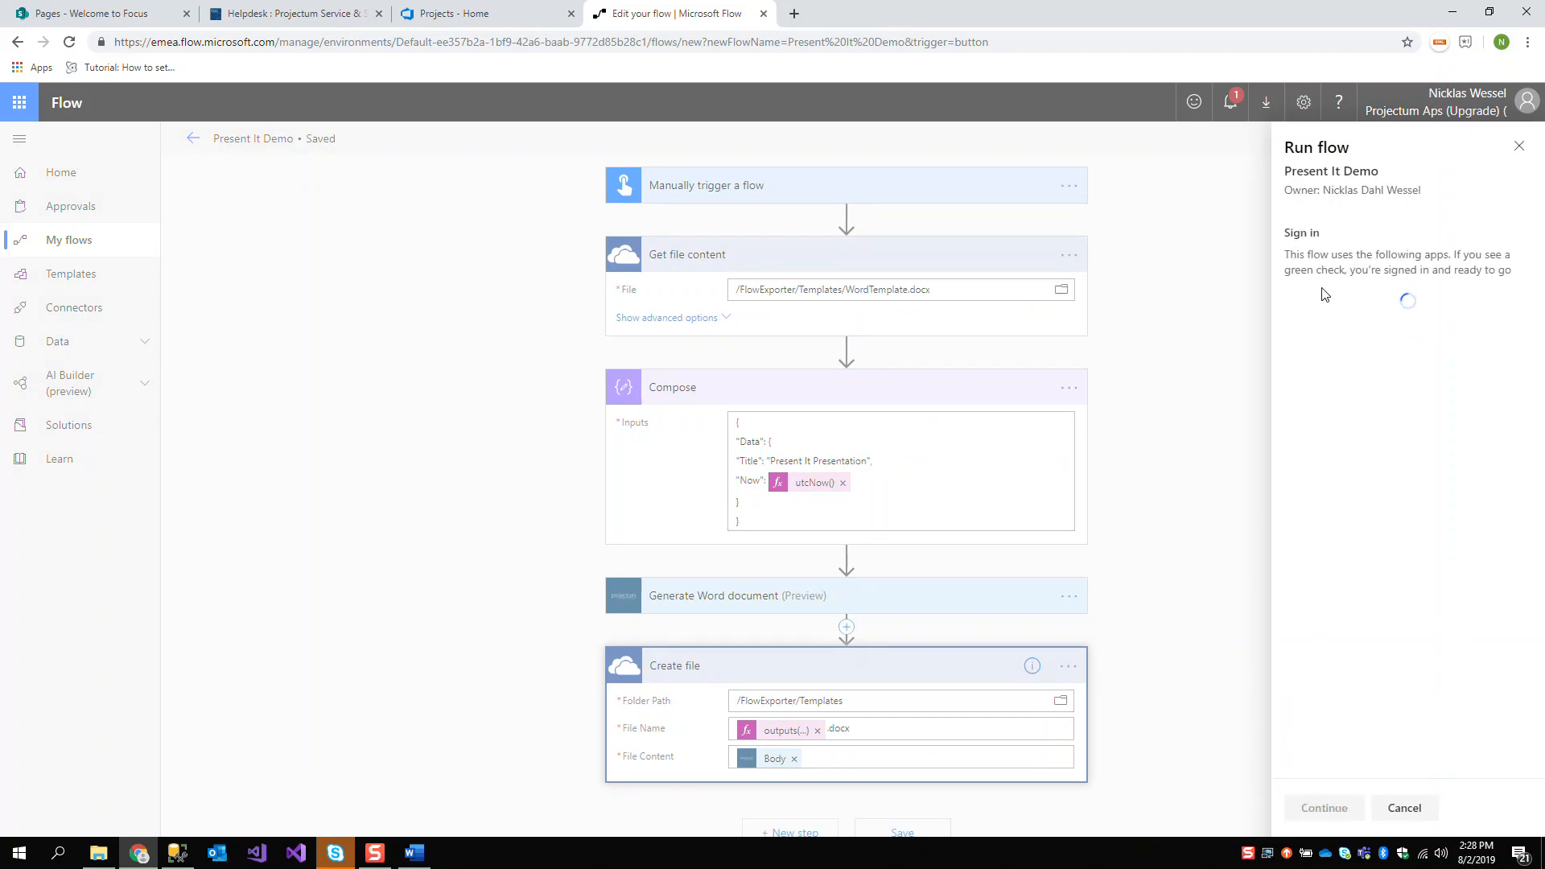
click(1326, 806)
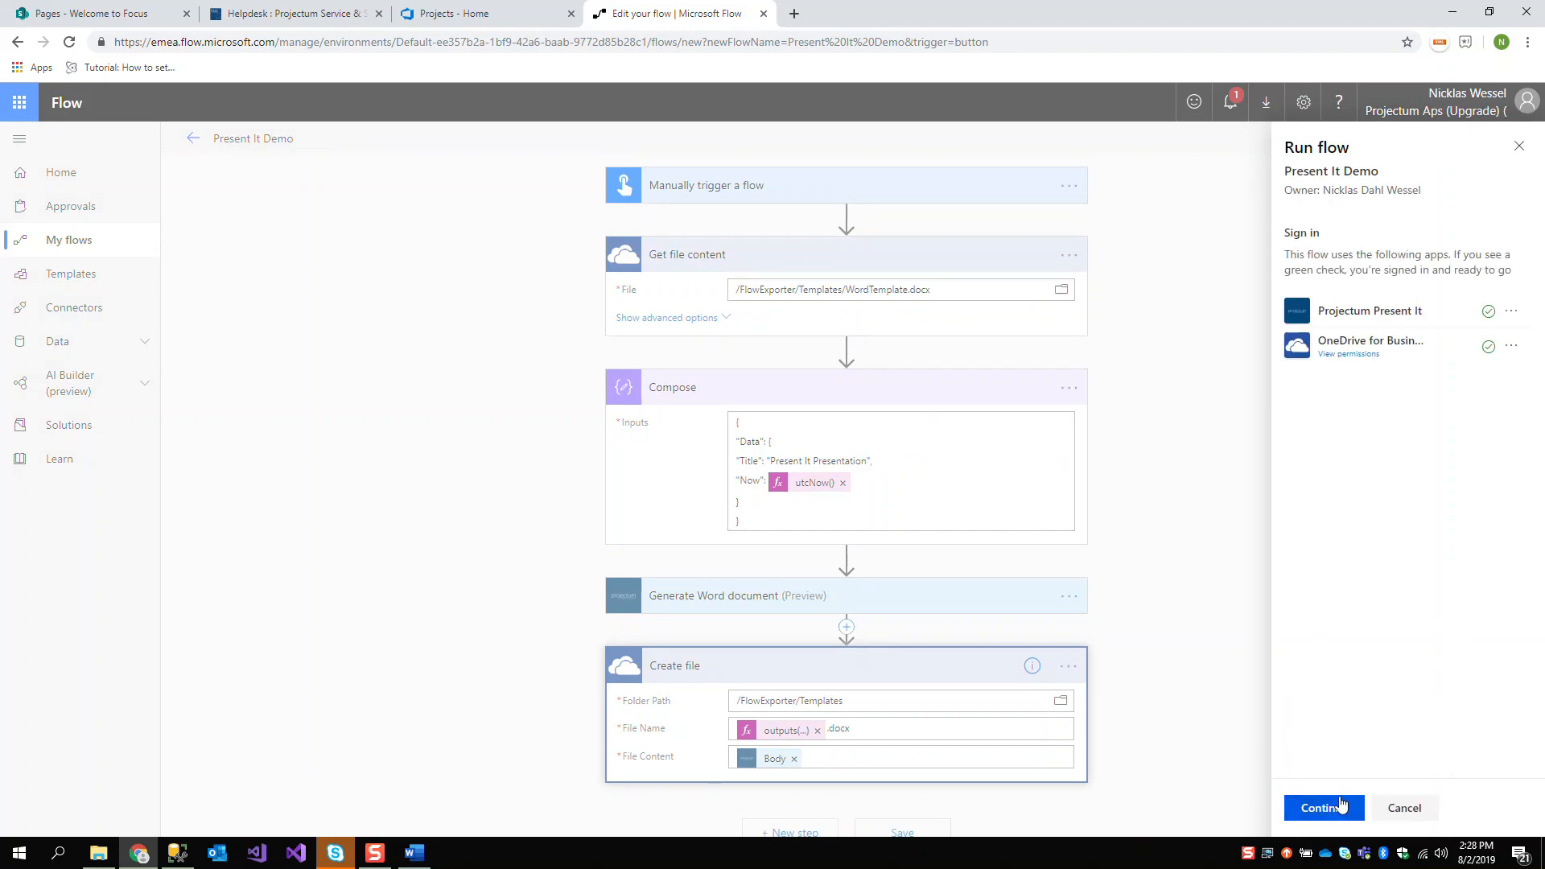
click(1324, 807)
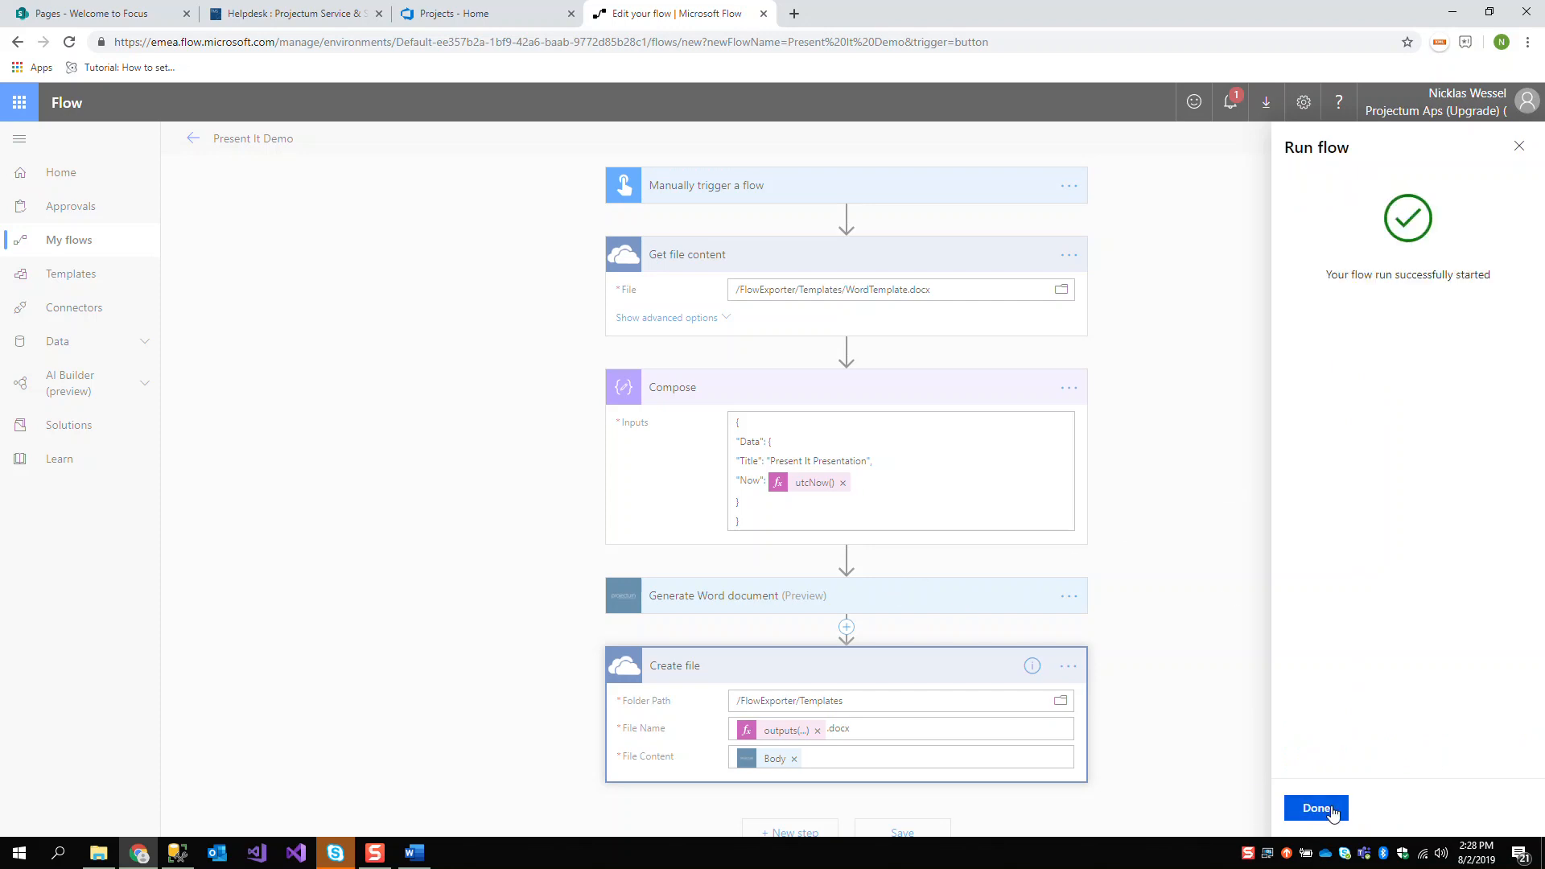
click(1322, 808)
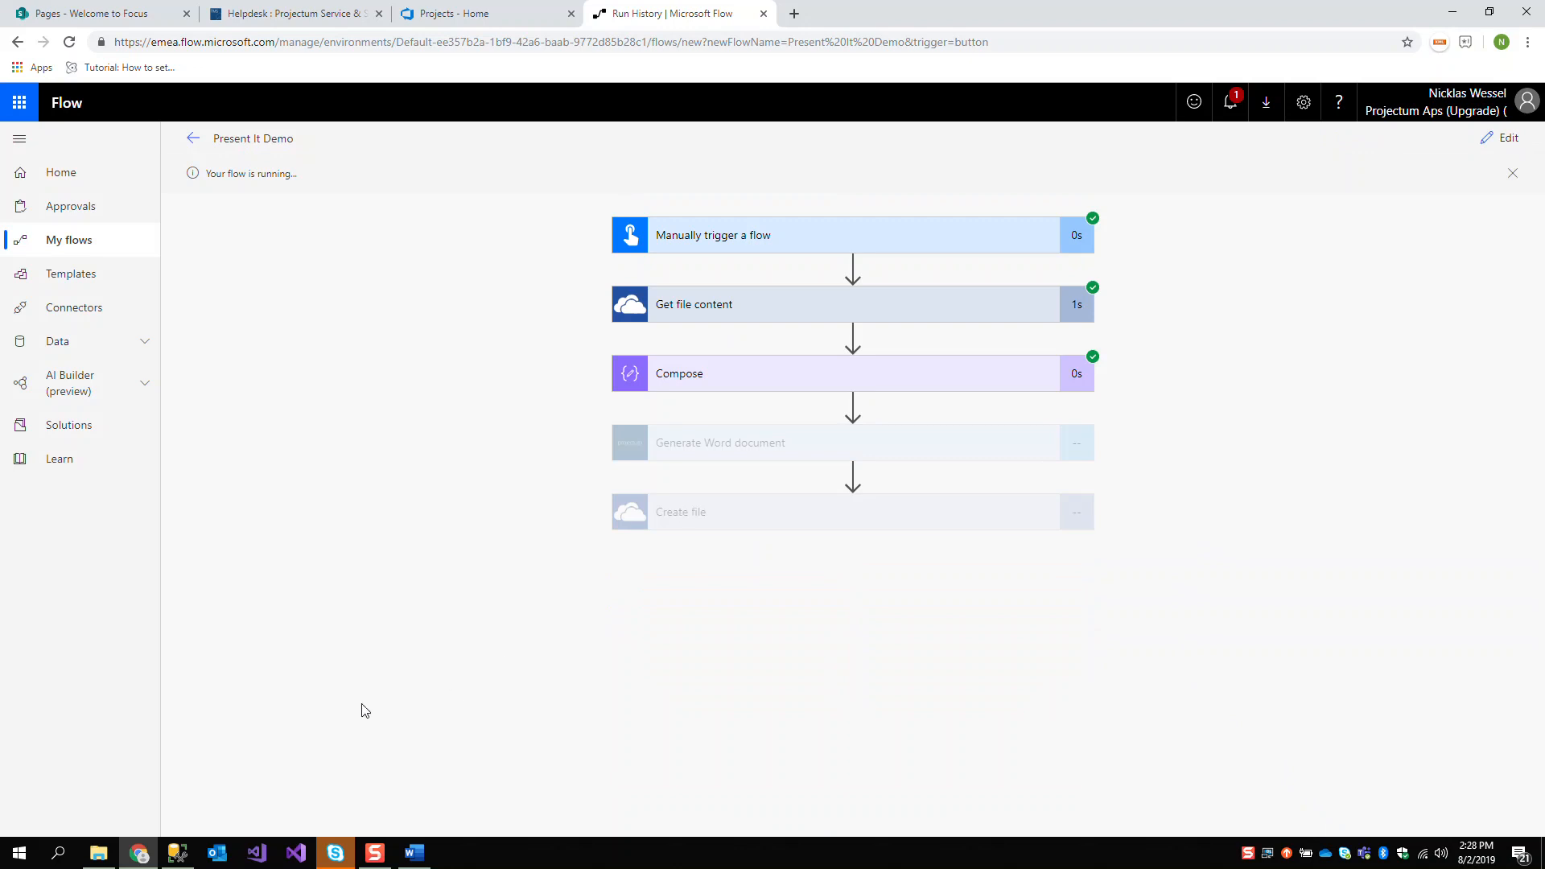
Check the OneDrive Templates folder in File Explorer, and expand the Create file action in the flow run
click(99, 851)
drag(686, 214, 1447, 168)
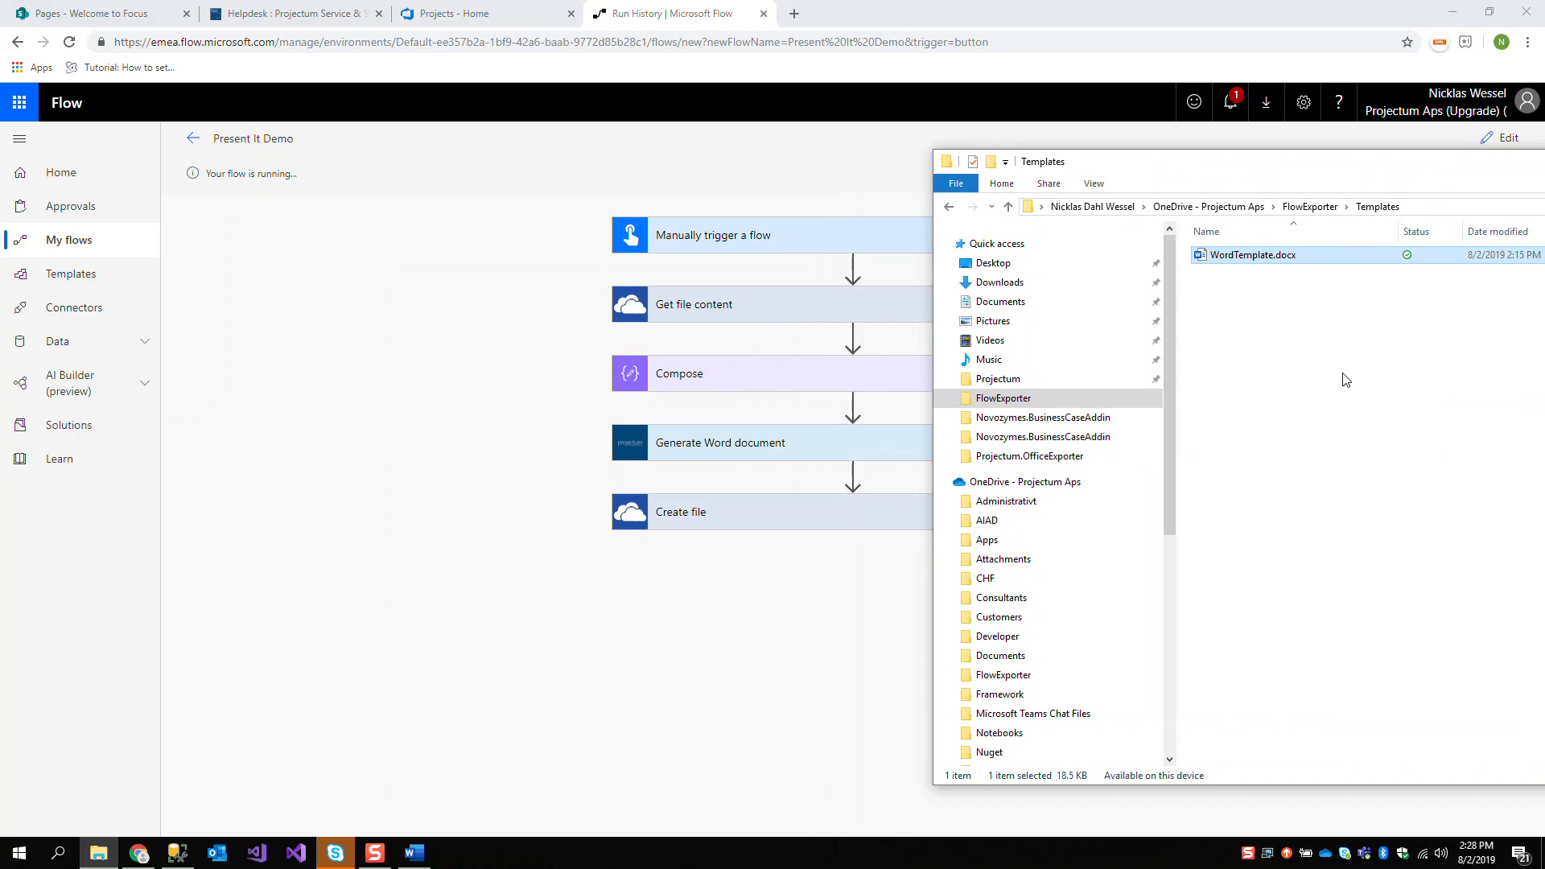
click(816, 585)
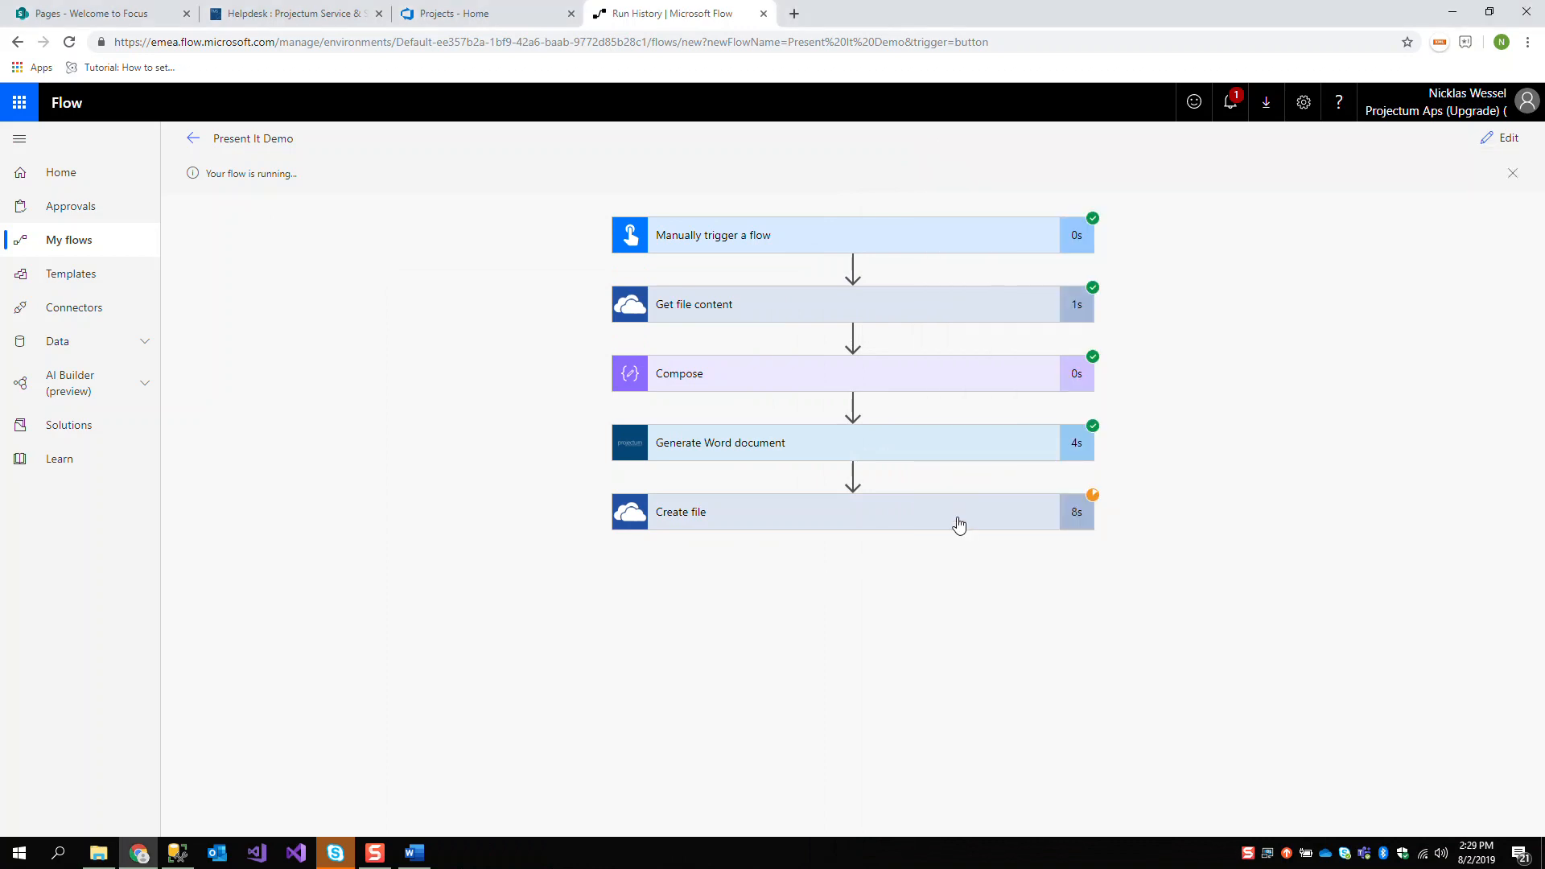
click(863, 524)
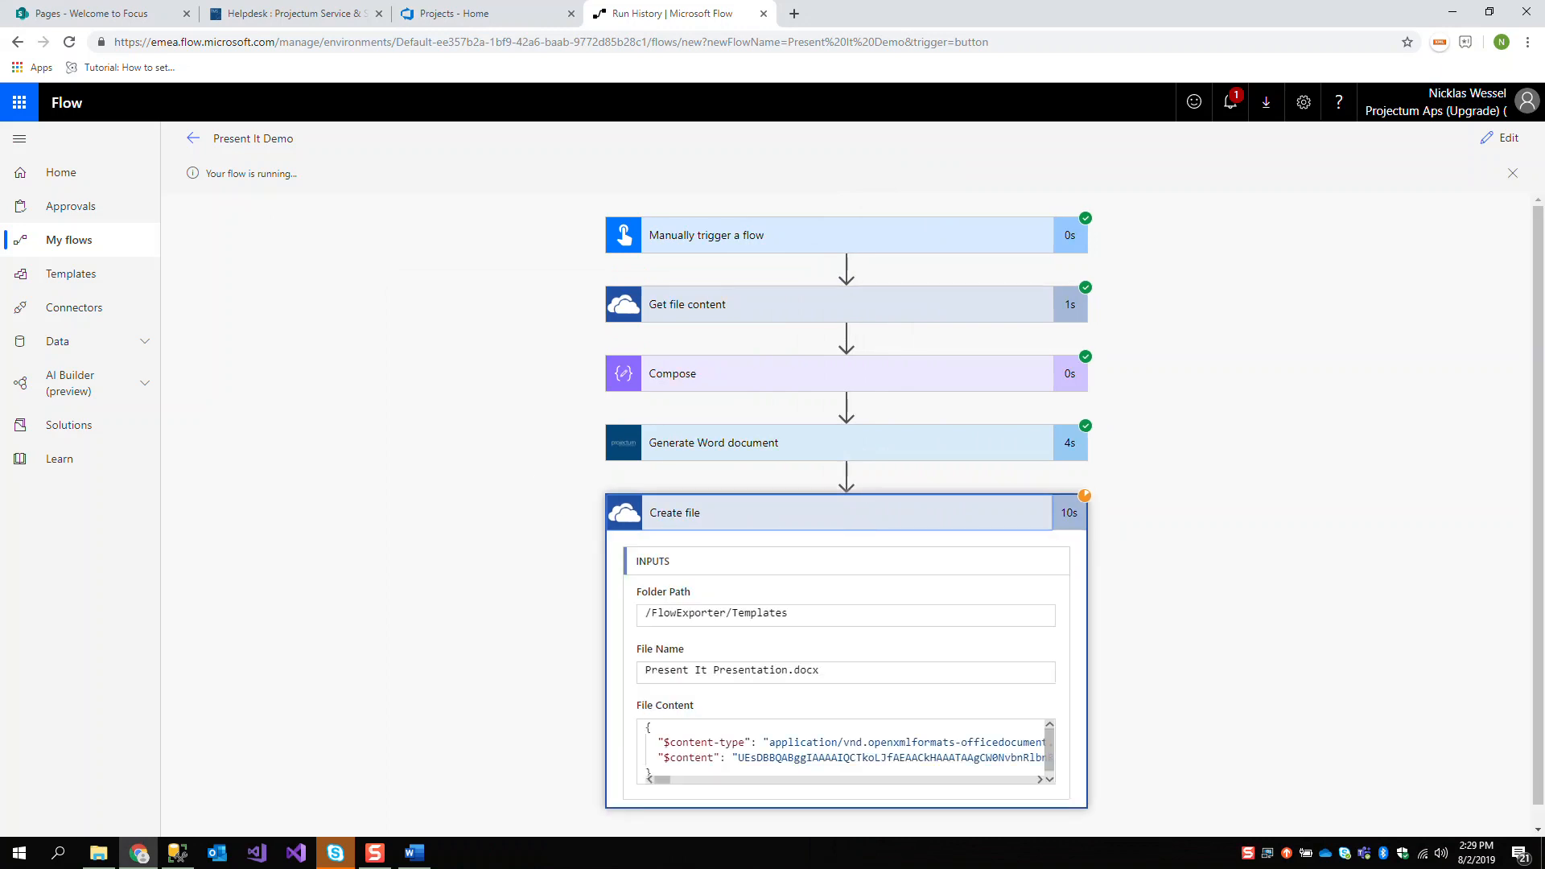
Arrange the Templates folder in File Explorer and the flow run in the browser side by side
key(alt+Tab)
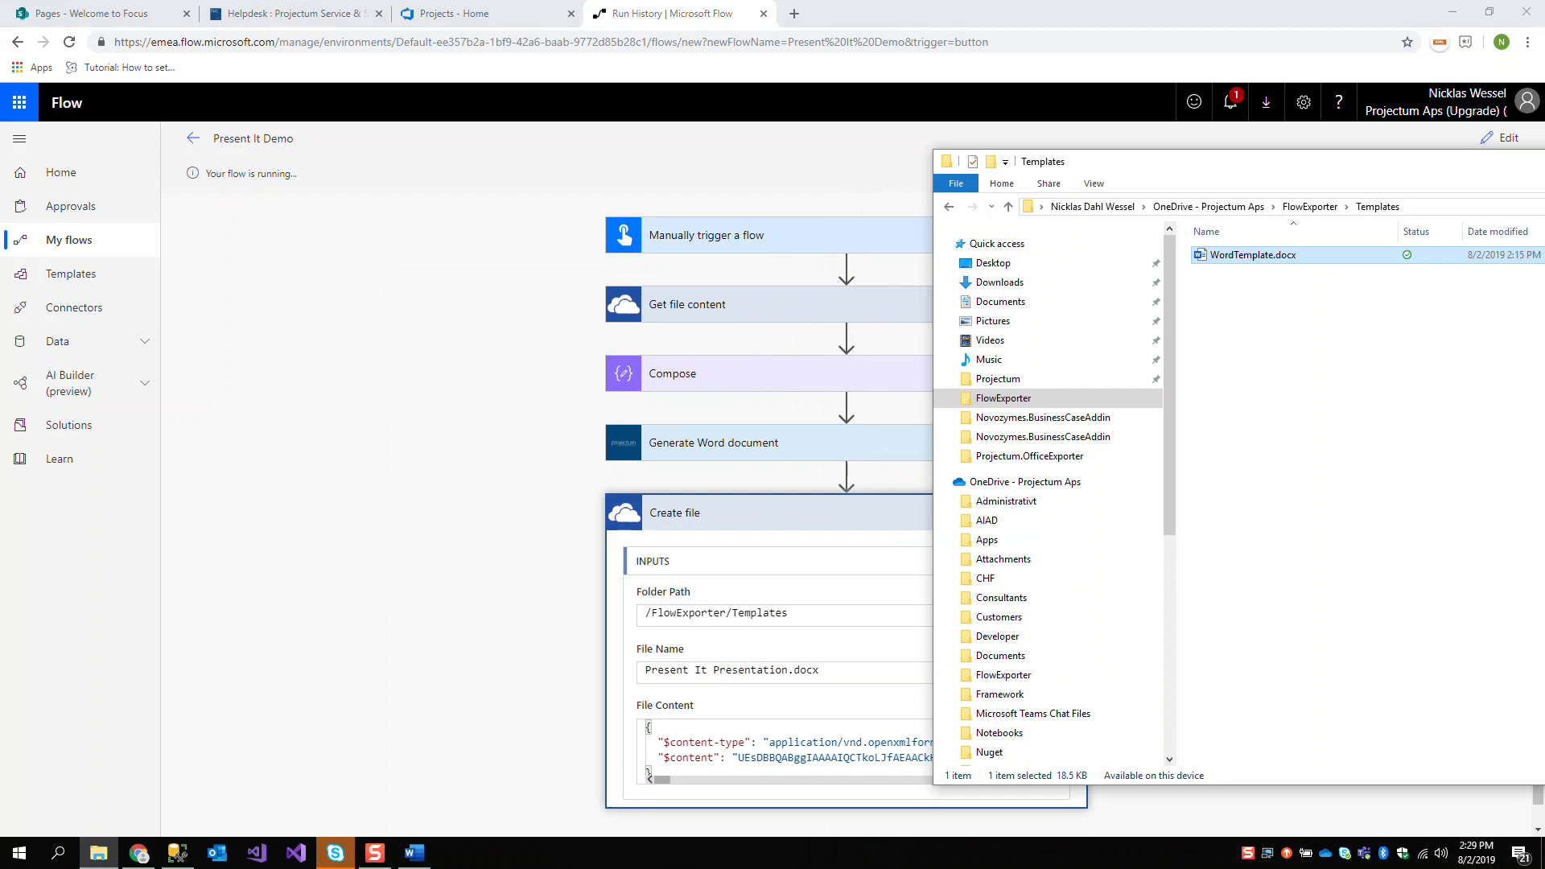
click(422, 383)
key(alt+Tab)
drag(1207, 146, 1544, 97)
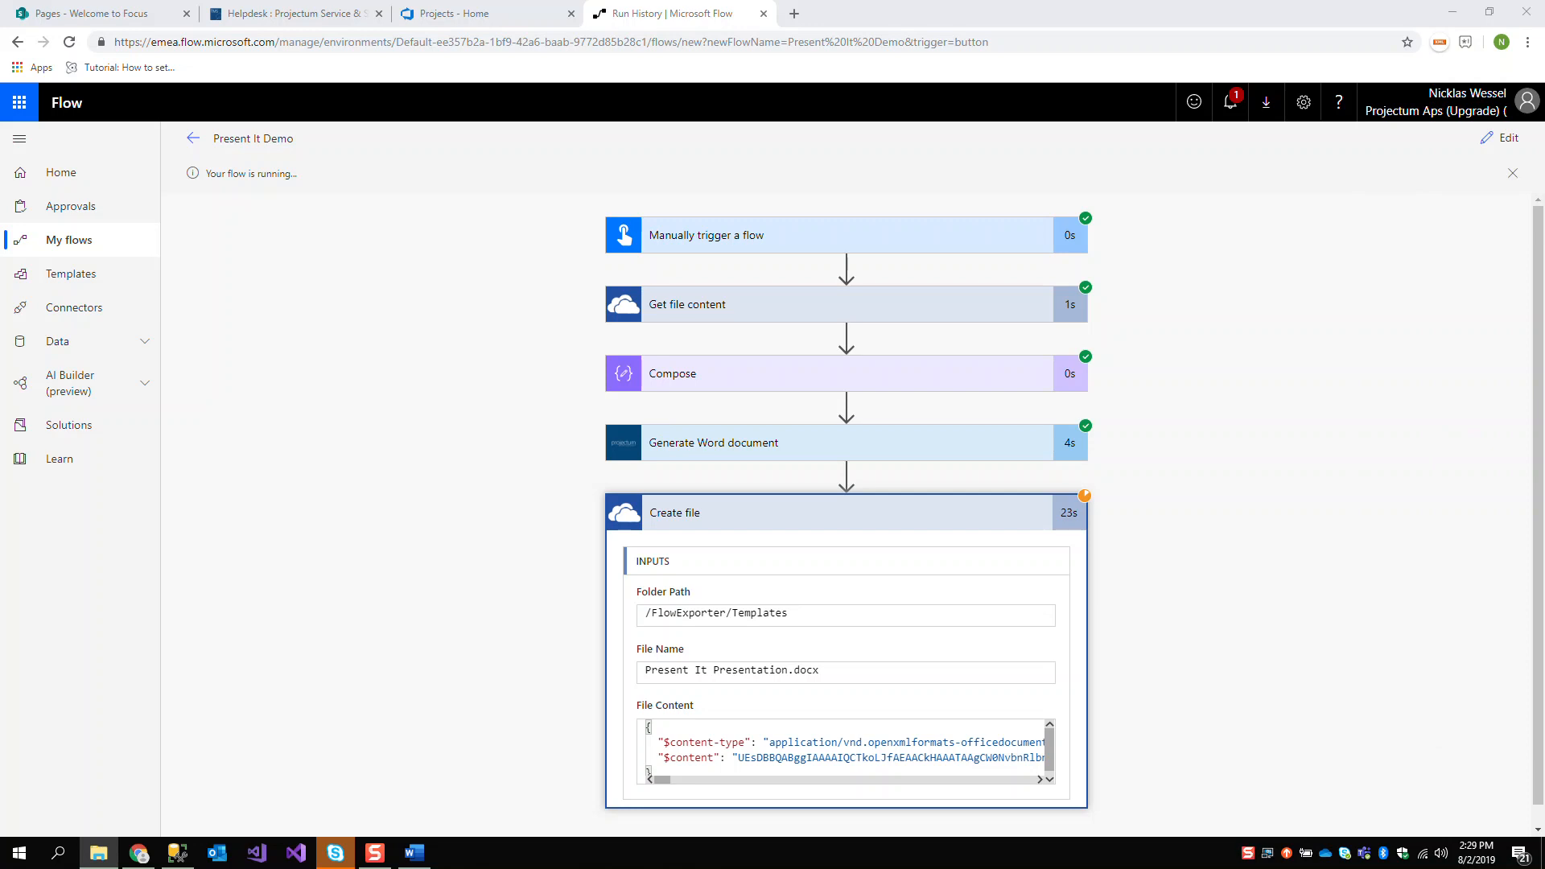
drag(1544, 241, 969, 76)
key(super+Left)
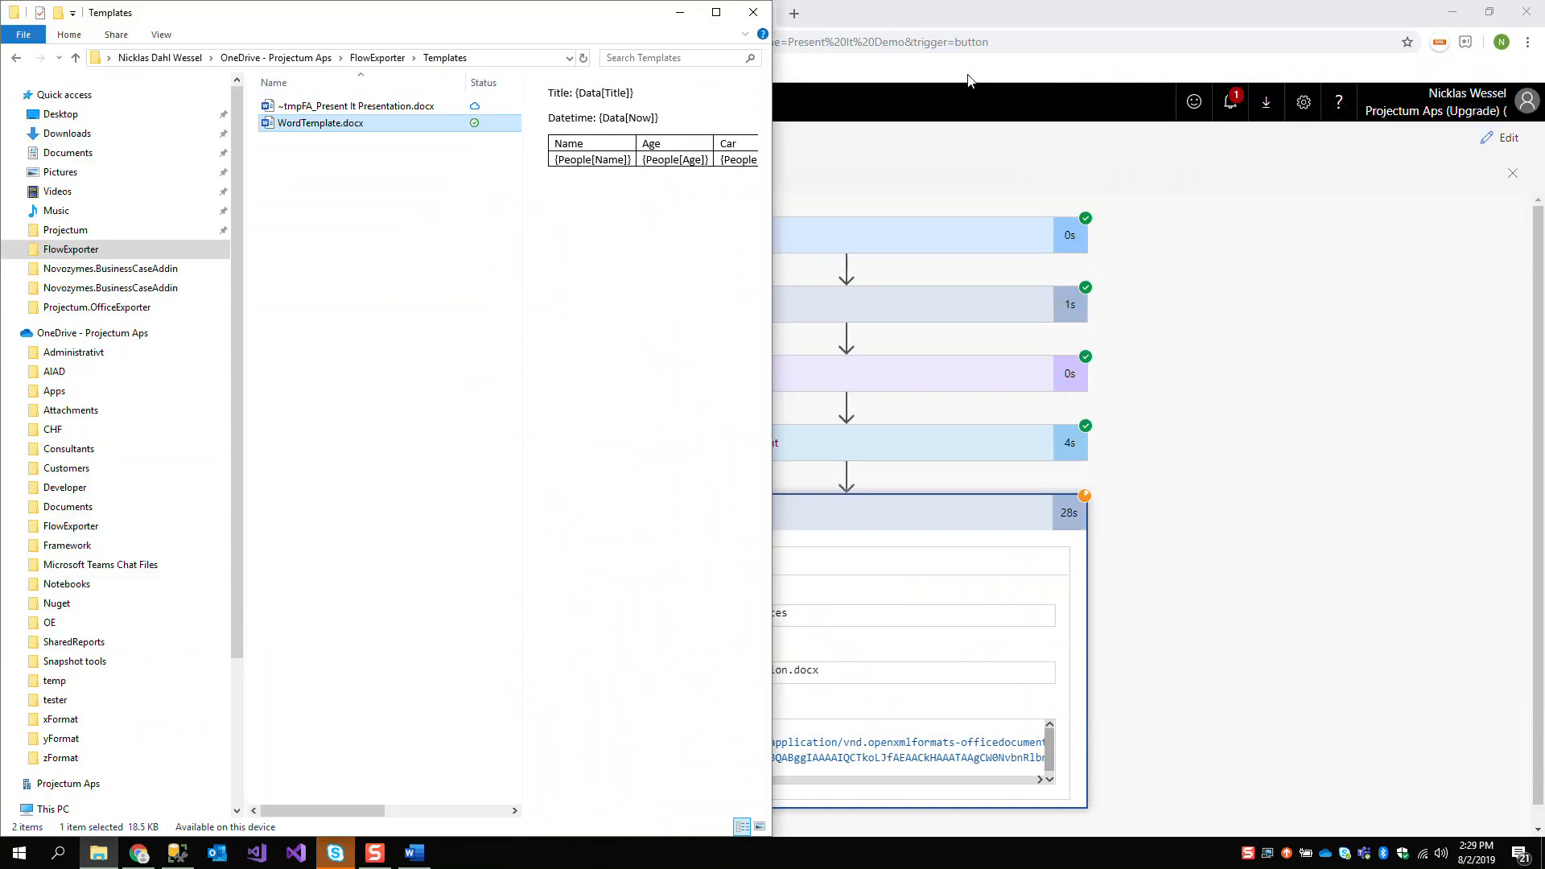
click(971, 77)
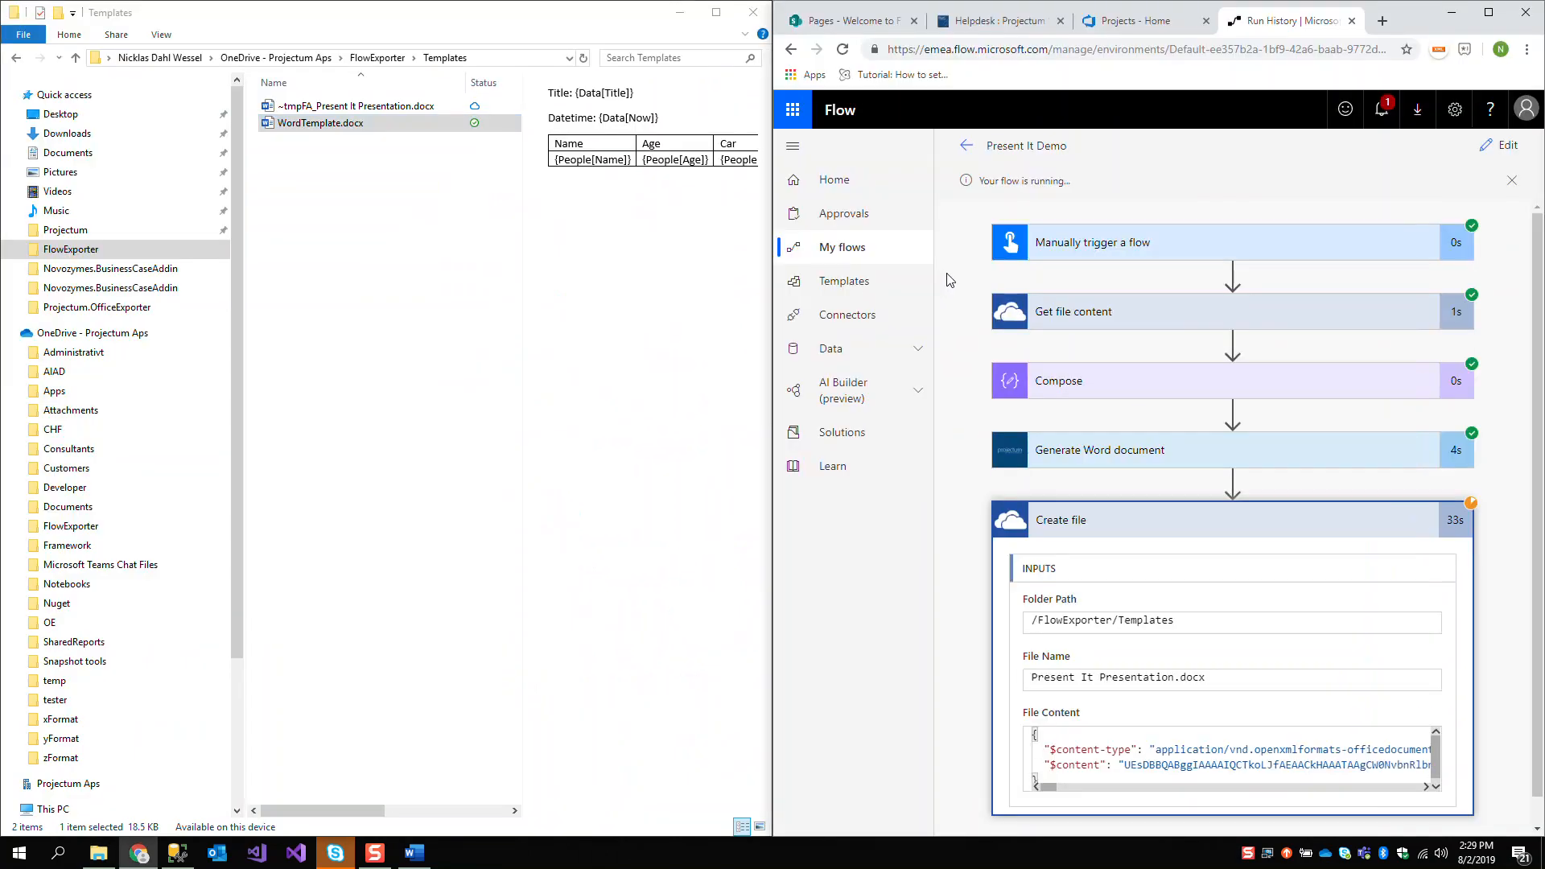
Preview the temporary Present It Presentation file and WordTemplate.docx, and refresh the Templates folder
click(397, 111)
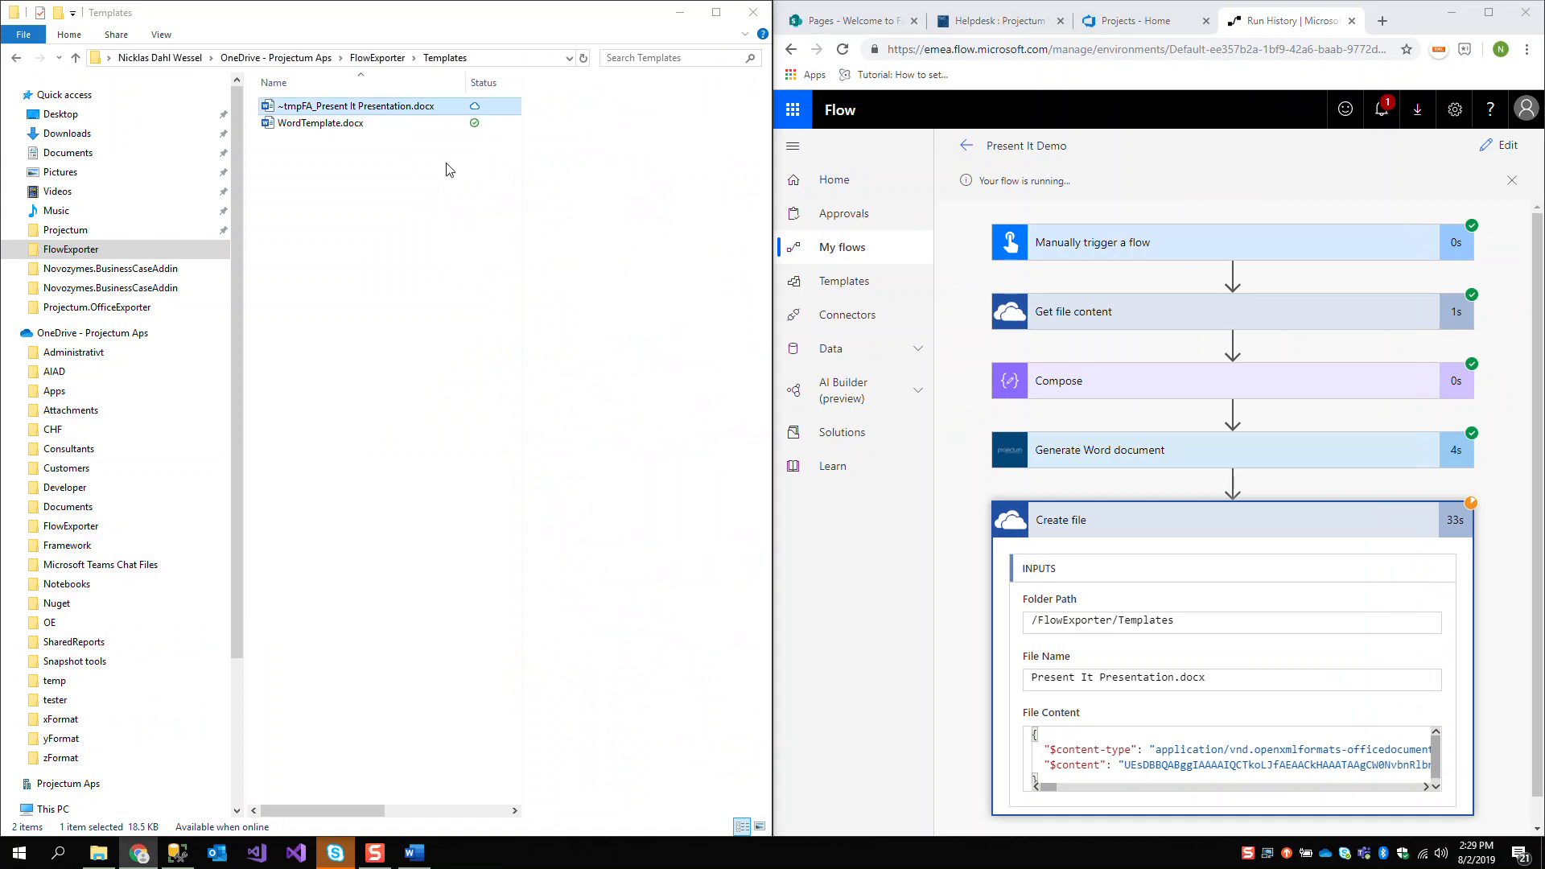
click(409, 125)
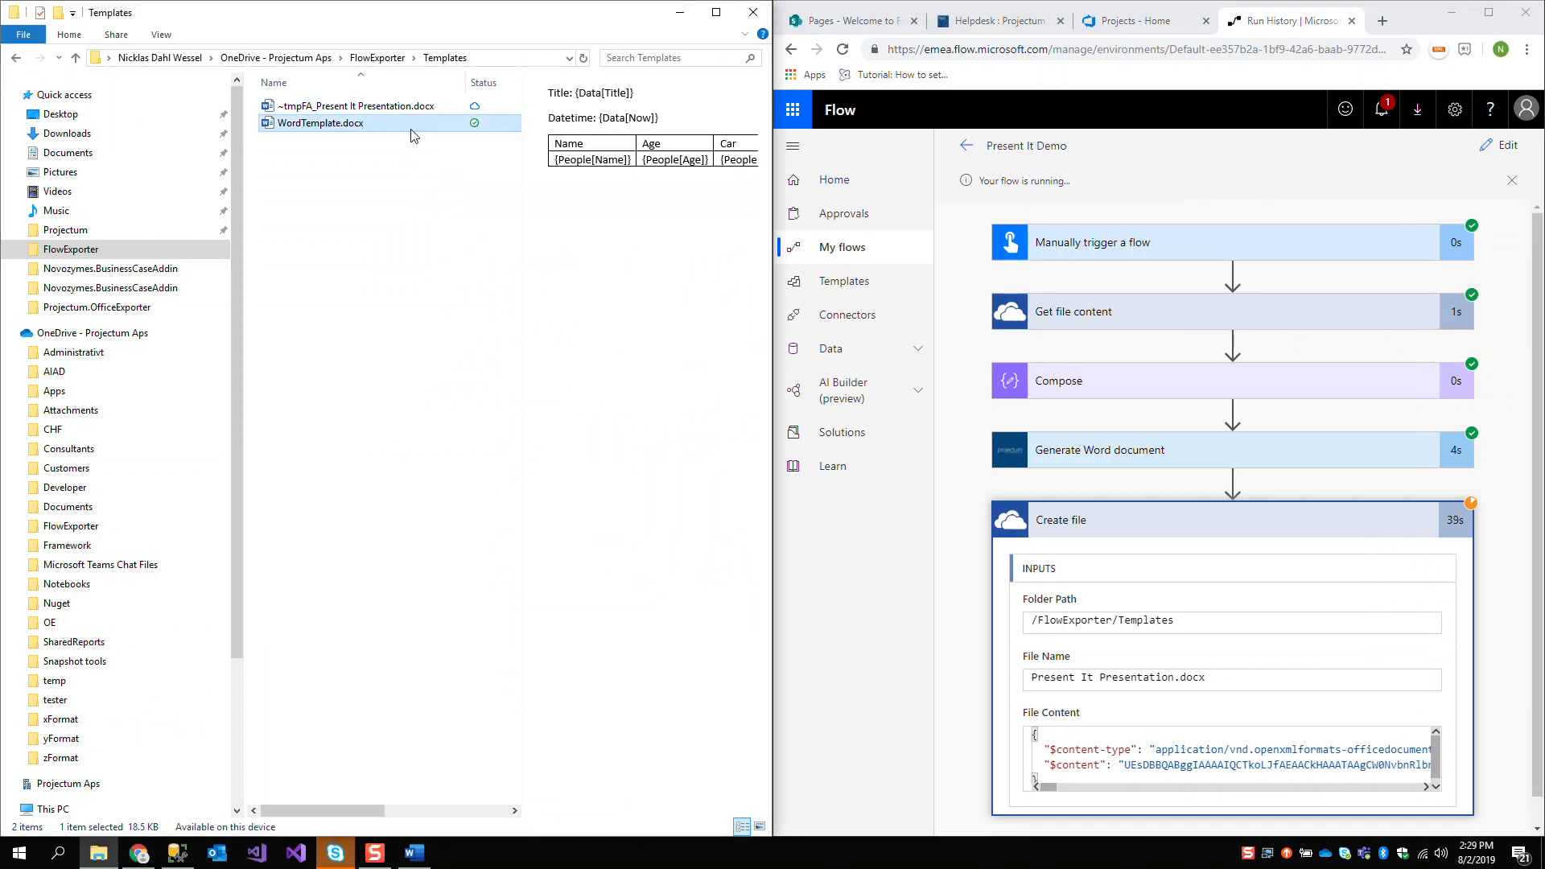
click(583, 60)
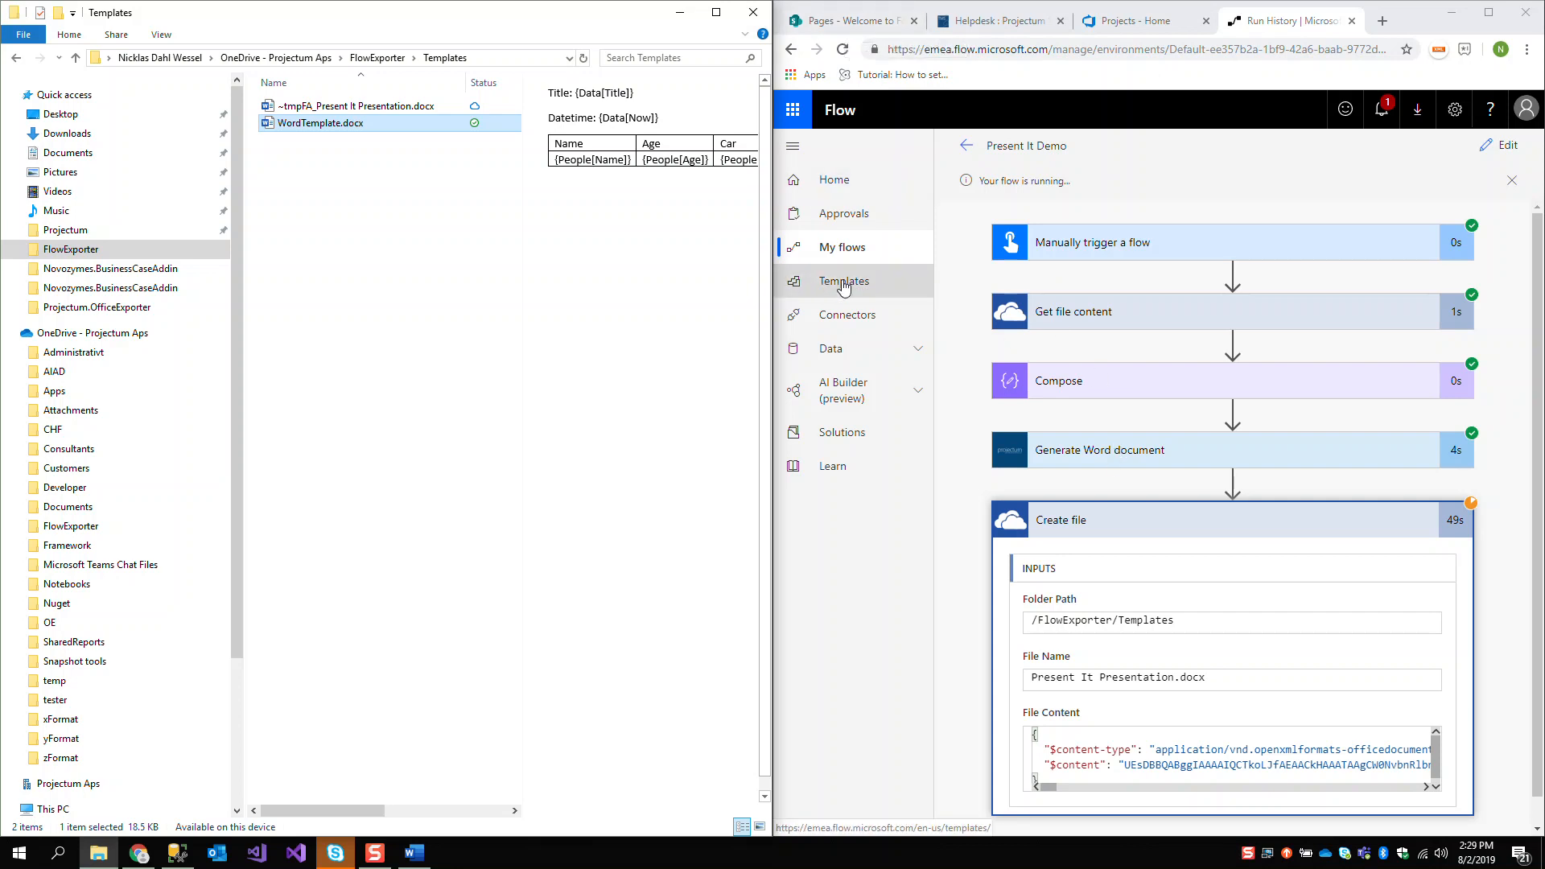
Open Flow's connectors list in a new browser tab and view the Projectum Present It connector's page
click(915, 351)
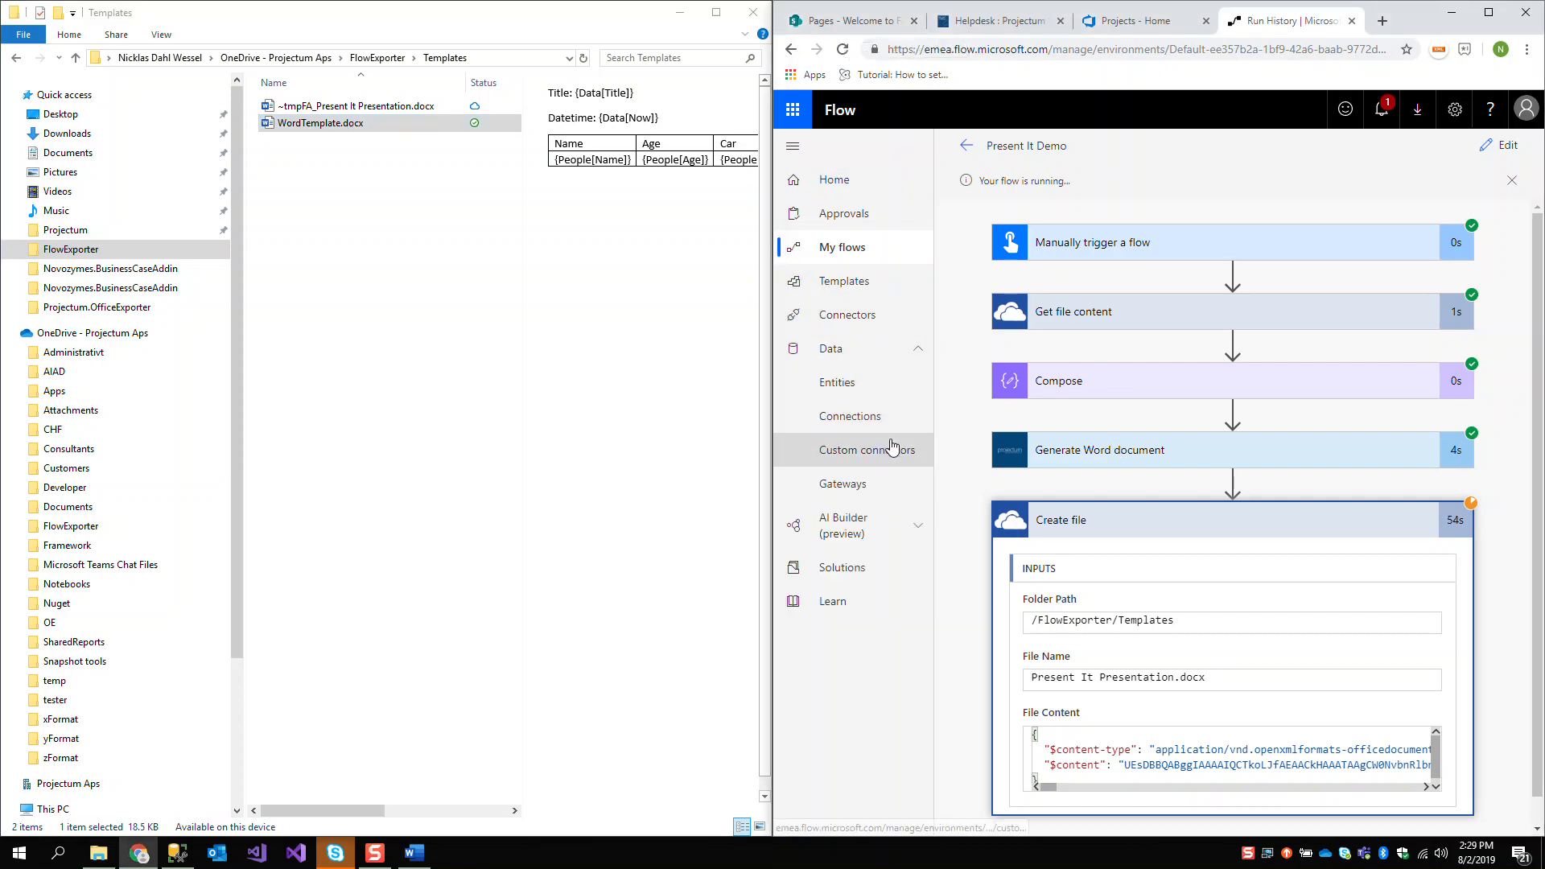
right_click(873, 317)
click(885, 327)
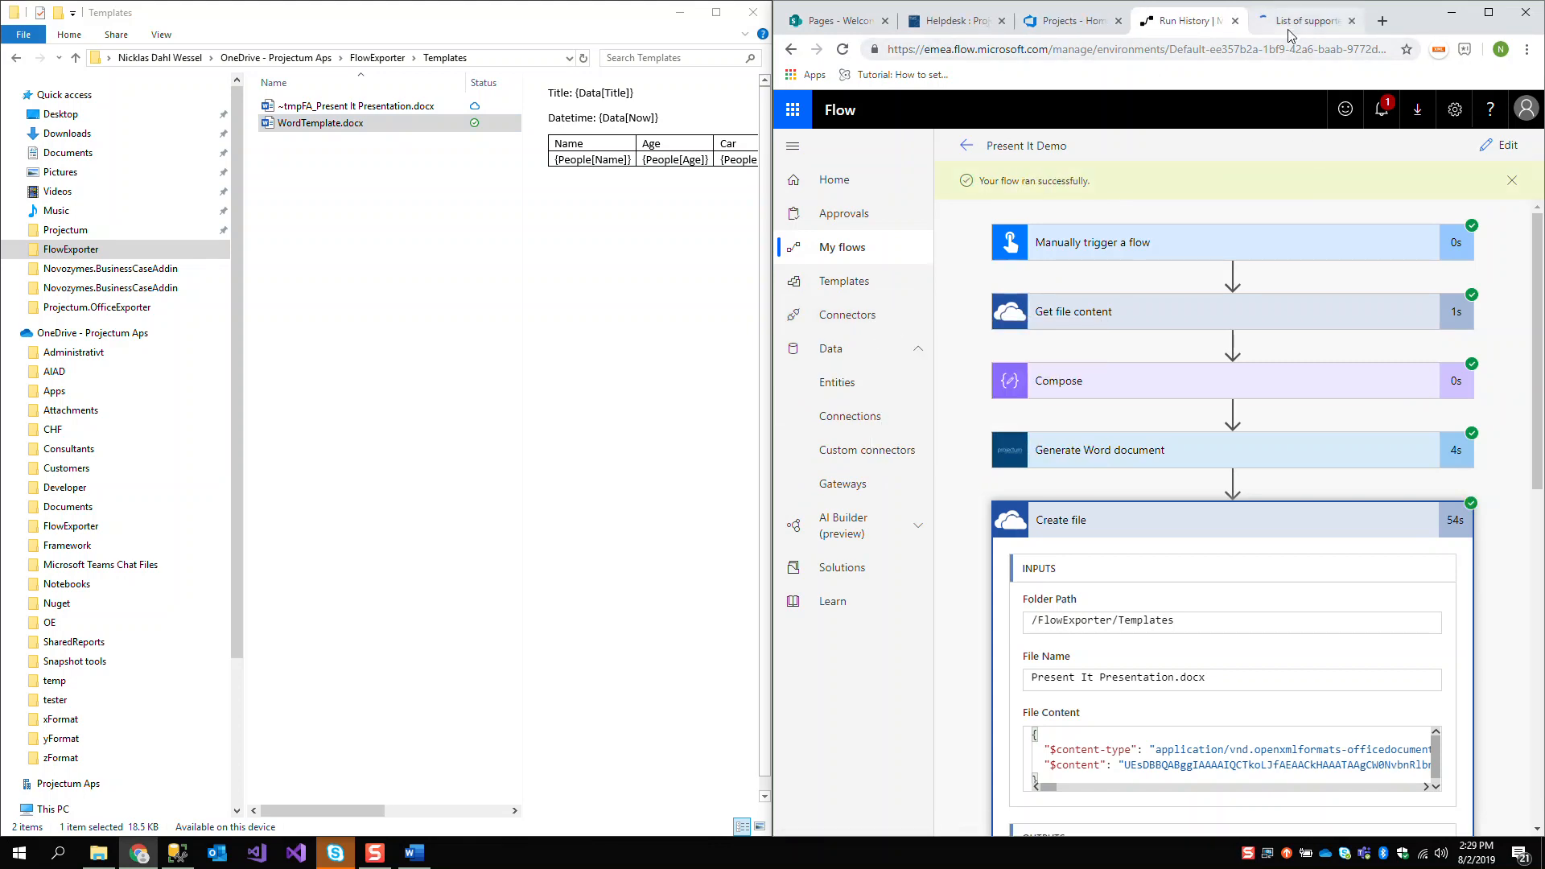
click(1291, 28)
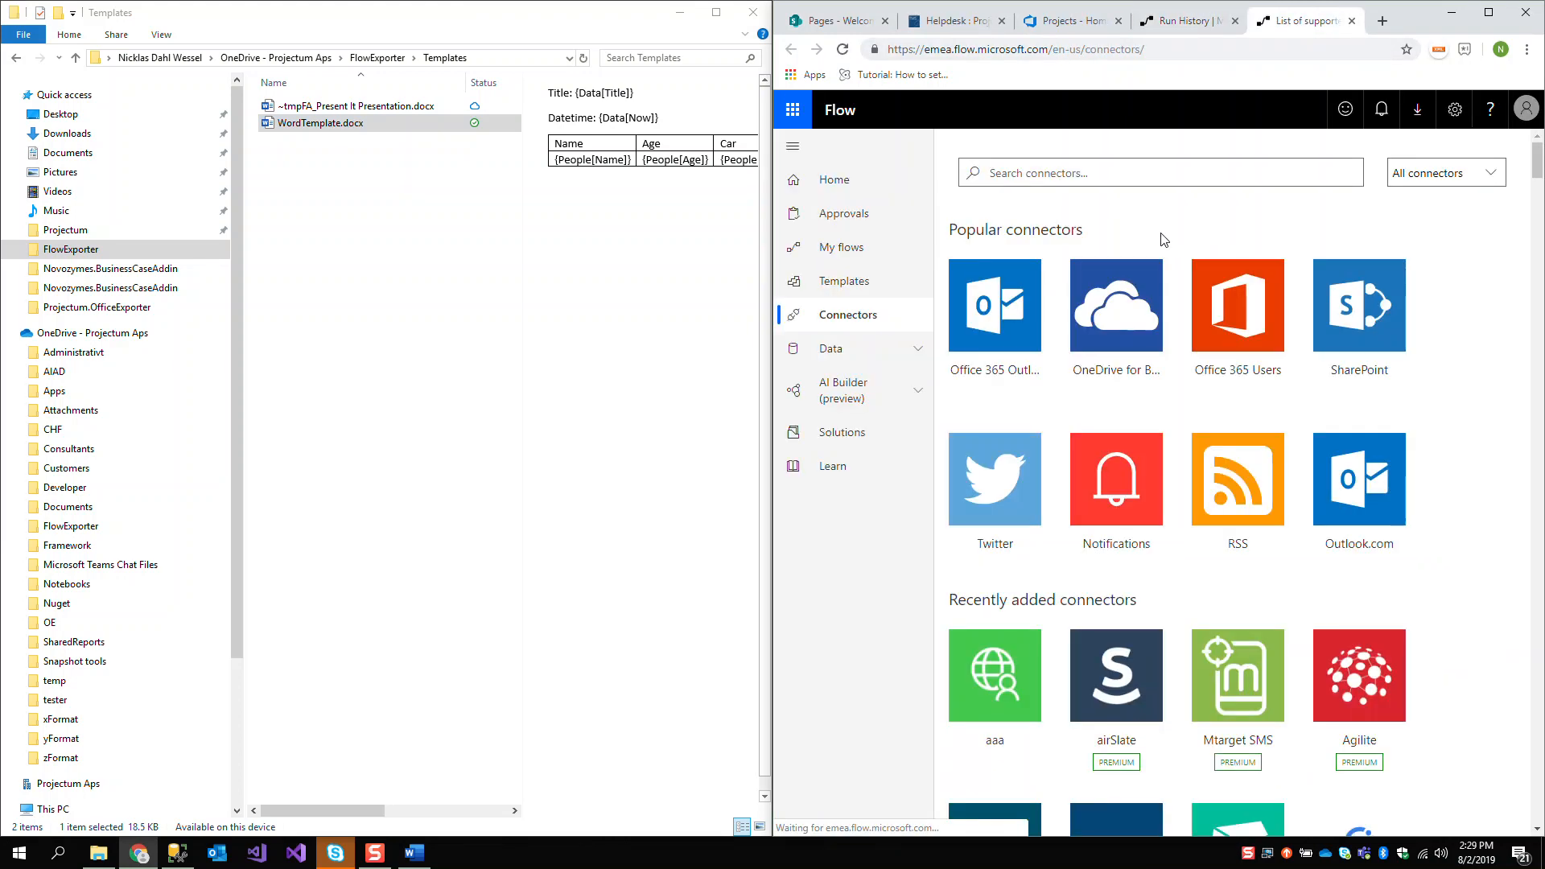
scroll(1135, 365, down, 2)
scroll(1136, 365, down, 3)
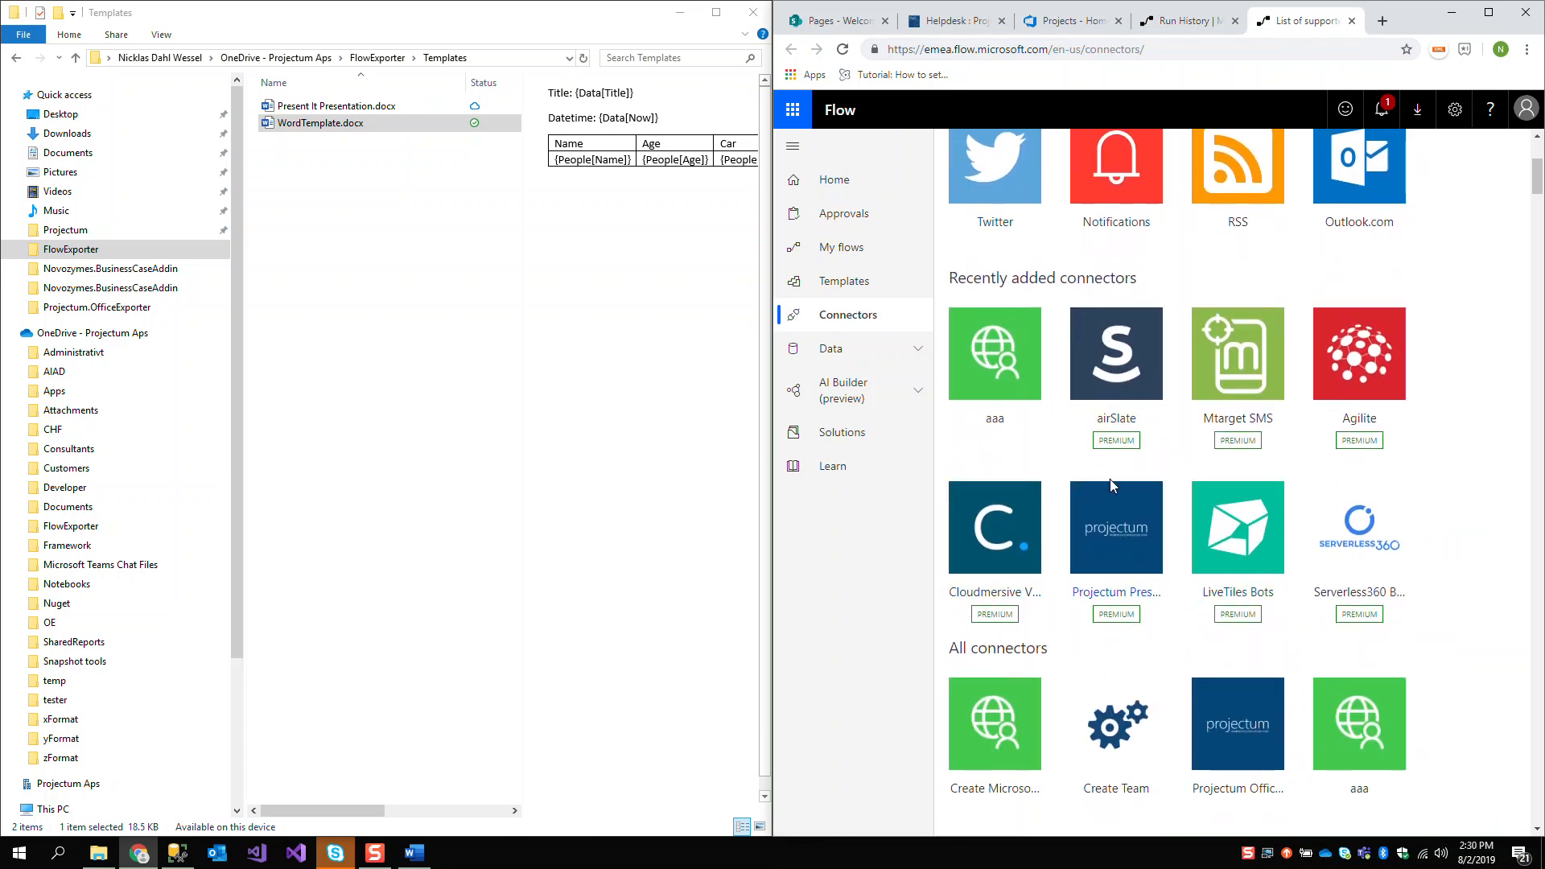
click(1119, 552)
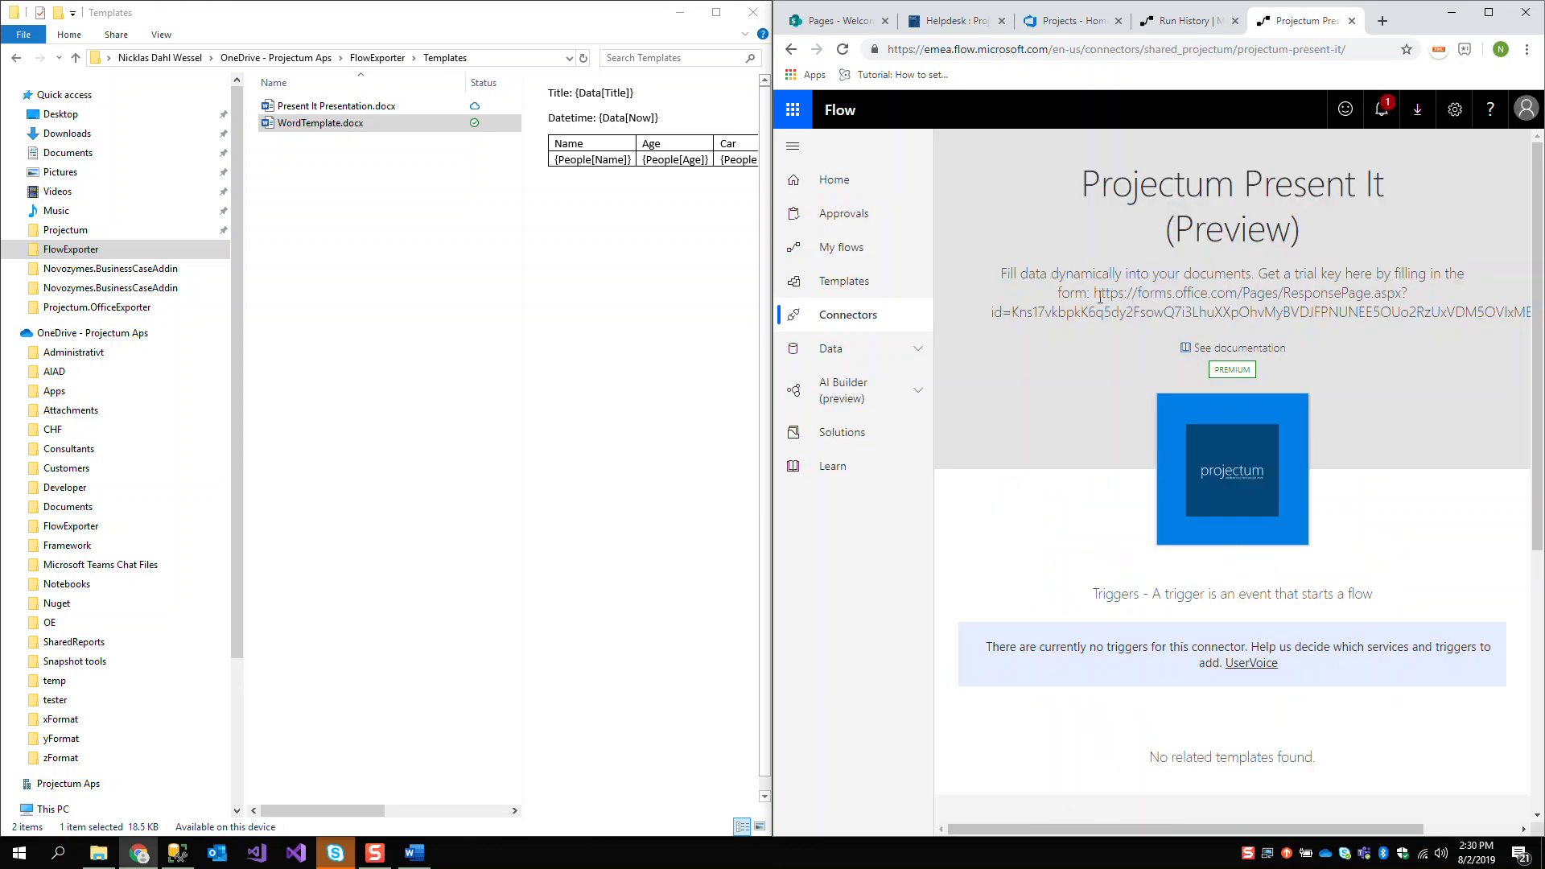
Copy the trial key form's address from the connector description and open it in a new browser tab
drag(1099, 295, 1520, 317)
key(ctrl+c)
click(1382, 21)
key(ctrl+v)
key(Return)
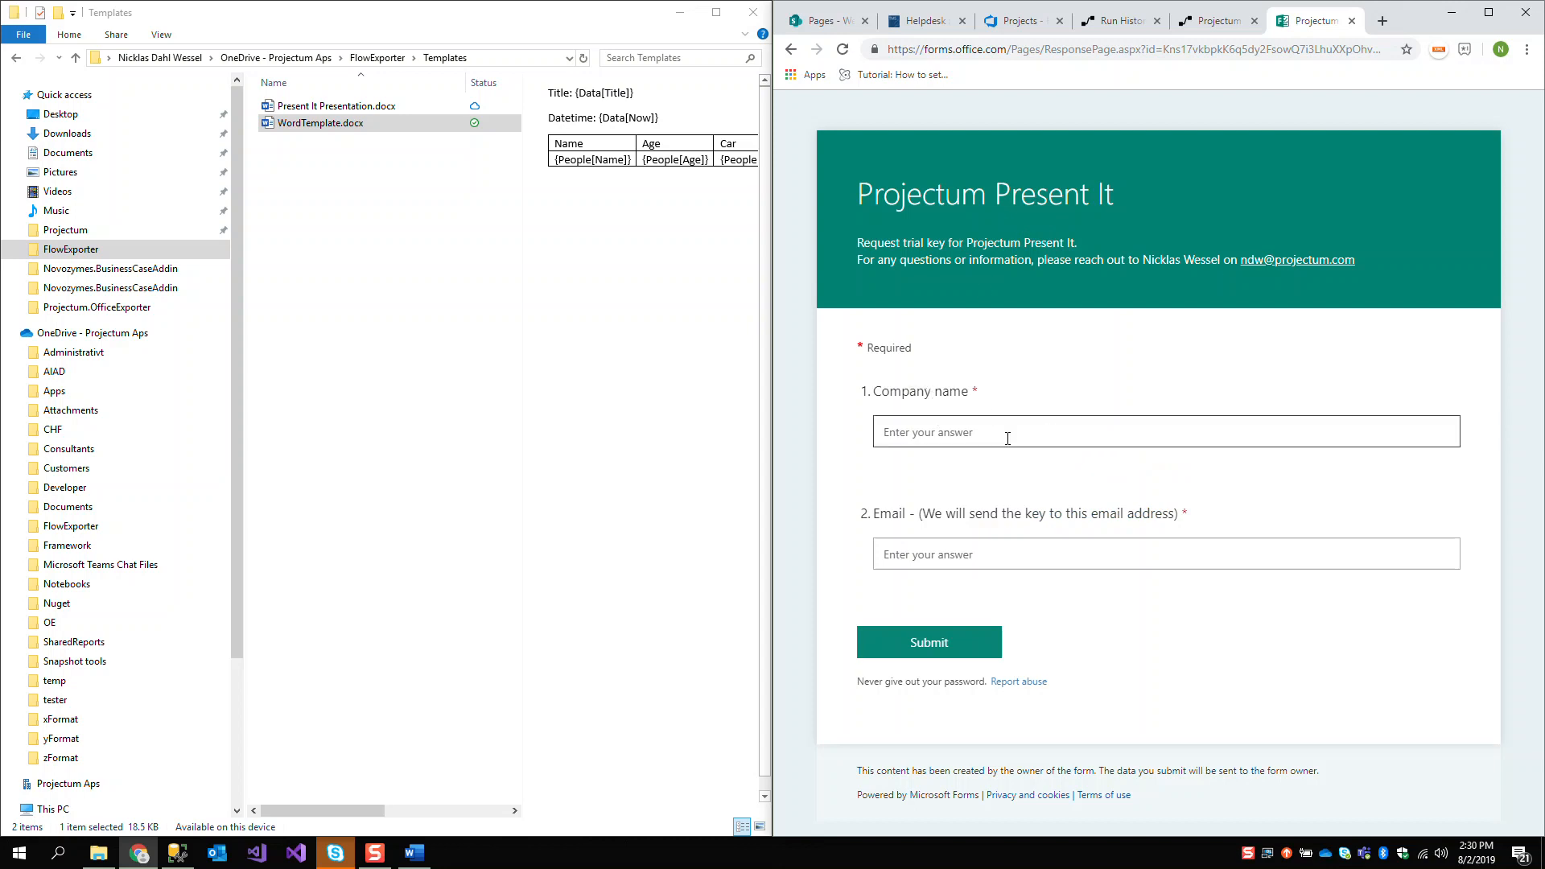
Review the trial key form's email field and contact address, and close the form
click(970, 554)
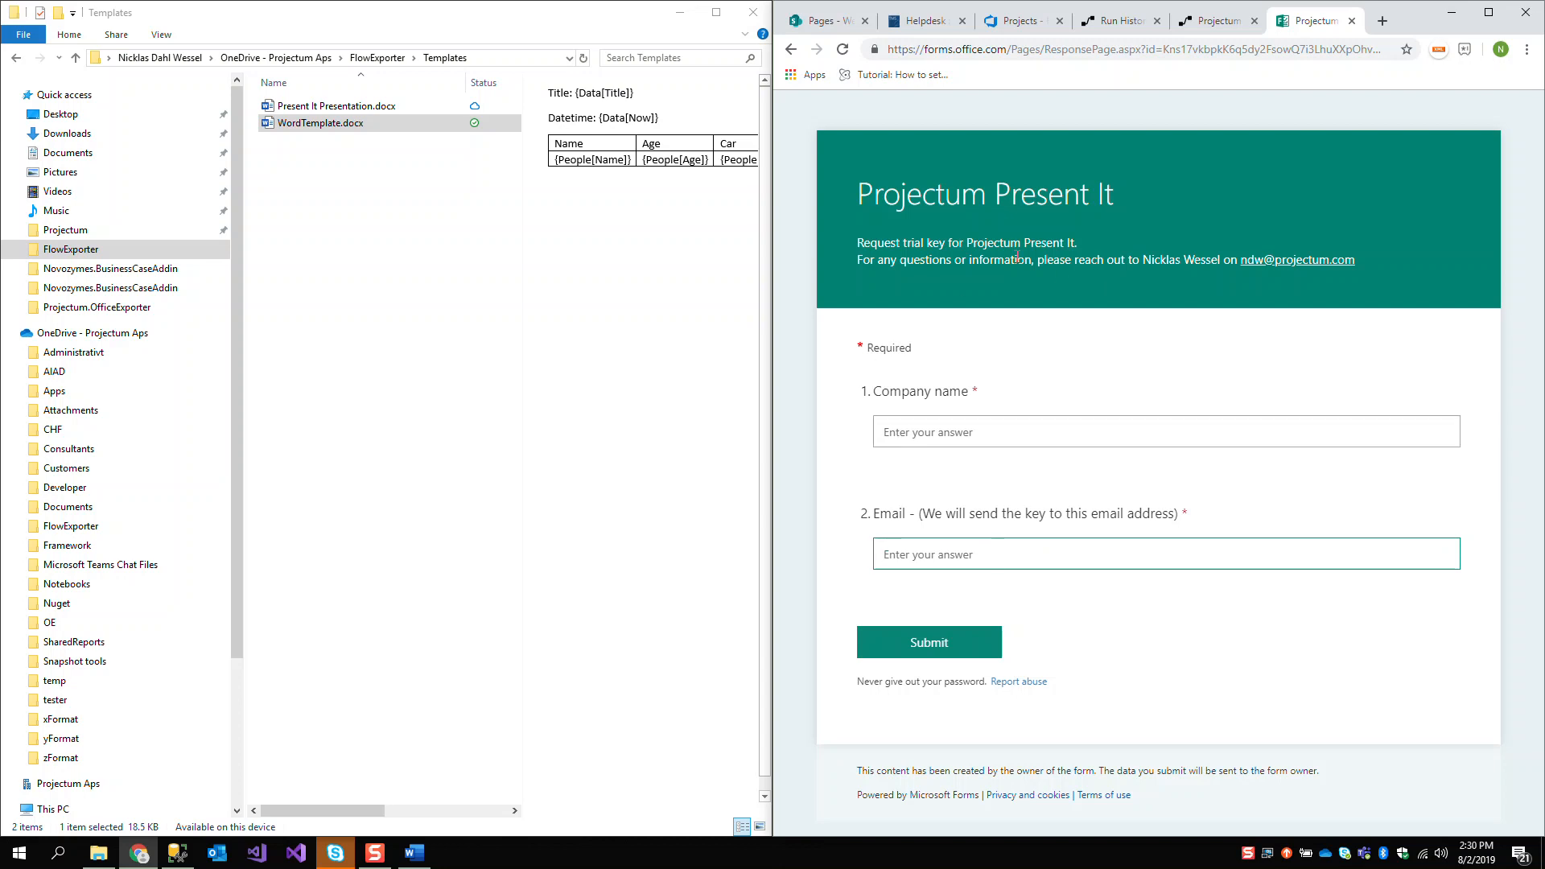
drag(1373, 260, 1243, 259)
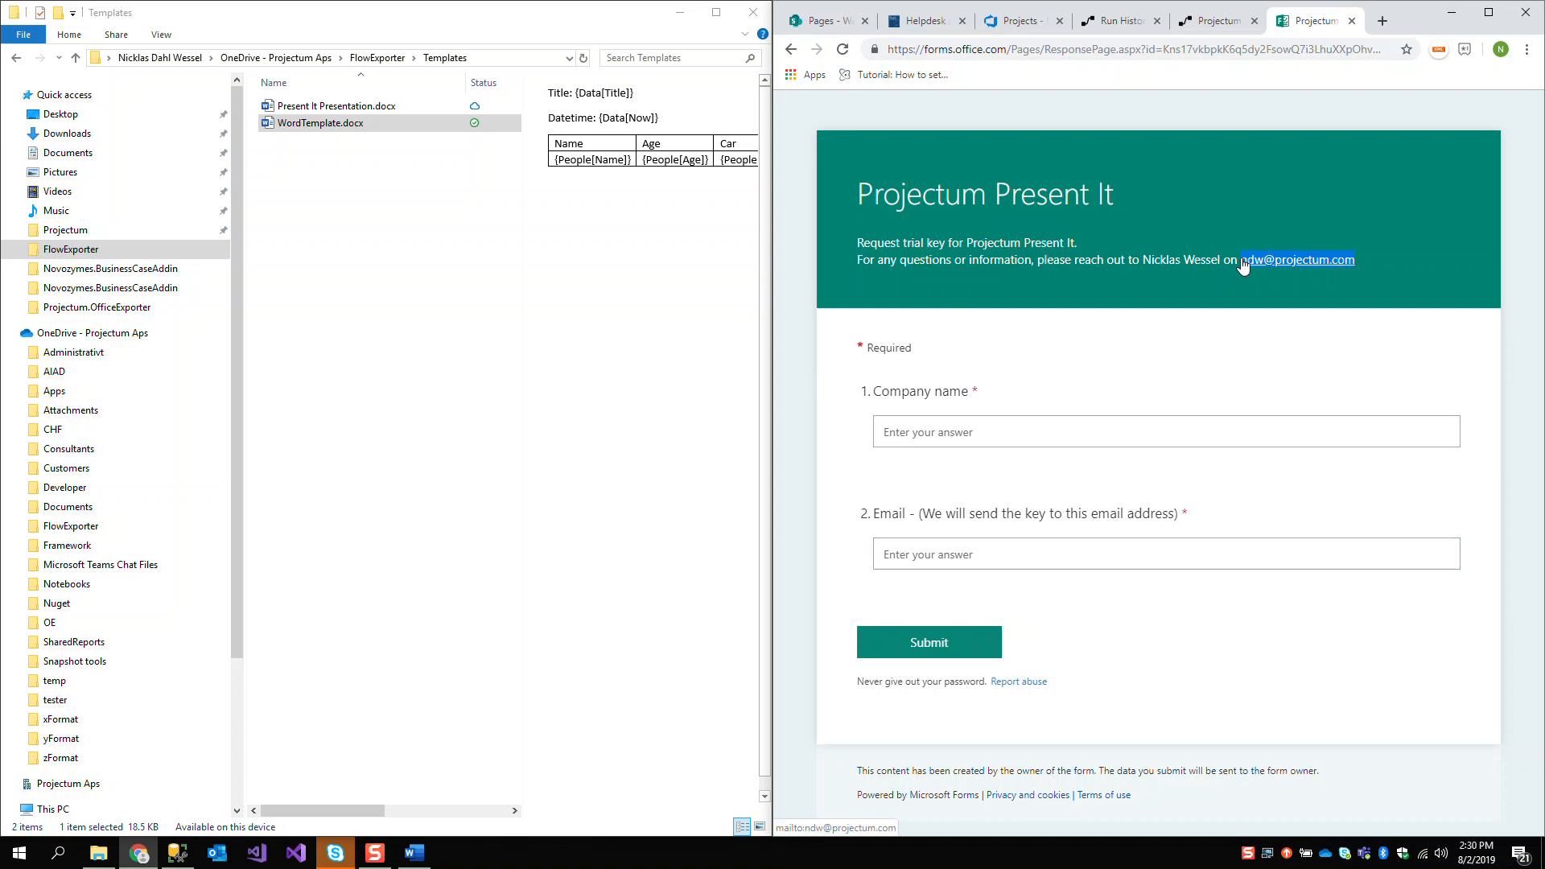
click(1125, 270)
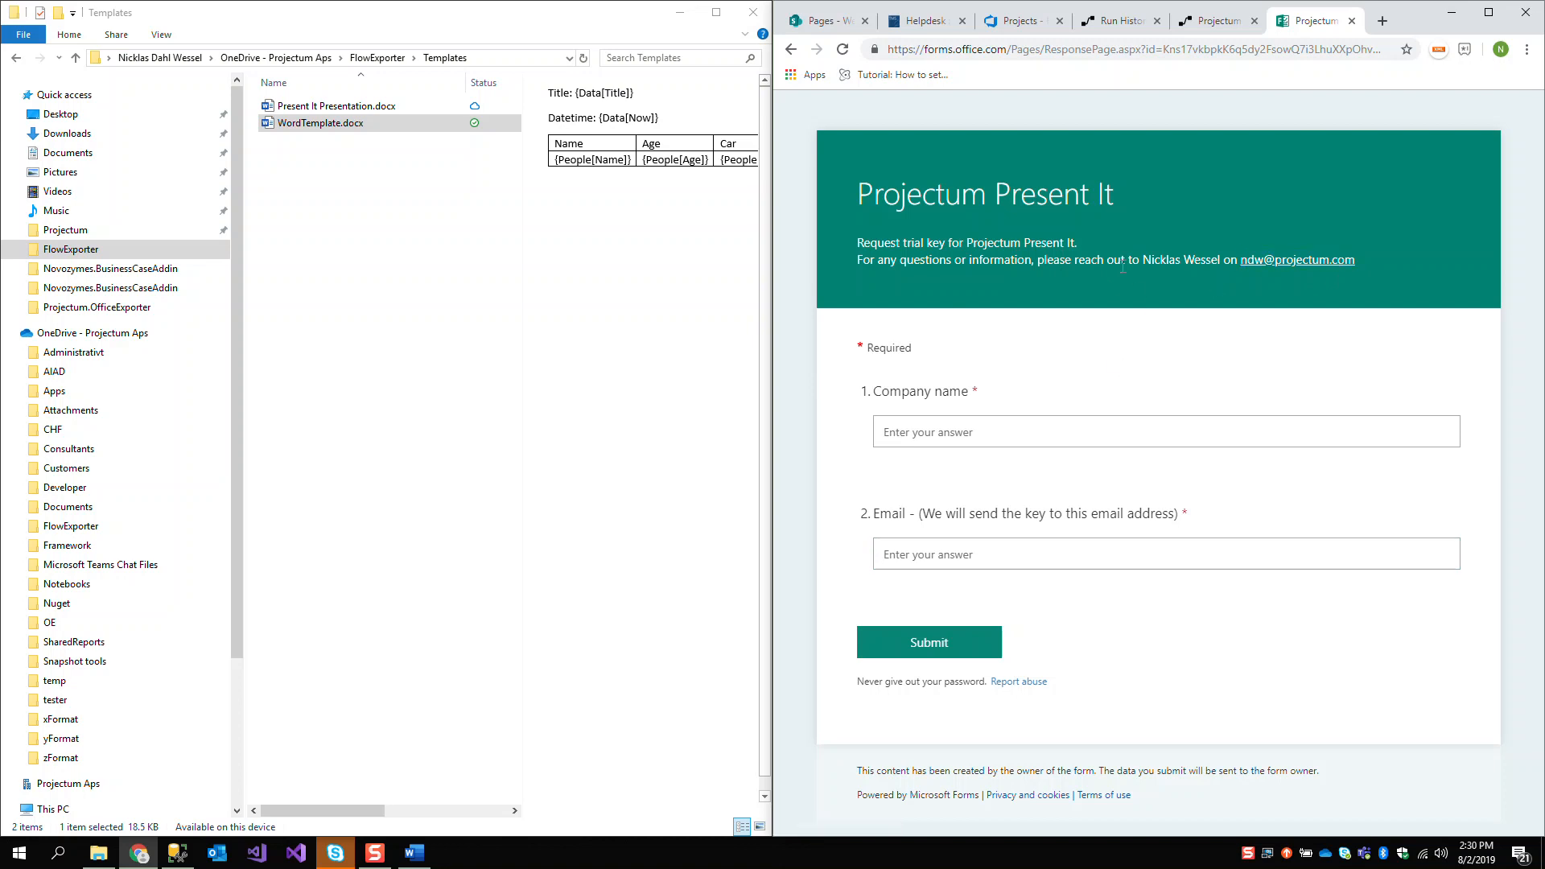
click(1352, 22)
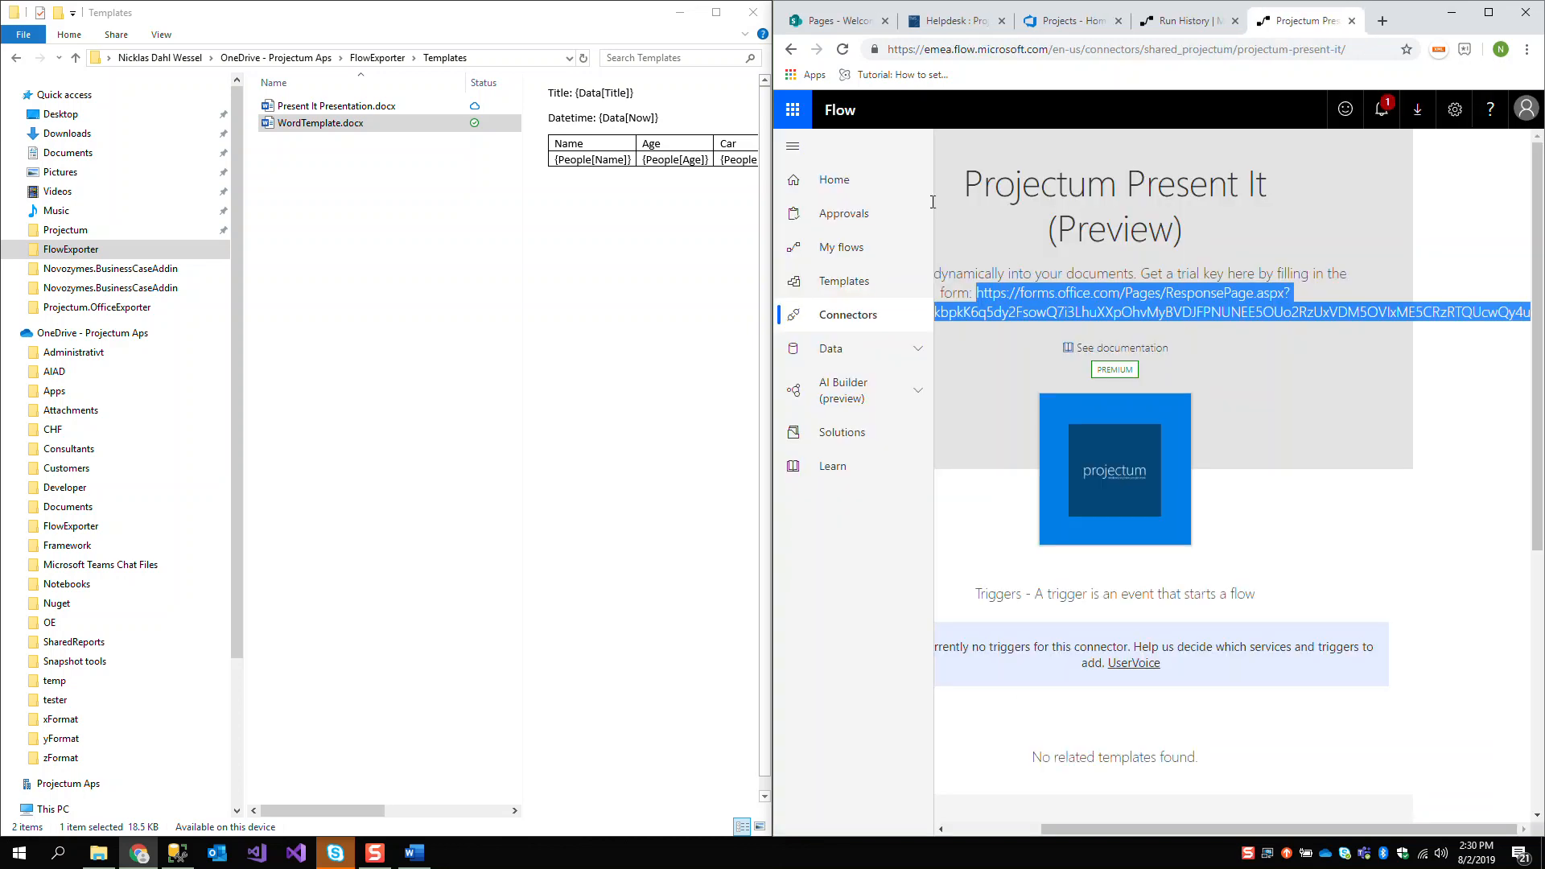
Open Present It Presentation.docx in Word, compare its contents with the WordTemplate.docx placeholders, and close the generated document
click(337, 181)
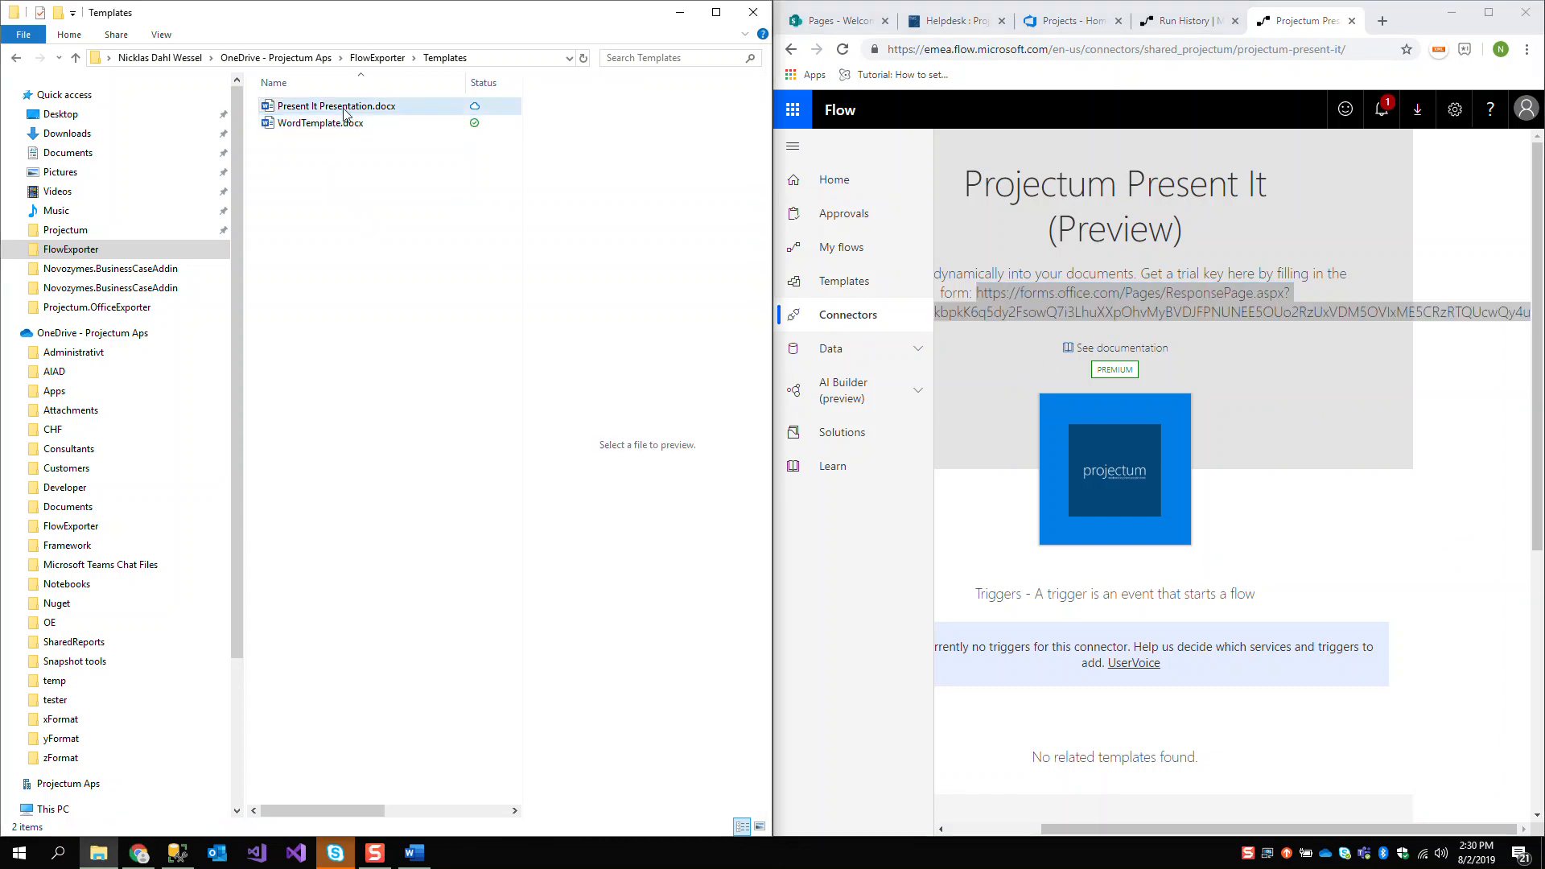
click(345, 113)
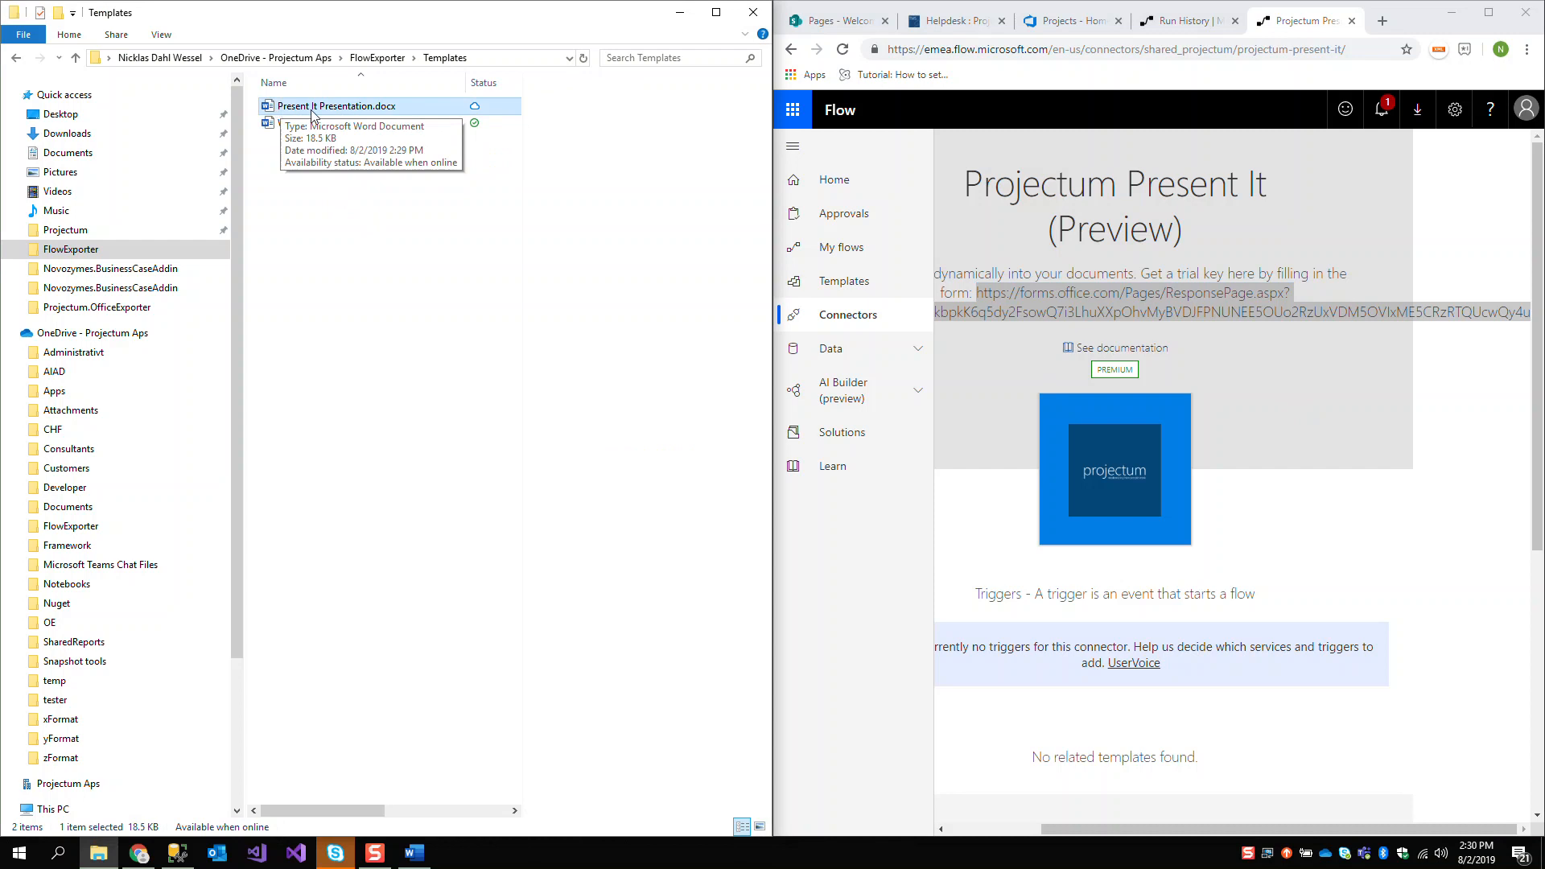
double_click(327, 107)
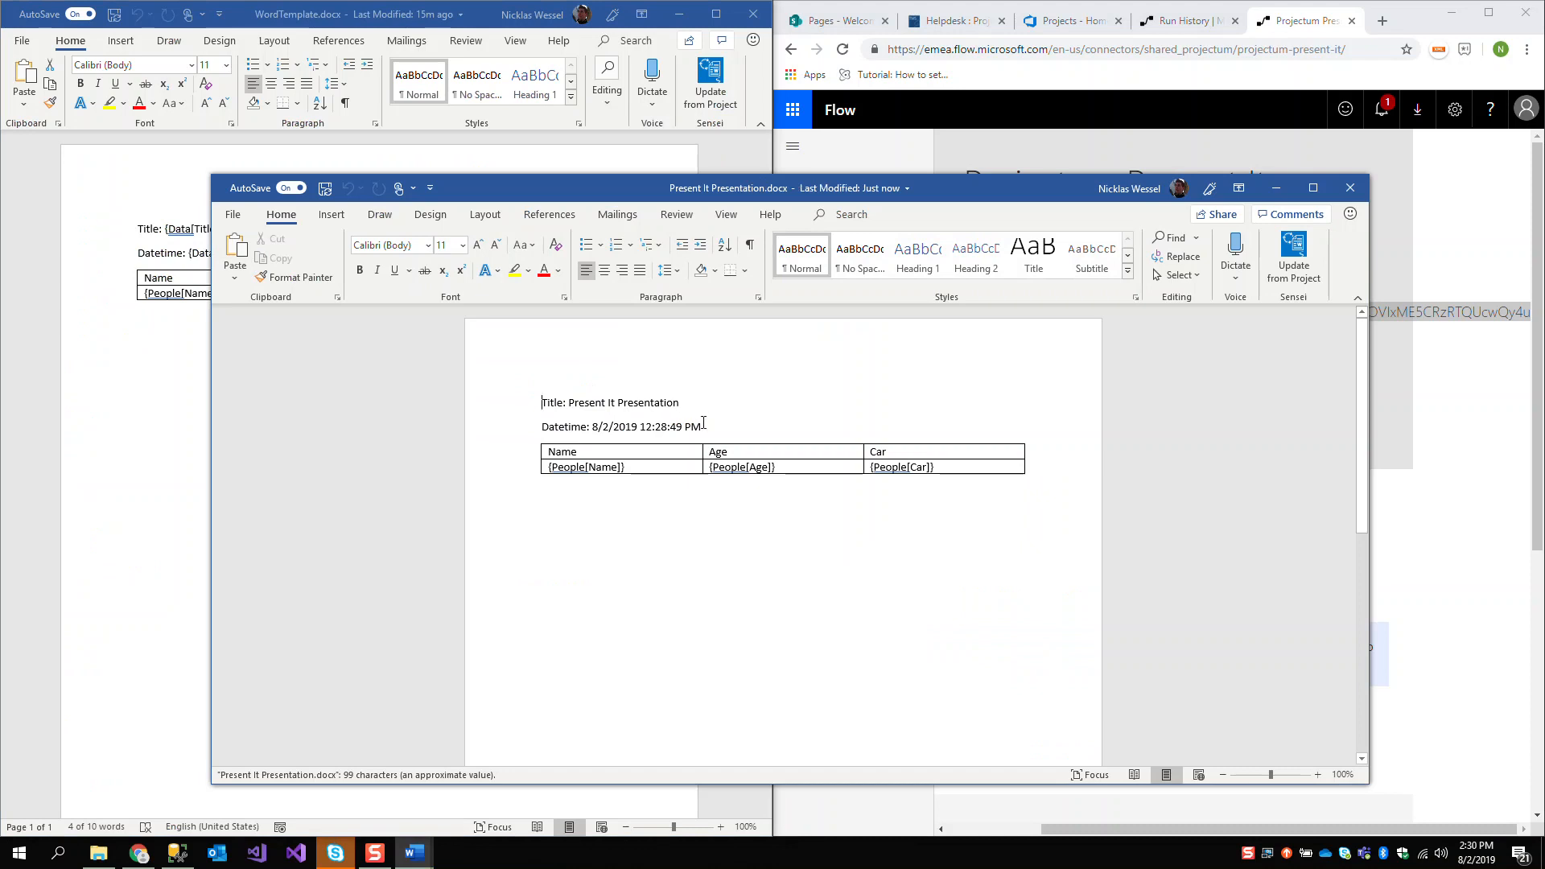
drag(703, 422, 541, 402)
click(730, 417)
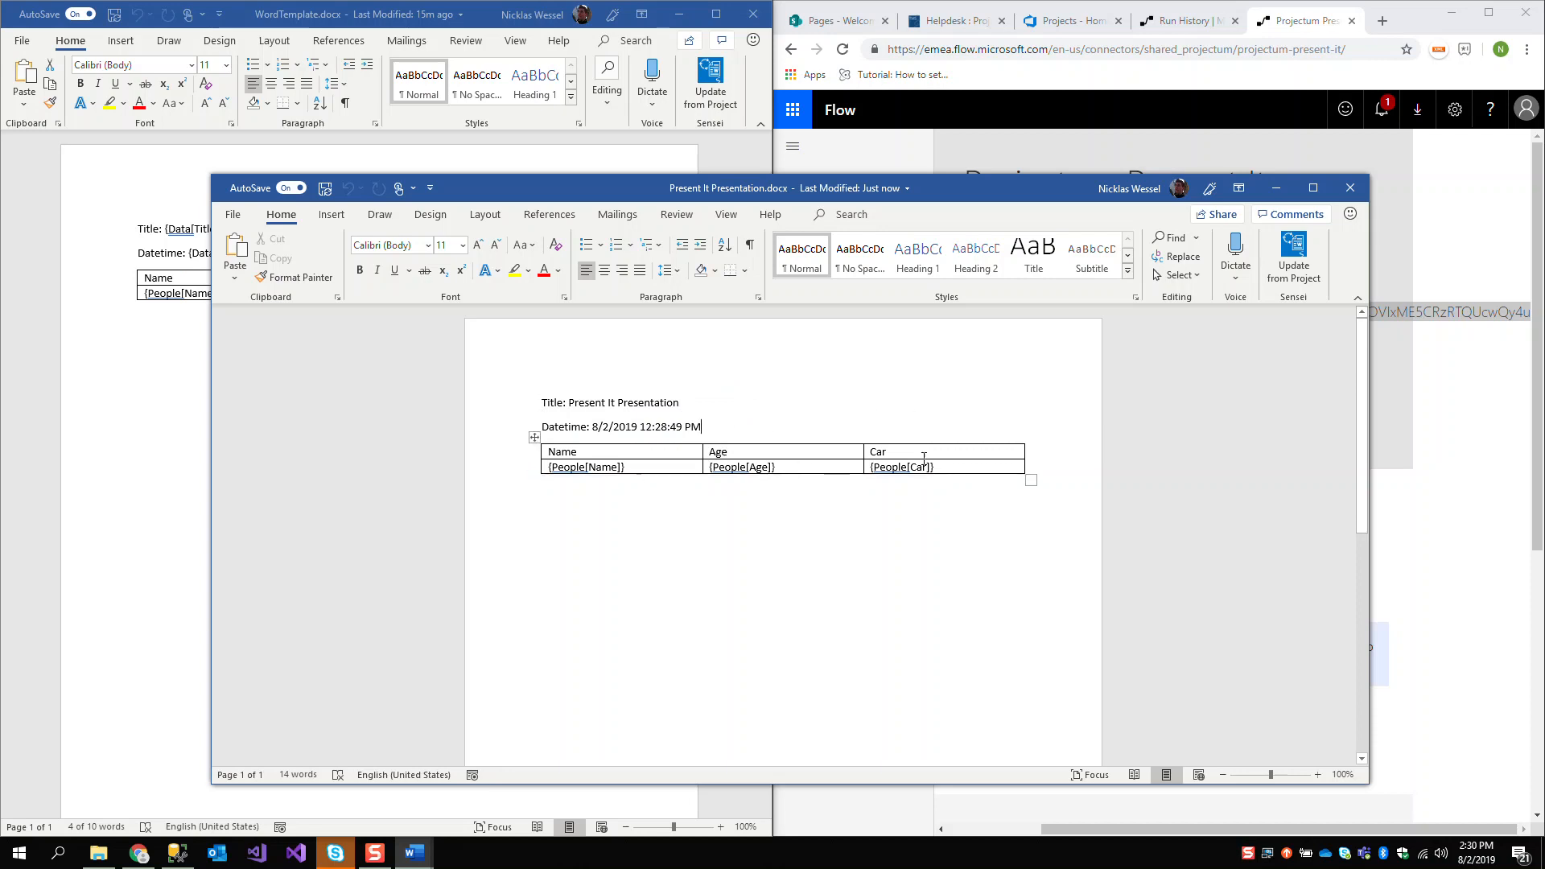
click(1358, 197)
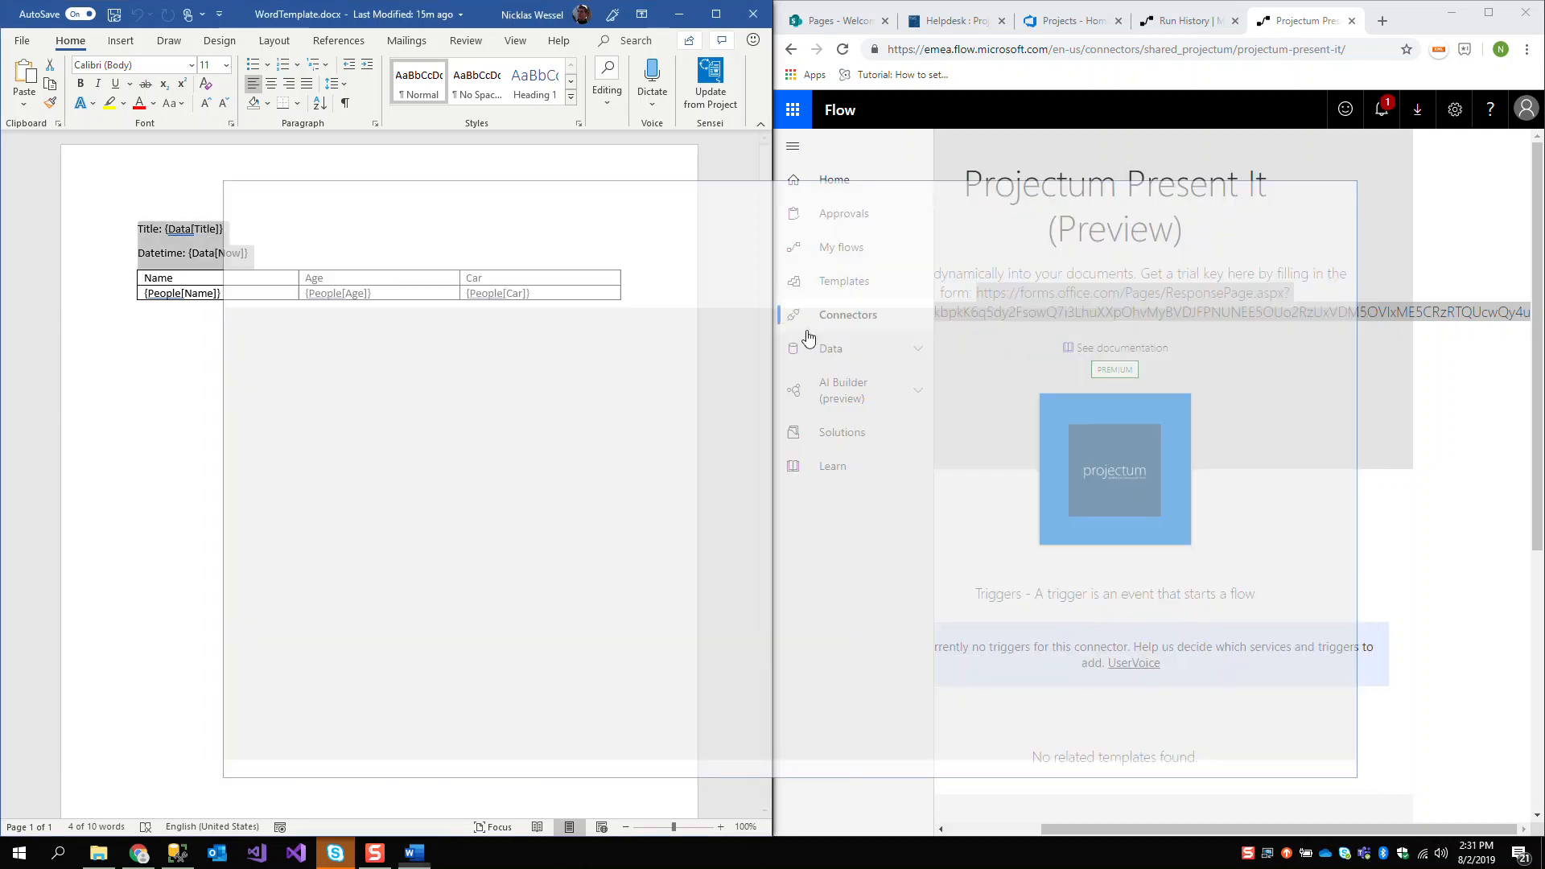
Reopen the Present It Demo flow for editing, add an empty line after the Data object in the Compose inputs, and check the template's People placeholders
click(1186, 33)
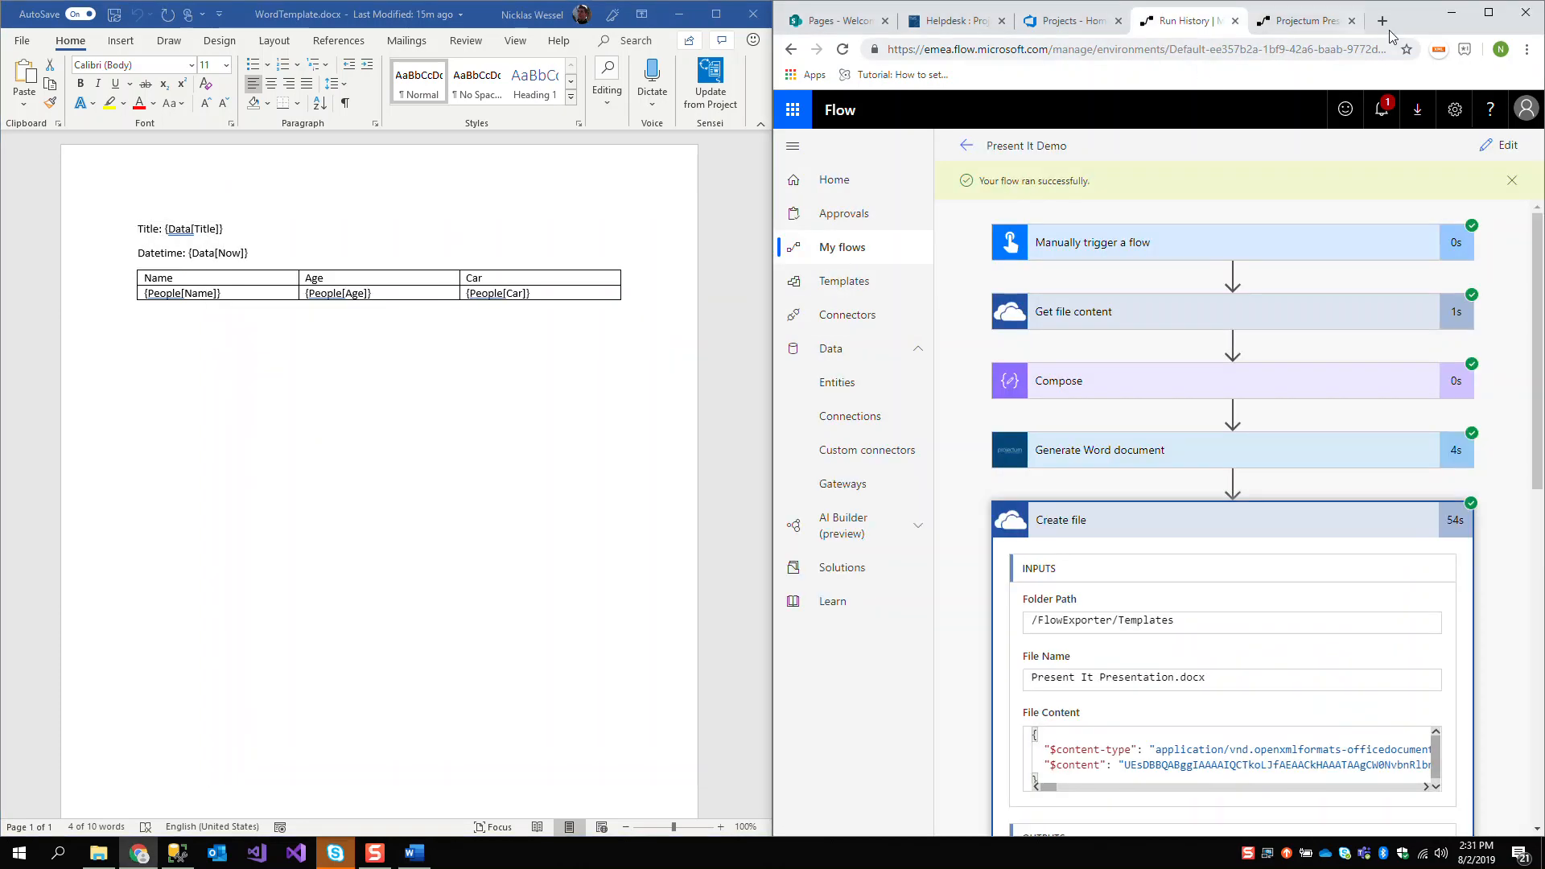
click(1488, 12)
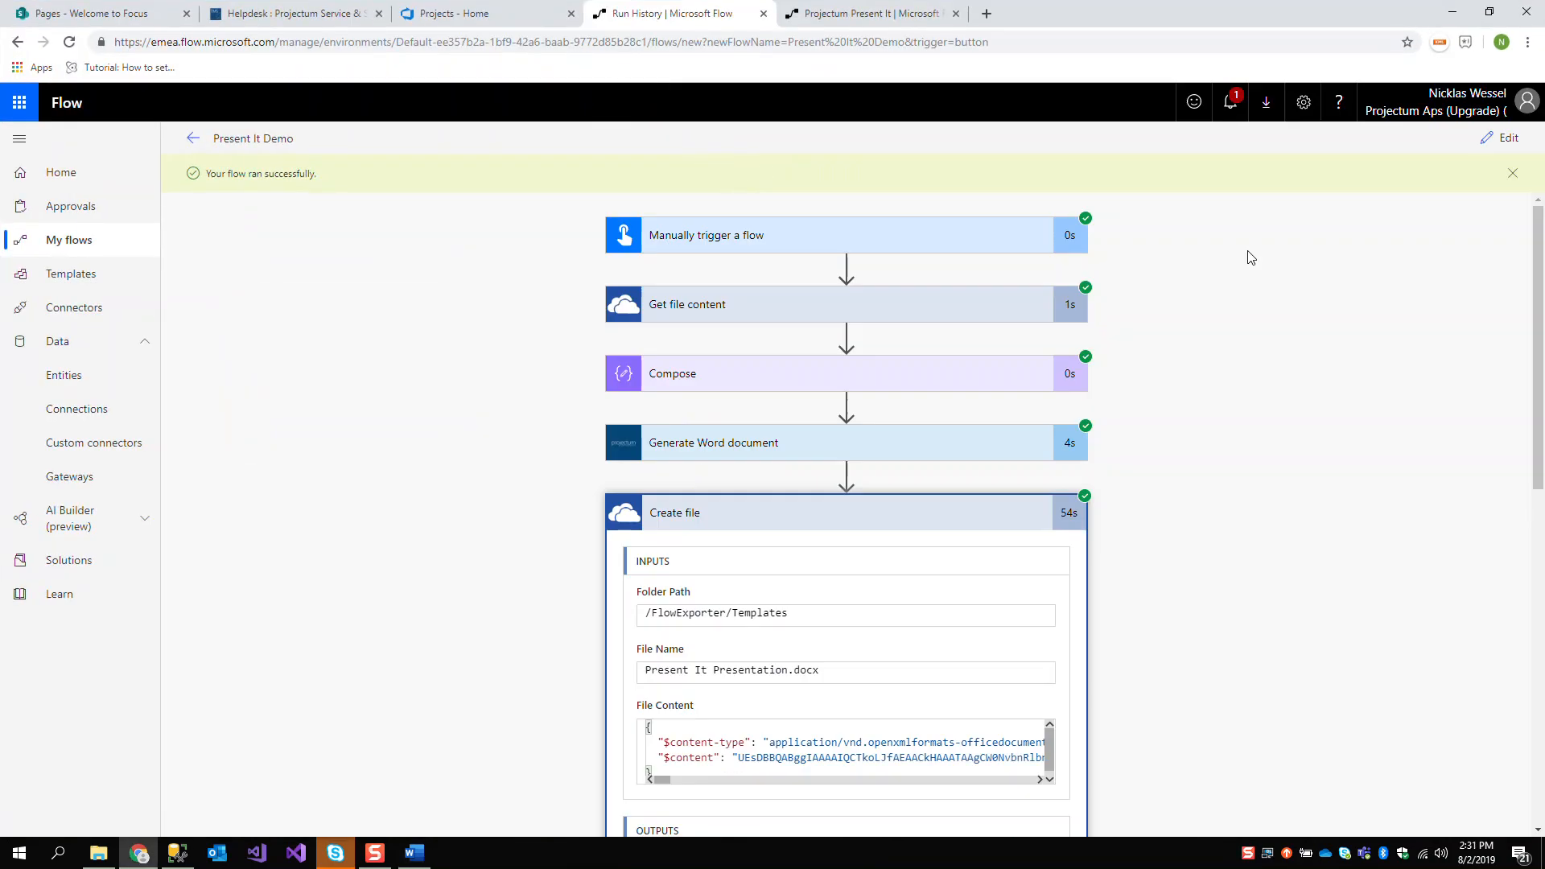
click(1500, 140)
scroll(1158, 587, down, 1)
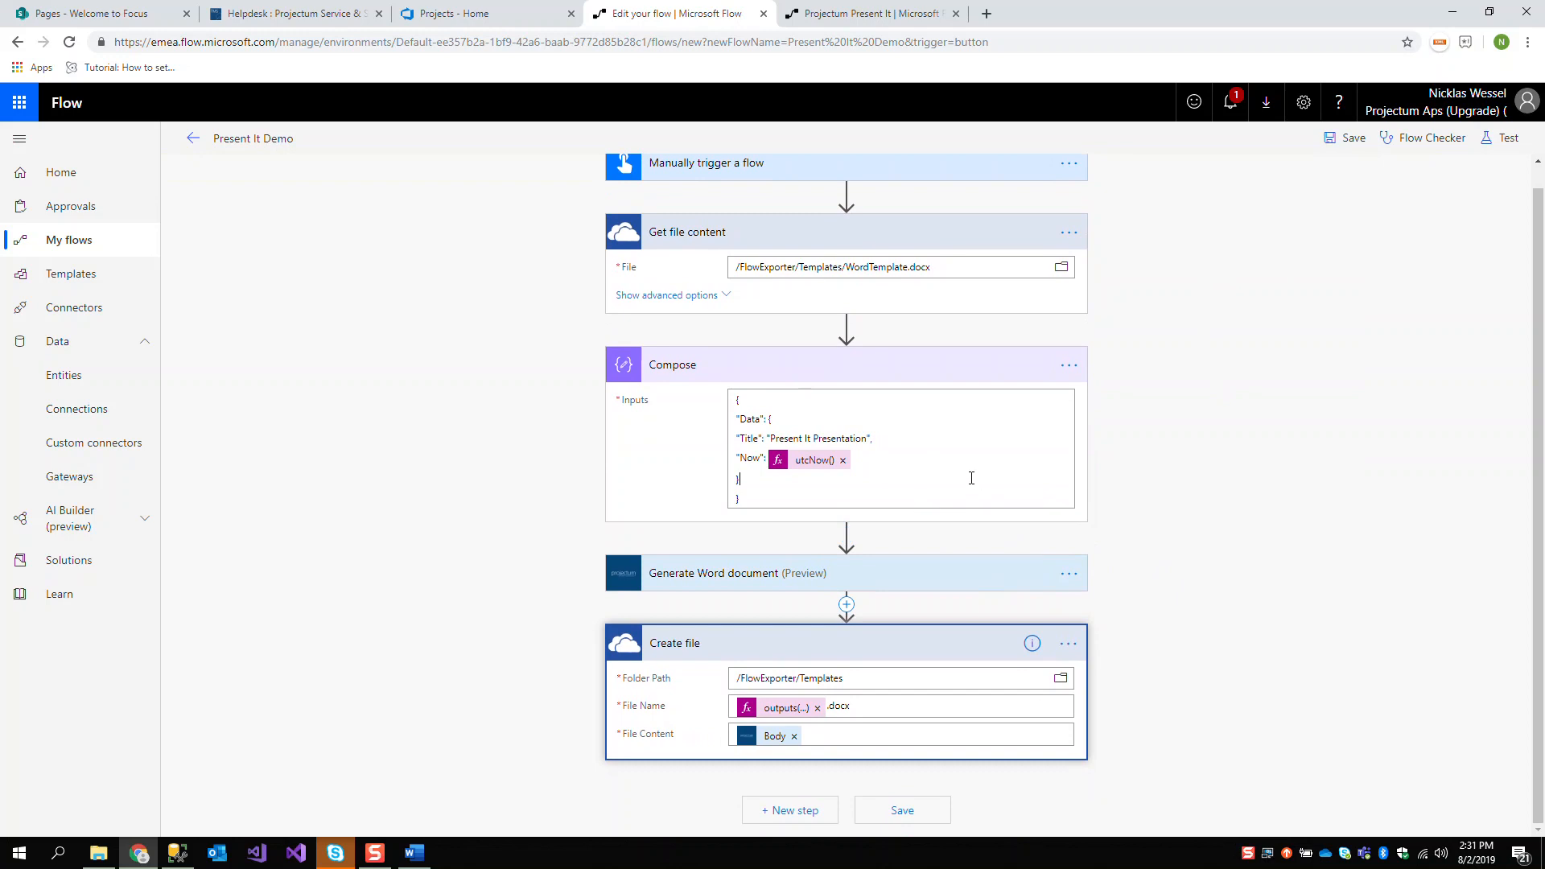
click(1006, 451)
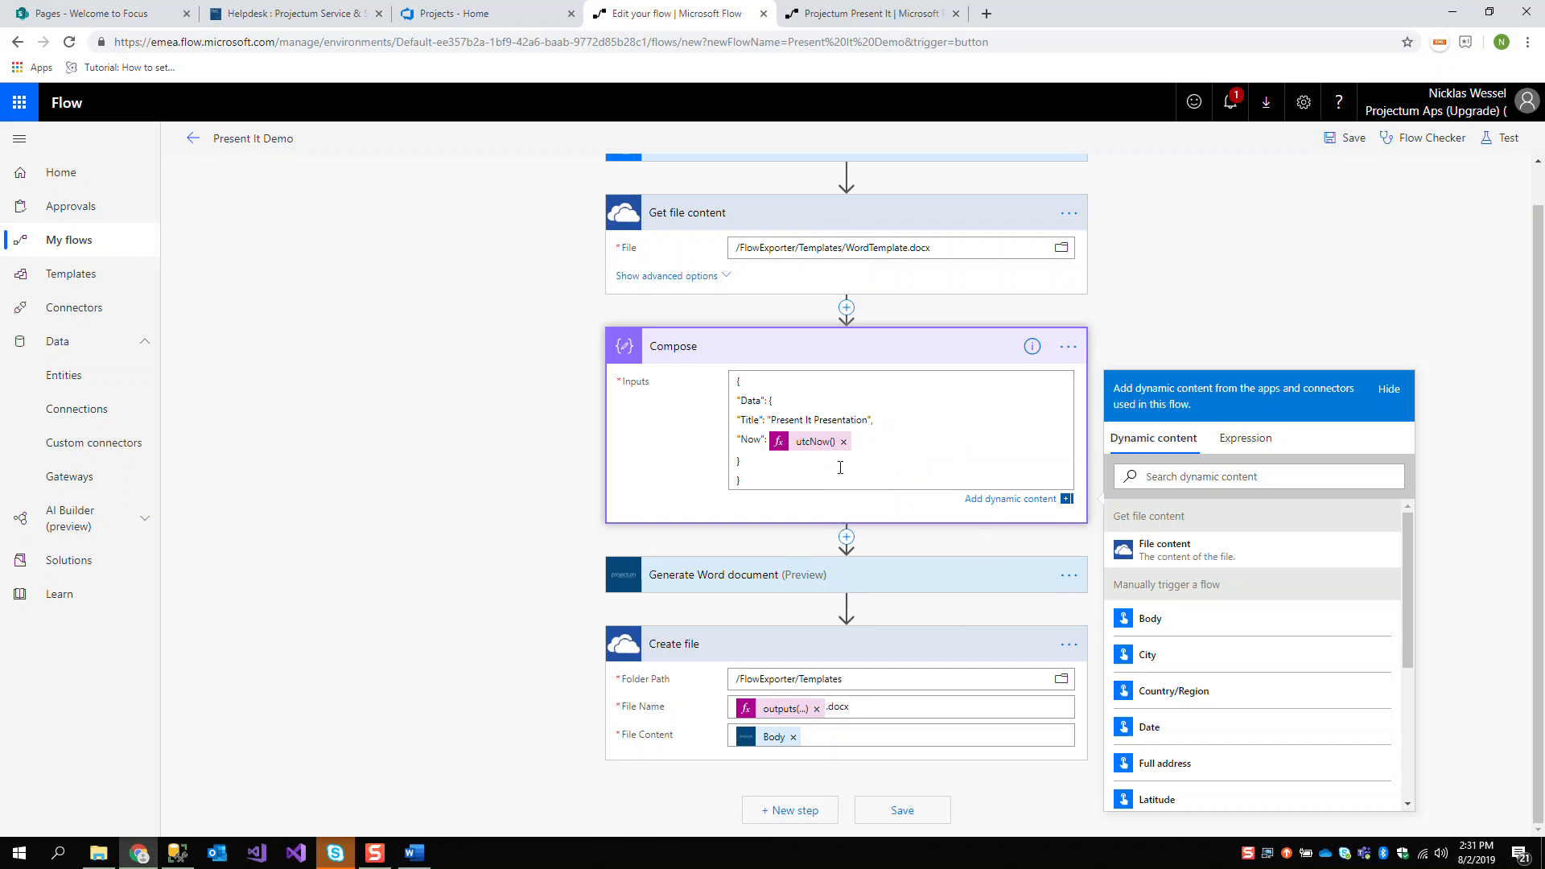
key(Return)
key(alt+Tab)
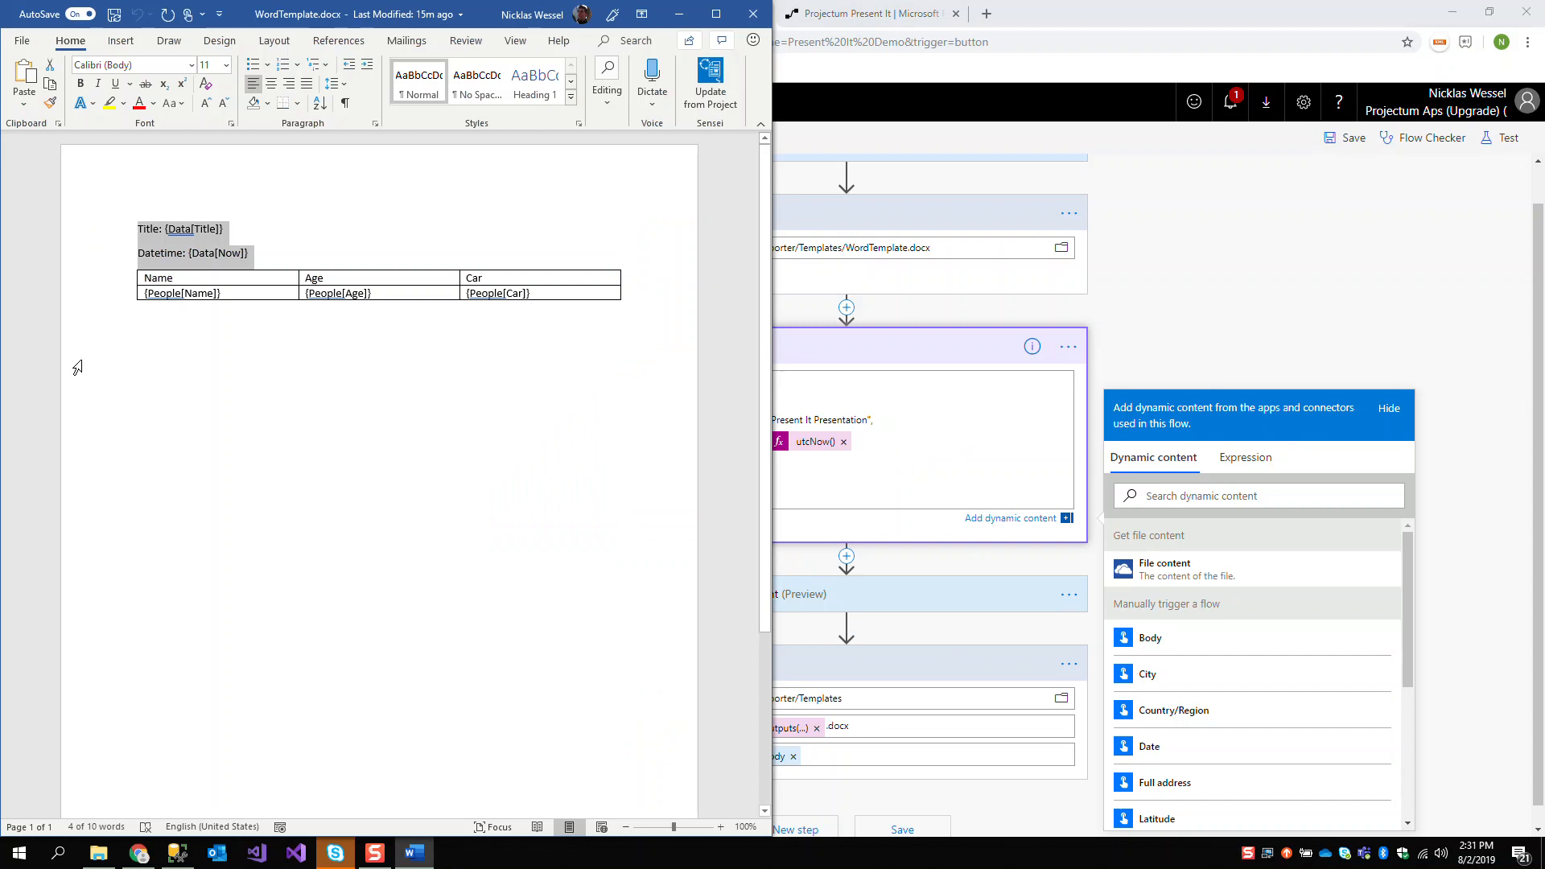
click(962, 360)
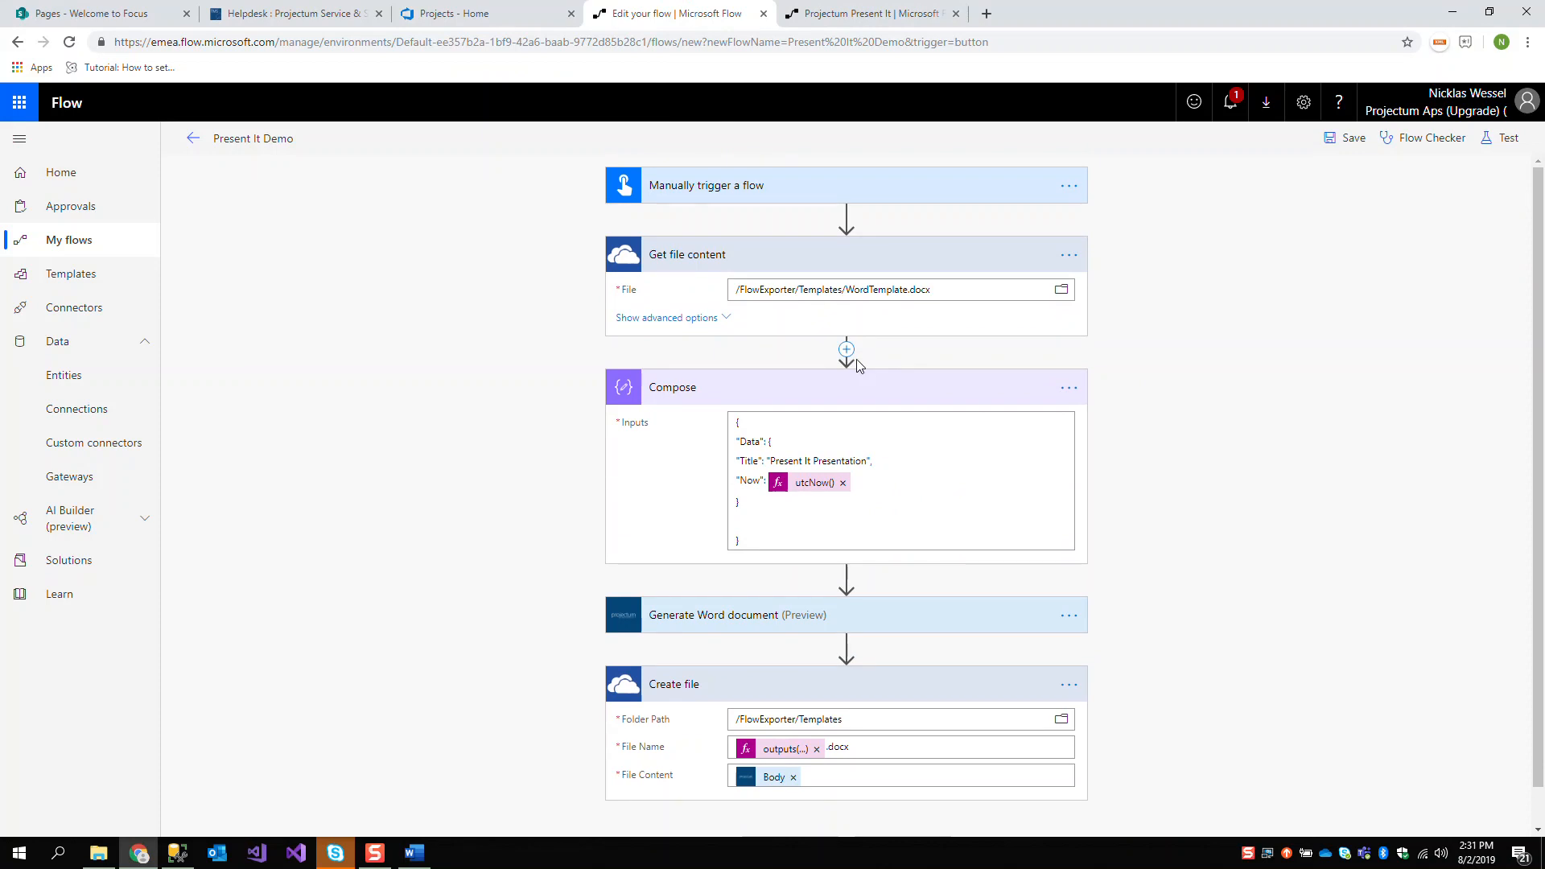
Insert a new action between Get file content and Compose and search the connectors for "sql"
click(848, 353)
click(844, 369)
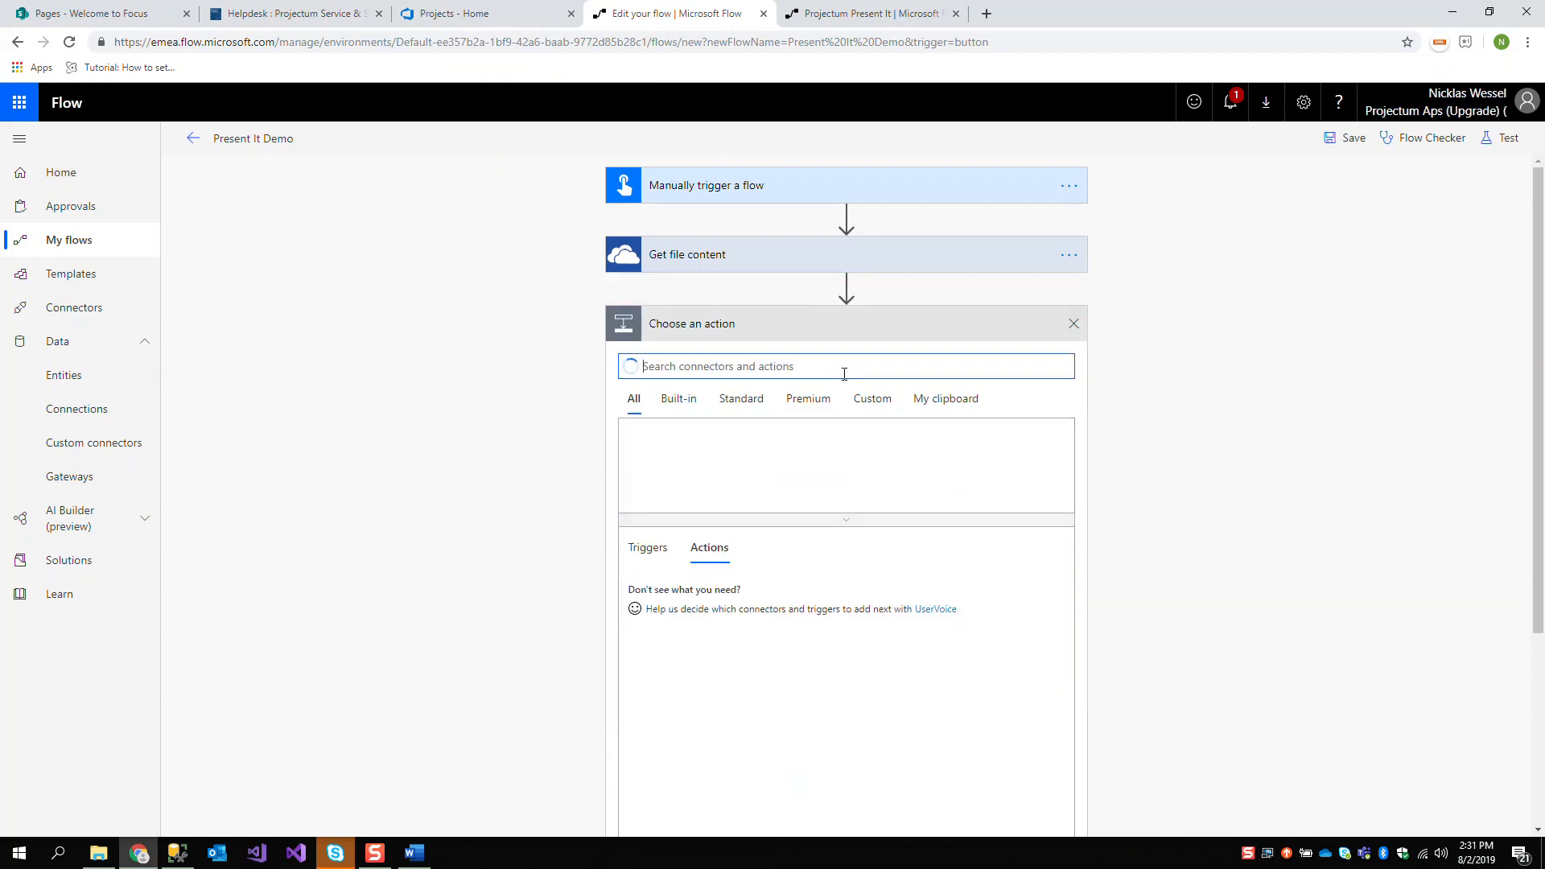
text(sql)
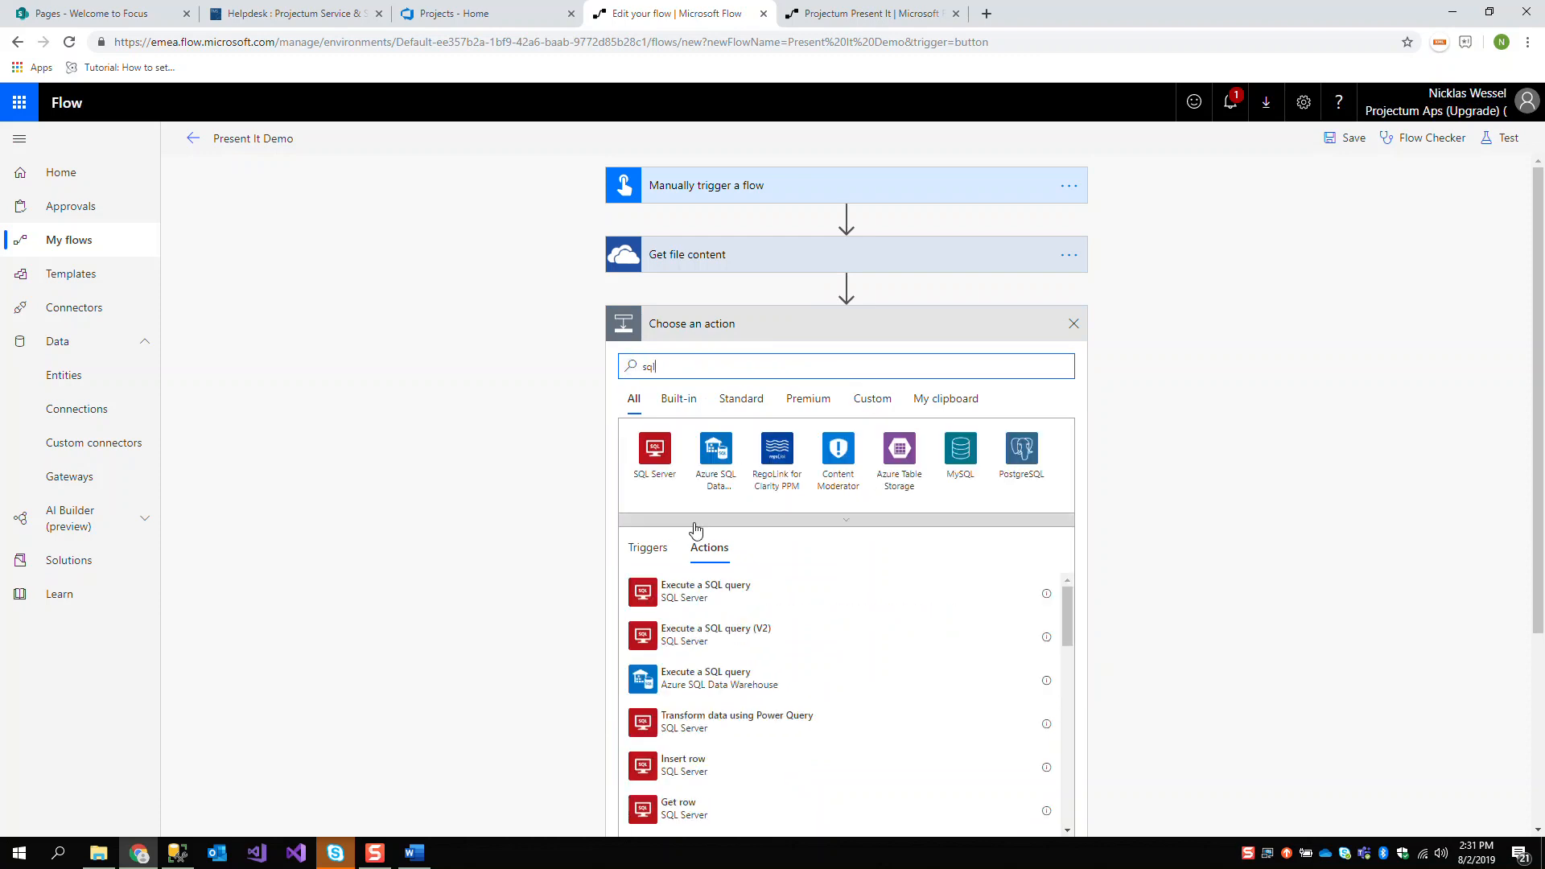
Choose the SQL Server connector's Get rows (V2) as the new action
scroll(760, 777, down, 1)
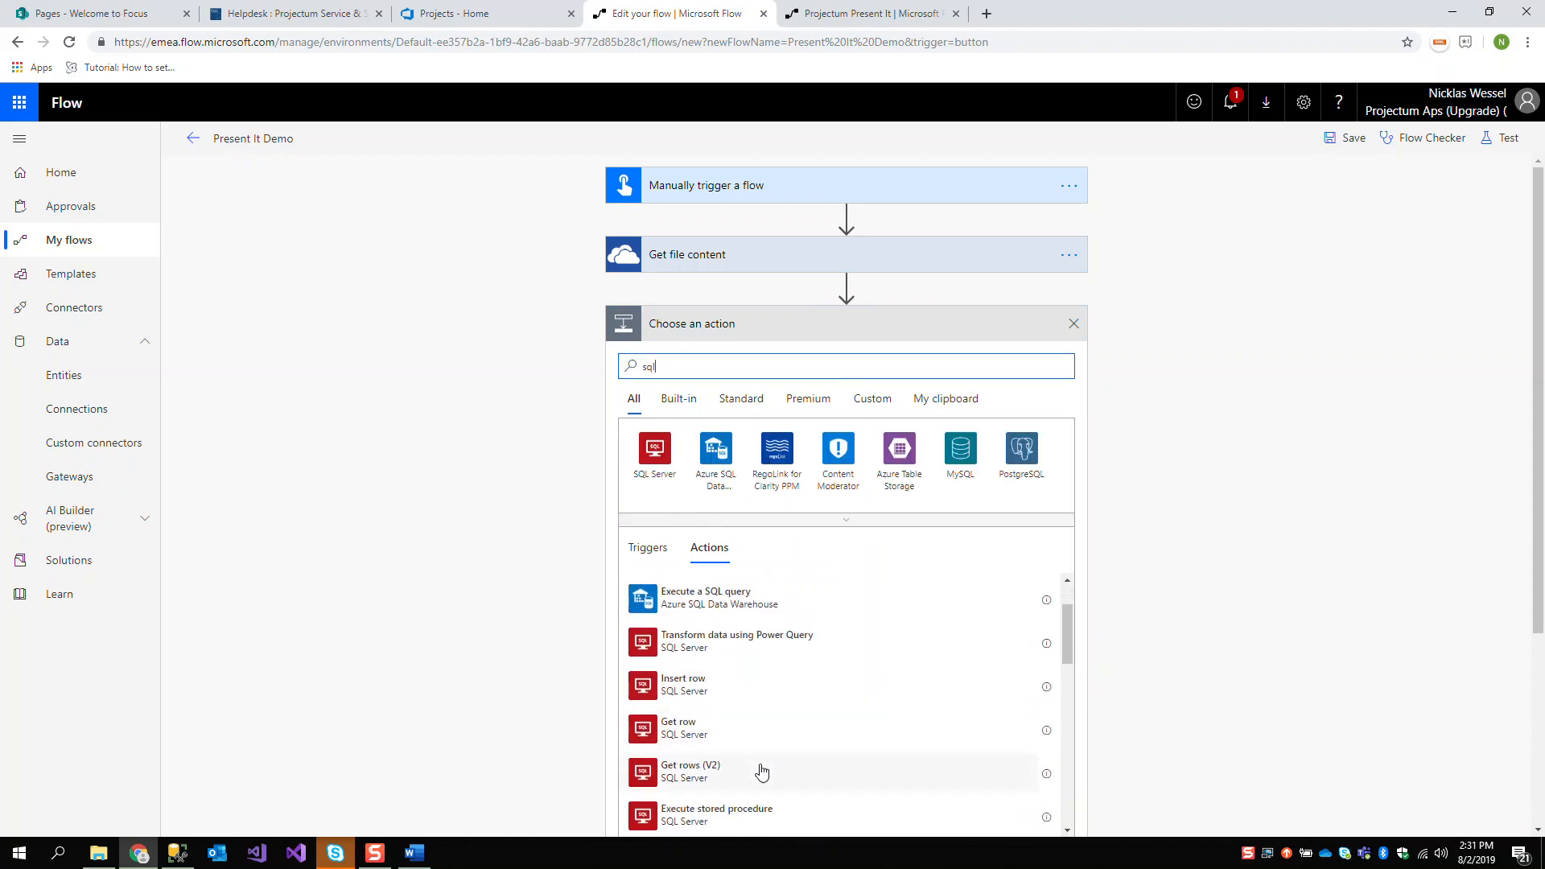
click(760, 778)
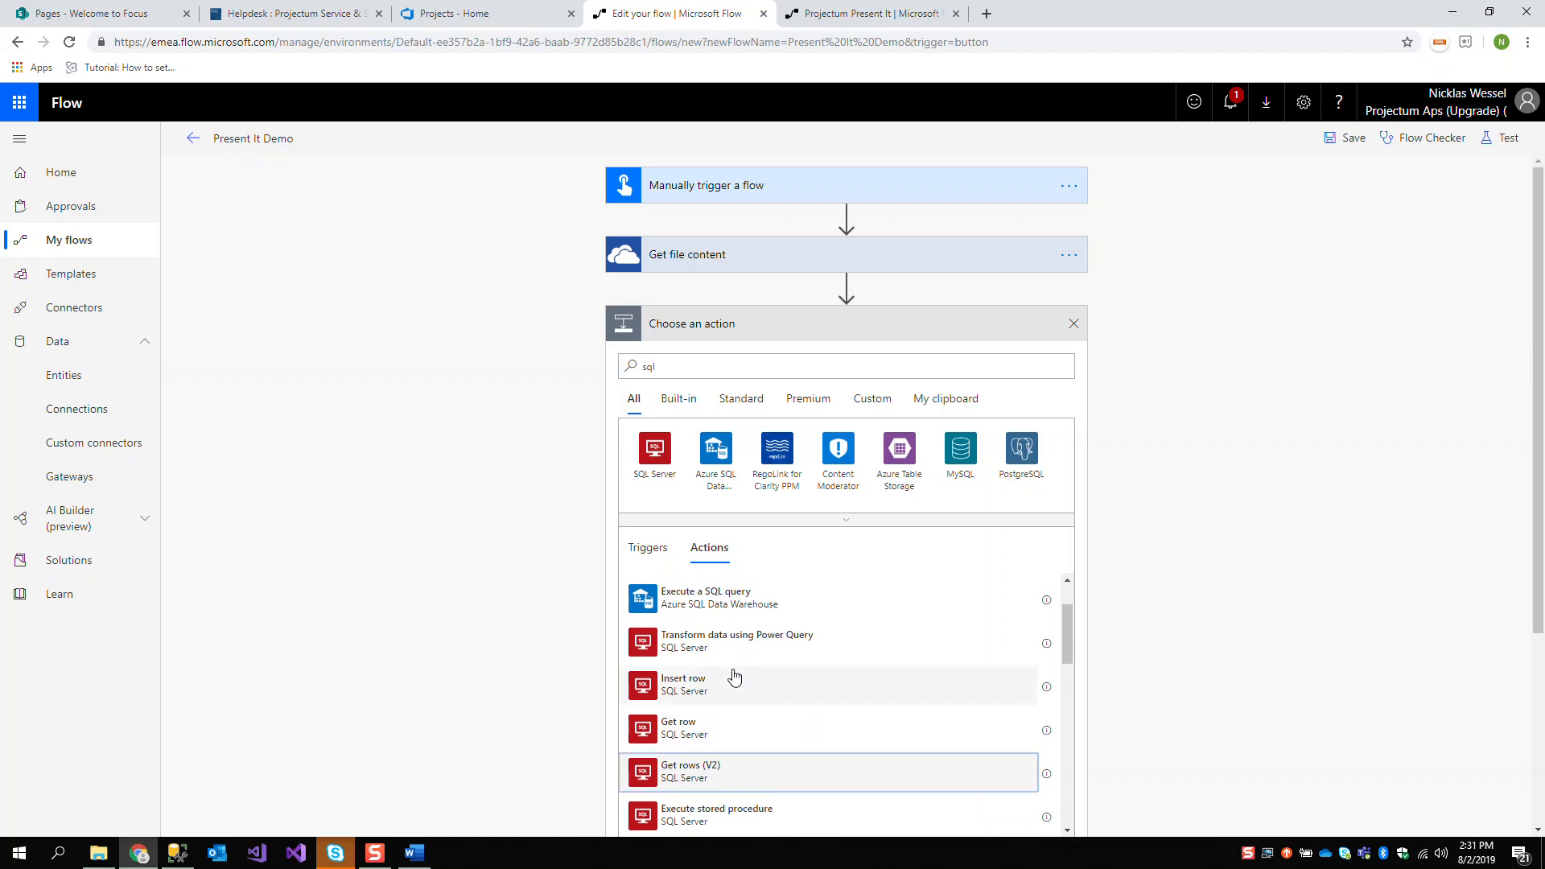
scroll(1106, 688, down, 3)
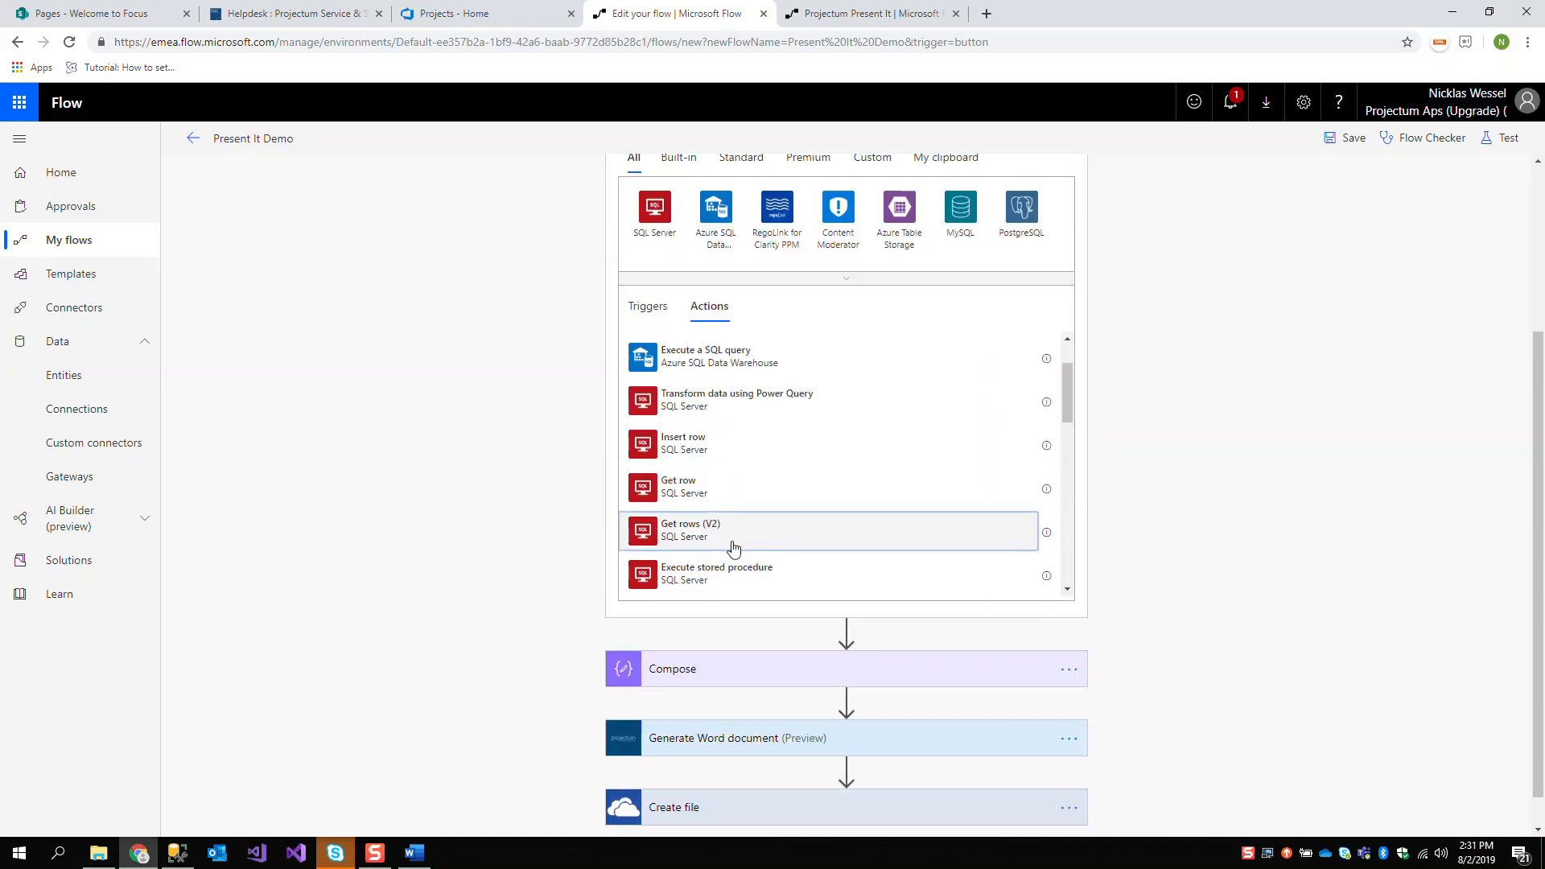
scroll(995, 534, down, 3)
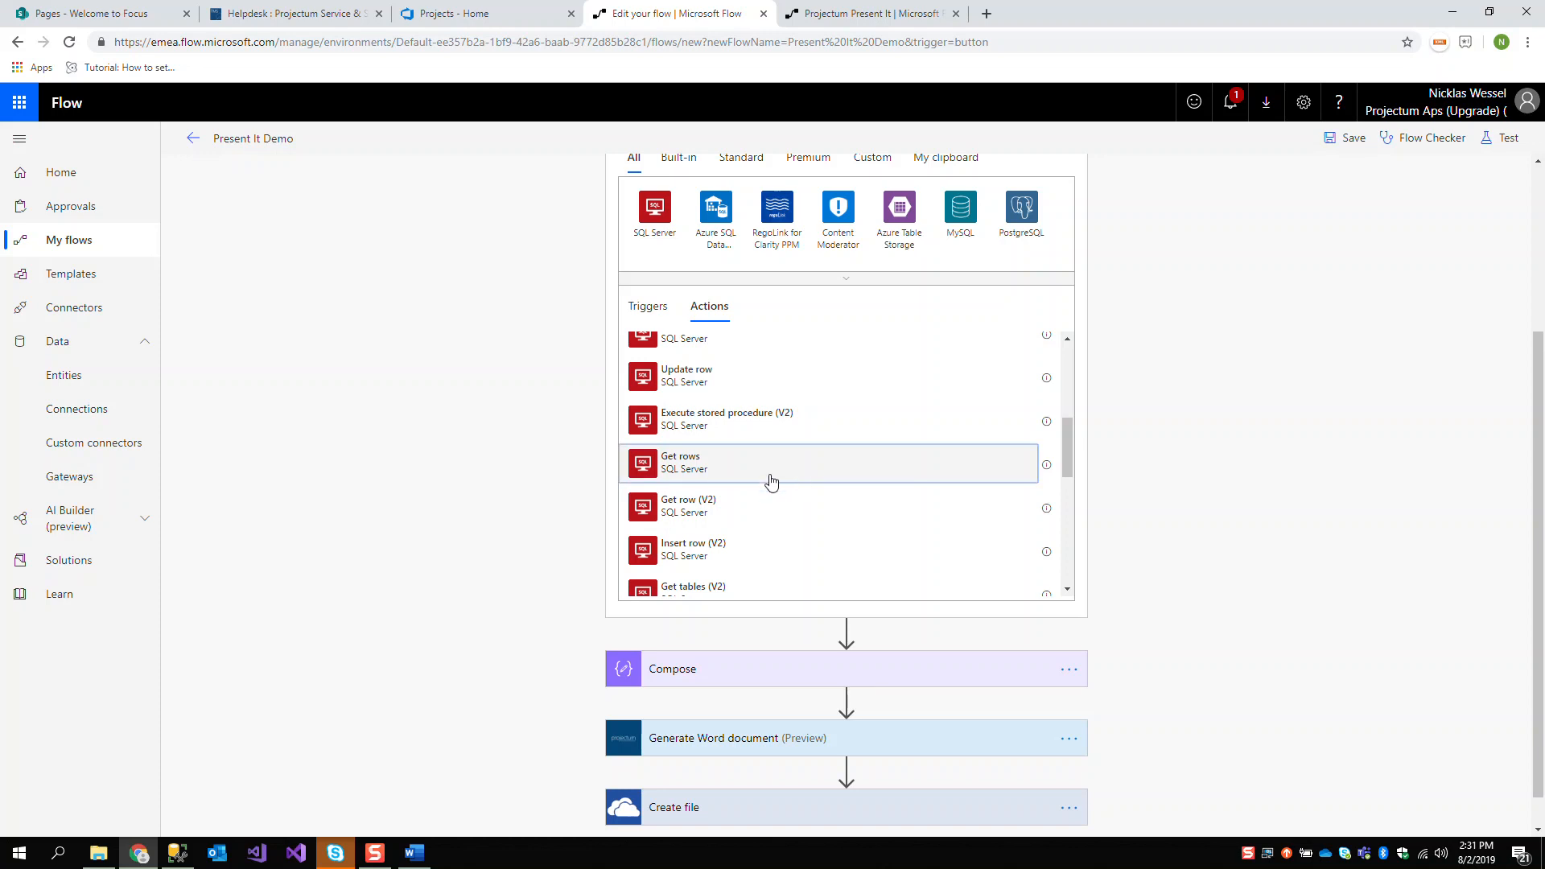
scroll(587, 483, up, 3)
scroll(779, 643, up, 1)
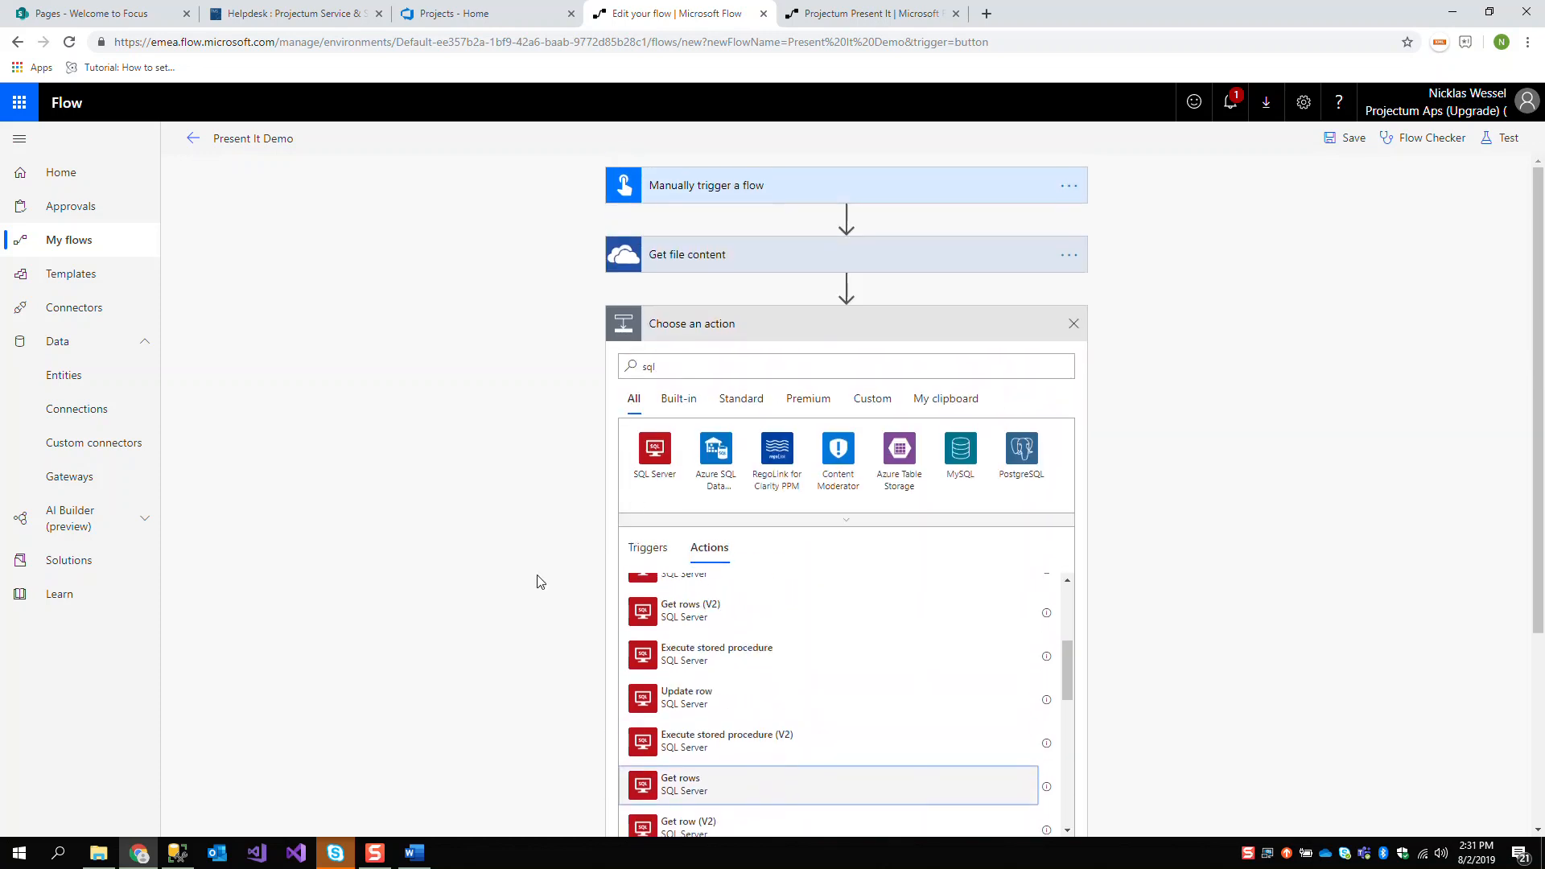
scroll(534, 579, down, 1)
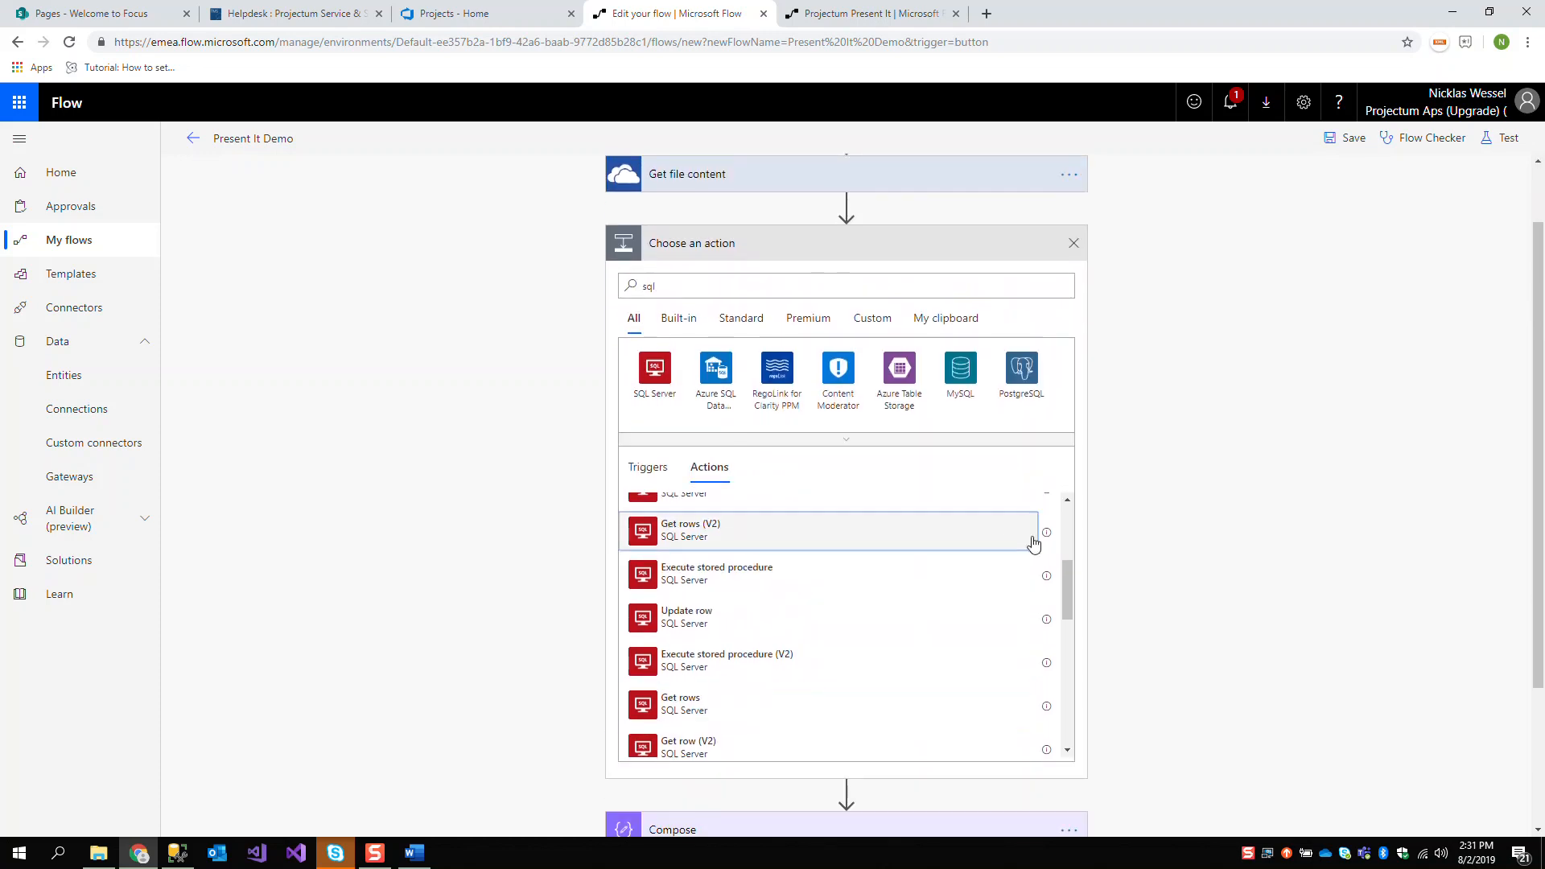
click(703, 290)
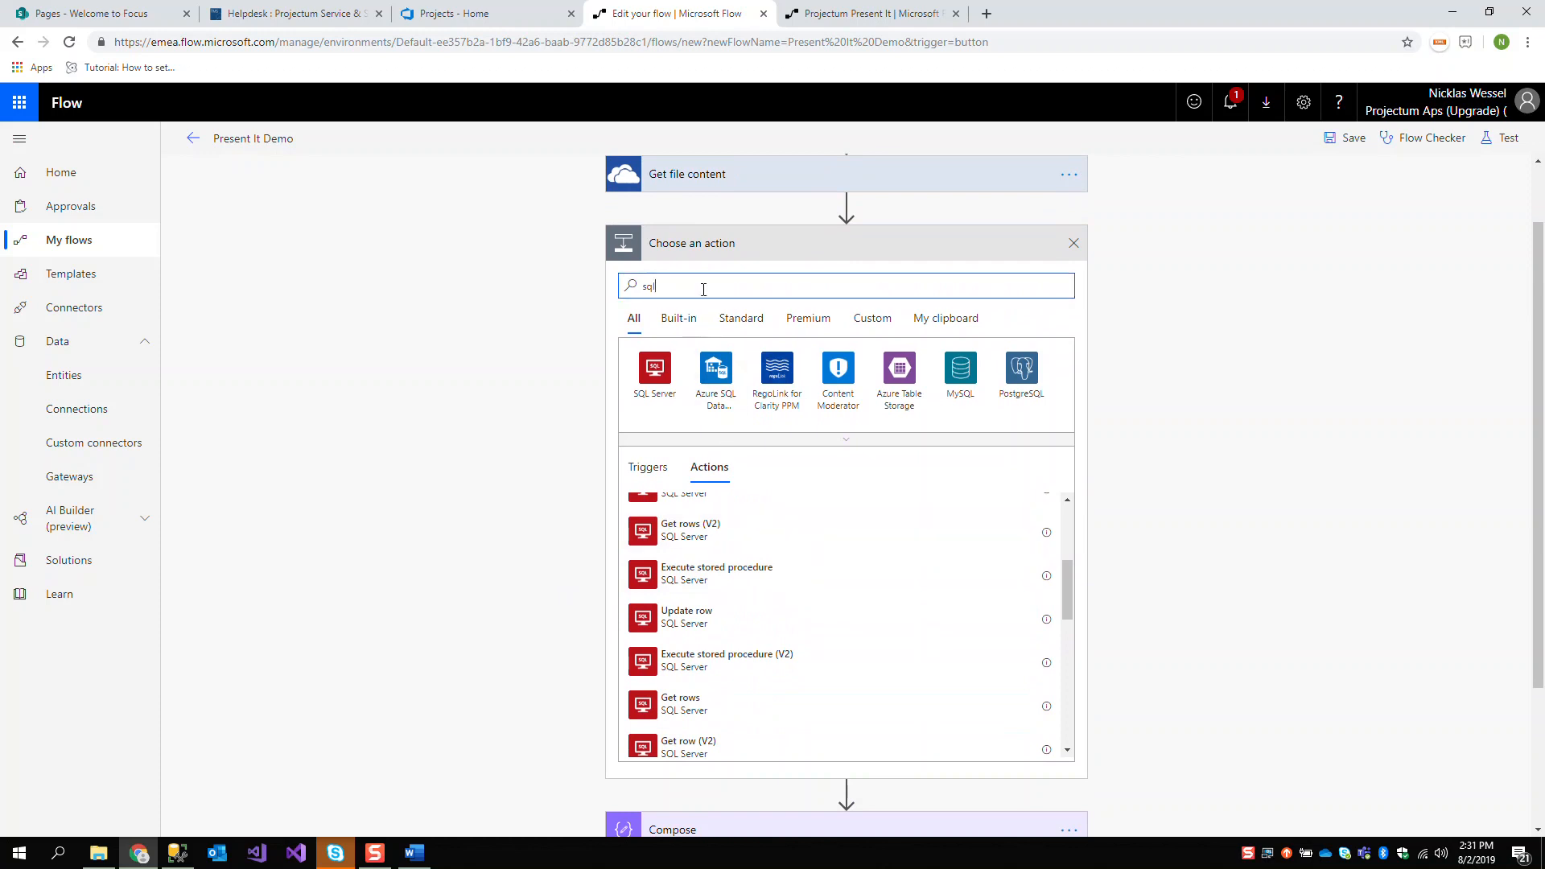
click(661, 366)
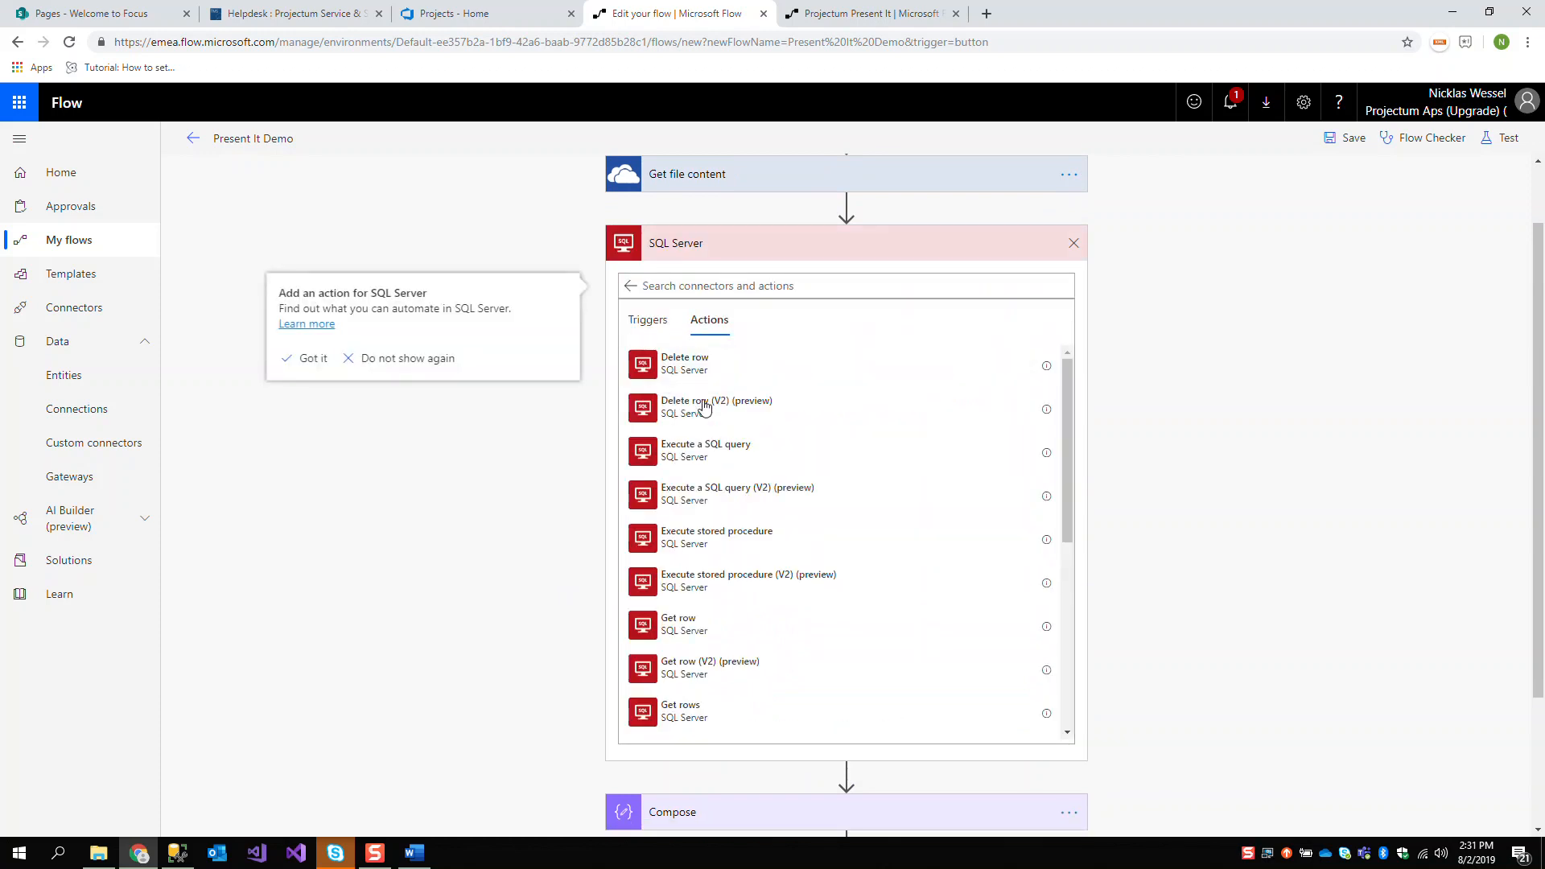
click(769, 655)
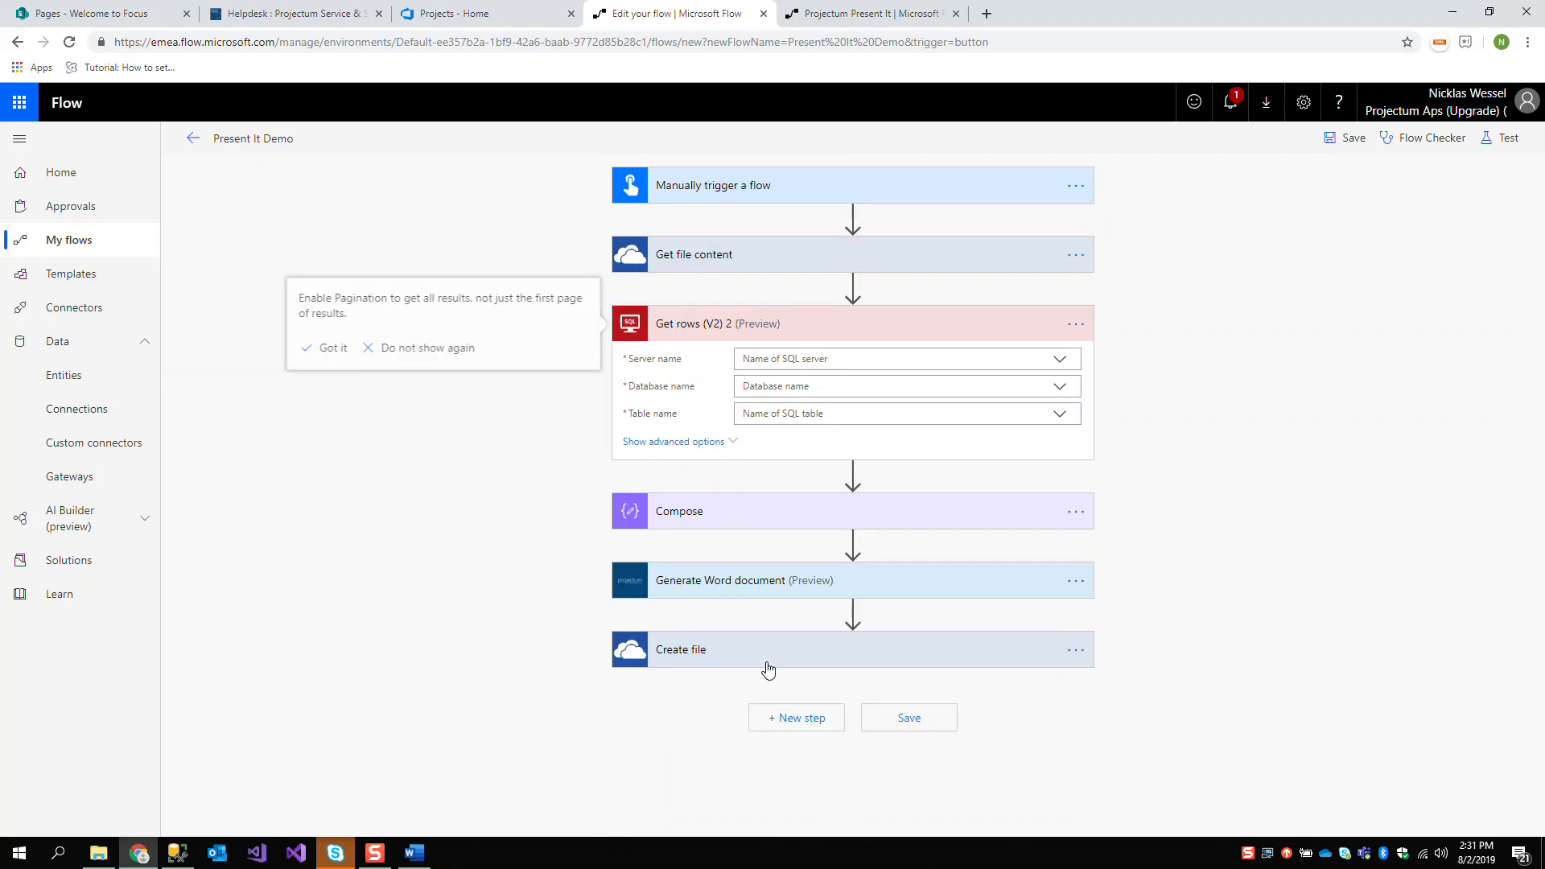
Point the Get rows action to server projectumpowerplatform.database.windows.net, database powerdb and table vPeople, and review its advanced options
click(1055, 366)
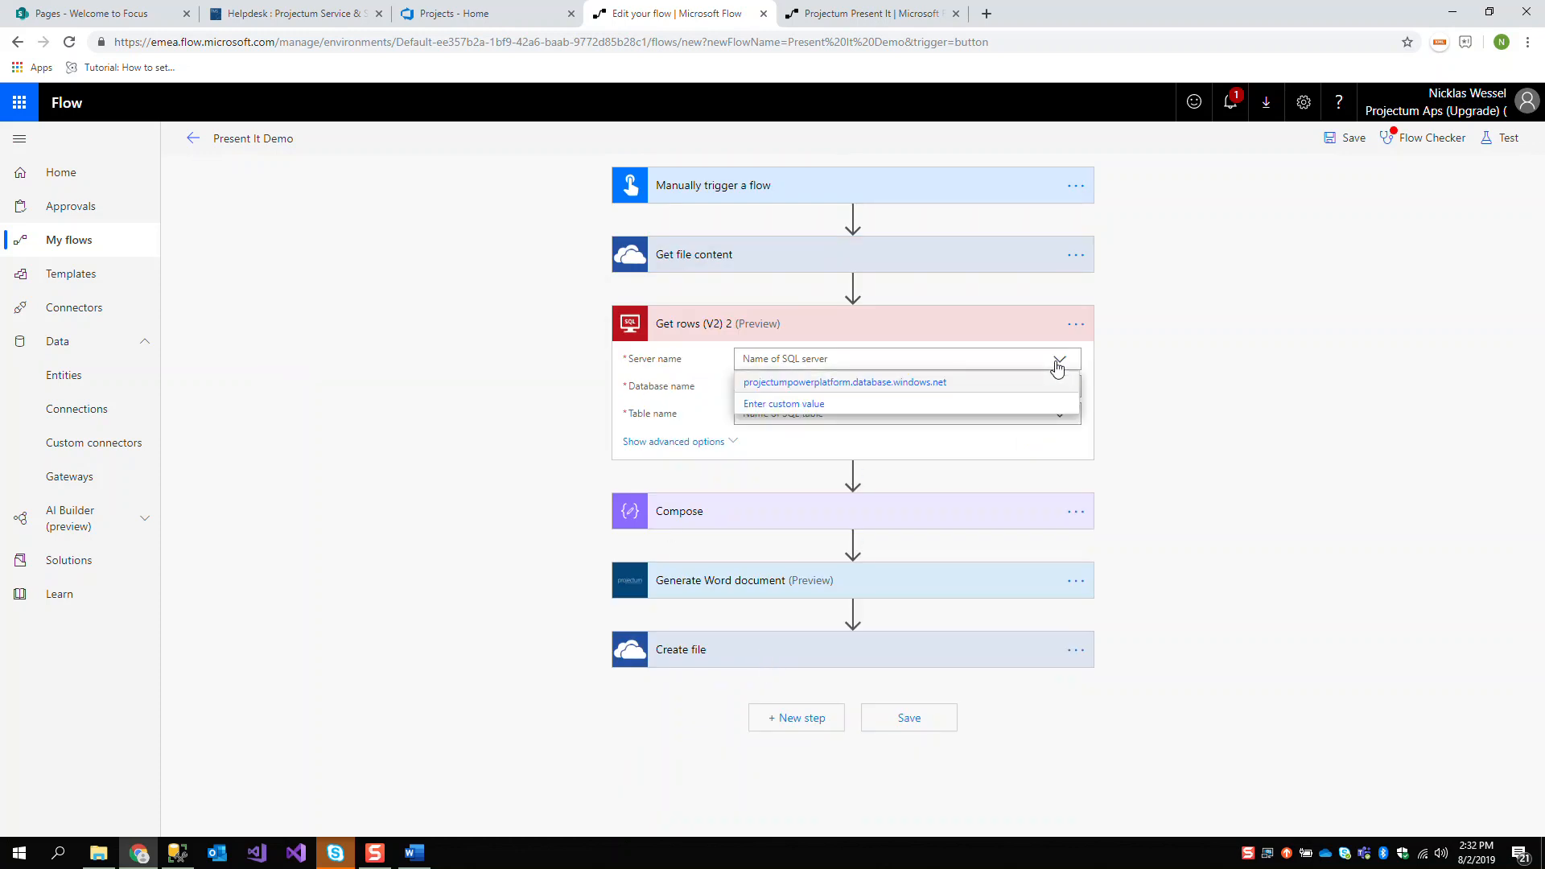
click(880, 388)
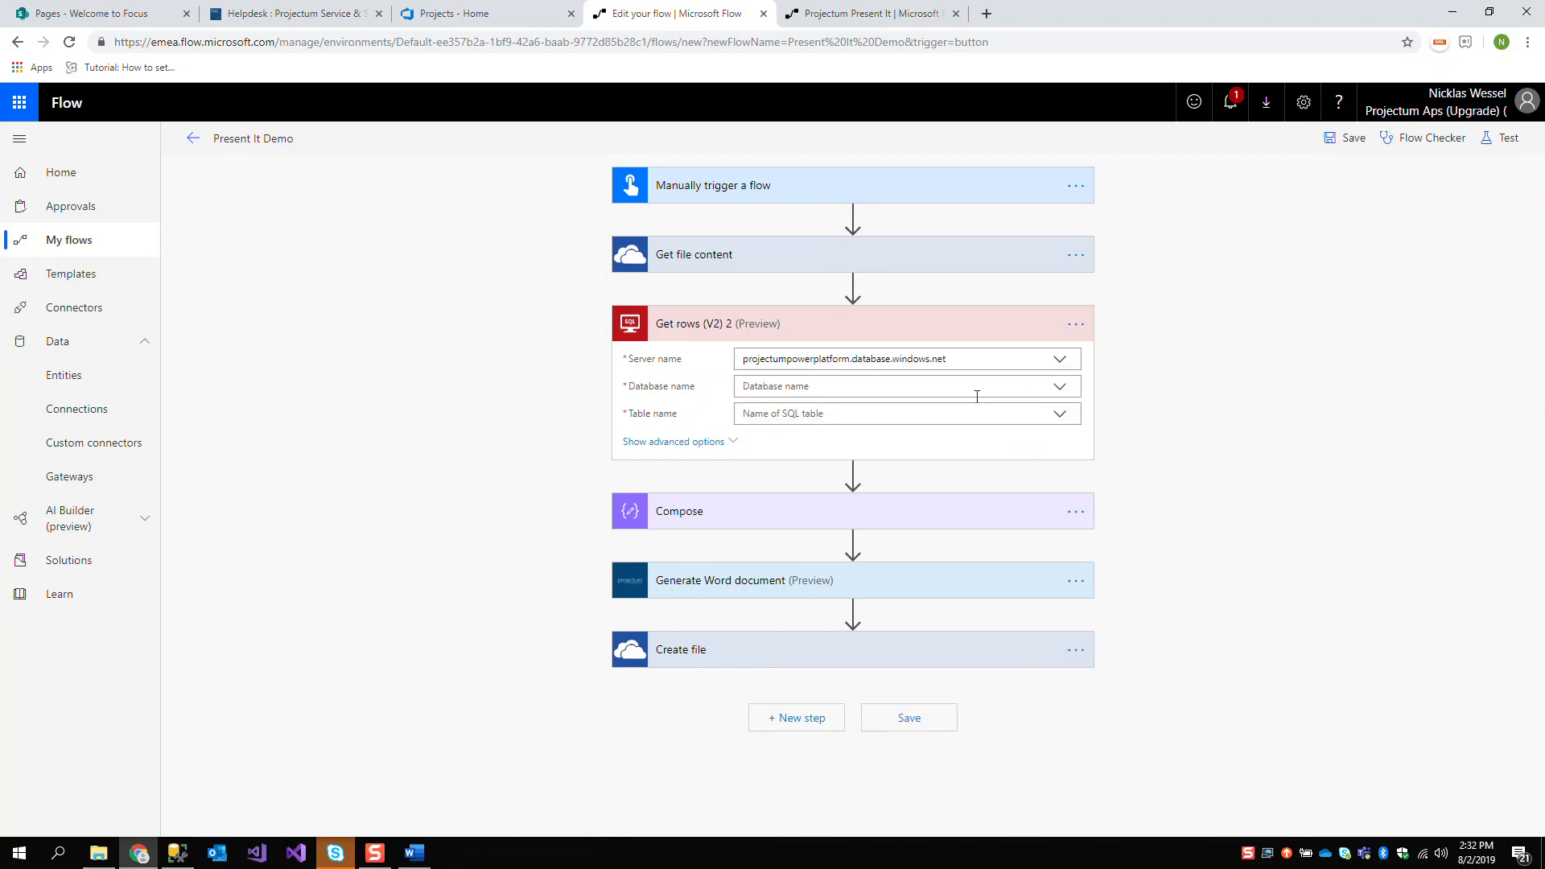
click(1058, 396)
click(862, 410)
click(1061, 415)
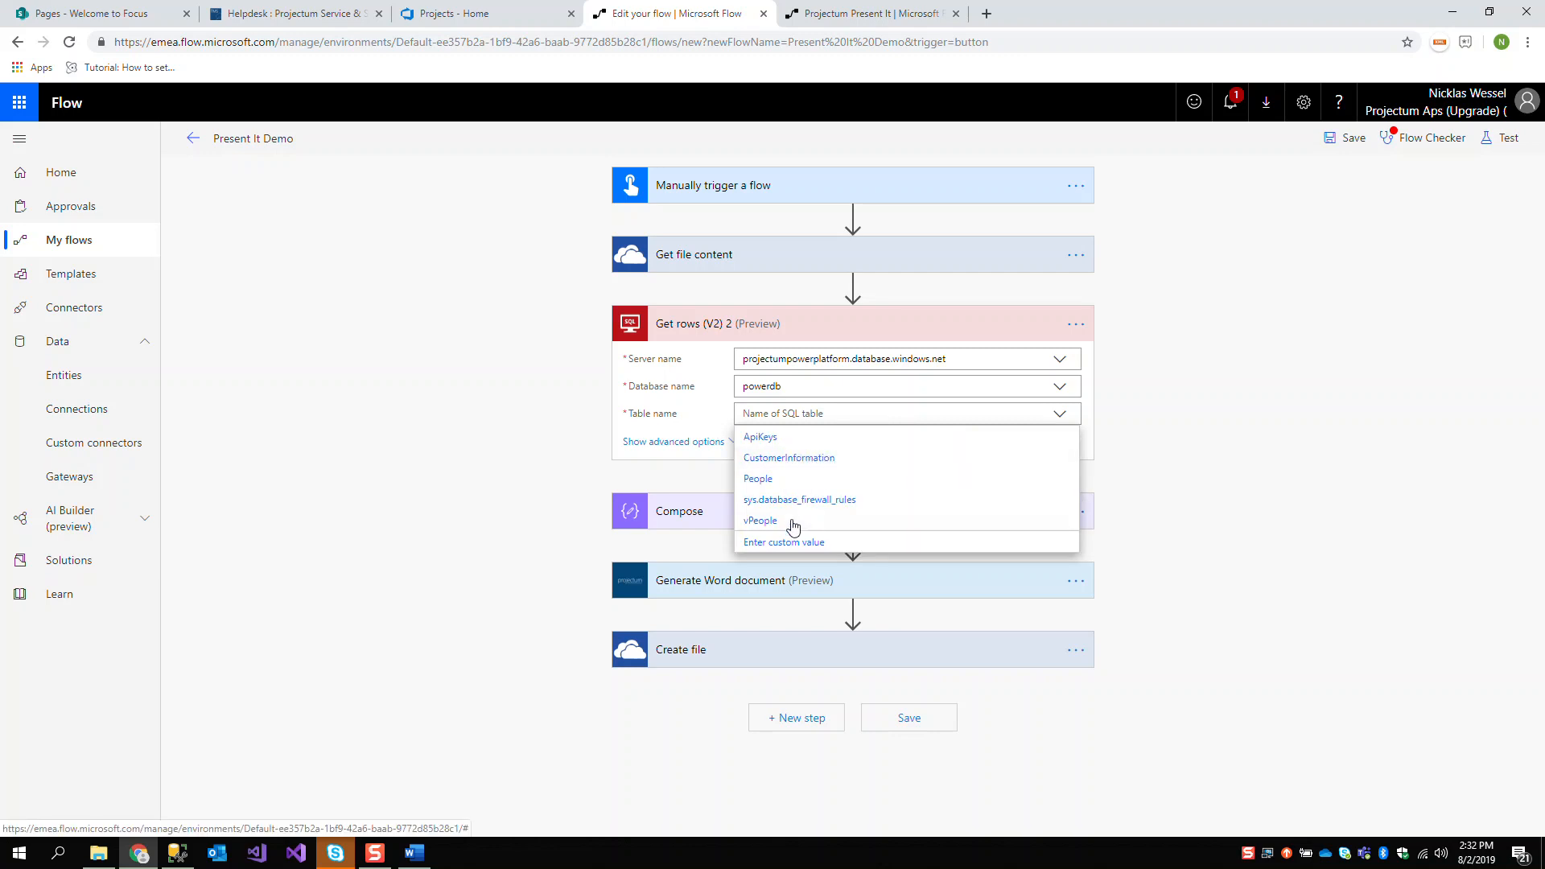
click(793, 523)
click(707, 443)
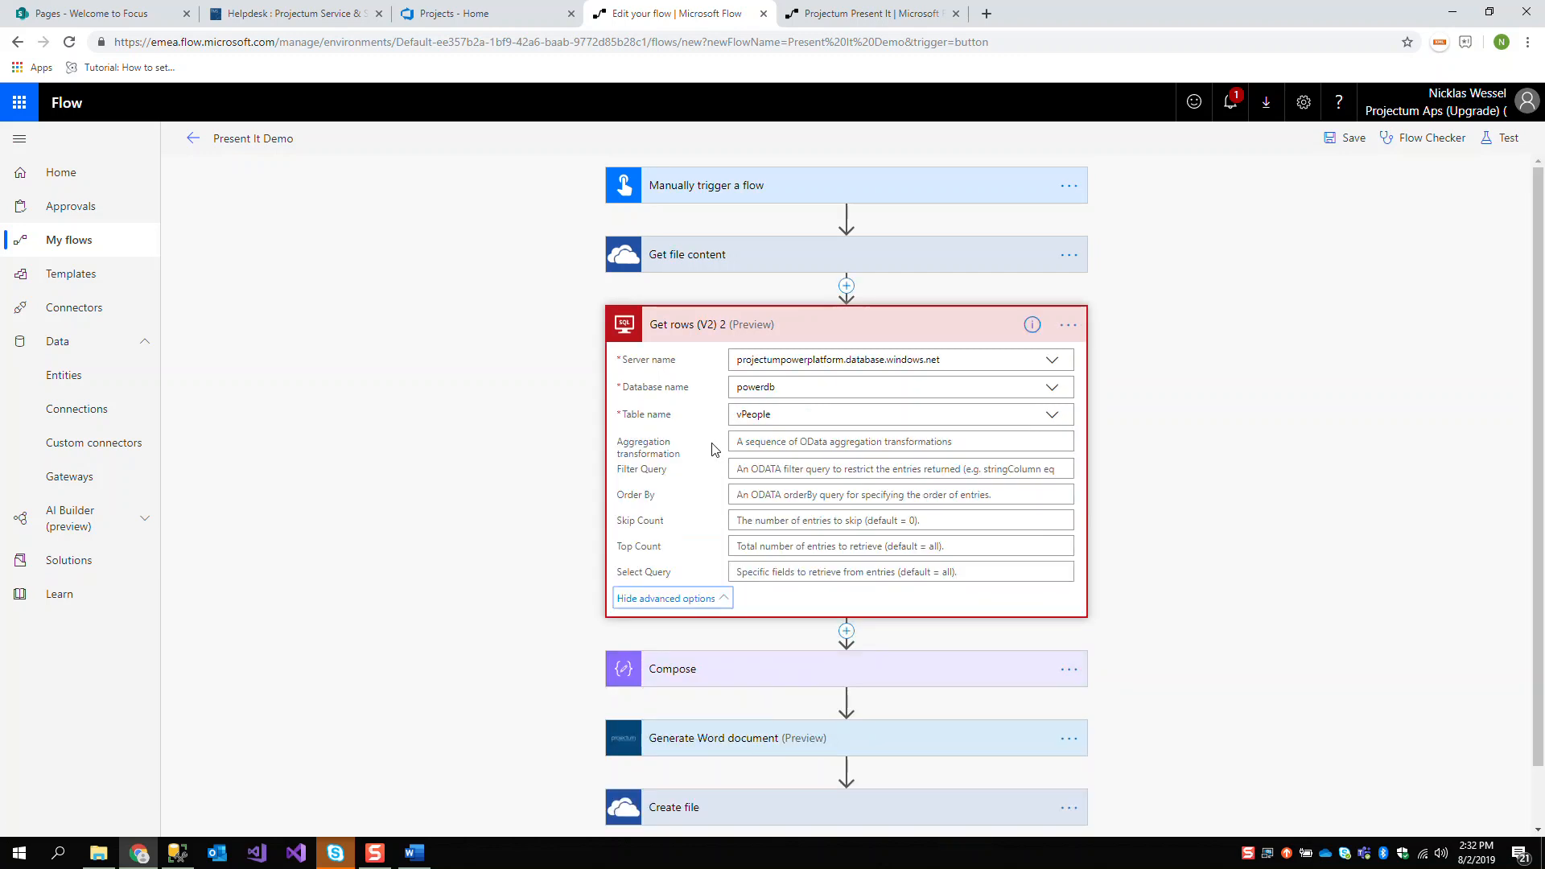
click(685, 607)
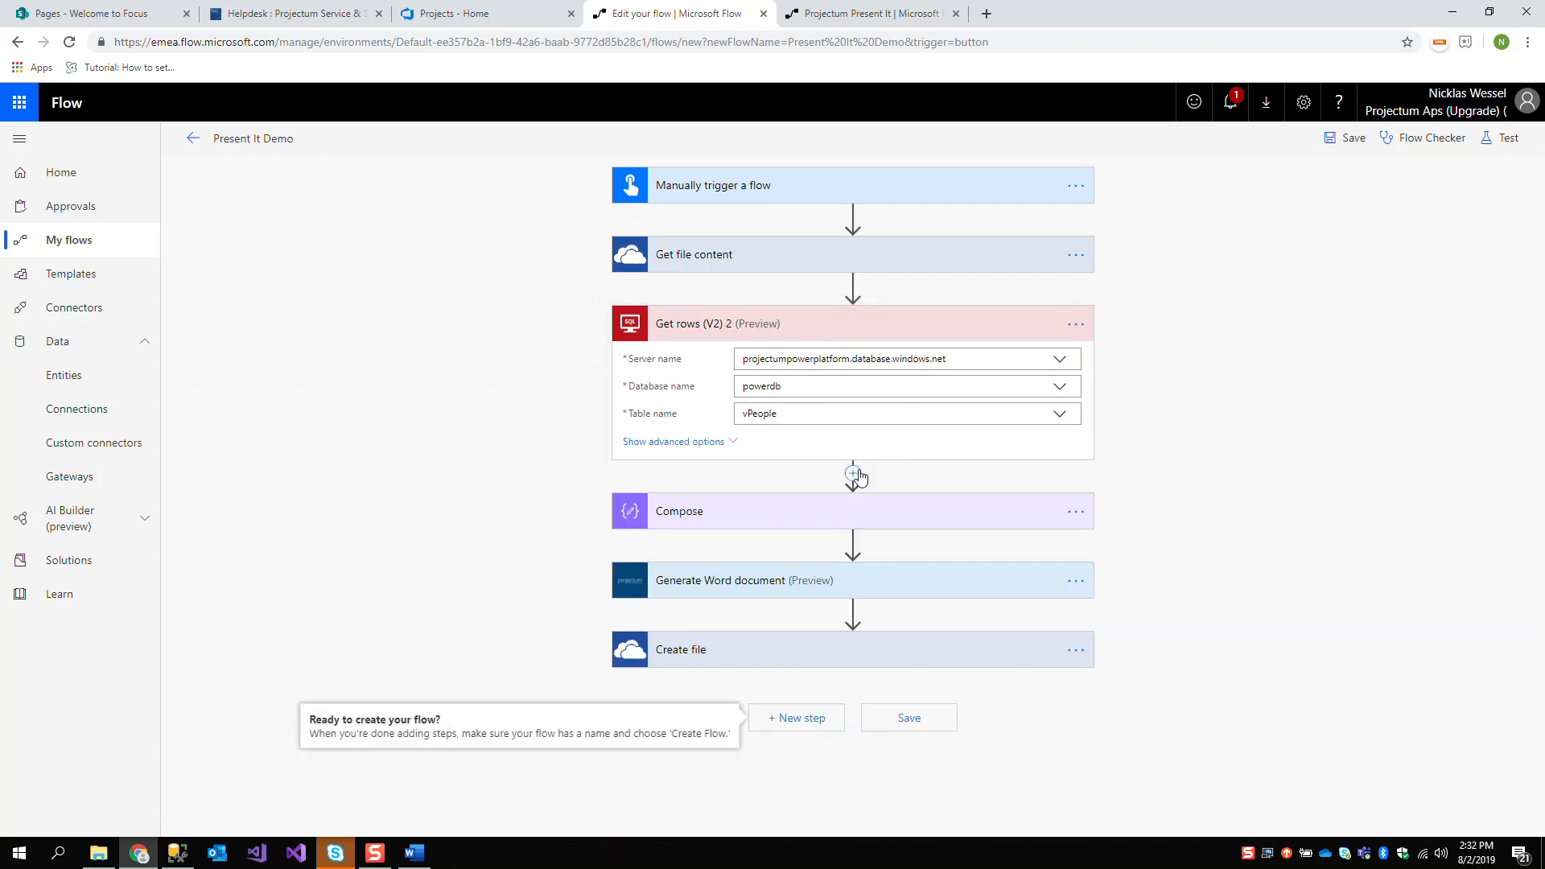
Insert a Terminate action between Get rows (V2) 2 and Compose with its status set to Succeeded
click(908, 526)
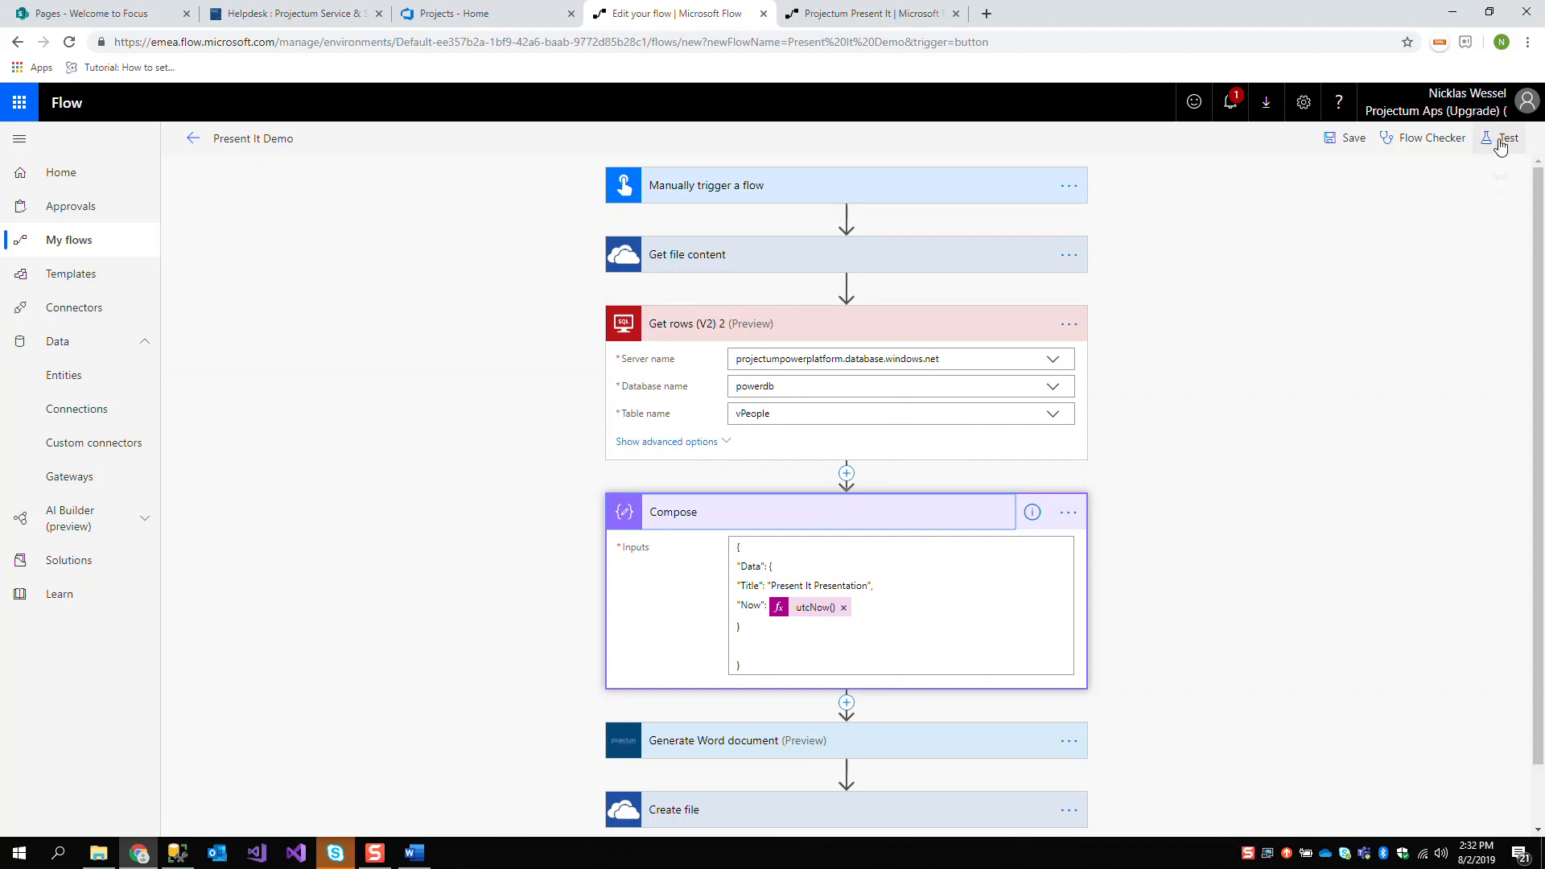
click(841, 481)
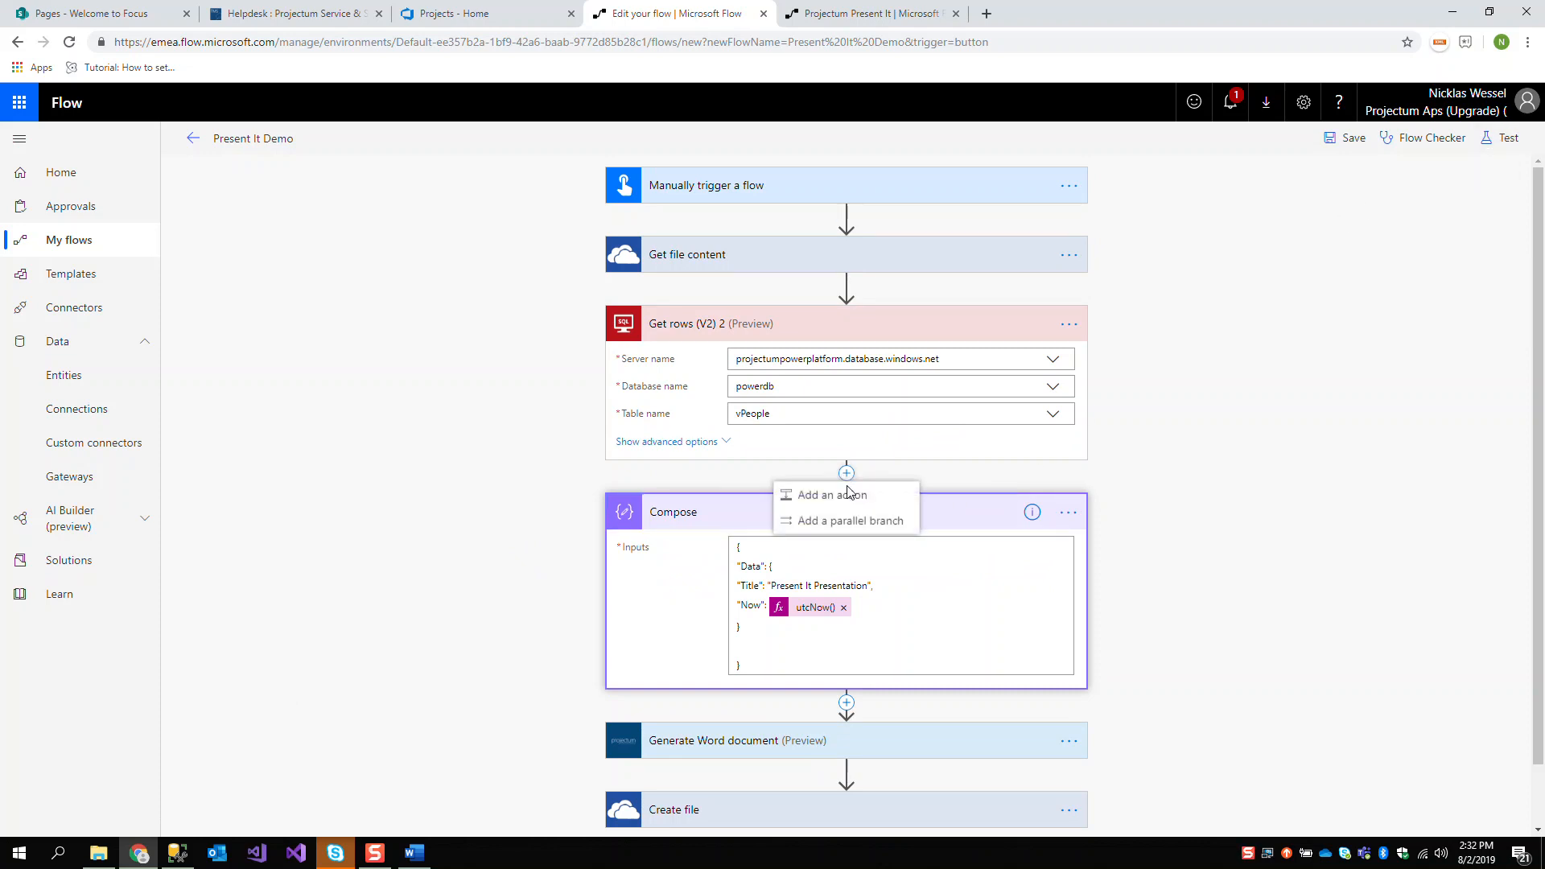
click(805, 492)
text(Termin)
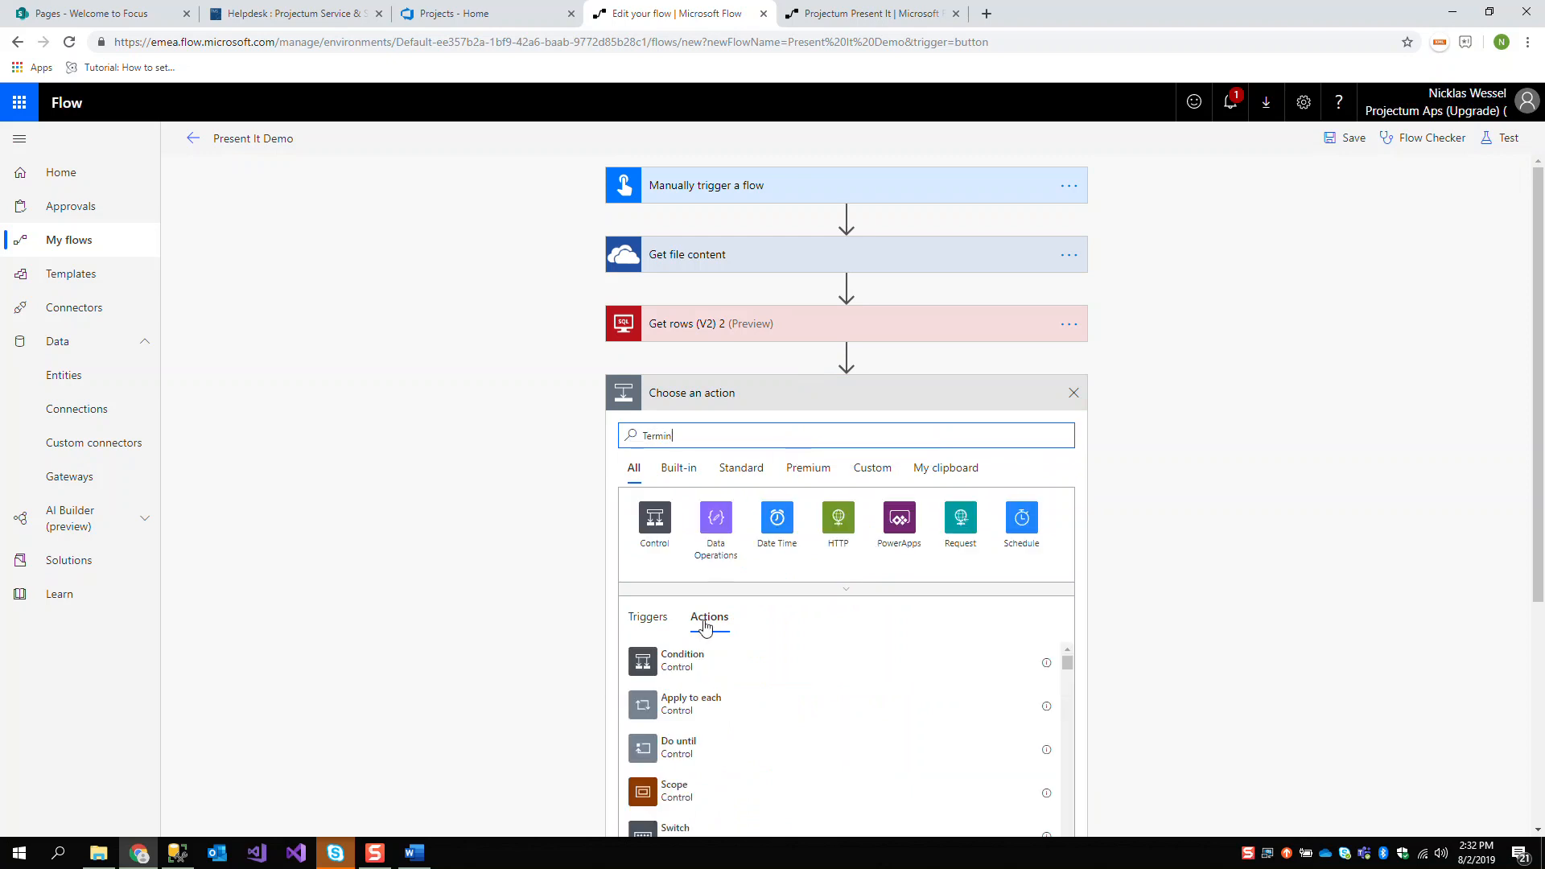
click(690, 703)
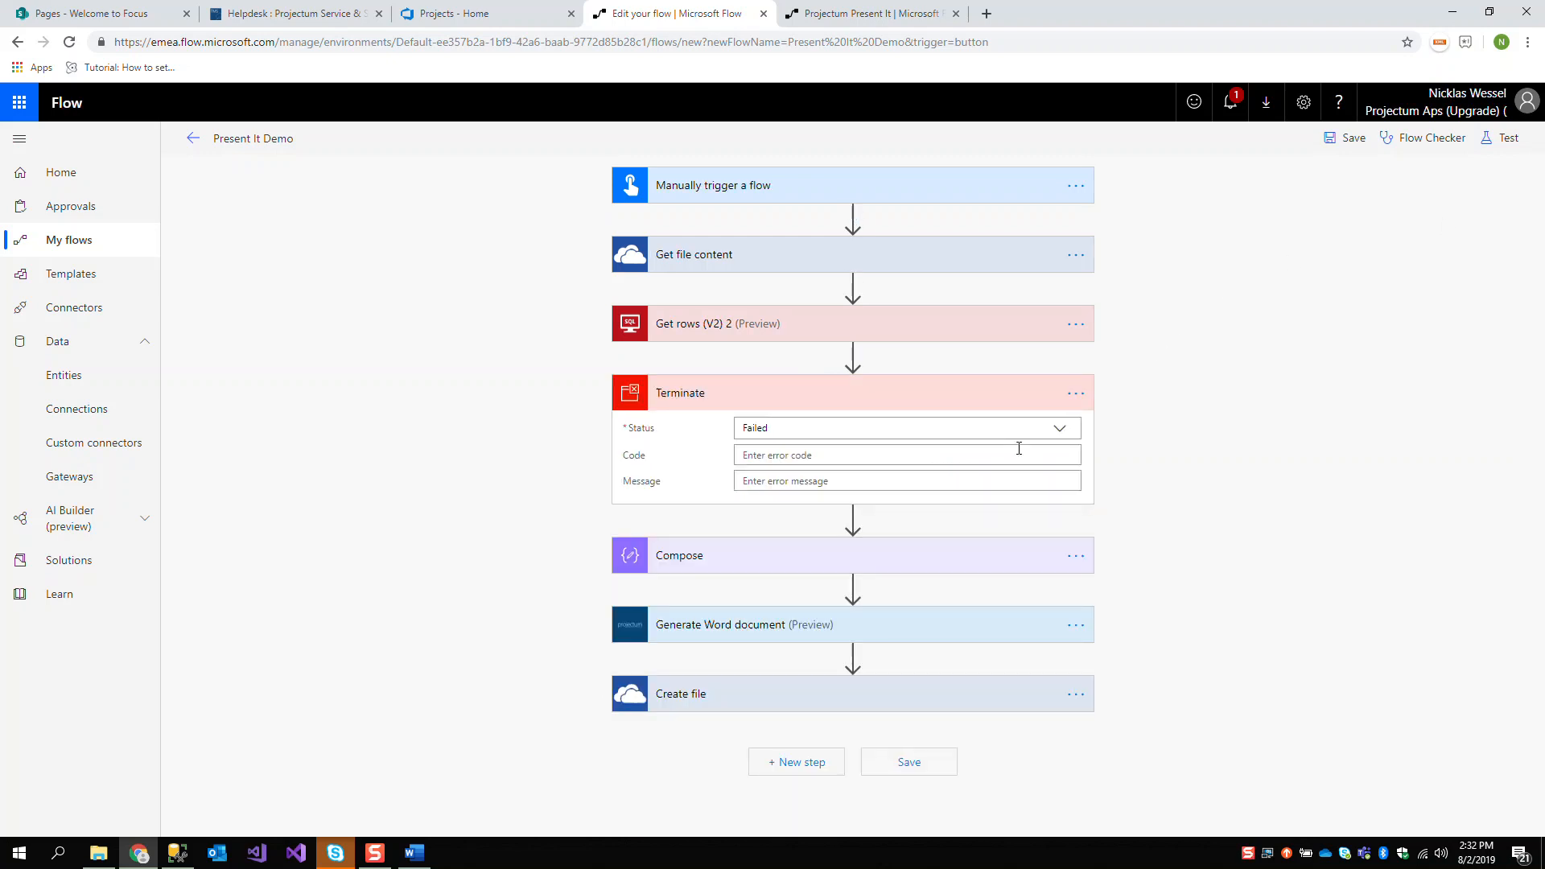
click(925, 427)
click(785, 493)
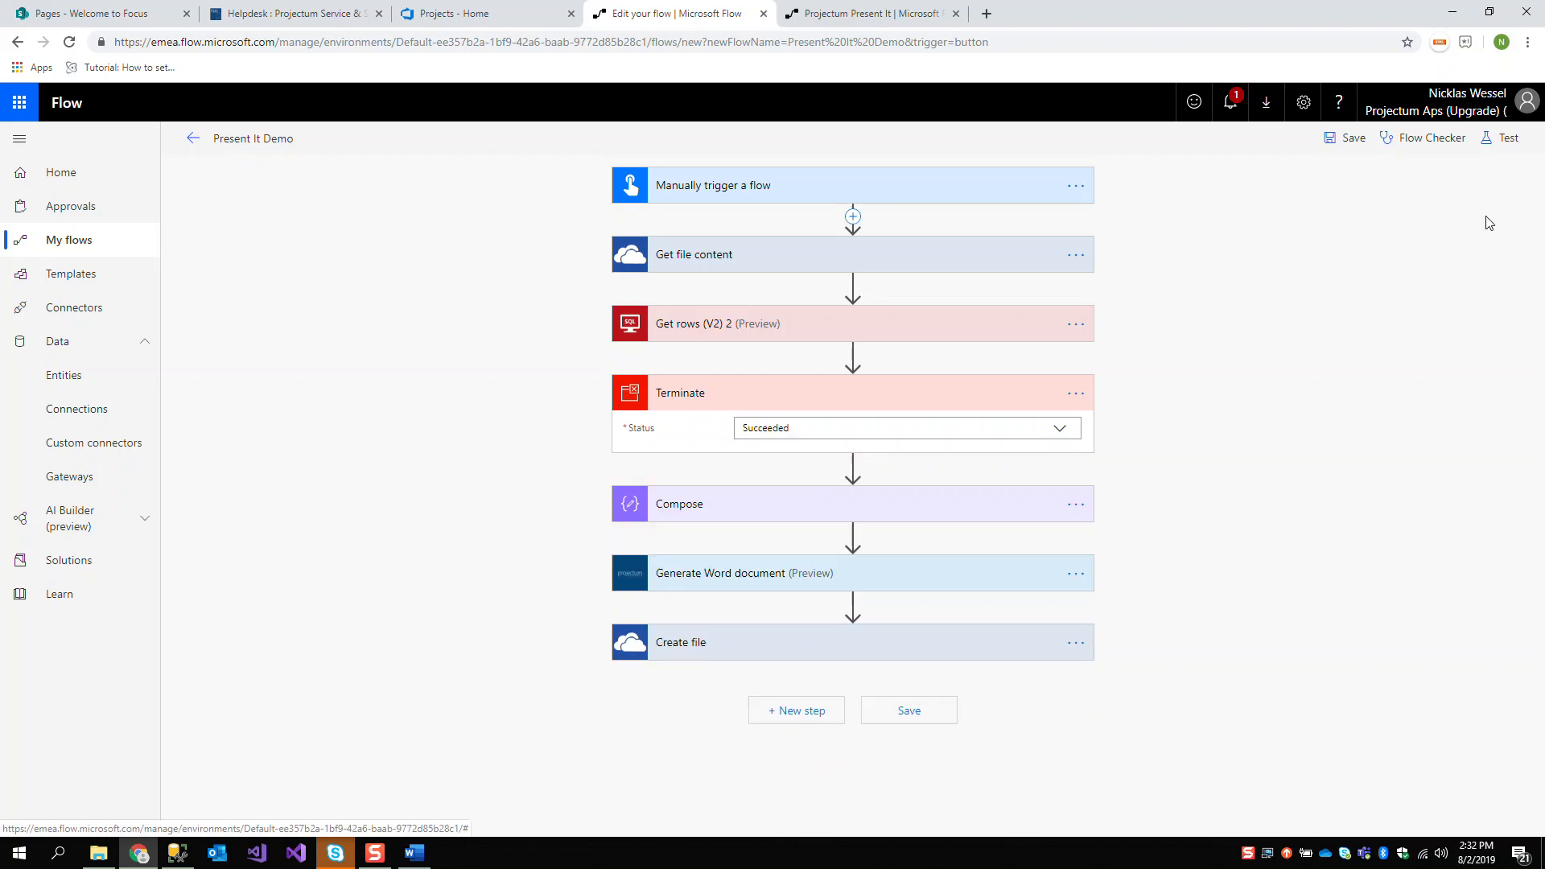
Save and test-run the Present It Demo flow, and inspect the run details of Get rows (V2) 2
click(1502, 142)
click(1402, 219)
click(1337, 235)
click(1329, 267)
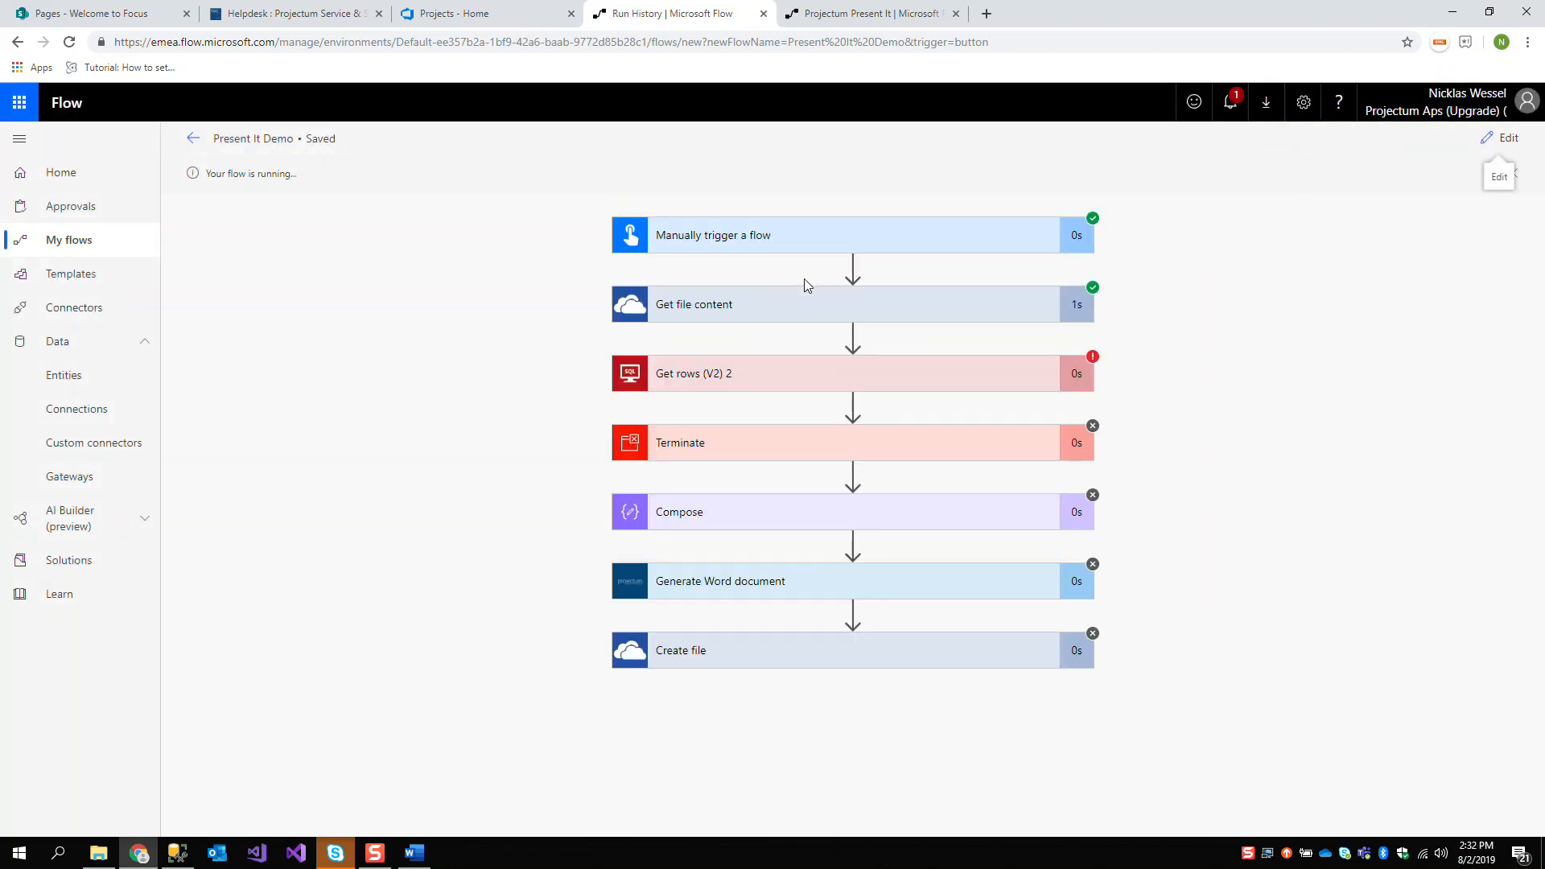
click(816, 390)
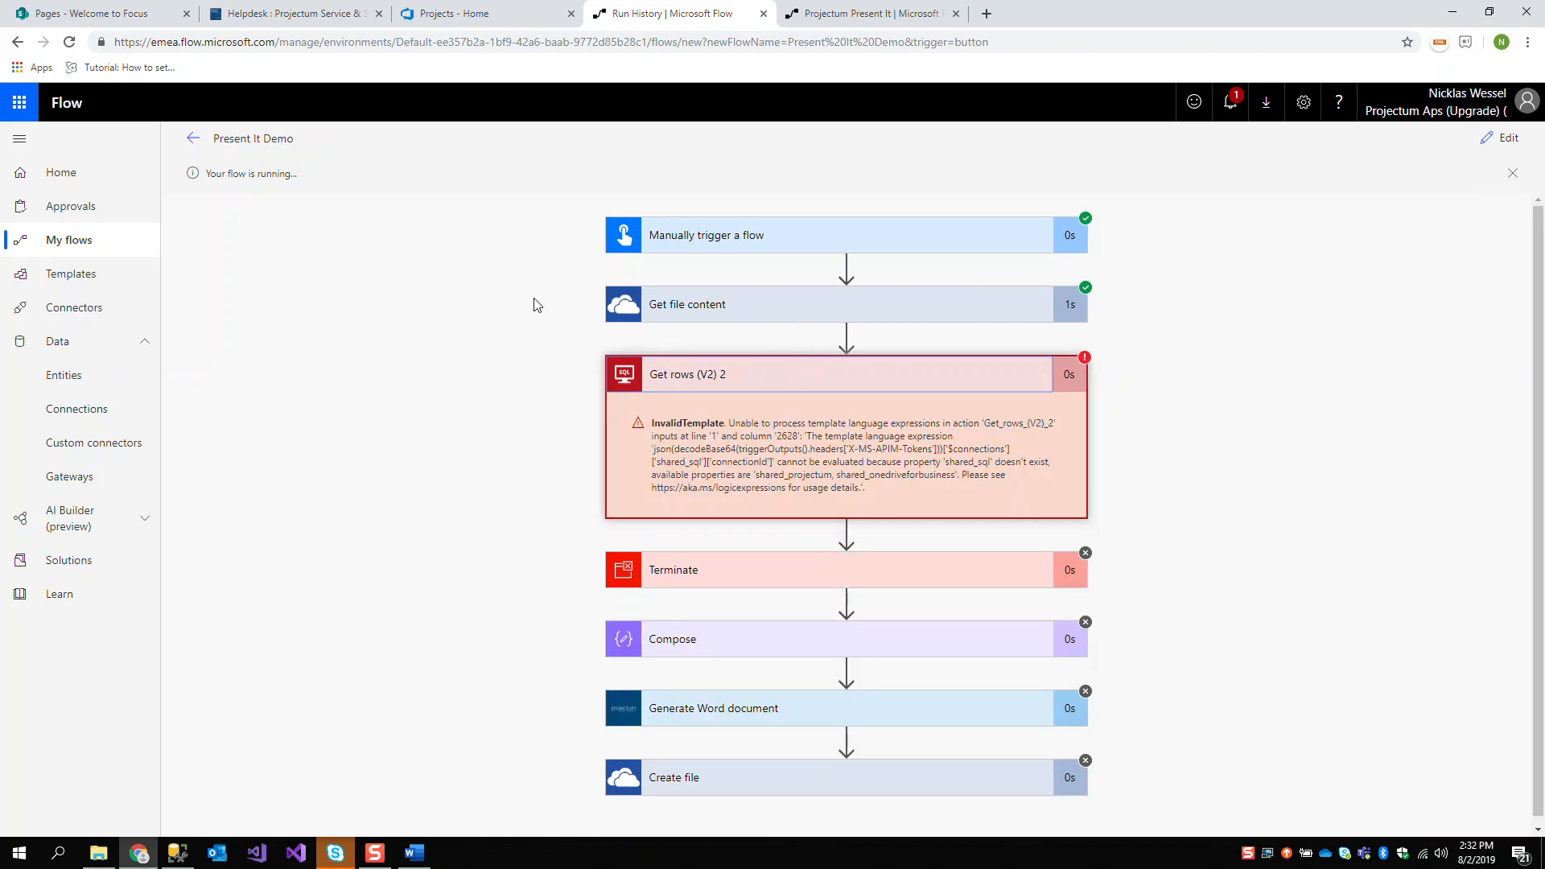
click(194, 149)
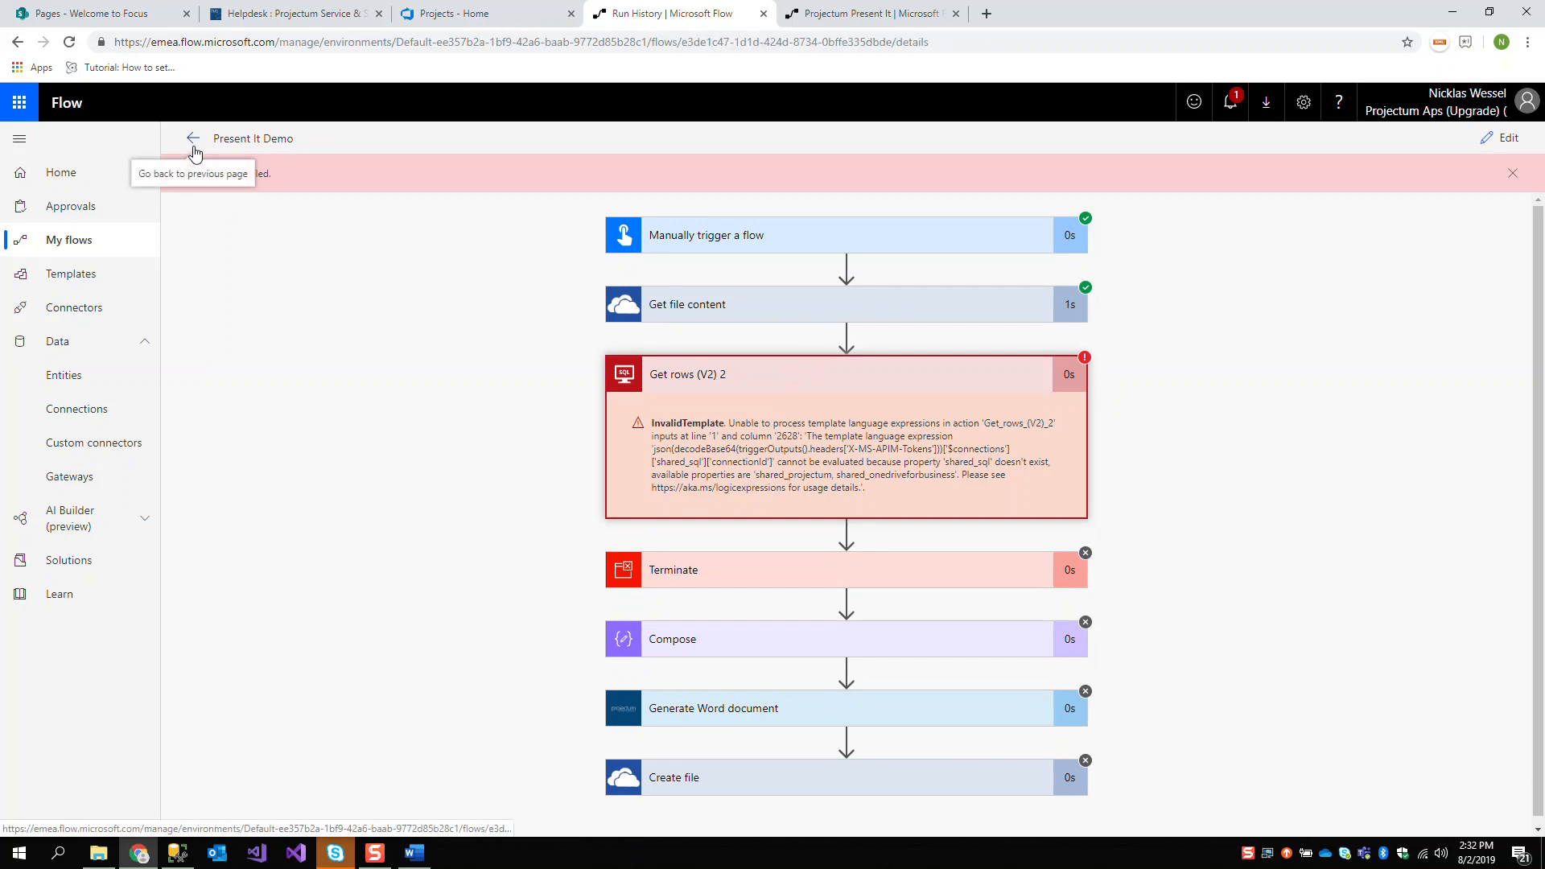
Save a copy of the Present It Demo flow under the name Copy of - Present It Demo
click(321, 148)
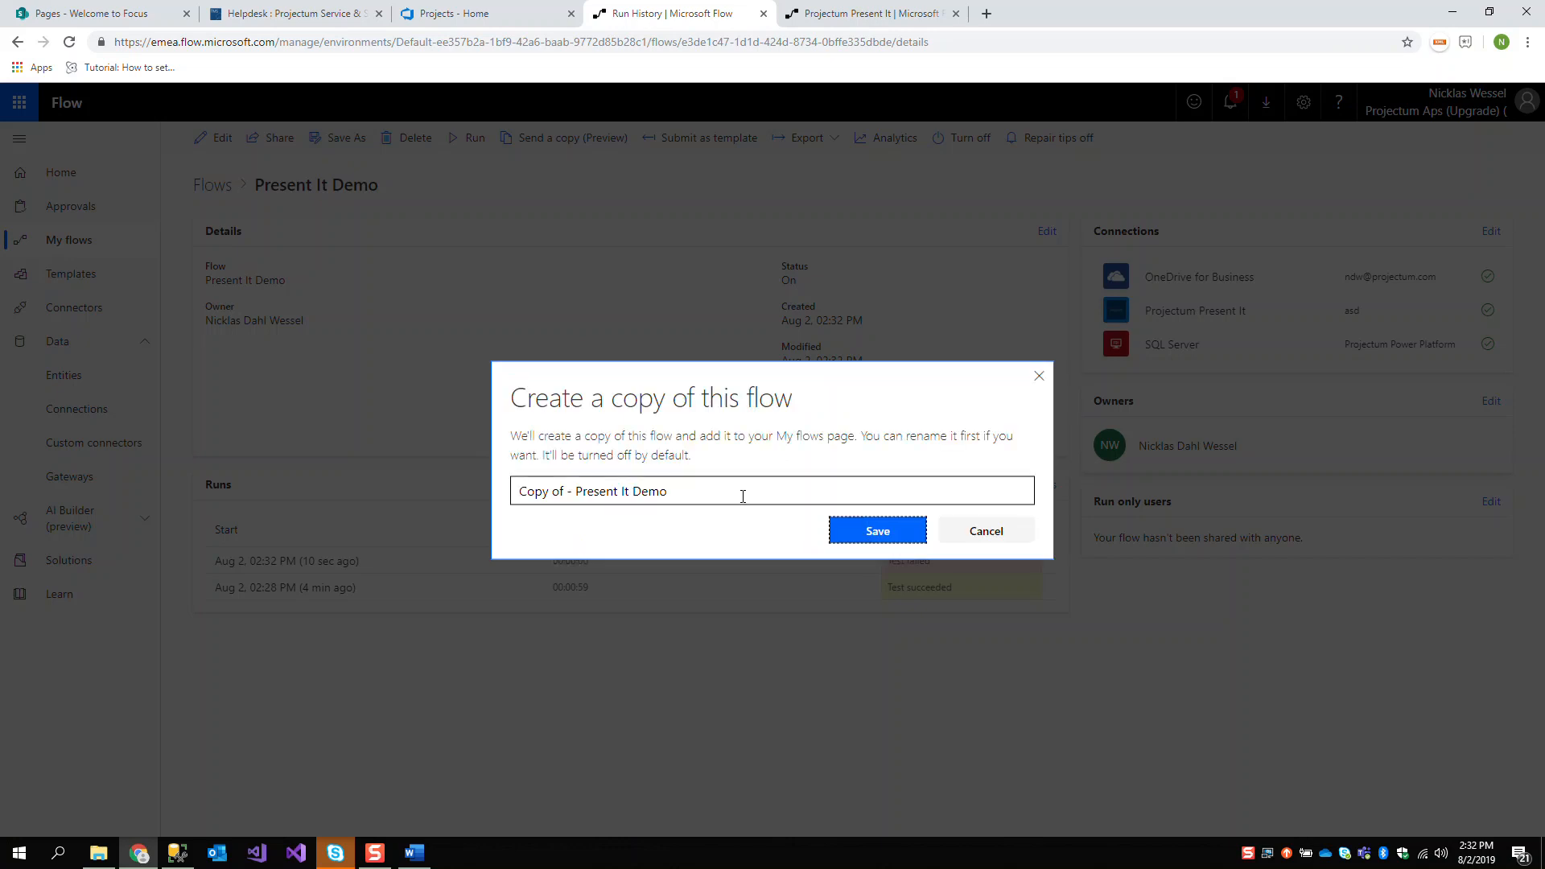
click(890, 535)
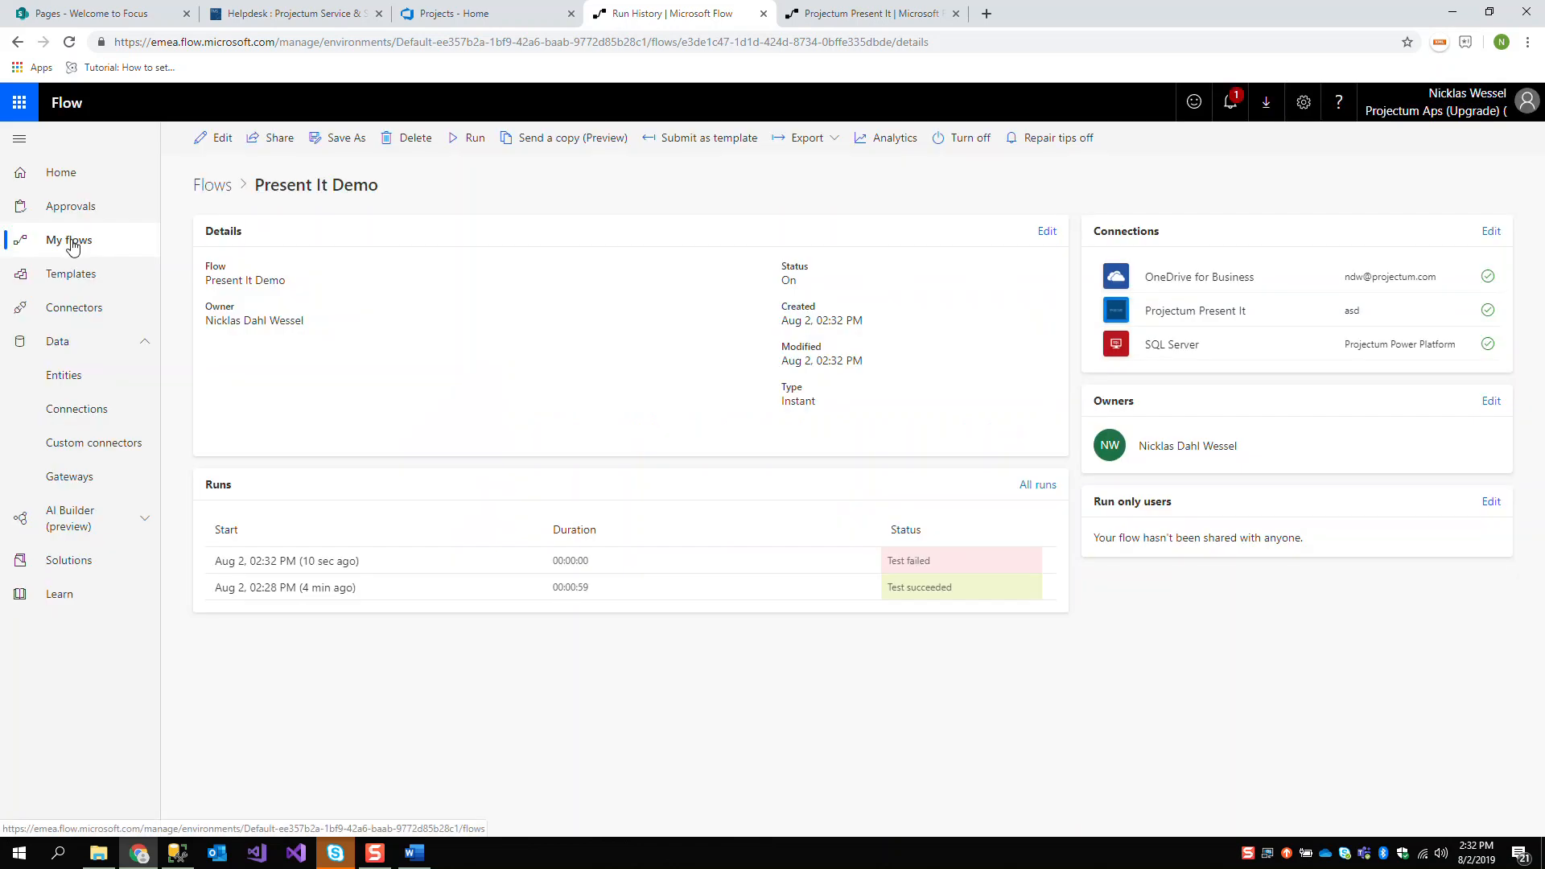
click(70, 239)
Turn on the Copy of - Present It Demo flow and open it for editing
mouse_move(390, 328)
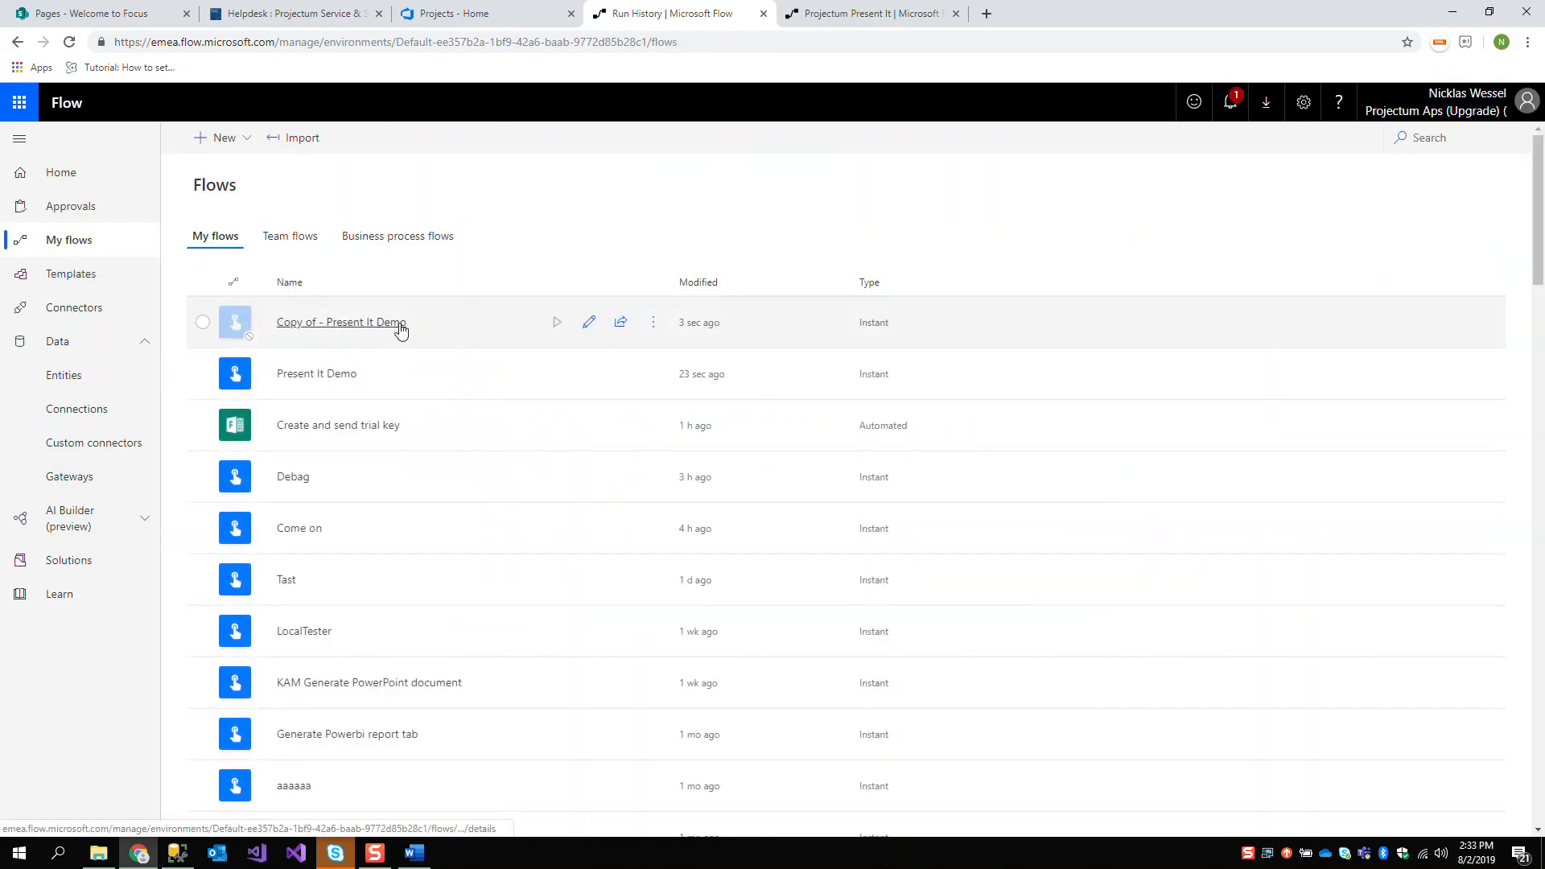
click(587, 330)
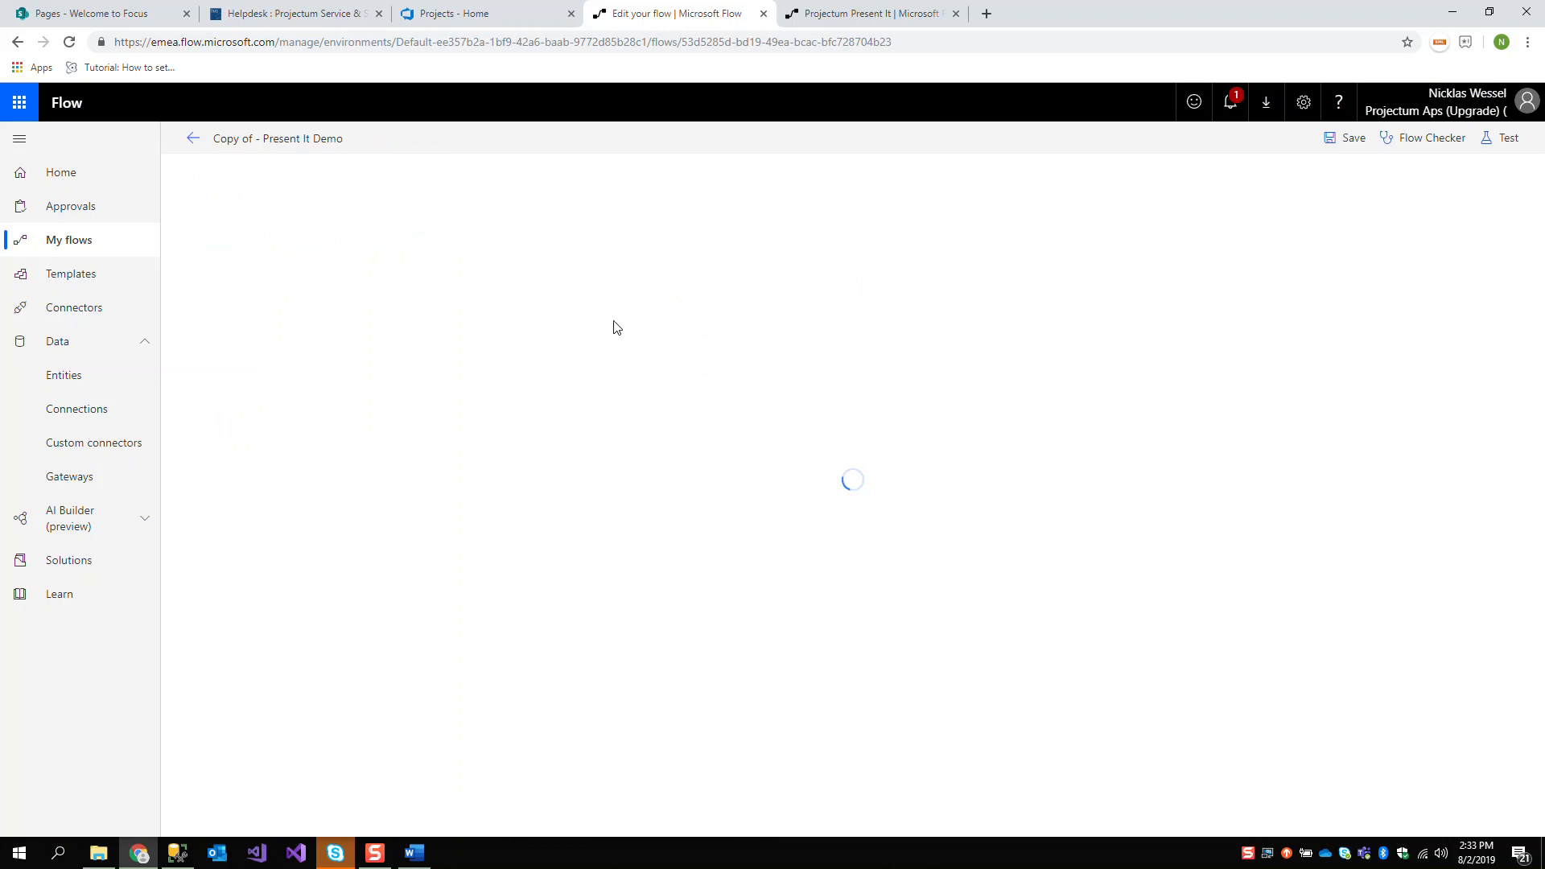
click(195, 139)
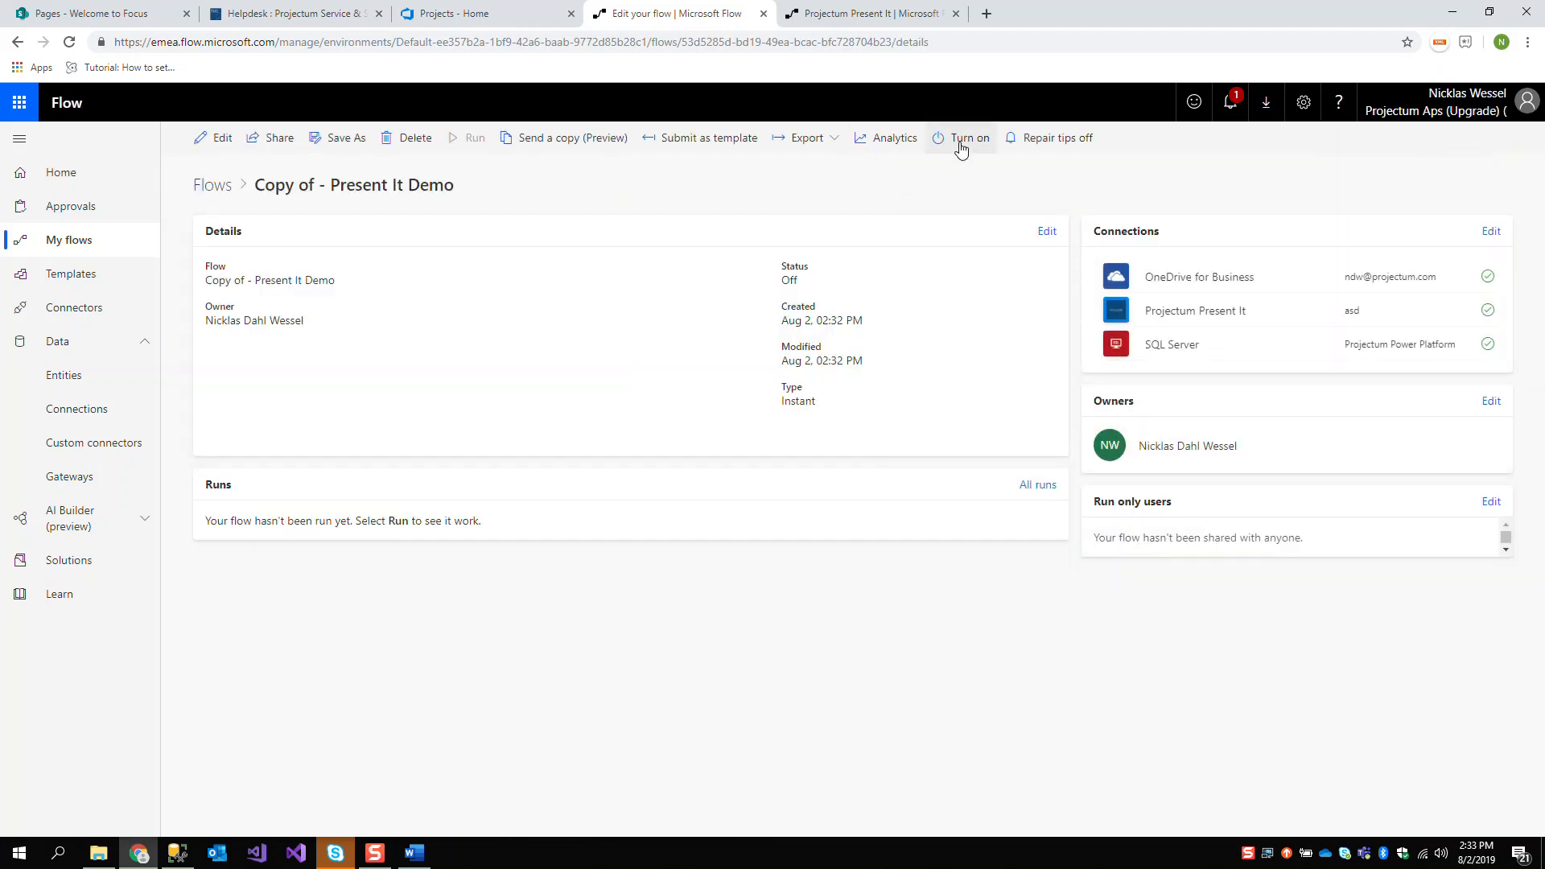
click(219, 140)
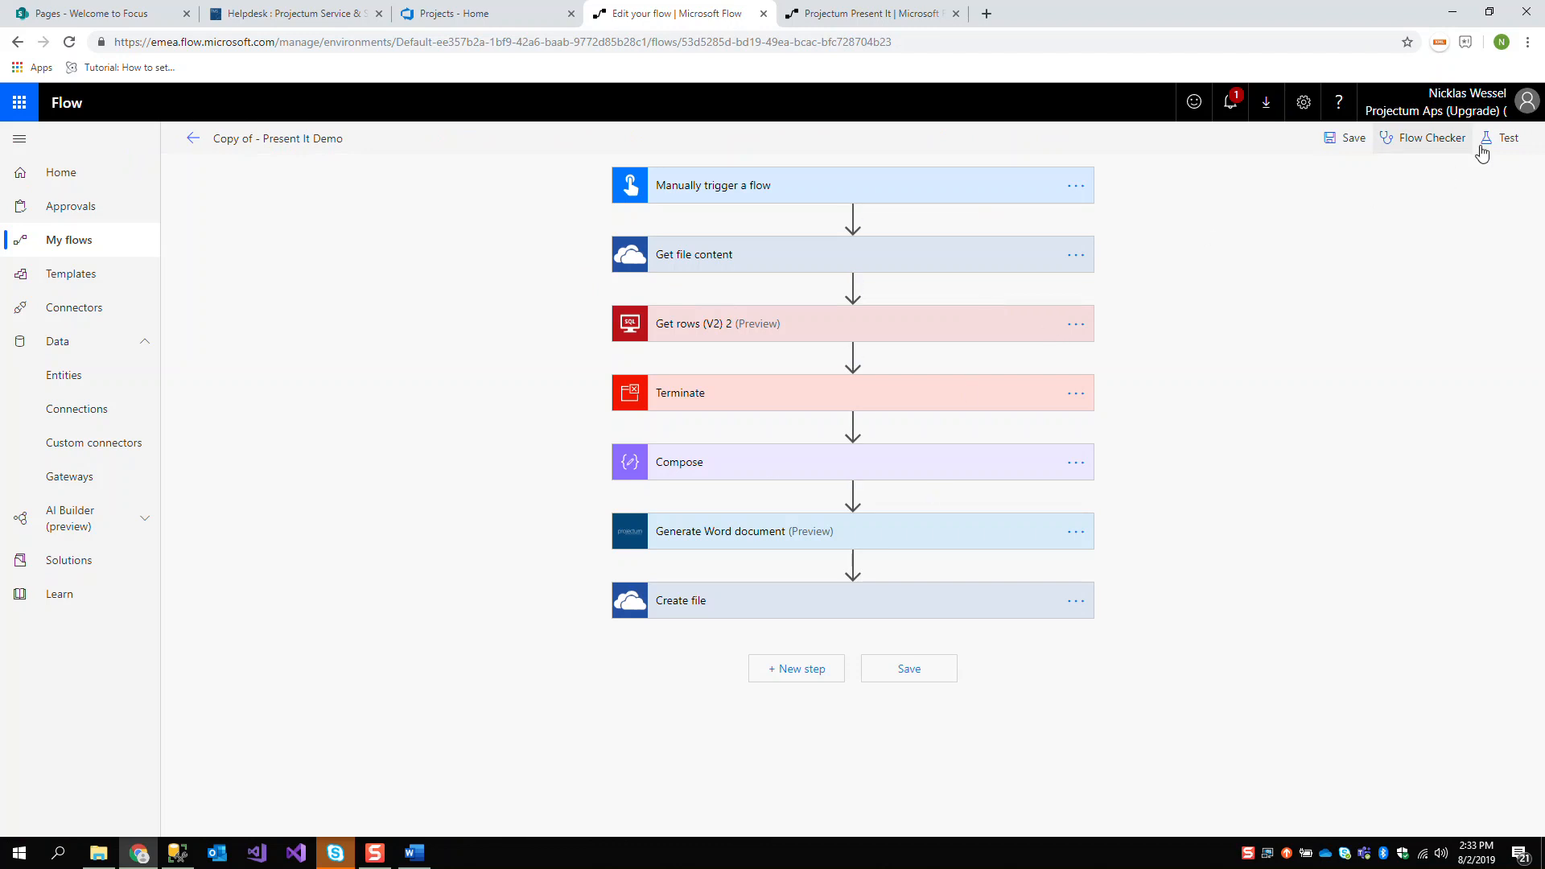
Test-run the copied flow by performing the trigger action manually, using its existing connections
click(1370, 182)
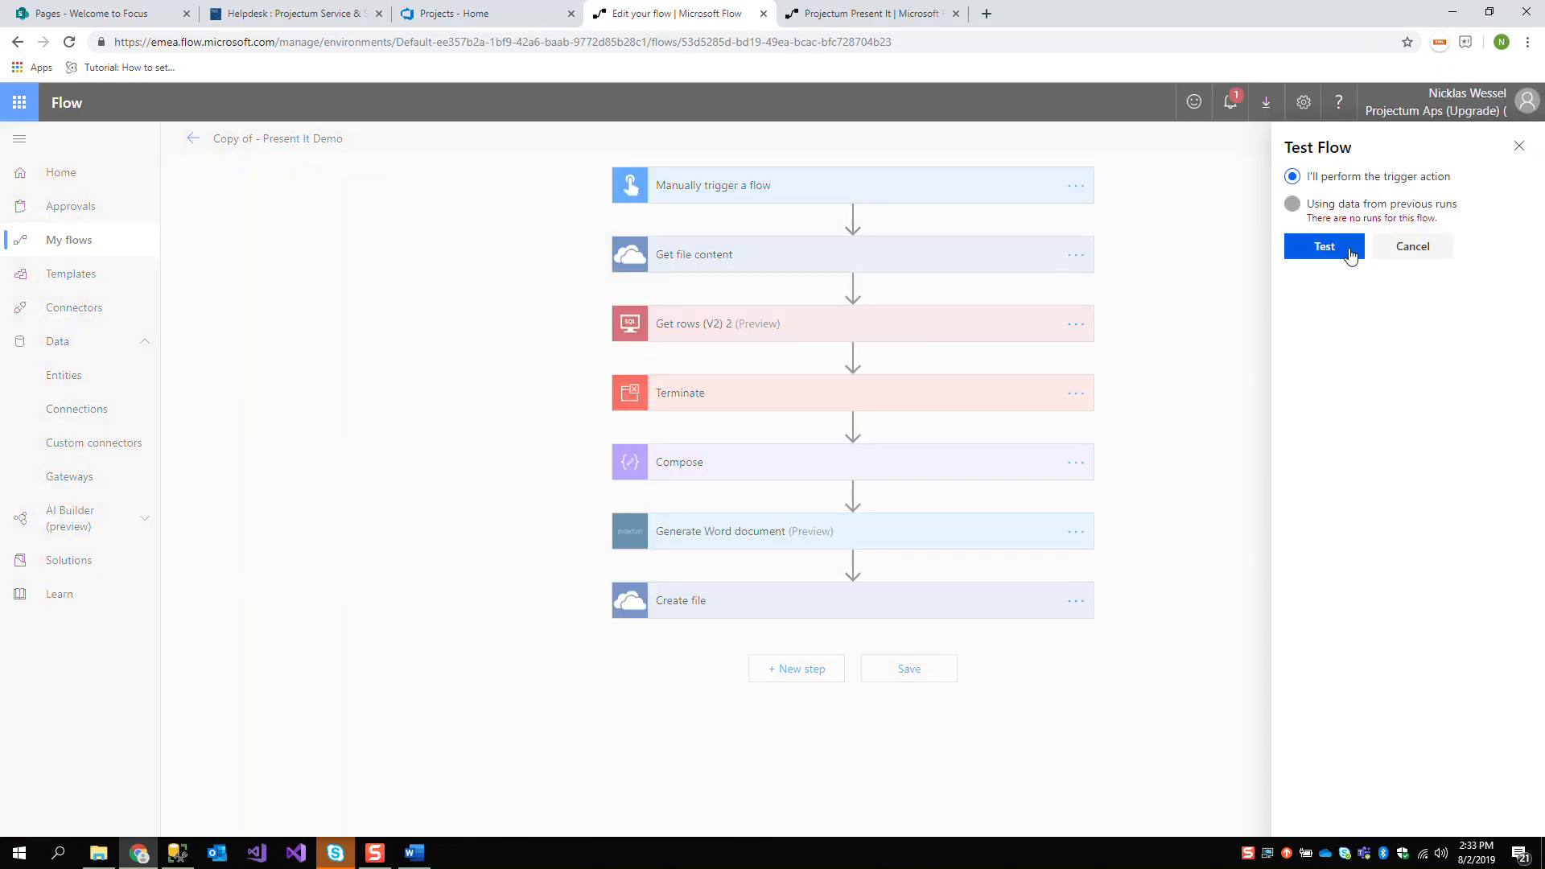
click(1324, 247)
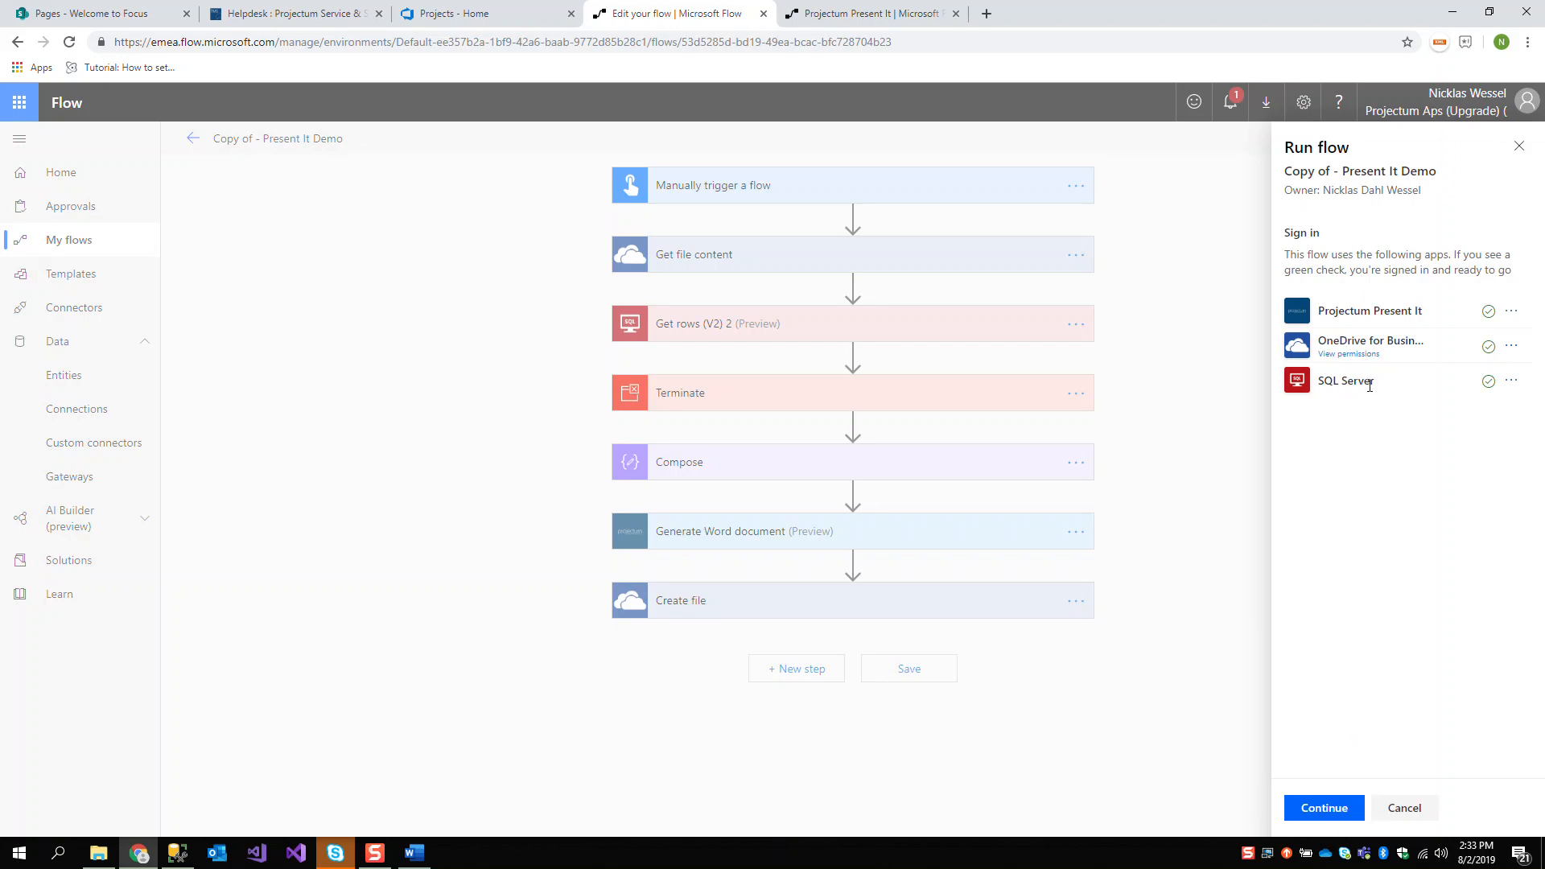
click(1355, 808)
click(1324, 809)
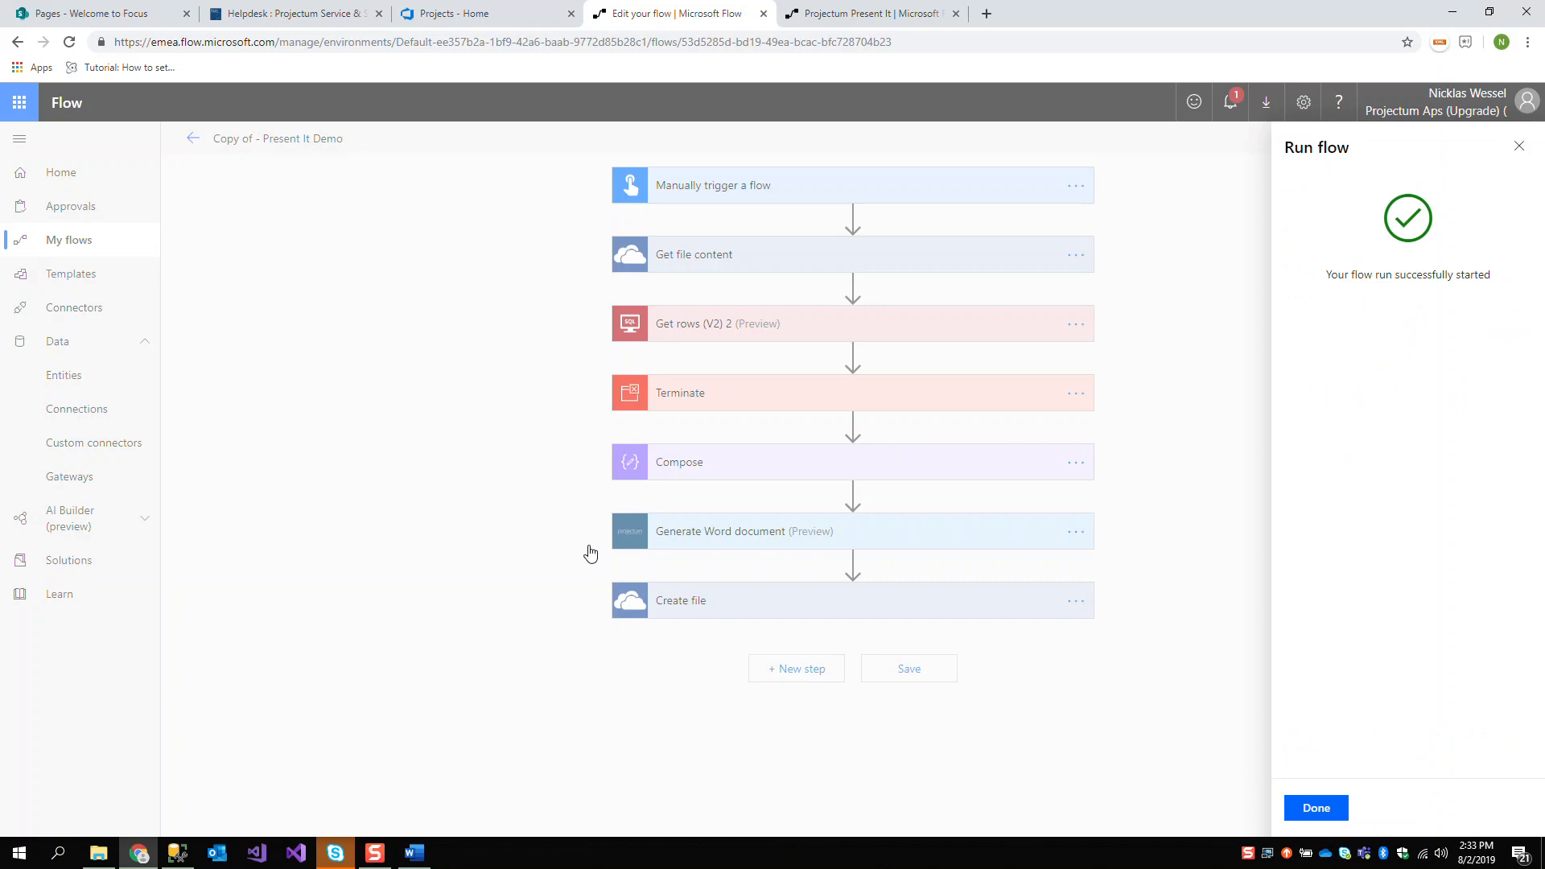
click(1326, 799)
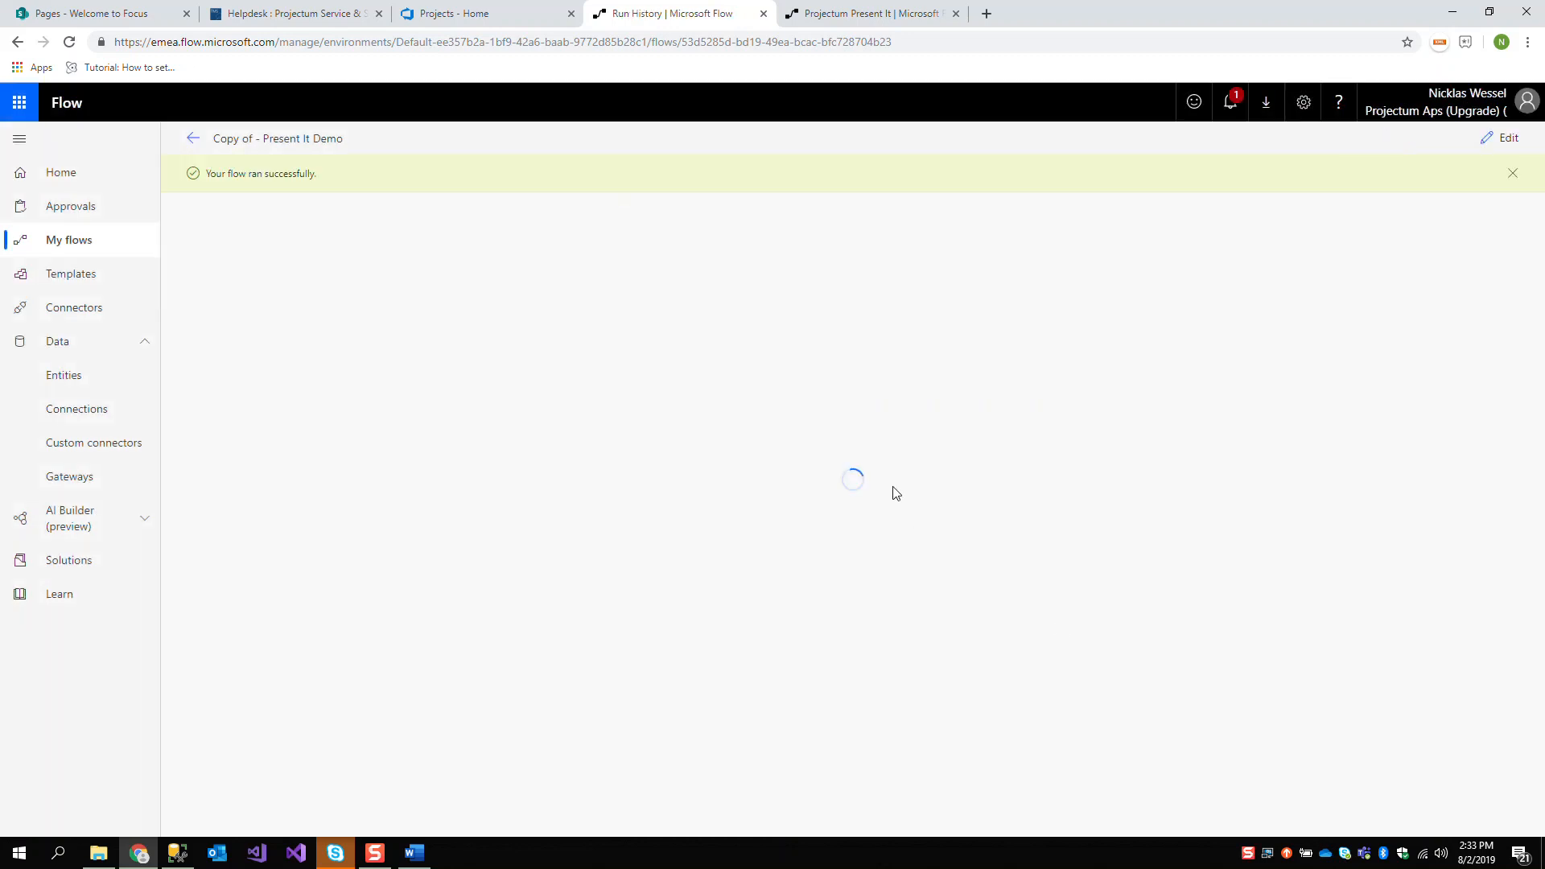
Examine the Get rows (V2) 2 run outputs, especially the value array in the body
click(946, 398)
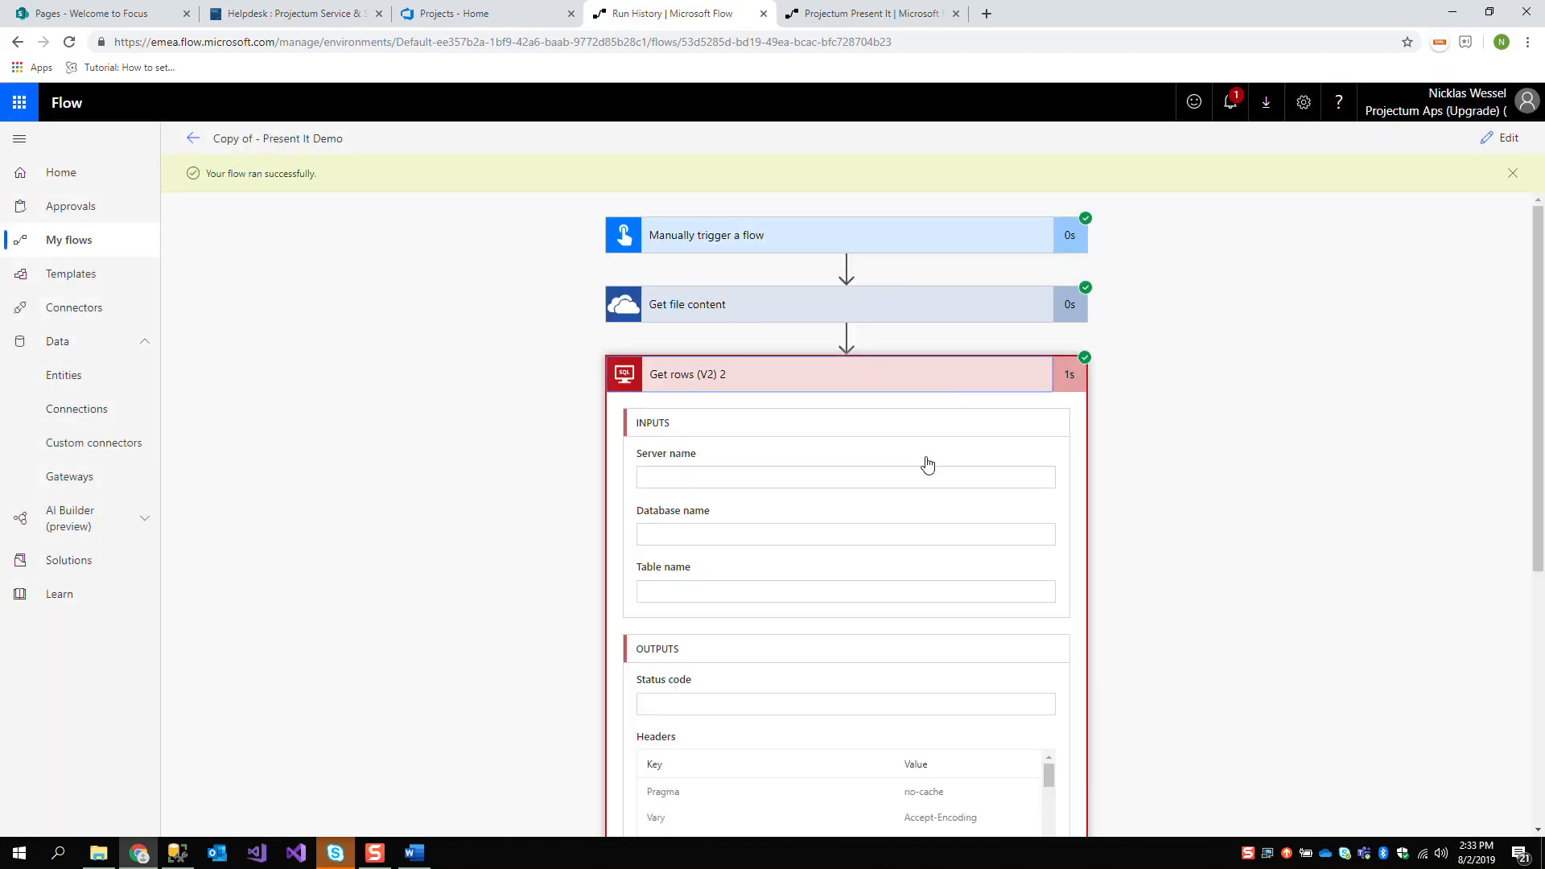
scroll(590, 554, down, 5)
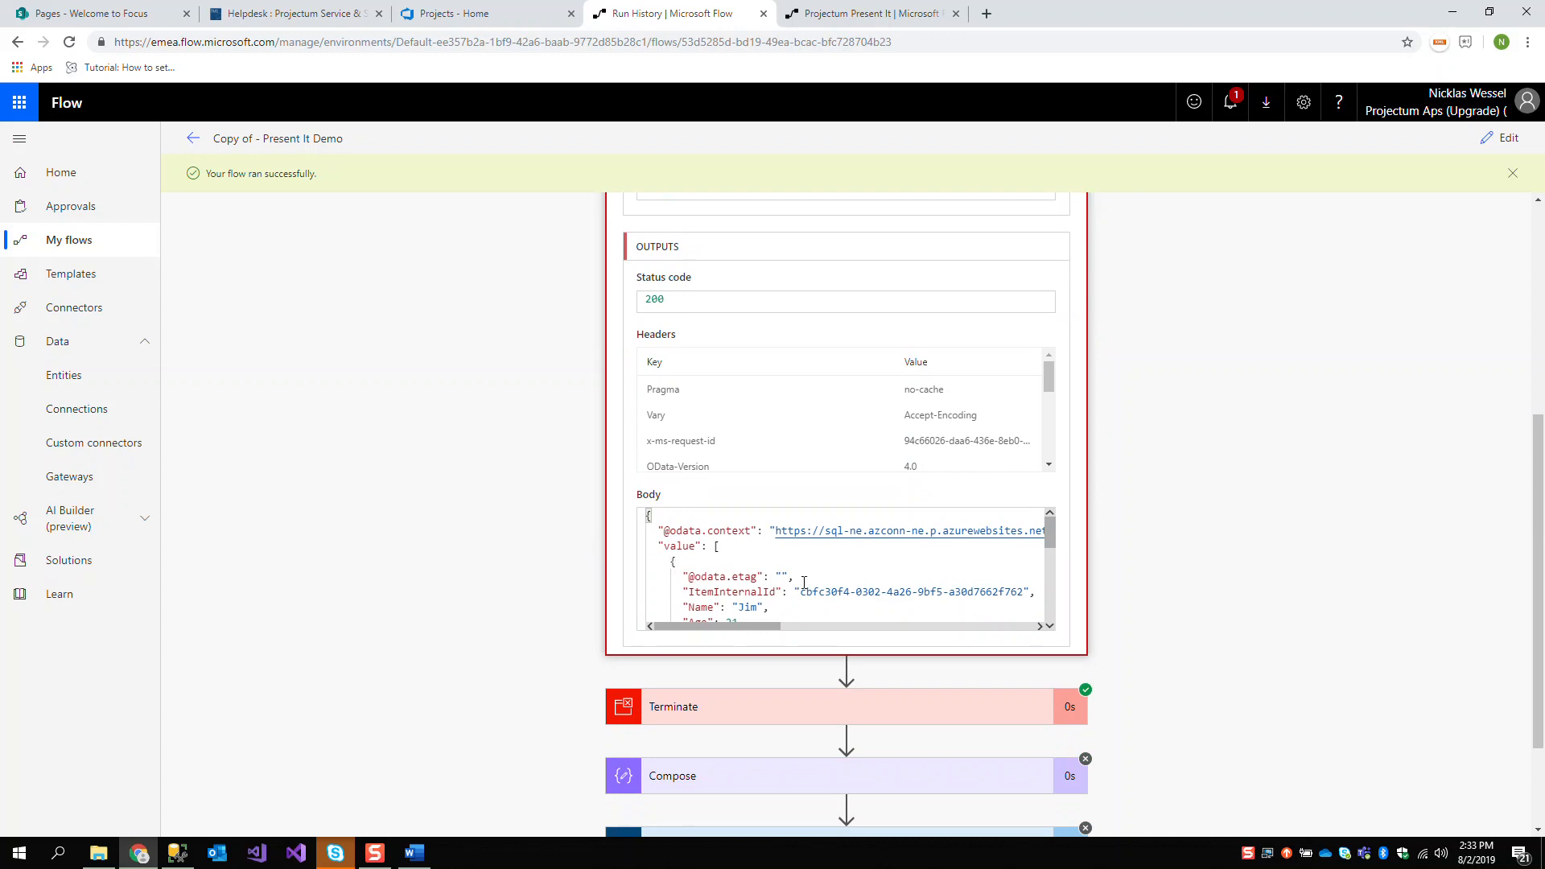
click(692, 551)
drag(713, 547, 721, 591)
click(695, 556)
scroll(716, 562, down, 1)
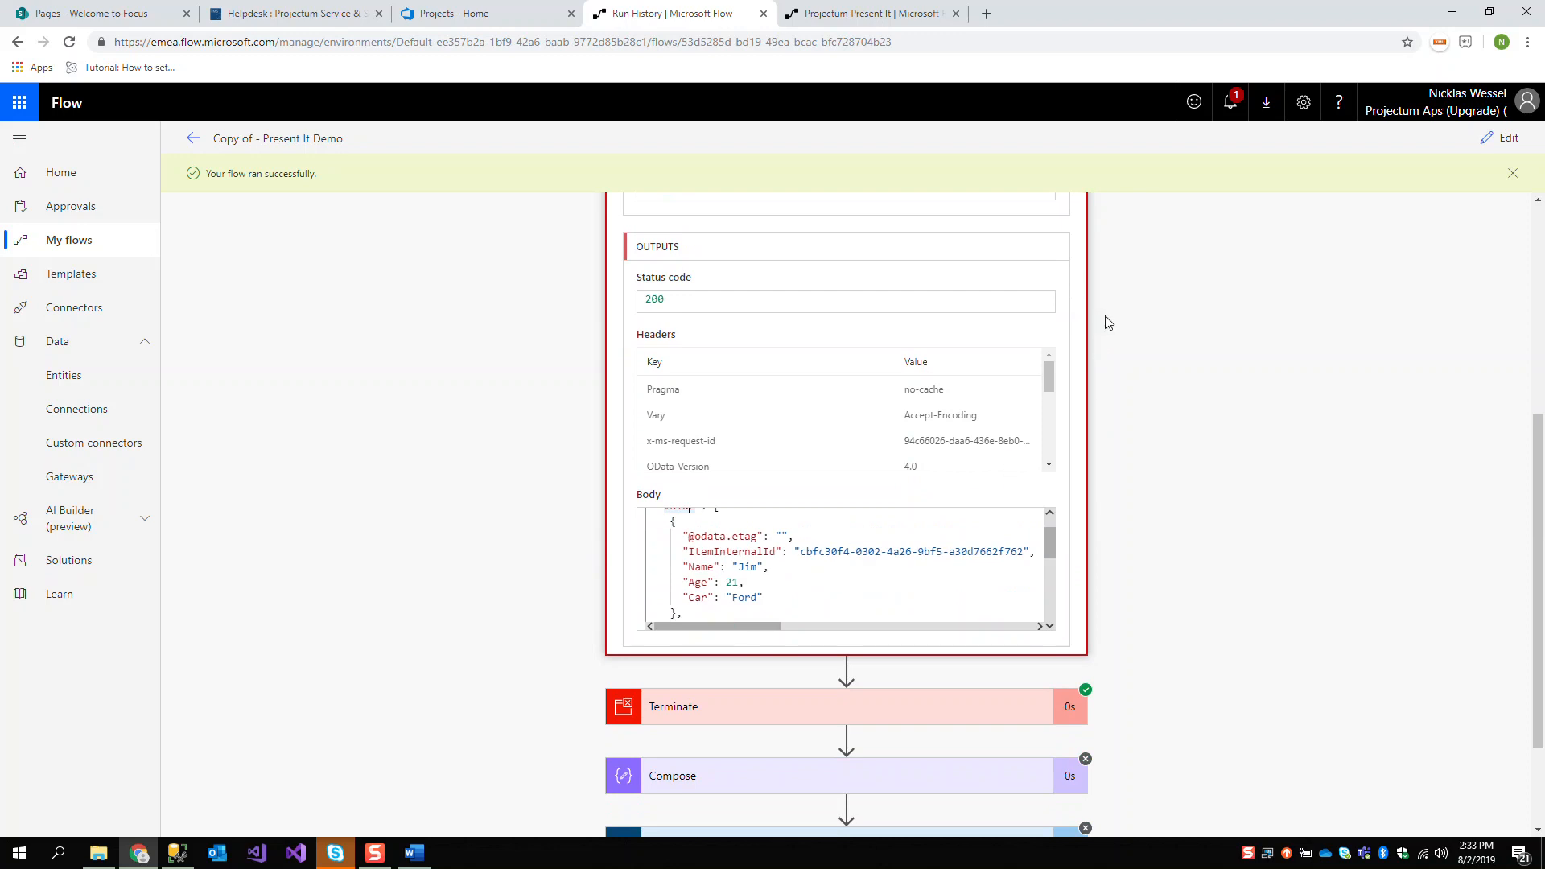
Delete the Terminate action from the copied flow
click(1502, 139)
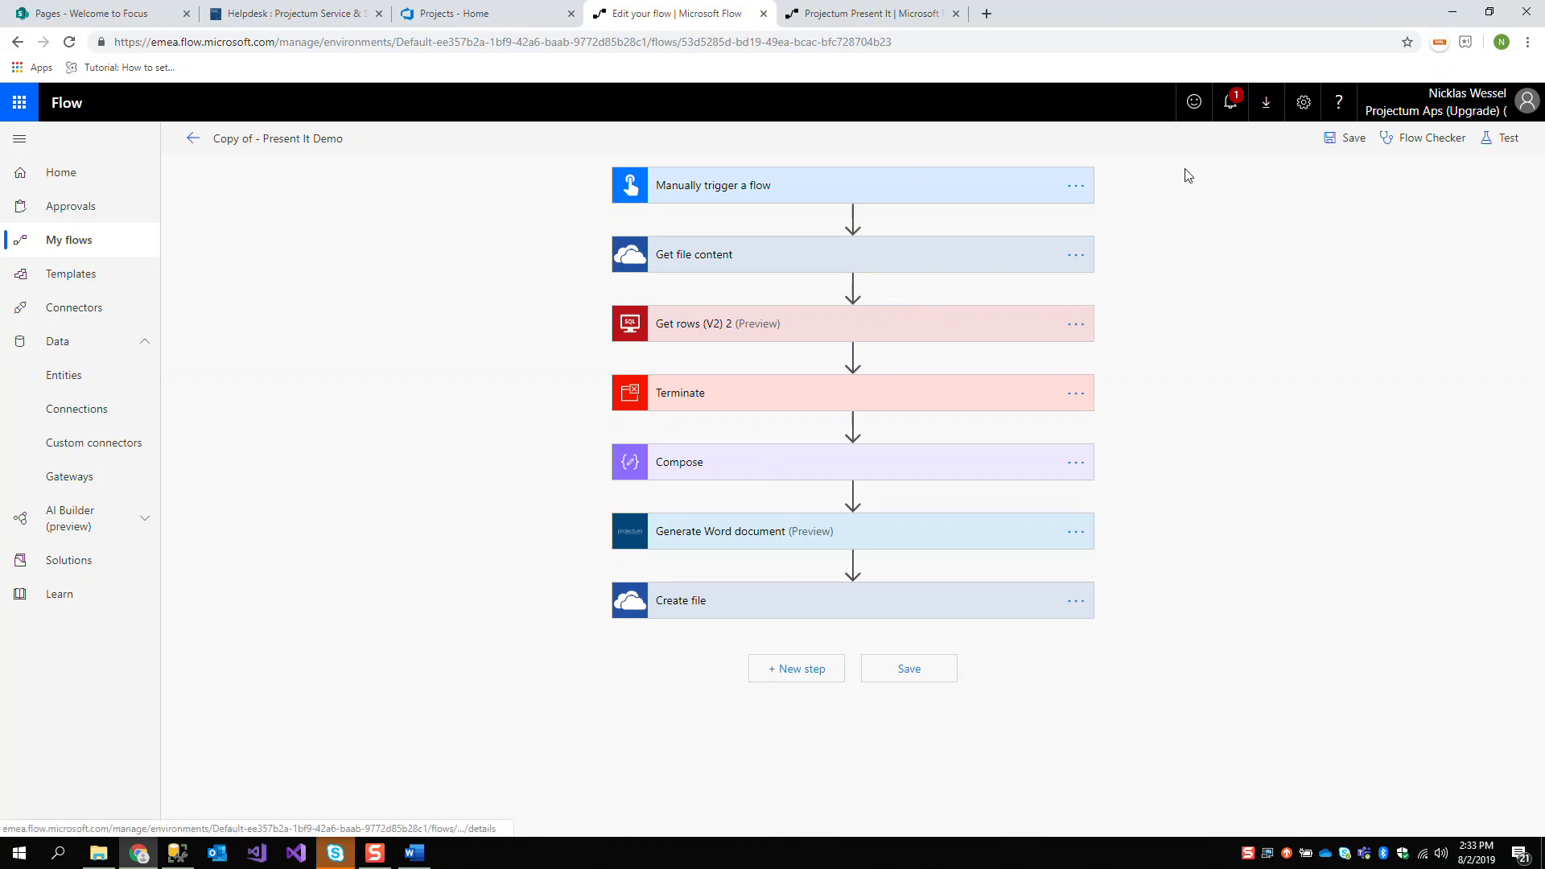
click(1076, 393)
click(1143, 544)
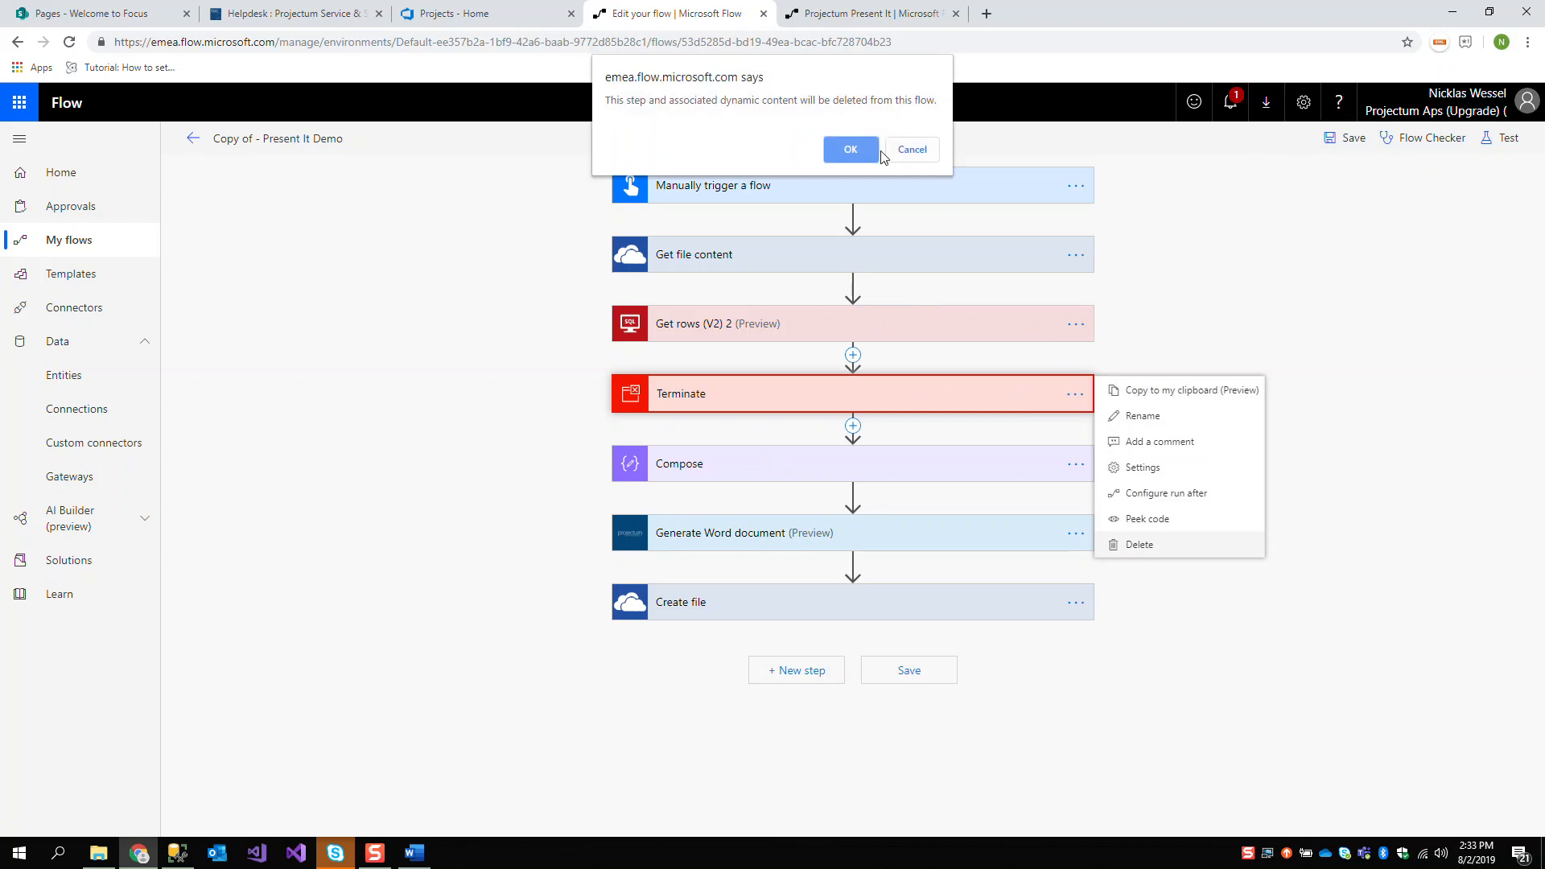
click(850, 150)
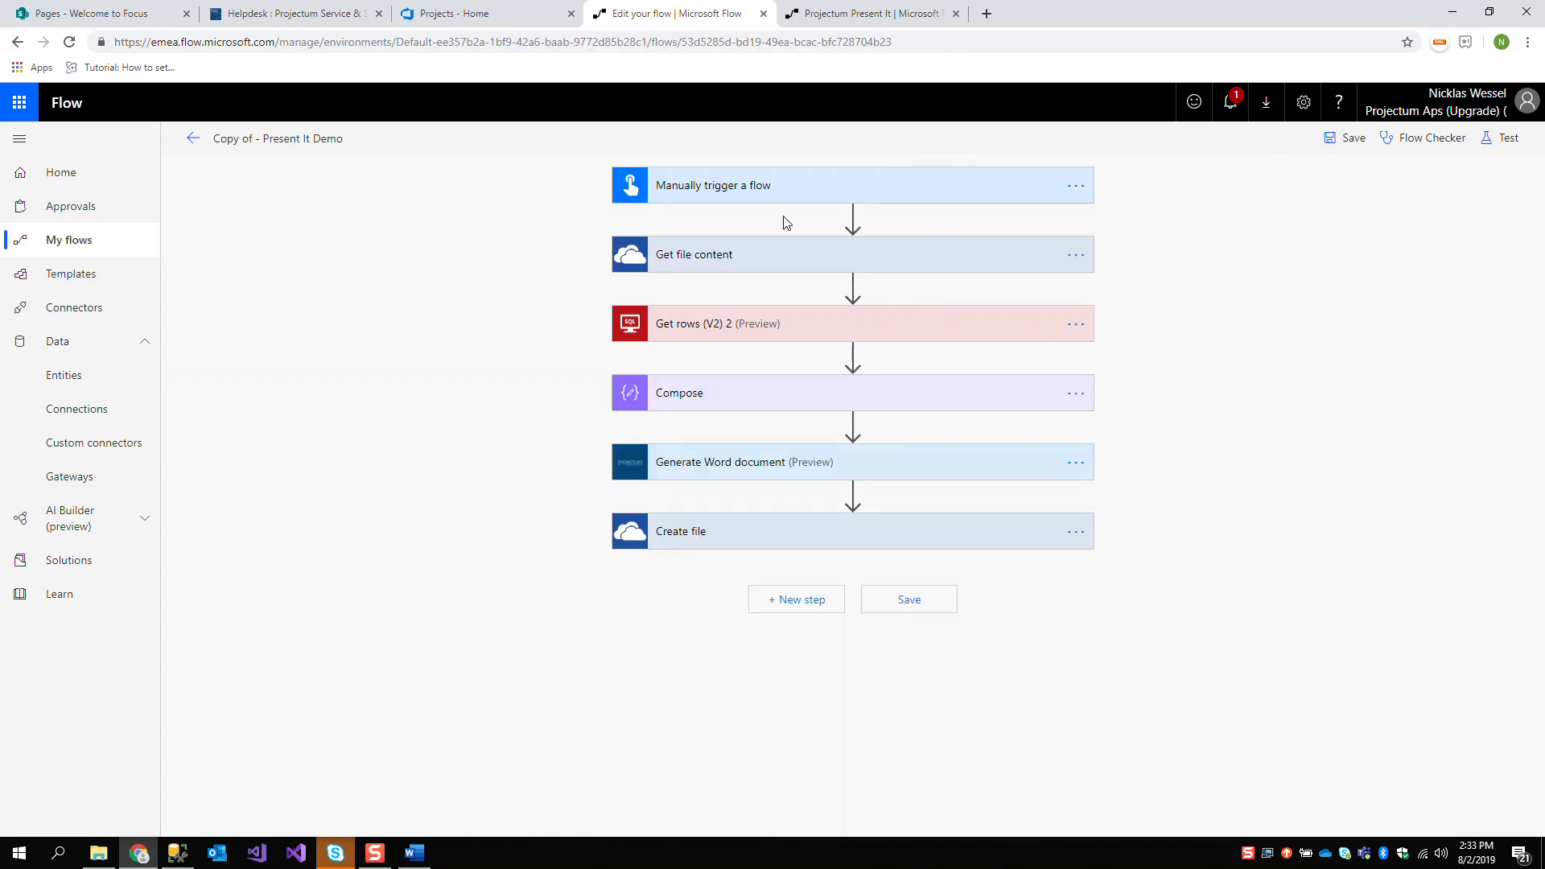
Check the People placeholder in the Word template and add a "People" property with the Get rows value list to the Compose inputs
click(415, 853)
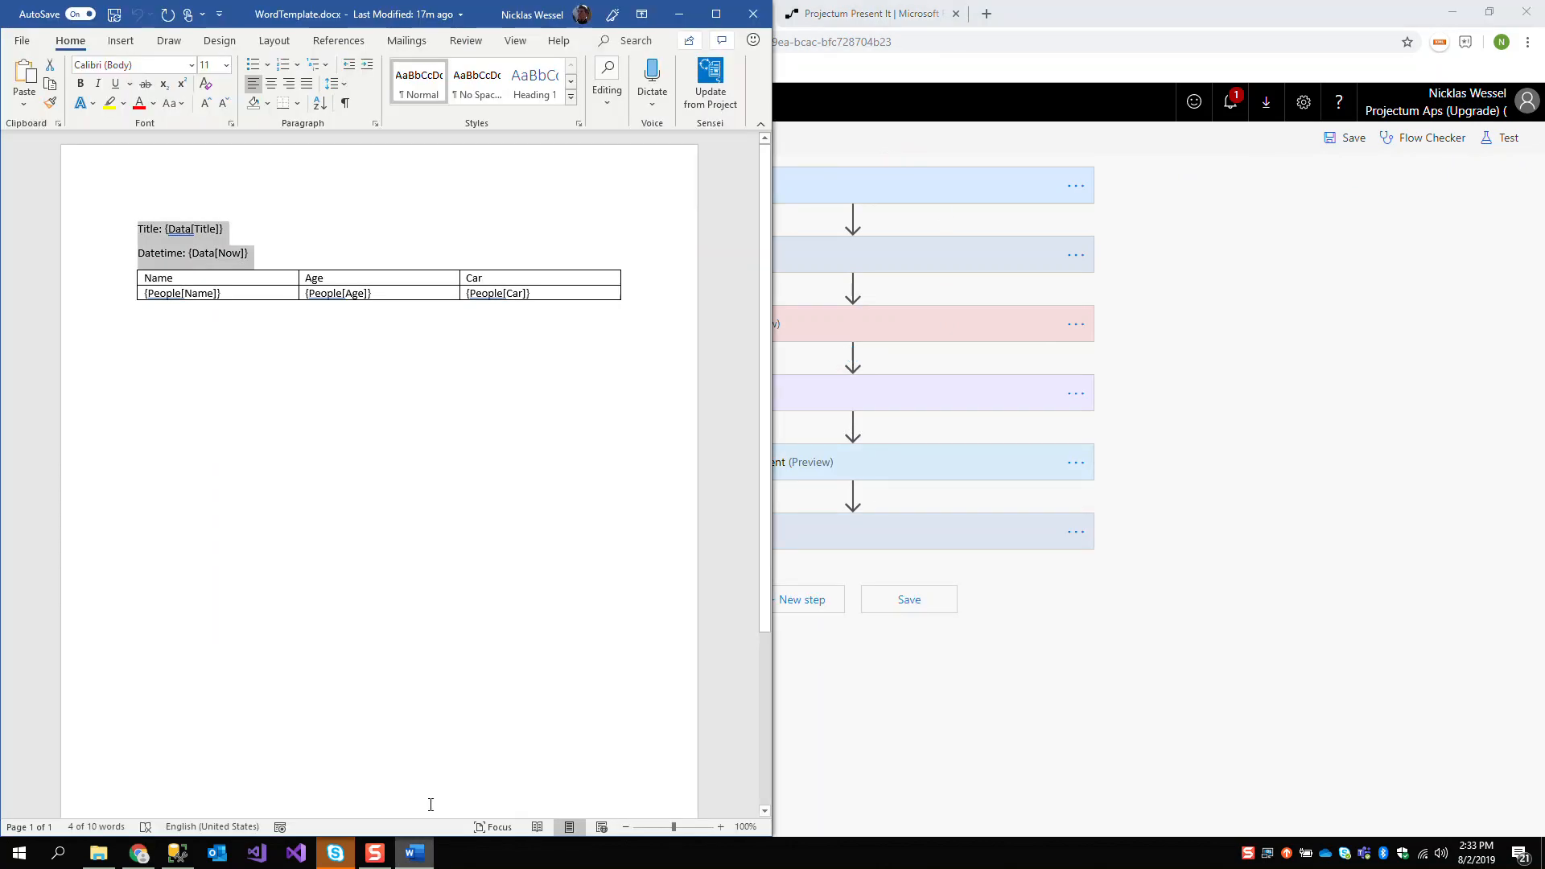
double_click(173, 296)
click(938, 359)
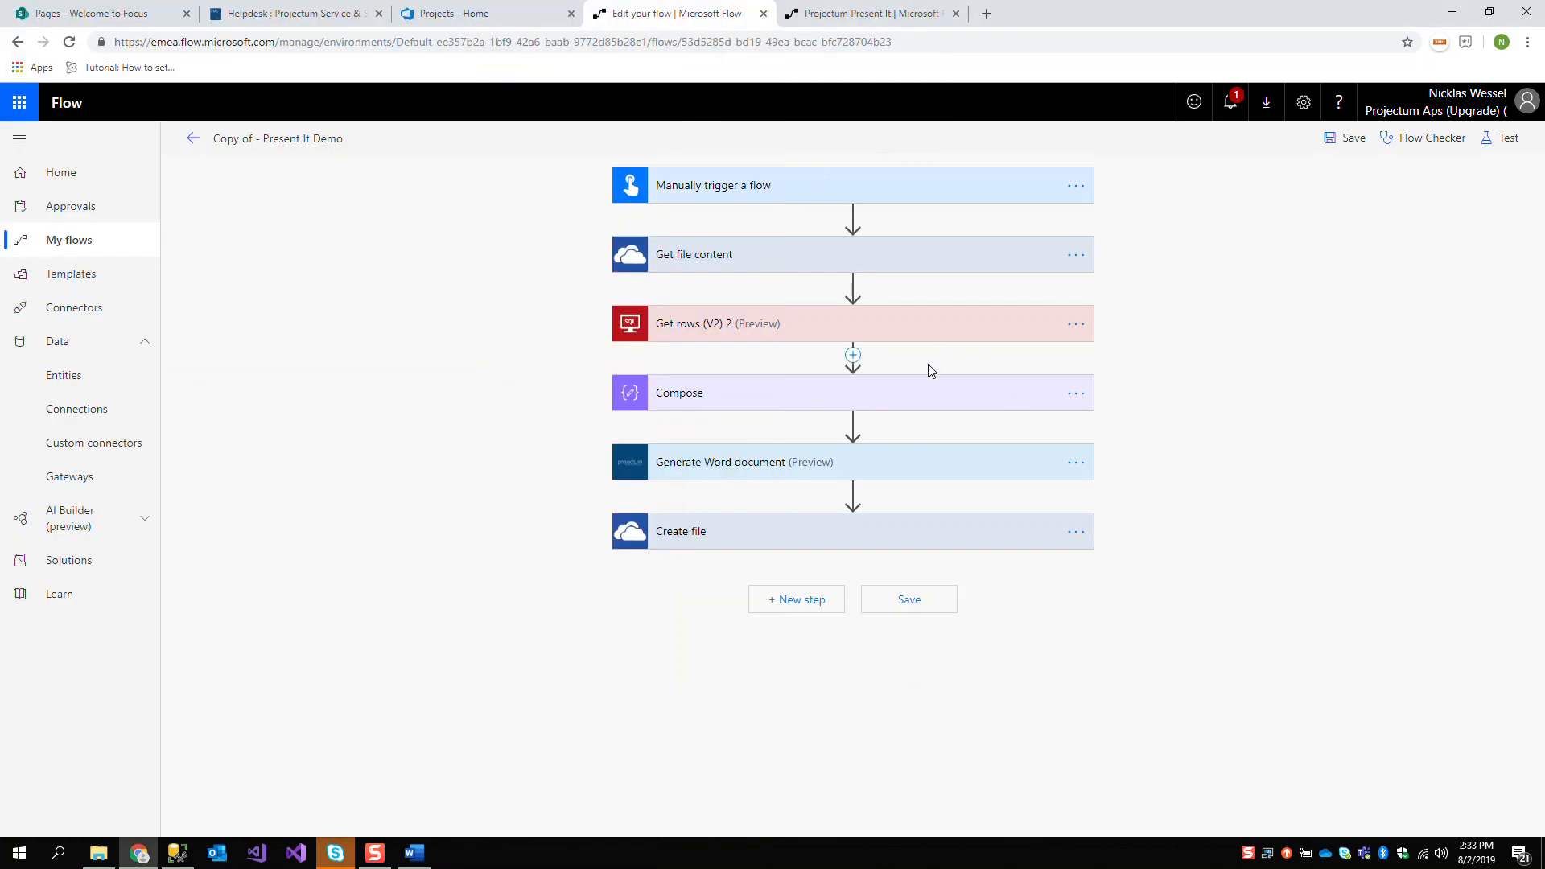
click(920, 396)
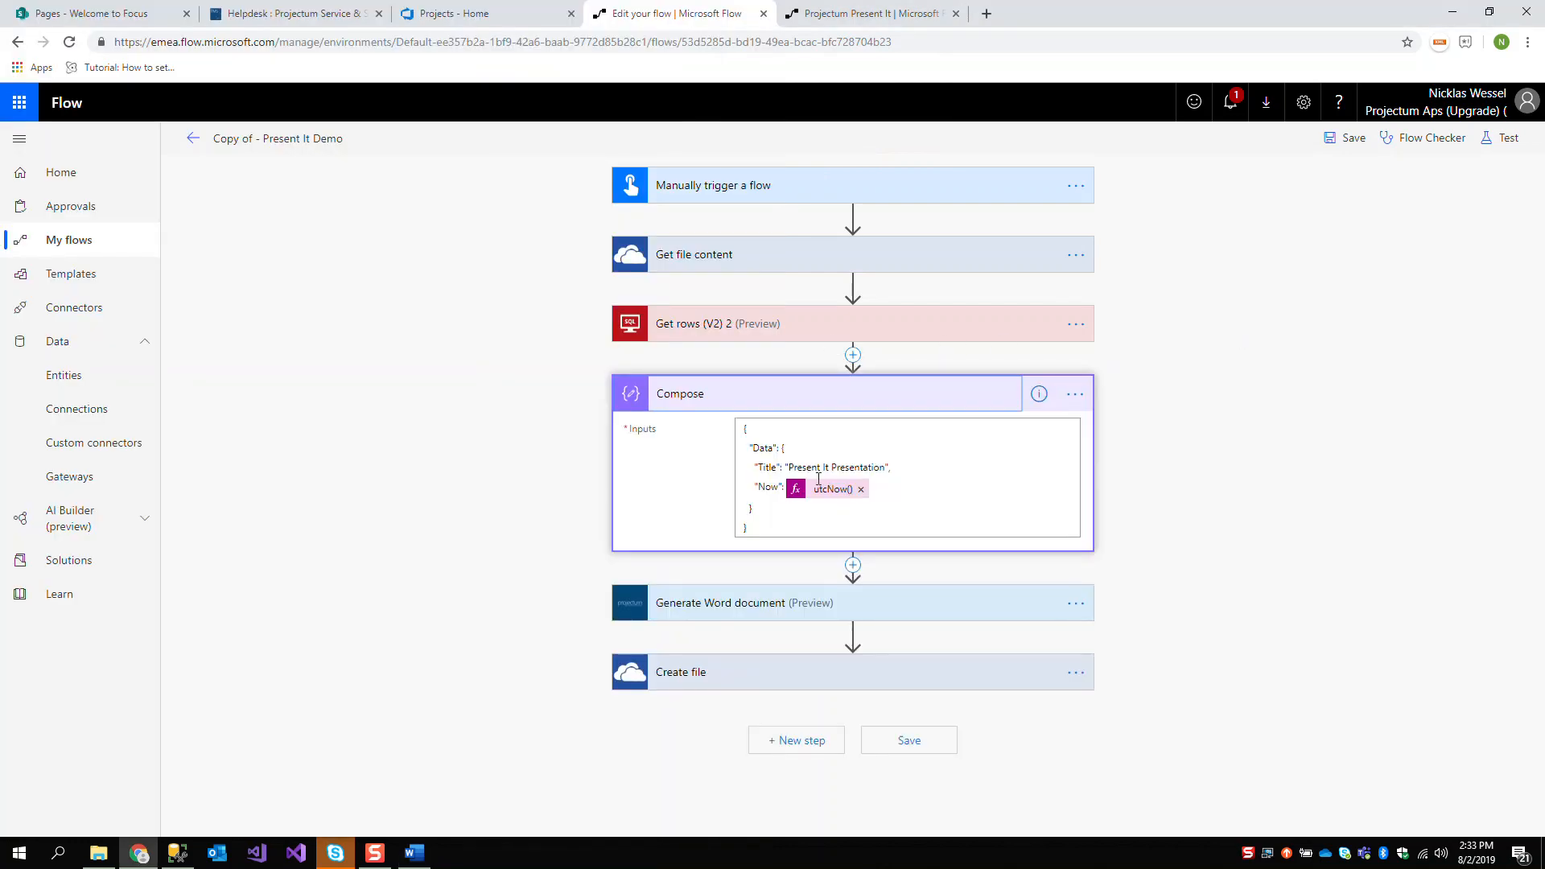
click(909, 503)
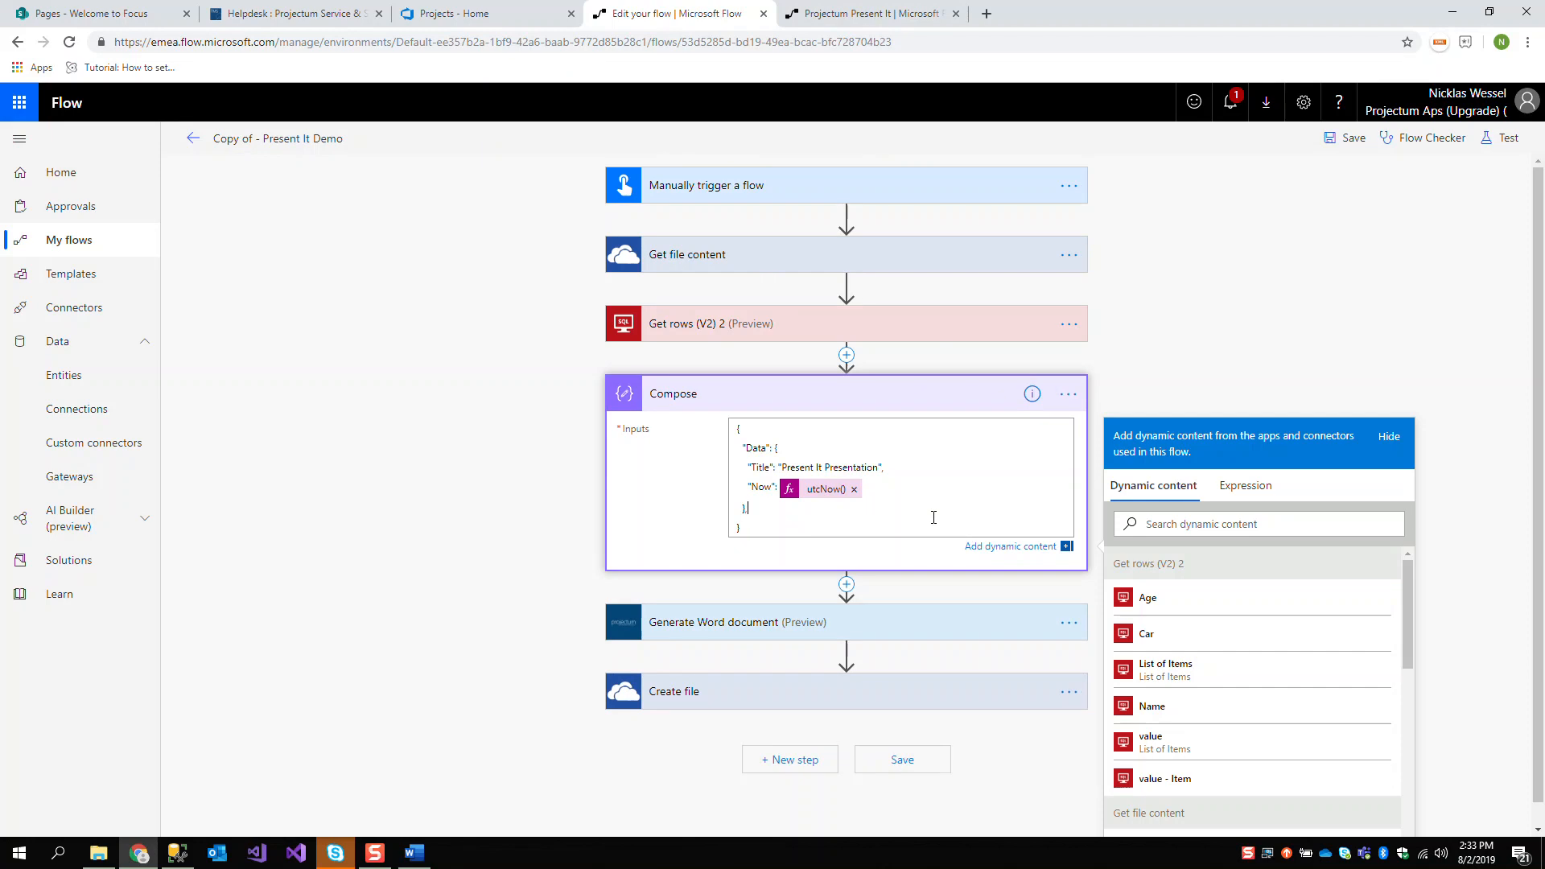
text(,)
key(Return)
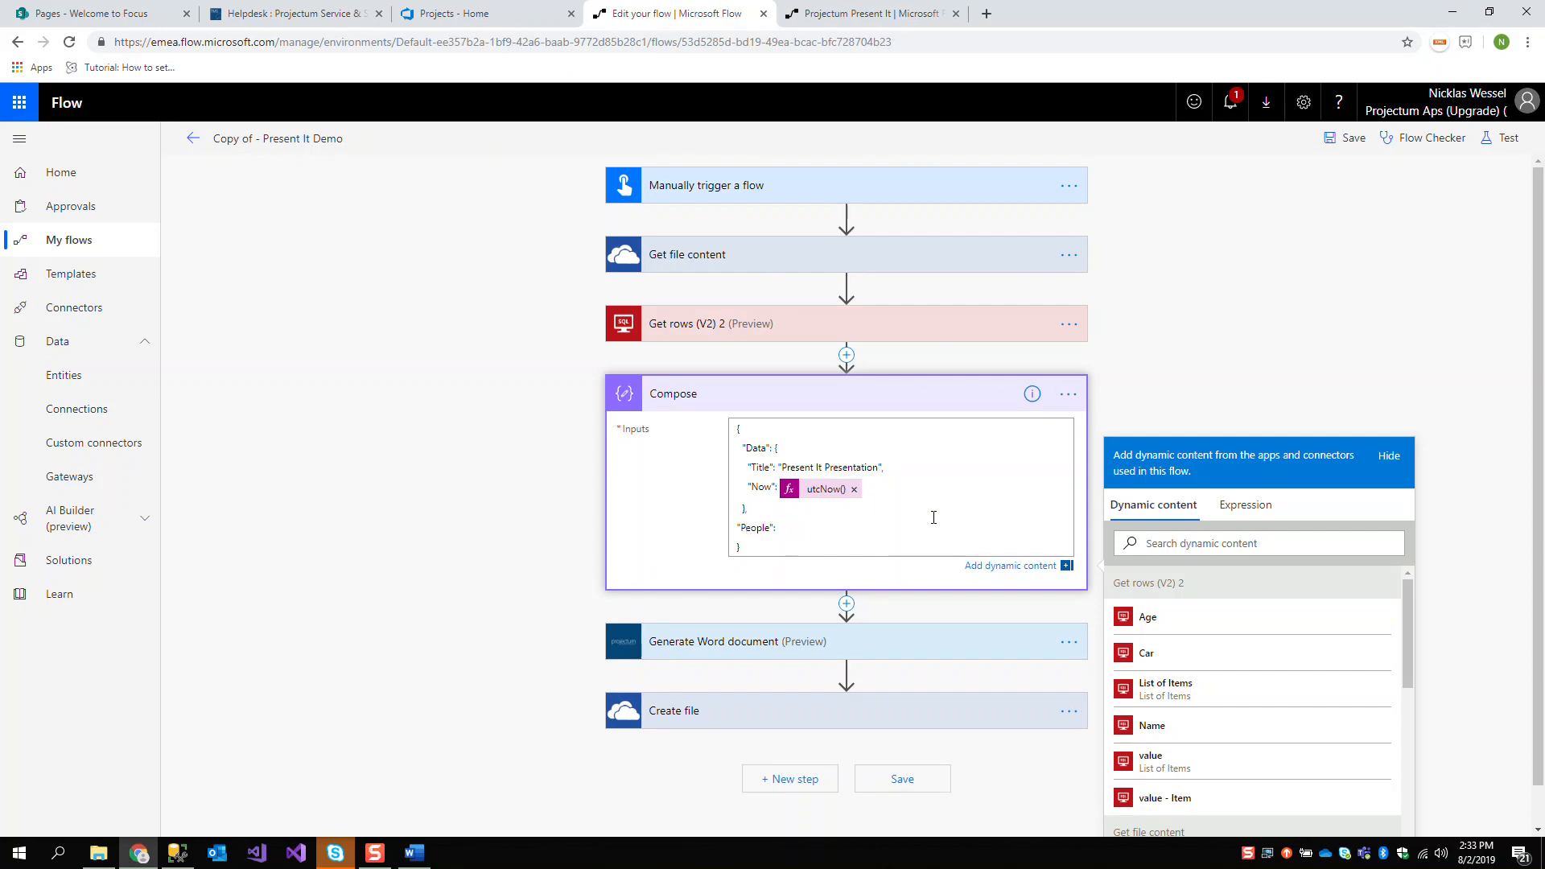
click(1215, 780)
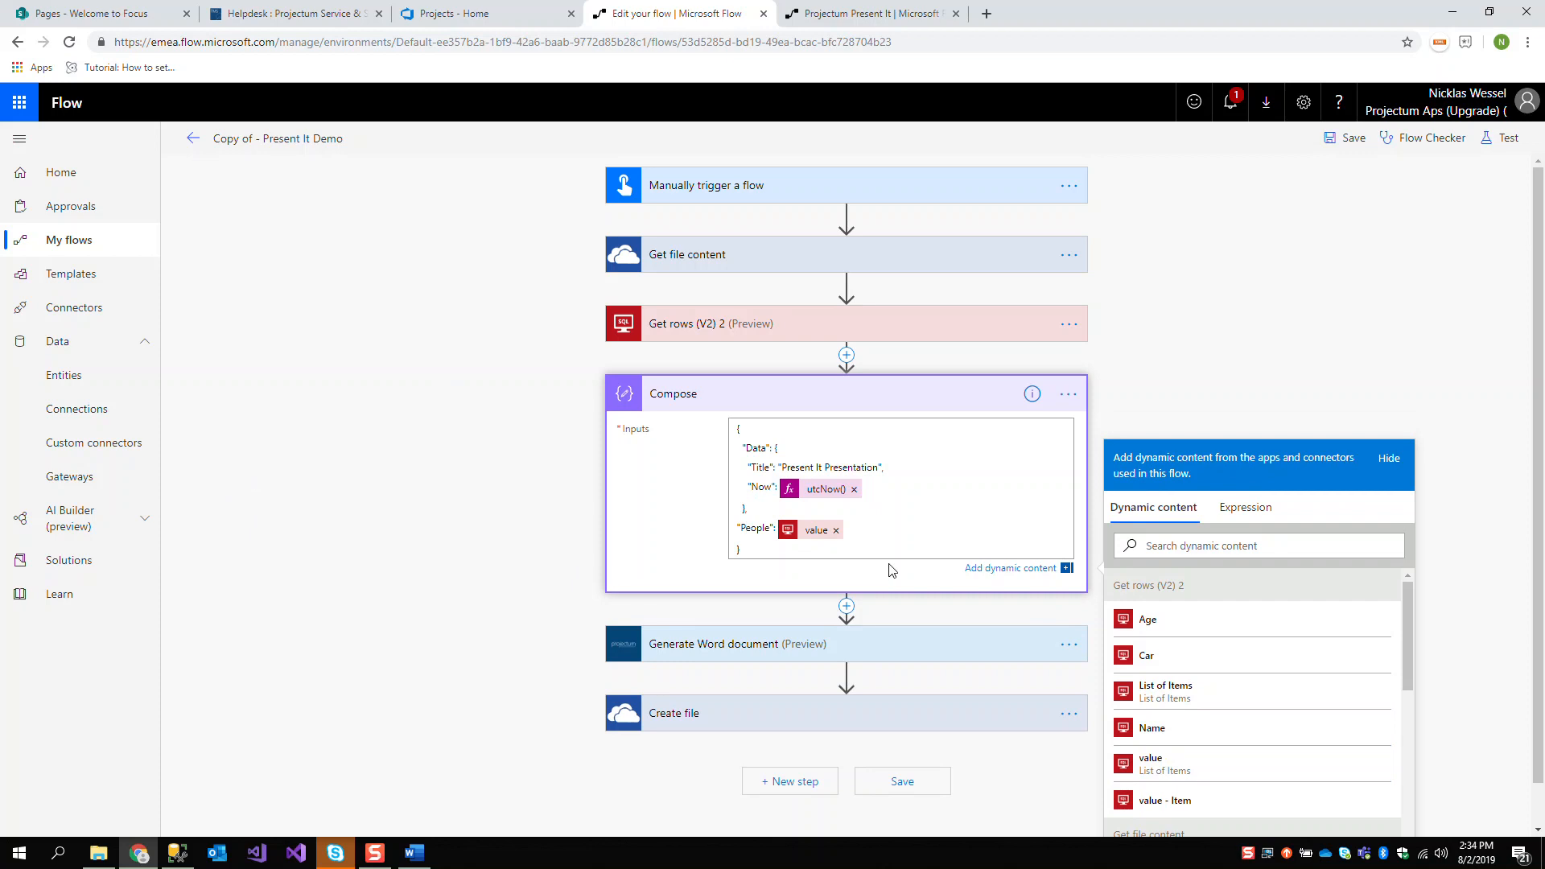
Save and test the flow using the data from the previous successful run
click(1498, 139)
click(1336, 204)
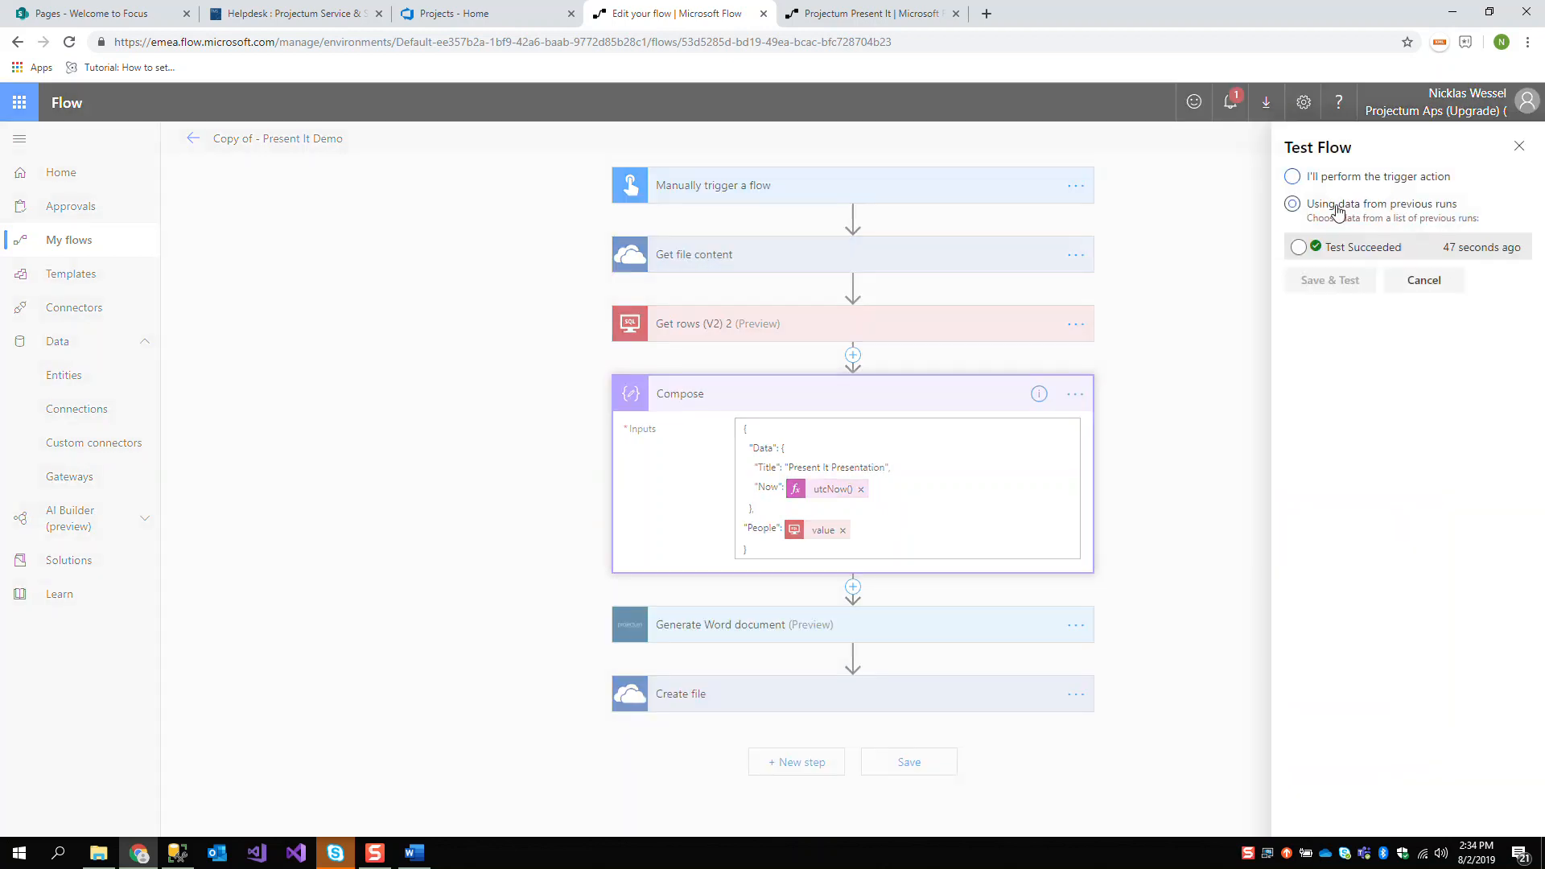
click(1330, 250)
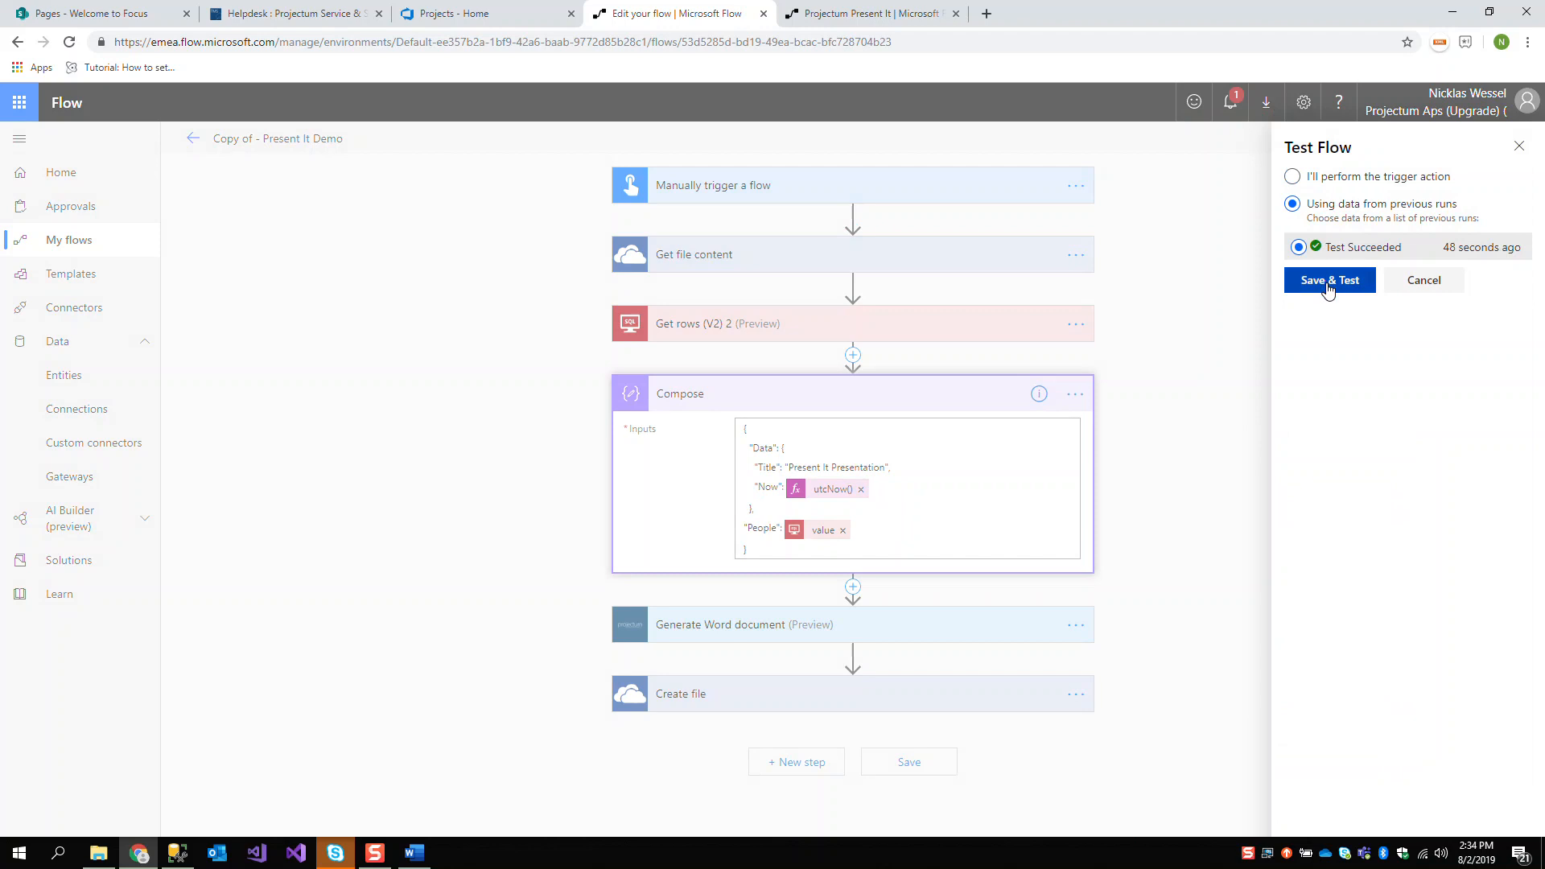
click(1328, 282)
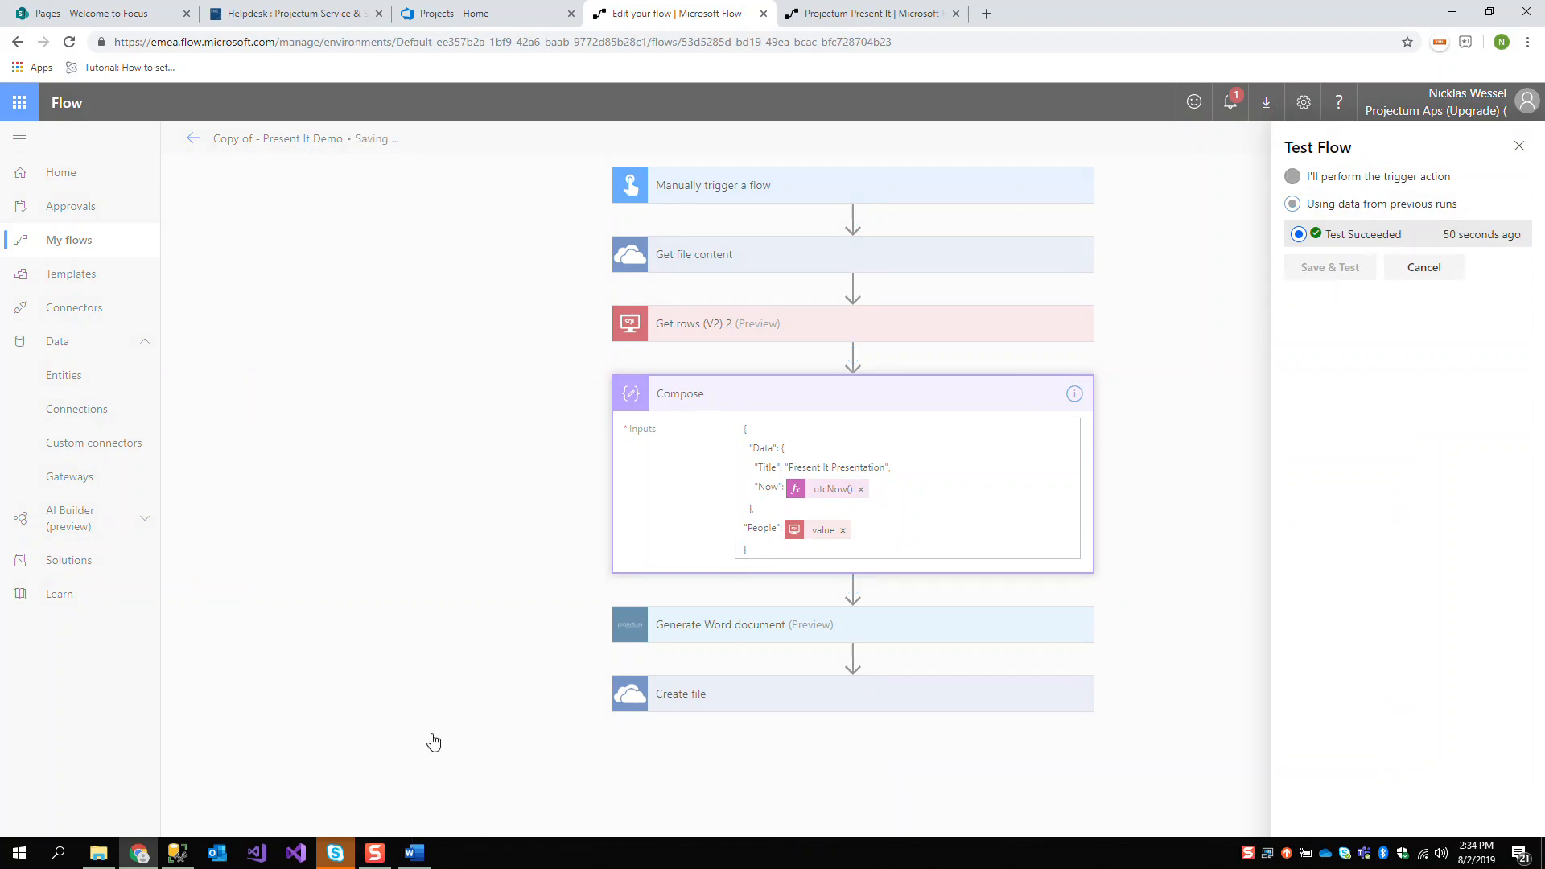
Switch to SQL Server Management Studio to review the People query rows, and return to the flow run
click(177, 853)
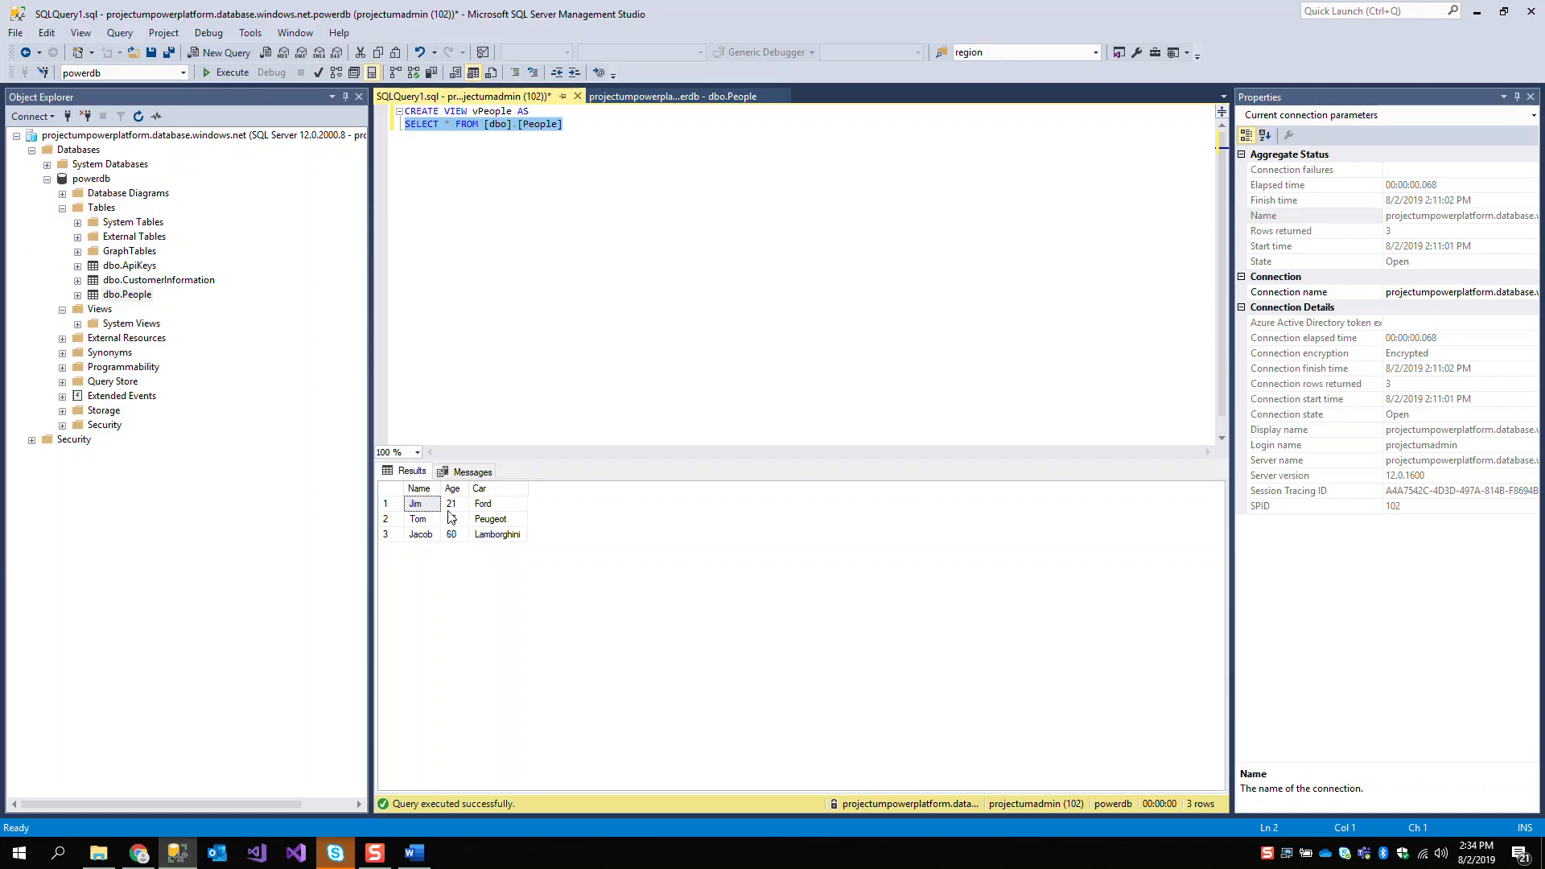
click(545, 551)
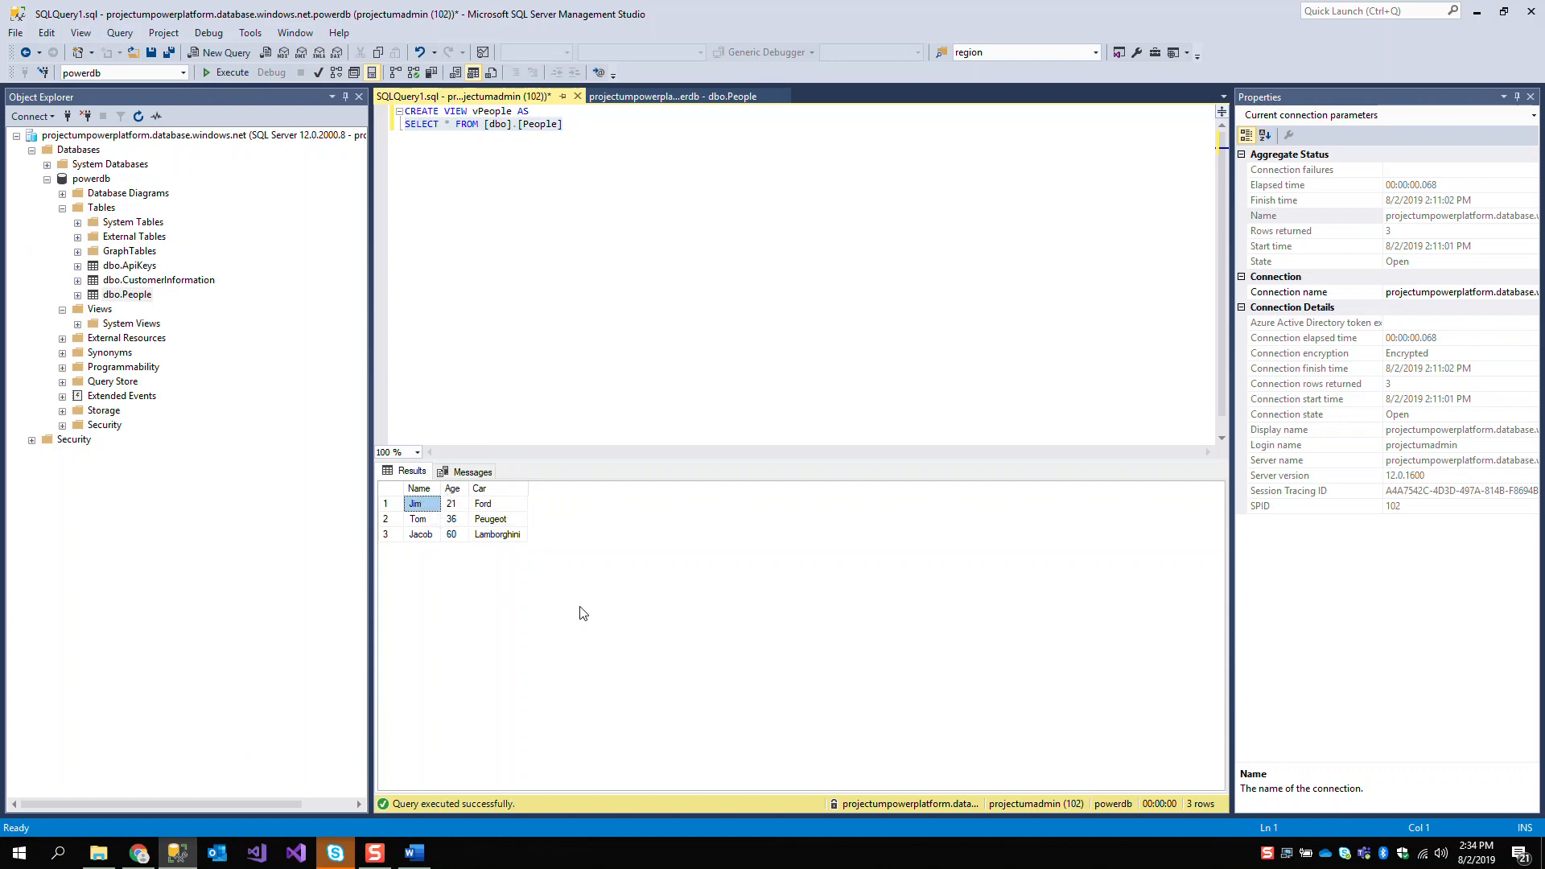
key(alt+Tab)
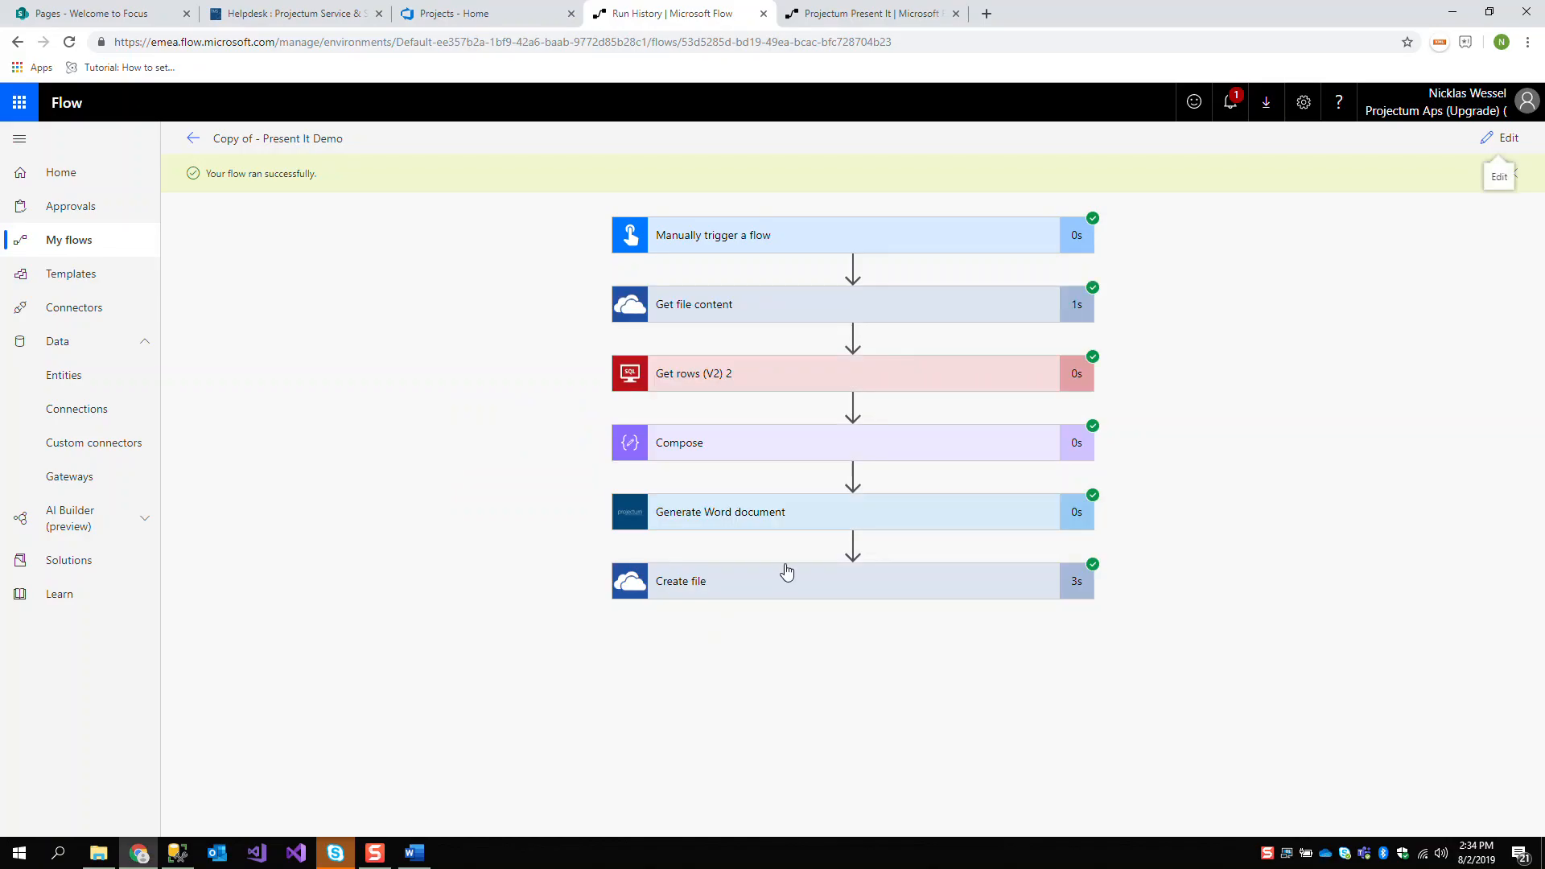
Open the generated Present It Presentation.docx from the Templates folder and add the placeholder {Data[Cool]:html} below its table
click(98, 853)
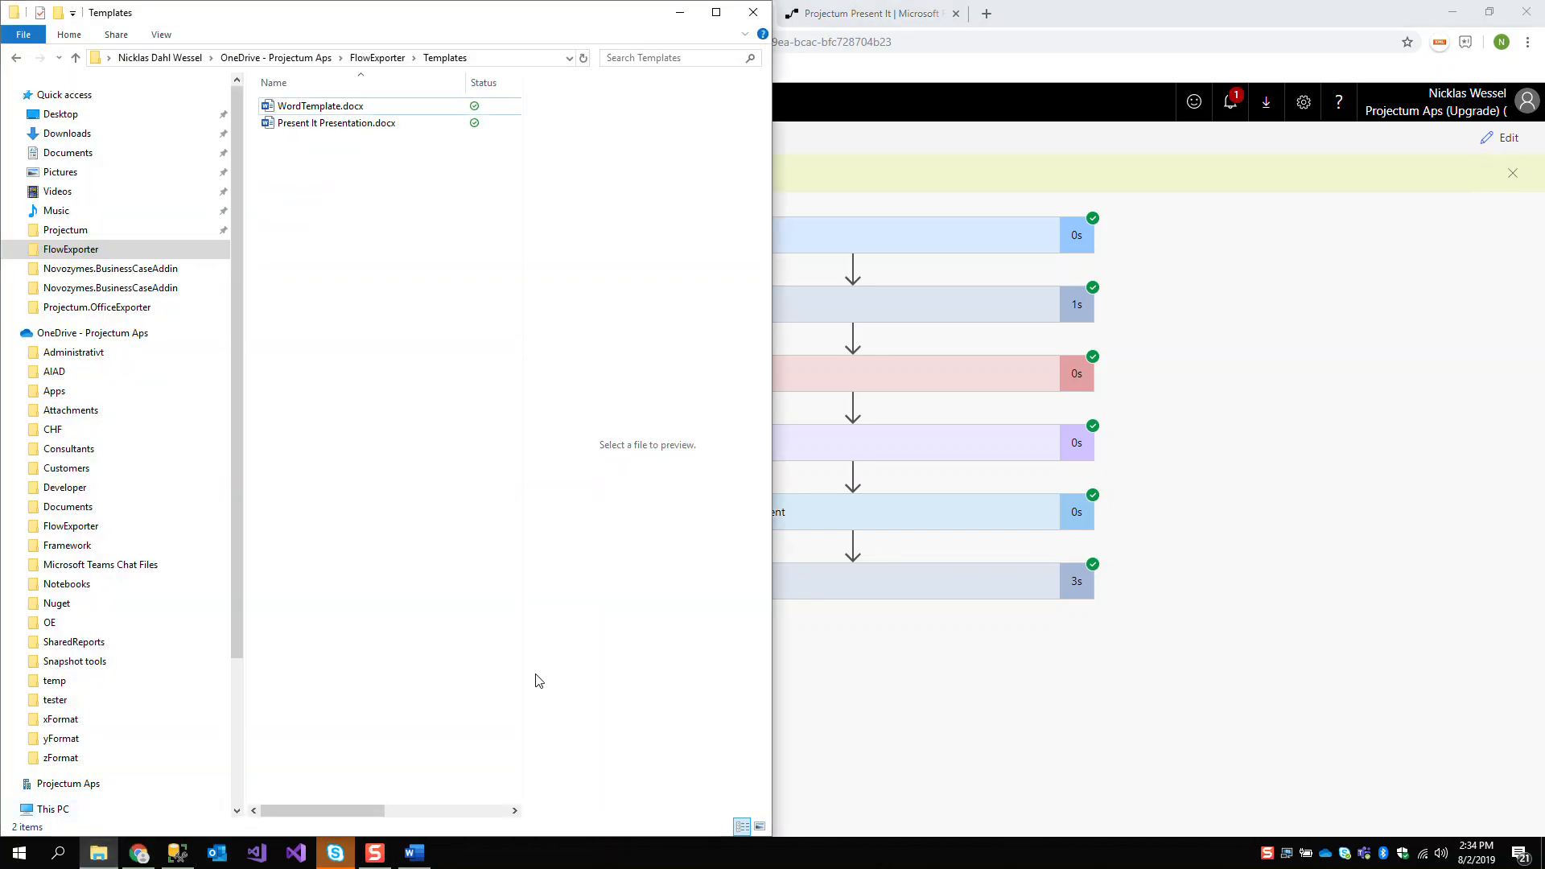
double_click(320, 122)
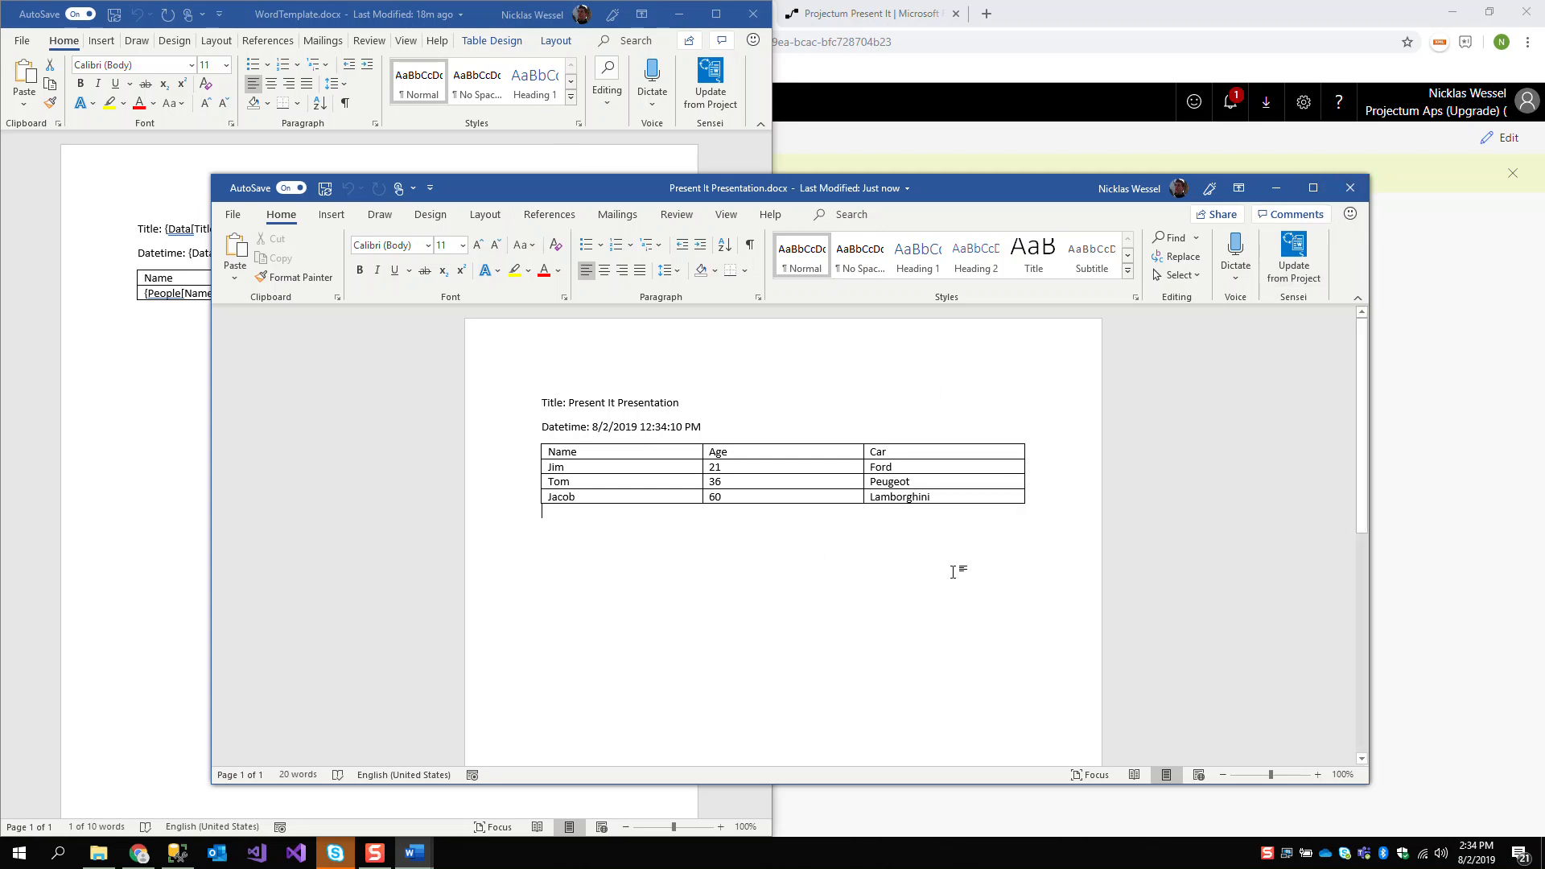
key(Return)
key(Return)
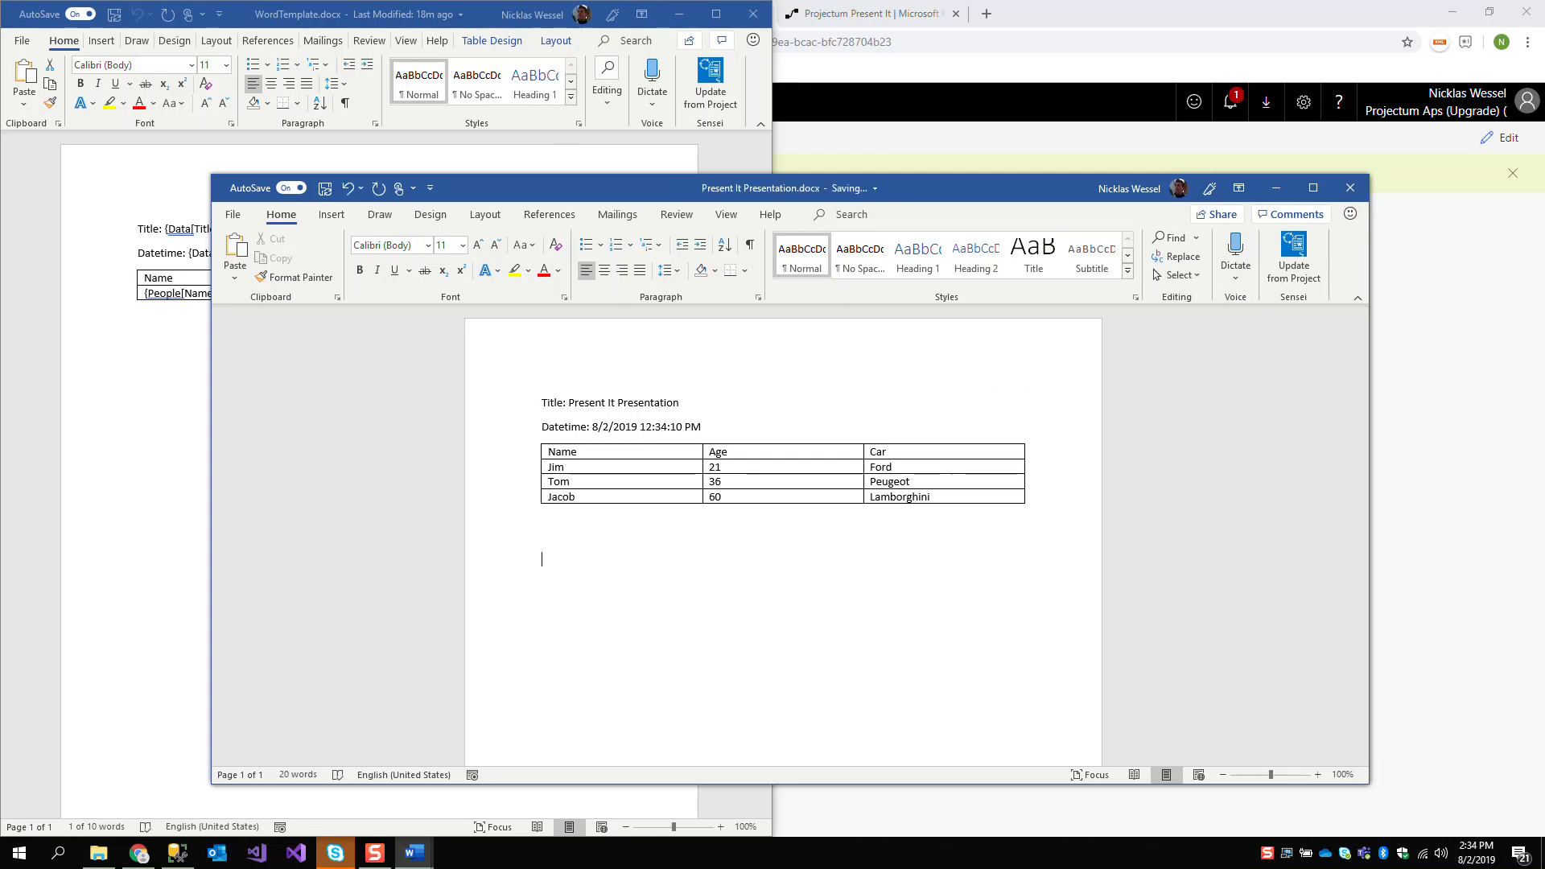
text({)
text(Data[Cool]:html)
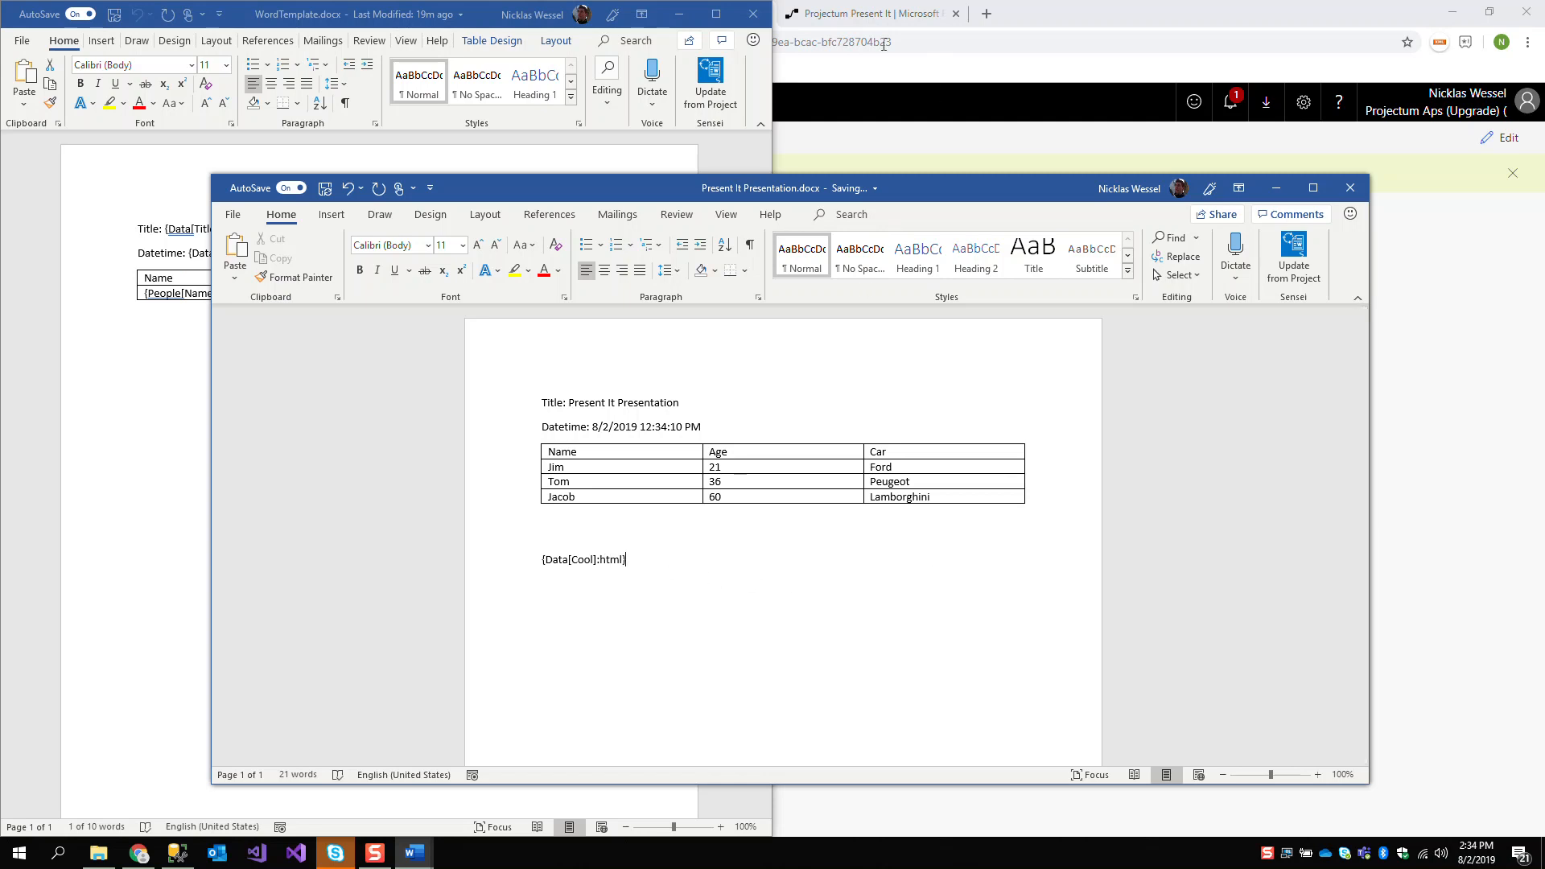
Search the web for "html example" in a new browser tab and open the w3schools HTML Examples page
click(987, 14)
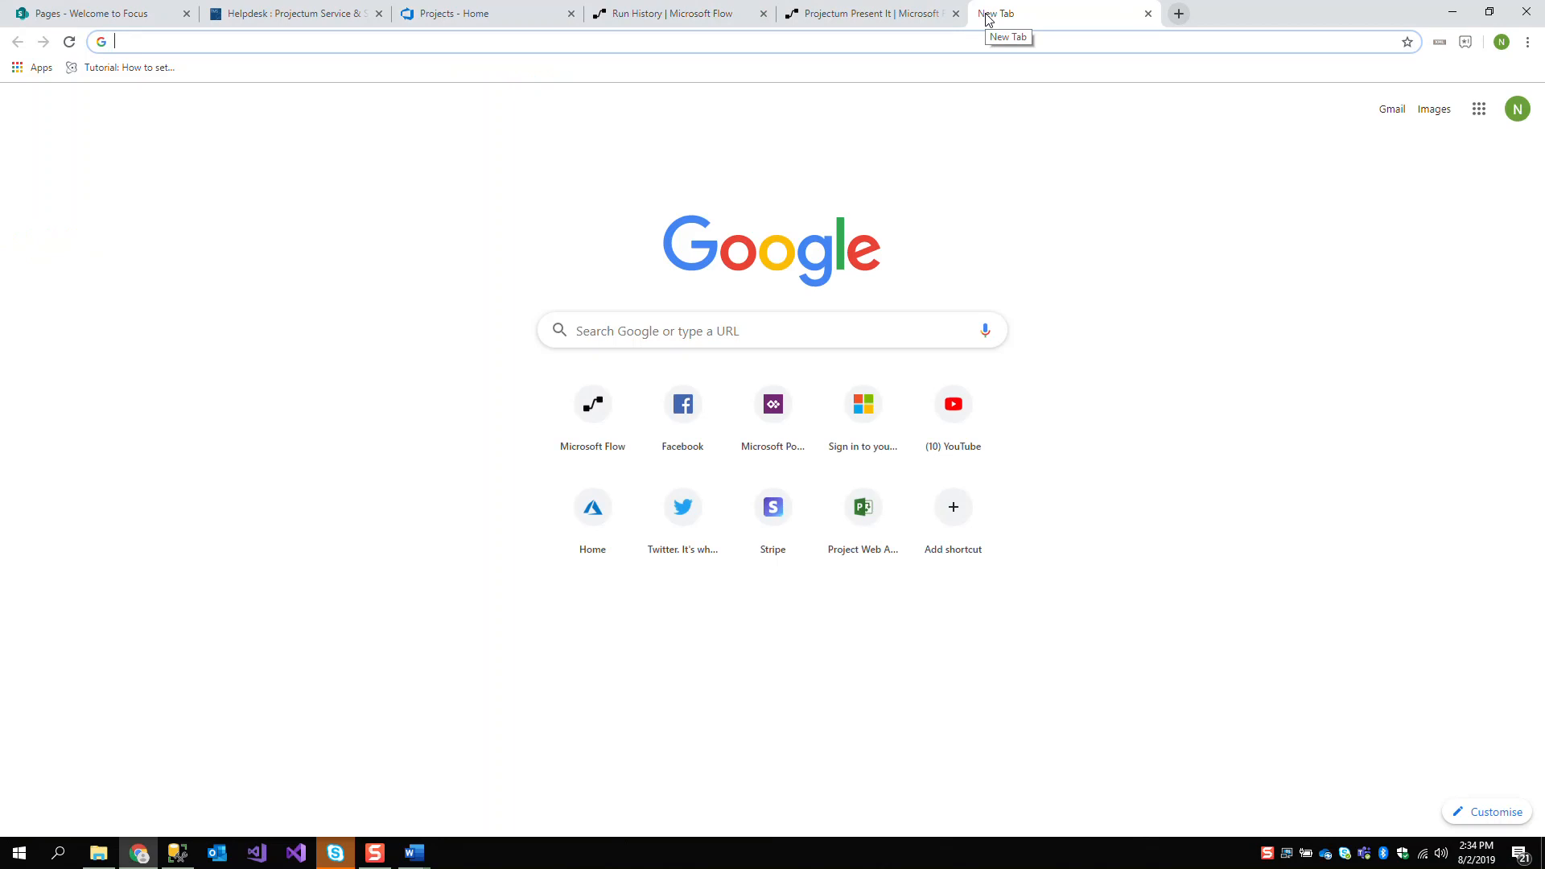
text(html)
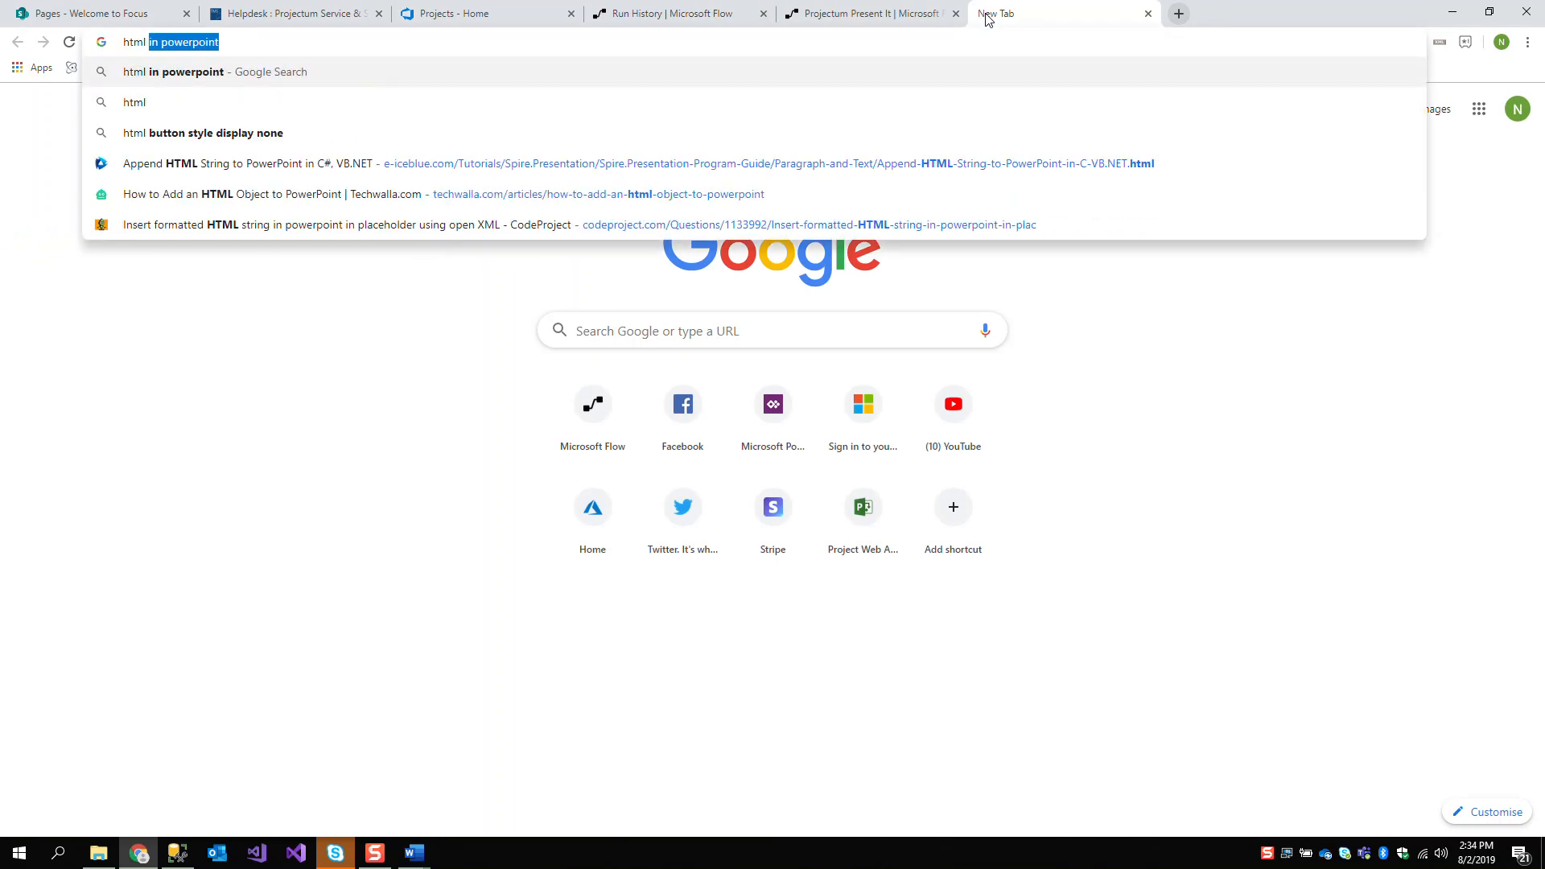
text( exam)
key(Down)
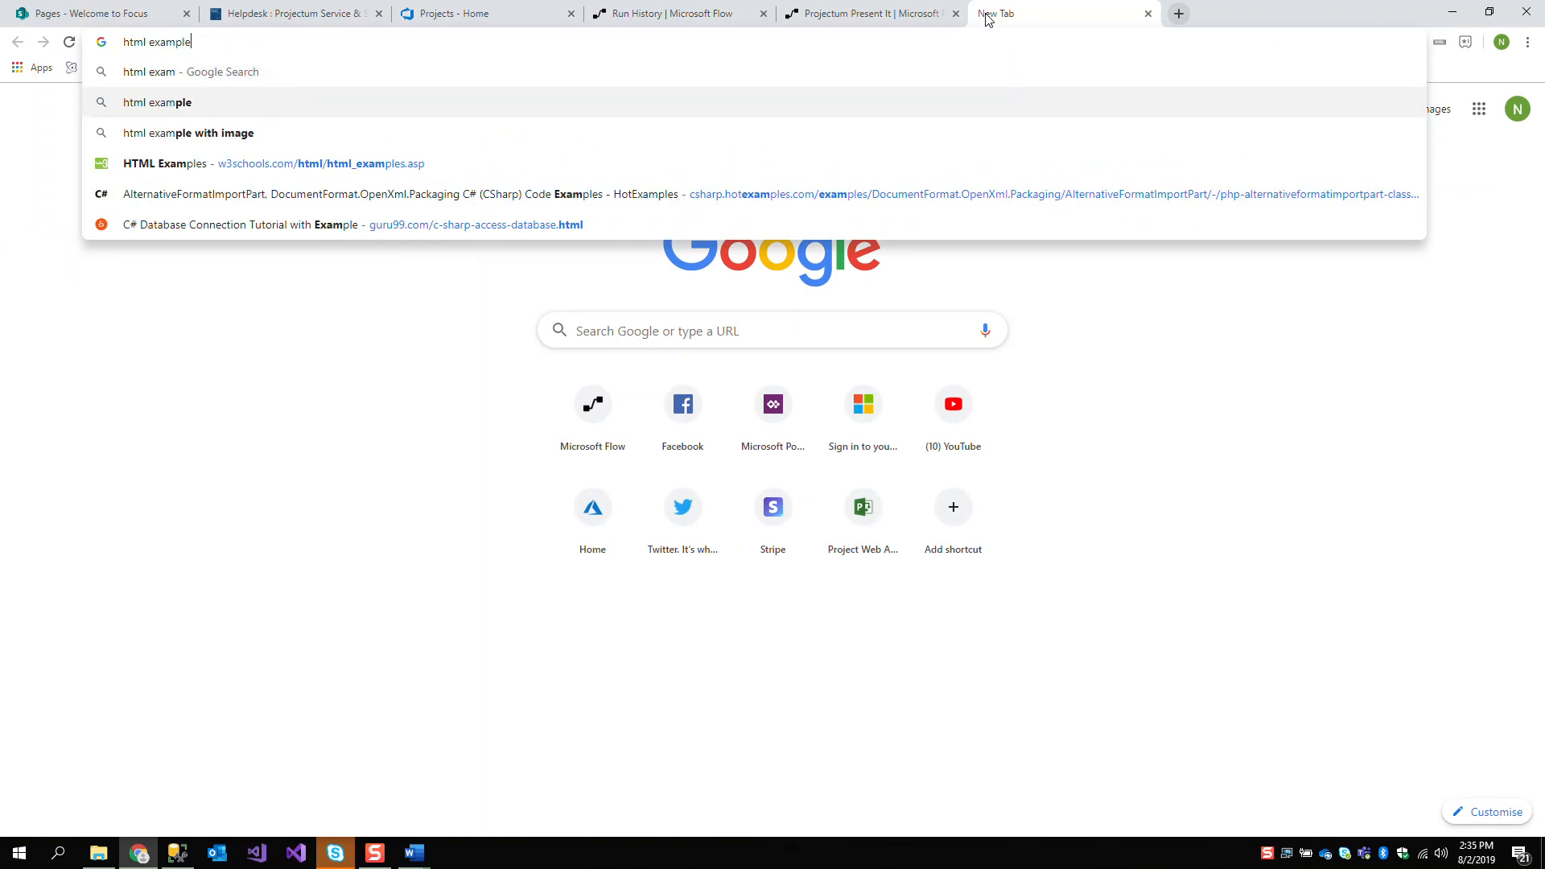
key(Return)
click(245, 236)
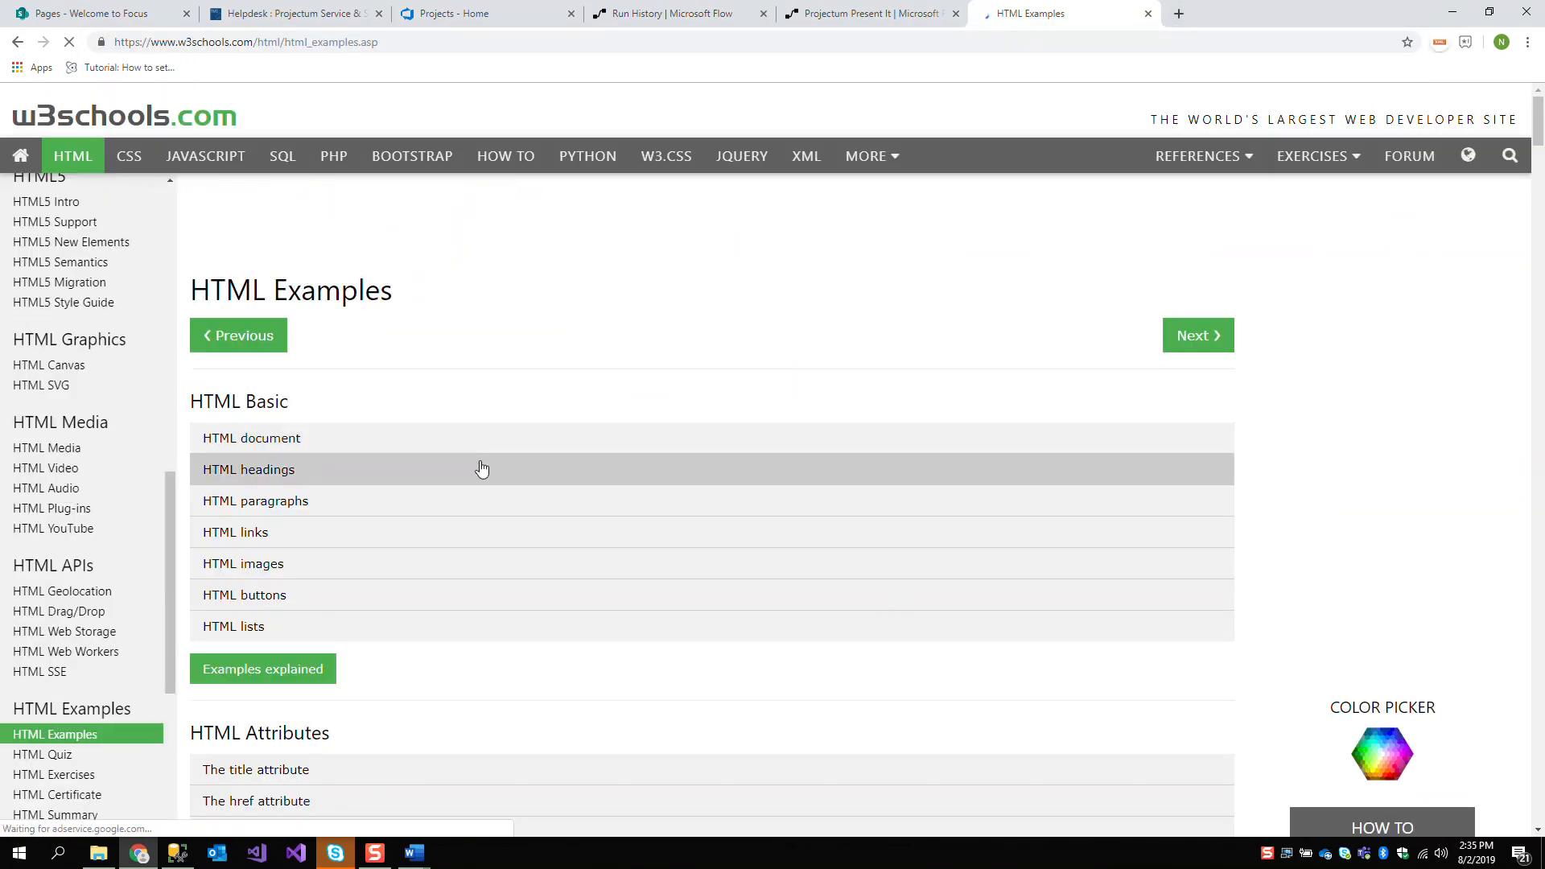
scroll(472, 491, down, 1)
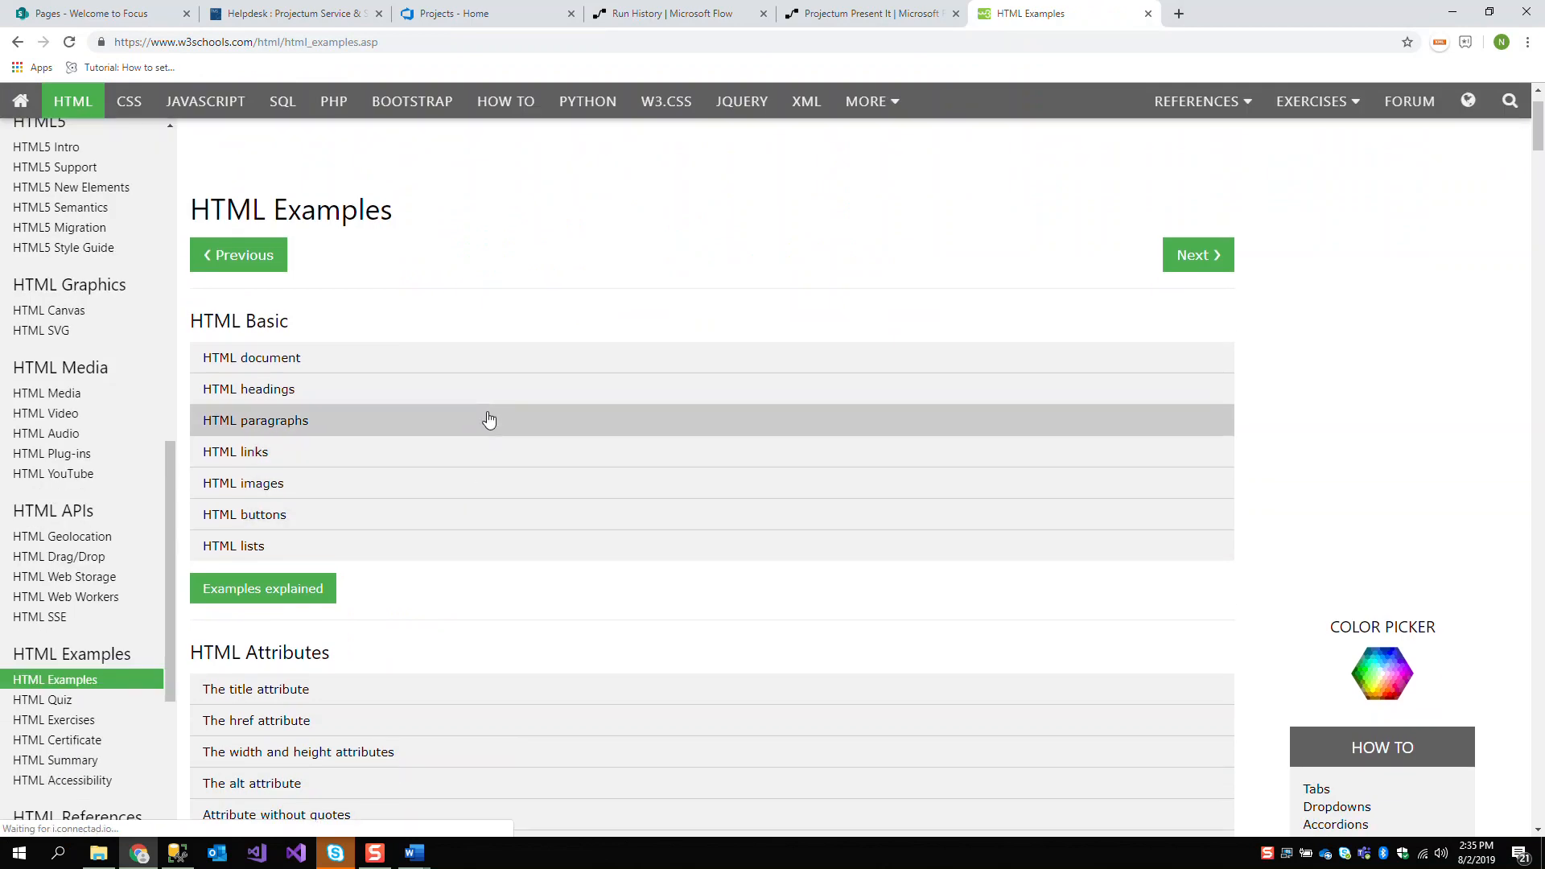
View the HTML paragraphs example, open the HTML lists example, and copy its code from <html> to </html>
click(338, 424)
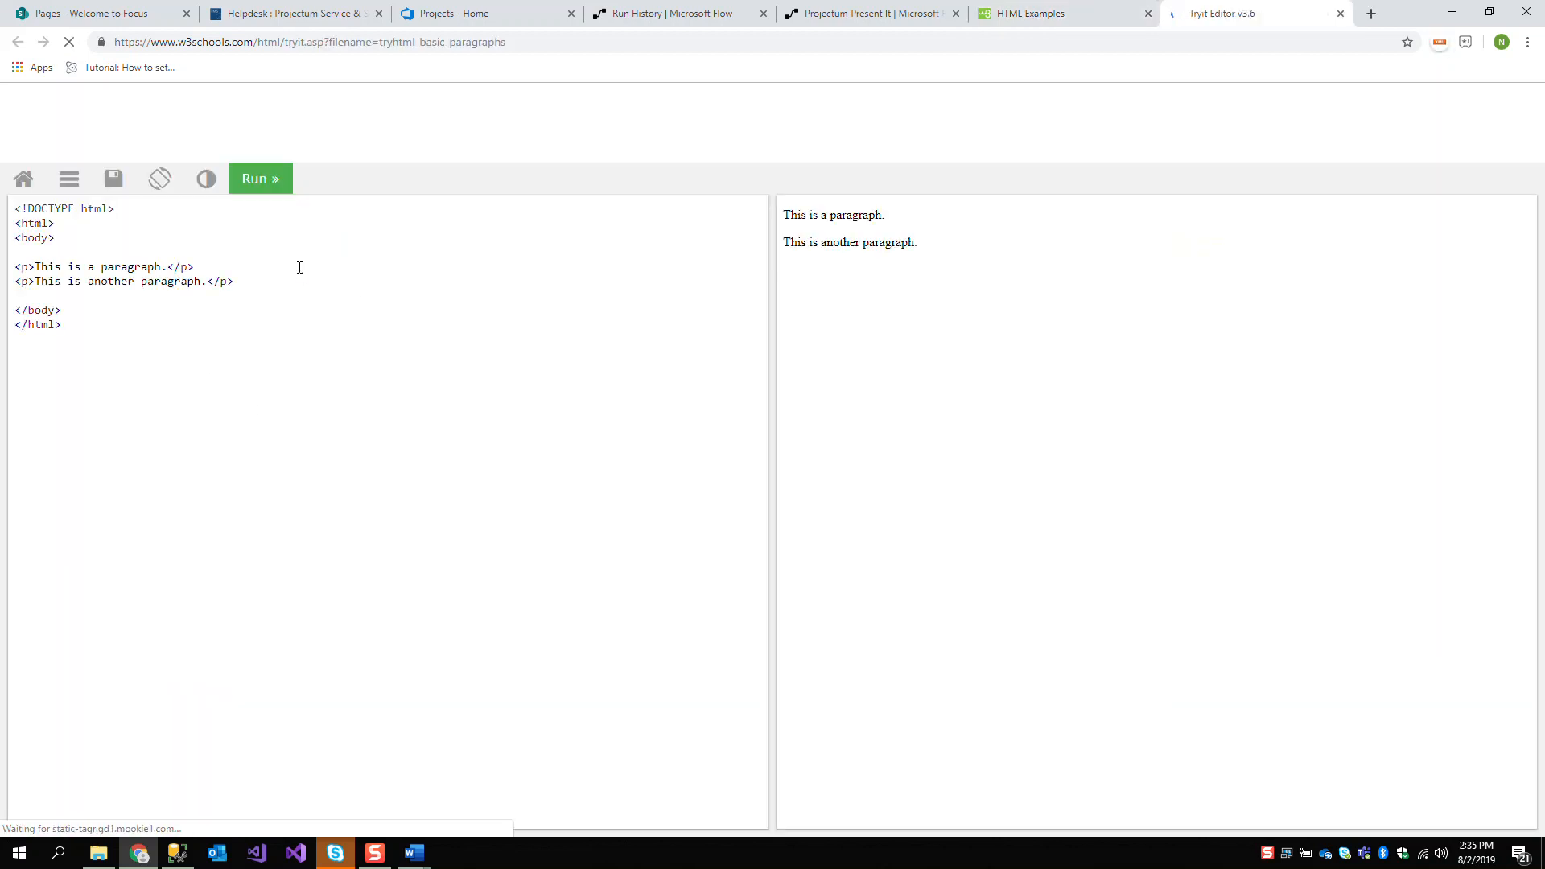
click(1026, 14)
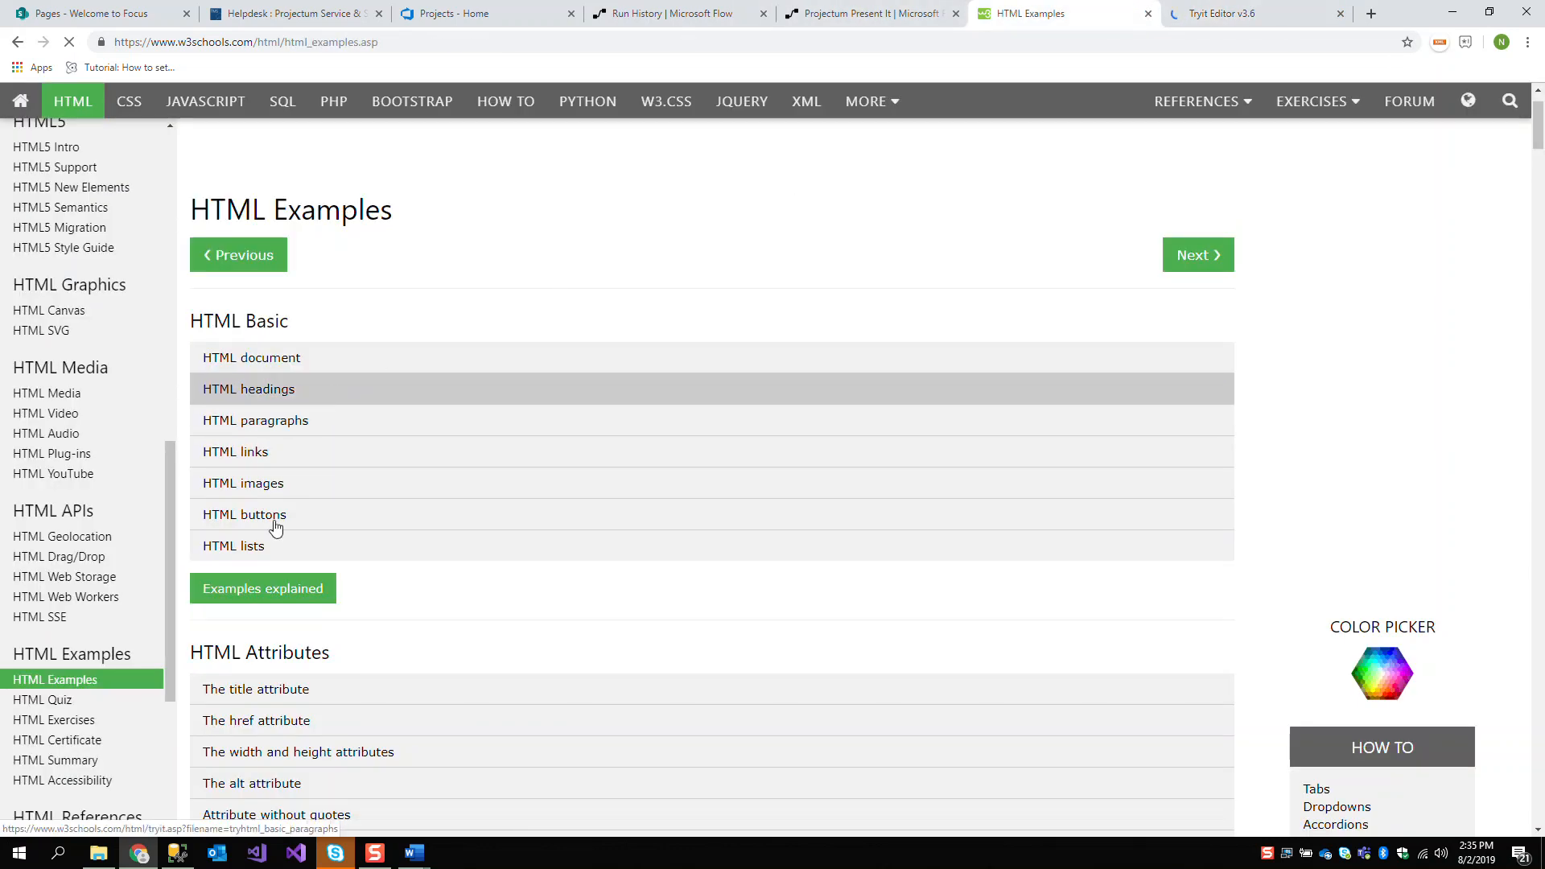
click(403, 550)
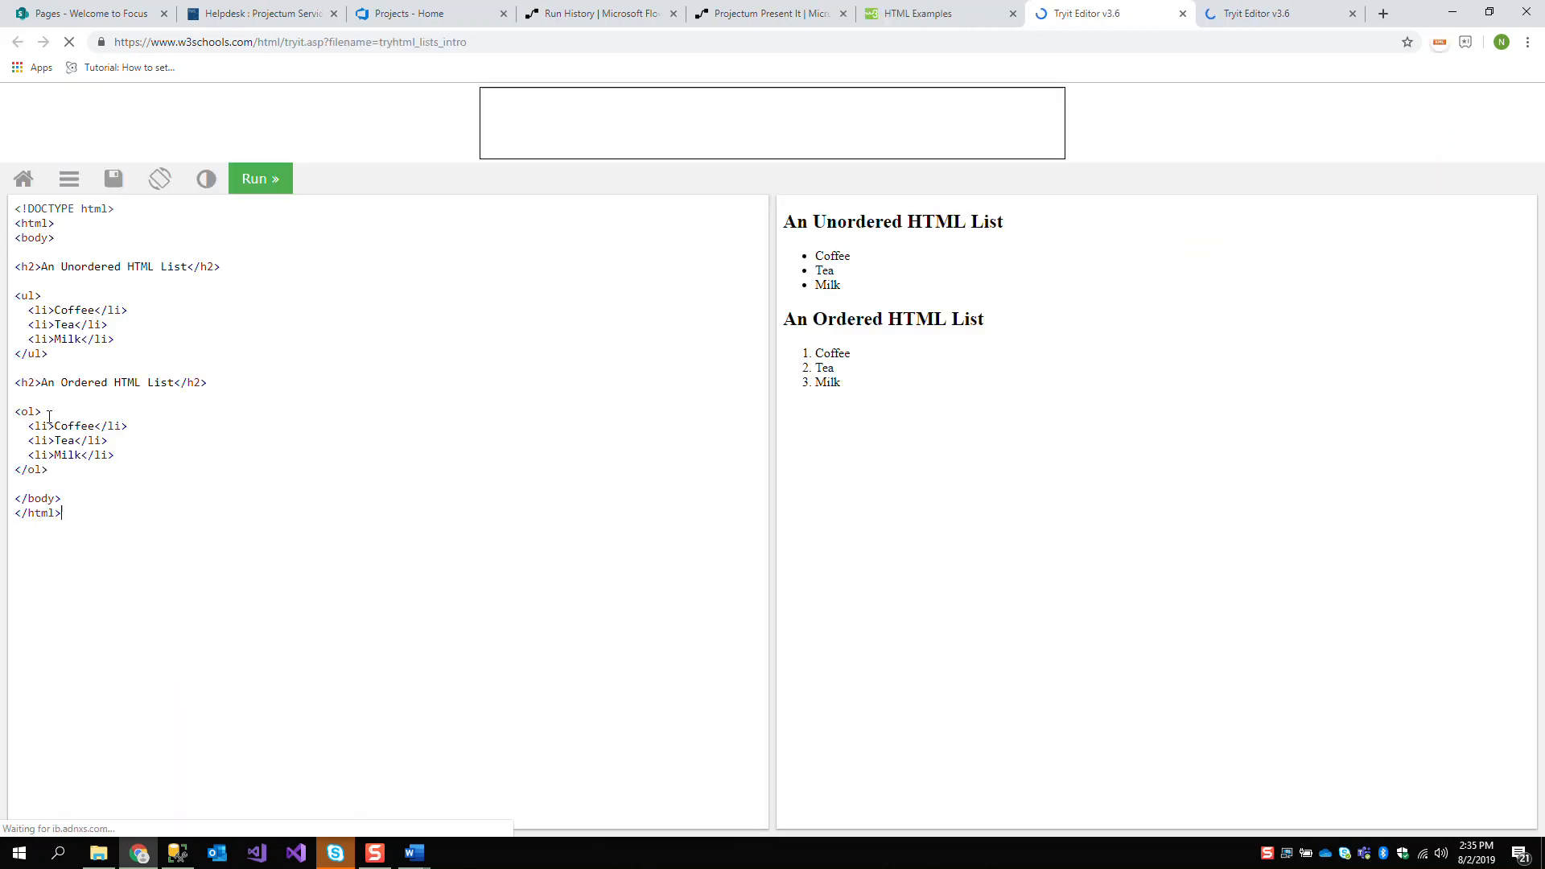
drag(90, 515, 49, 376)
click(95, 518)
drag(89, 515, 16, 222)
key(ctrl+c)
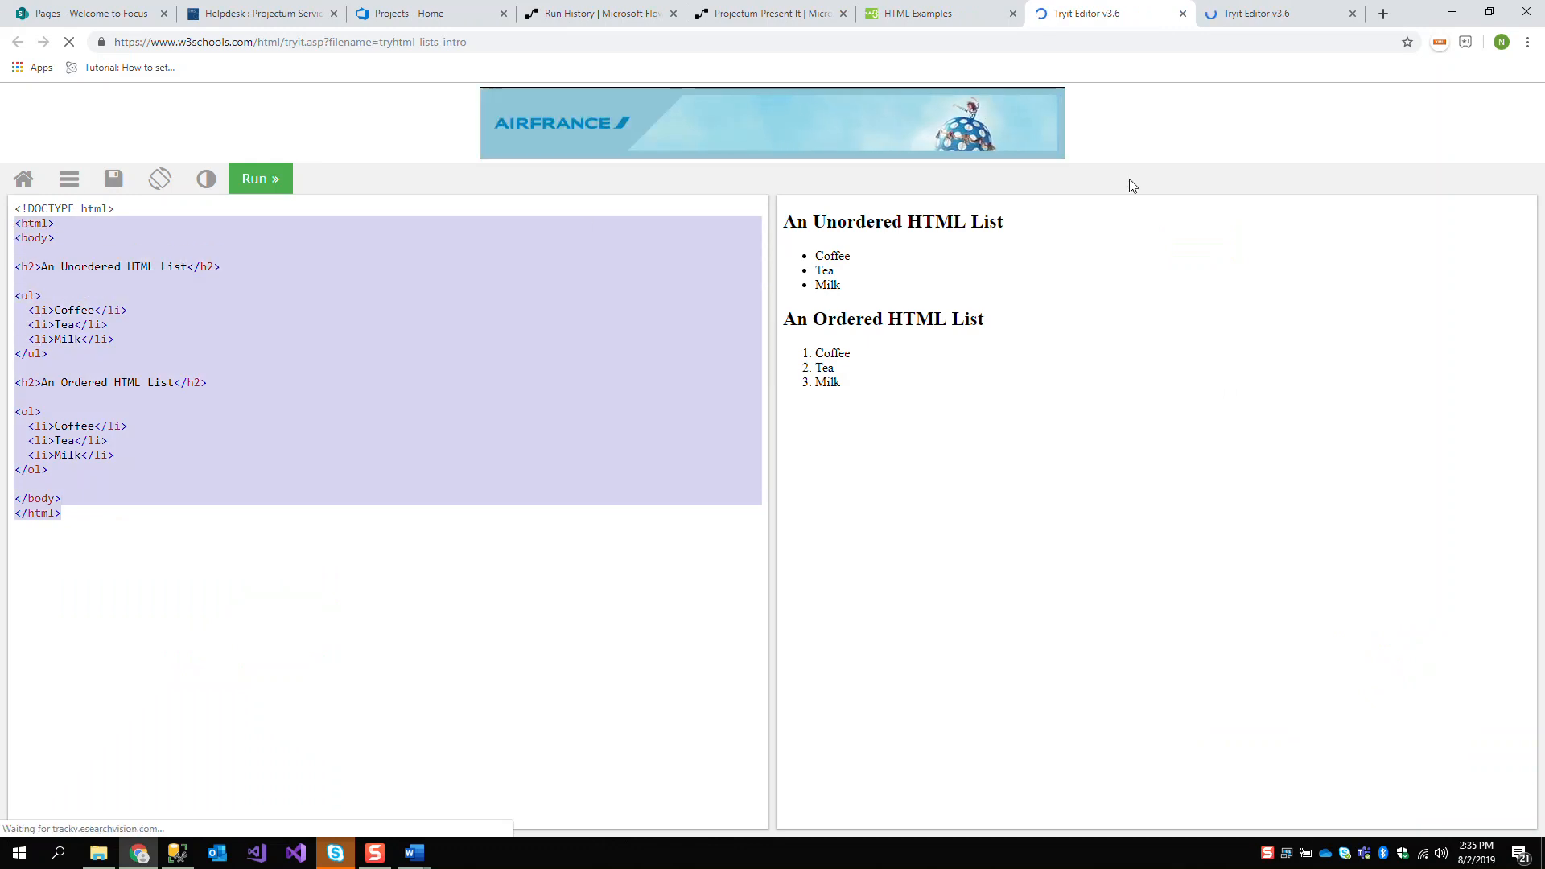
Flatten the copied HTML list code into one line by pasting it into a new browser tab's address field, and copy it again
click(1384, 14)
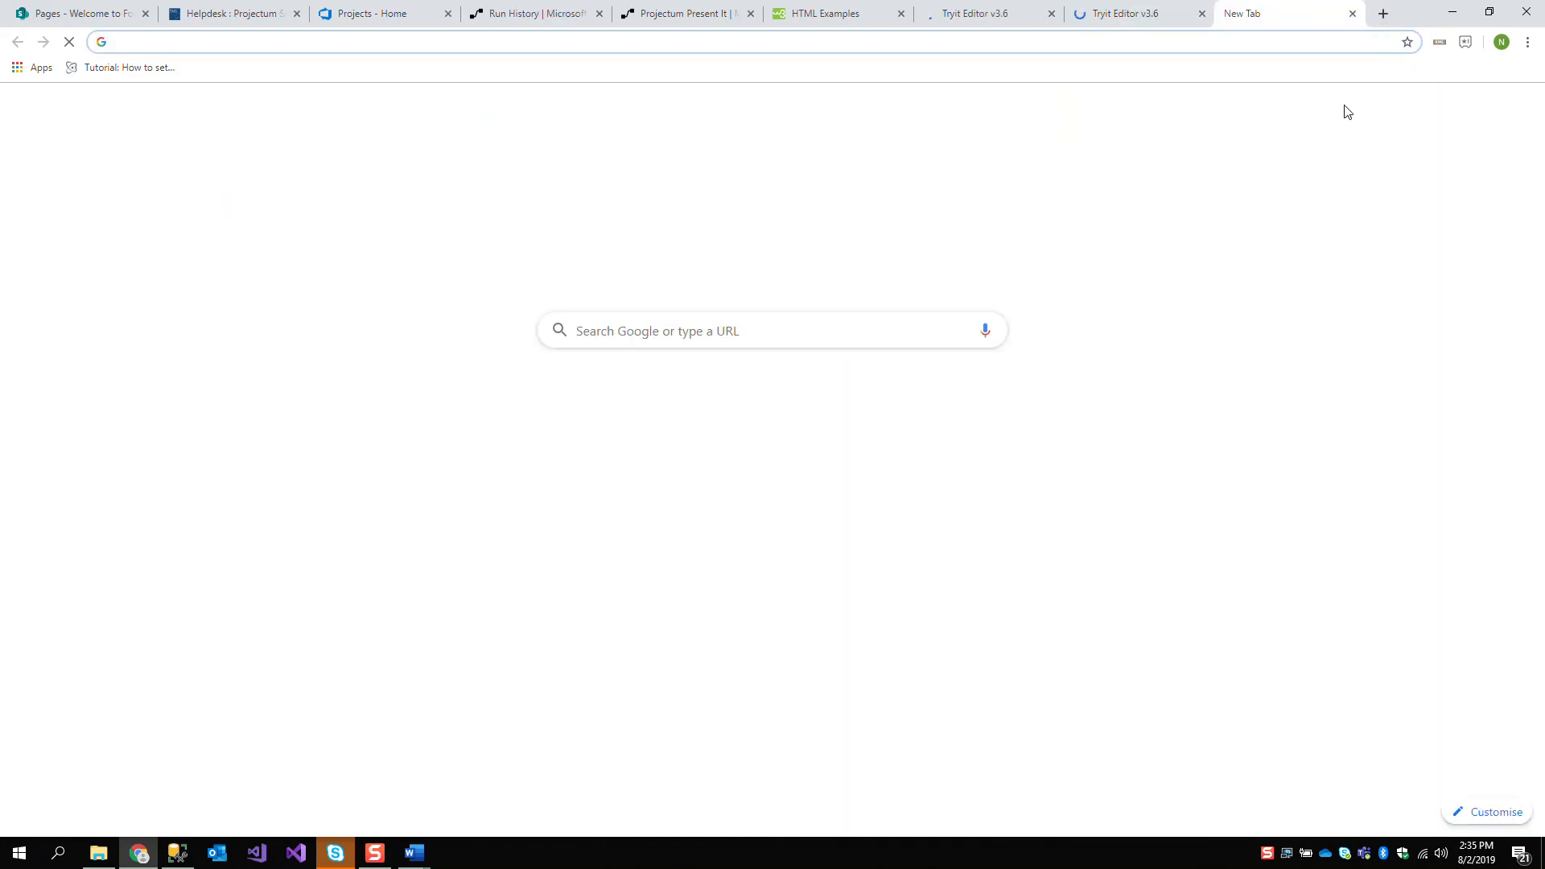
key(ctrl+v)
key(ctrl+a)
key(ctrl+c)
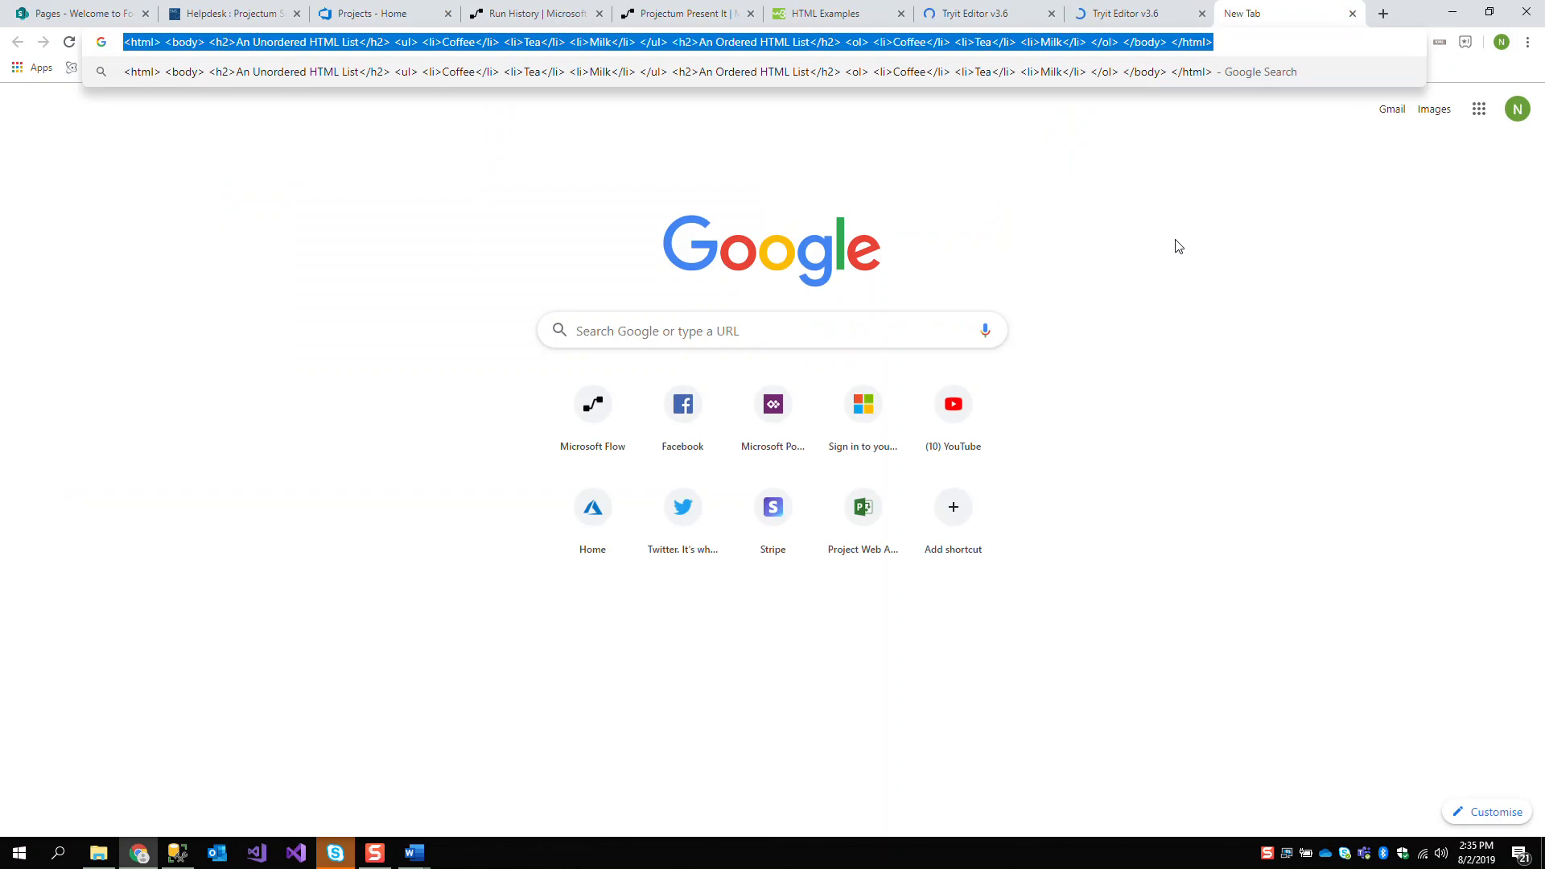
mouse_move(339, 856)
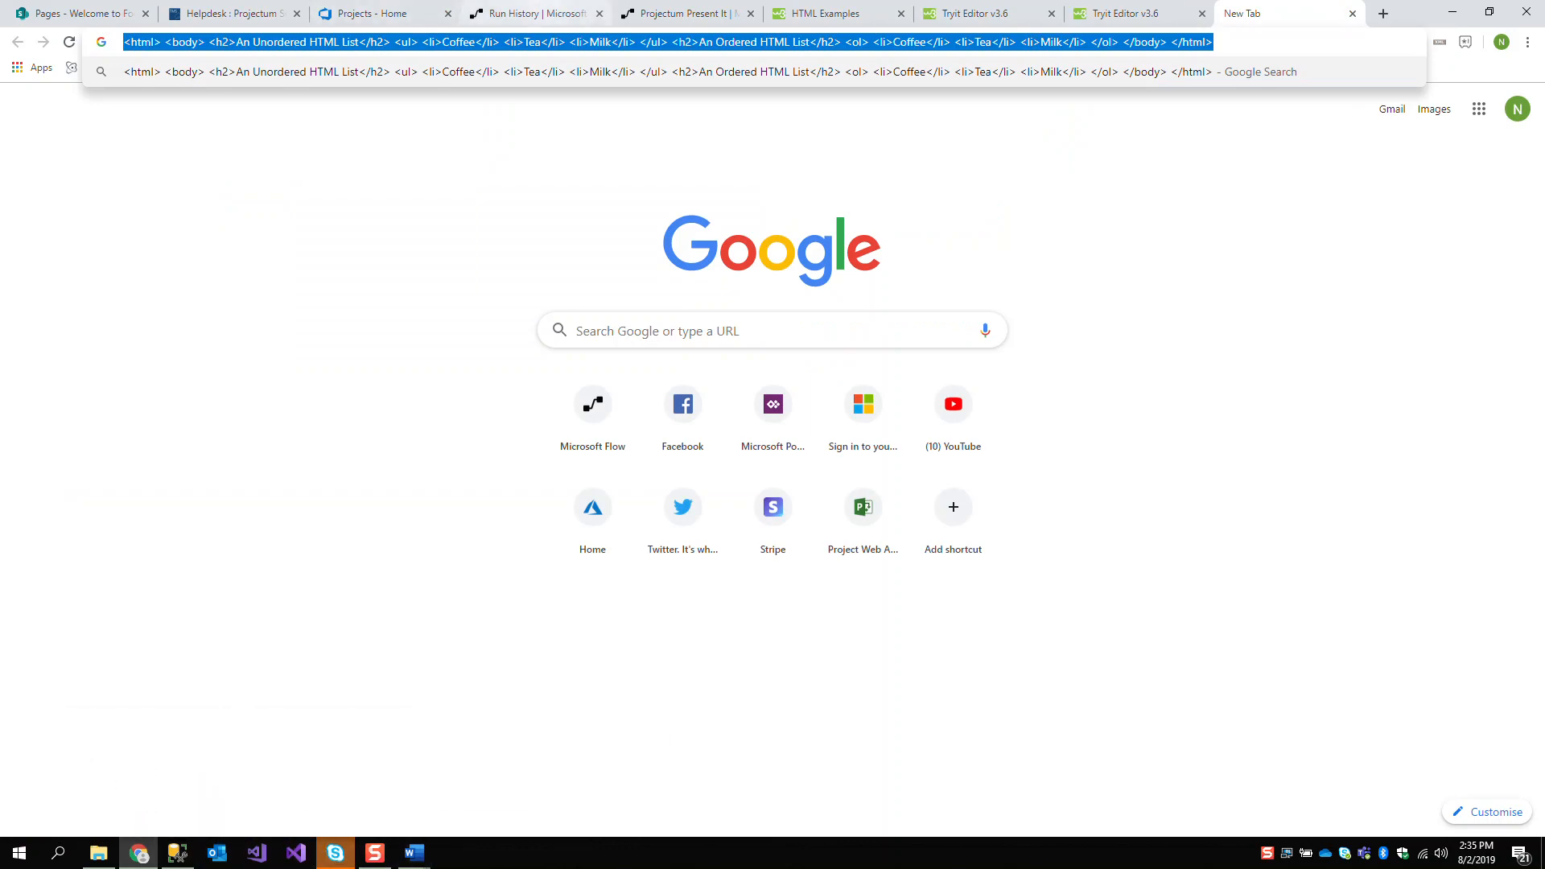
Edit the flow and add a "Cool" property holding the copied HTML list code below "Now" in the Compose inputs
click(537, 13)
click(1501, 139)
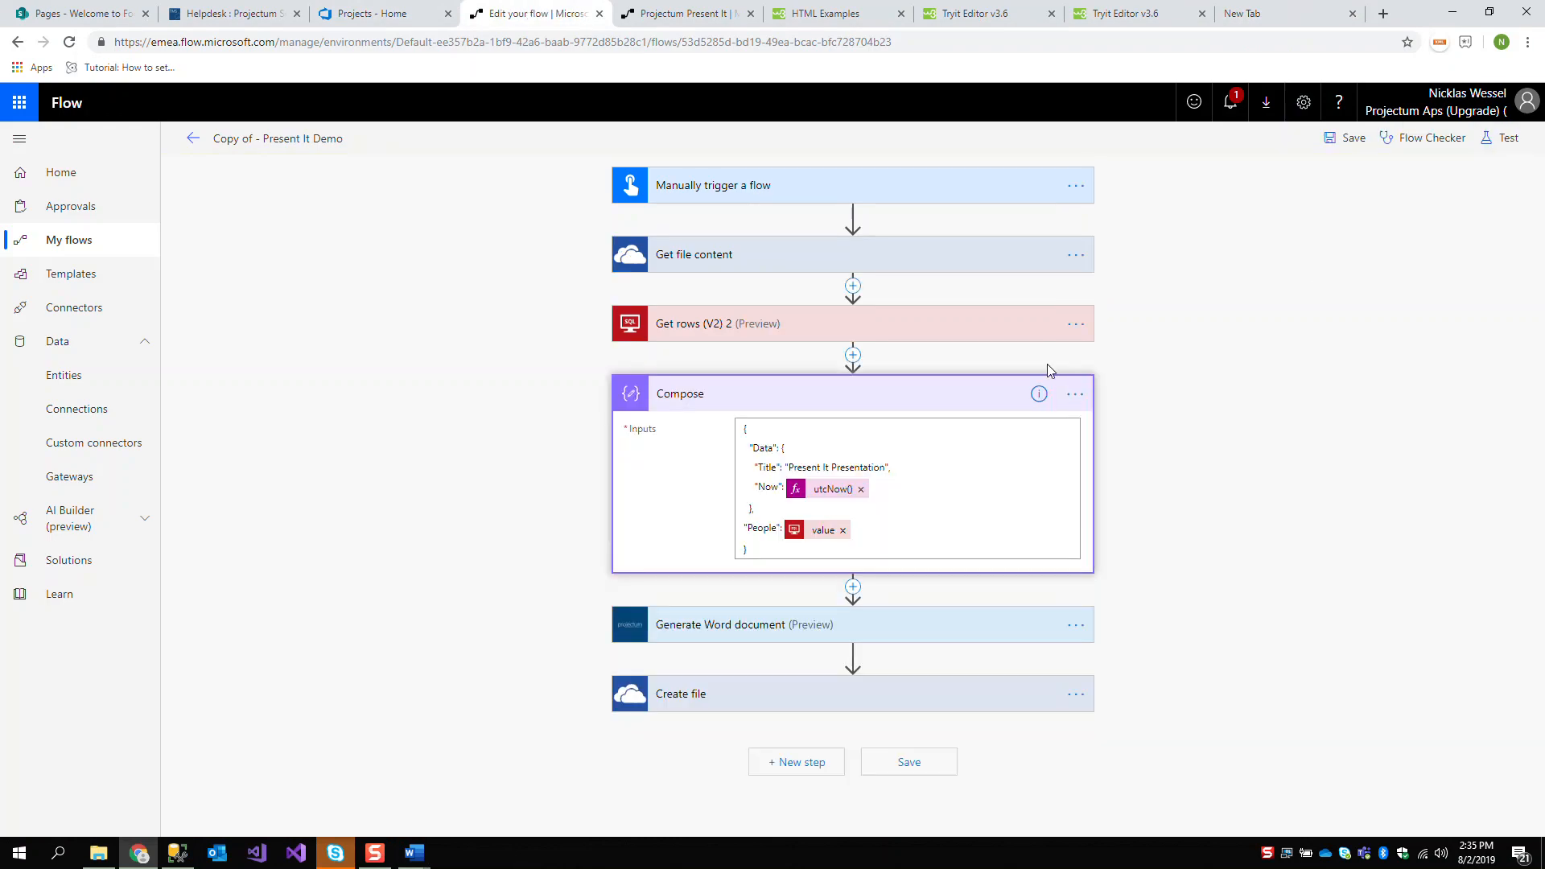
click(907, 491)
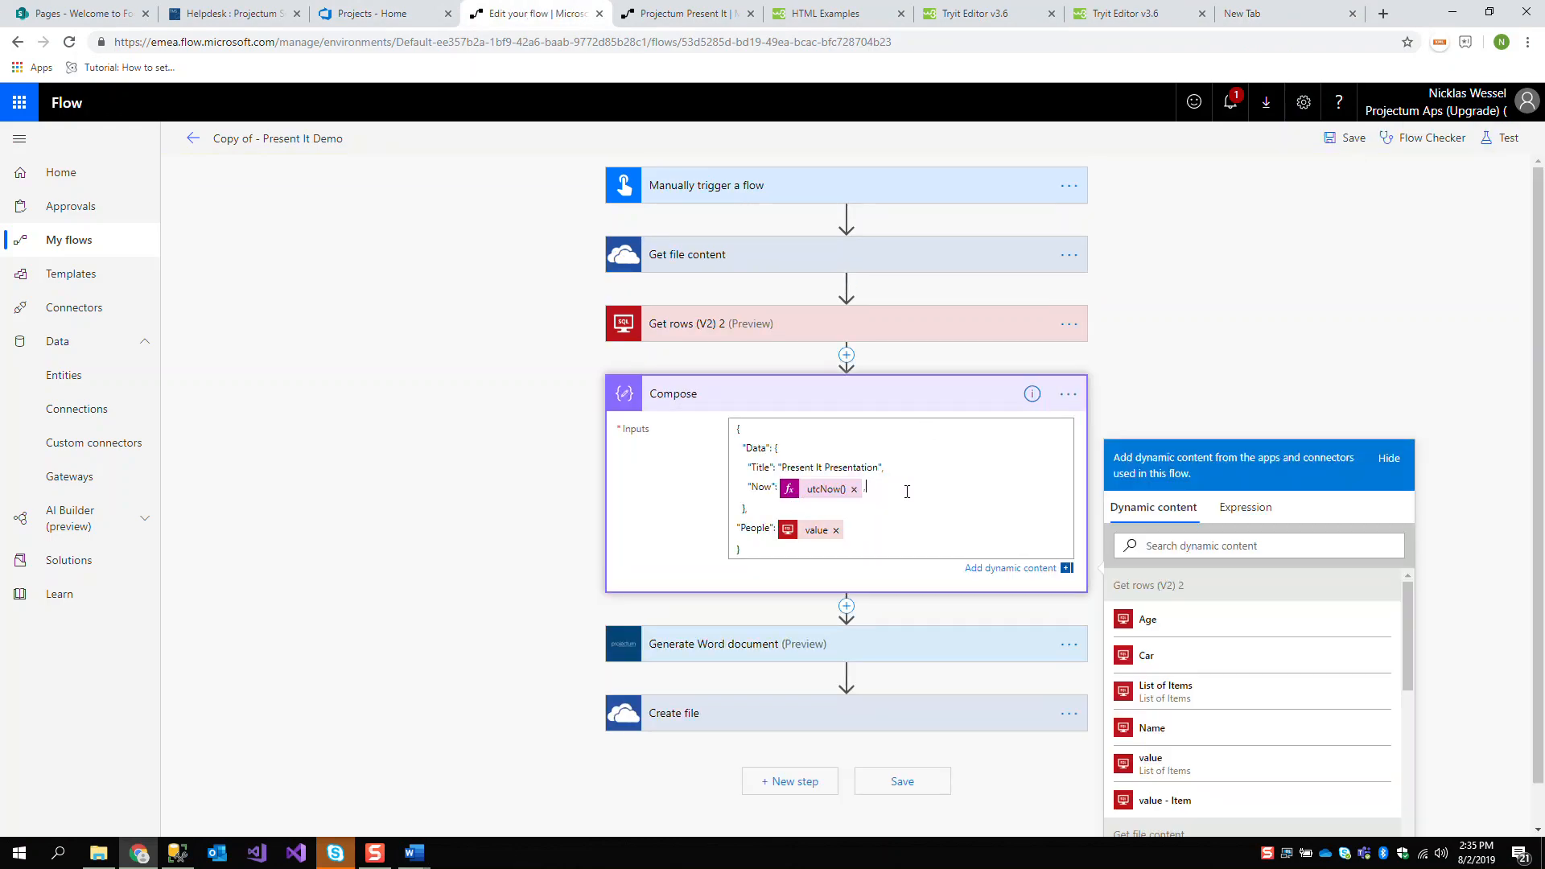
key(Return)
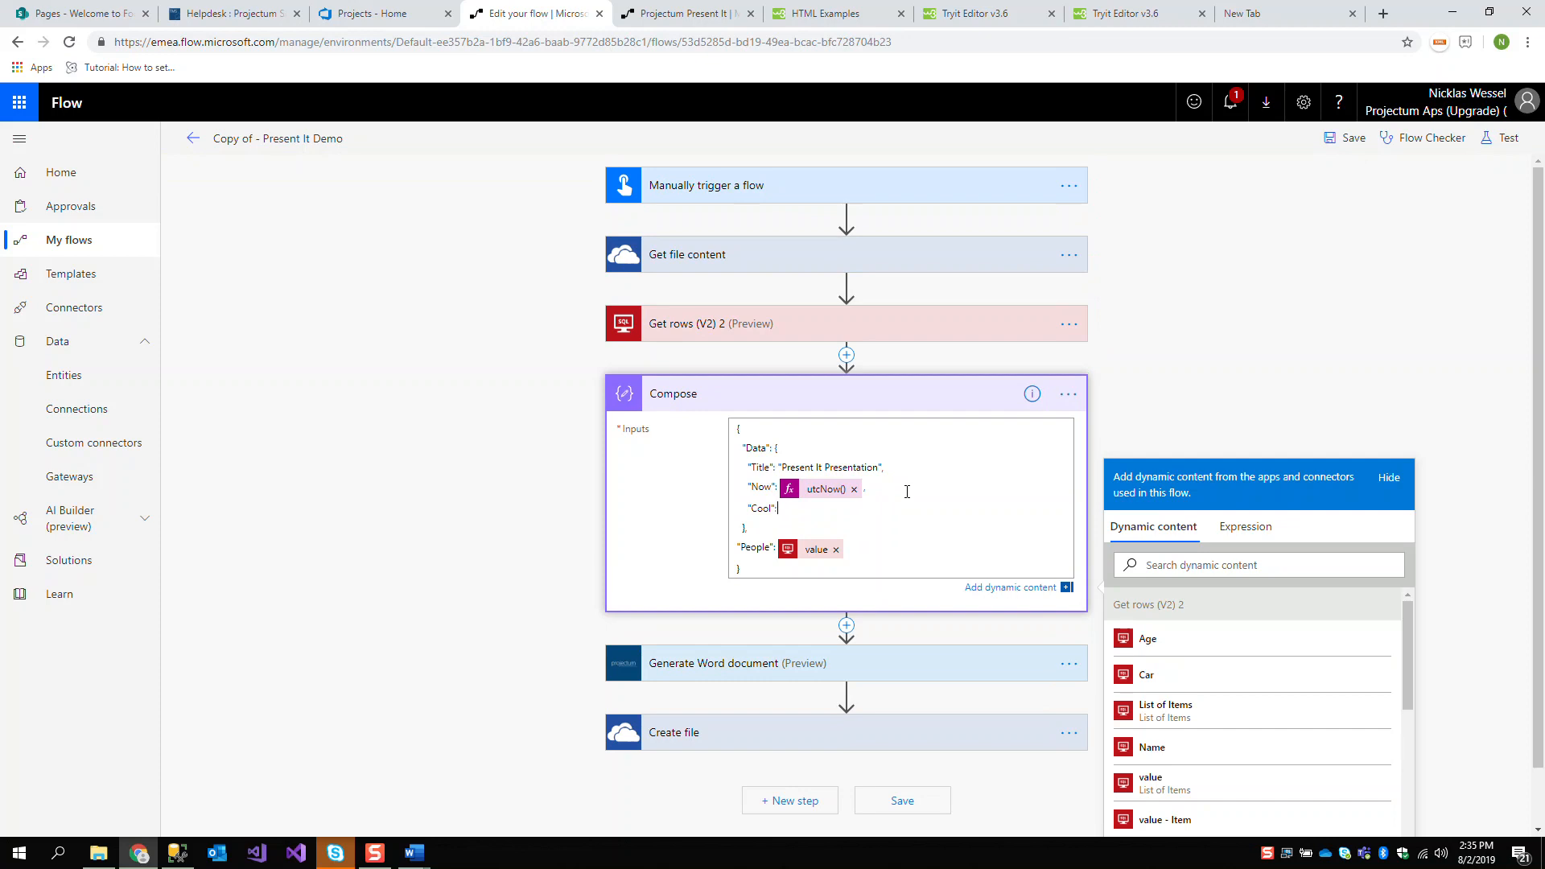
text("Cool": ")
key(ctrl+v)
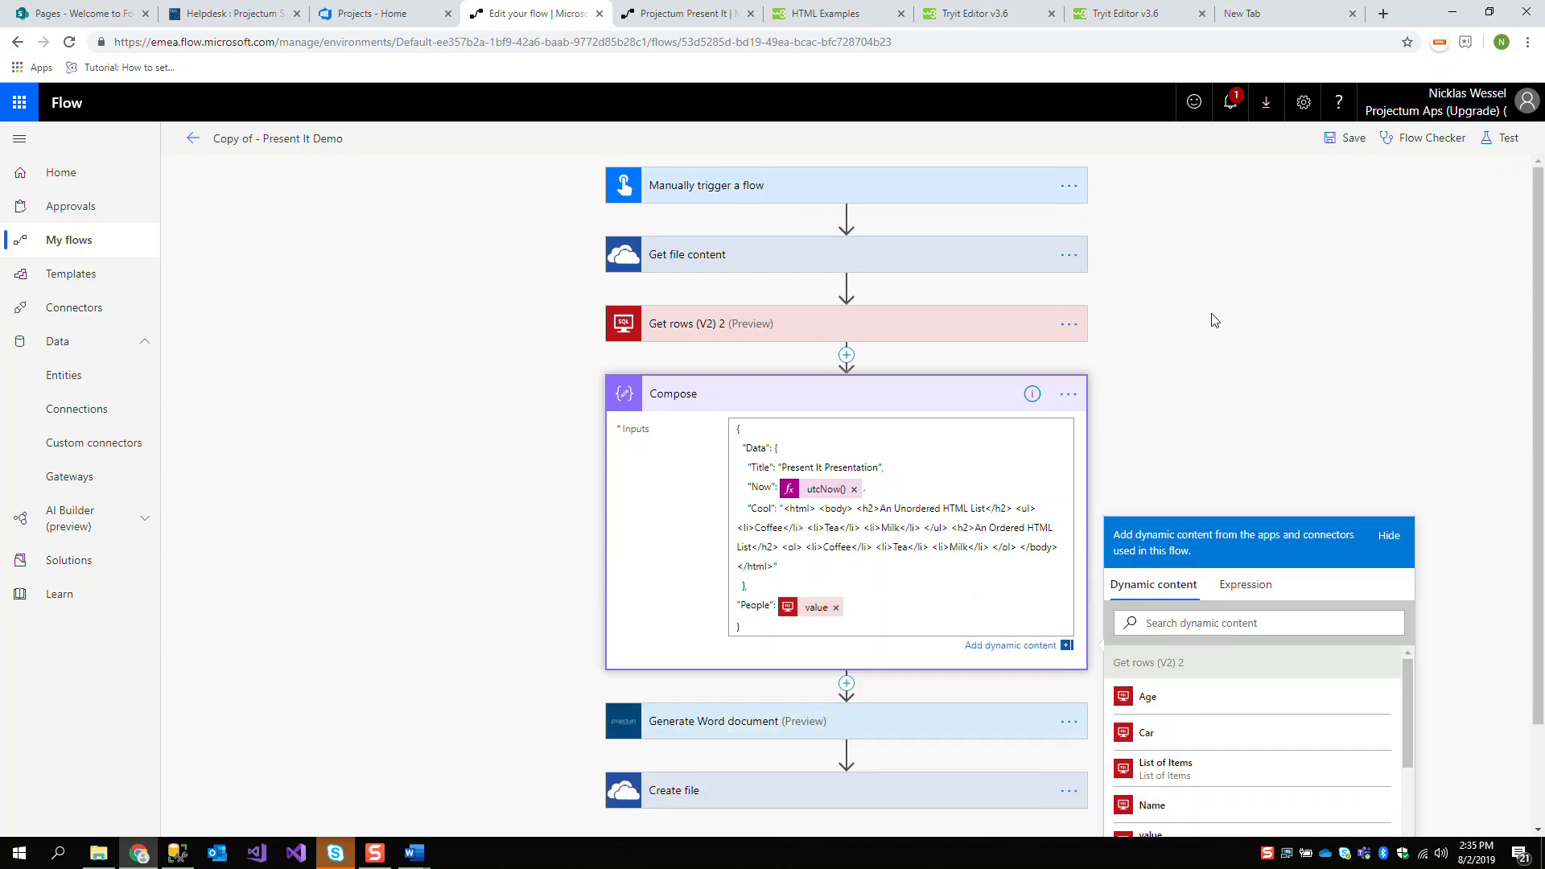
Save and test the flow using the data from the previous run made 2 minutes ago
click(1512, 150)
click(1298, 265)
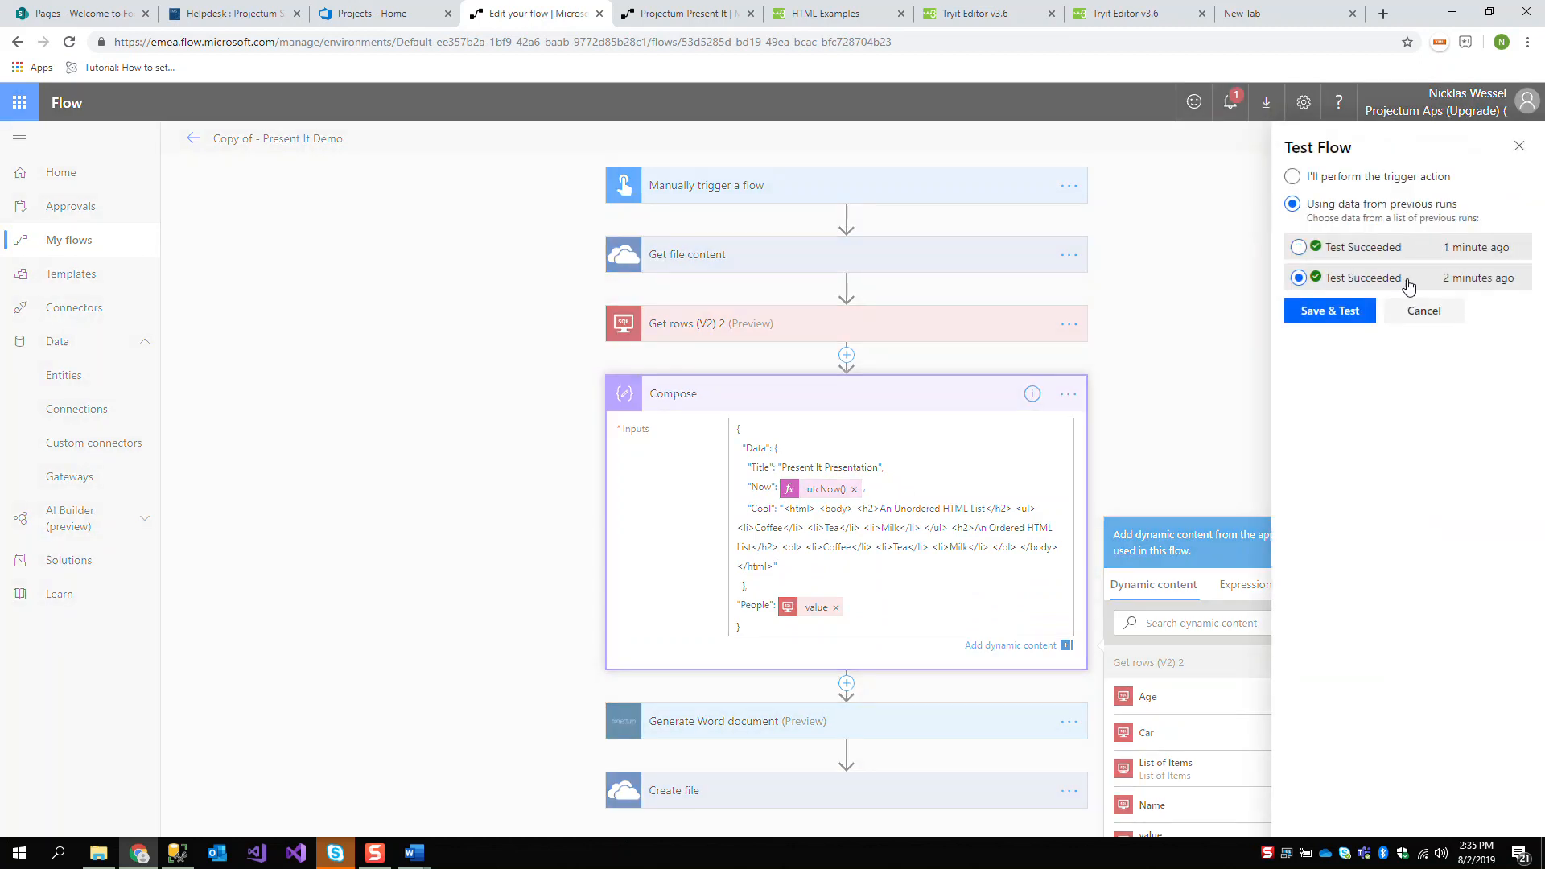
click(1352, 301)
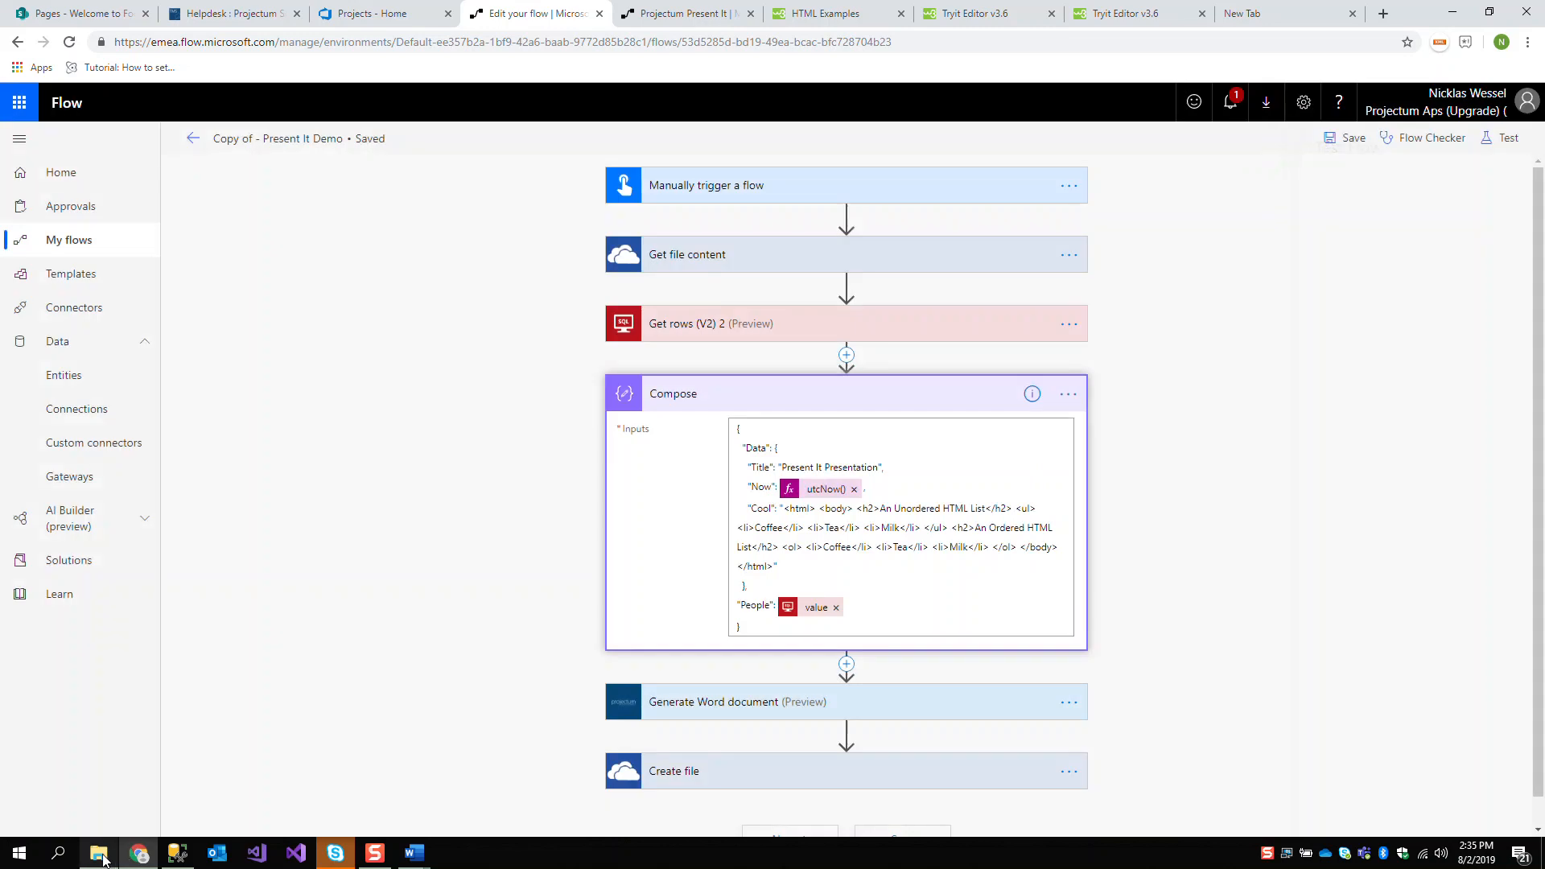
Close the old Present It Presentation.docx and open the newly generated version from the Templates folder
mouse_move(412, 852)
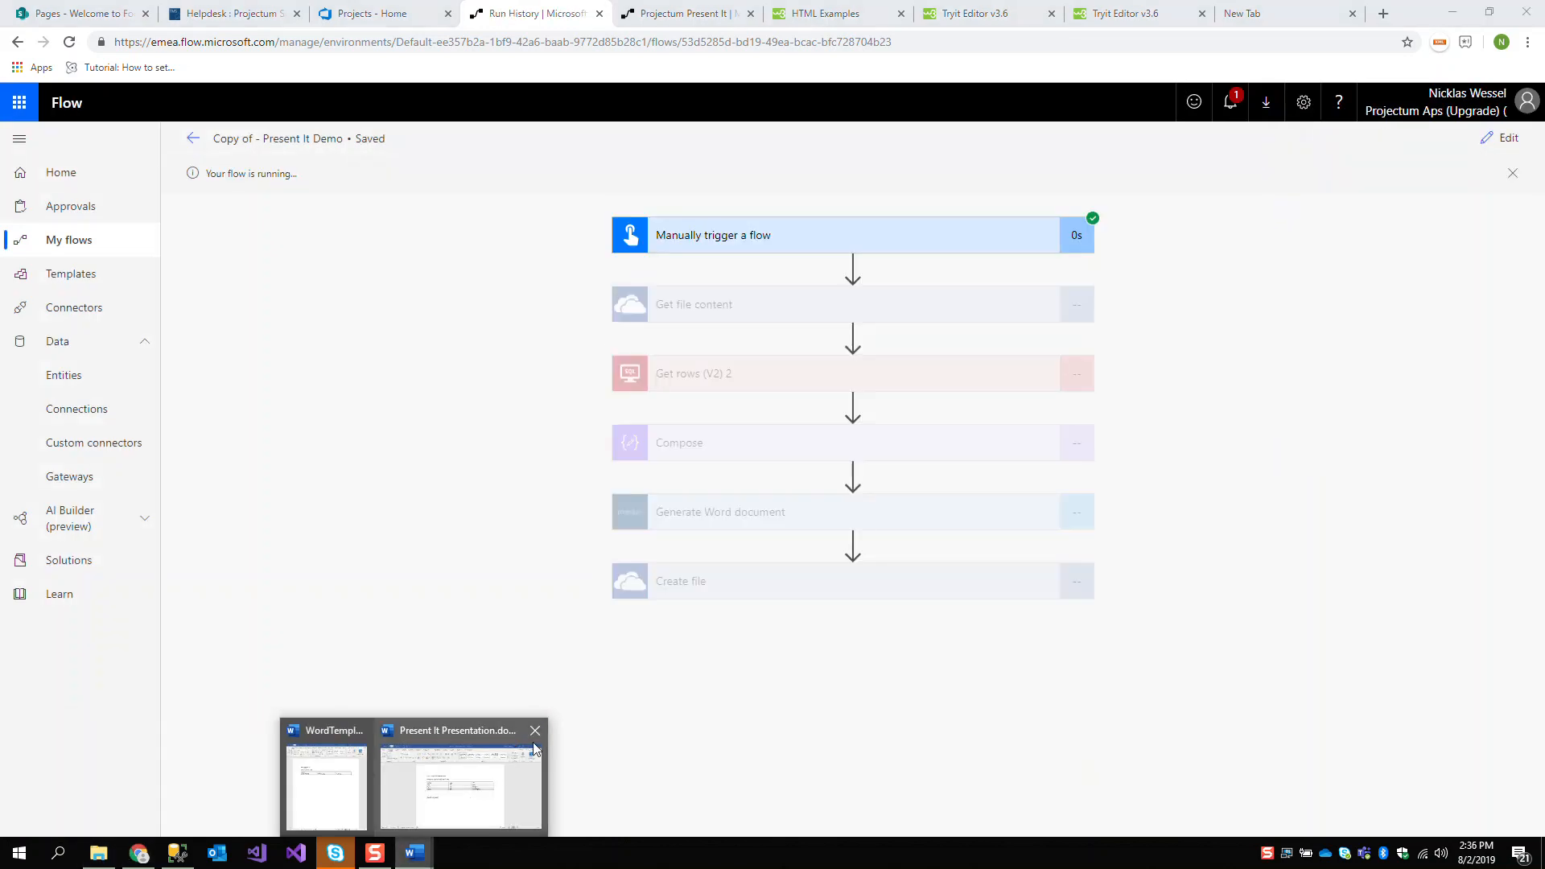
click(537, 733)
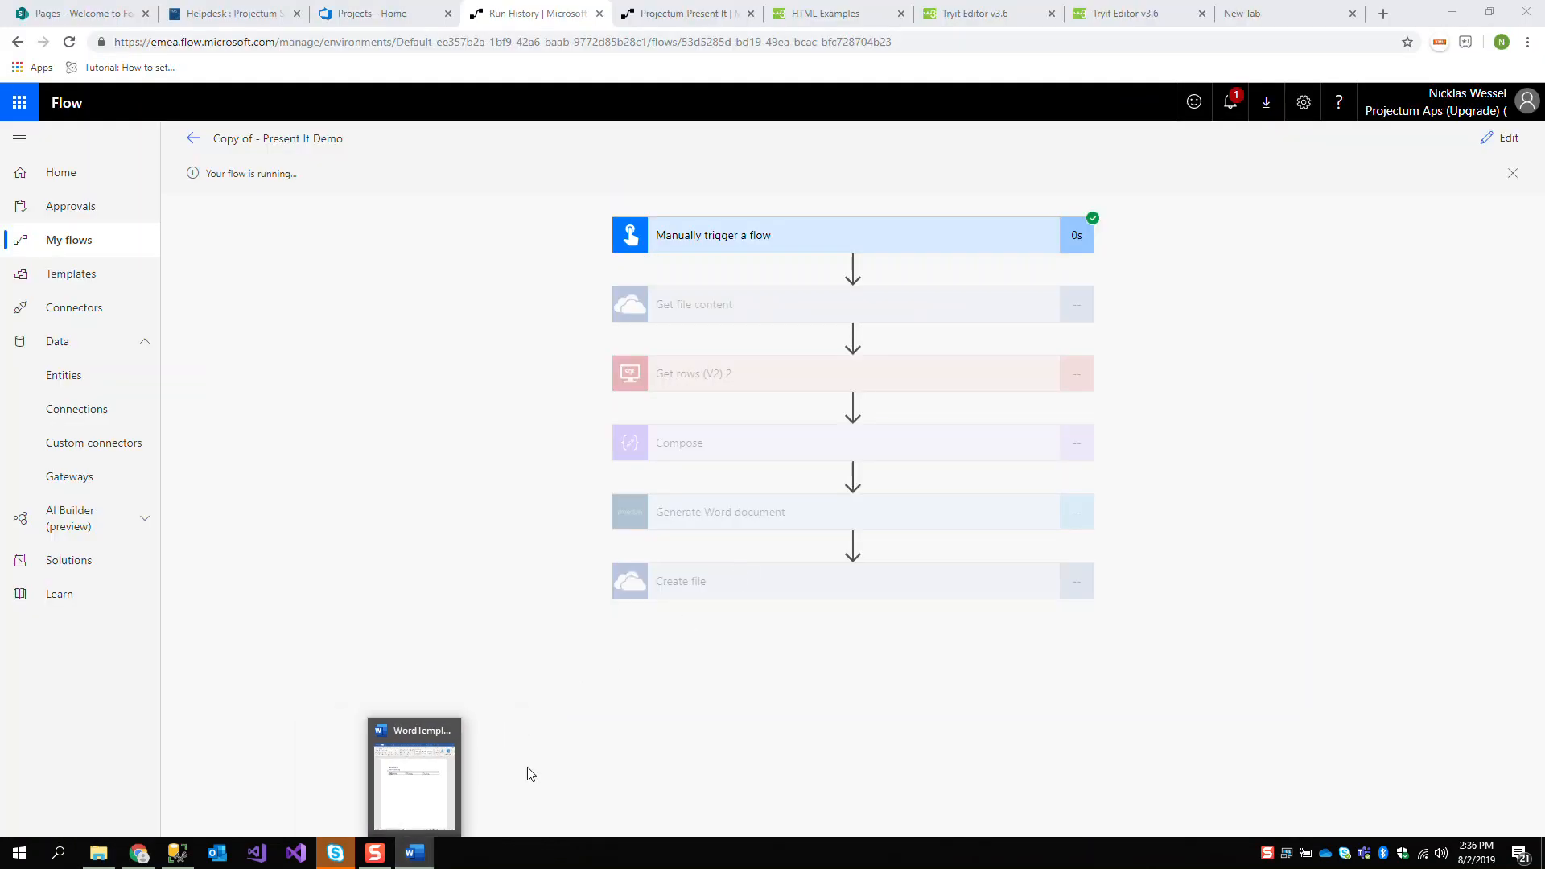
click(98, 855)
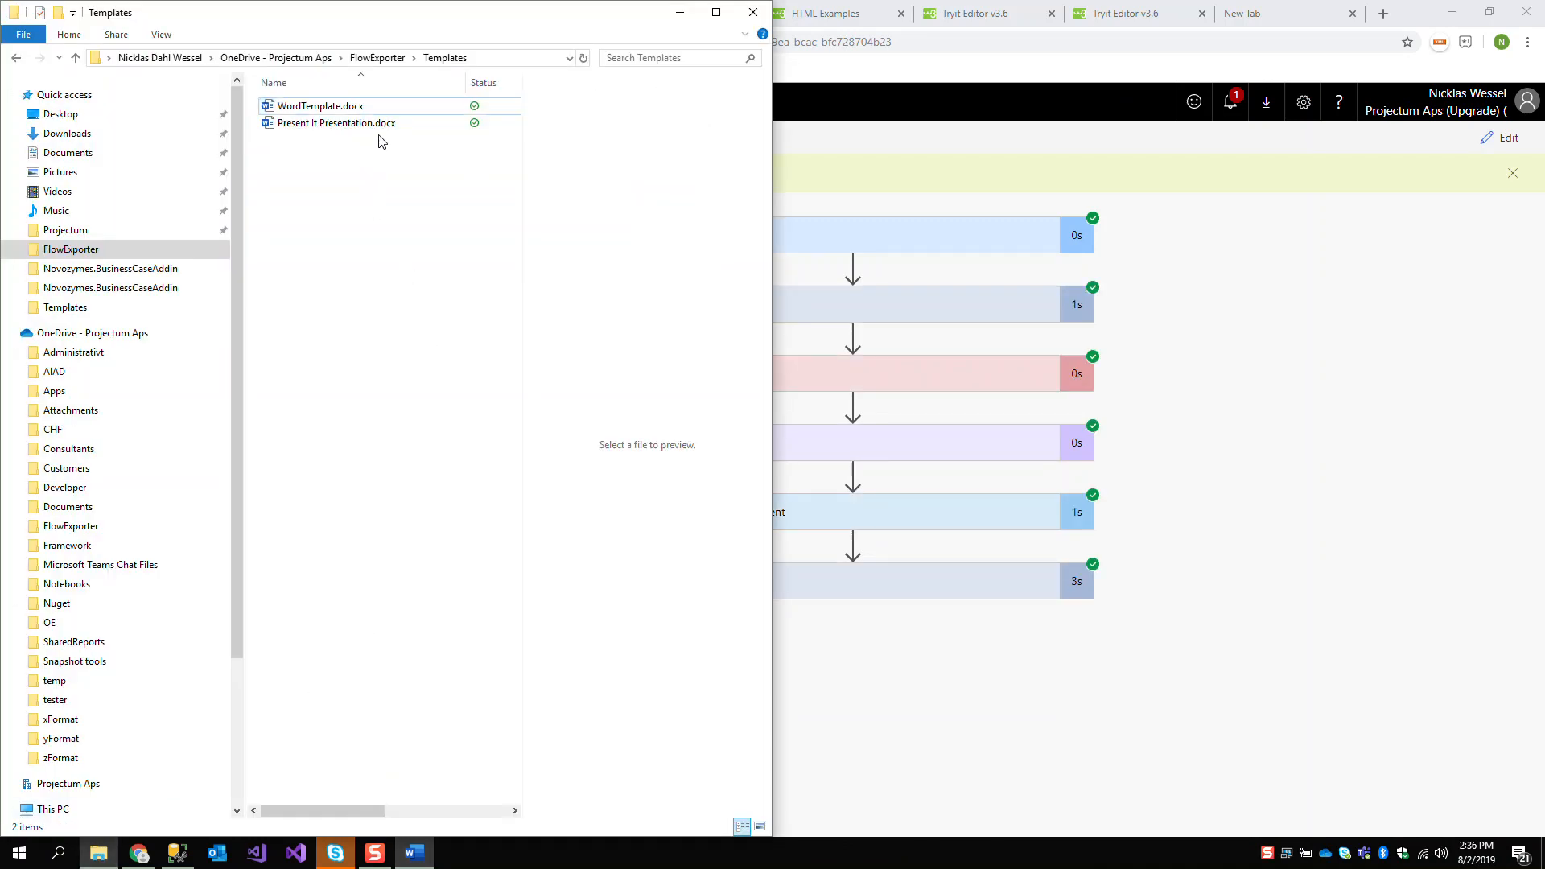
double_click(385, 110)
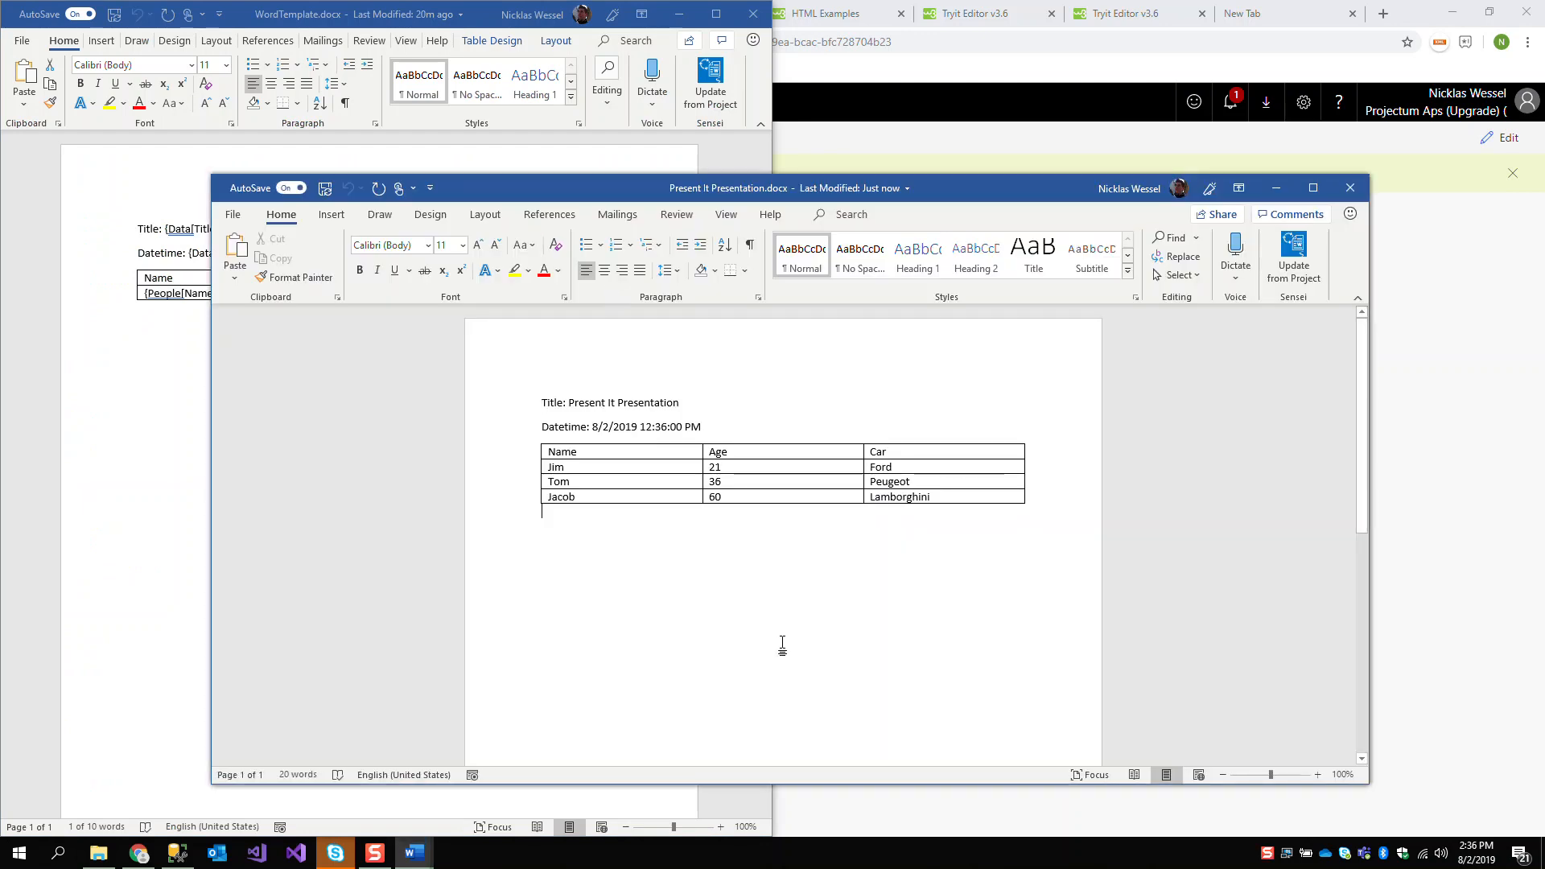
Return to the flow run and examine the inputs and outputs of the Compose action for the Cool value
click(1500, 376)
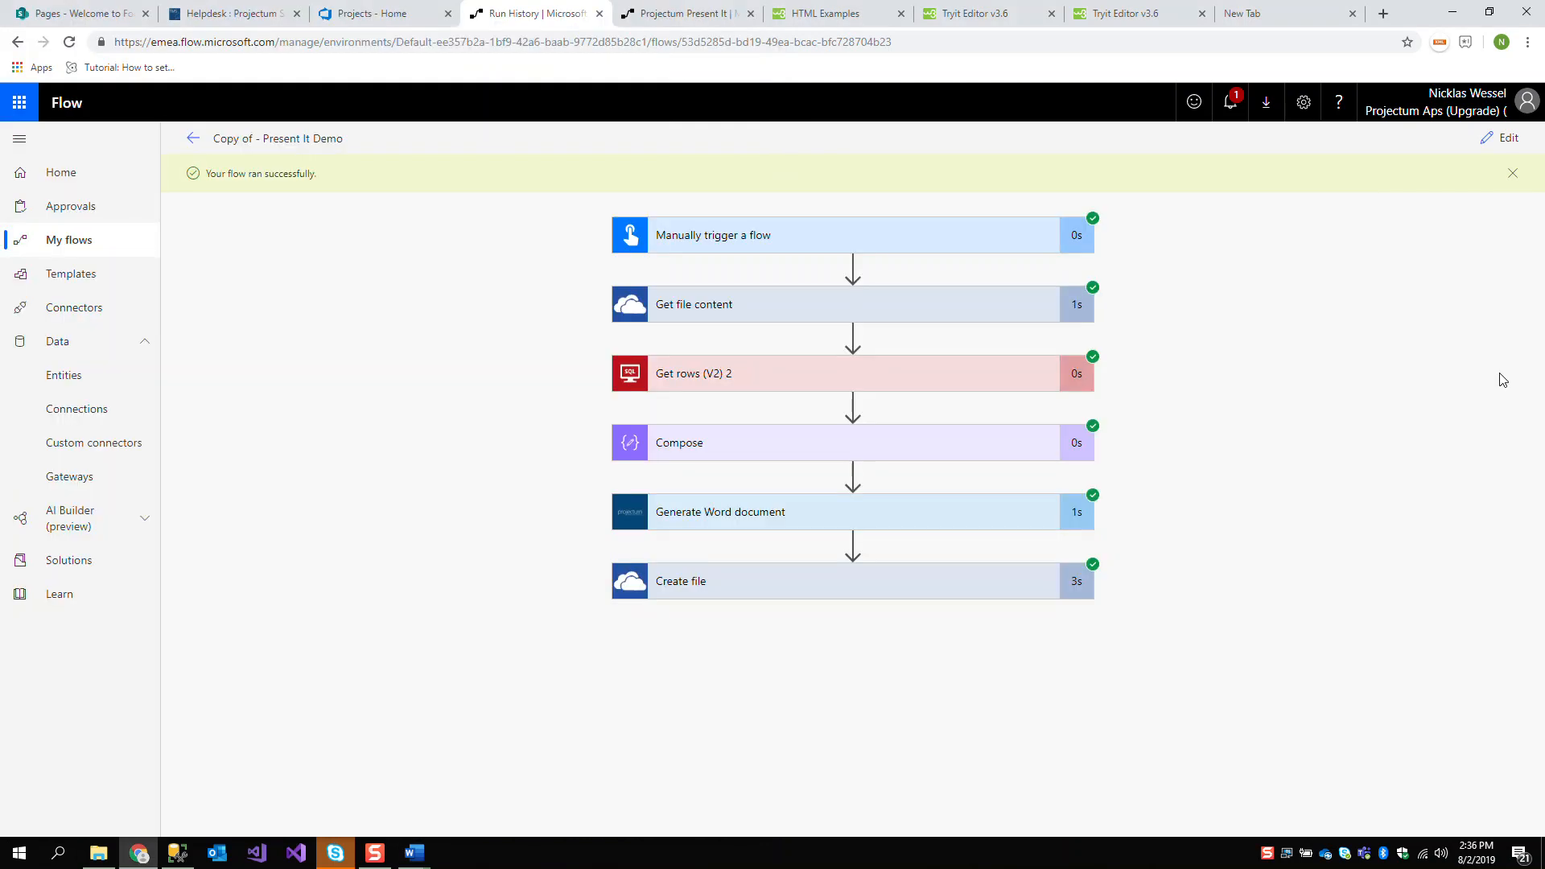
click(646, 458)
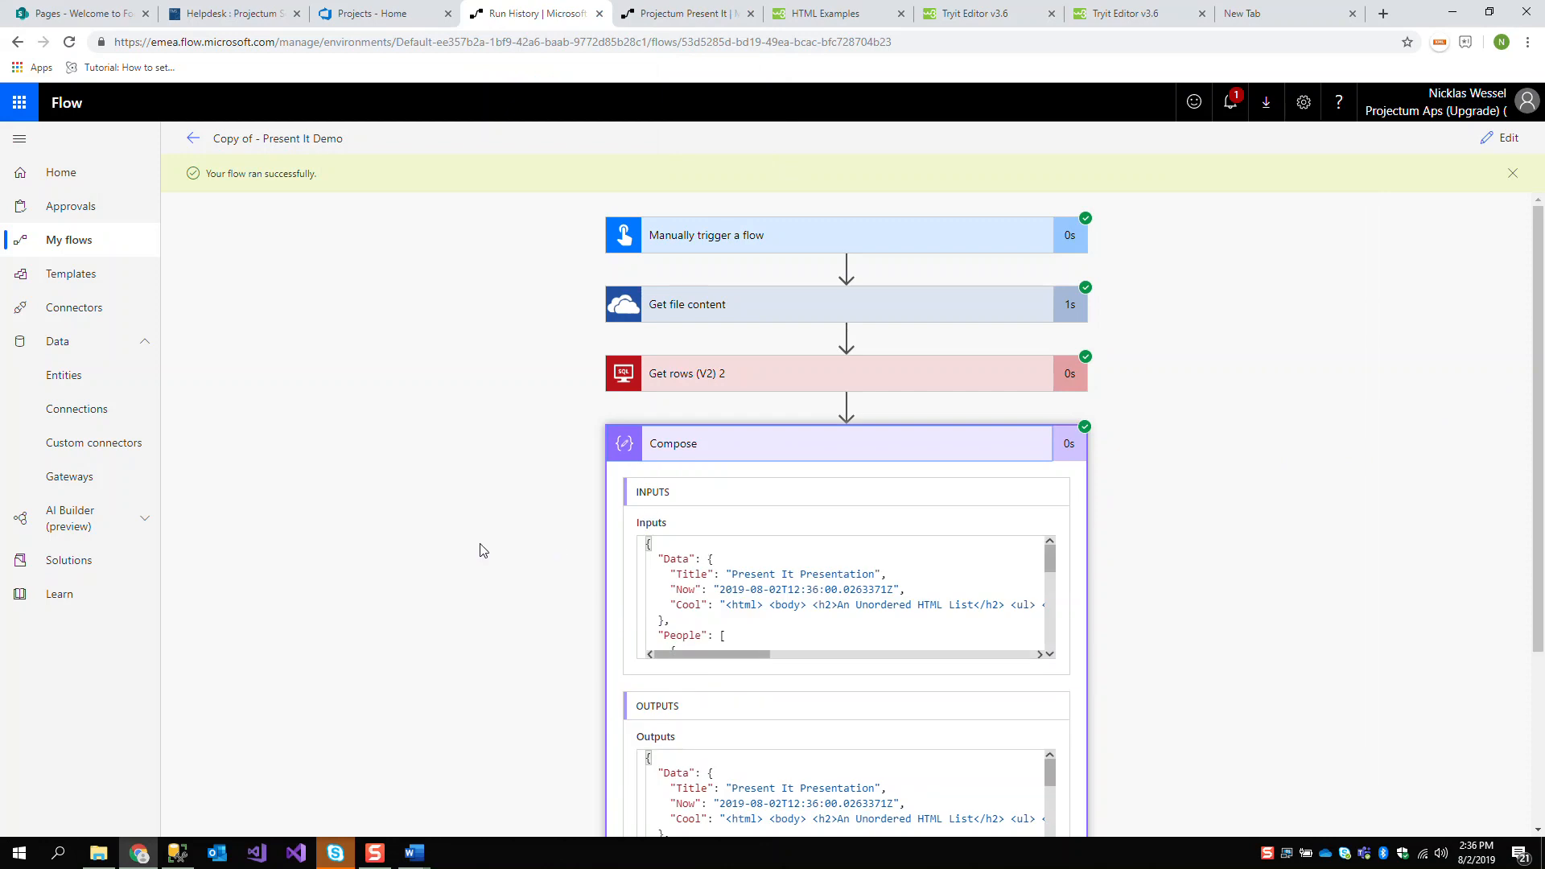
scroll(483, 545, down, 3)
scroll(704, 551, down, 5)
scroll(705, 551, down, 1)
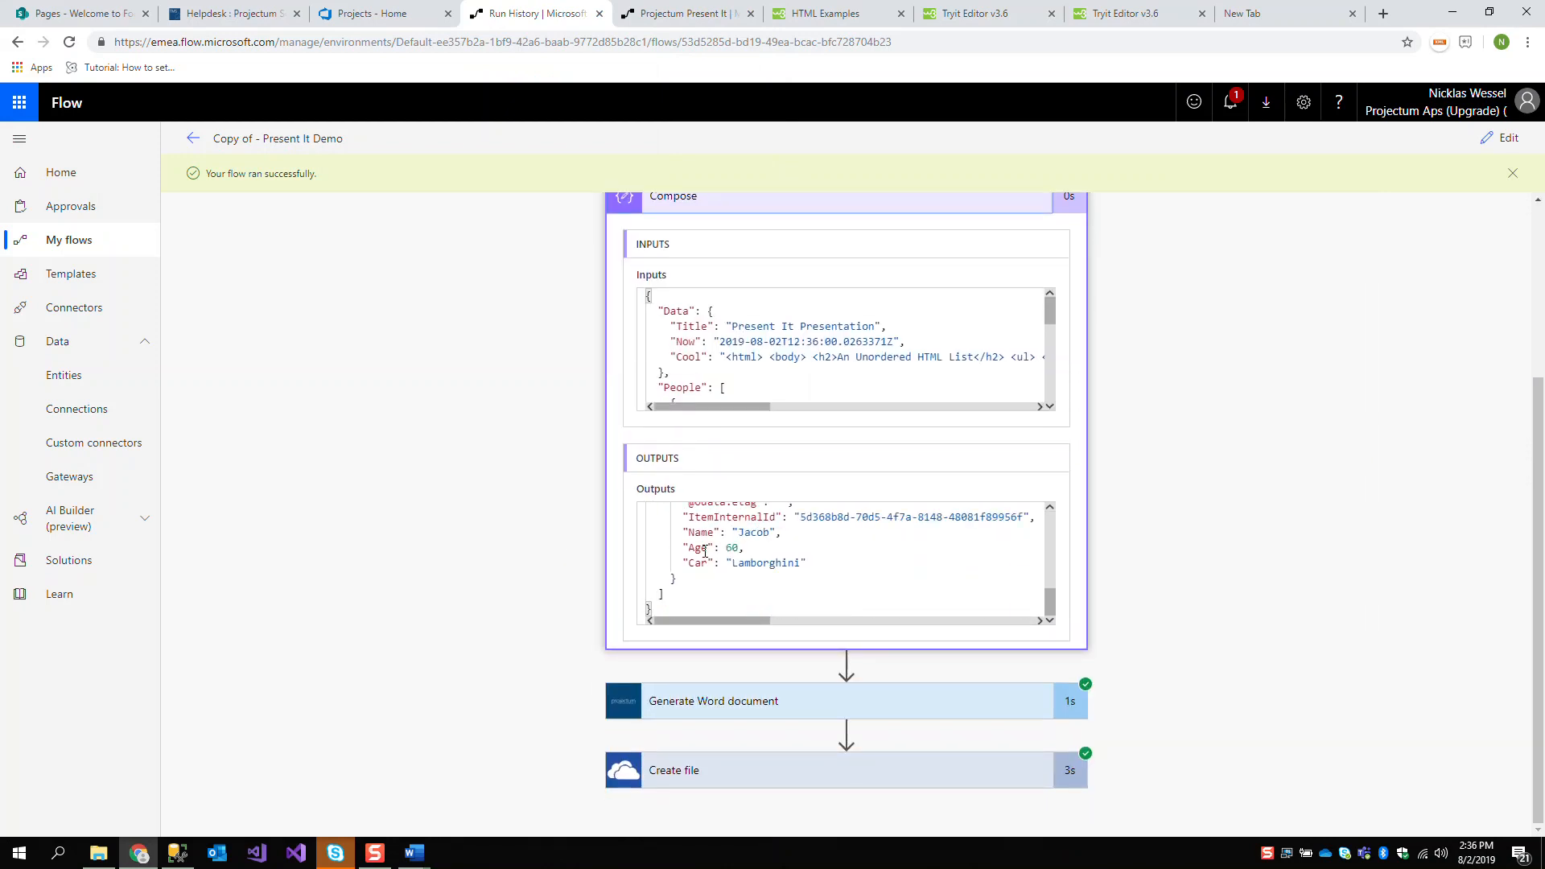
Close the generated document, add the placeholder {Data[Cool]:html} below the table in WordTemplate.docx, and check that the template is saved
mouse_move(414, 853)
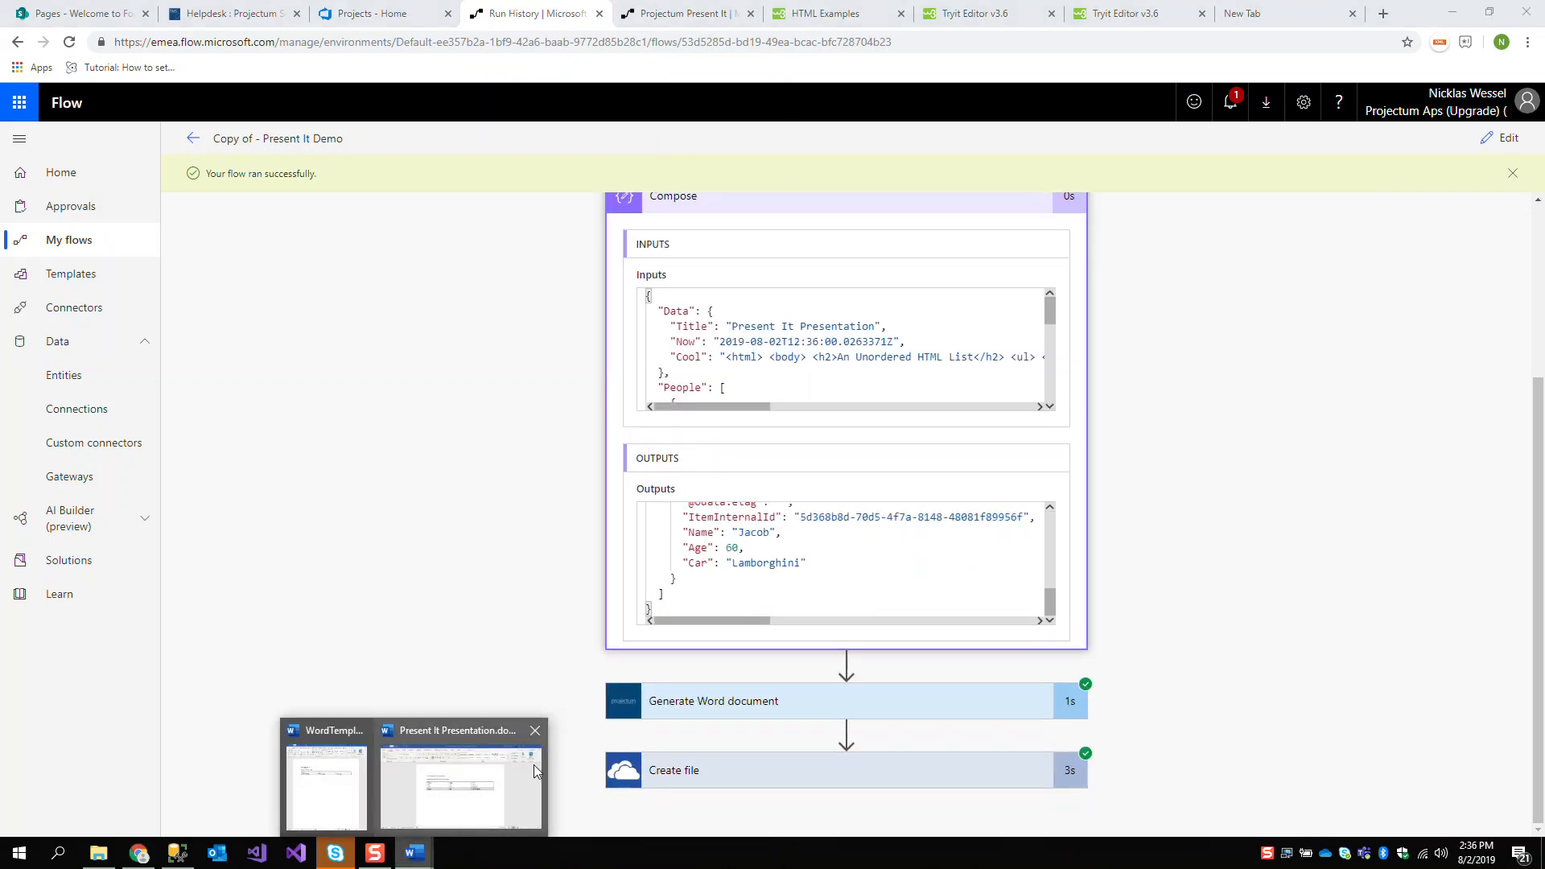
click(534, 730)
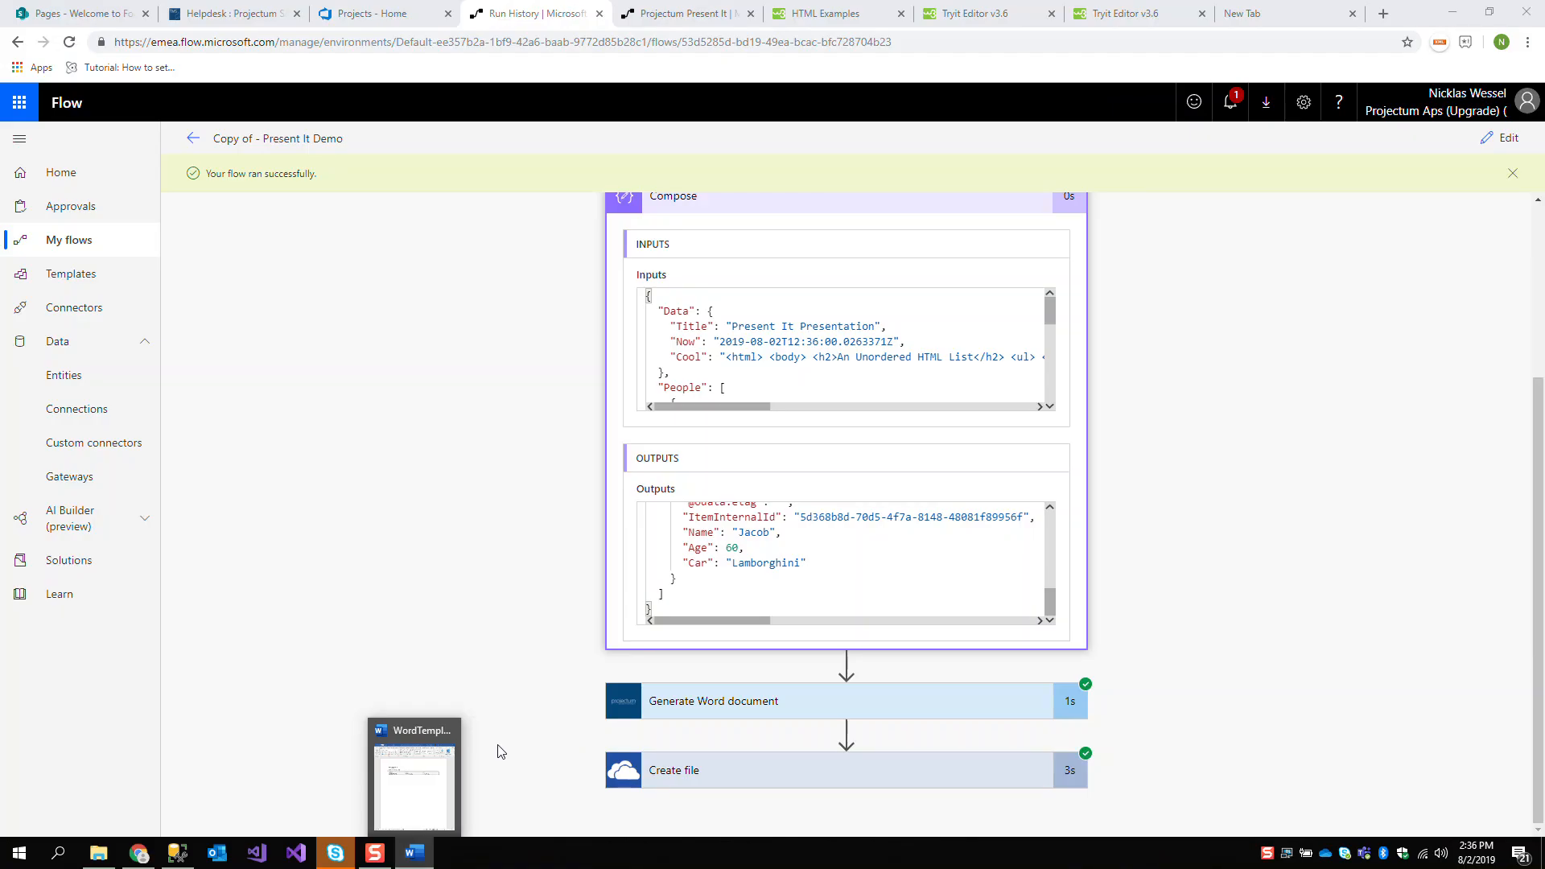
click(432, 766)
click(588, 409)
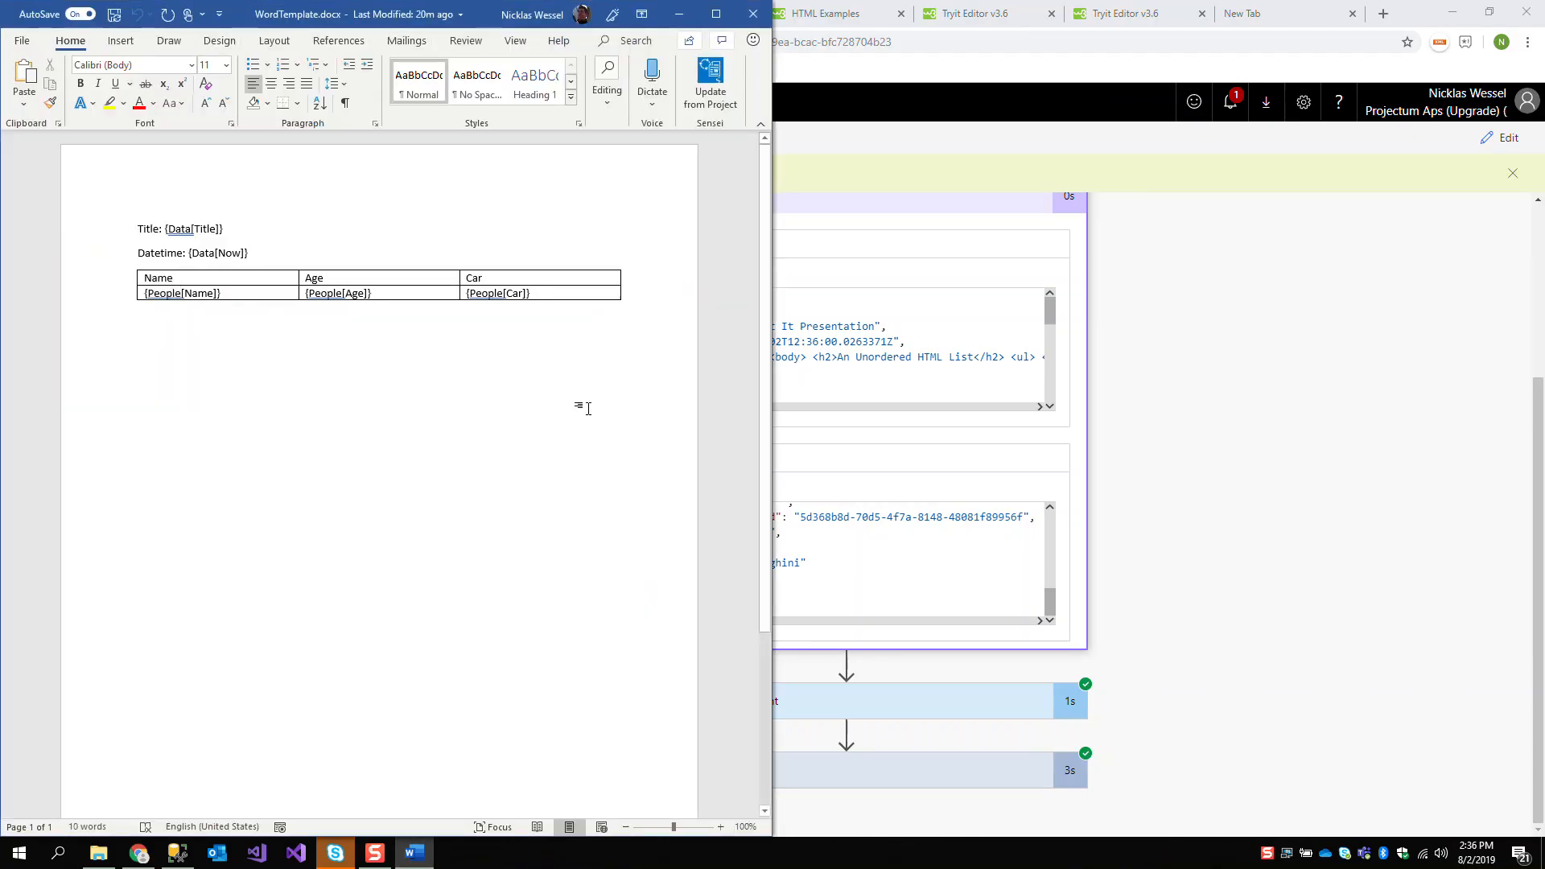
key(Return)
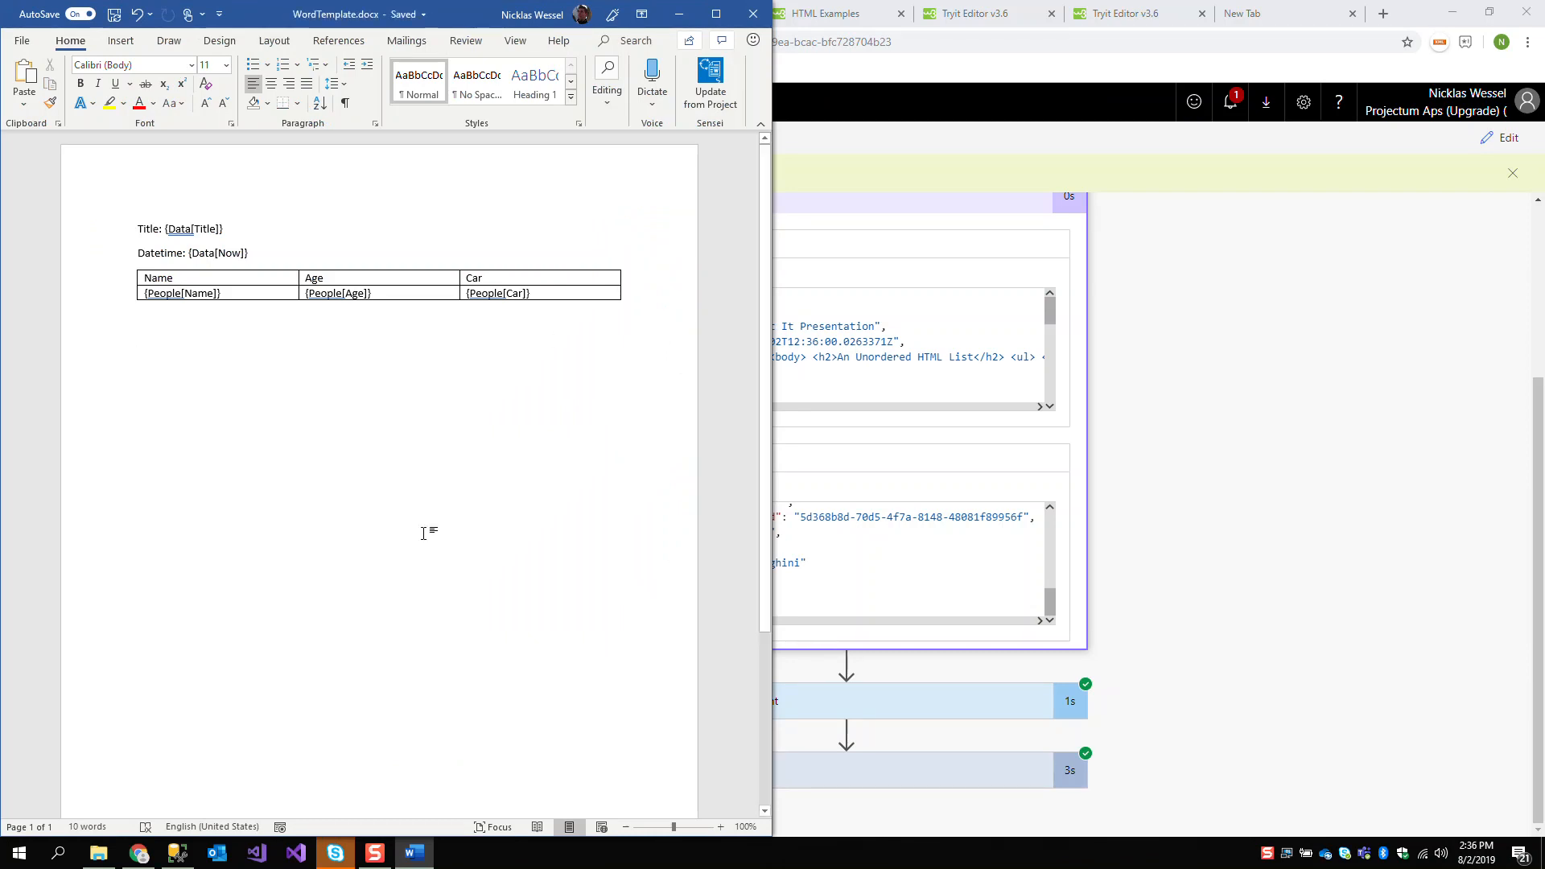
text({)
text(Da)
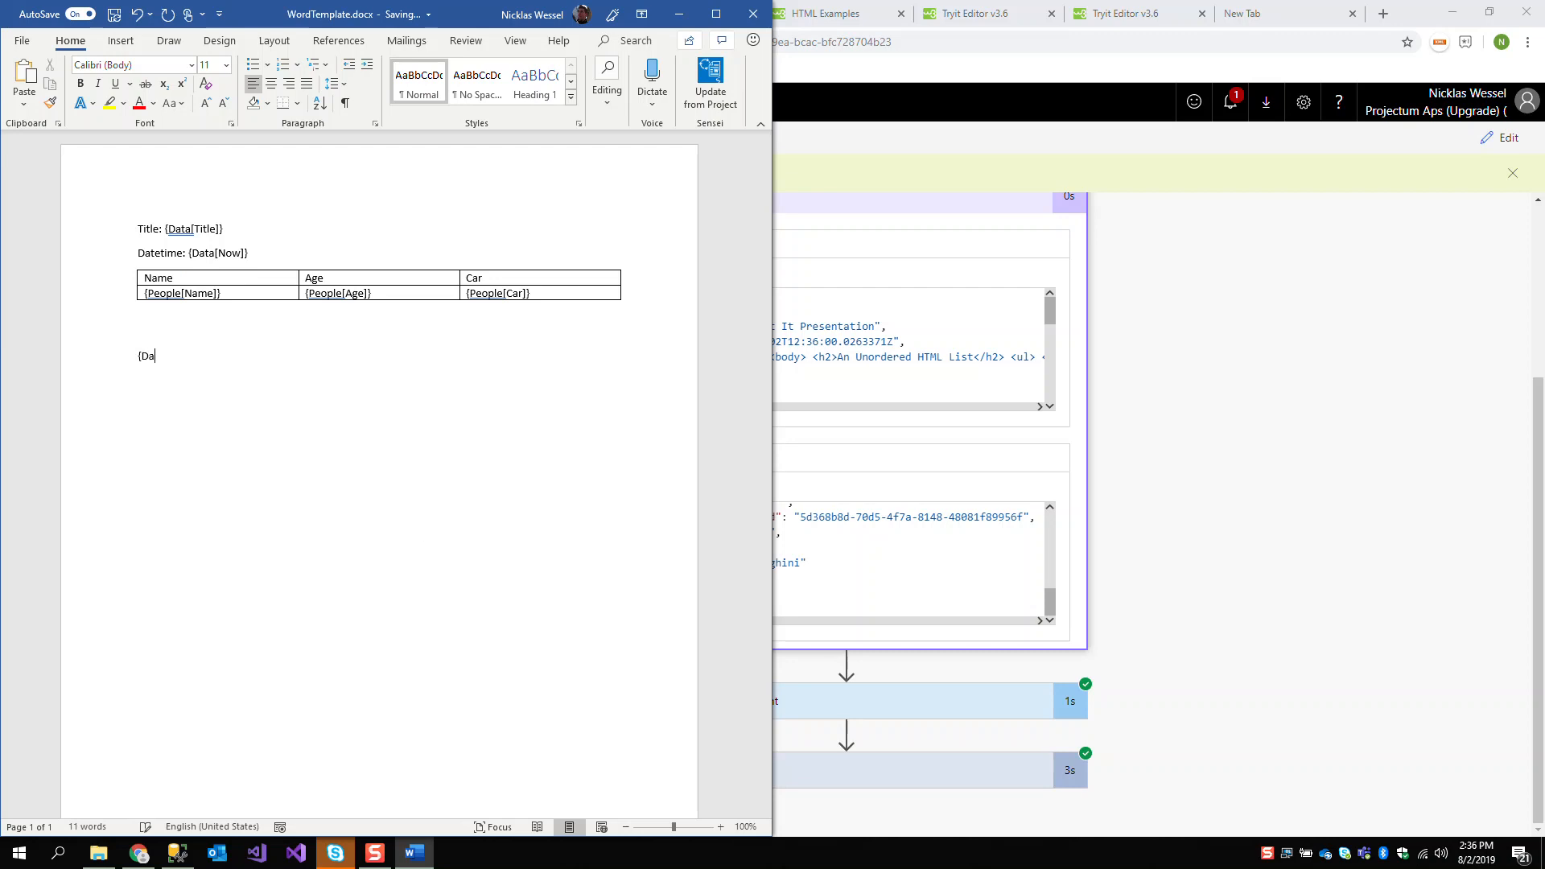
text(ta[Cool]:html})
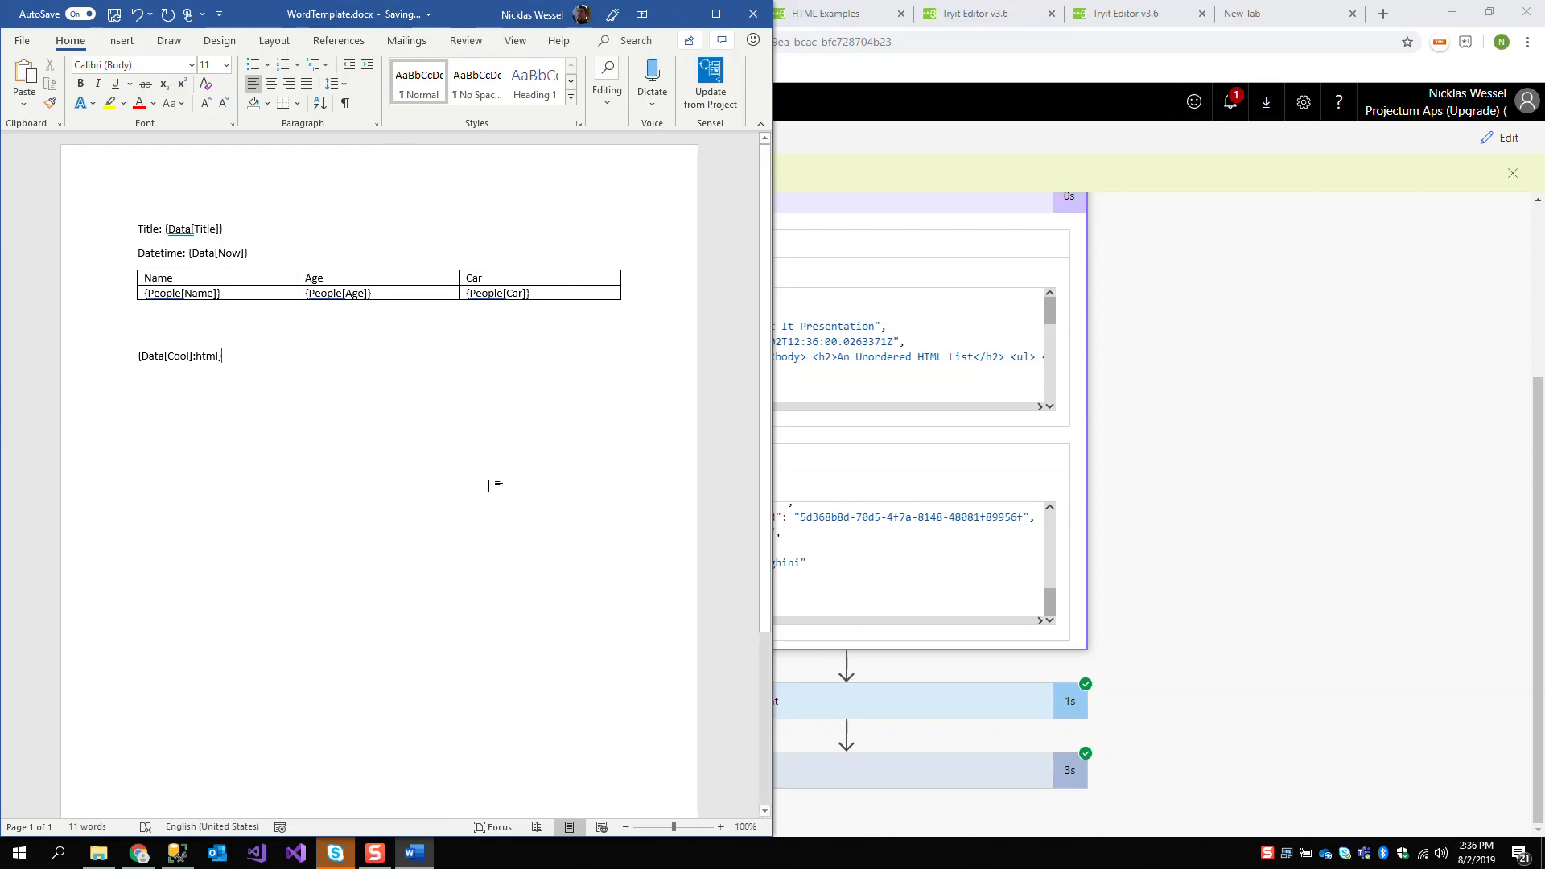
click(407, 14)
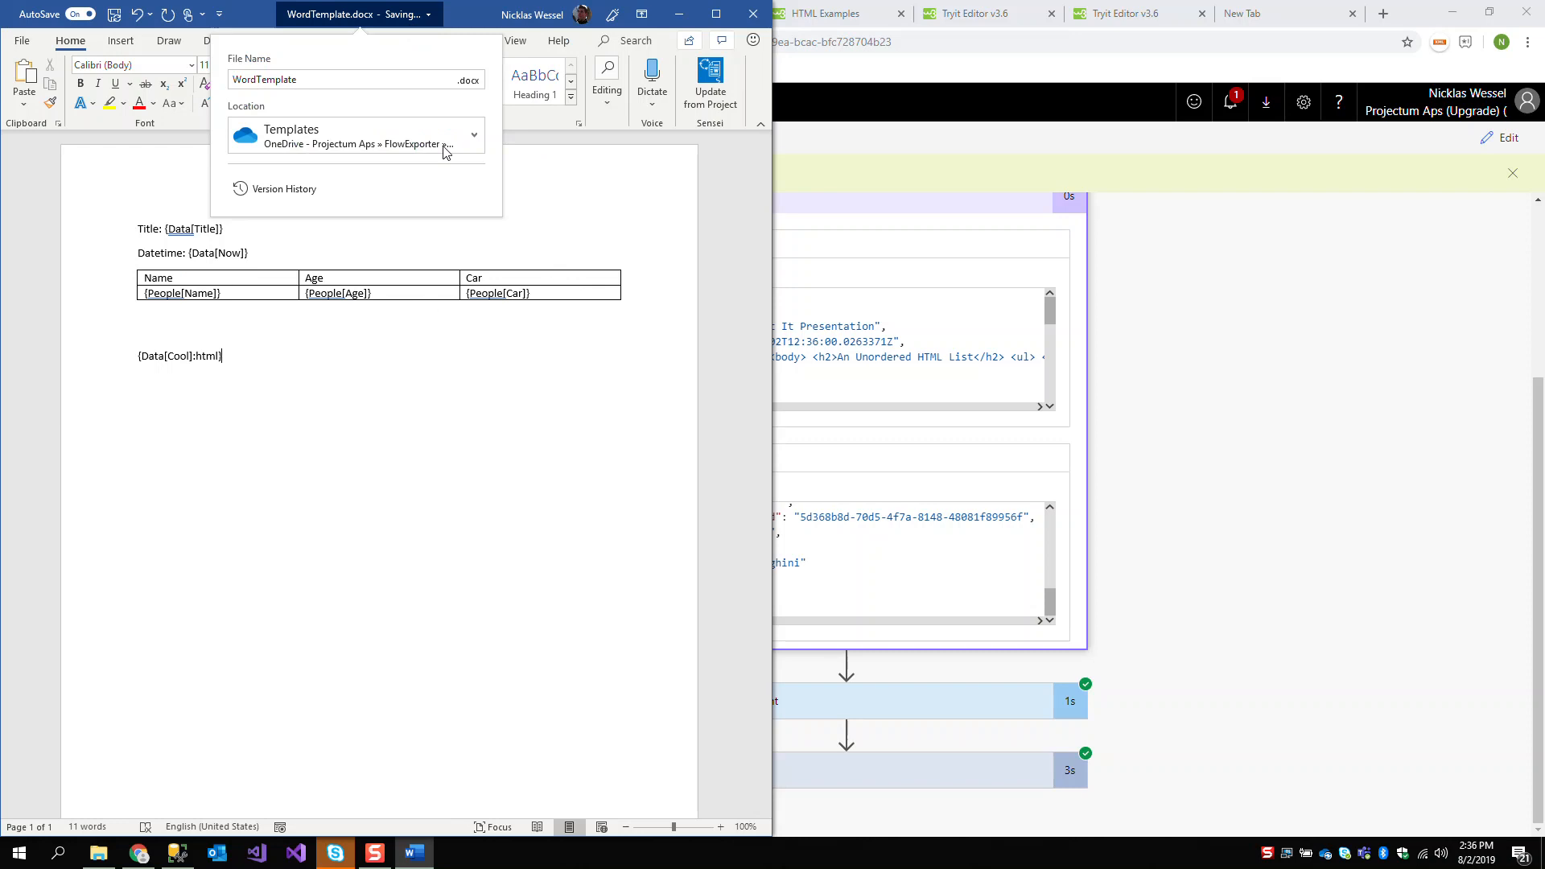
click(477, 483)
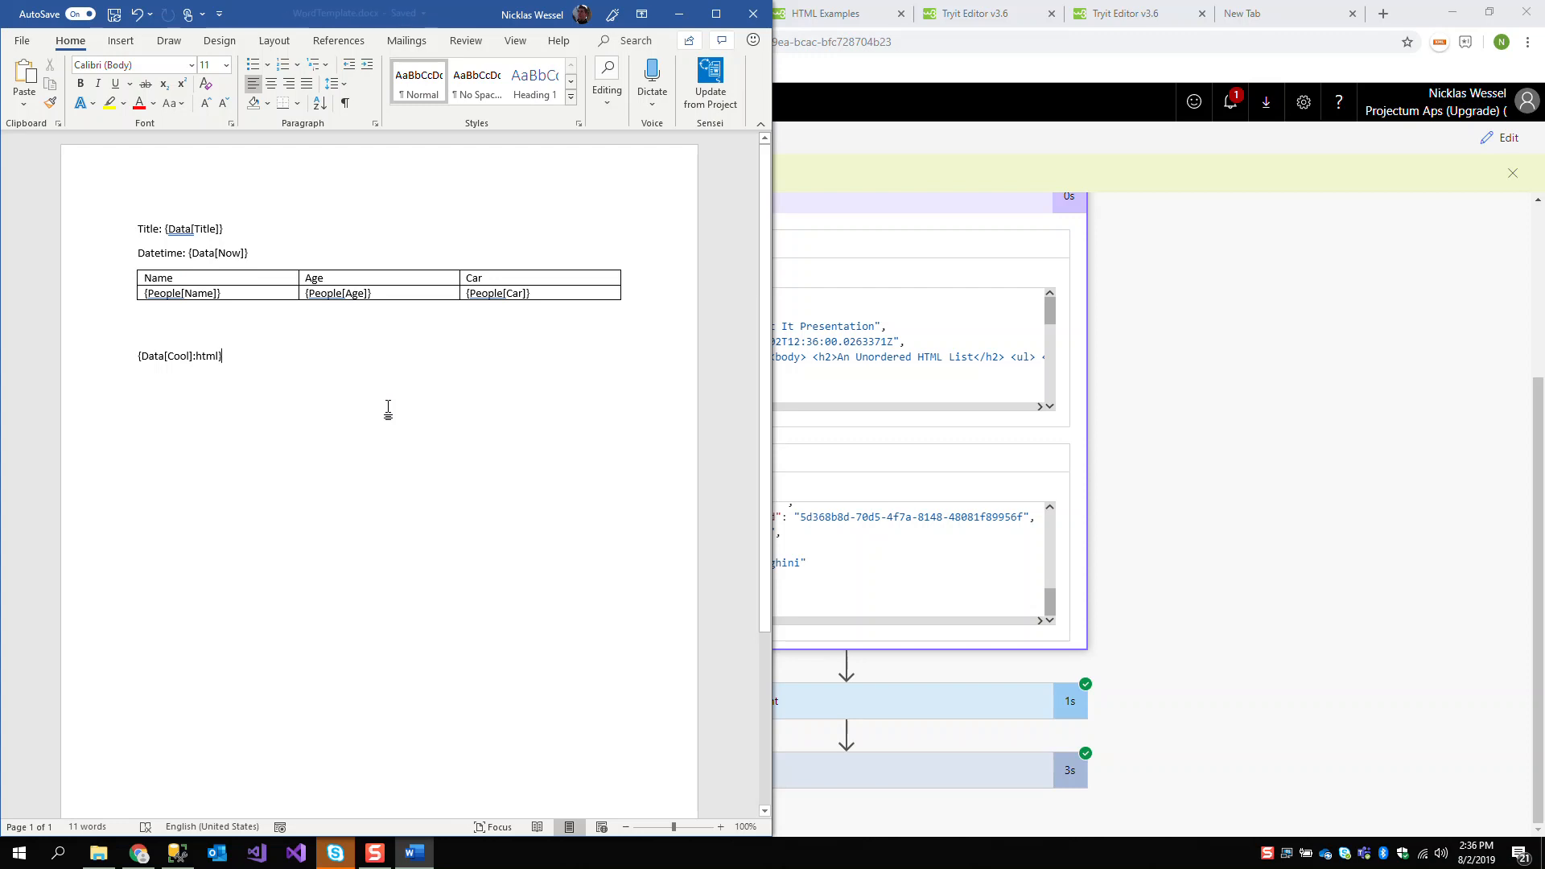
Reopen the flow for editing and run another test with the updated Word template
click(879, 427)
click(1491, 142)
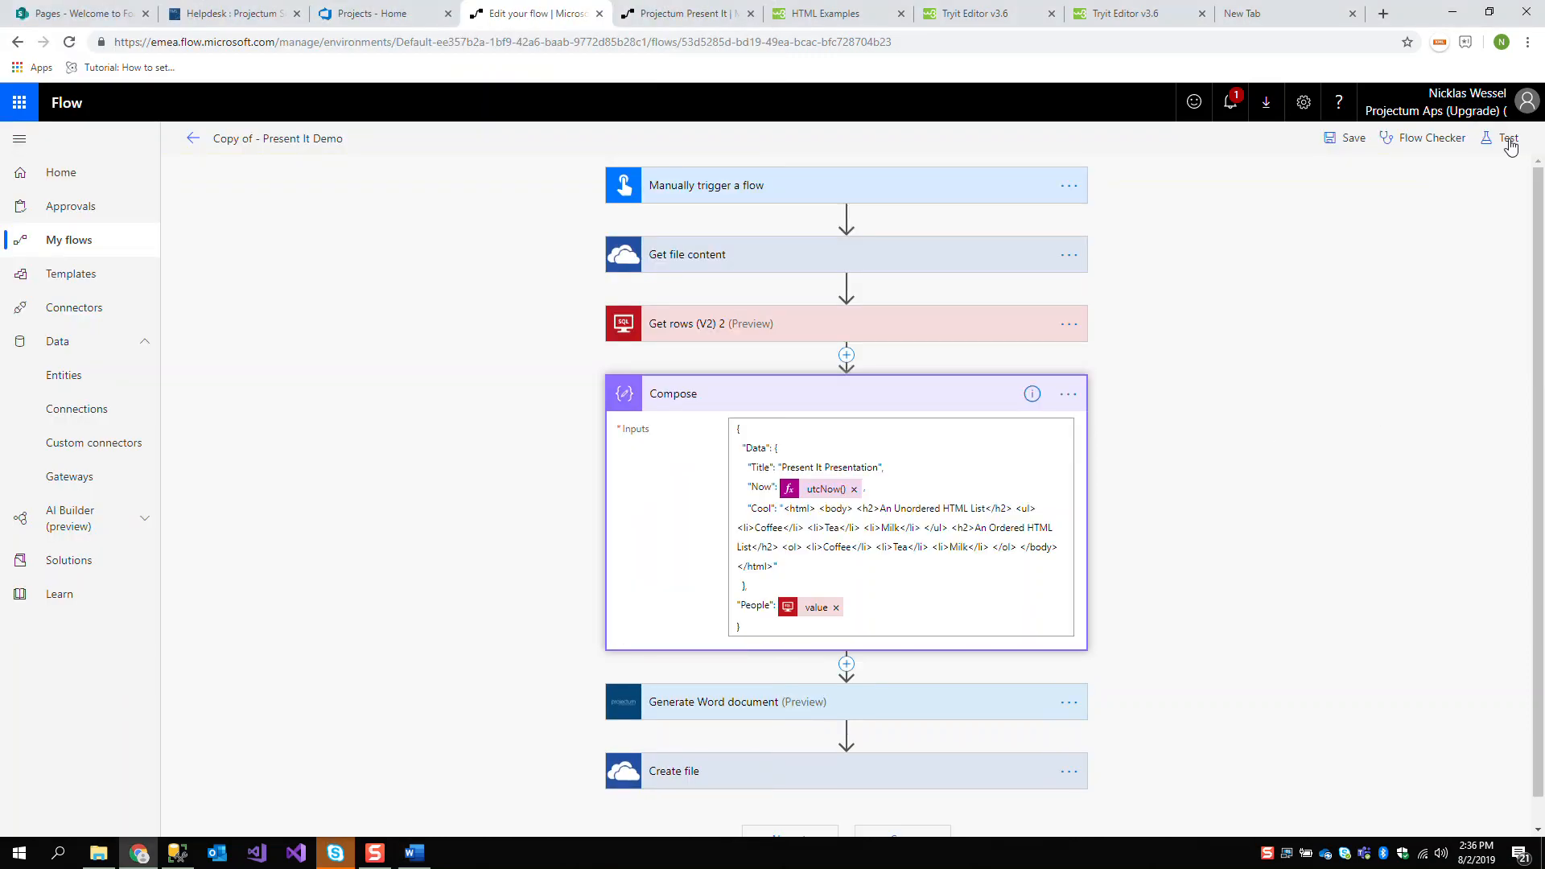
click(1499, 138)
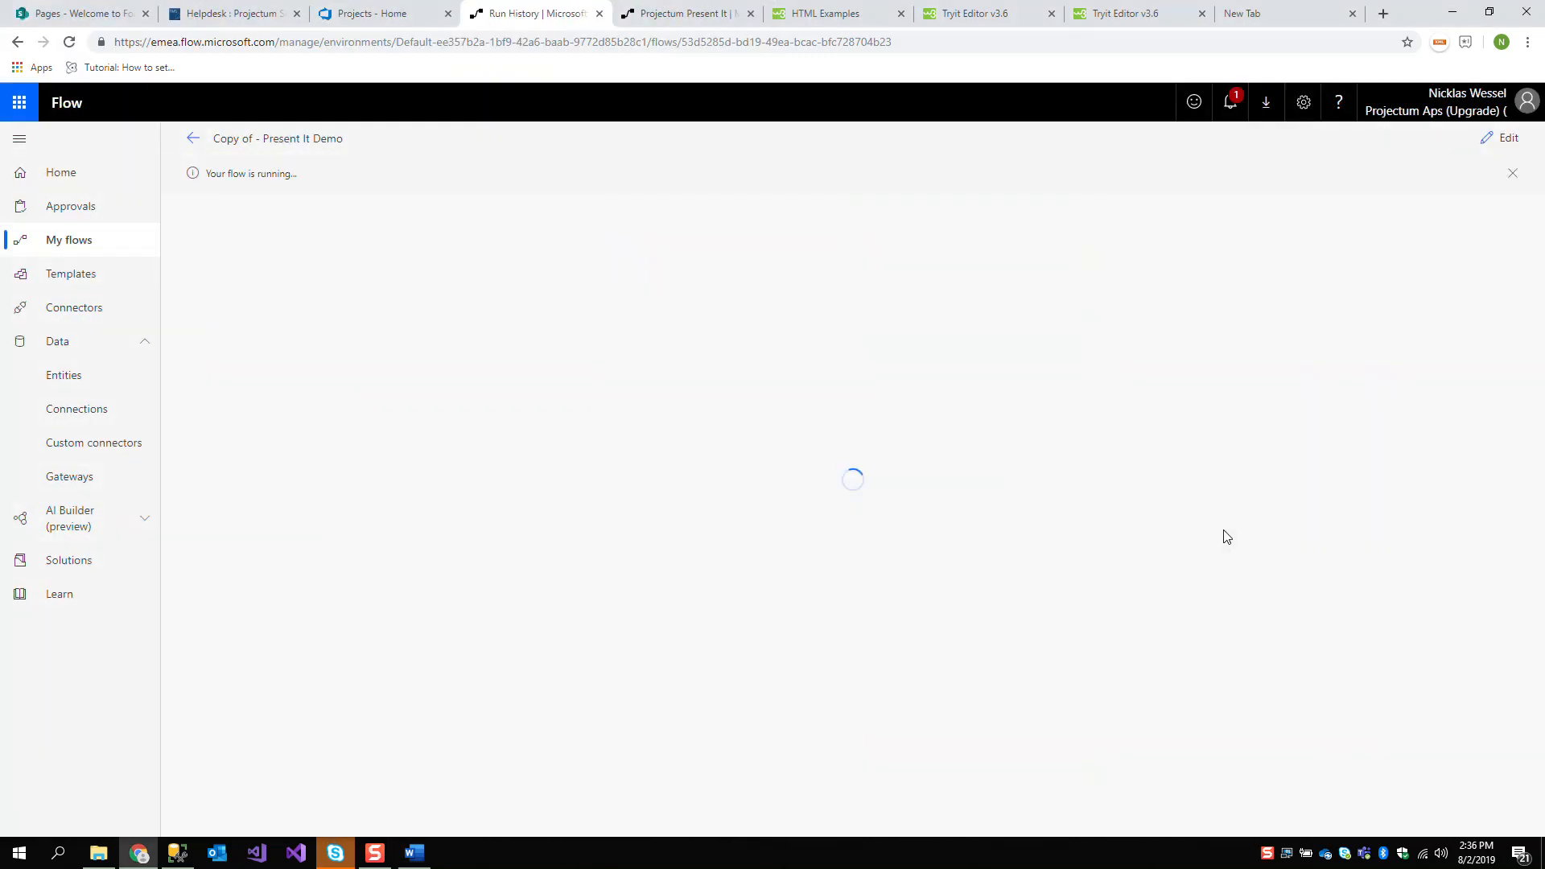
Open the newly generated Present It Presentation.docx from the Templates folder
click(98, 853)
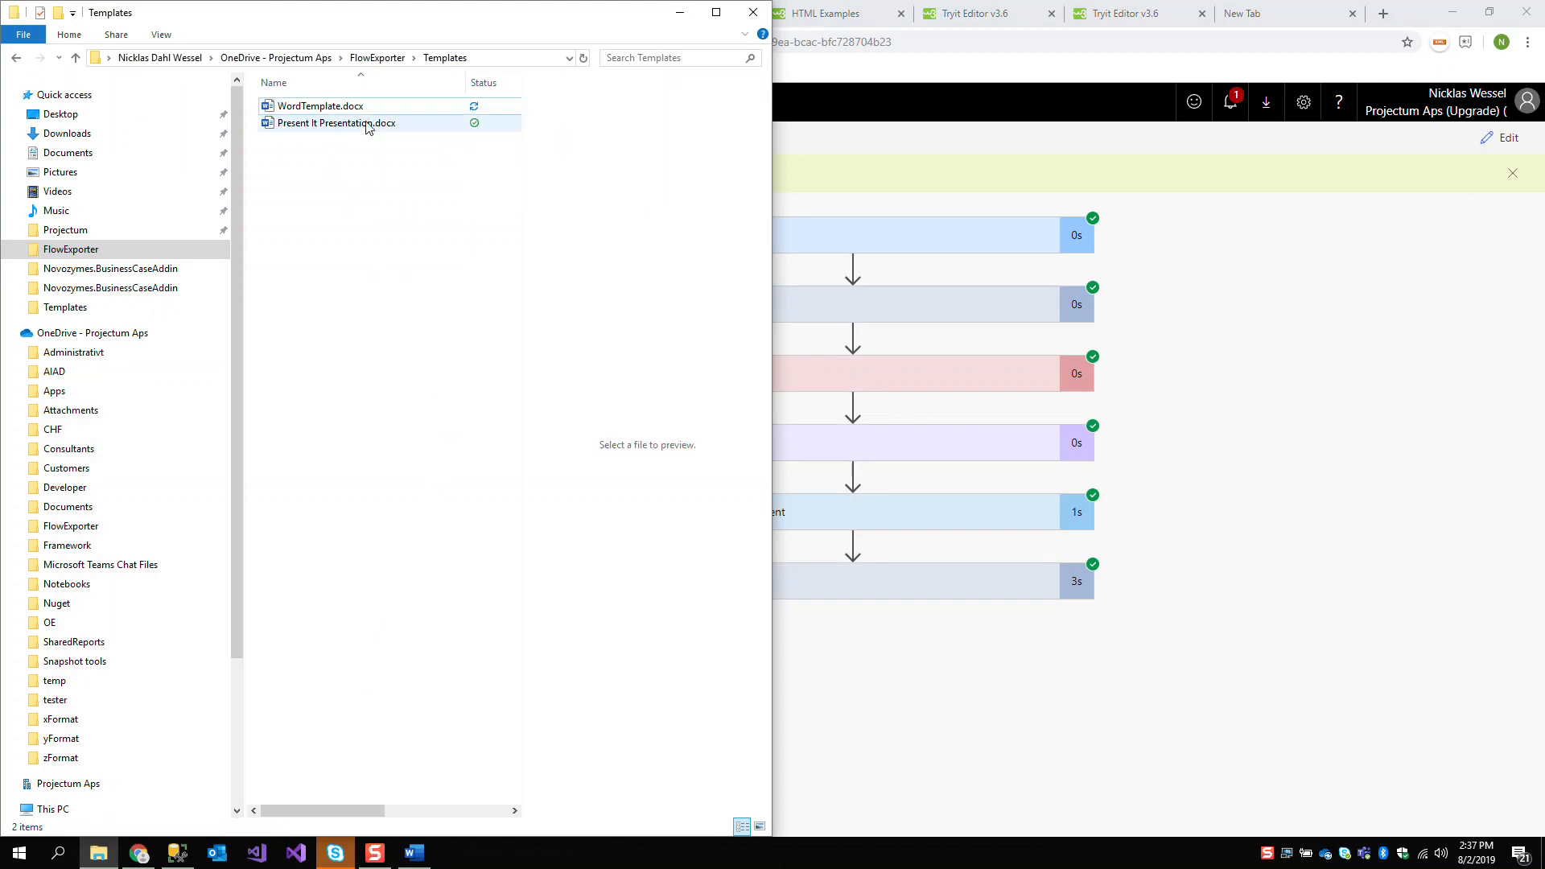
click(368, 127)
double_click(354, 105)
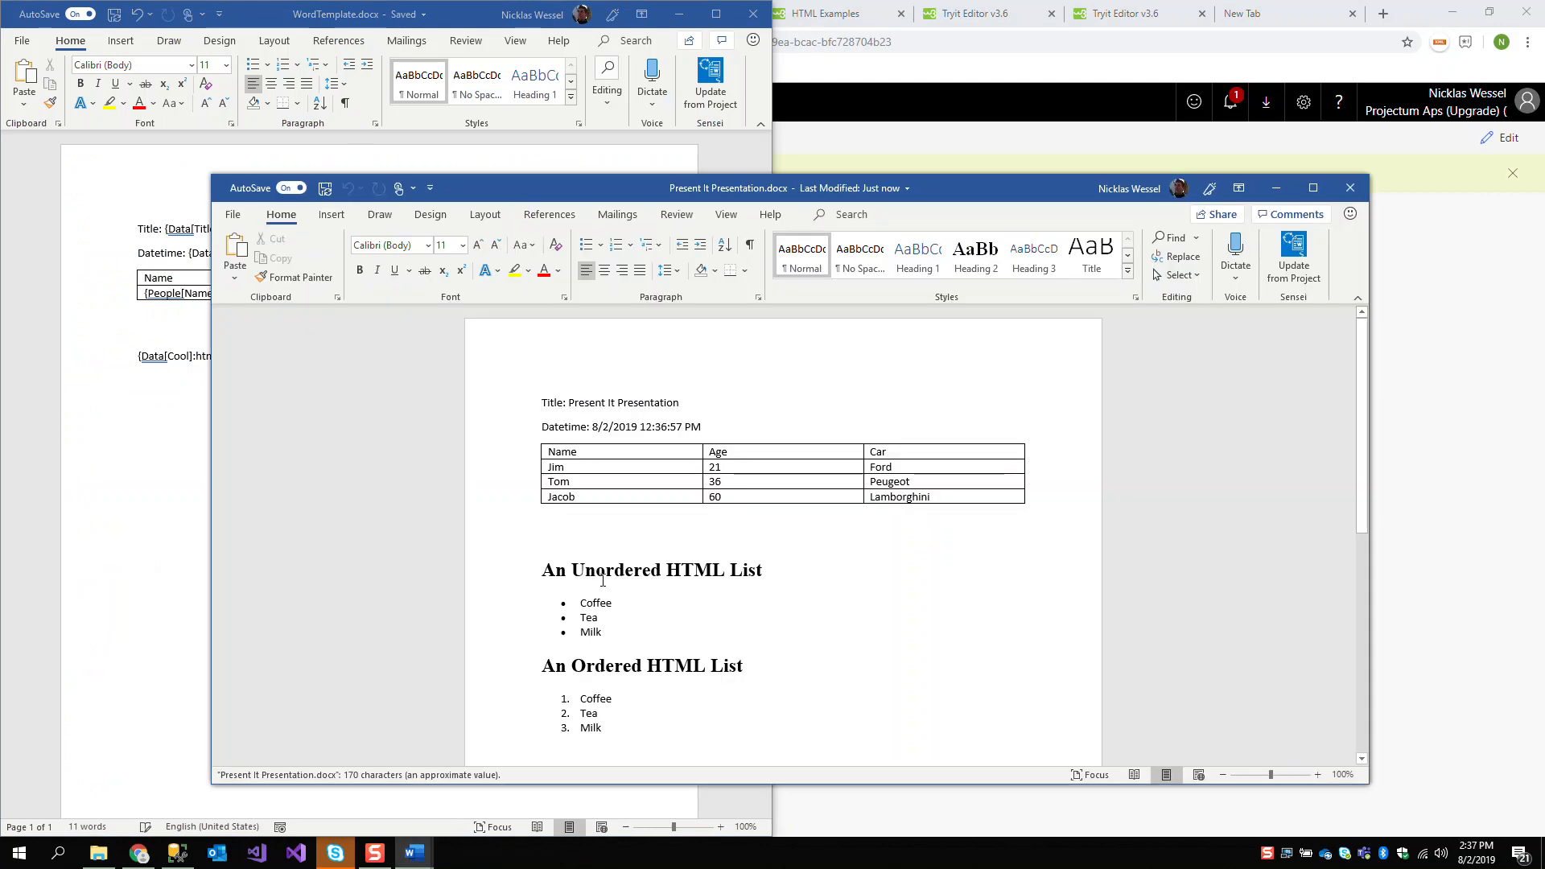
Place the generated document beside the W3Schools HTML lists example and compare its lists with the HTML source and rendered result
click(1143, 15)
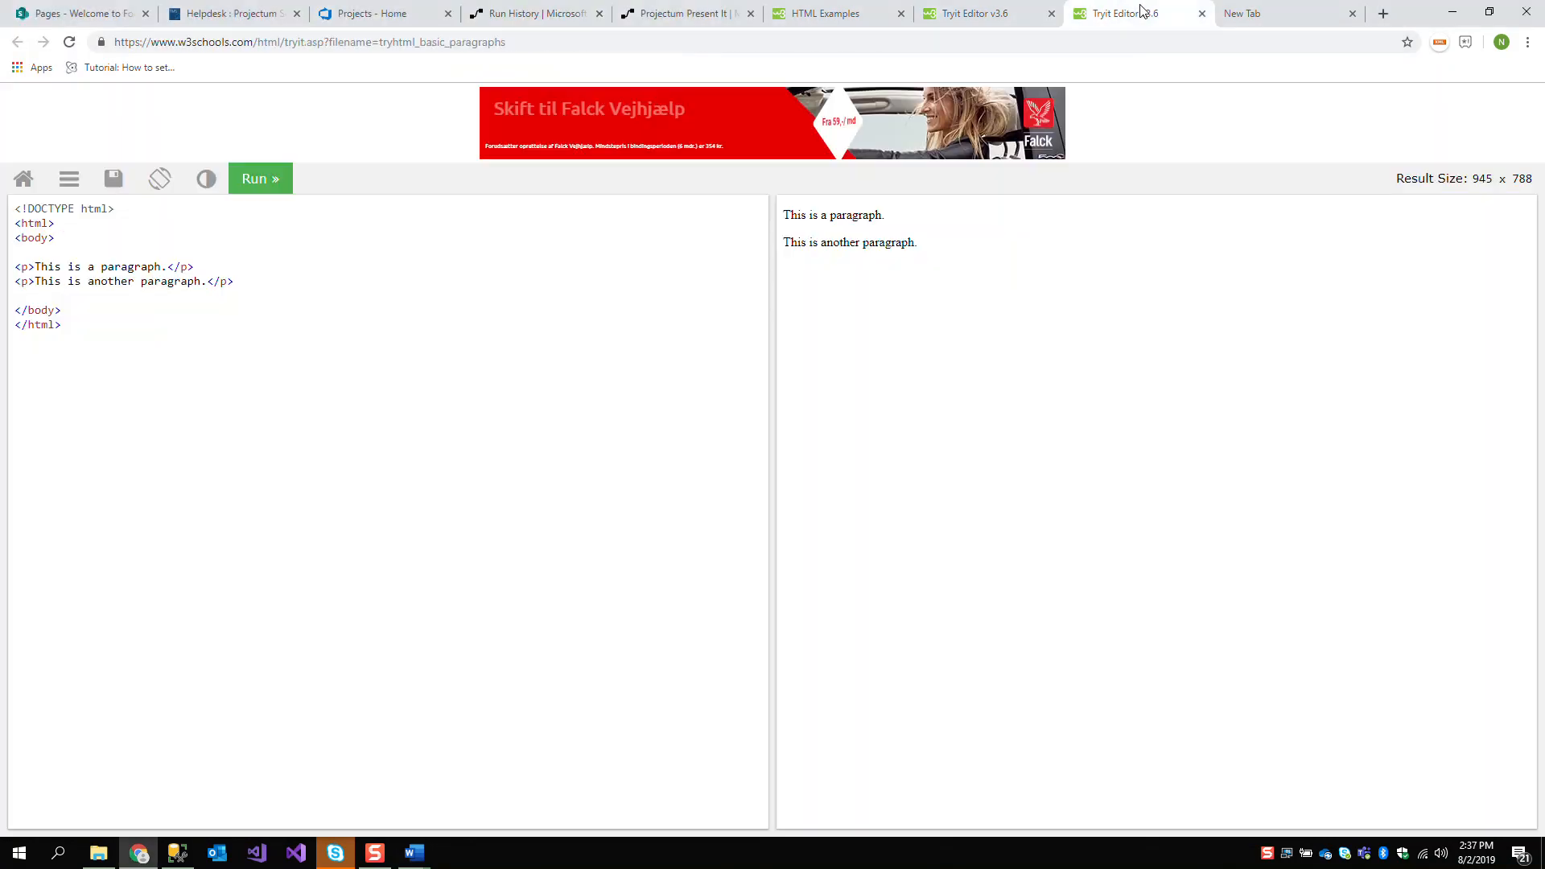
click(1256, 13)
click(975, 14)
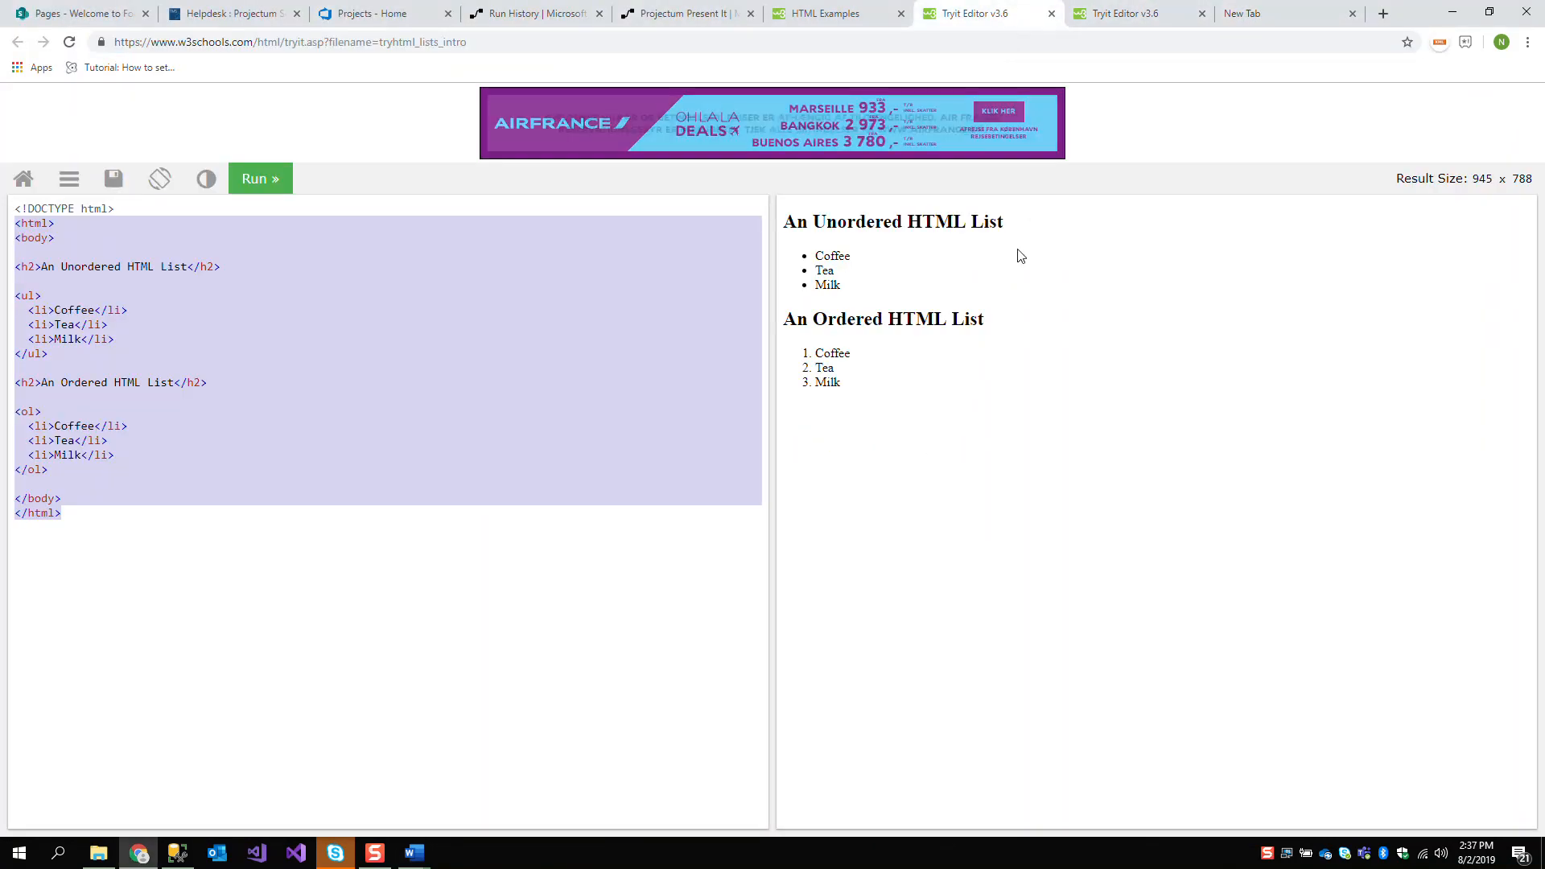
key(alt+Tab)
drag(933, 193, 753, 210)
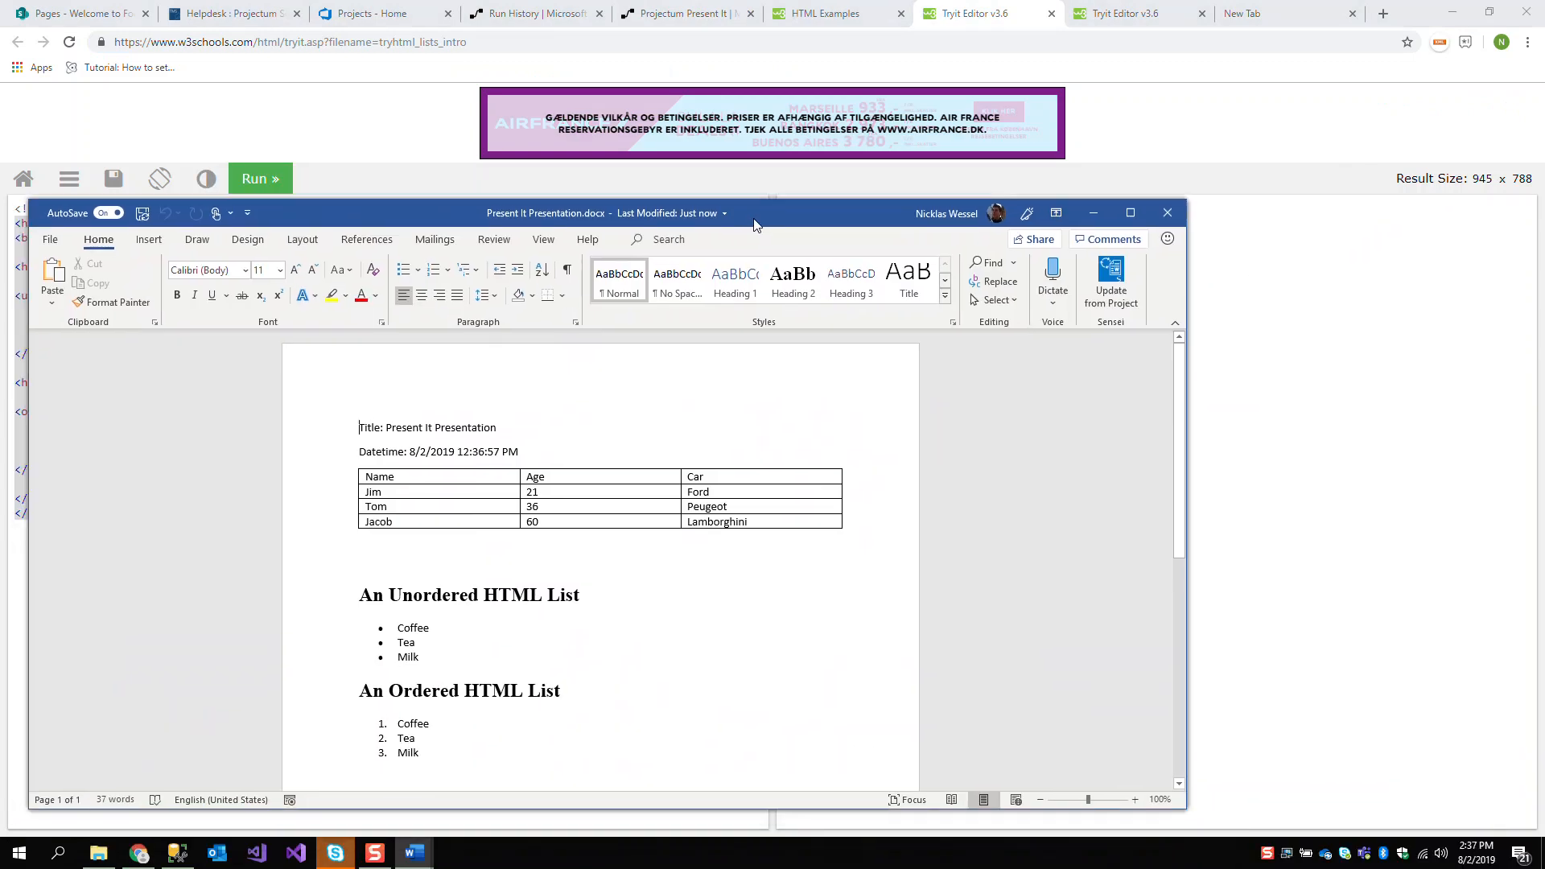
key(super+Left)
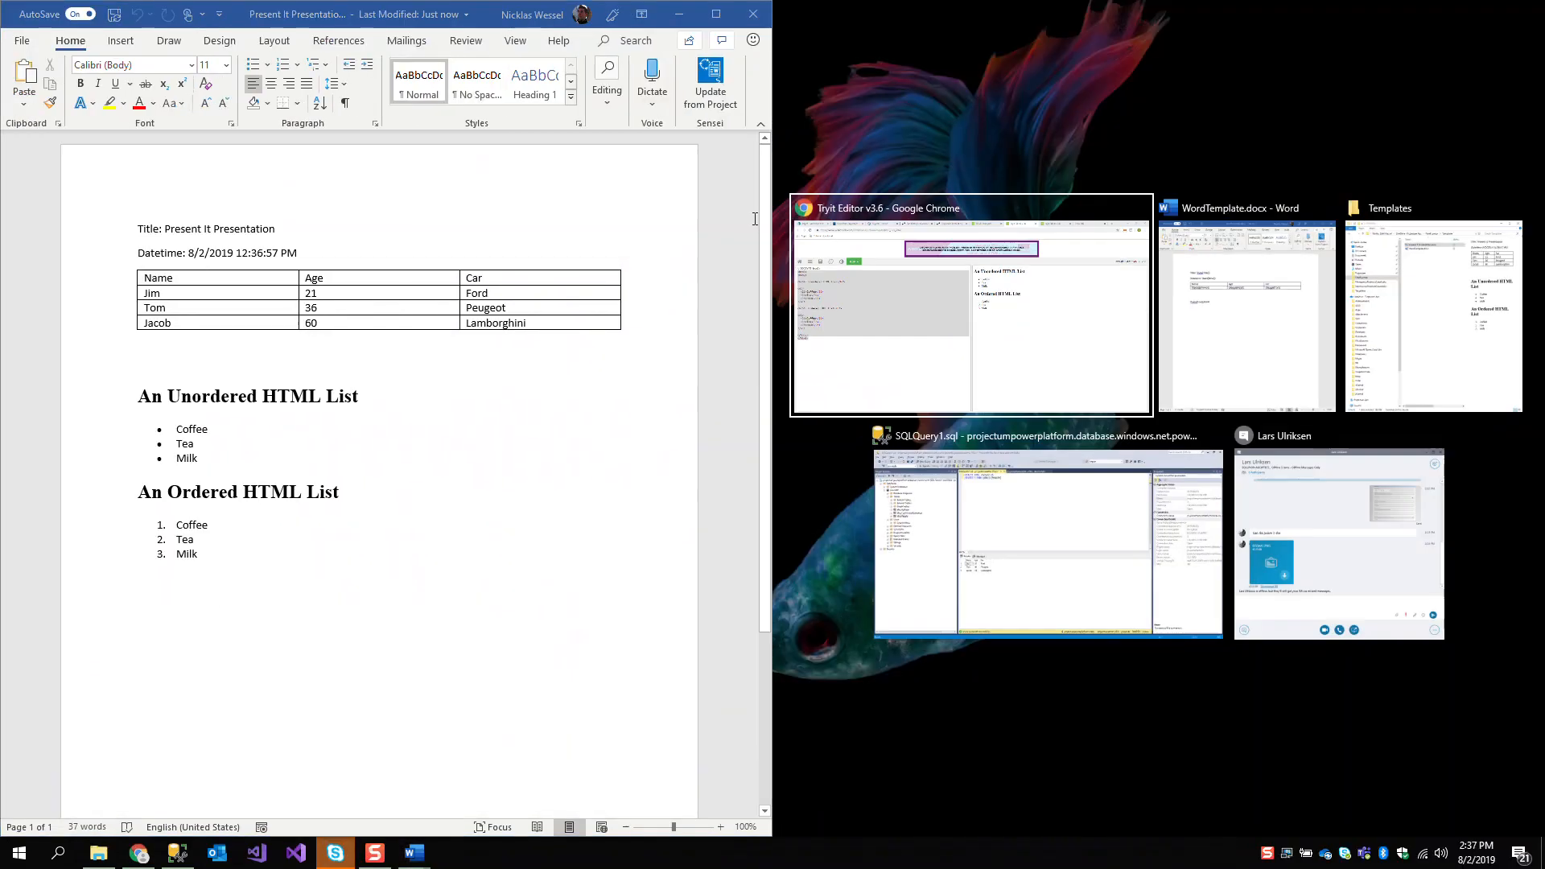
click(997, 359)
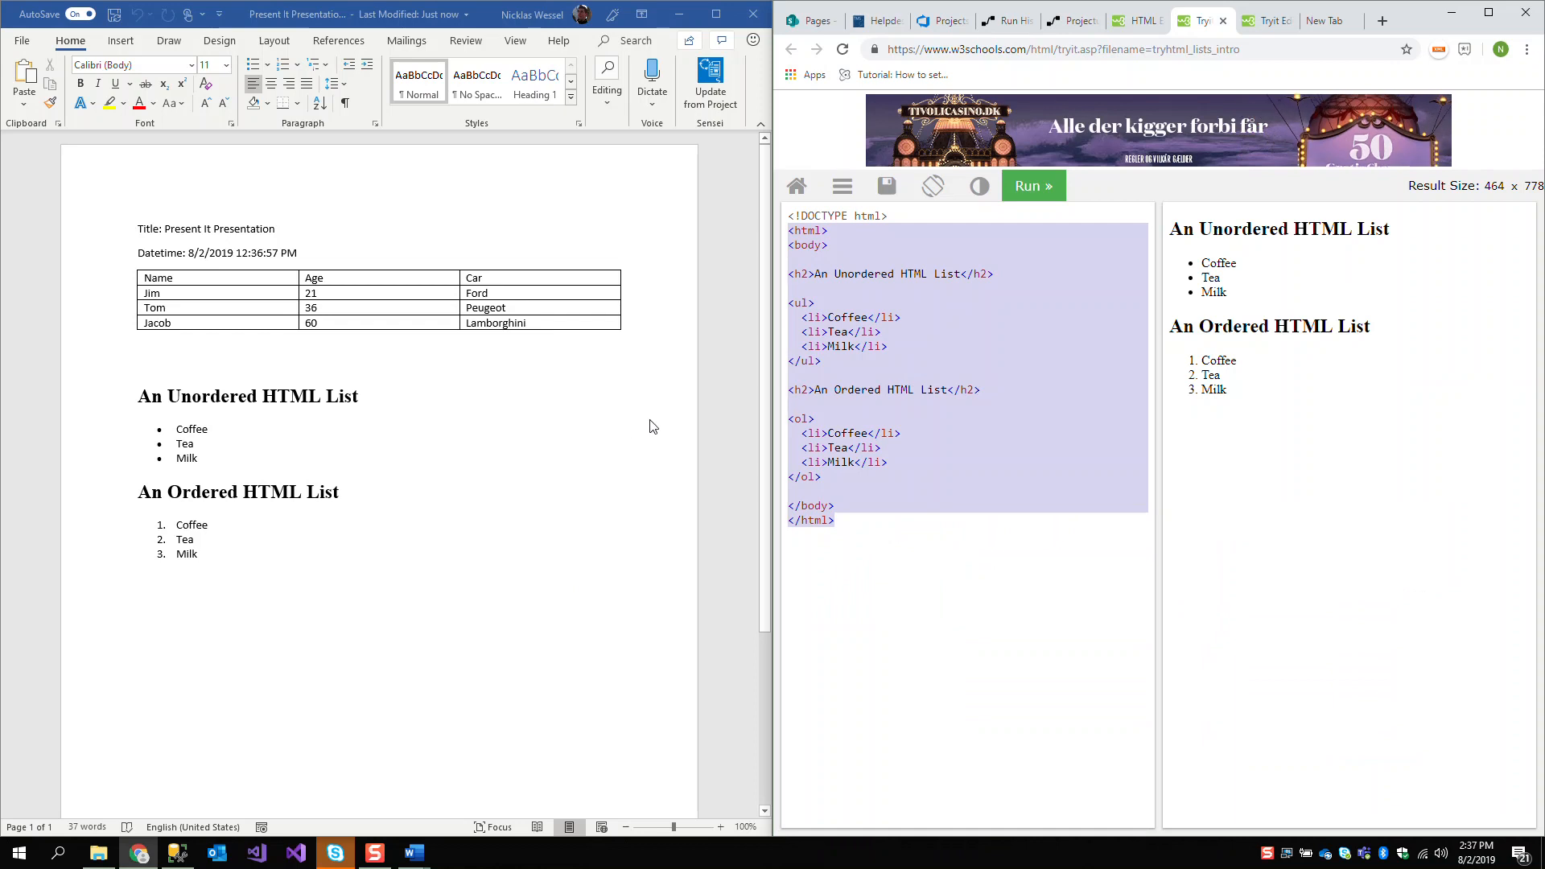
drag(896, 552, 784, 289)
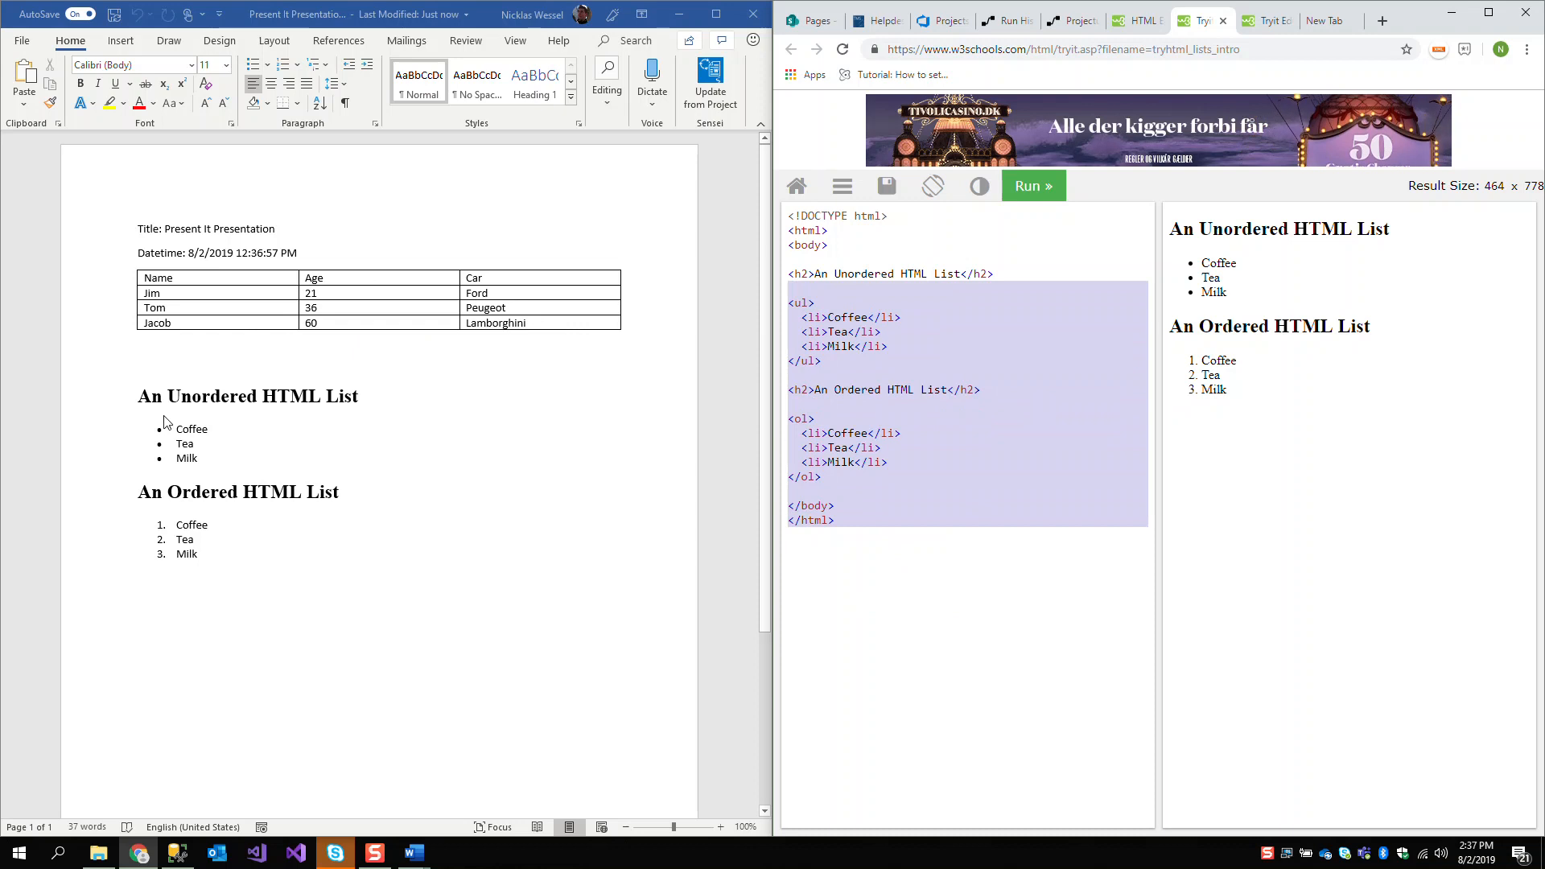
Insert a Clustered Column chart below the ordered list in Present It Presentation.docx
click(338, 597)
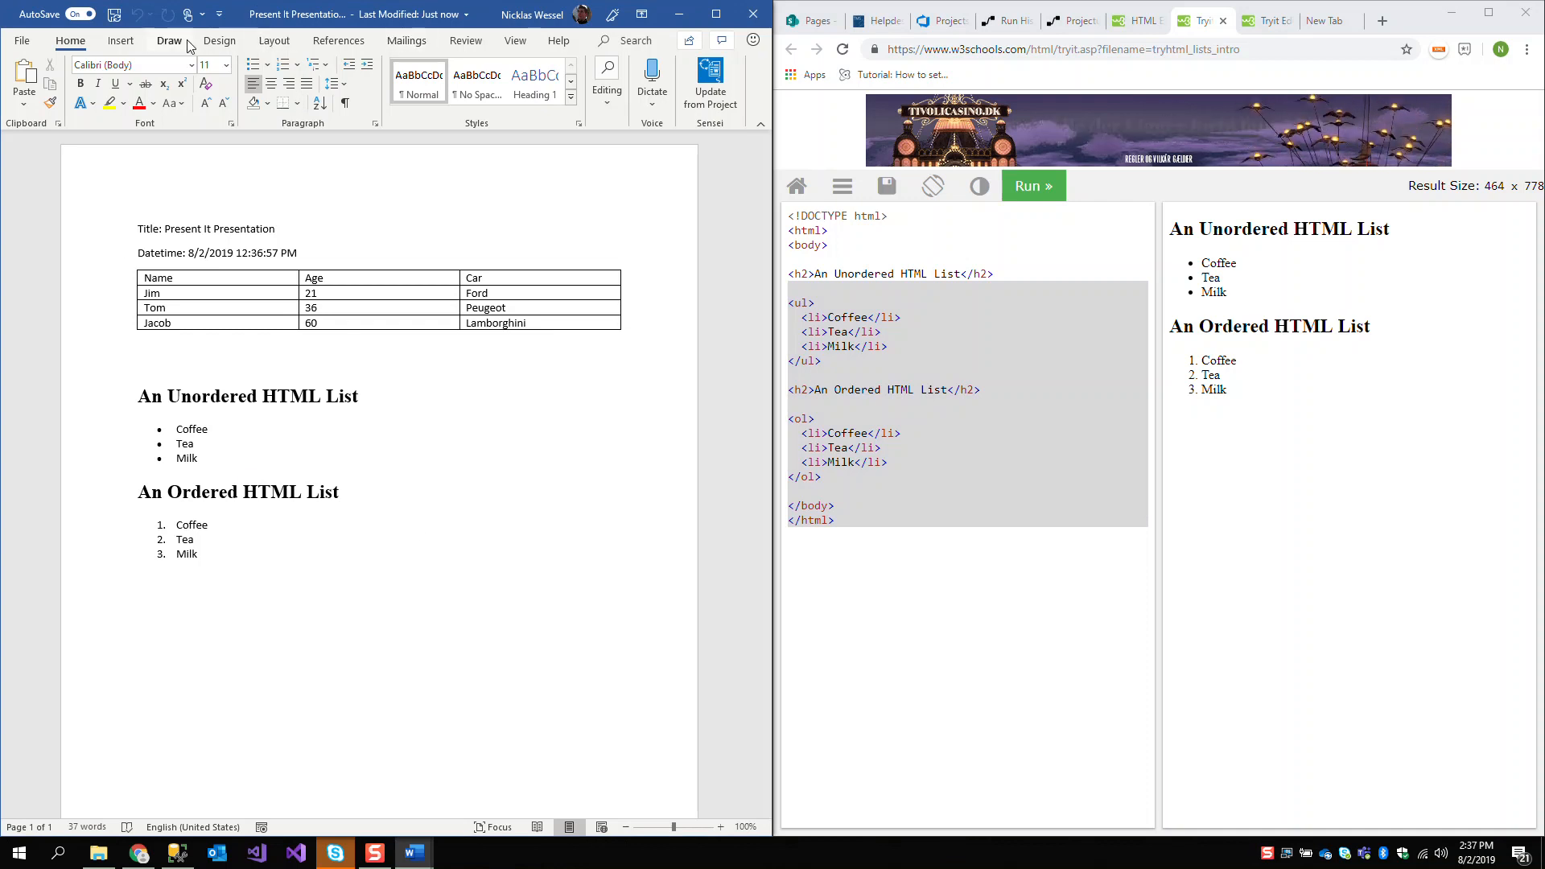
click(122, 41)
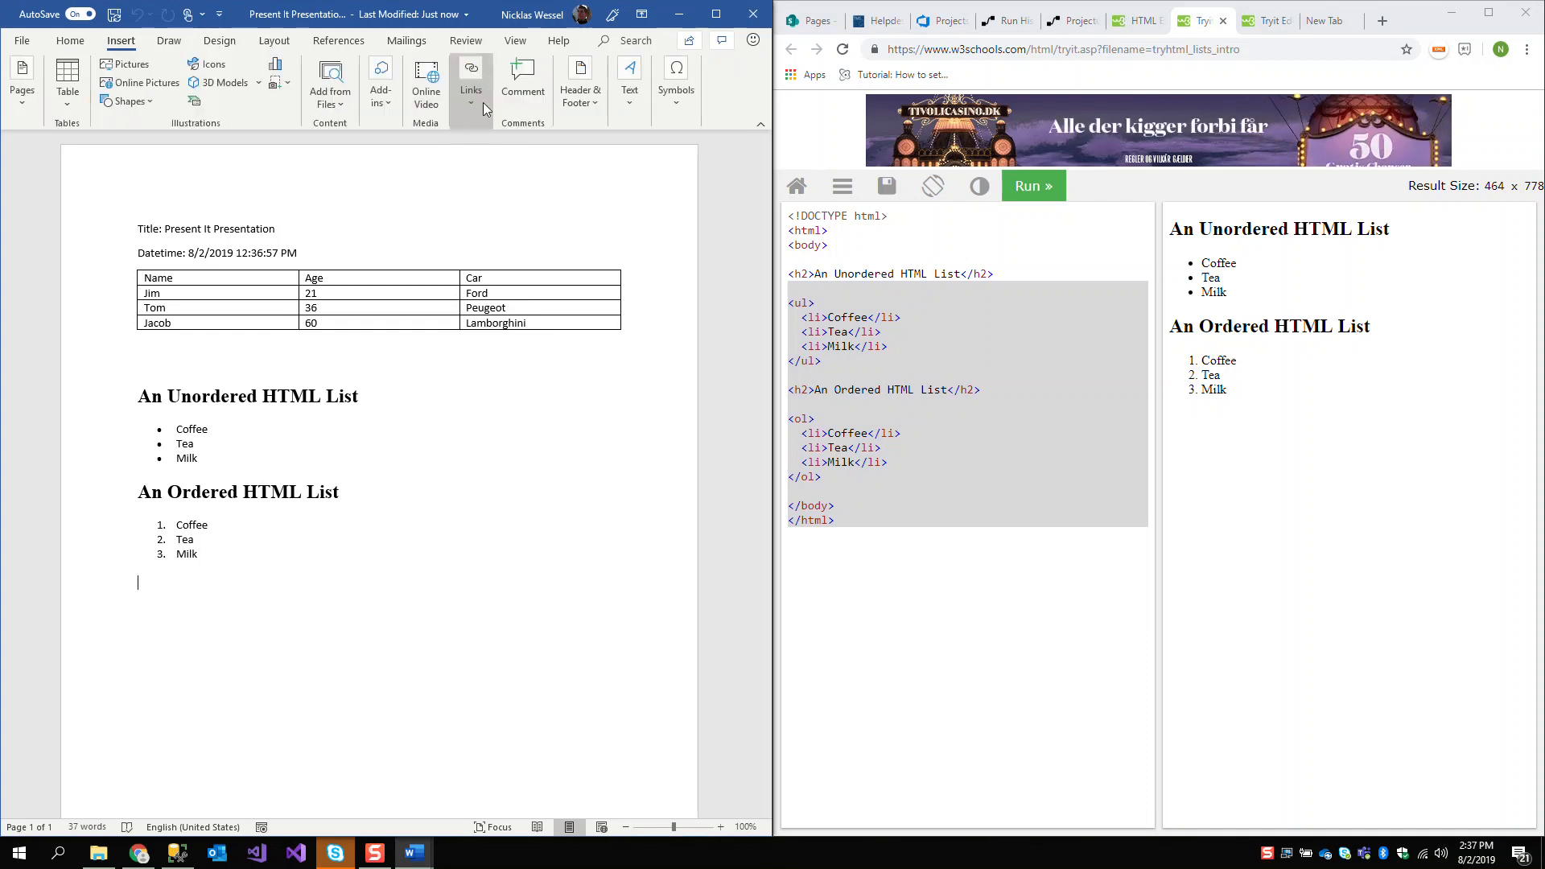
click(274, 65)
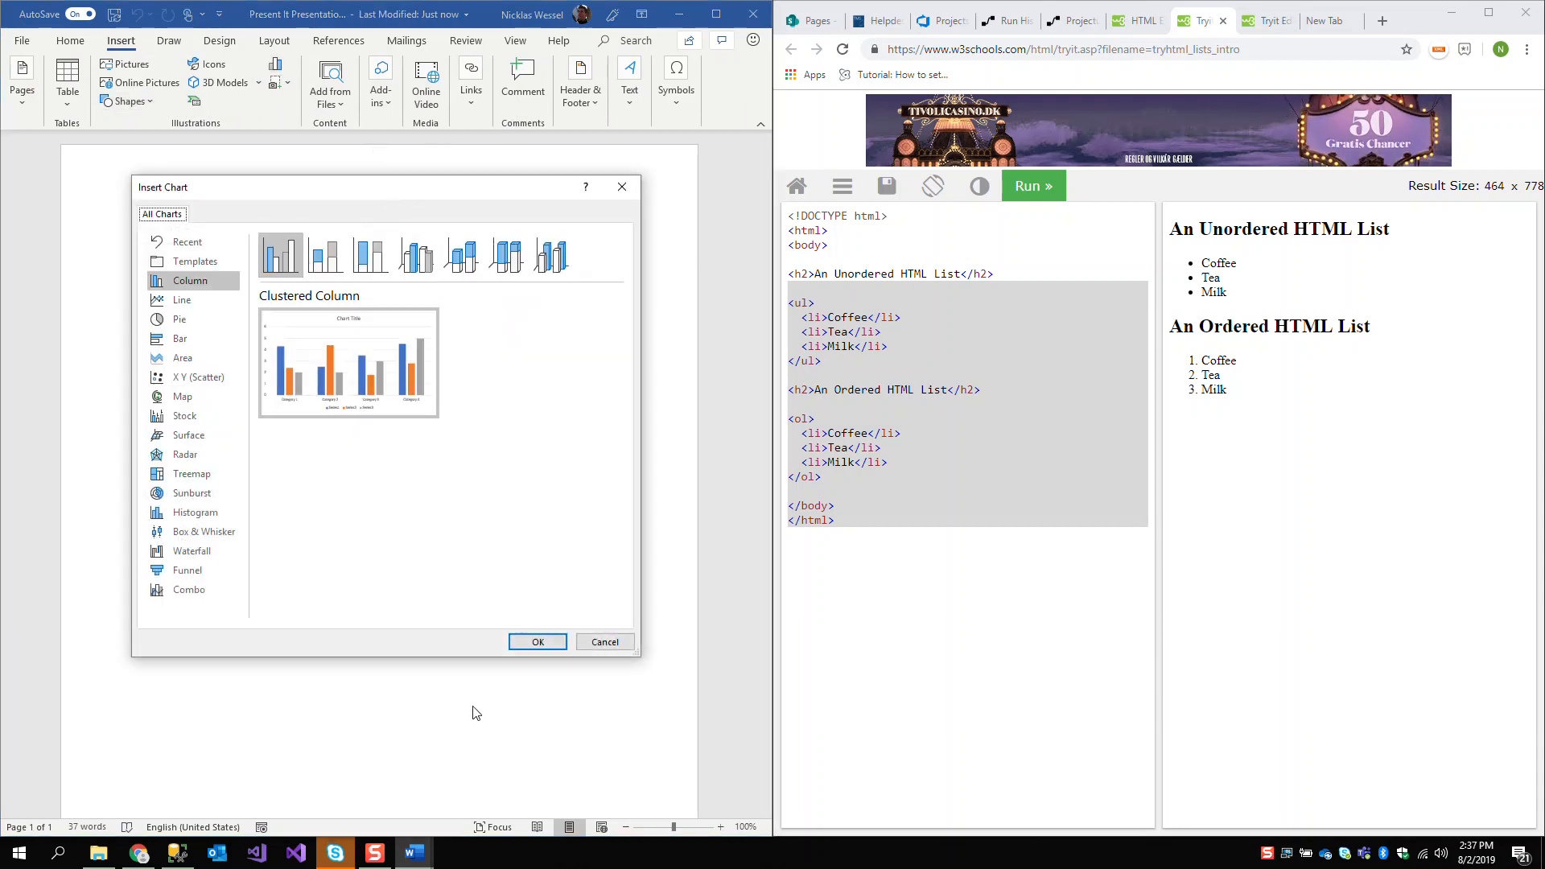
click(538, 642)
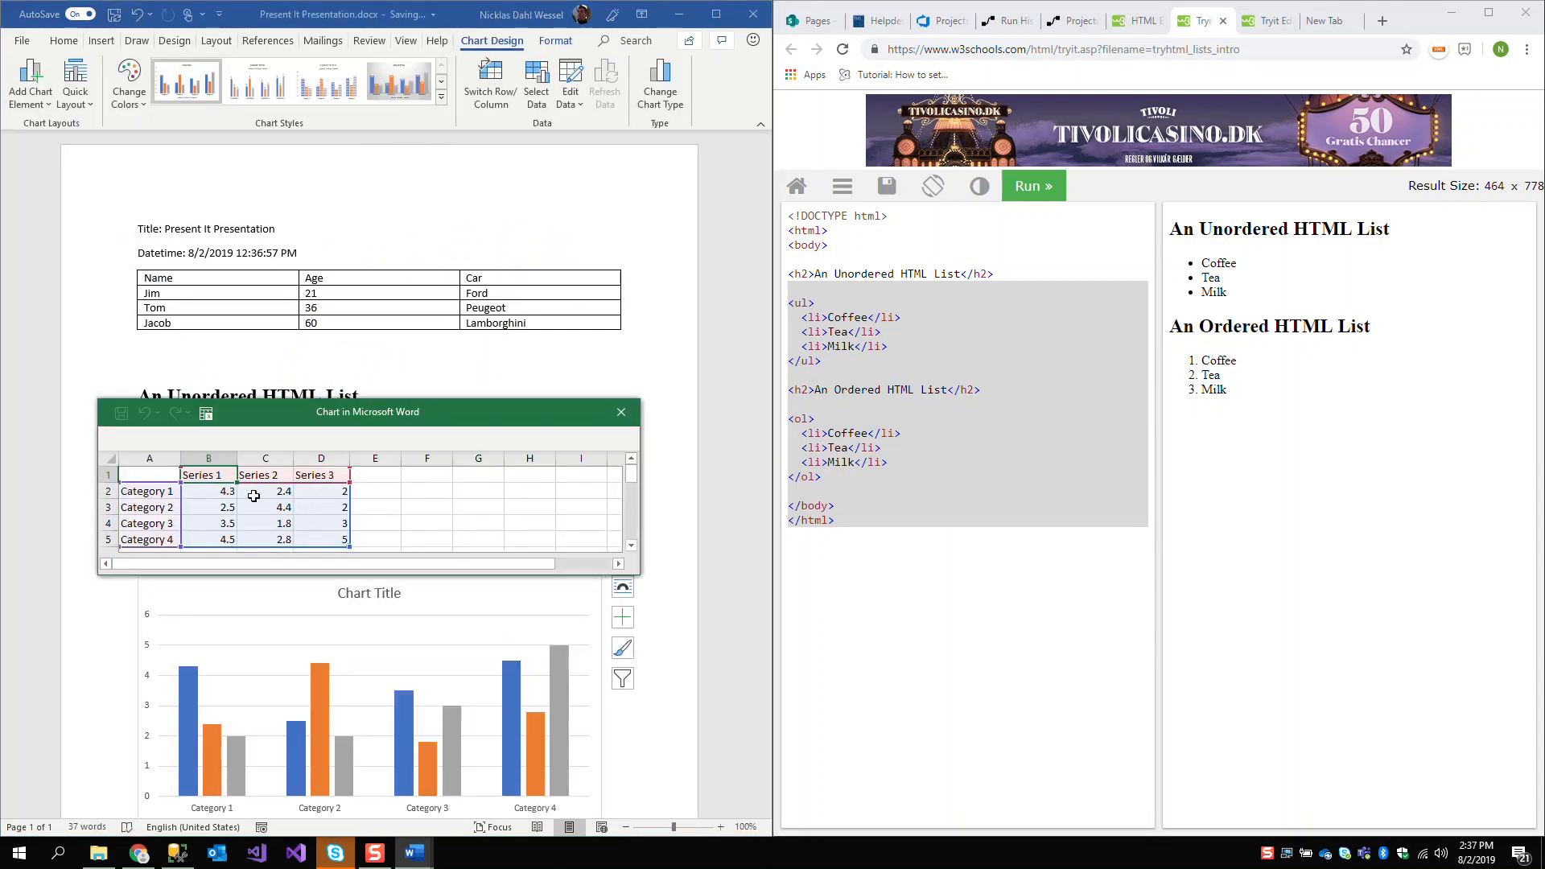
Clear the Category 2 to Category 4 rows from the chart data and shrink the data range to the Category 1 row
click(229, 496)
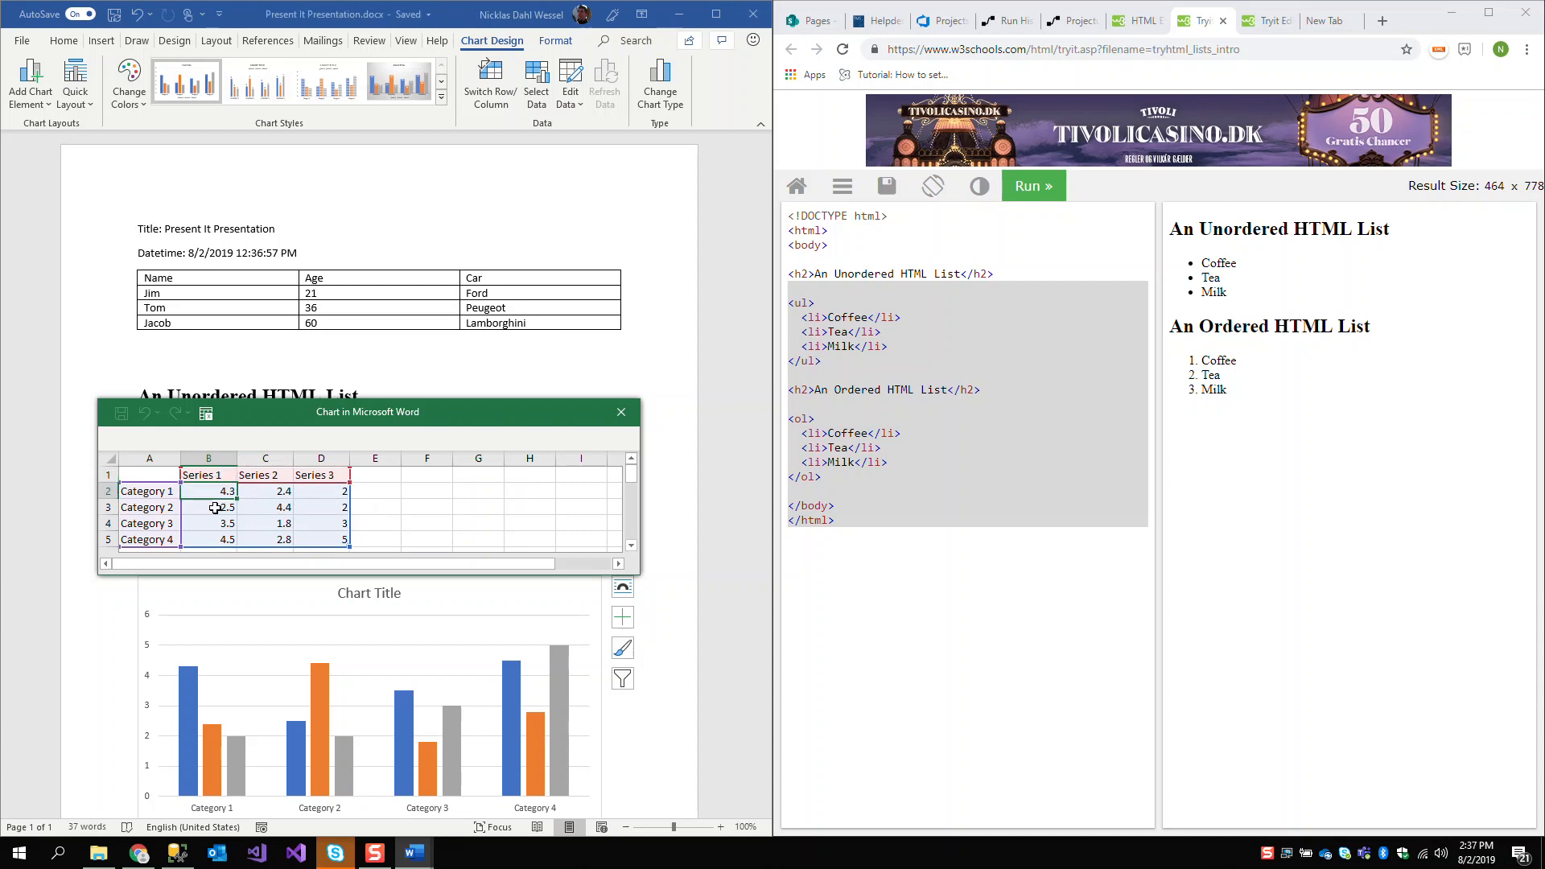
drag(136, 539, 324, 509)
key(Delete)
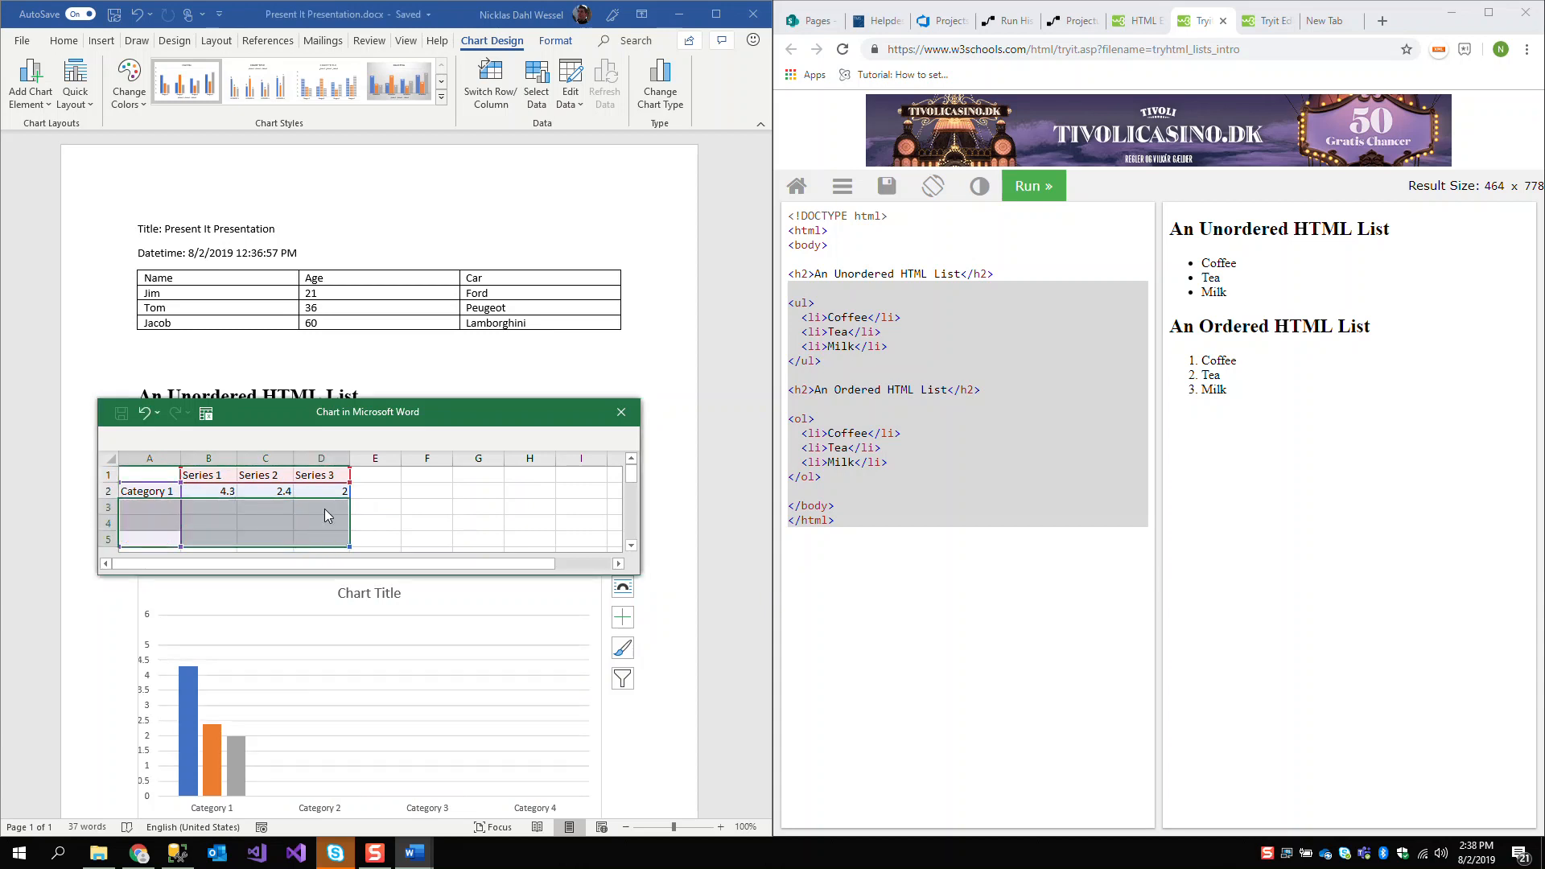
click(424, 523)
drag(349, 546, 343, 501)
Replace the Category 1 label with {Chart[Cat]} and its Series 1 value with {Chart[Ser1]}
click(161, 494)
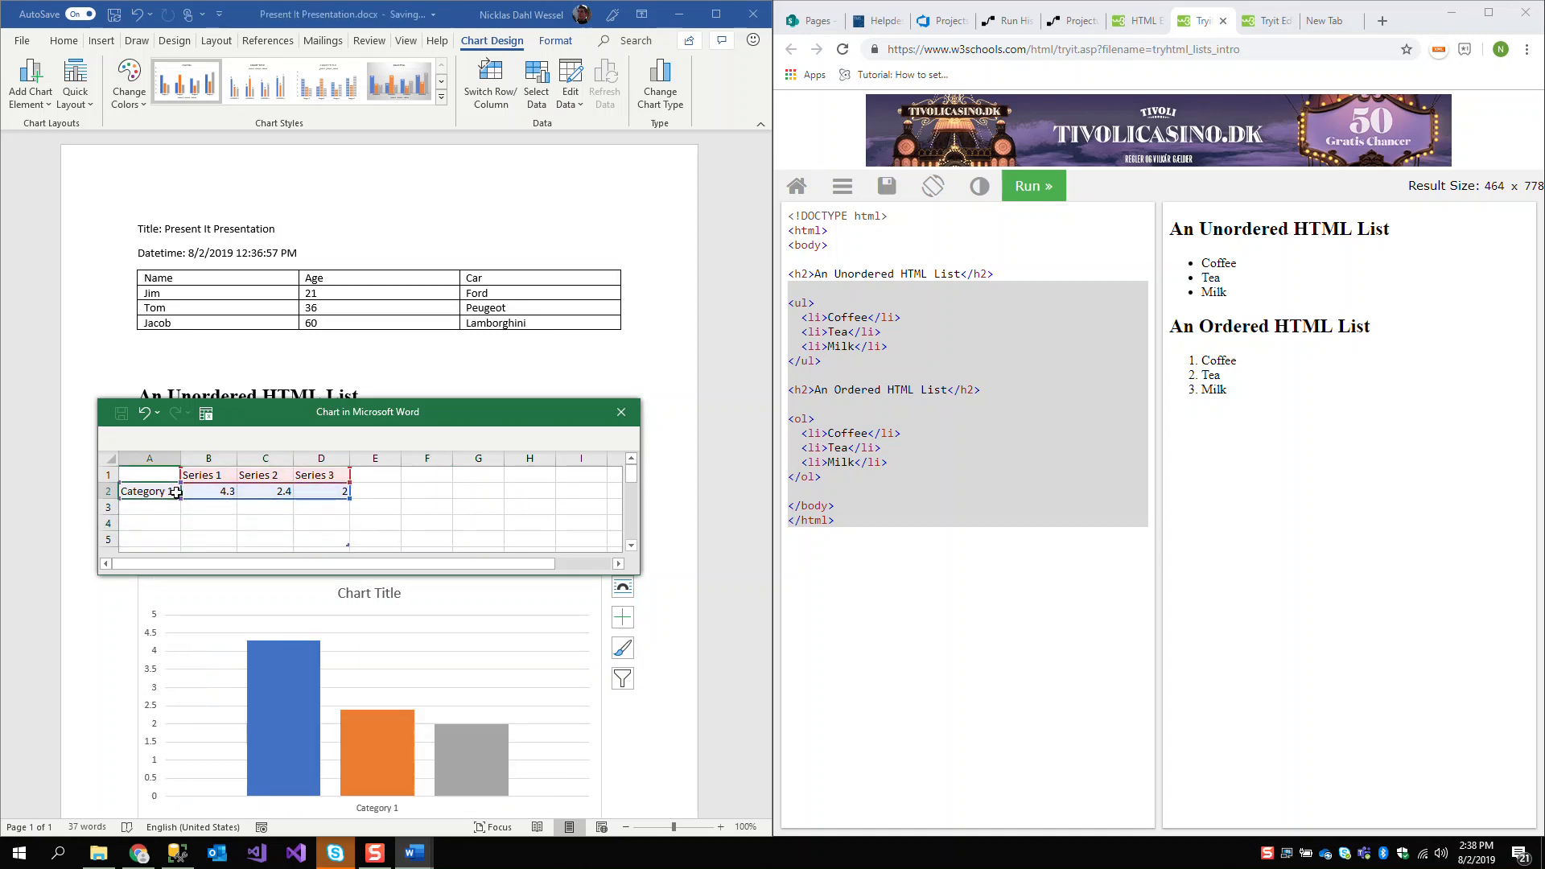
text({Chart[Ca)
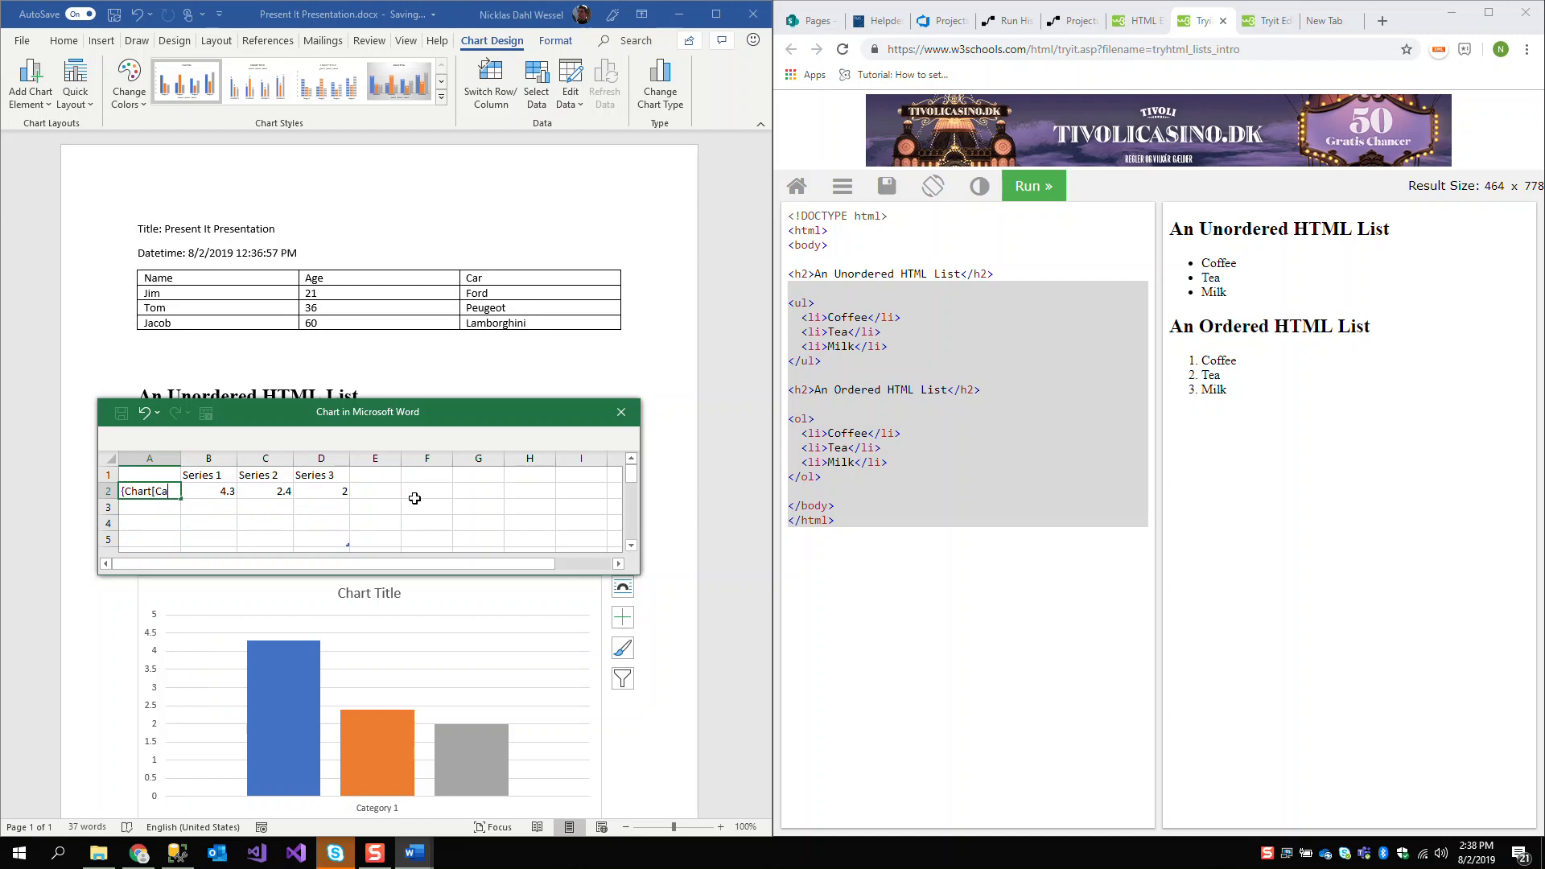
text(]})
key(Tab)
text({)
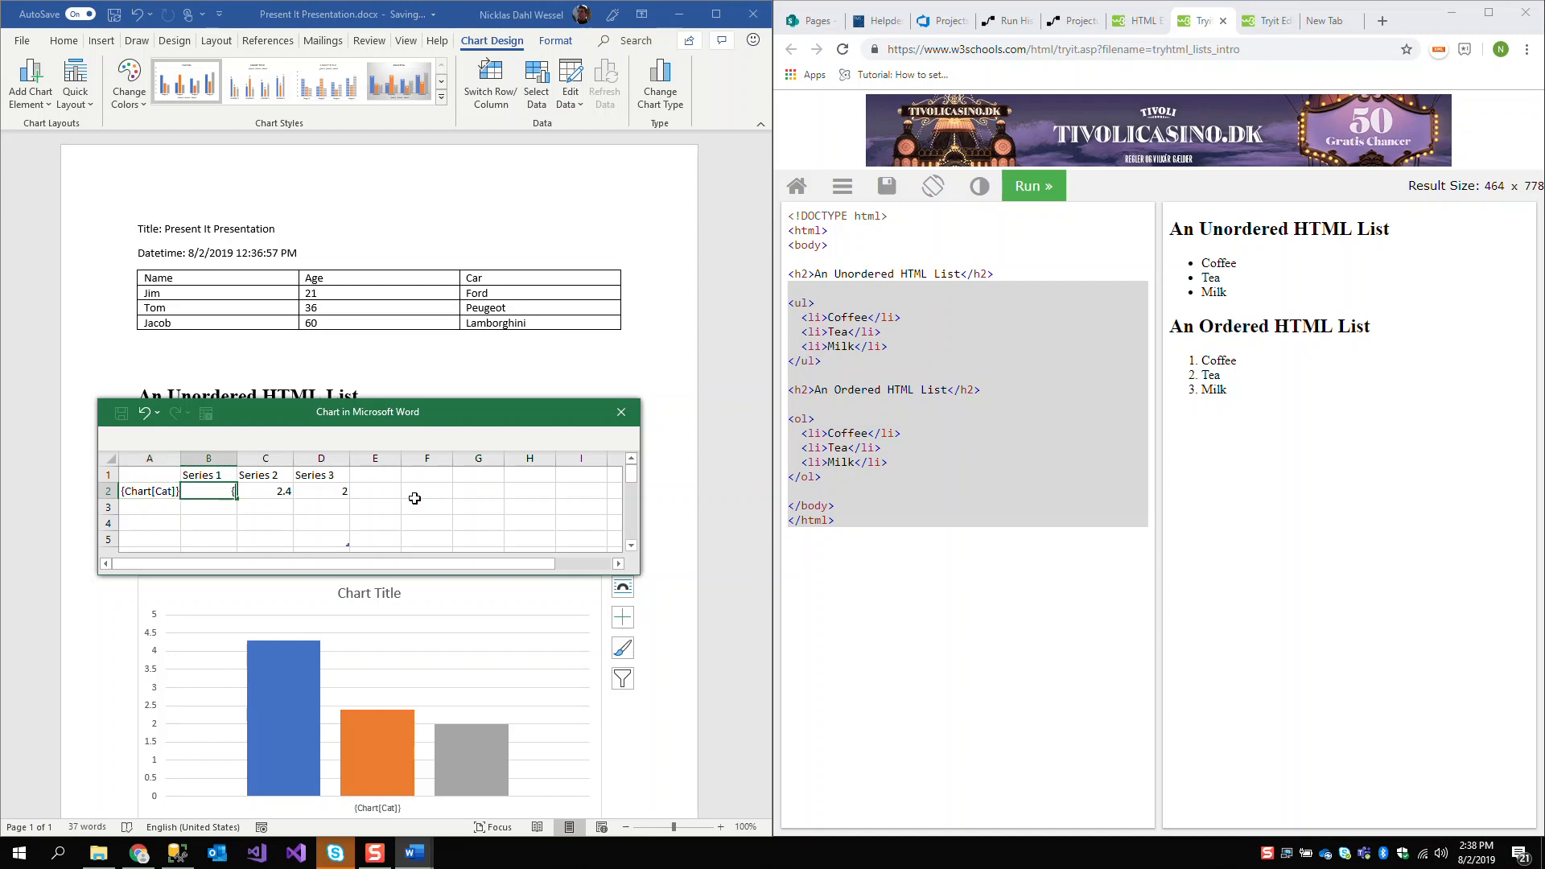
text(Chart[Seri]})
key(Tab)
Copy the {Chart[Ser1]} placeholder into the Series 2 and Series 3 cells of the same row
key(Left)
key(ctrl+c)
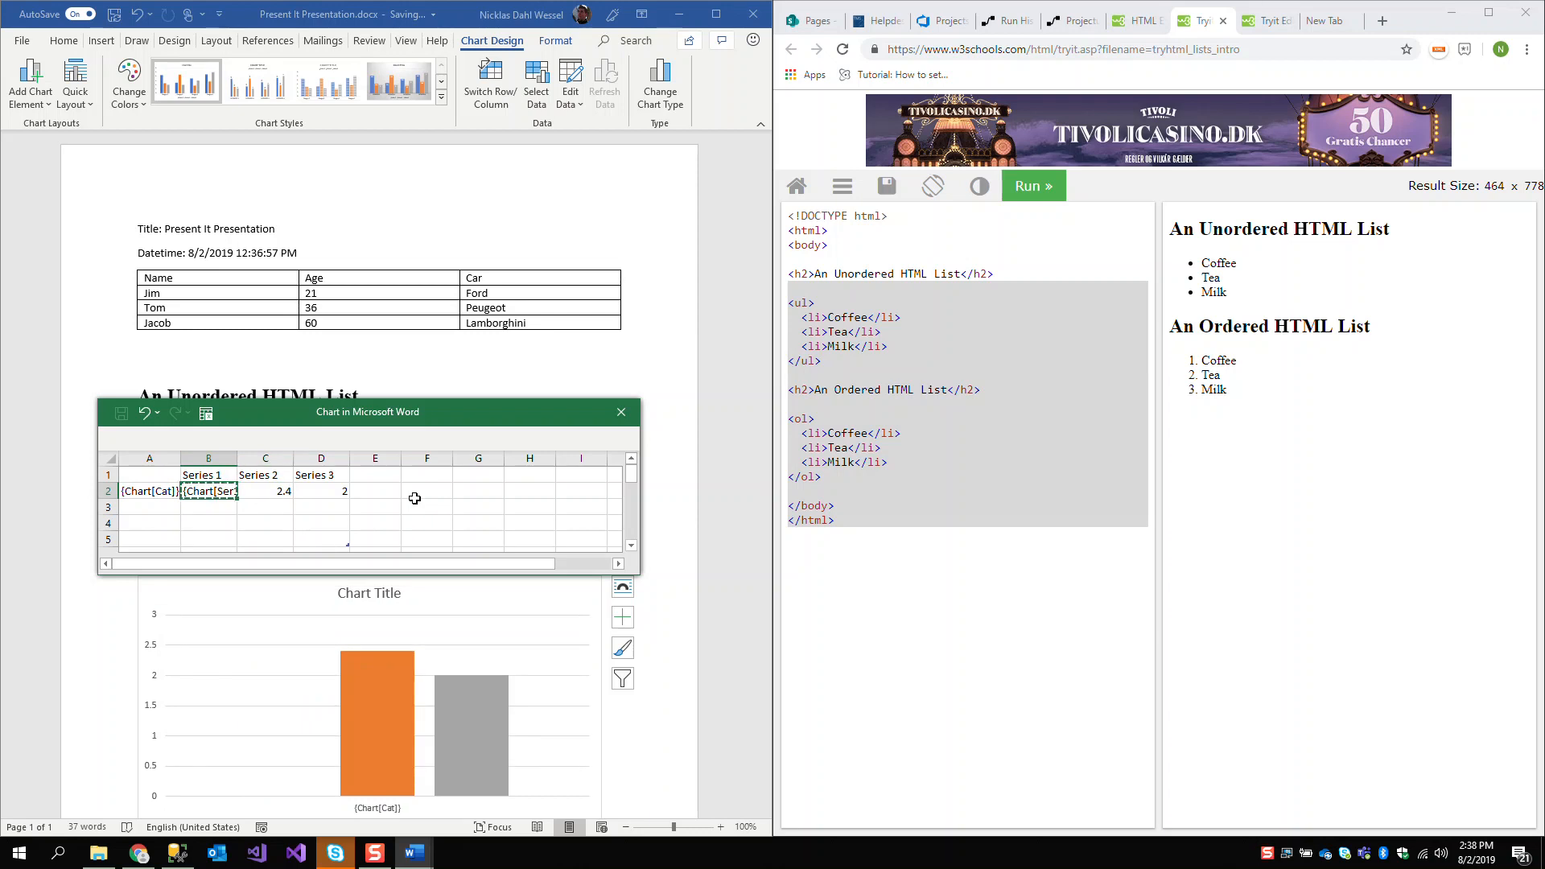
key(Right)
key(ctrl+v)
key(Right)
key(ctrl+v)
Change the copied placeholders to {Chart[Ser2]} under Series 2 and {Chart[Ser3]} under Series 3
key(Left)
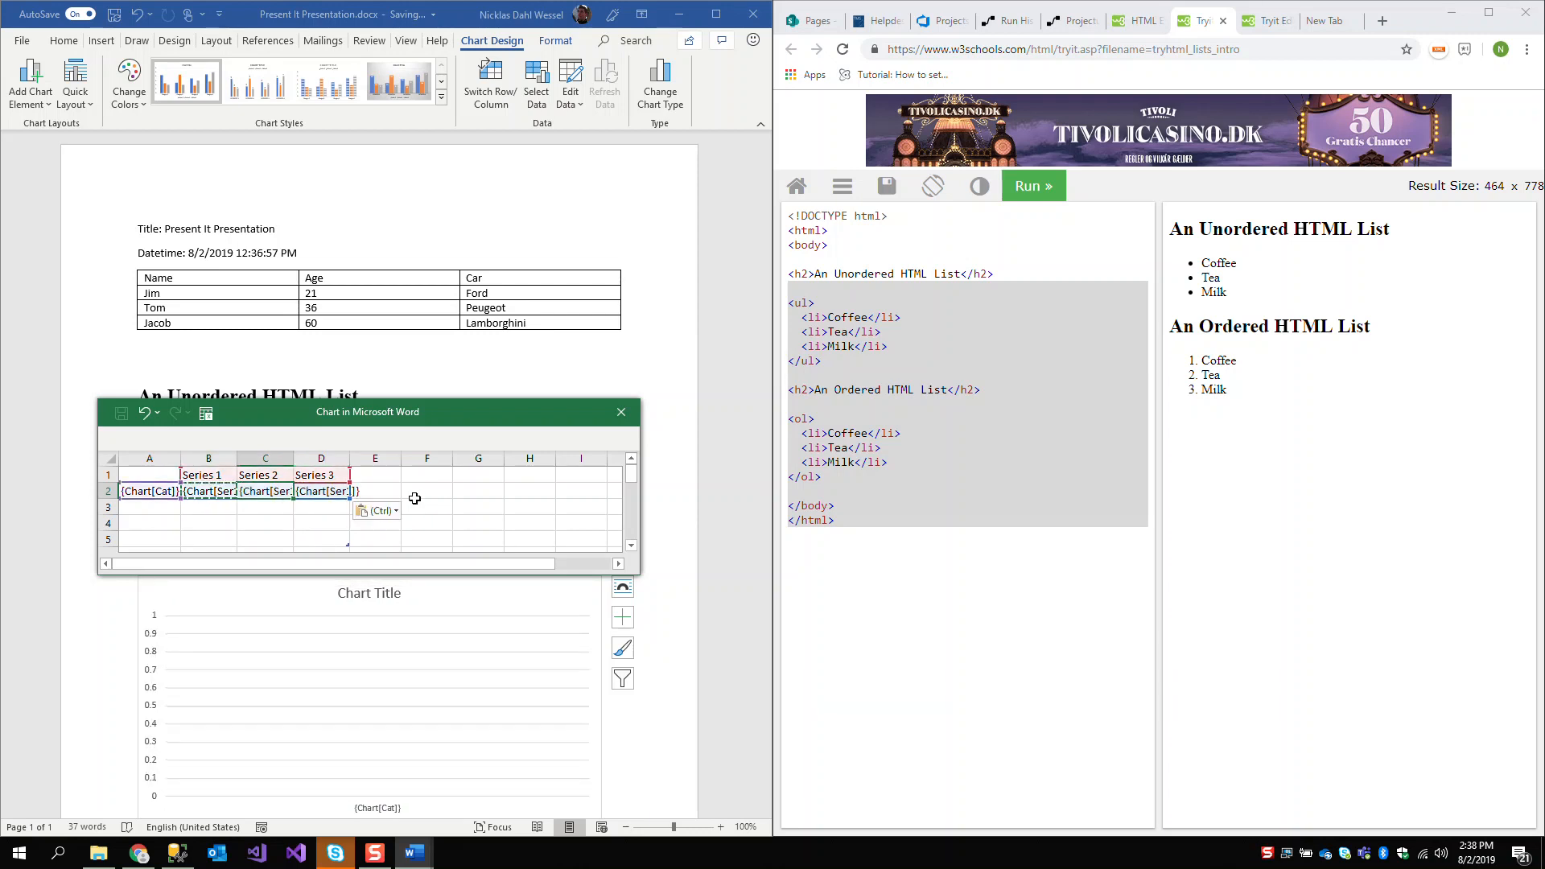
double_click(292, 491)
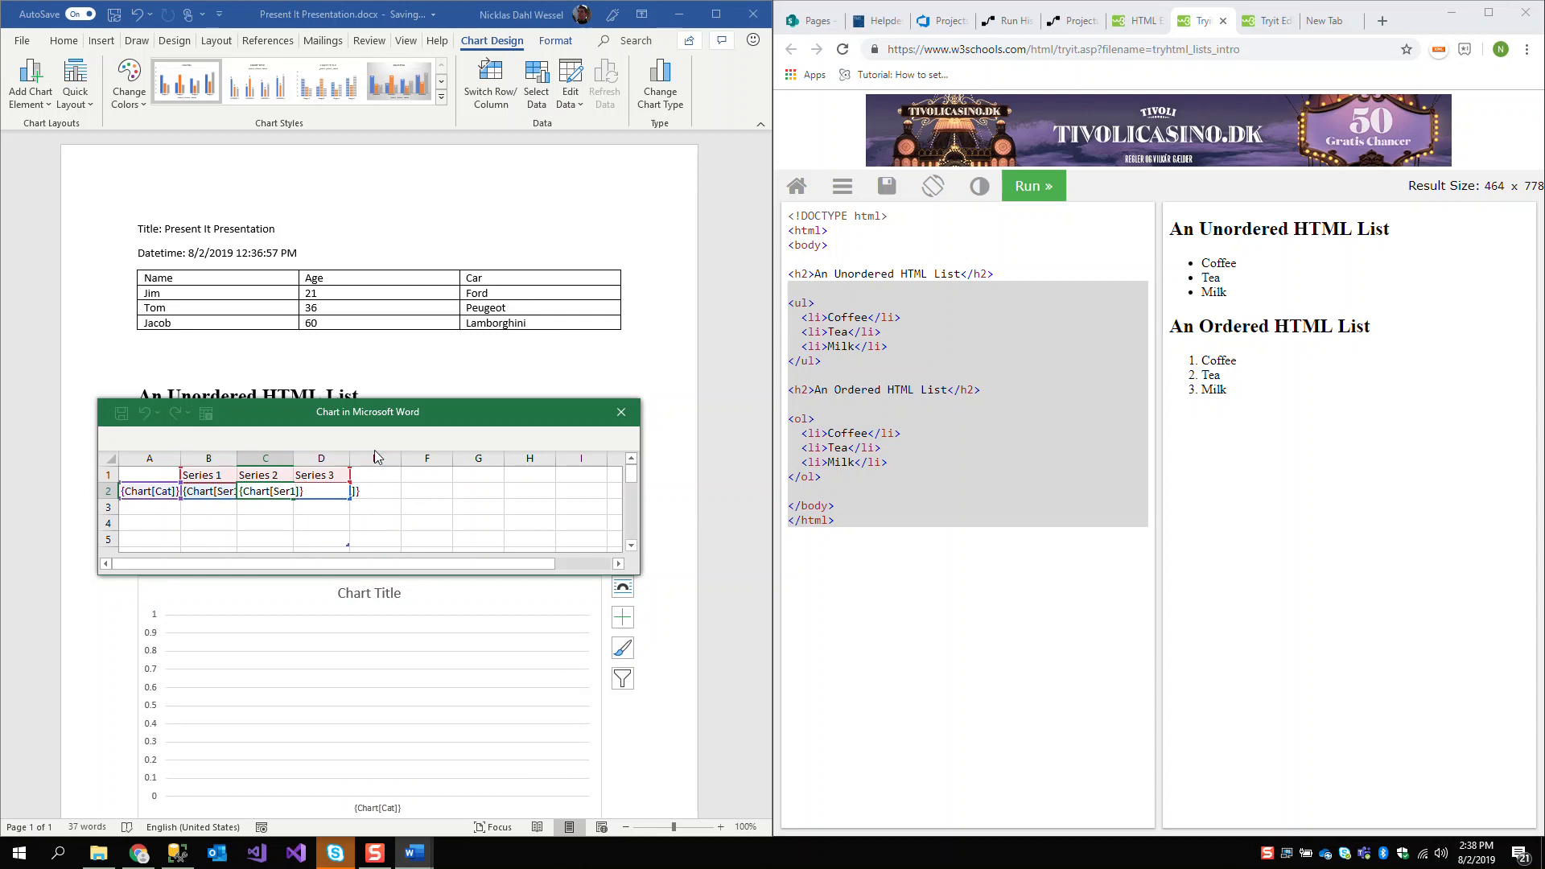
key(BackSpace)
text(2)
key(Return)
key(Right)
key(Up)
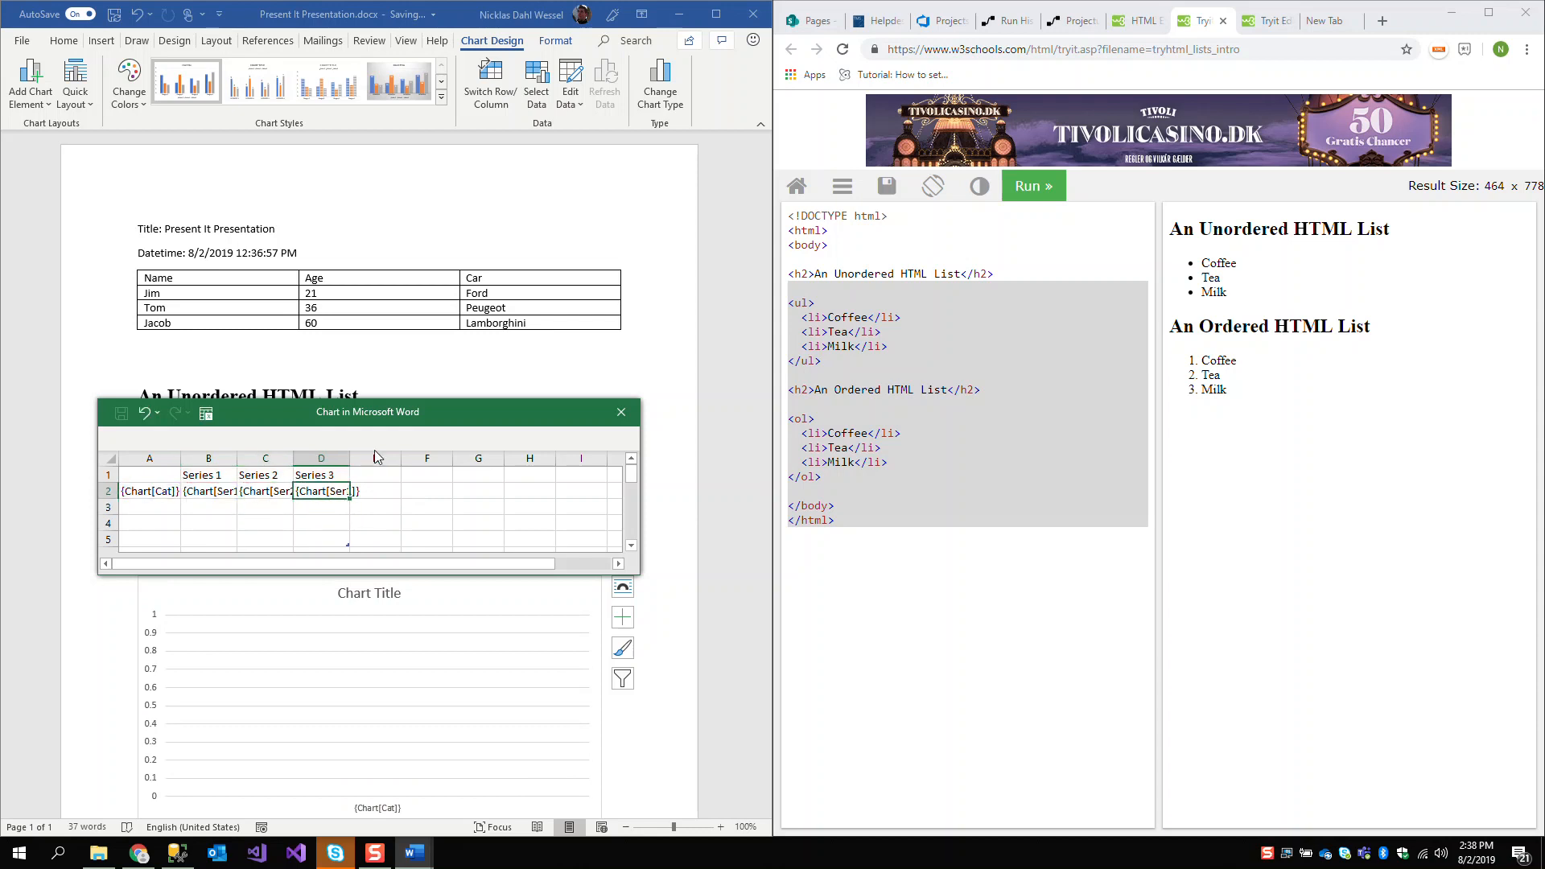
double_click(349, 491)
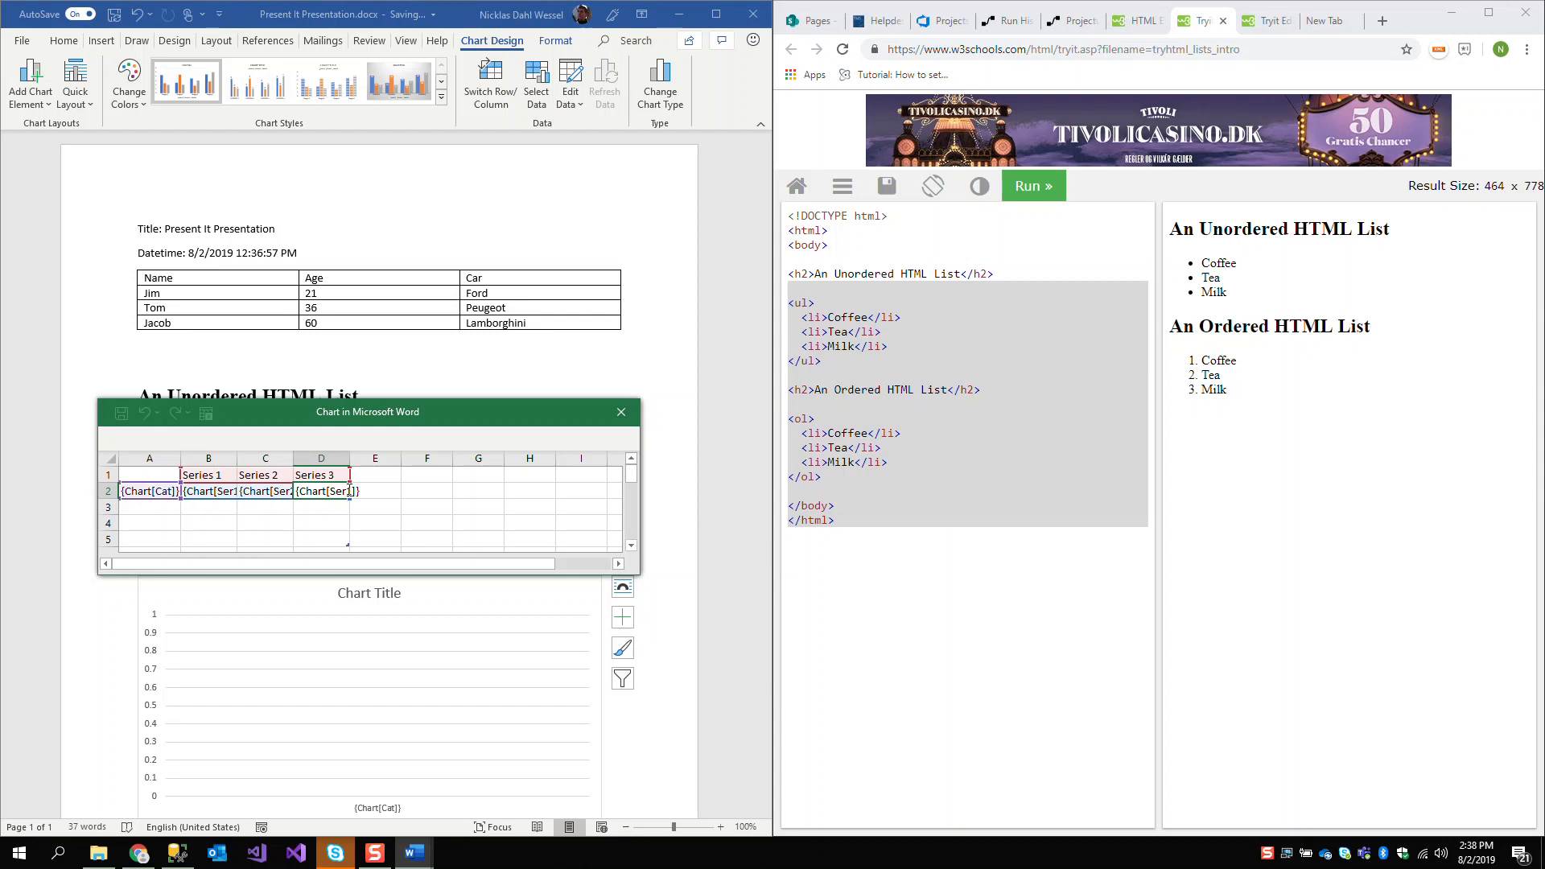
key(BackSpace)
text(3)
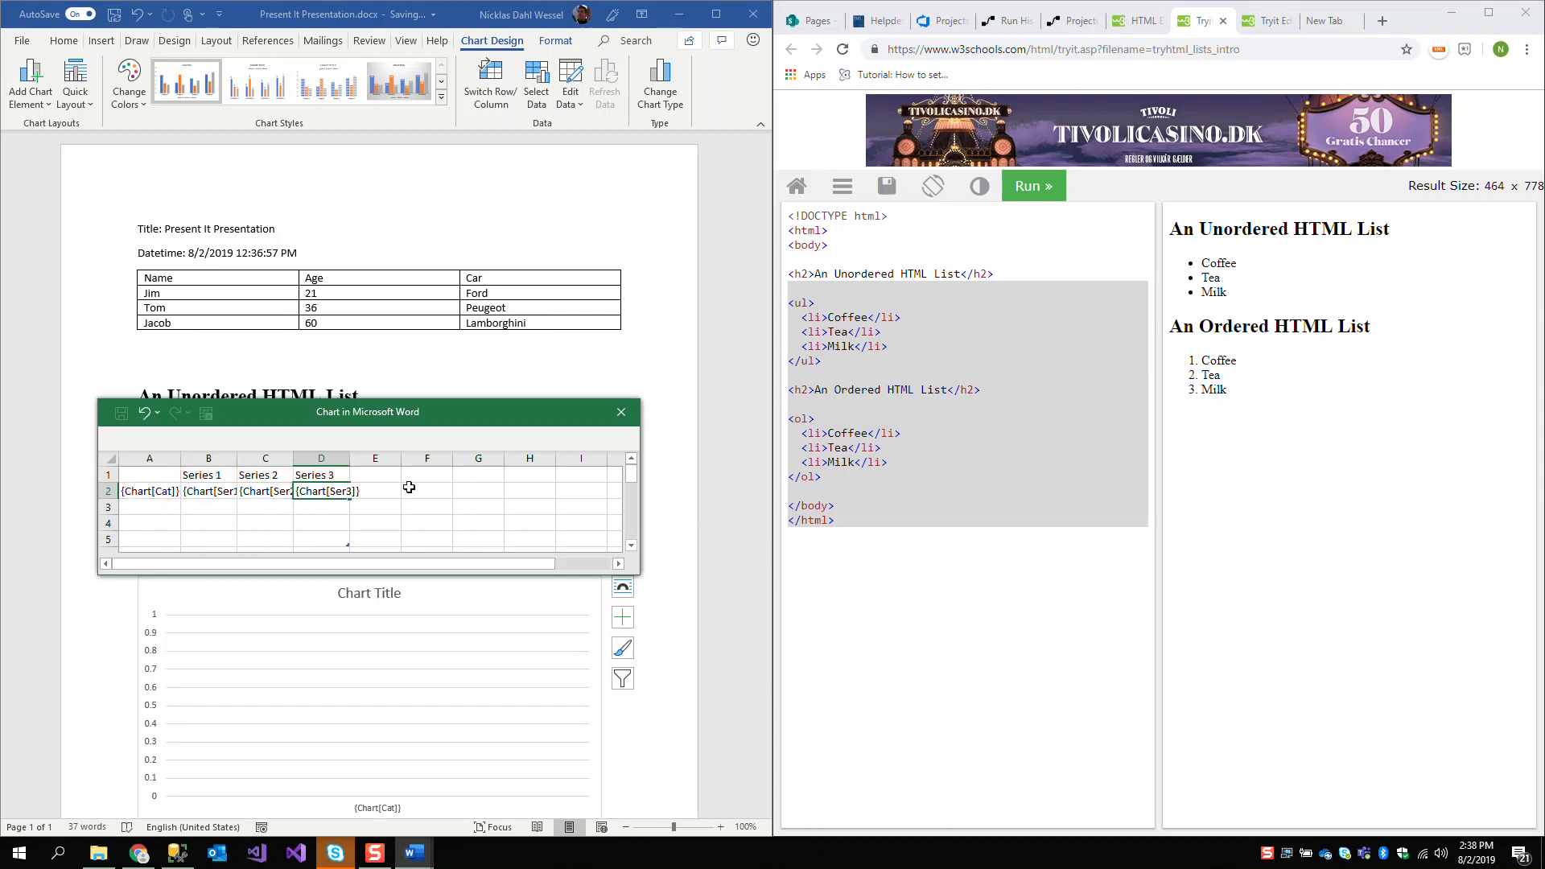
key(Return)
Try to pull the chart sheet's table corner marker up from row 5 towards the placeholder row
click(348, 539)
drag(351, 547, 350, 524)
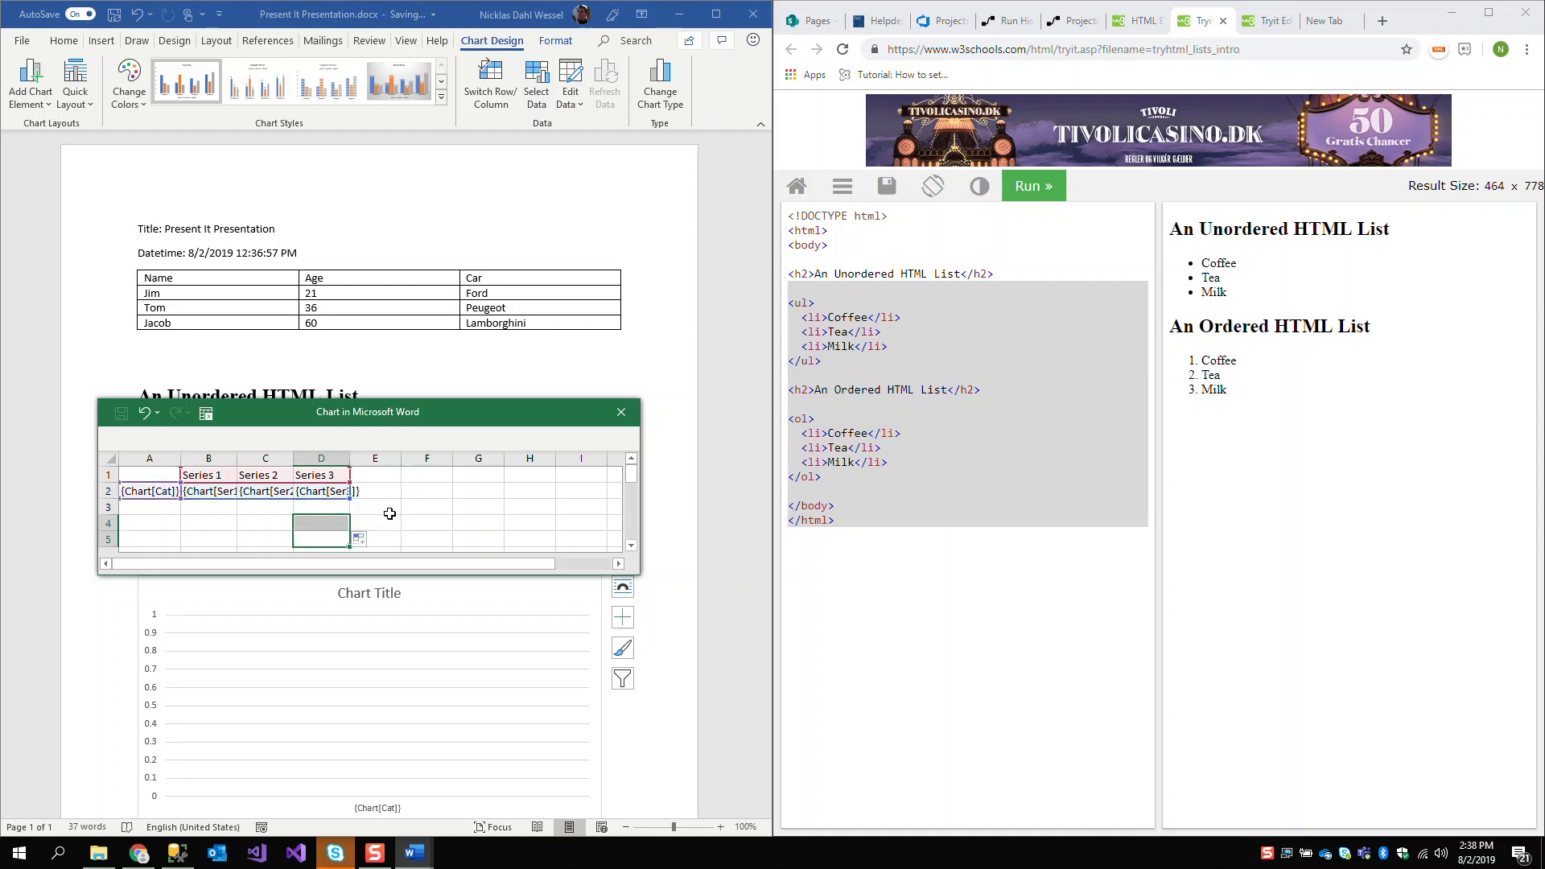
click(410, 512)
click(342, 538)
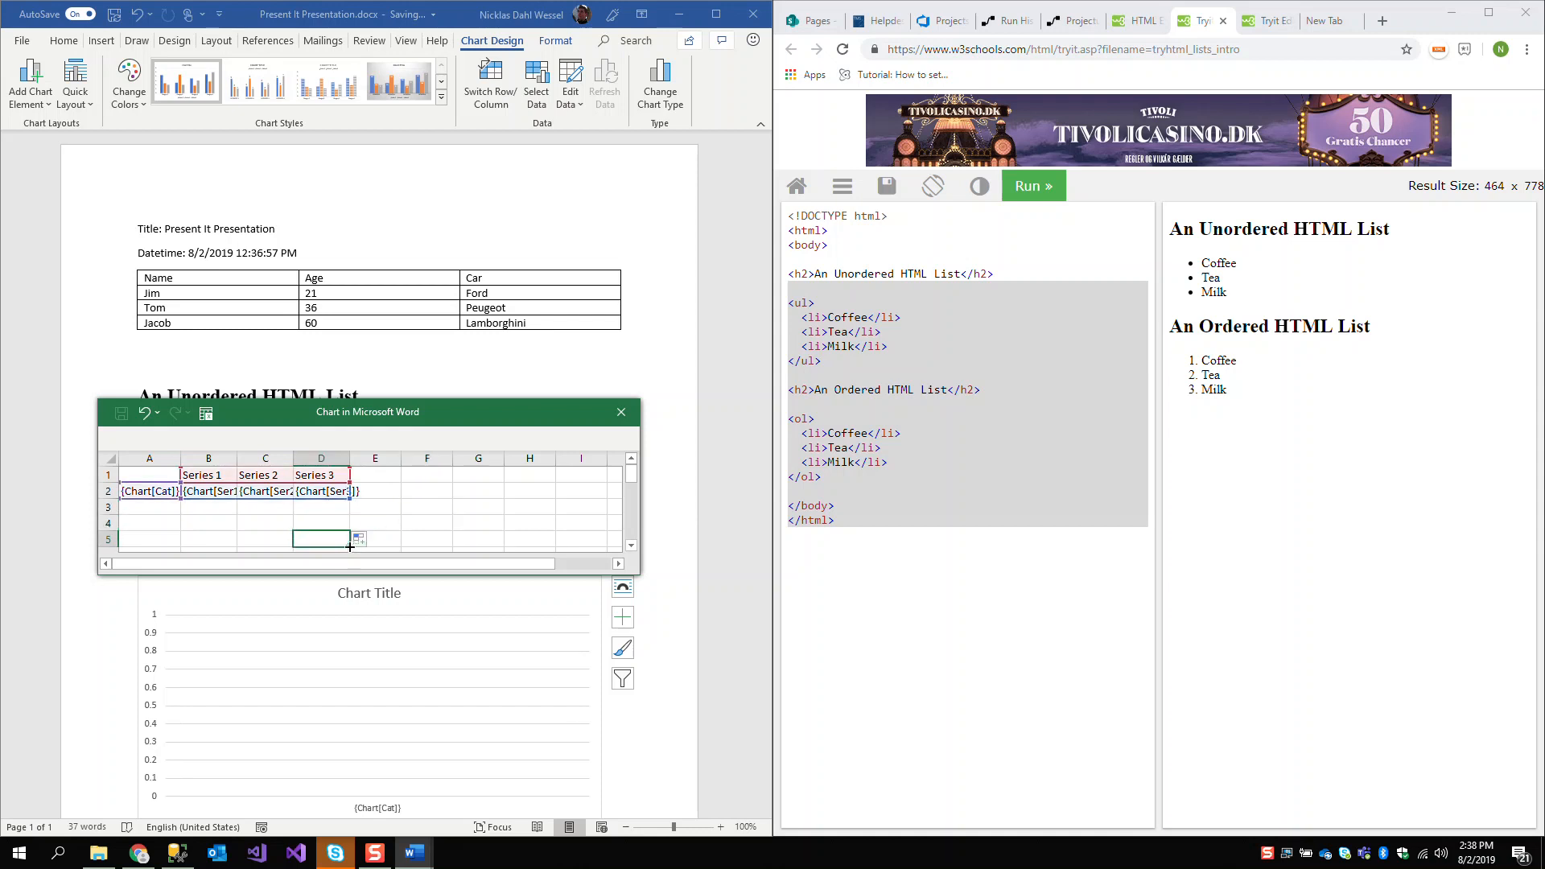
mouse_move(349, 526)
mouse_down()
mouse_move(350, 508)
mouse_move(354, 536)
mouse_up()
click(413, 512)
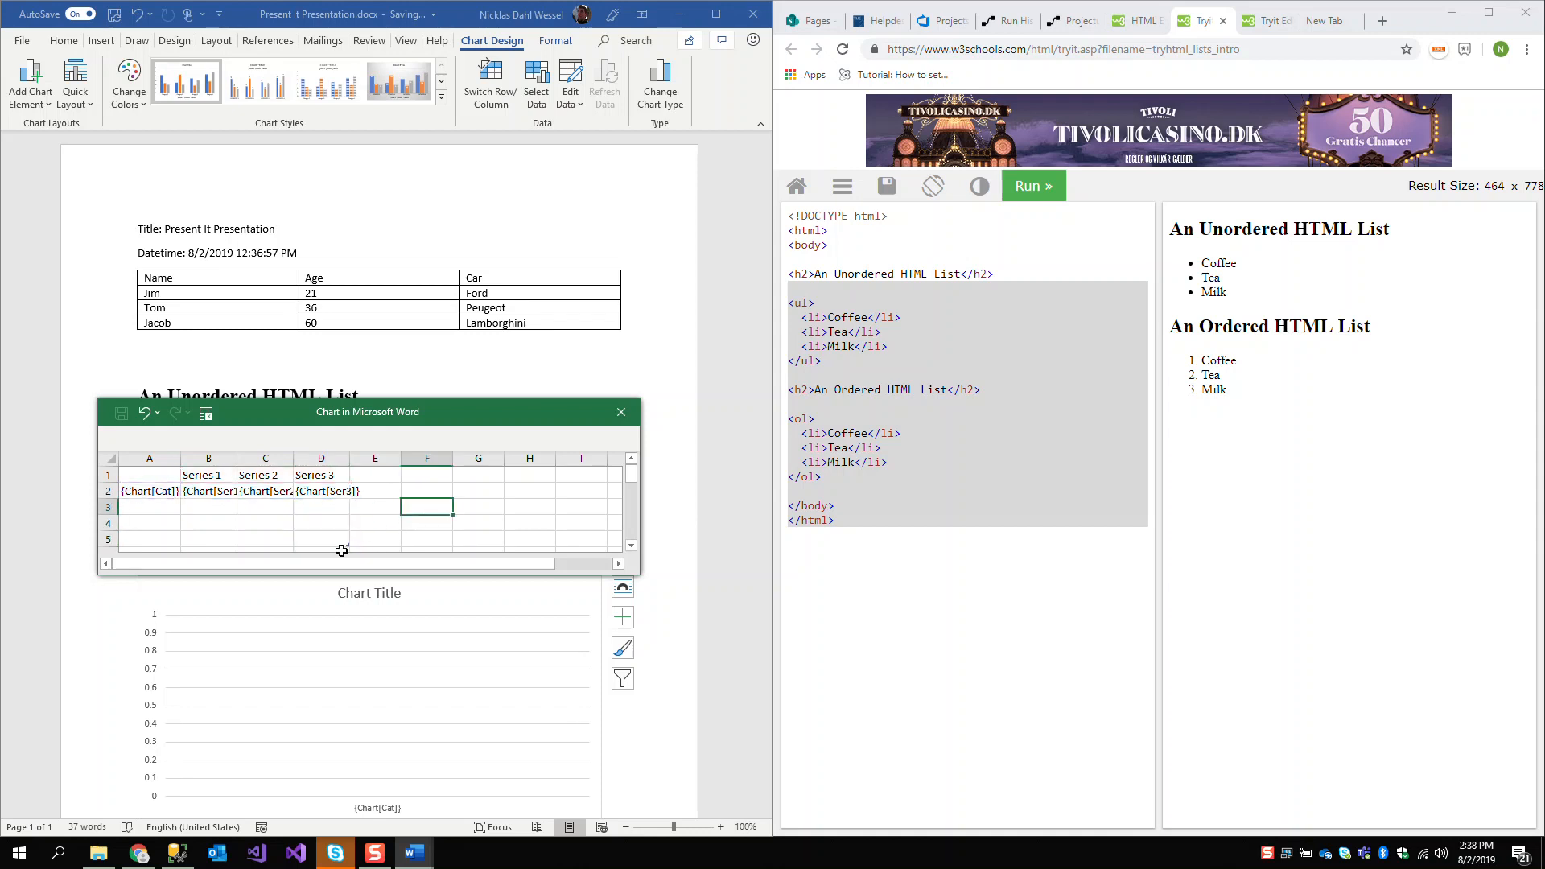
click(348, 544)
click(357, 545)
click(228, 538)
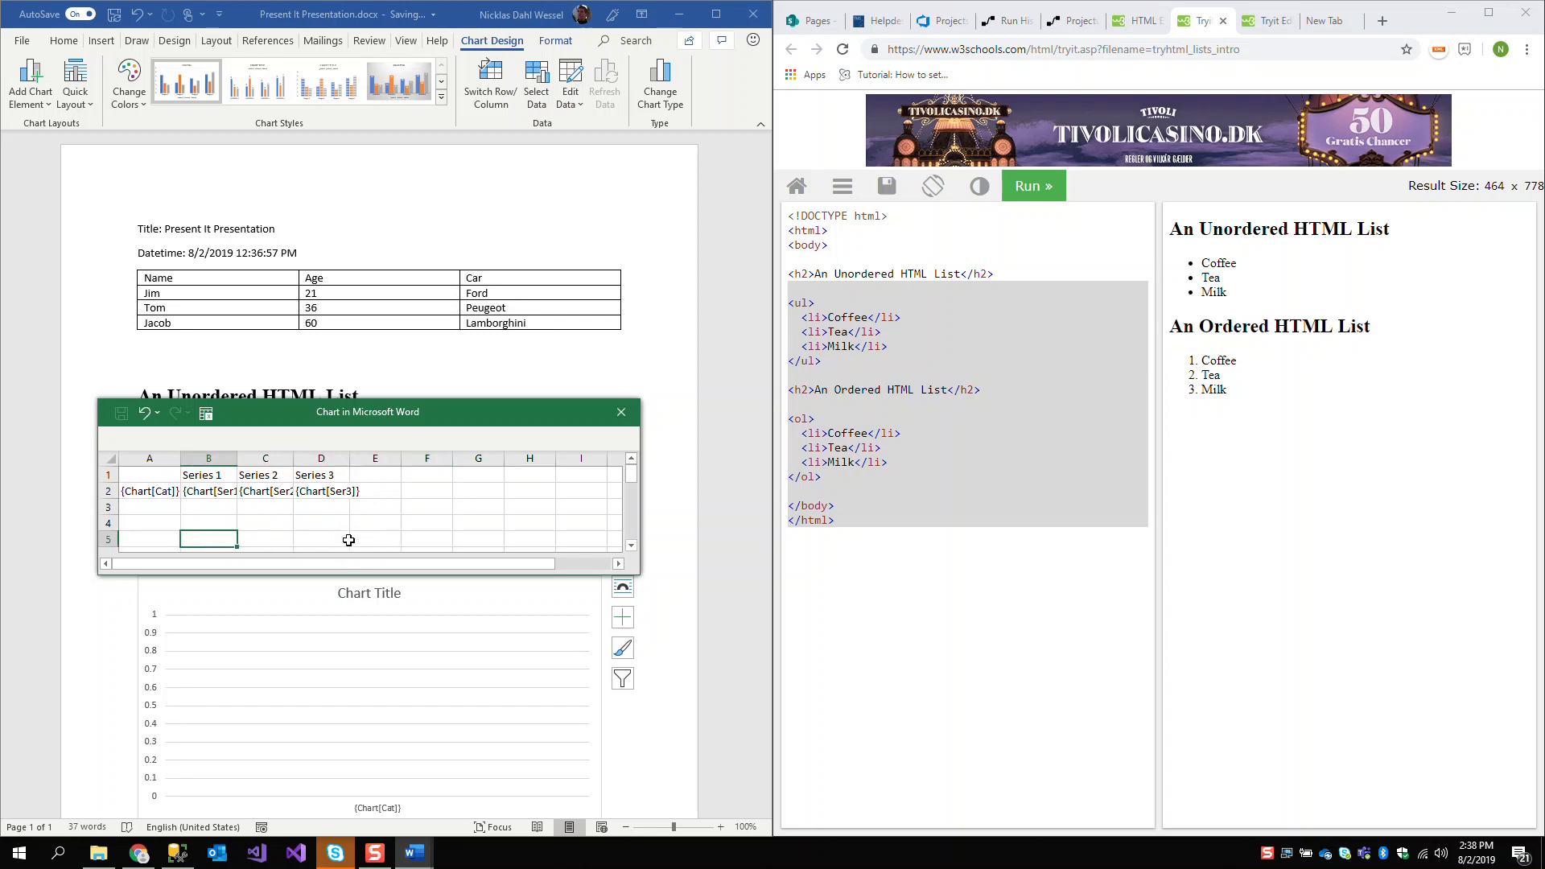
click(348, 543)
click(345, 490)
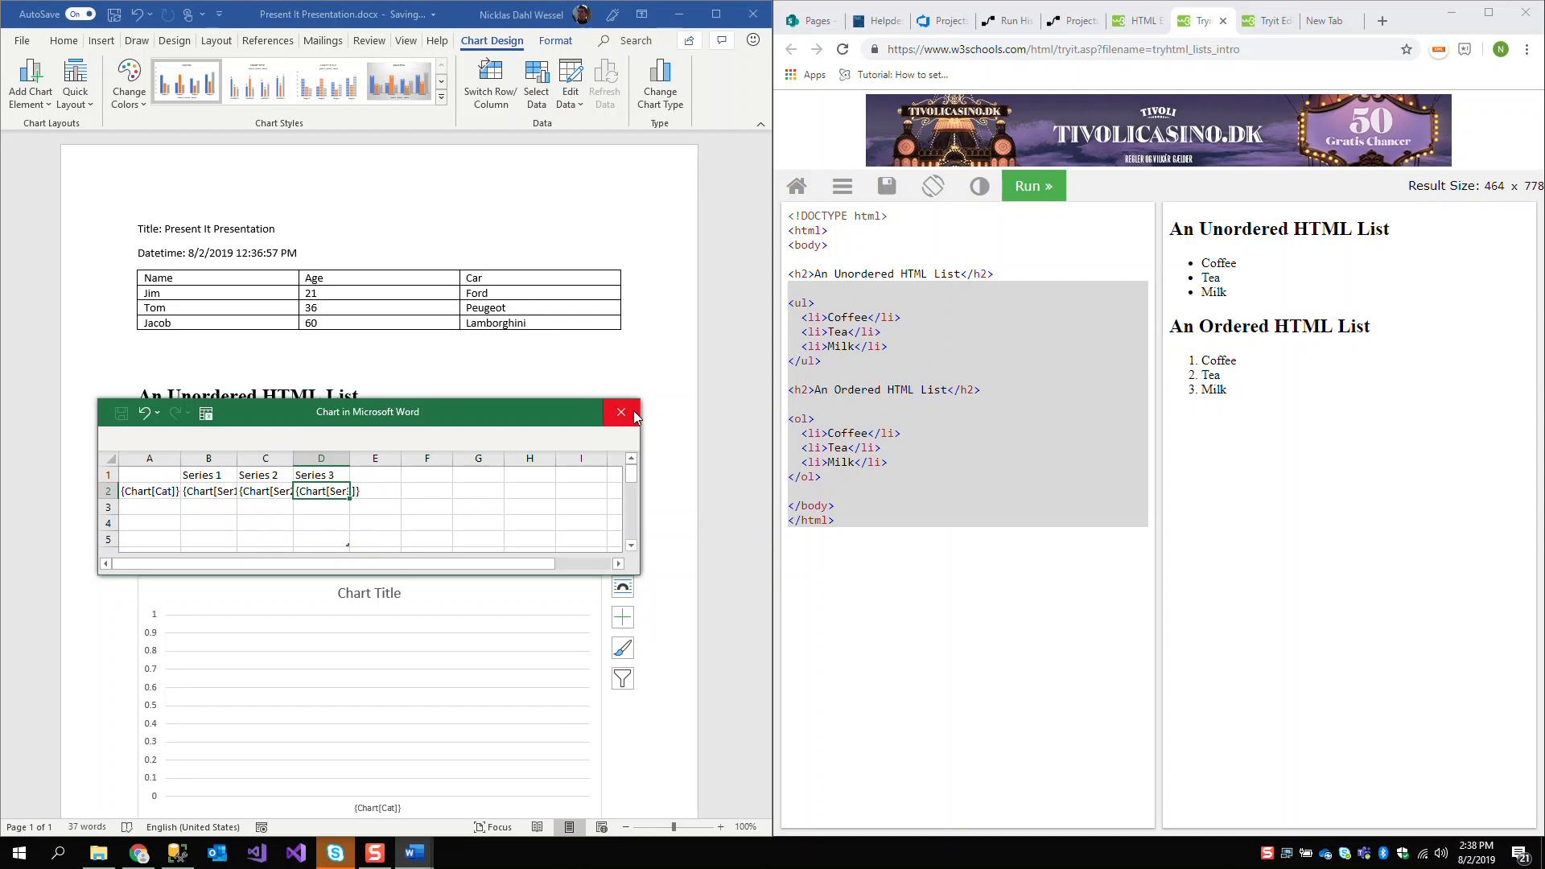
Close the chart's data sheet and reopen the Copy of - Present It Demo flow for editing
click(622, 413)
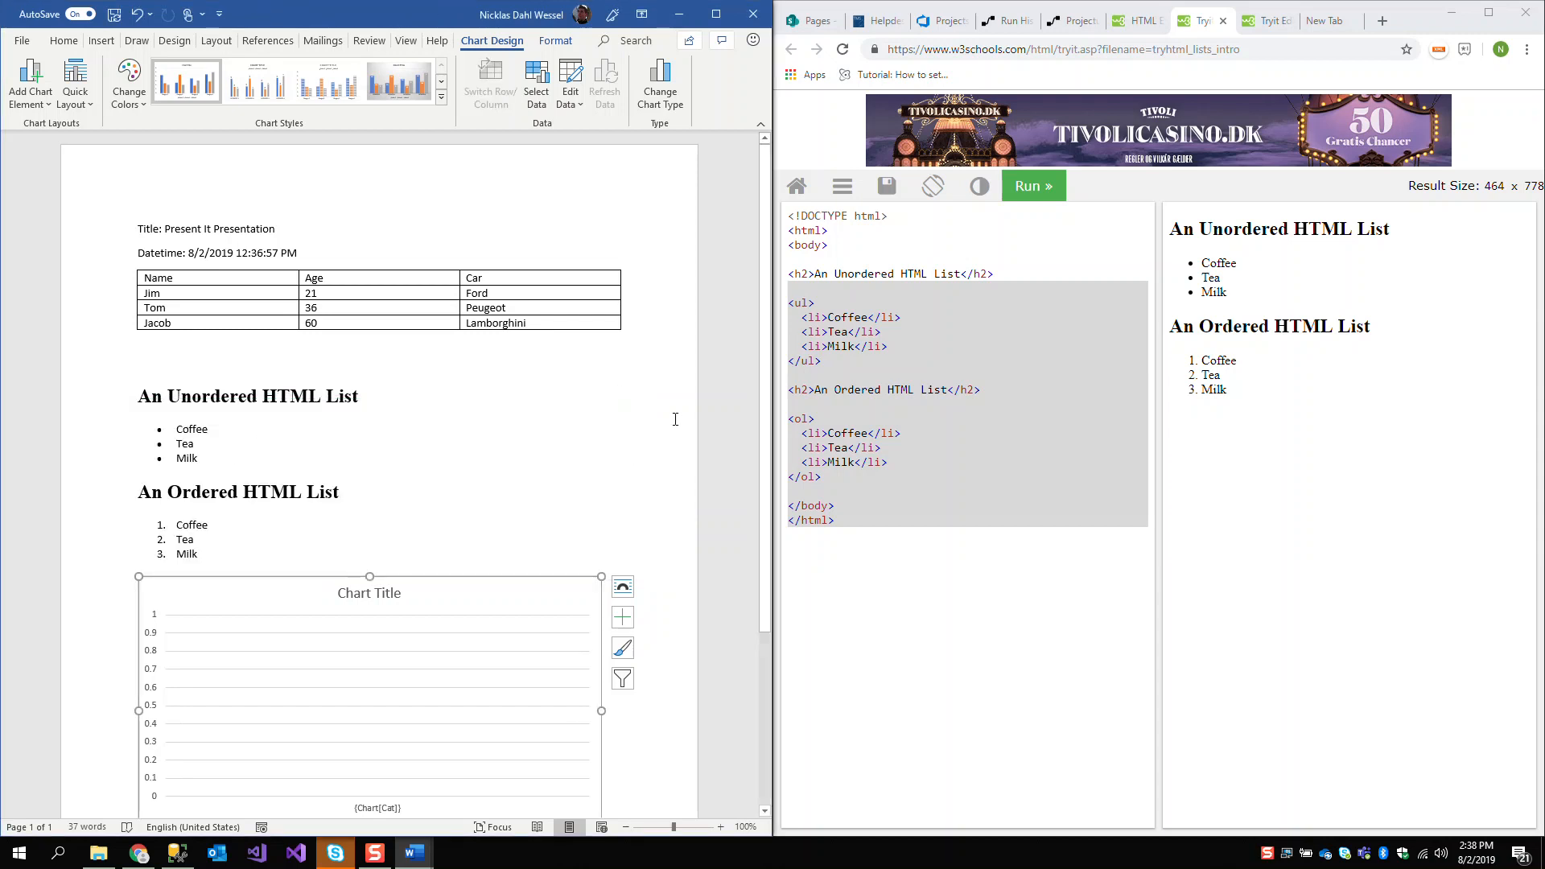
click(1014, 23)
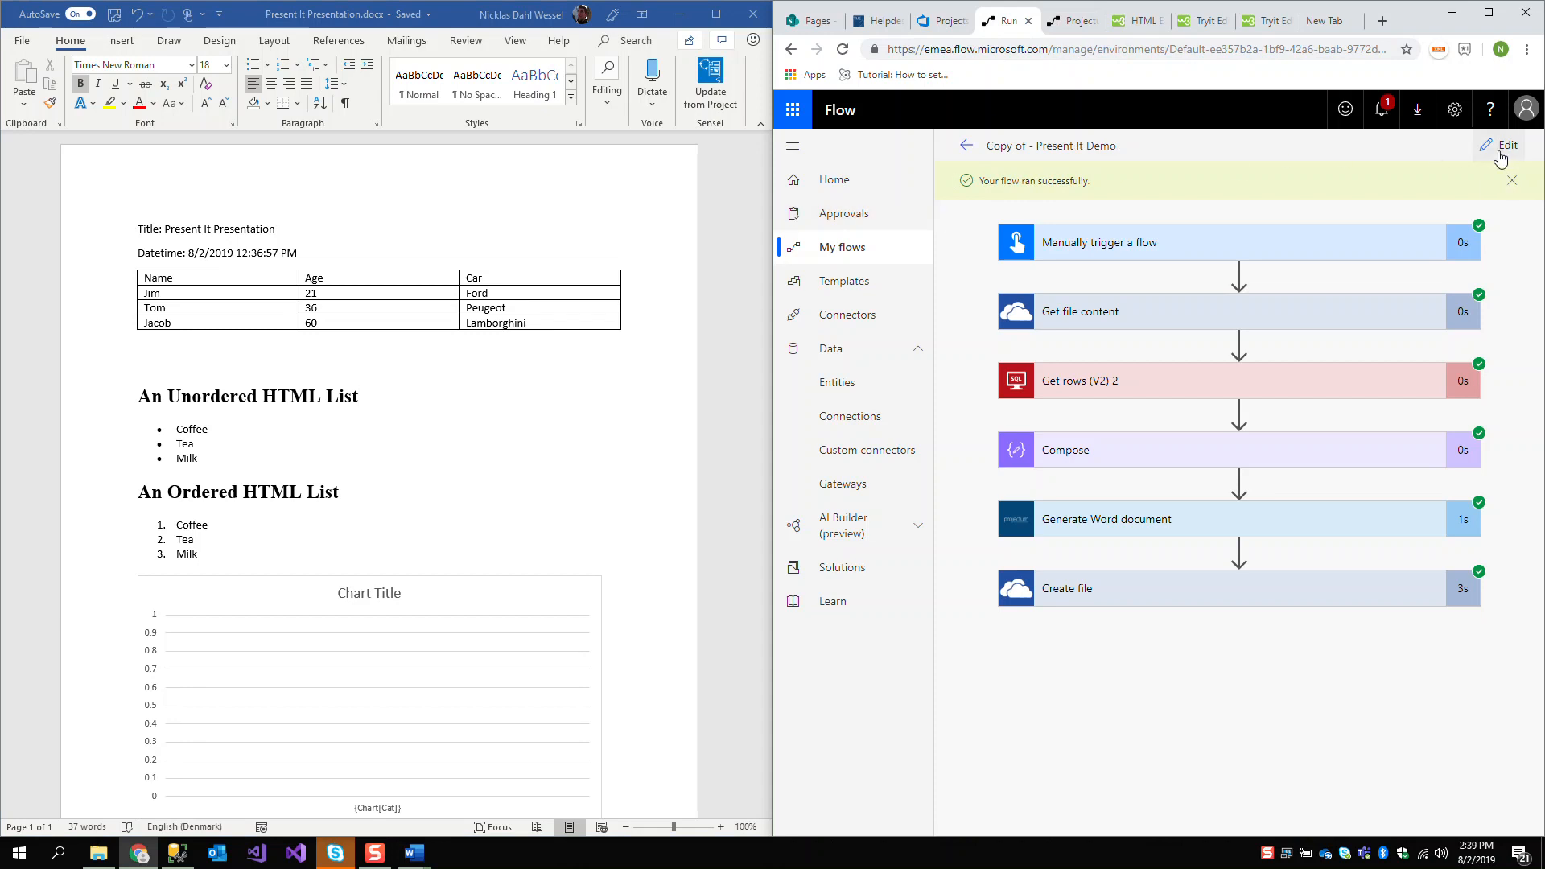
click(1502, 153)
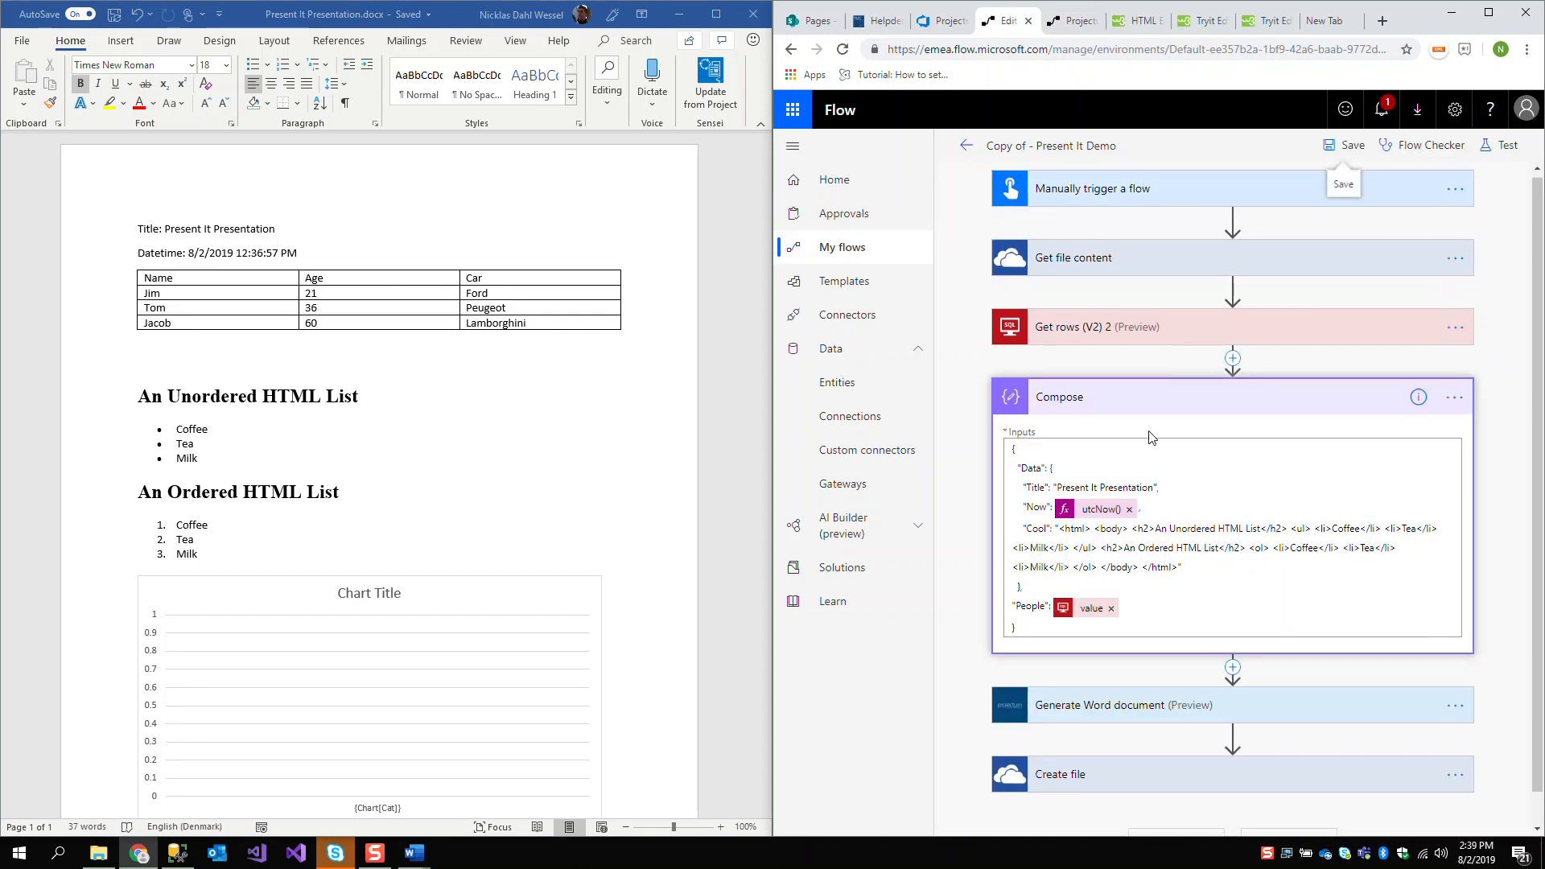
Add a "Char" array containing one empty object after the People entry in the Compose inputs
scroll(1150, 436, down, 1)
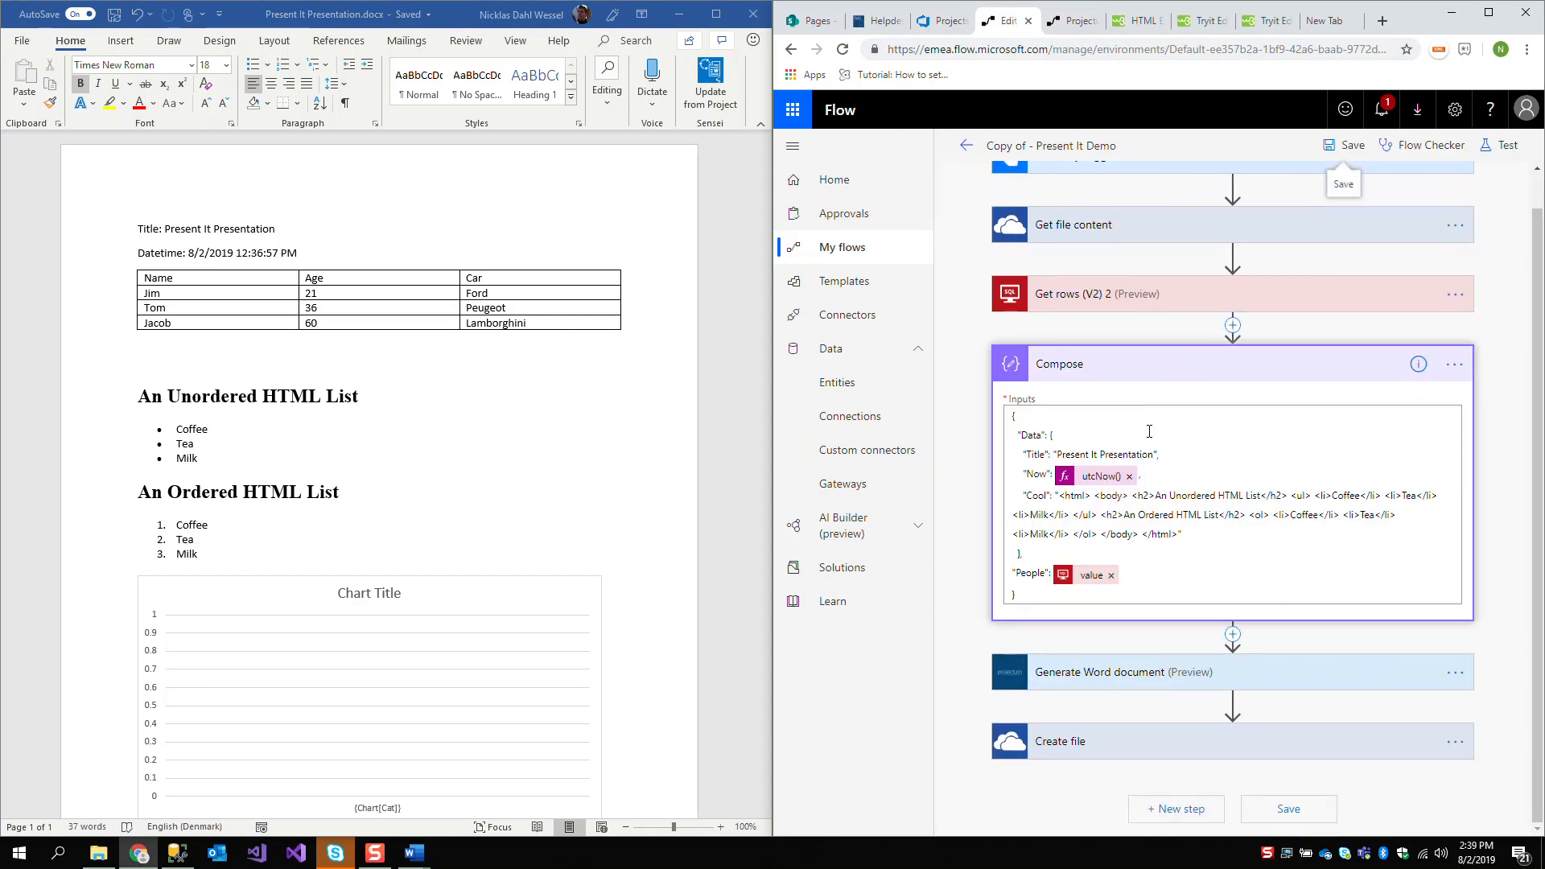
click(1193, 574)
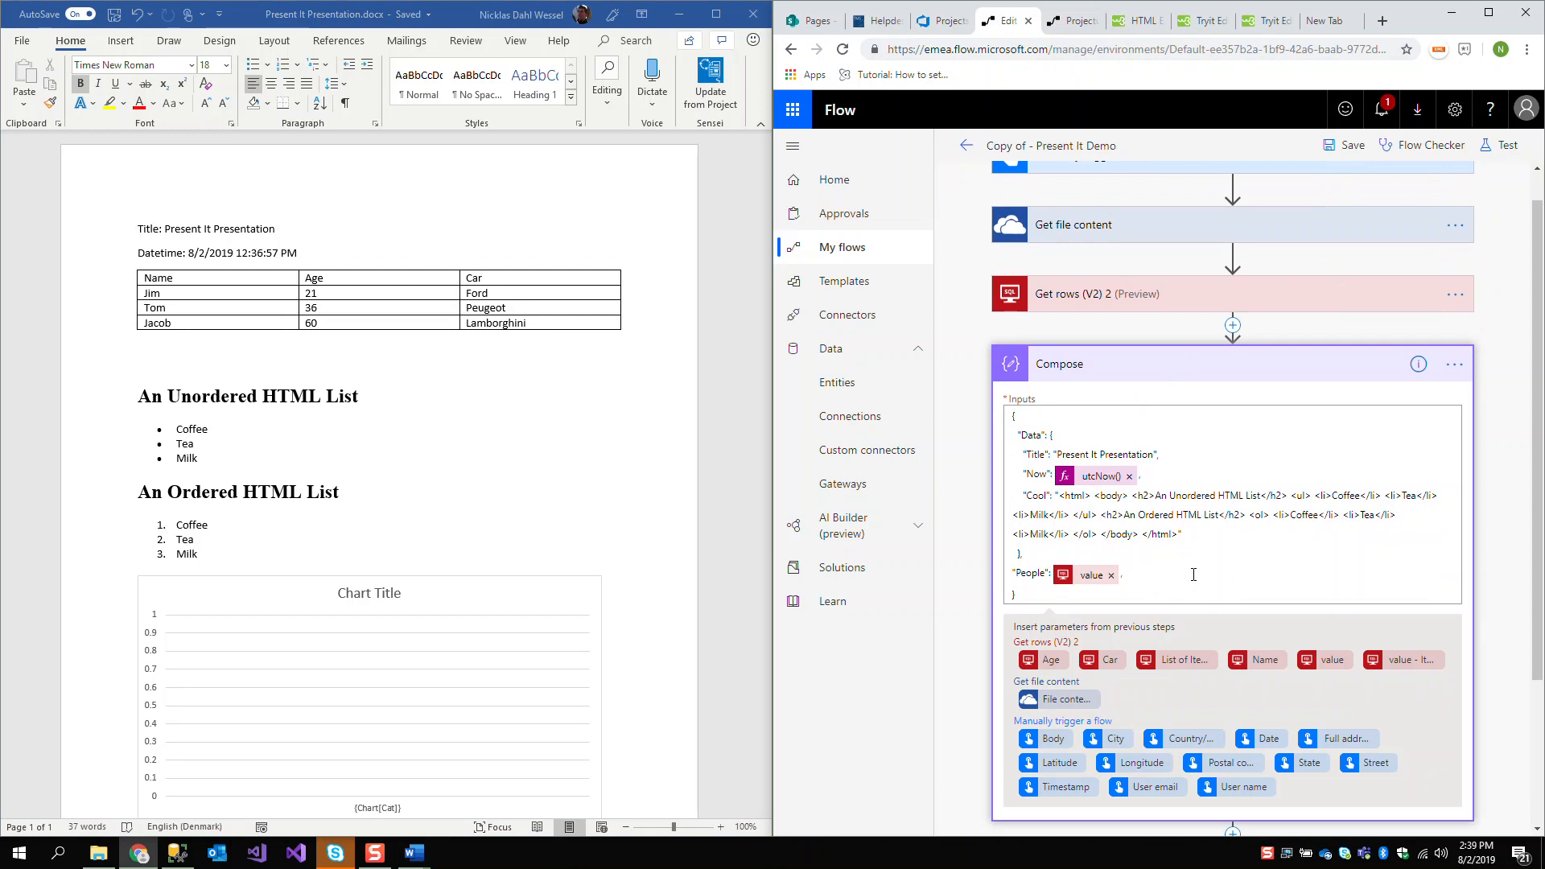
key(Return)
text(")
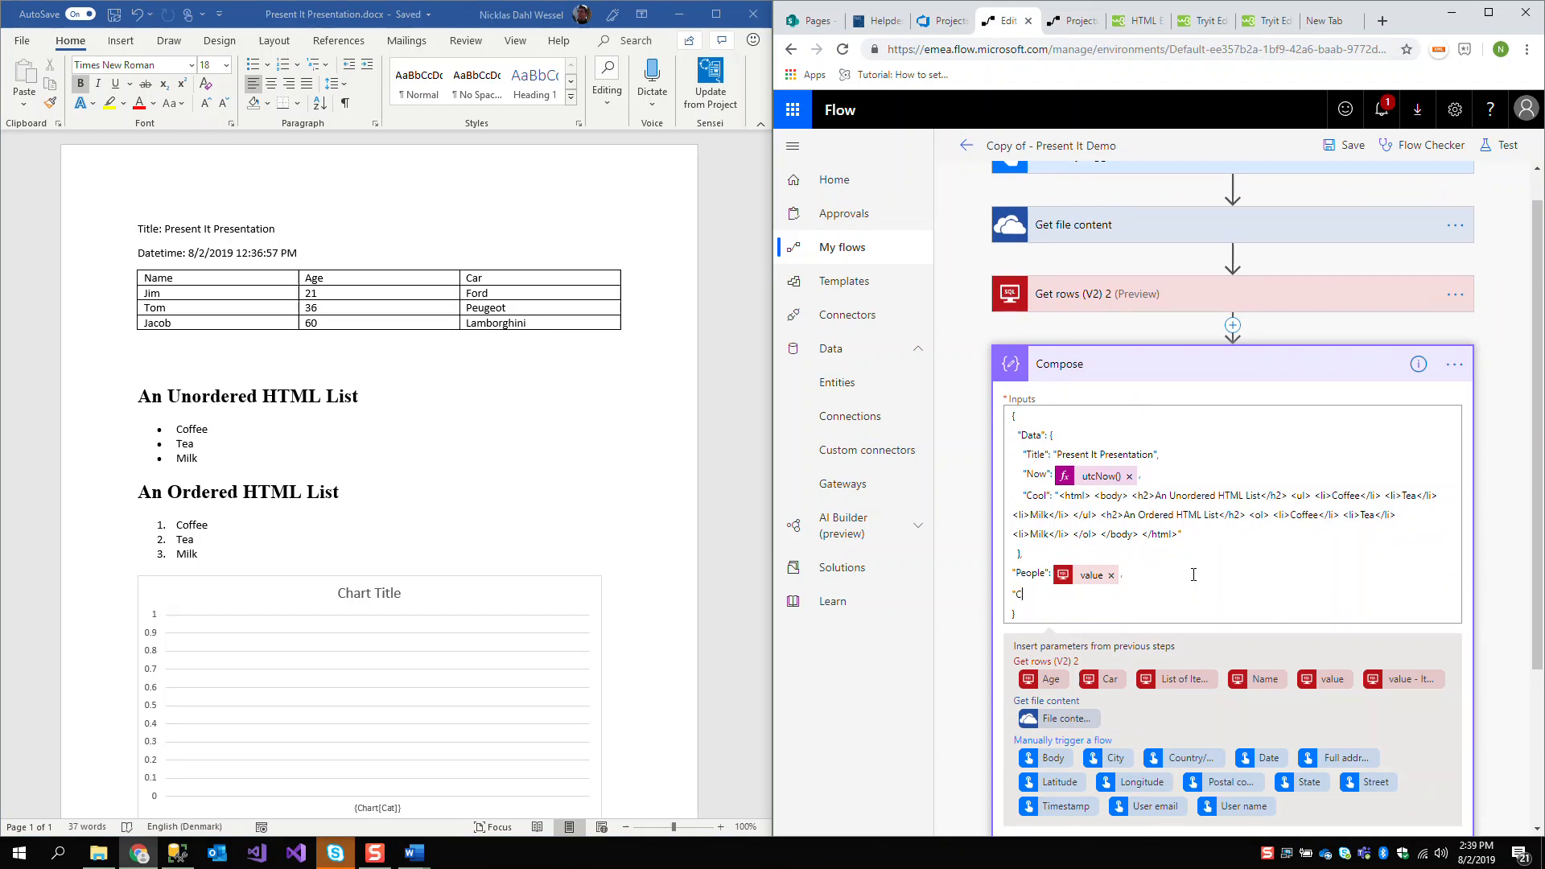
text(Char": [)
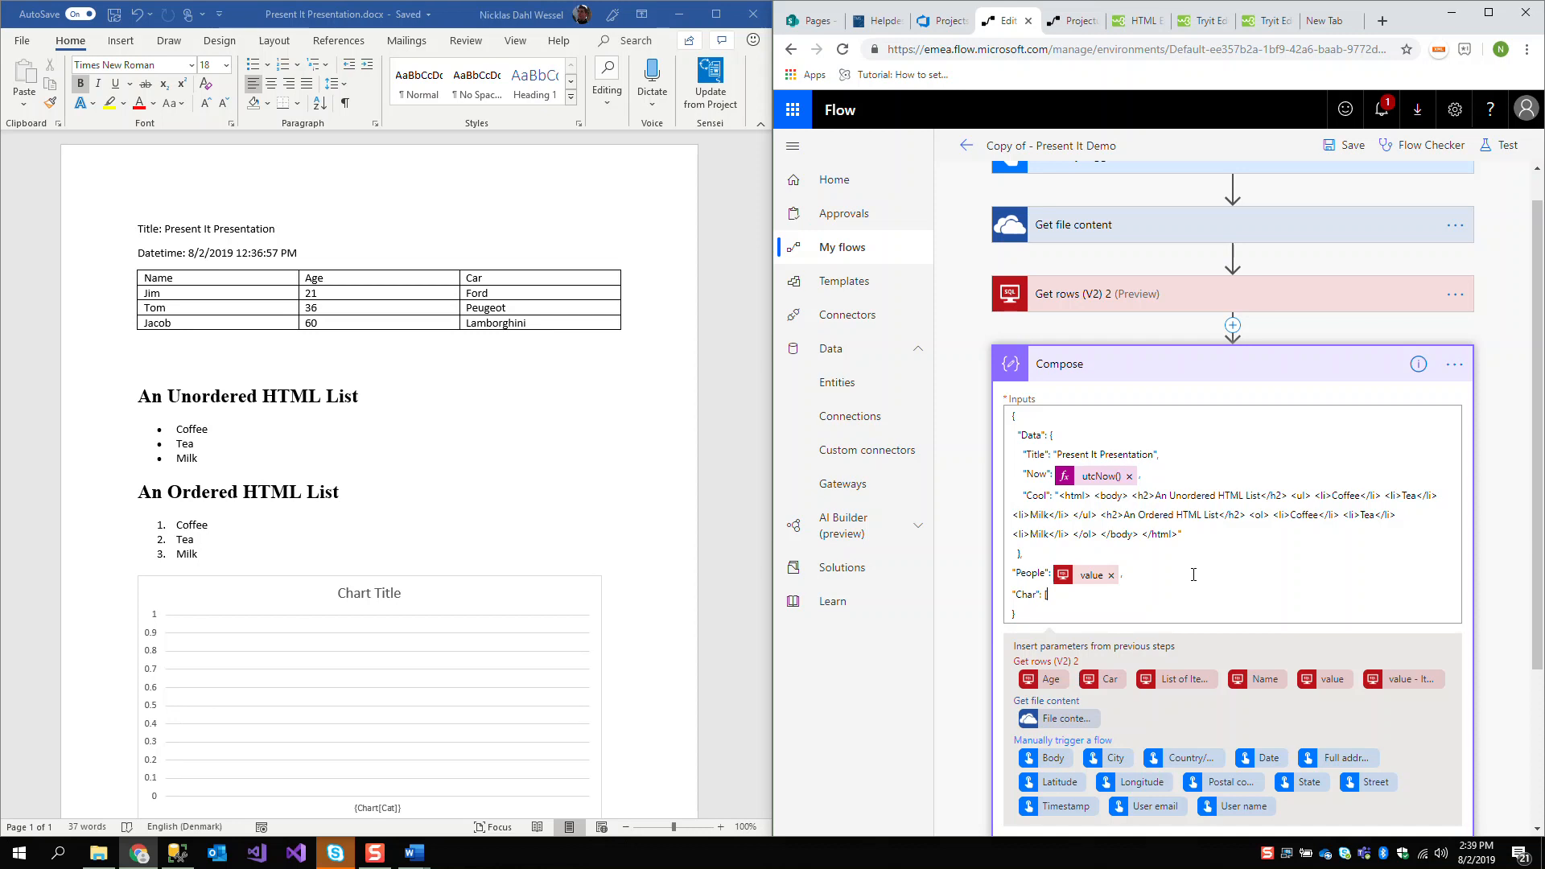
key(Return)
key(Return)
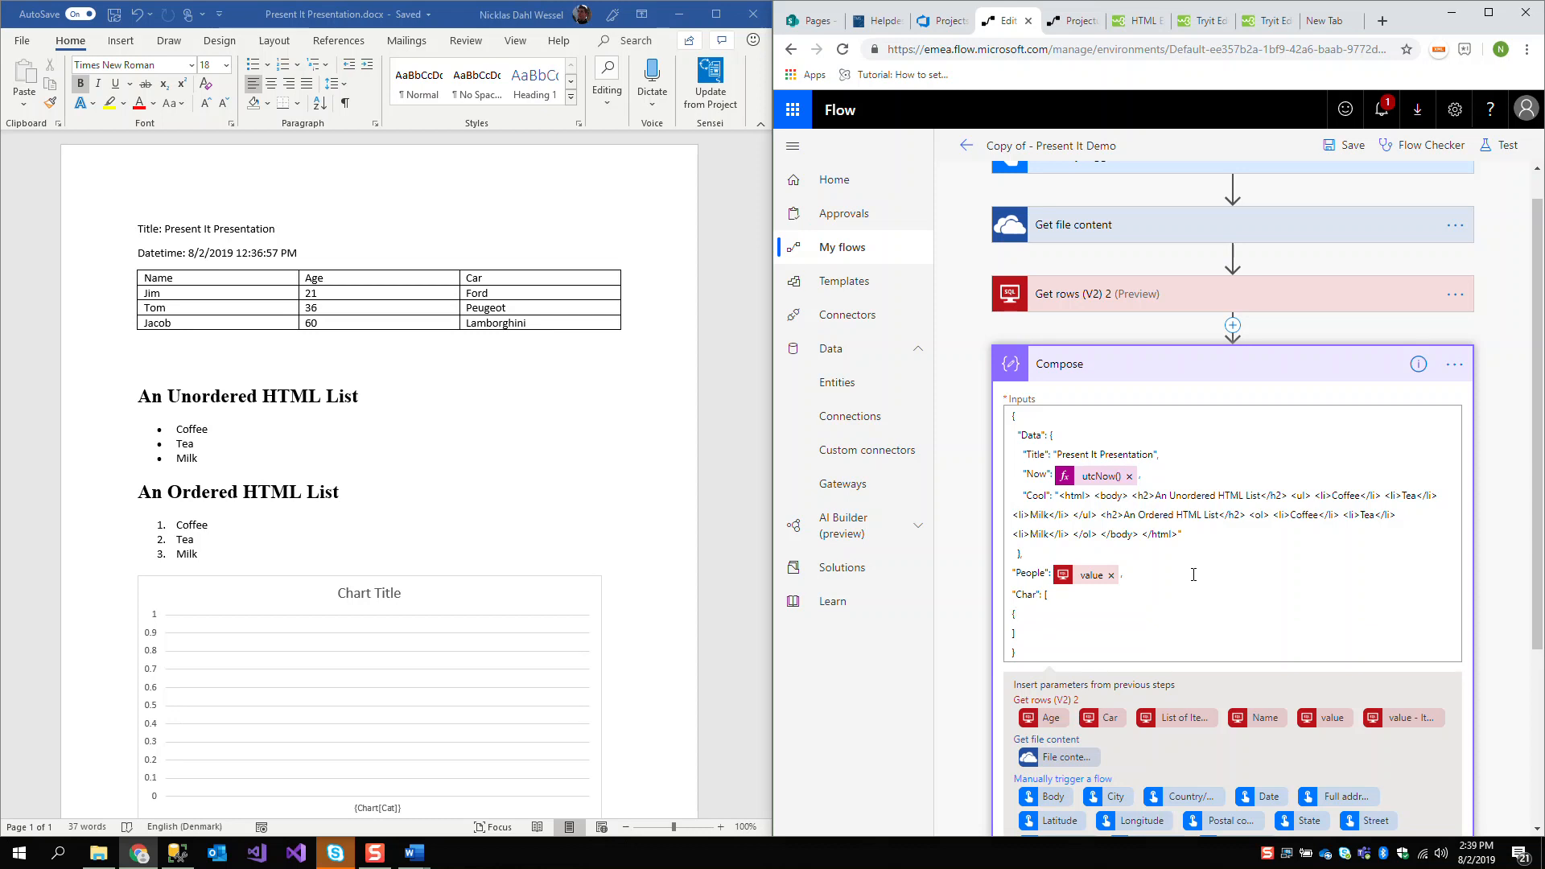
text({)
key(Return)
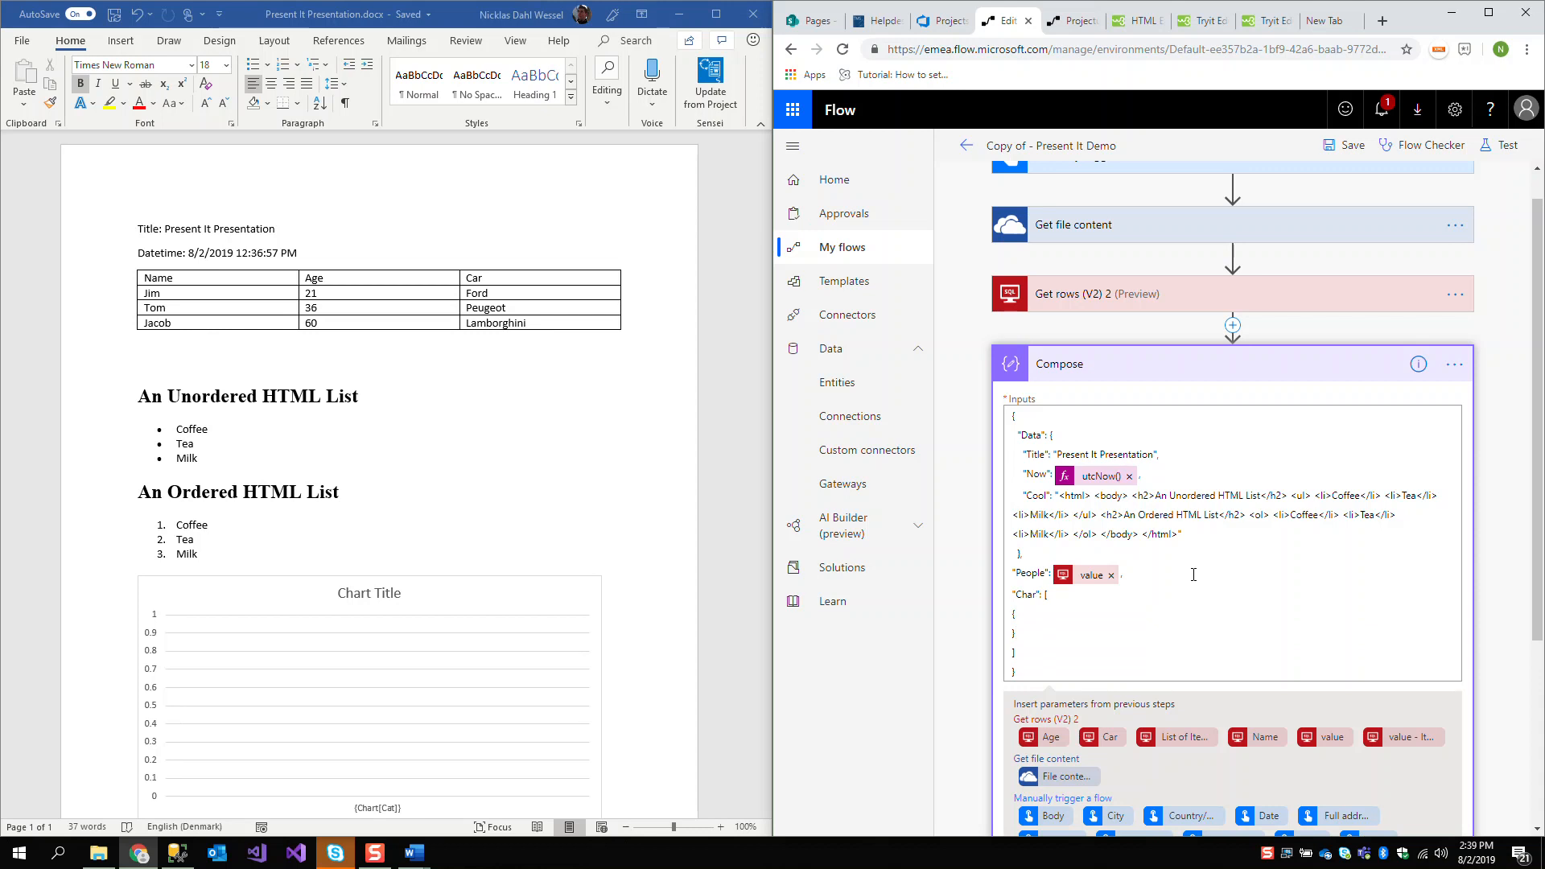
key(Return)
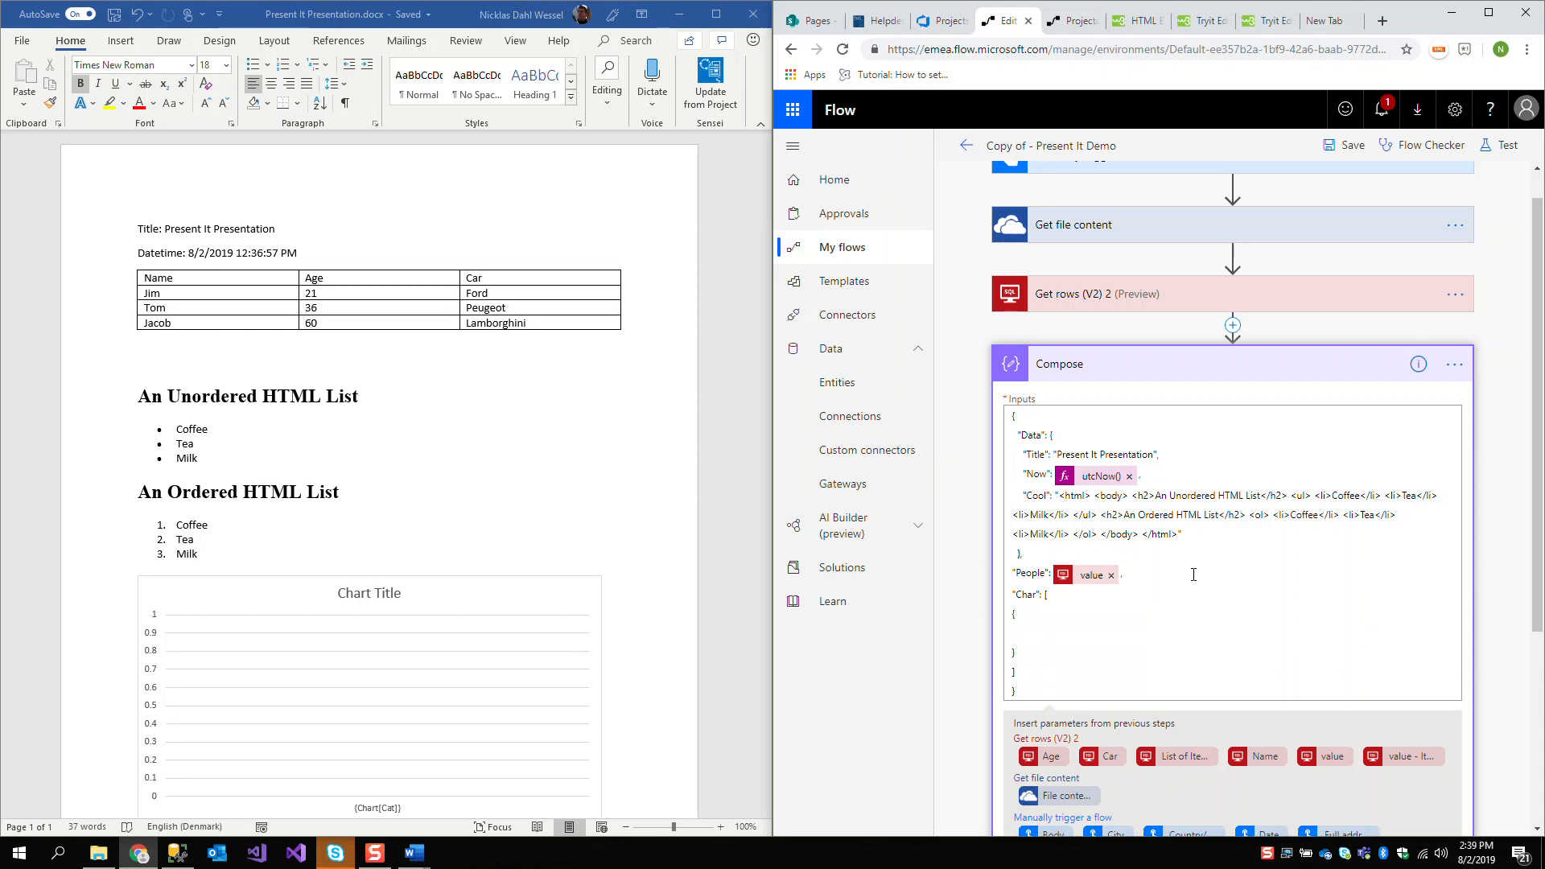
Enter "Cat": "Cat1" as the first property of the object in the "Char" array
text("Cat")
text(: Ca)
text(CAt)
key(BackSpace)
key(BackSpace)
text(at1",)
key(Return)
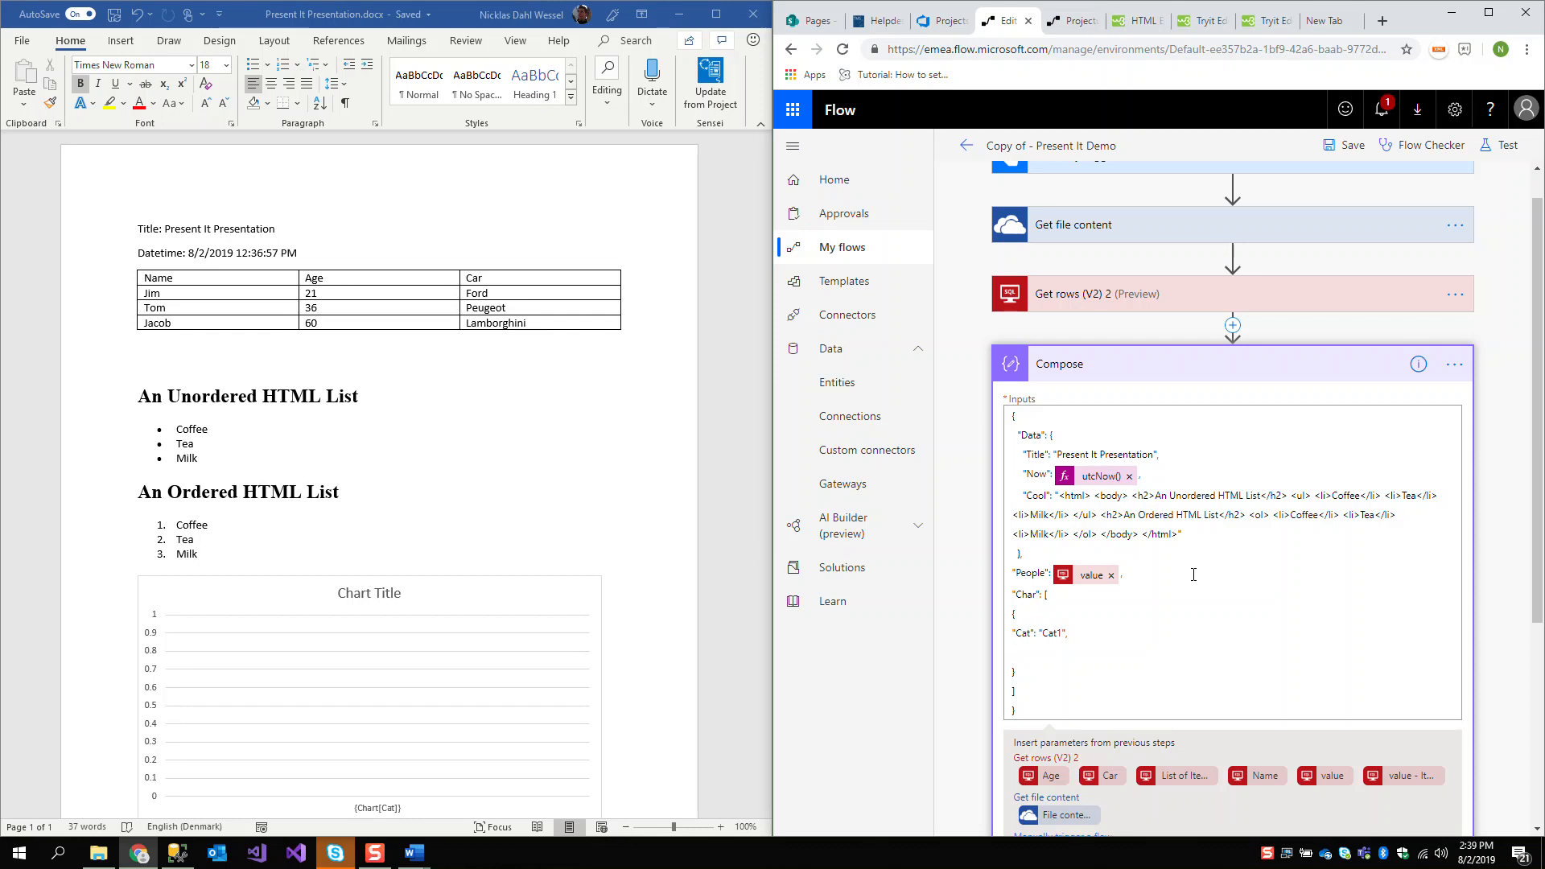
Add the line "Ser1": 2, below the Cat entry and duplicate it twice
text("Ser1")
drag(1061, 651, 1018, 650)
click(1081, 653)
key(Return)
text("Ser1": 2,)
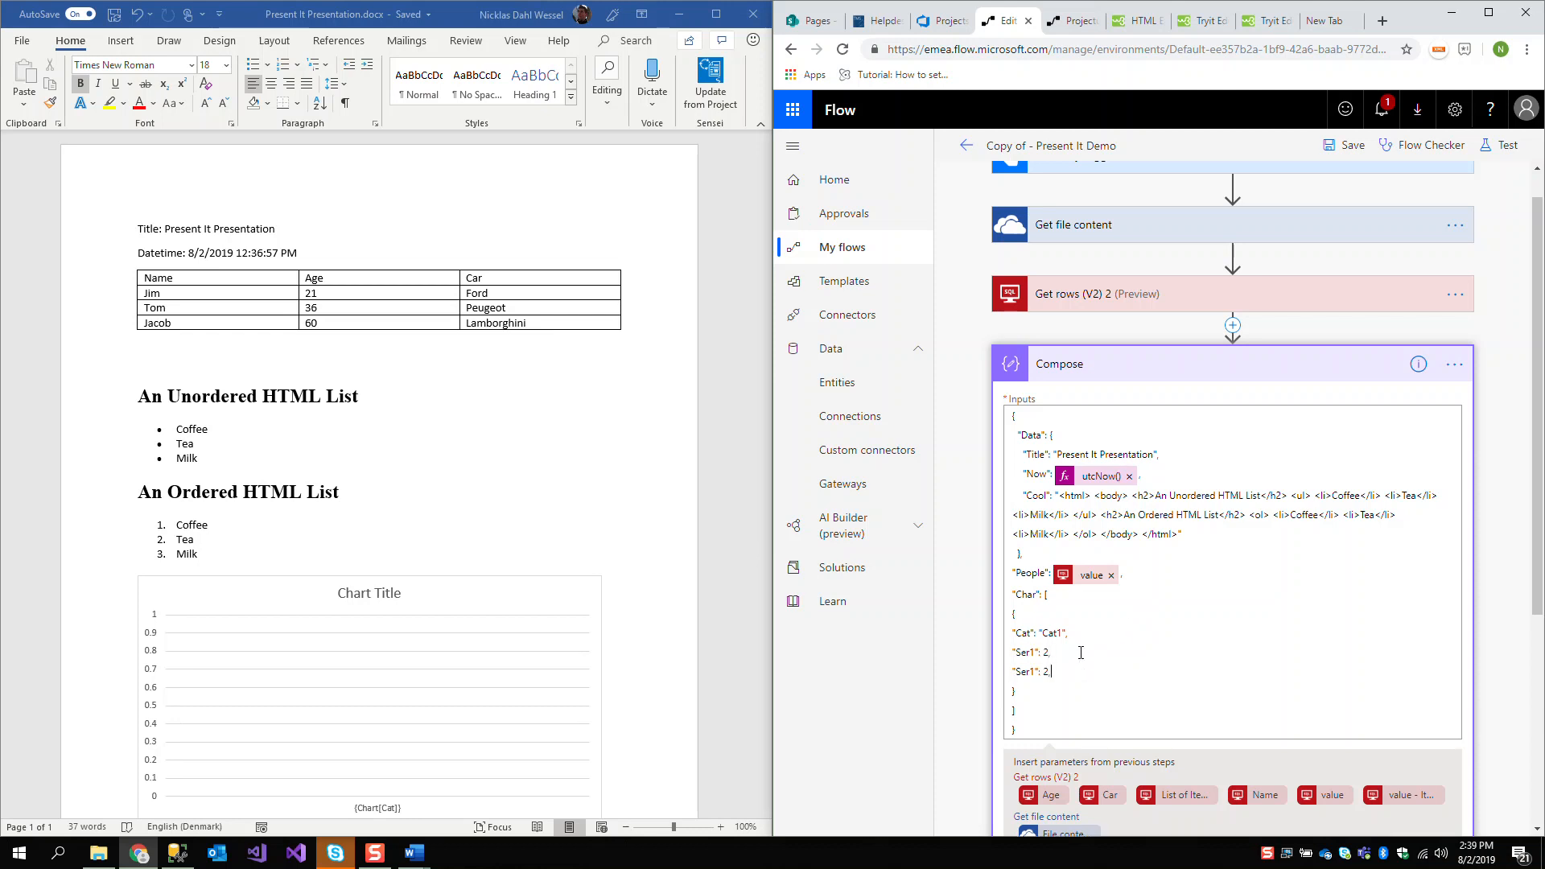
key(Return)
text("Ser1": 2,)
Change the duplicated lines to "Ser2": 4, and "Ser3": 5, leaving no comma after the last value
key(Left)
key(Left)
key(Left)
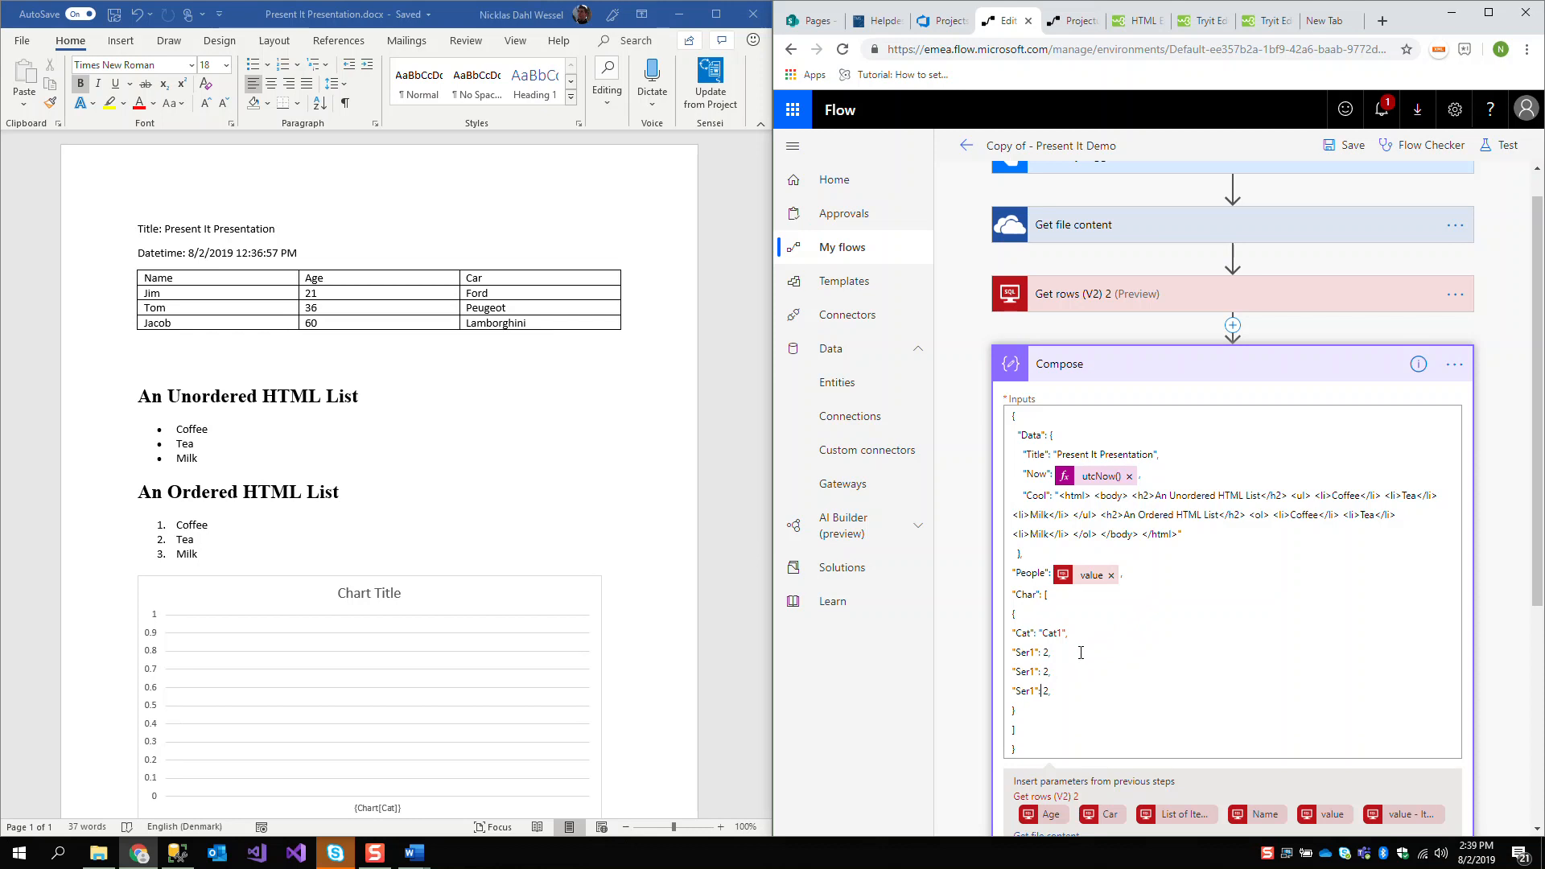
key(BackSpace)
key(BackSpace)
key(Right)
key(Right)
key(Right)
key(Right)
key(BackSpace)
text(4)
key(BackSpace)
text(5,)
Copy the complete Cat1 object and paste it twice below, separating the three objects with commas
drag(1076, 690, 1007, 633)
click(1037, 709)
drag(1054, 712, 1017, 616)
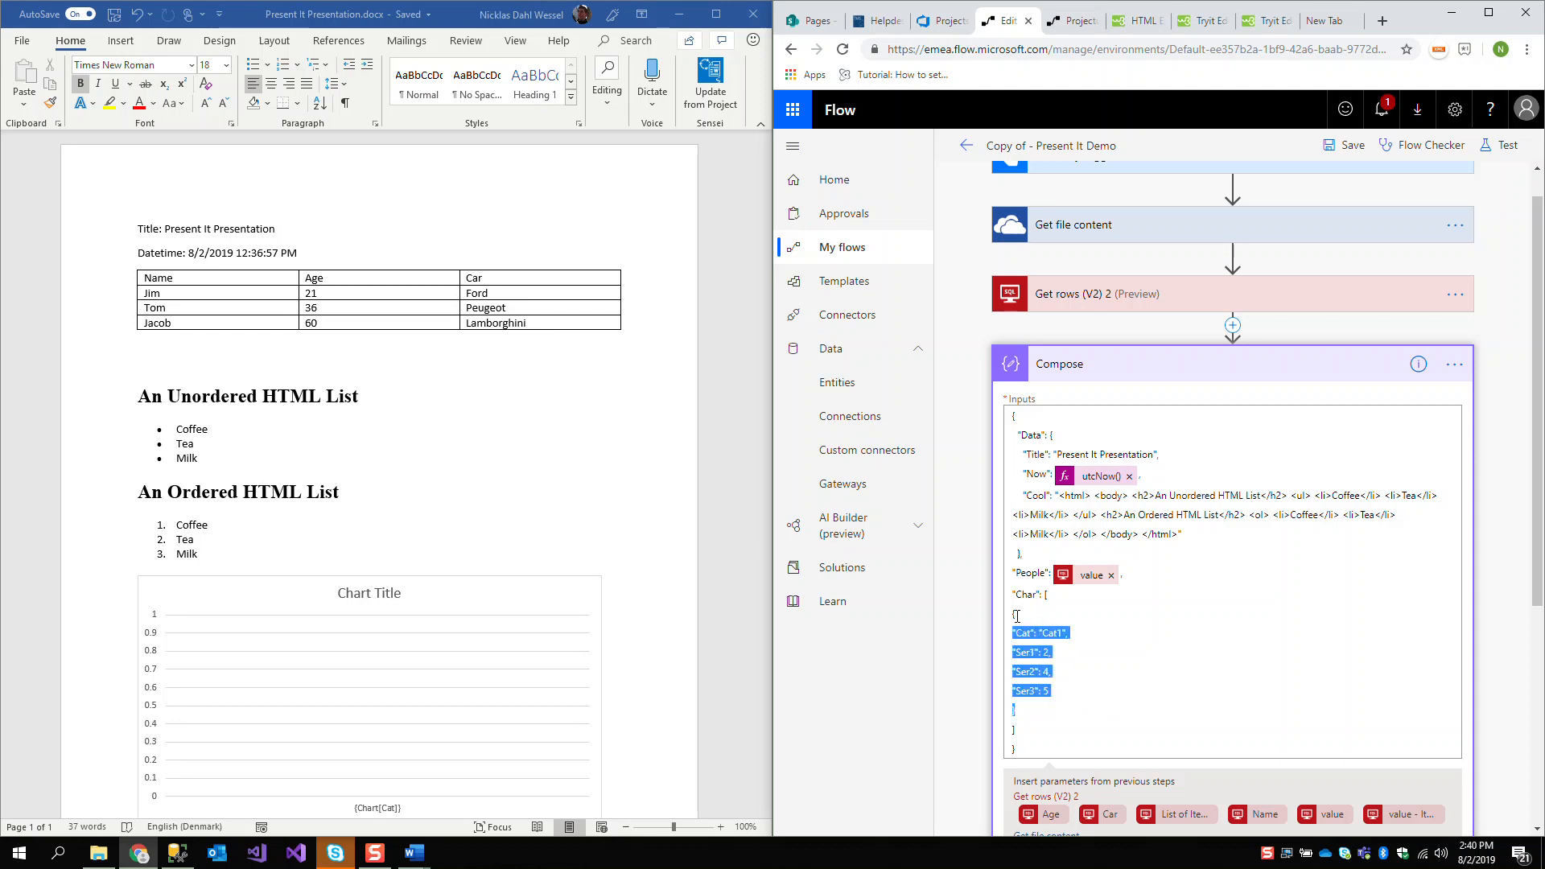
click(1049, 713)
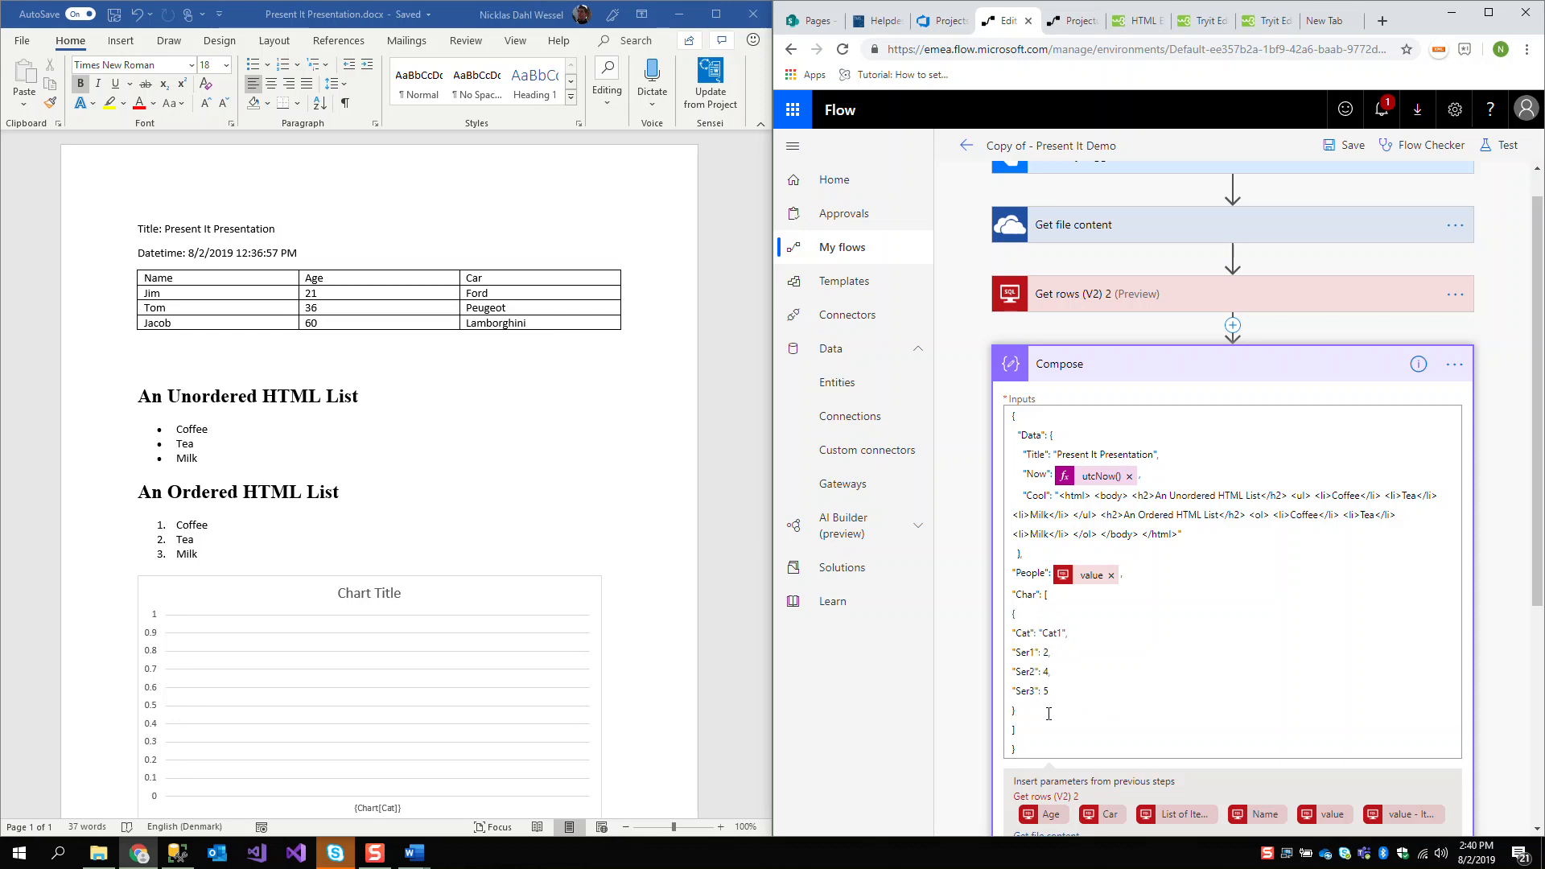
text(,)
key(Return)
text({ "Cat": "Cat1", "Ser1": 2, "Ser2": 4, "Ser3": 5 })
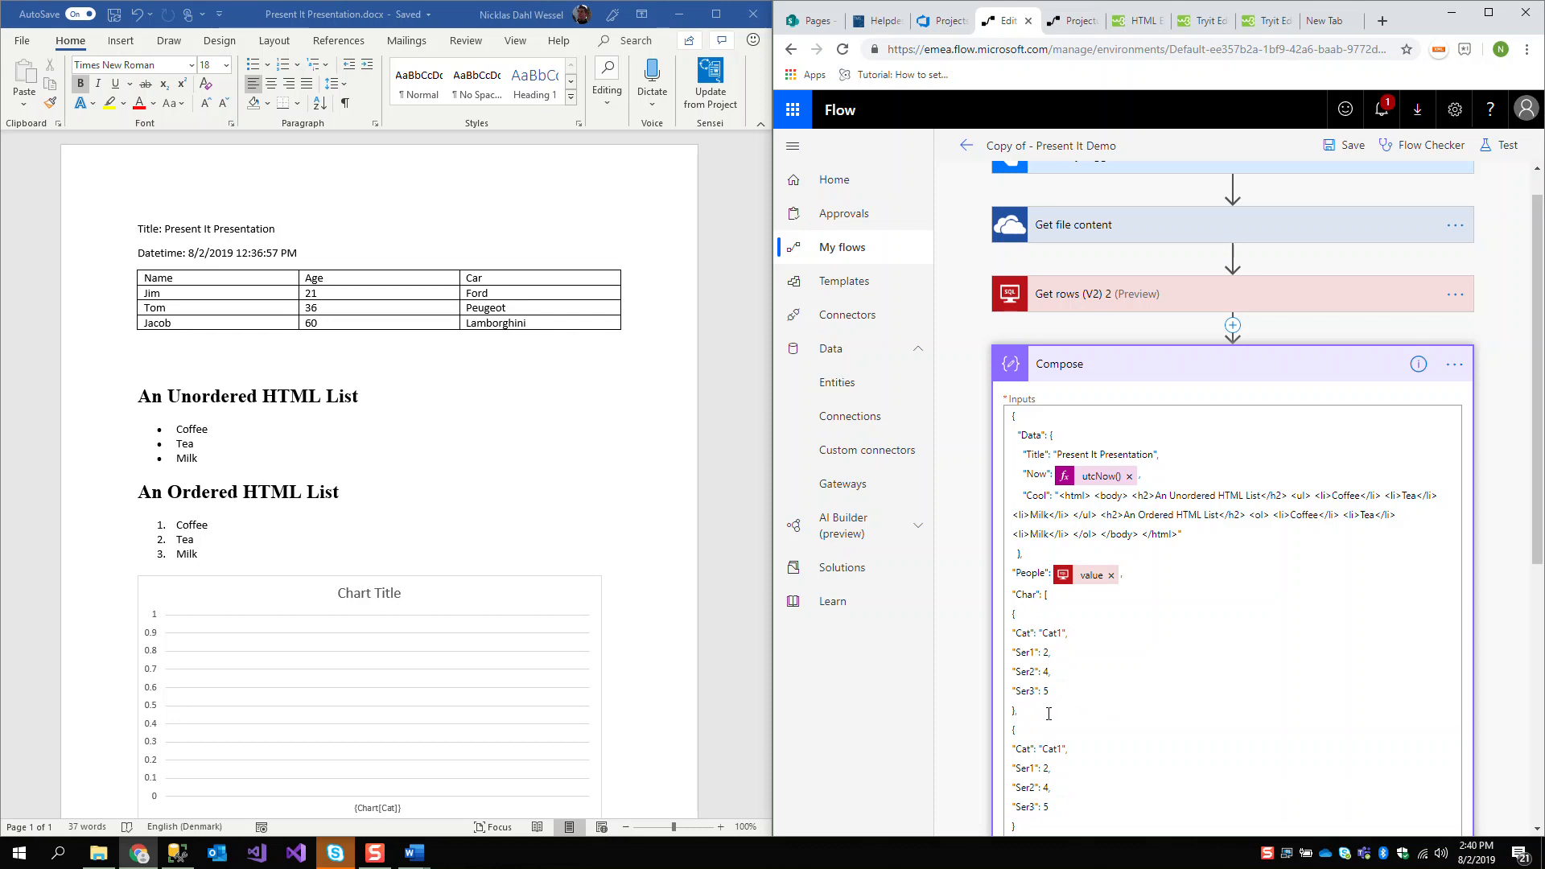
Set the second object to Cat2 with series values 1, 2, 3 and the third to Cat3 with 5, 4, 3
scroll(1066, 689, down, 3)
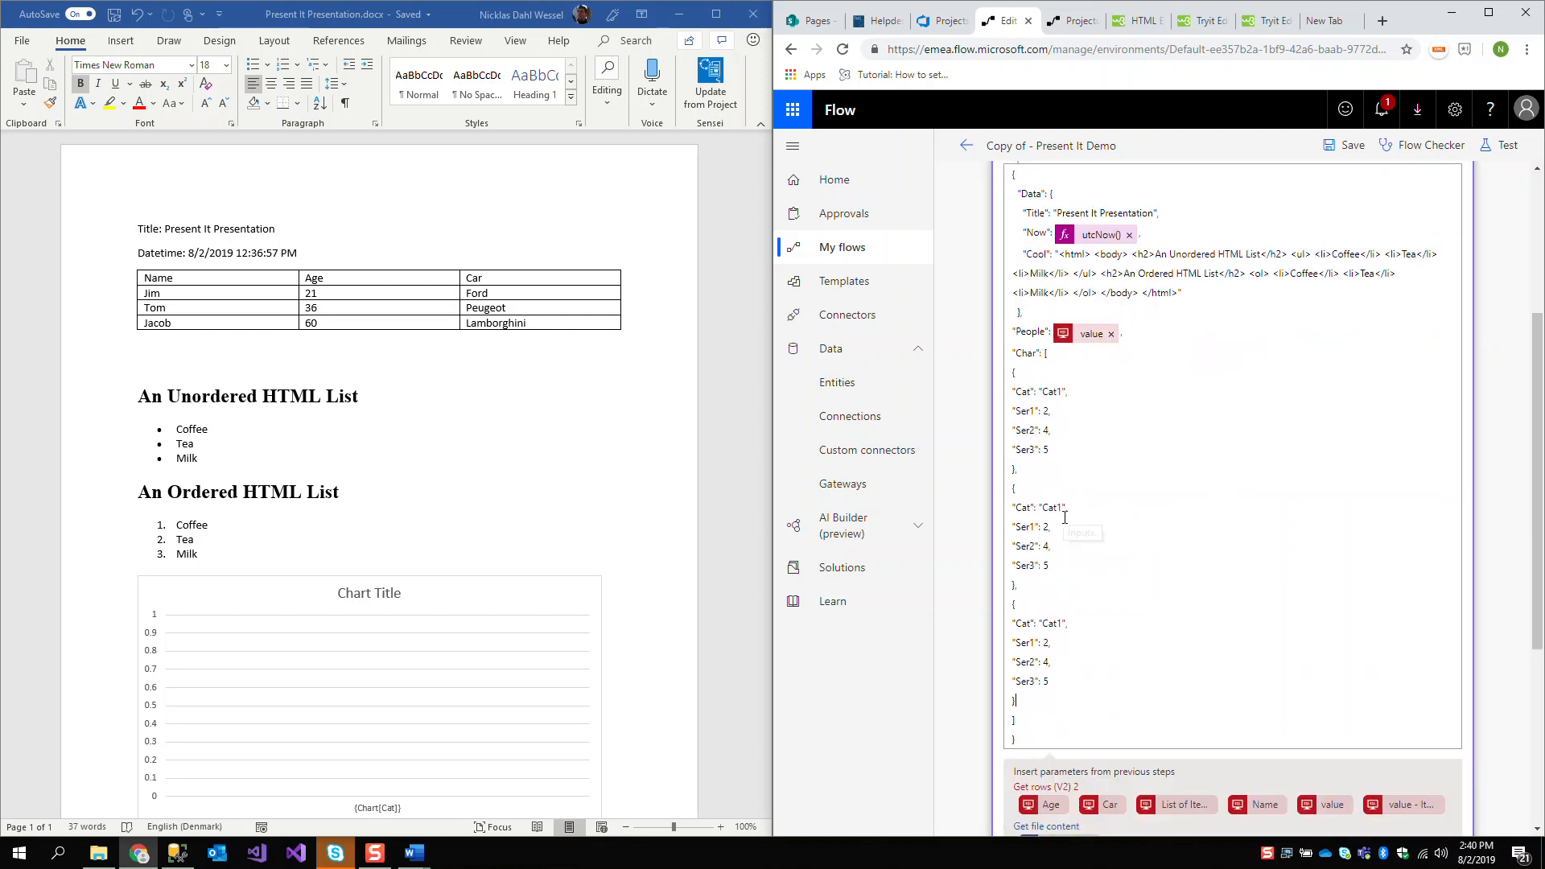
text(2)
drag(1056, 623, 1062, 624)
drag(1043, 528, 1046, 531)
Switch to Word and close the generated Present It Presentation.docx to get back to WordTemplate.docx
click(527, 652)
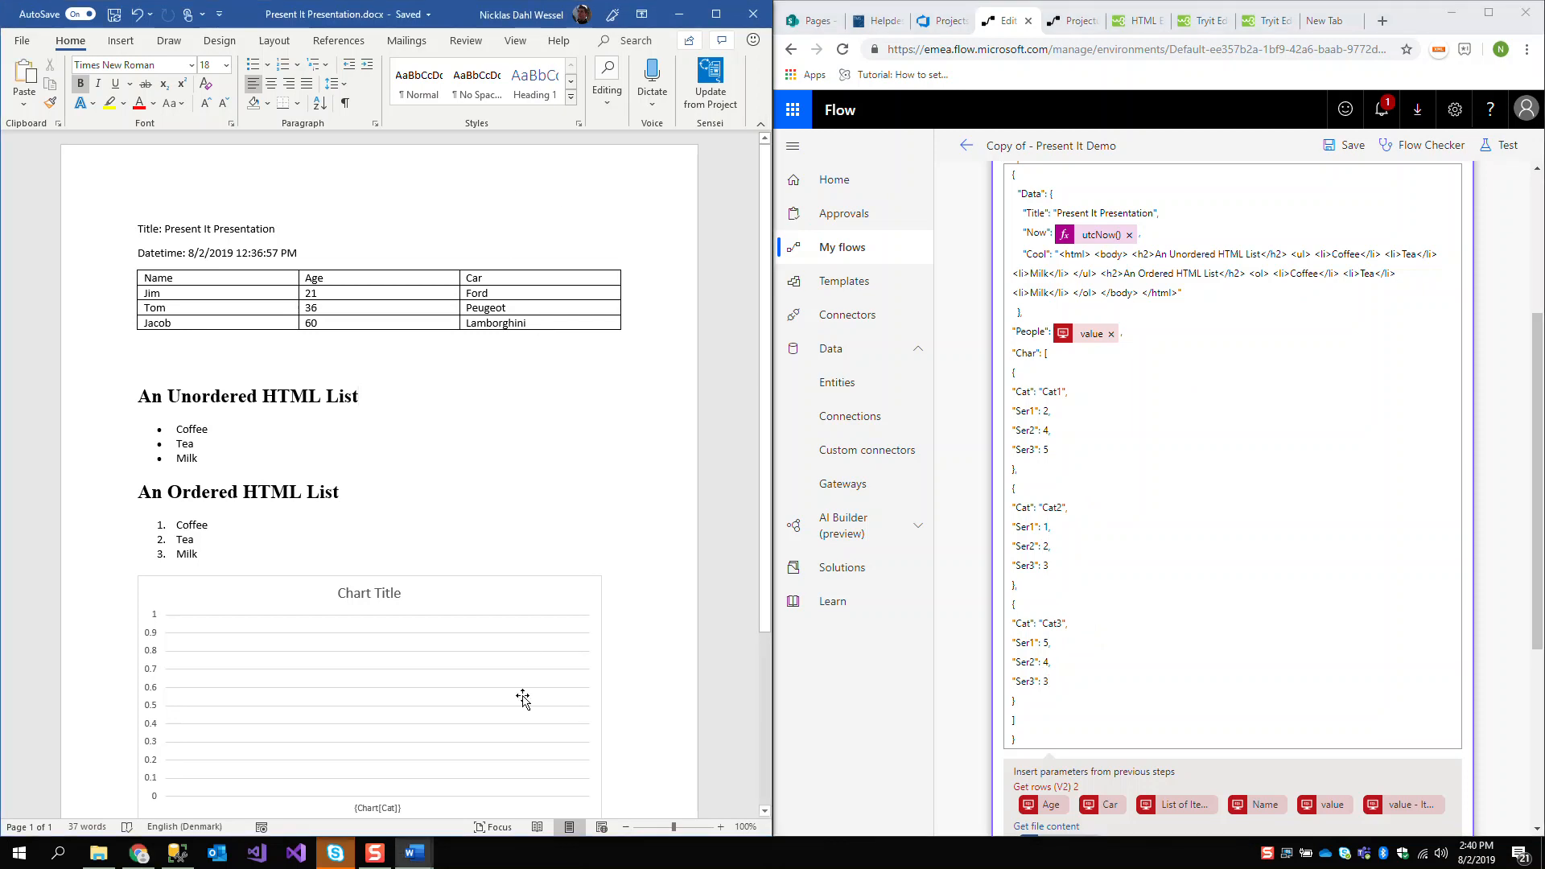
scroll(553, 642, down, 4)
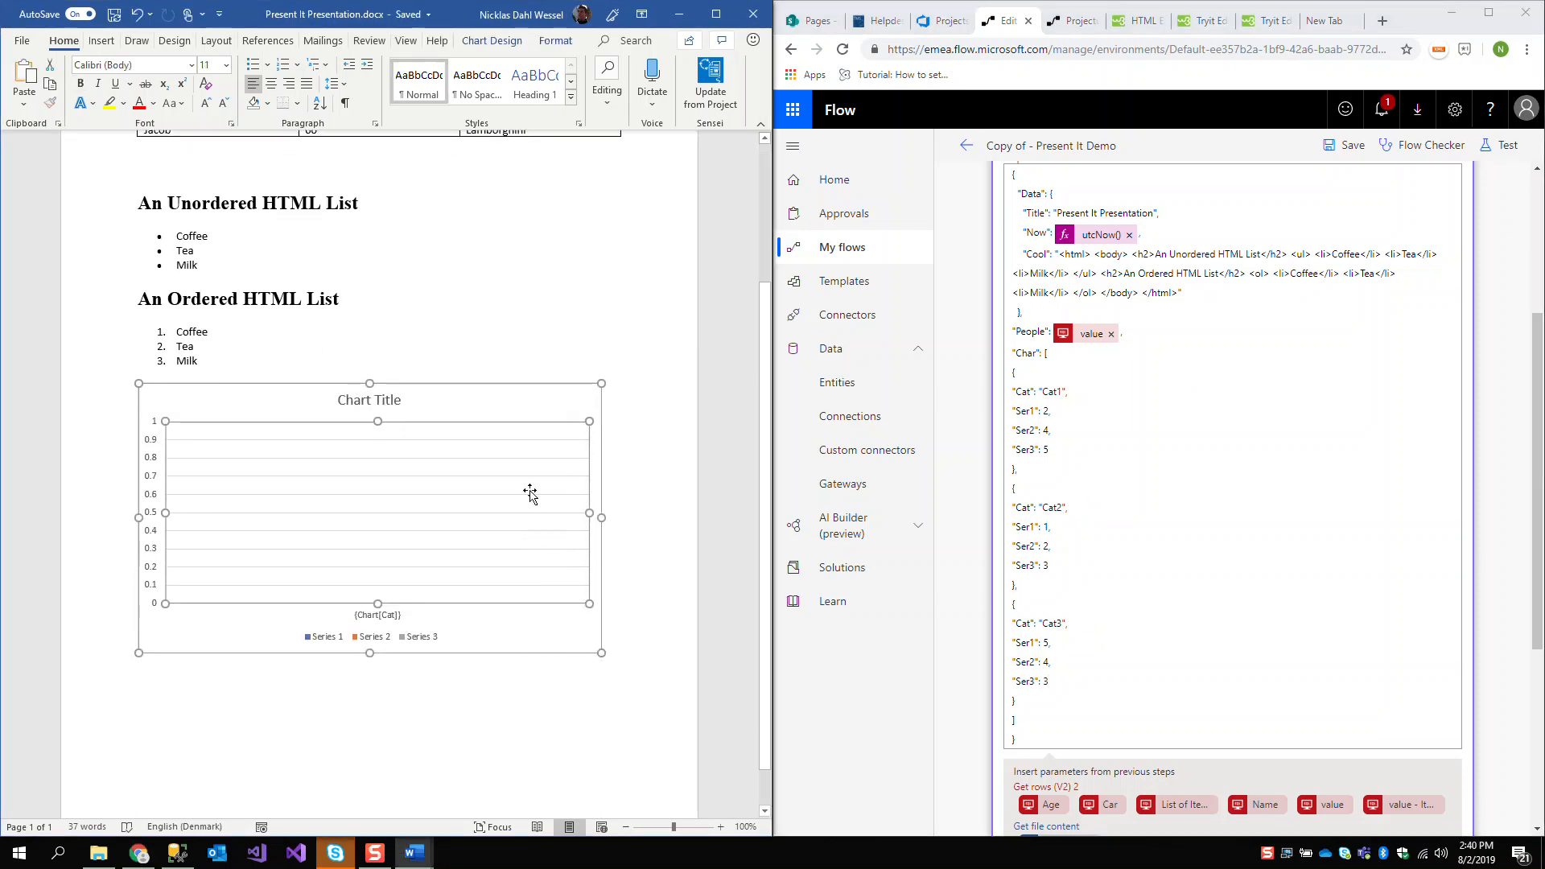
click(529, 392)
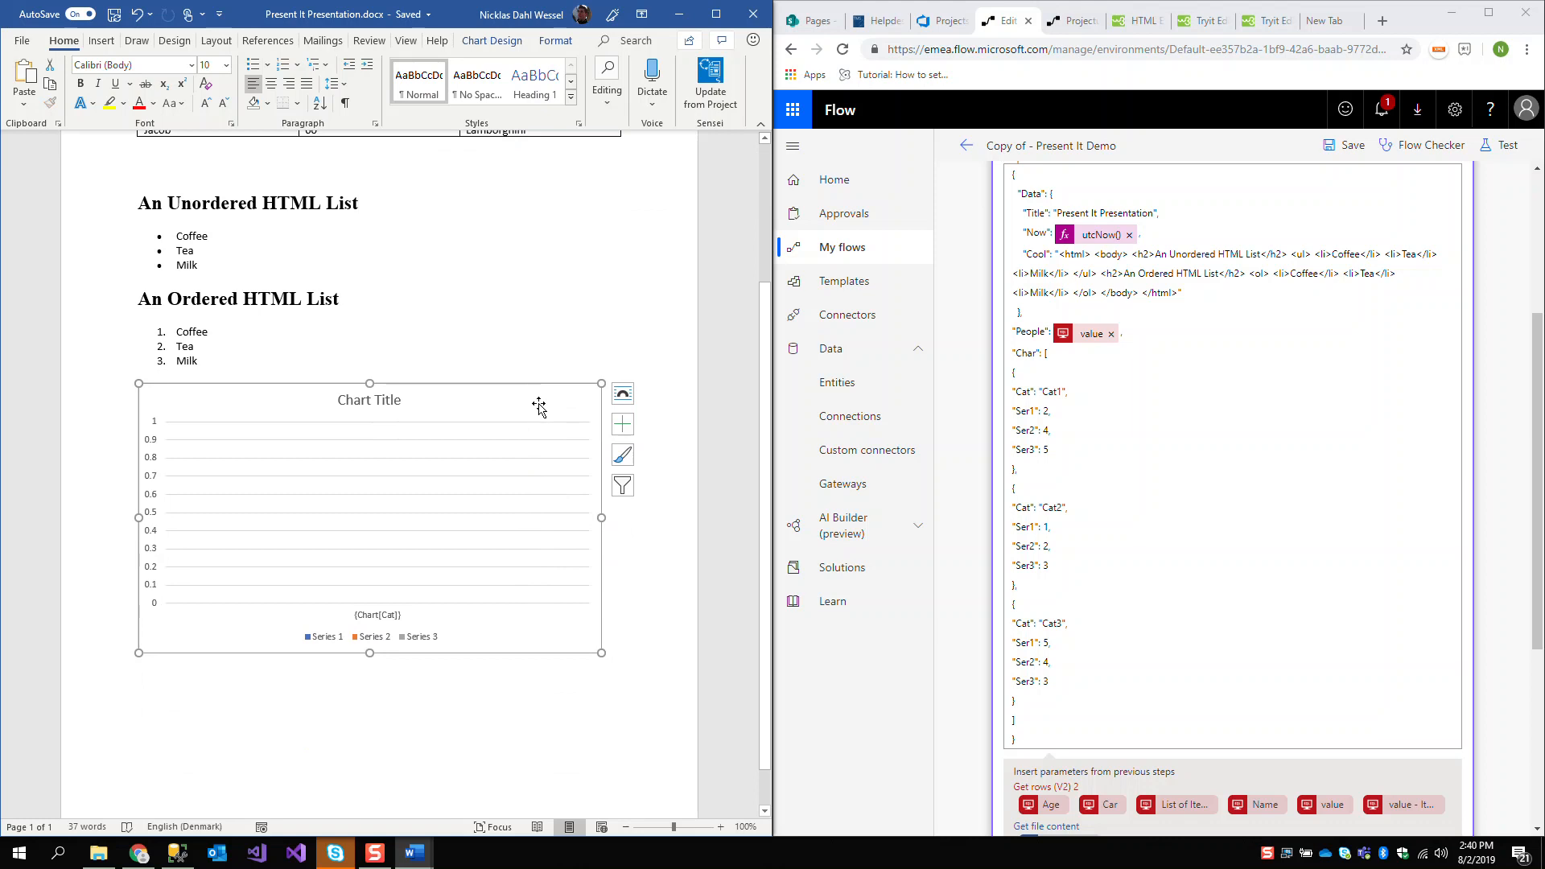
scroll(539, 408, up, 4)
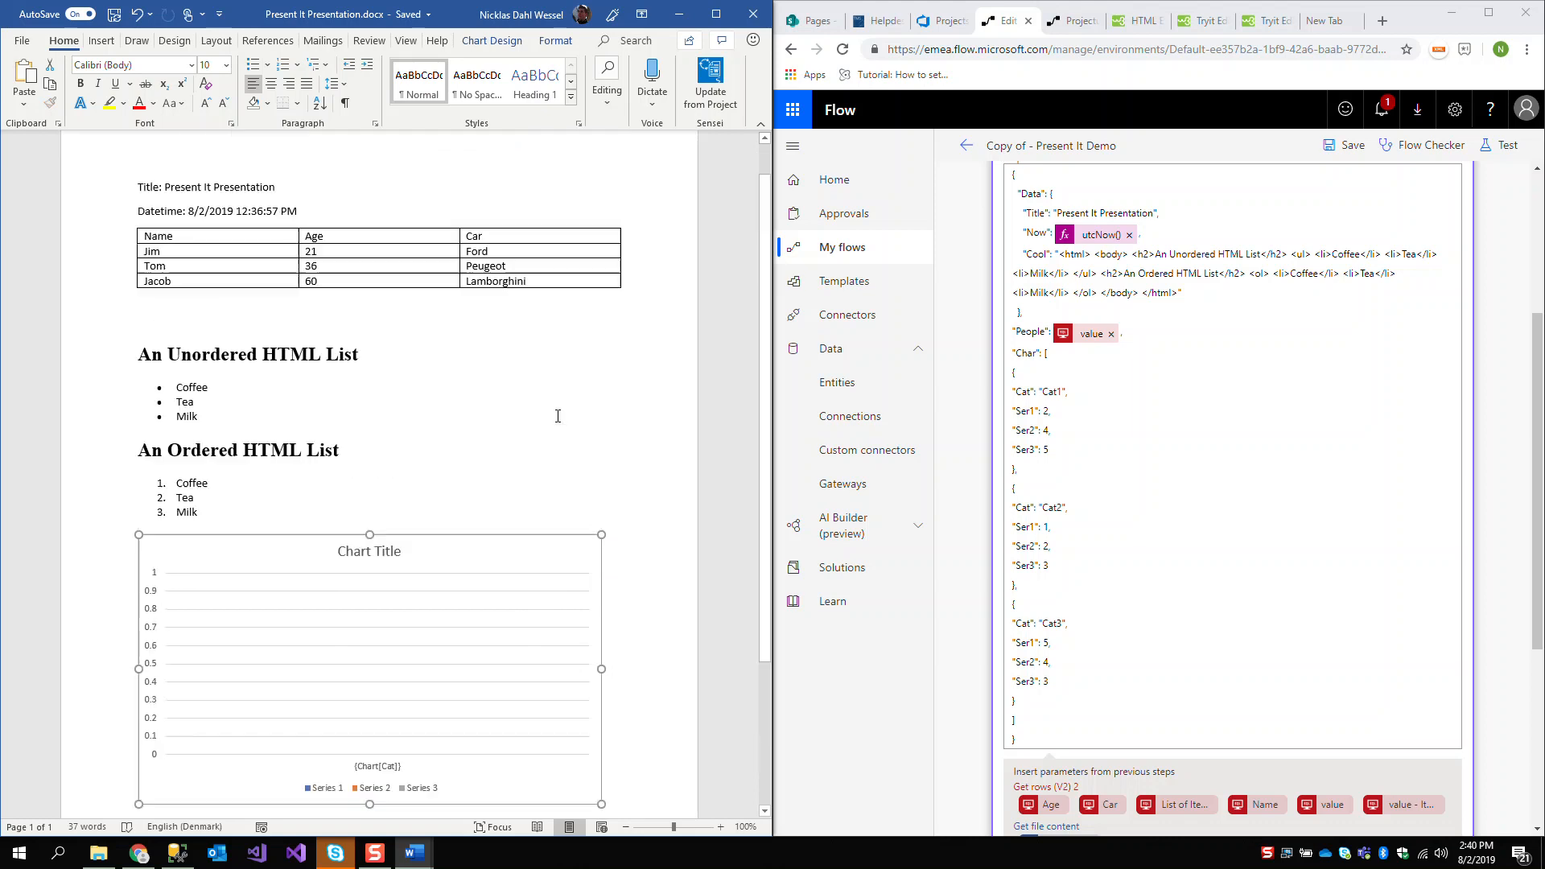
click(750, 17)
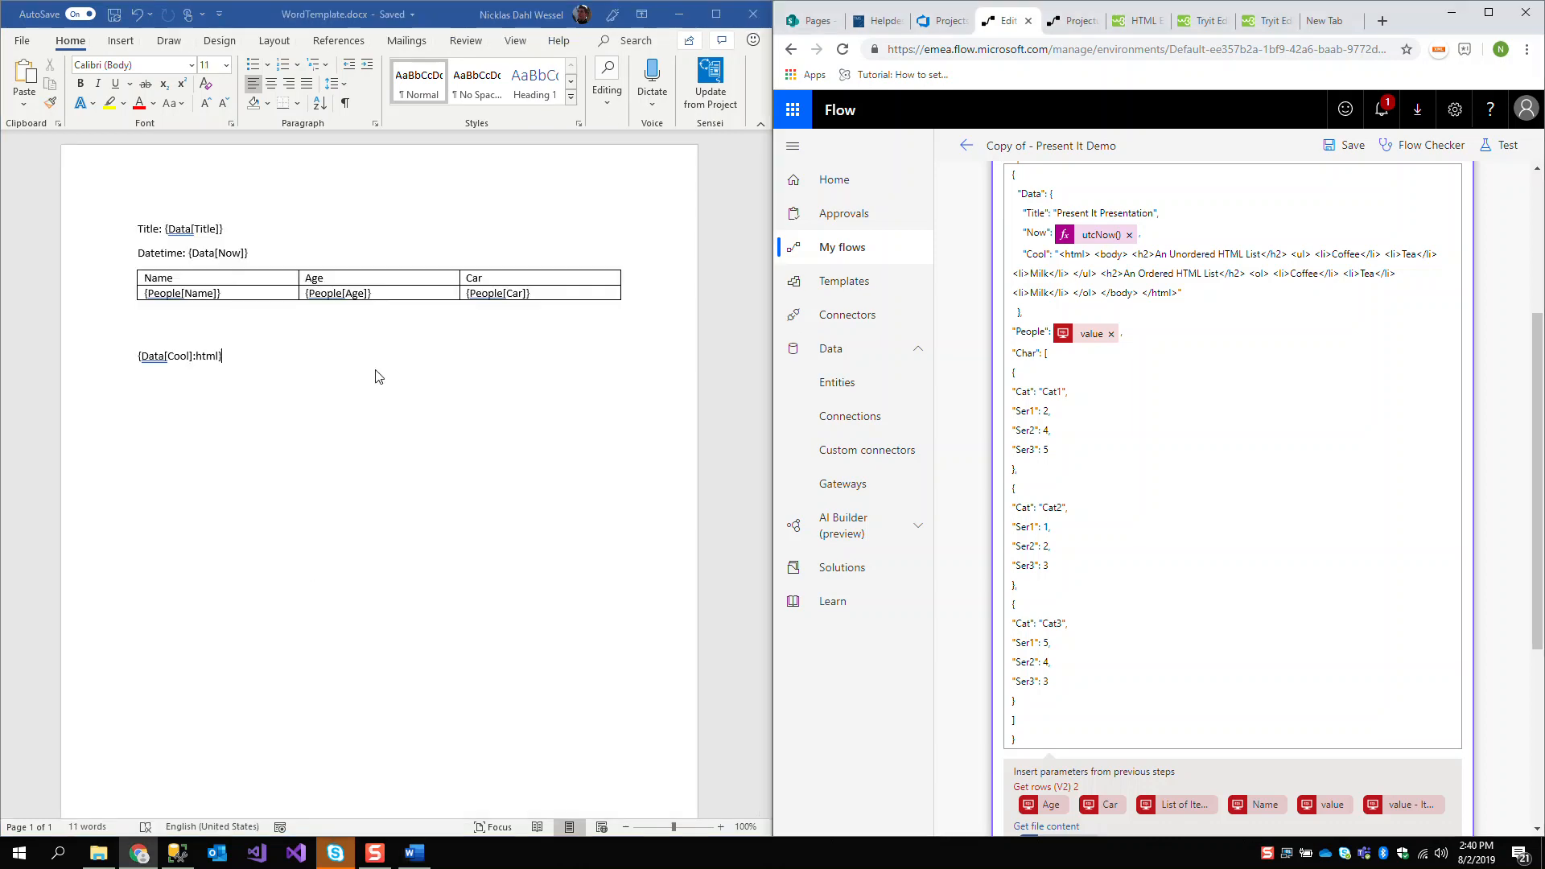
Insert a Clustered Column chart a few lines below the {Data[Cool]:html} placeholder in WordTemplate.docx
click(375, 377)
key(Return)
key(Return)
key(Return)
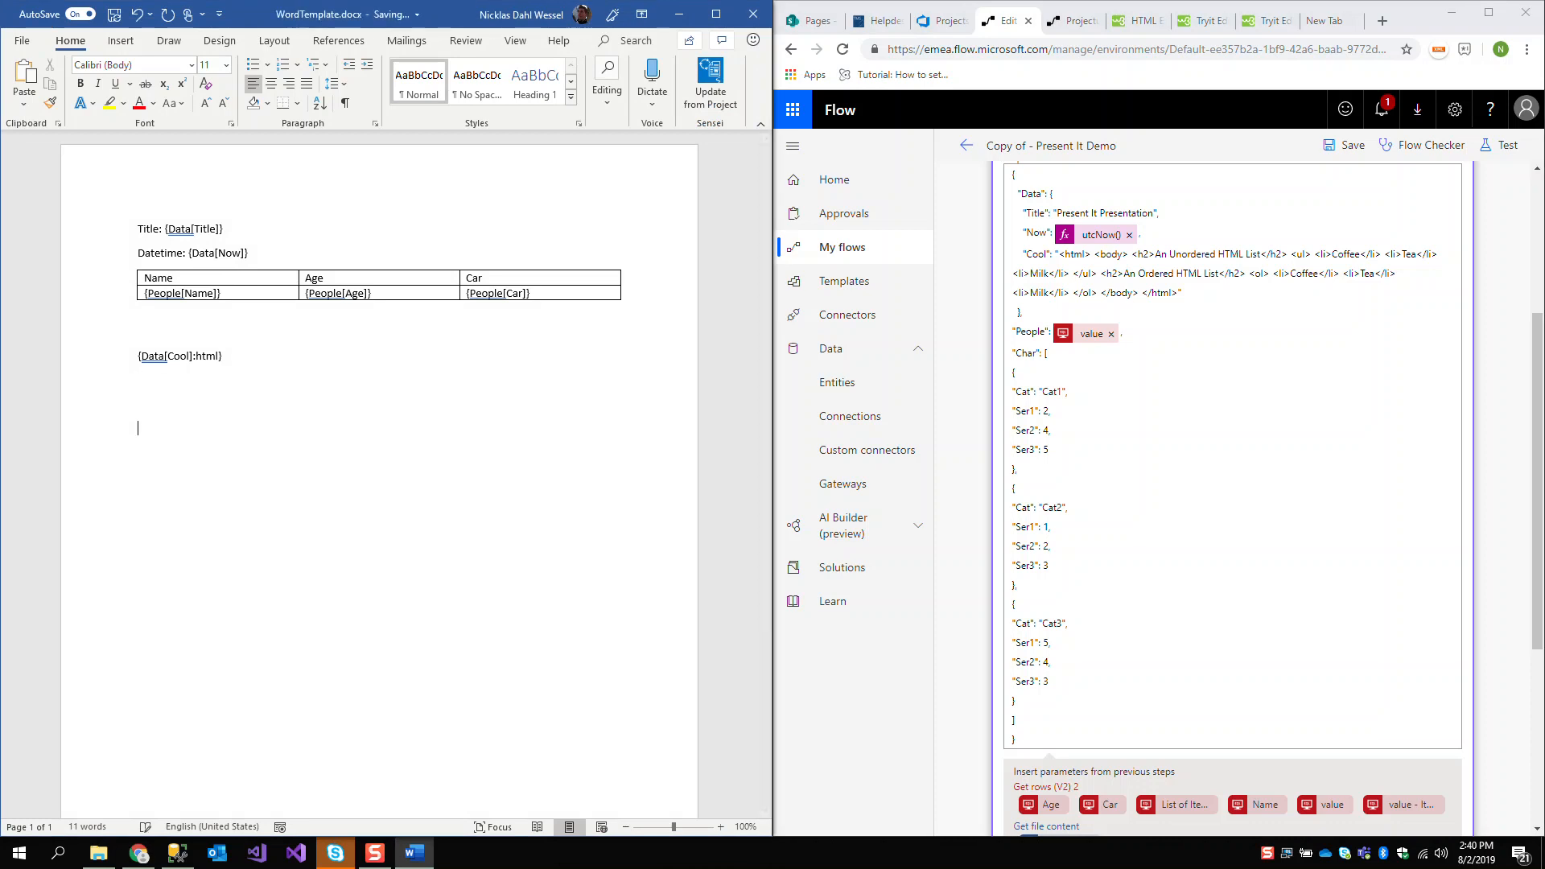
click(131, 41)
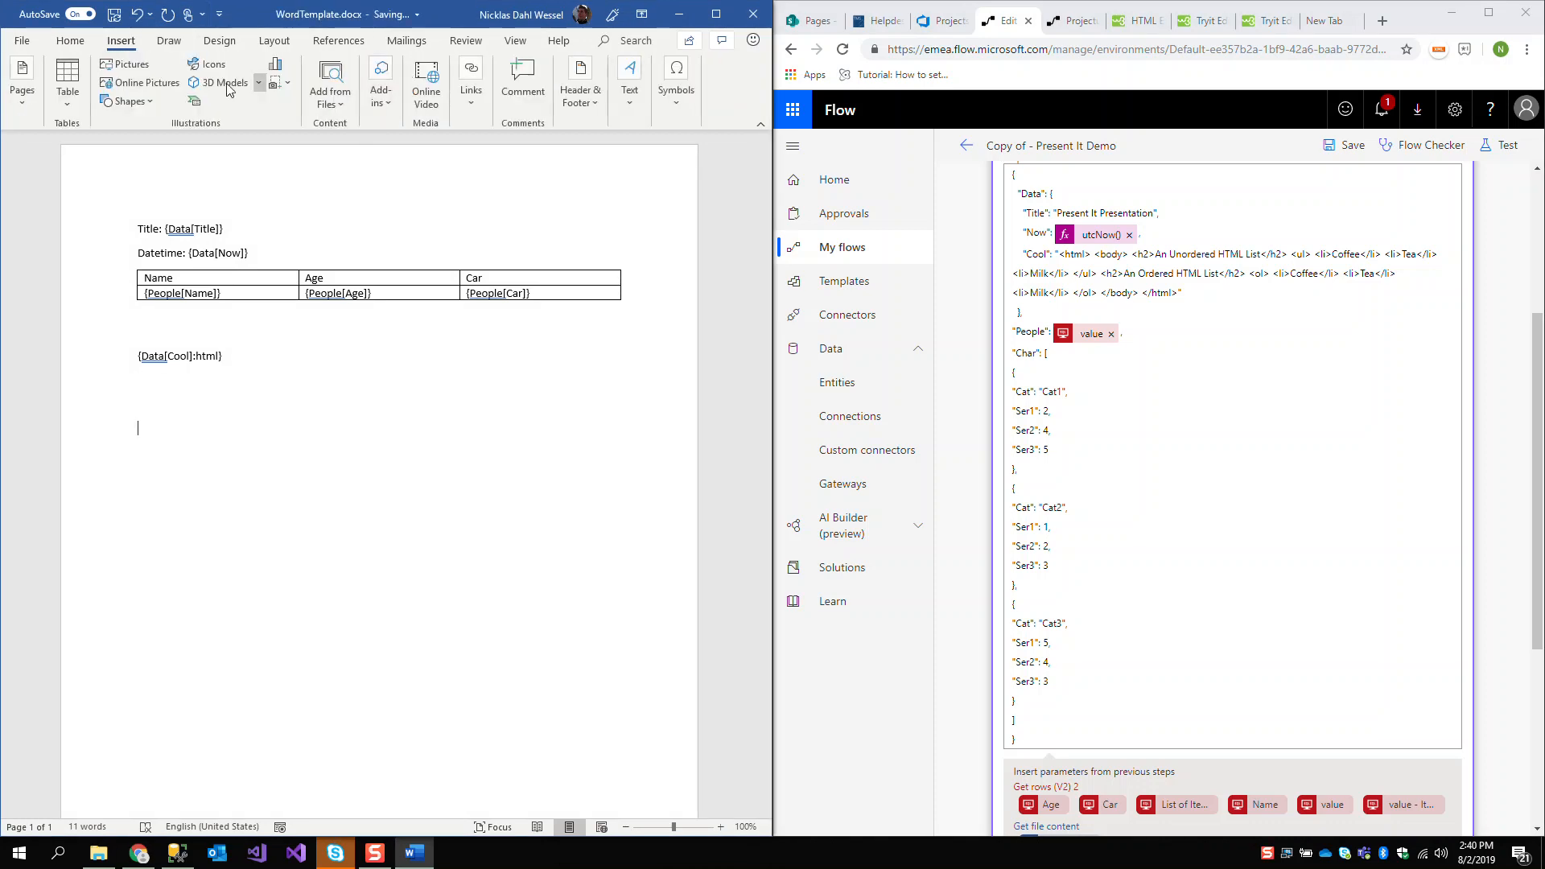
click(276, 66)
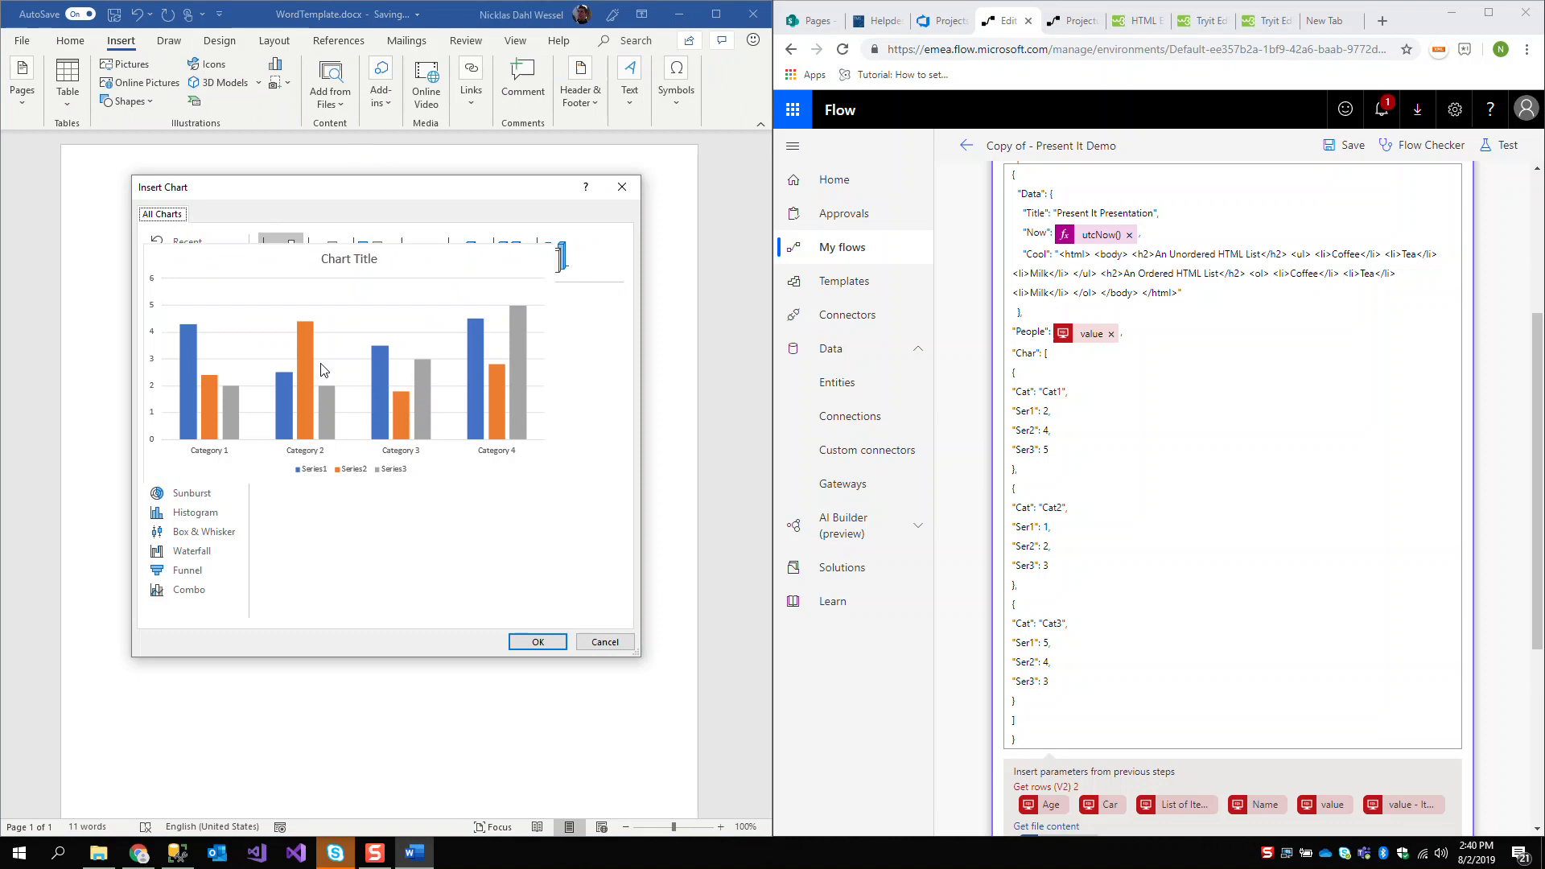
click(538, 642)
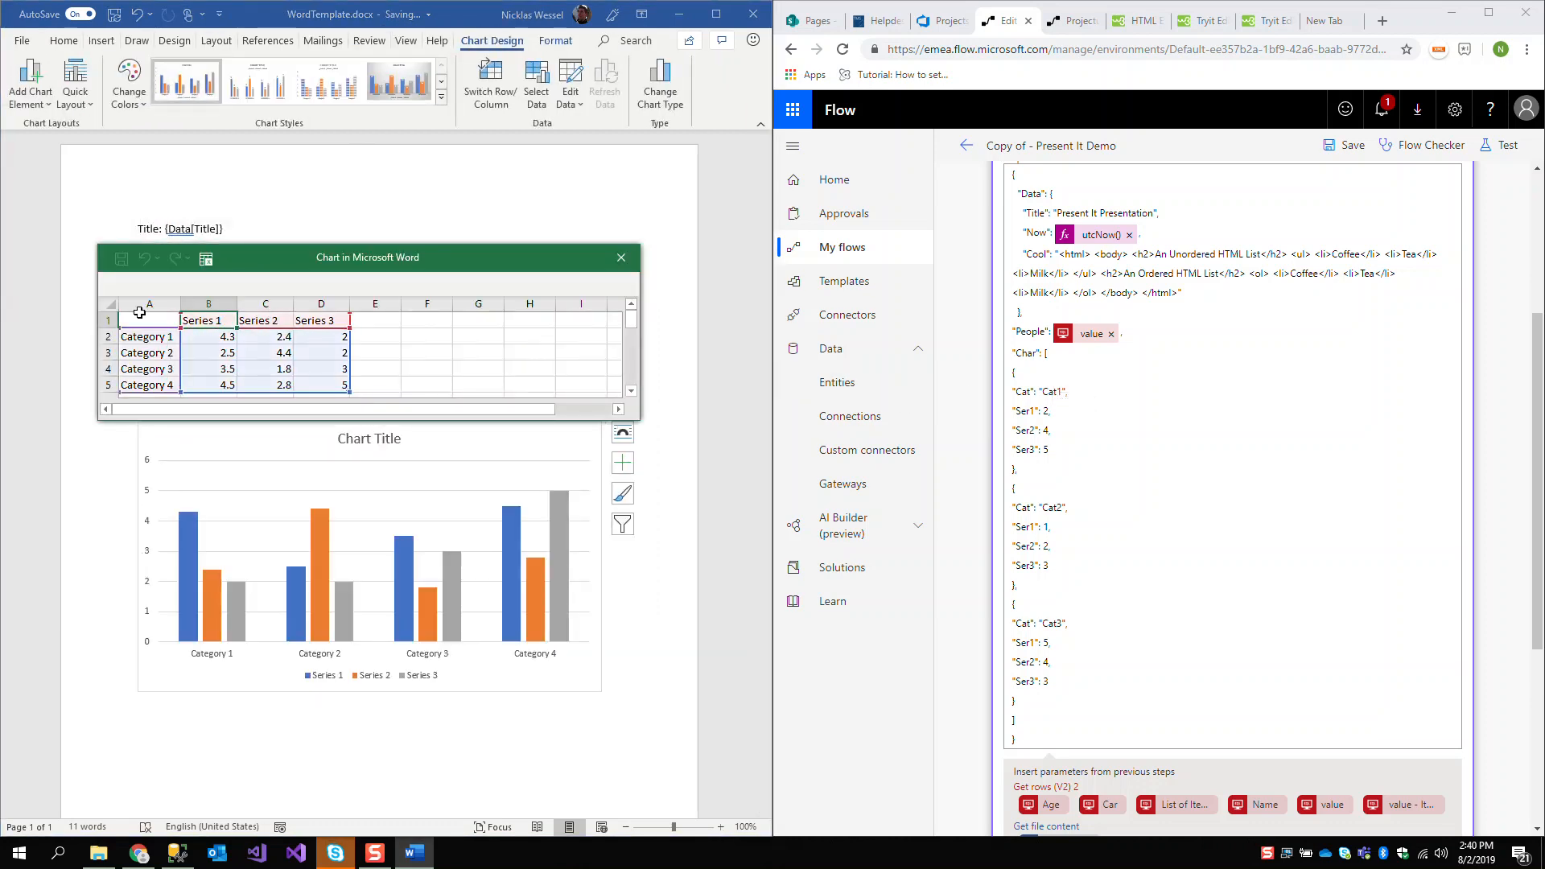
Clear the Category 2, Category 3 and Category 4 rows in the chart's data sheet
click(162, 337)
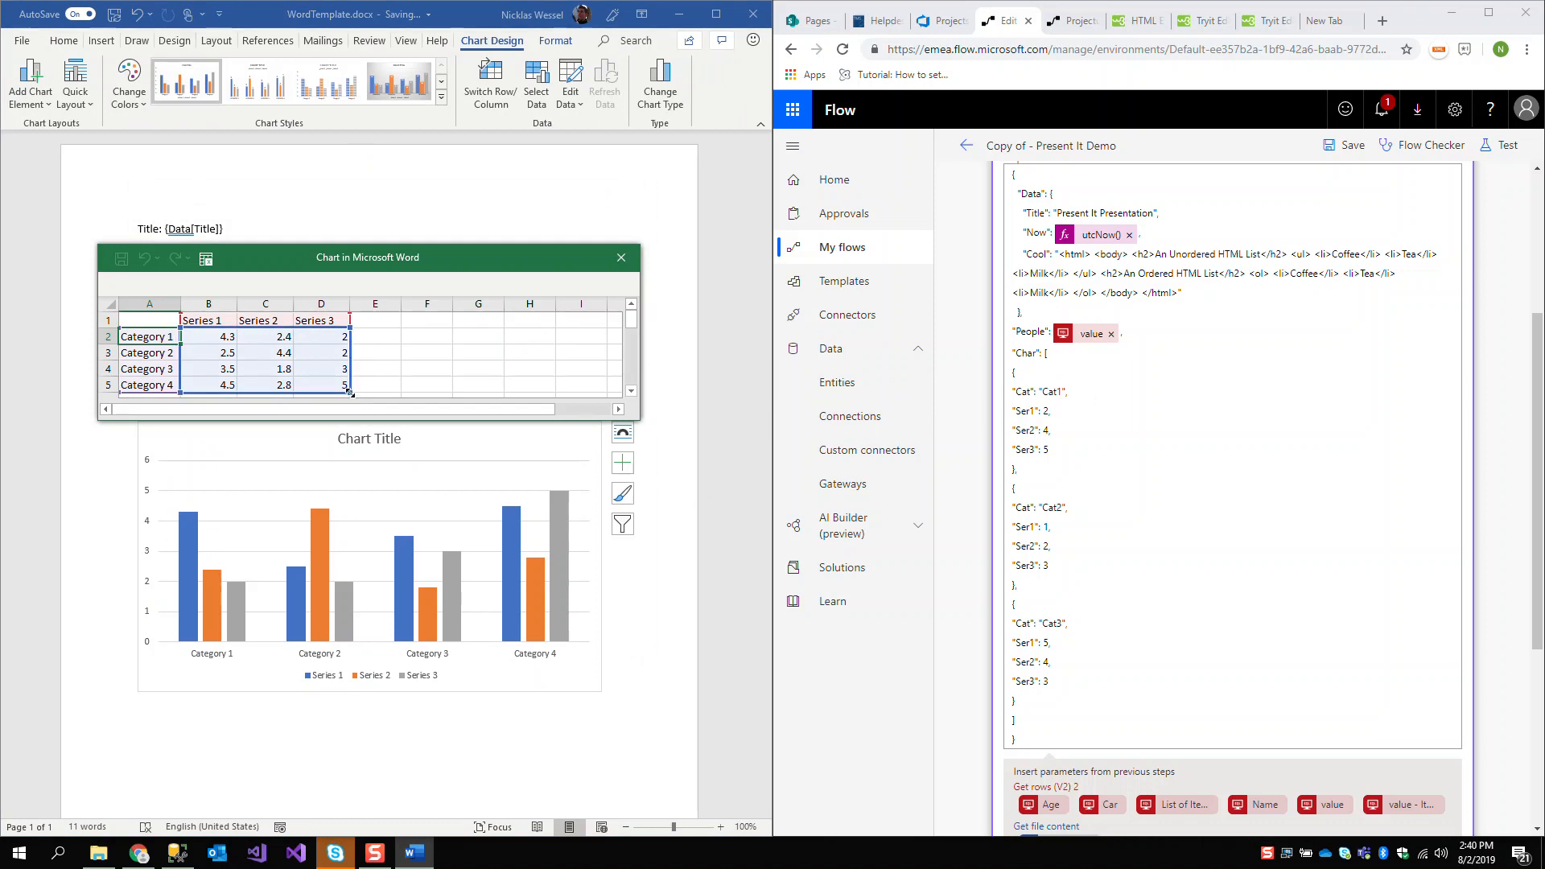
drag(352, 394, 322, 382)
key(Delete)
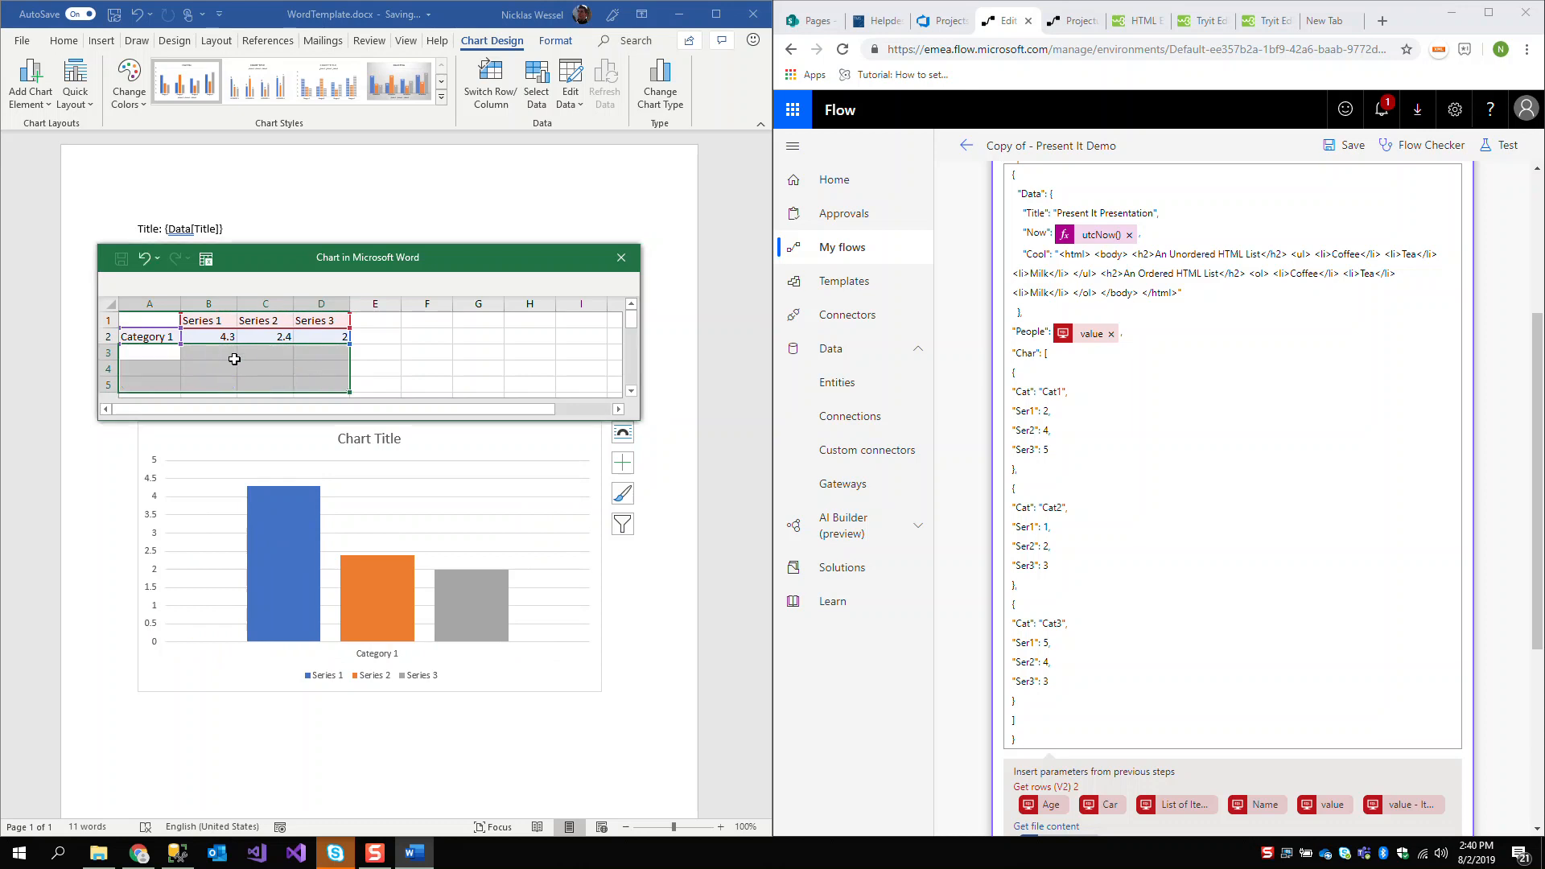
Replace the Category 1 label with {Chart[Cat]} and its Series 1 value with {Chart[Ser1]}
click(164, 337)
text({Chart[Cat)
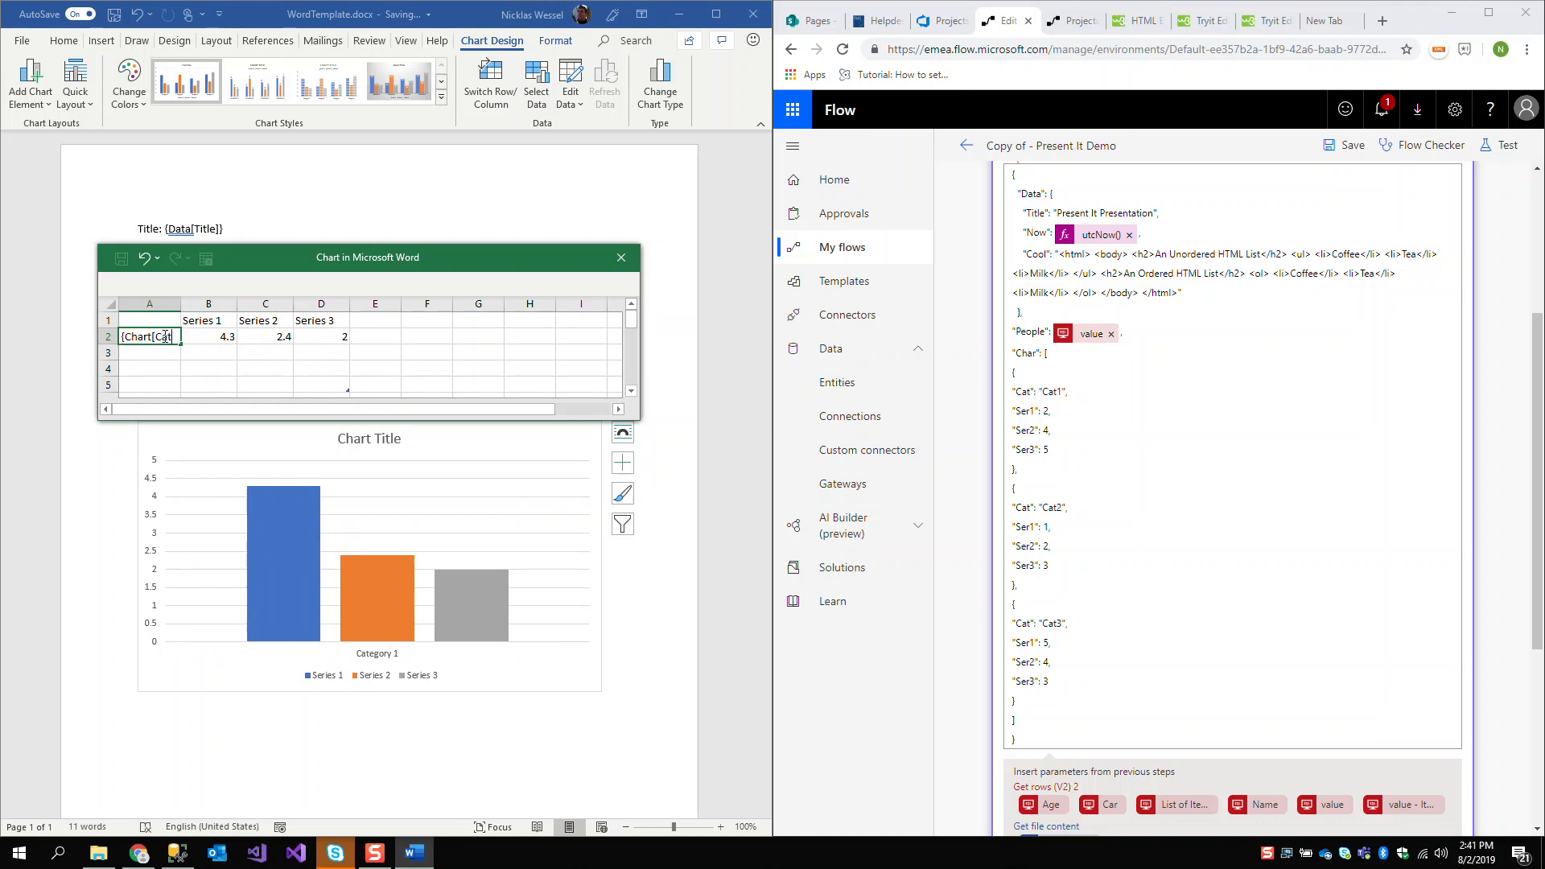
text(]})
key(Tab)
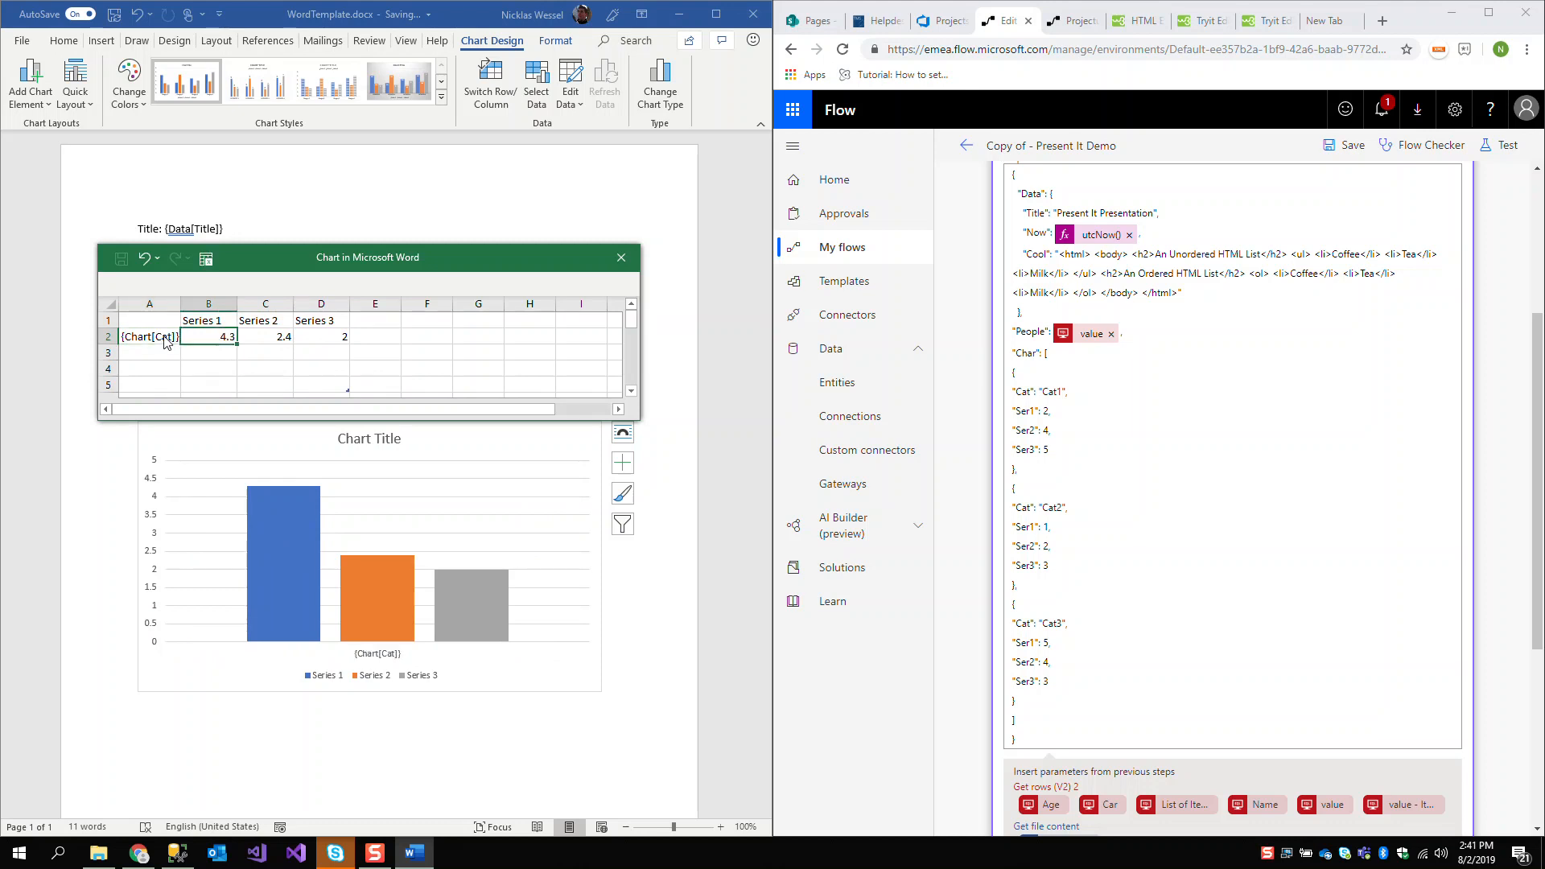
text({Chart[Ser1]})
key(Tab)
key(BackSpace)
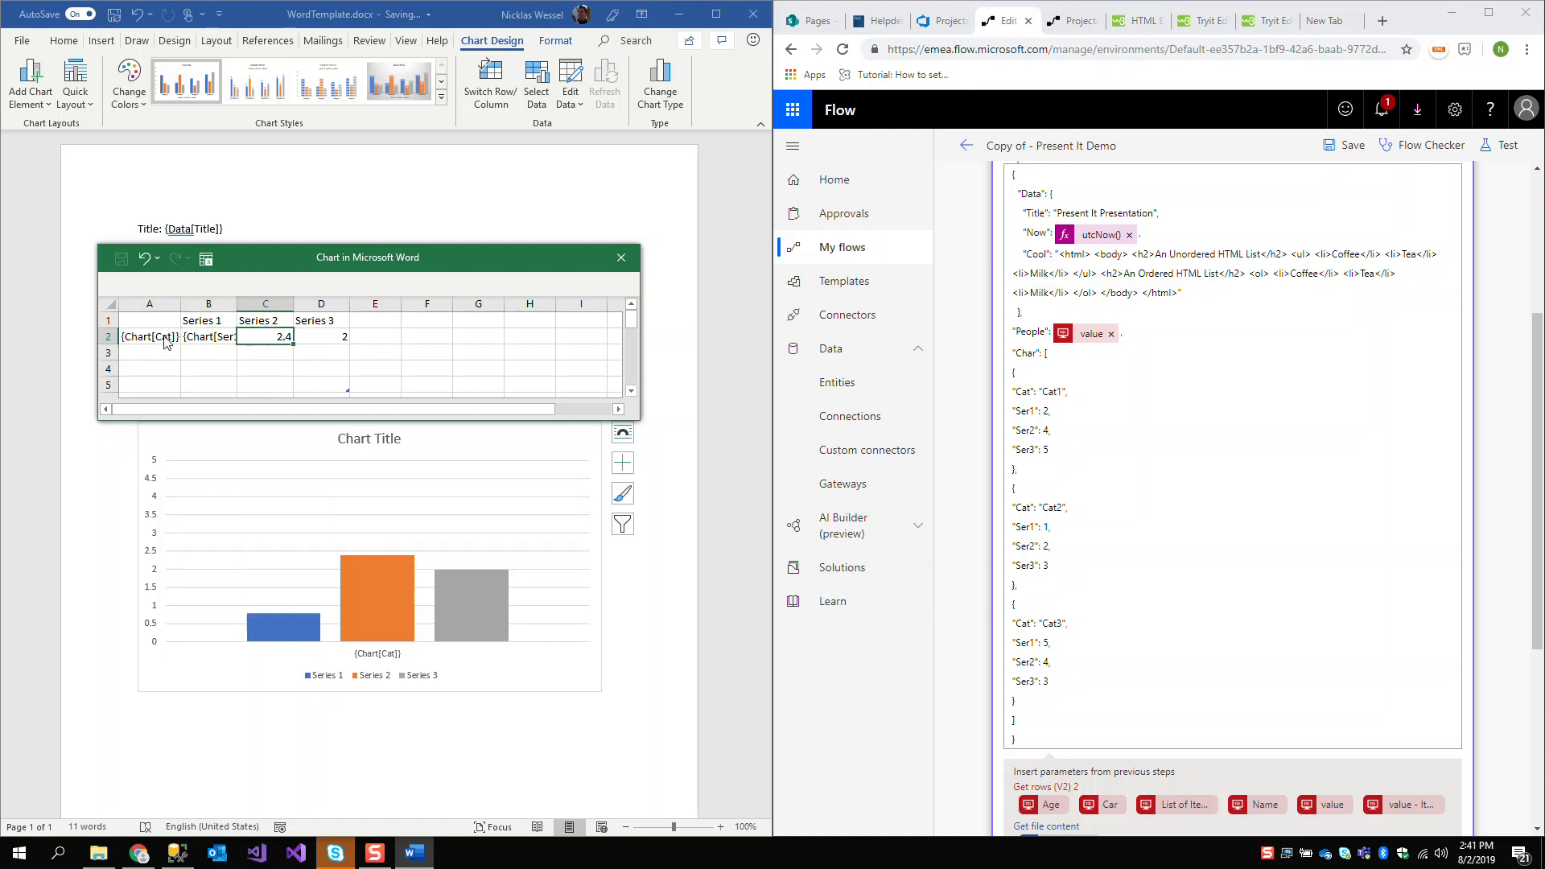
Copy the Series 1 placeholder into the Series 2 and Series 3 cells of row 2
key(Left)
key(ctrl+c)
key(Right)
key(ctrl+v)
key(Right)
key(ctrl+v)
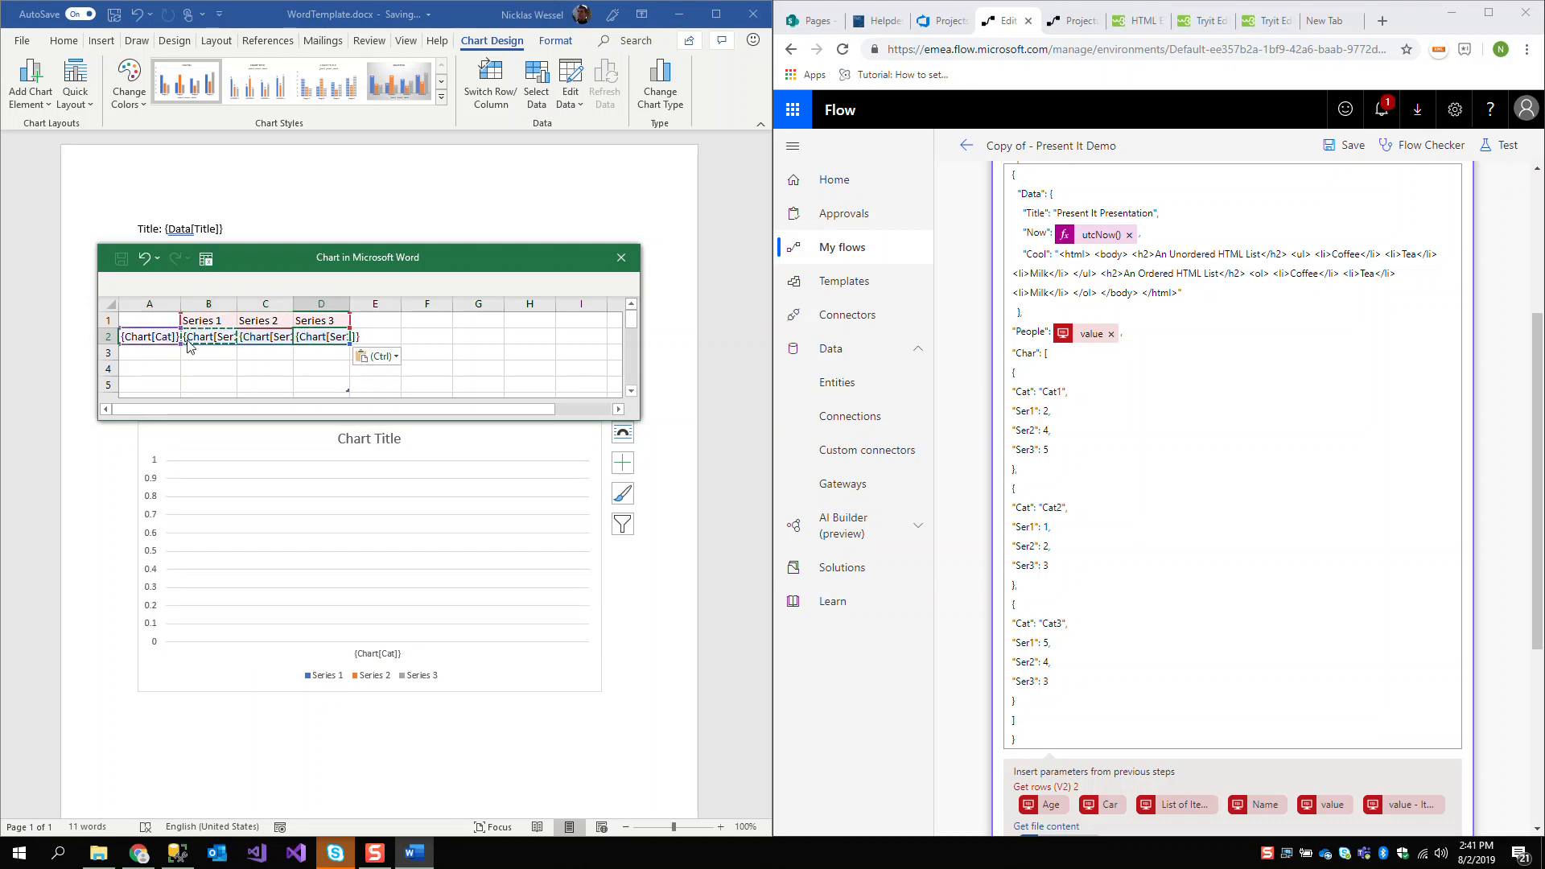
Edit the copies to {Chart[Ser2]} for Series 2 and {Chart[Ser3]} for Series 3, and close the chart's data sheet
double_click(292, 336)
text(2)
click(435, 336)
double_click(314, 338)
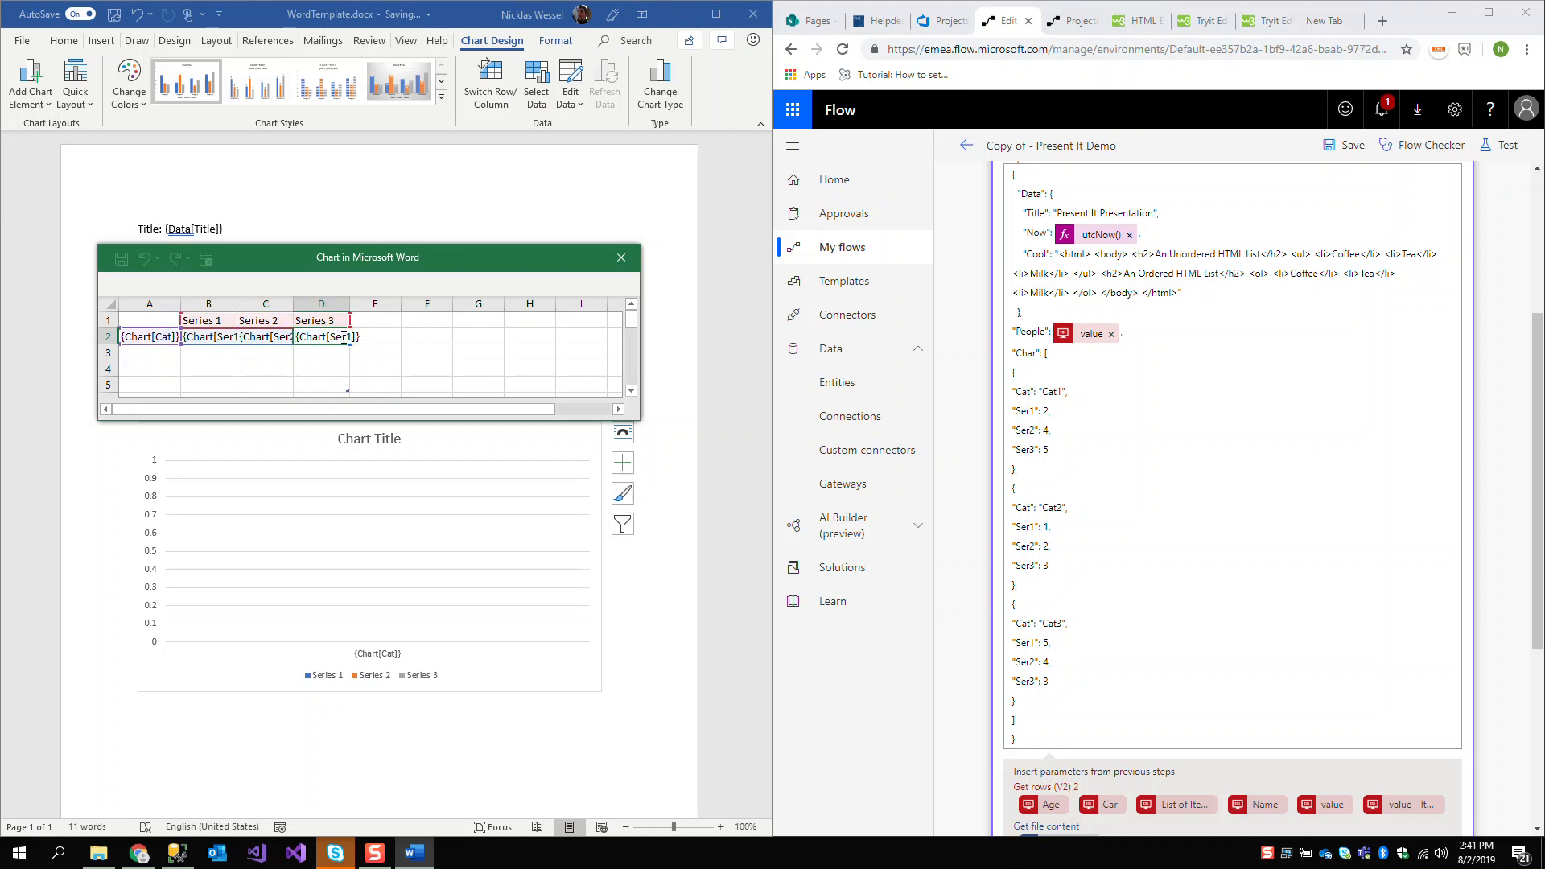
text(3)
click(423, 338)
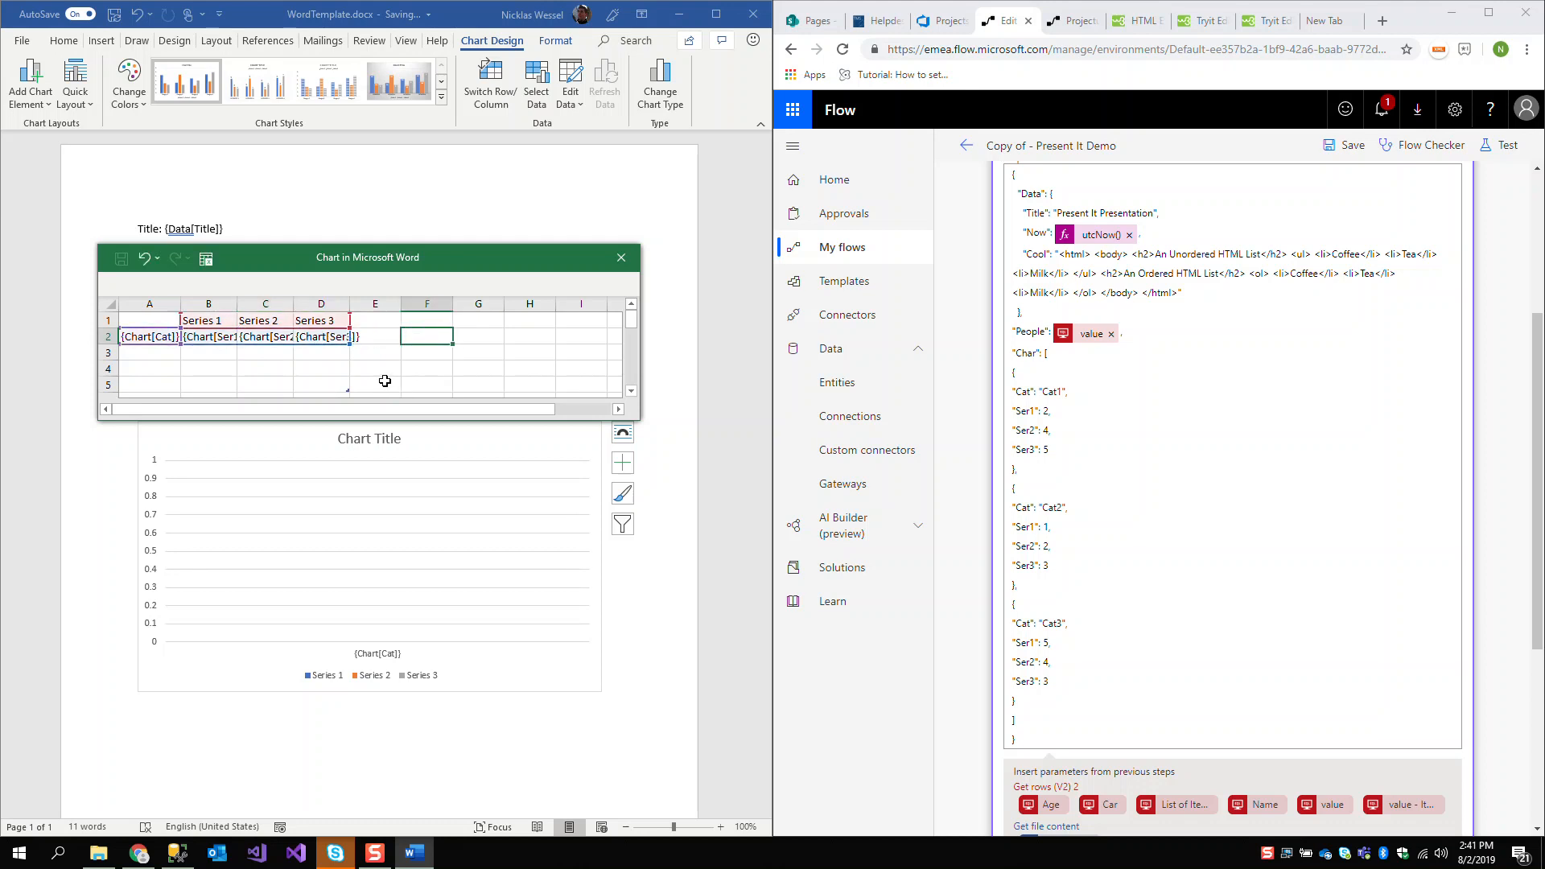
click(620, 257)
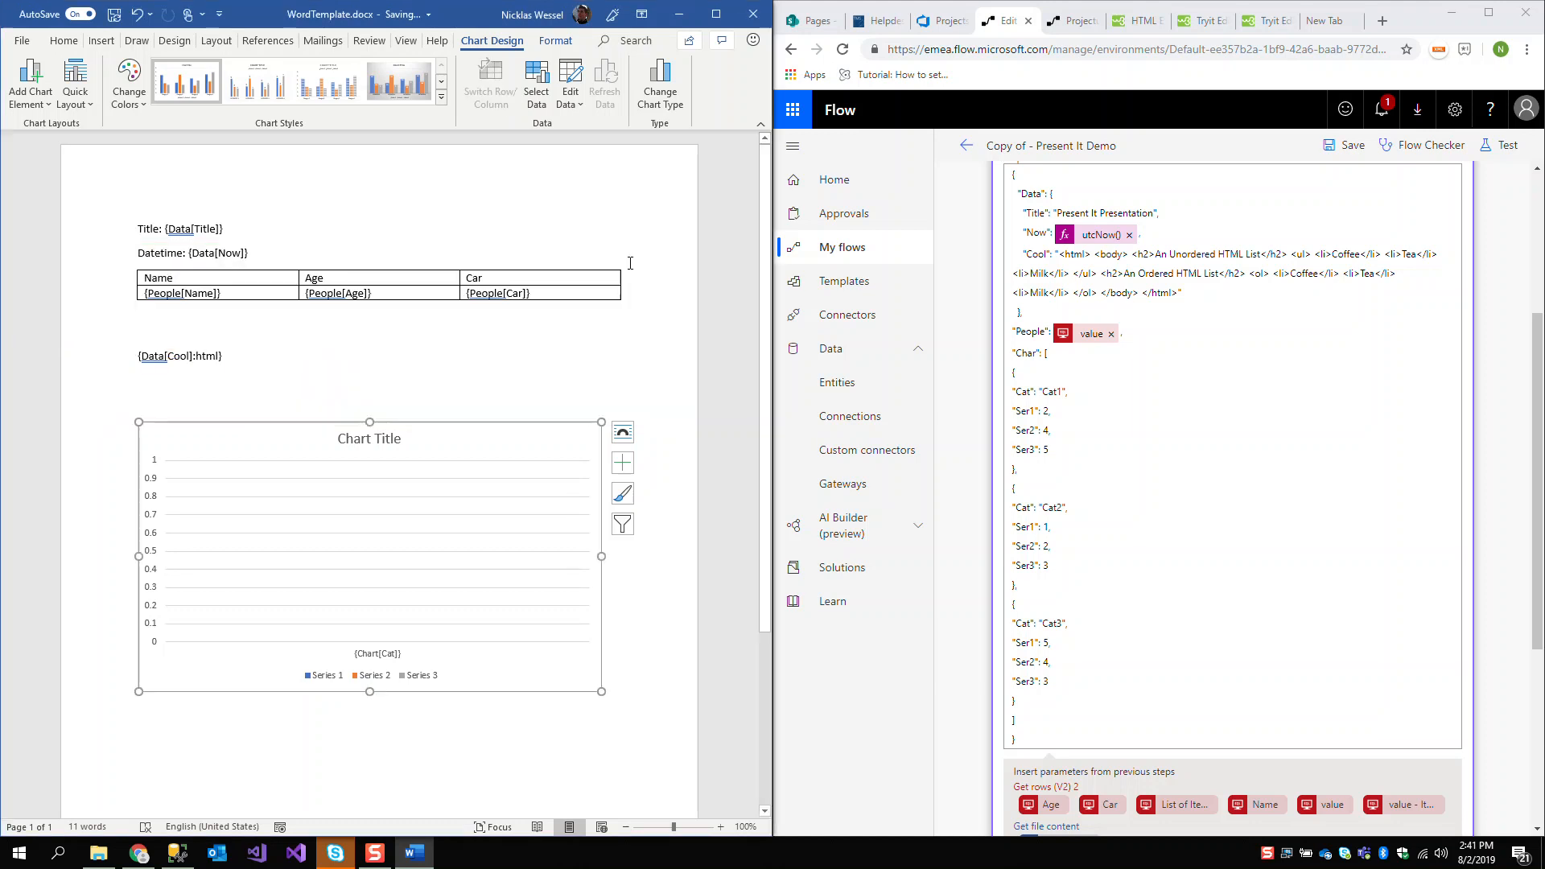
click(642, 252)
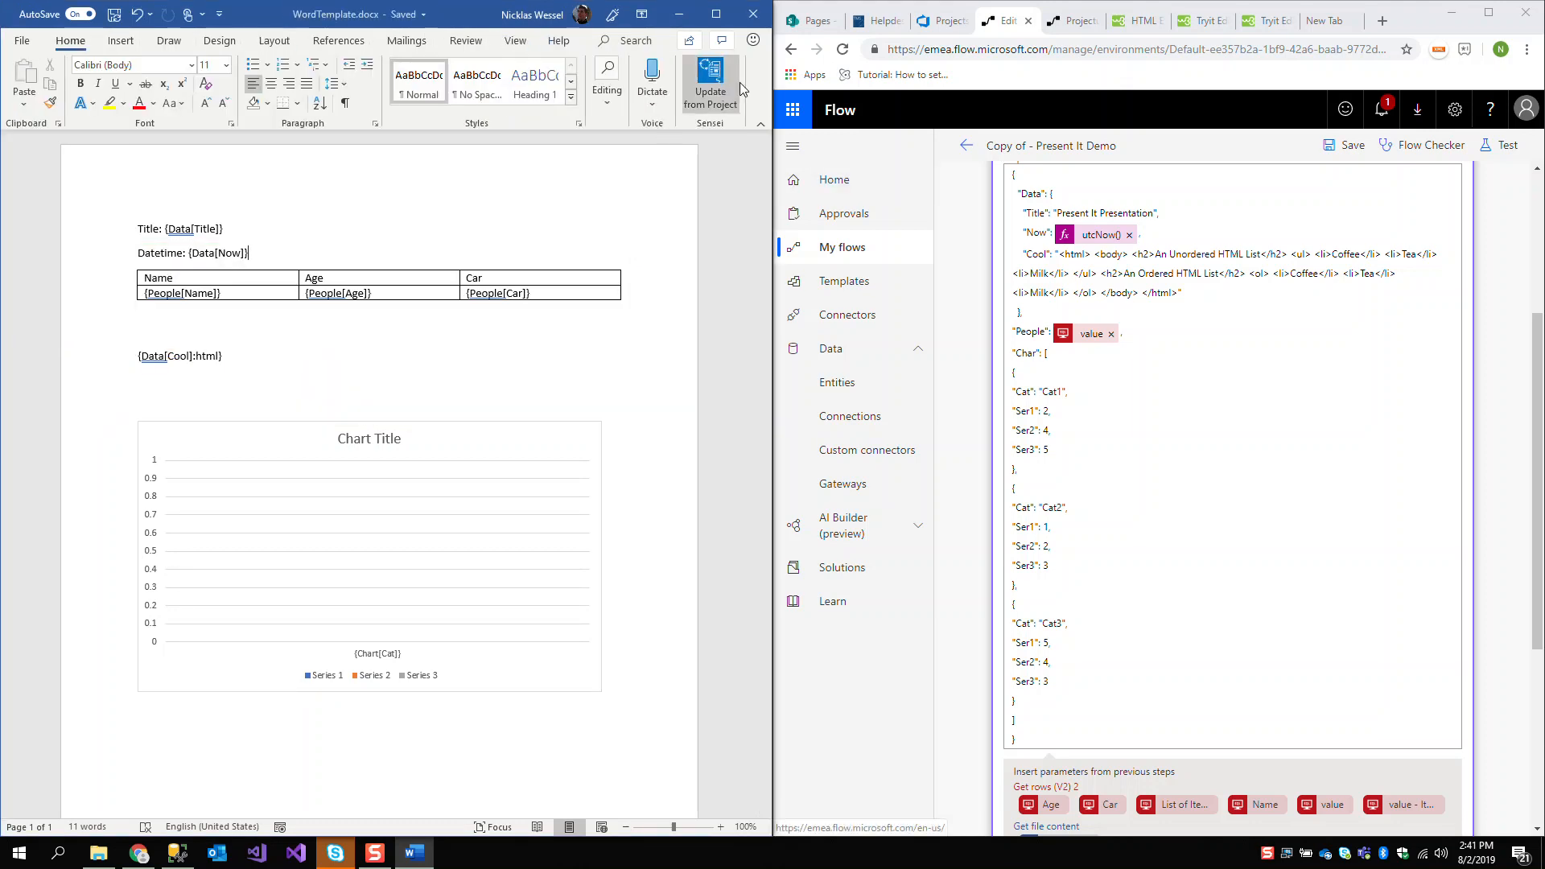
Save and test the flow in the browser using data from the previous run of 8 minutes ago
click(1498, 145)
click(1340, 383)
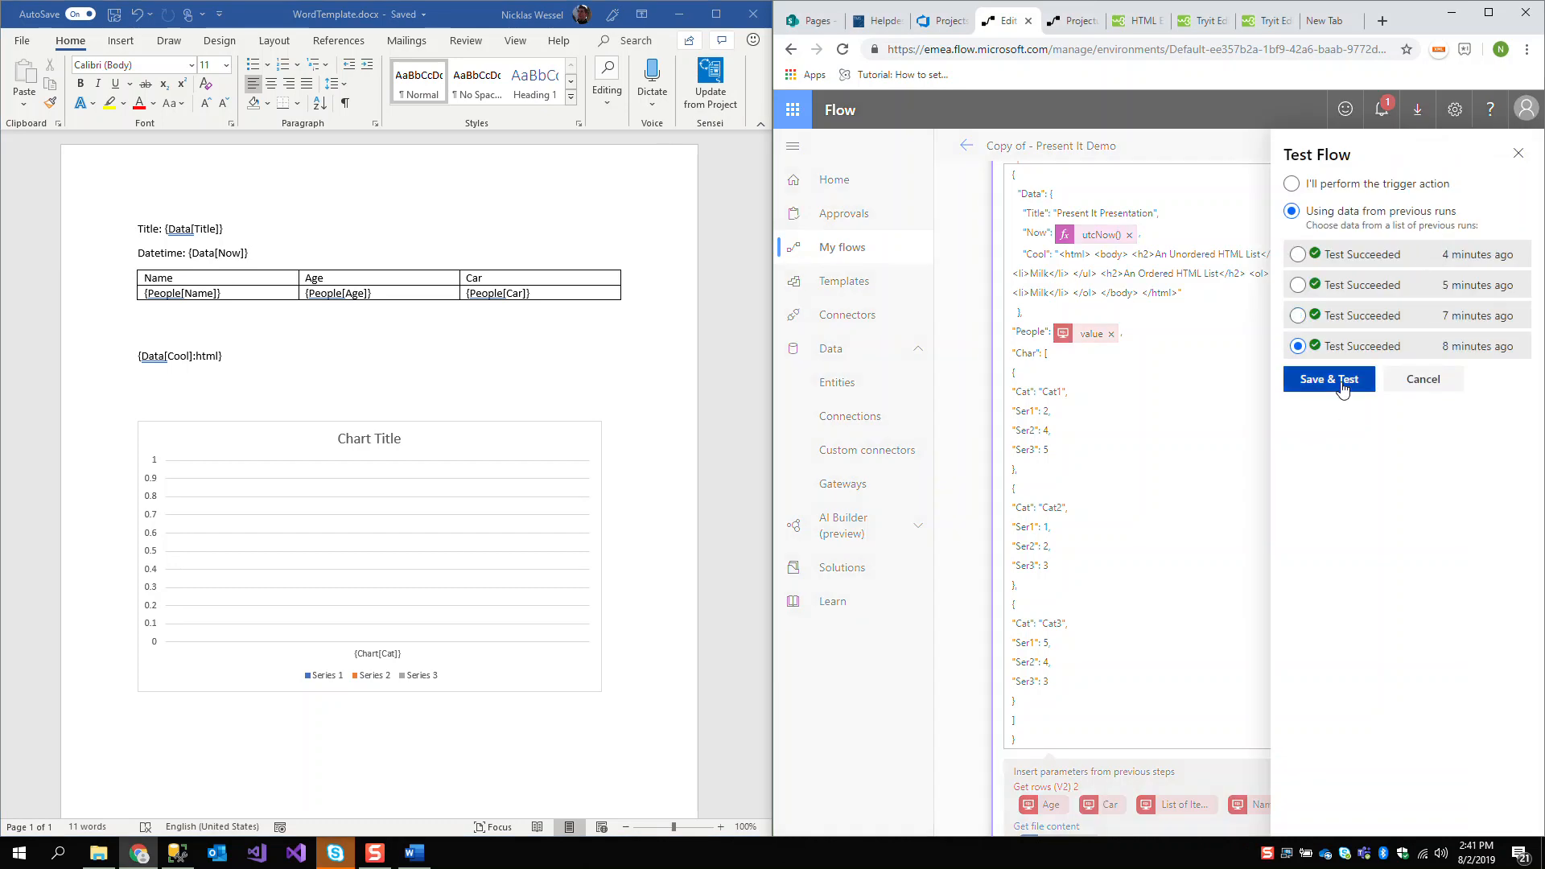
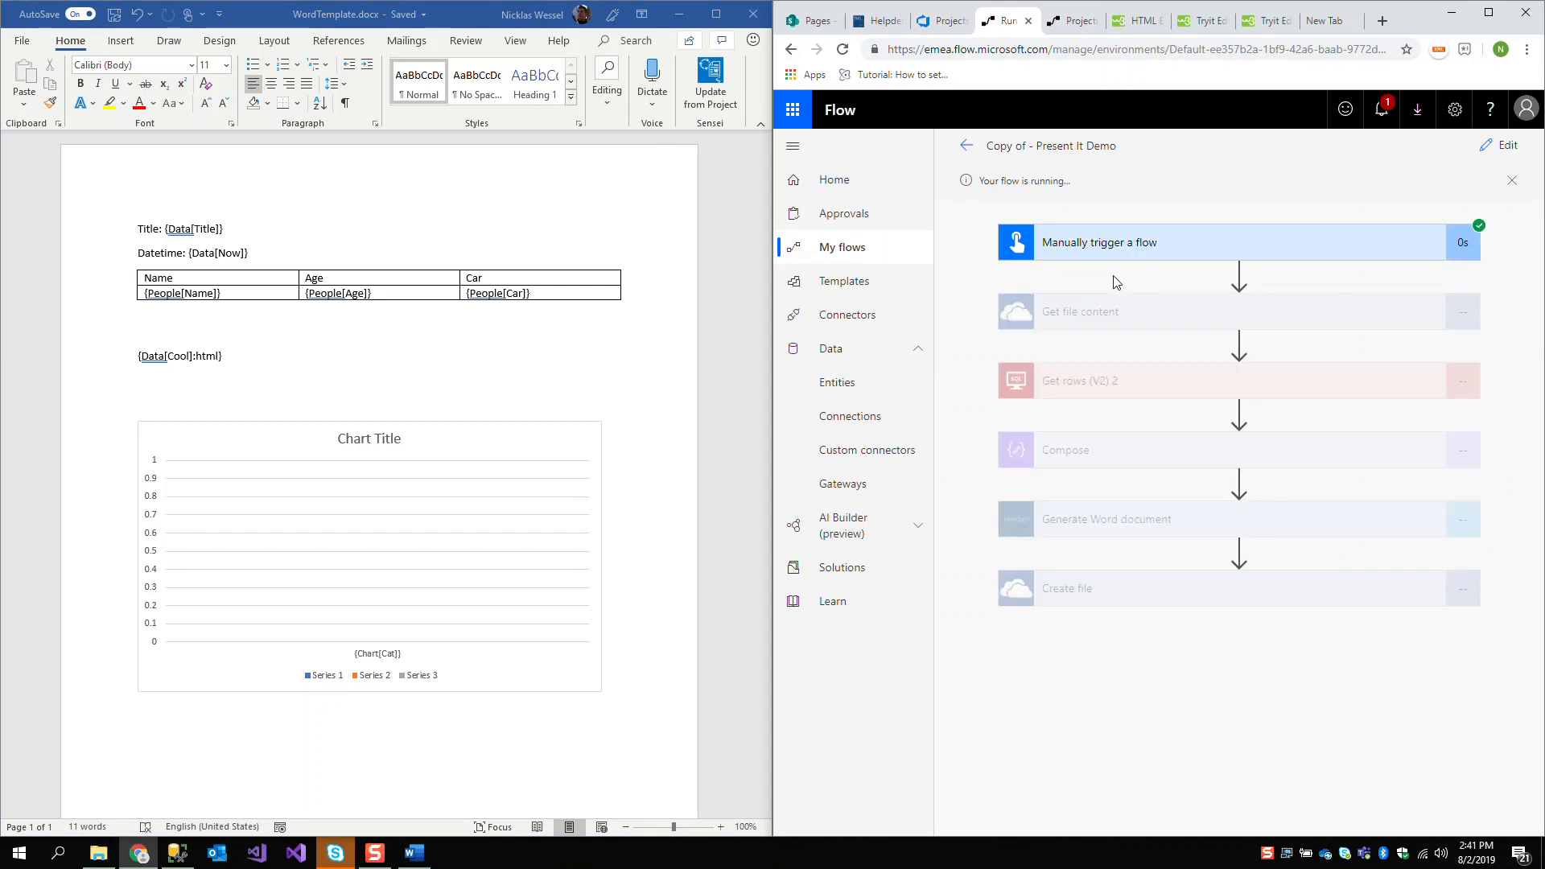
Open Present It Presentation.docx from the Templates folder and check its chart
click(97, 856)
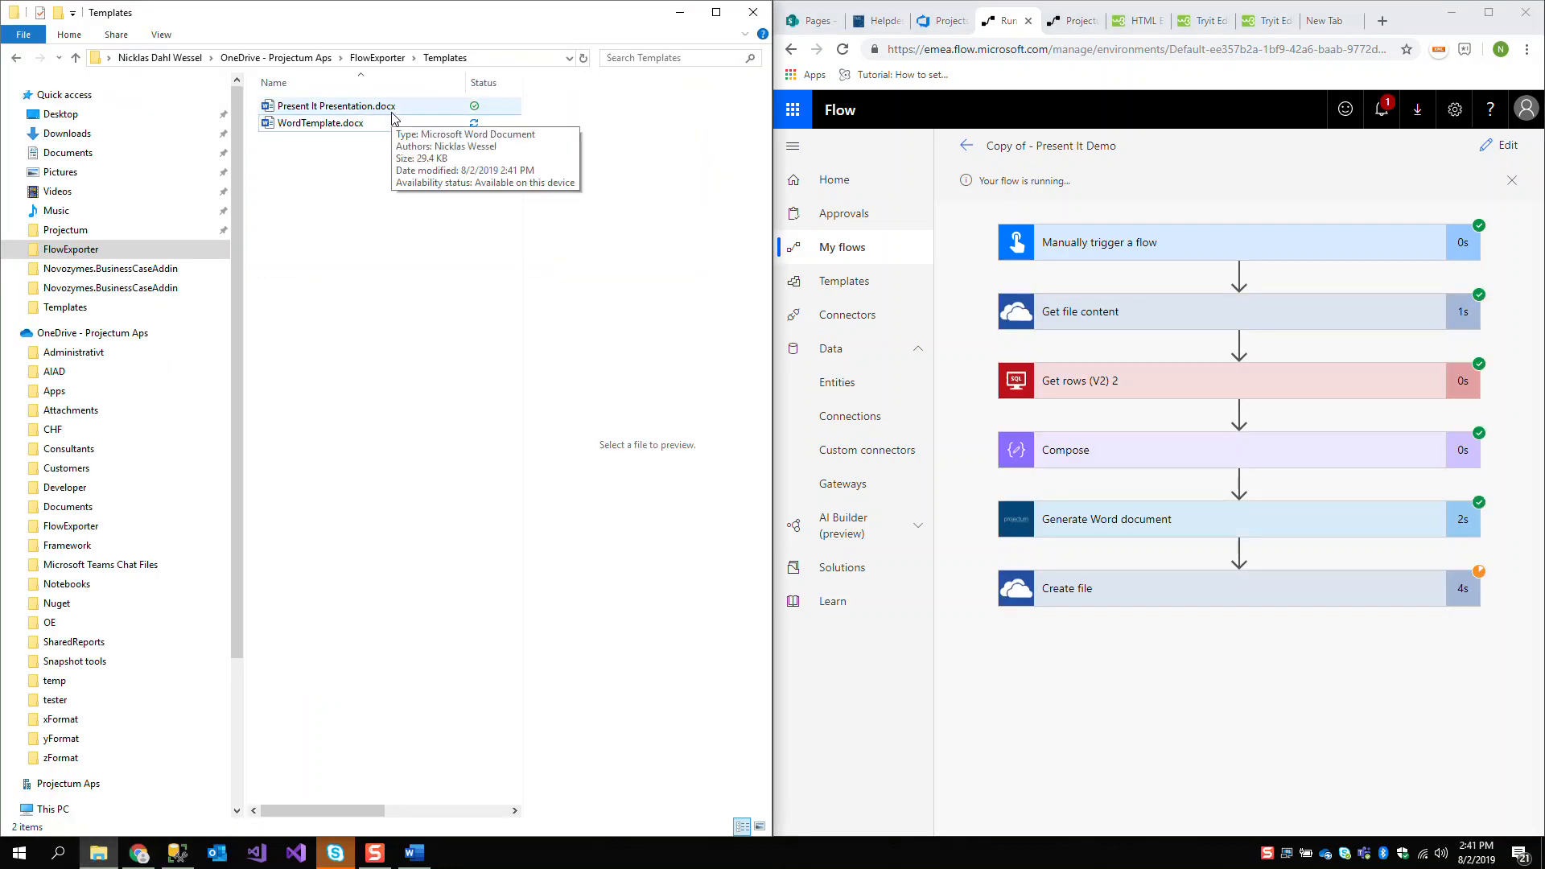
click(393, 113)
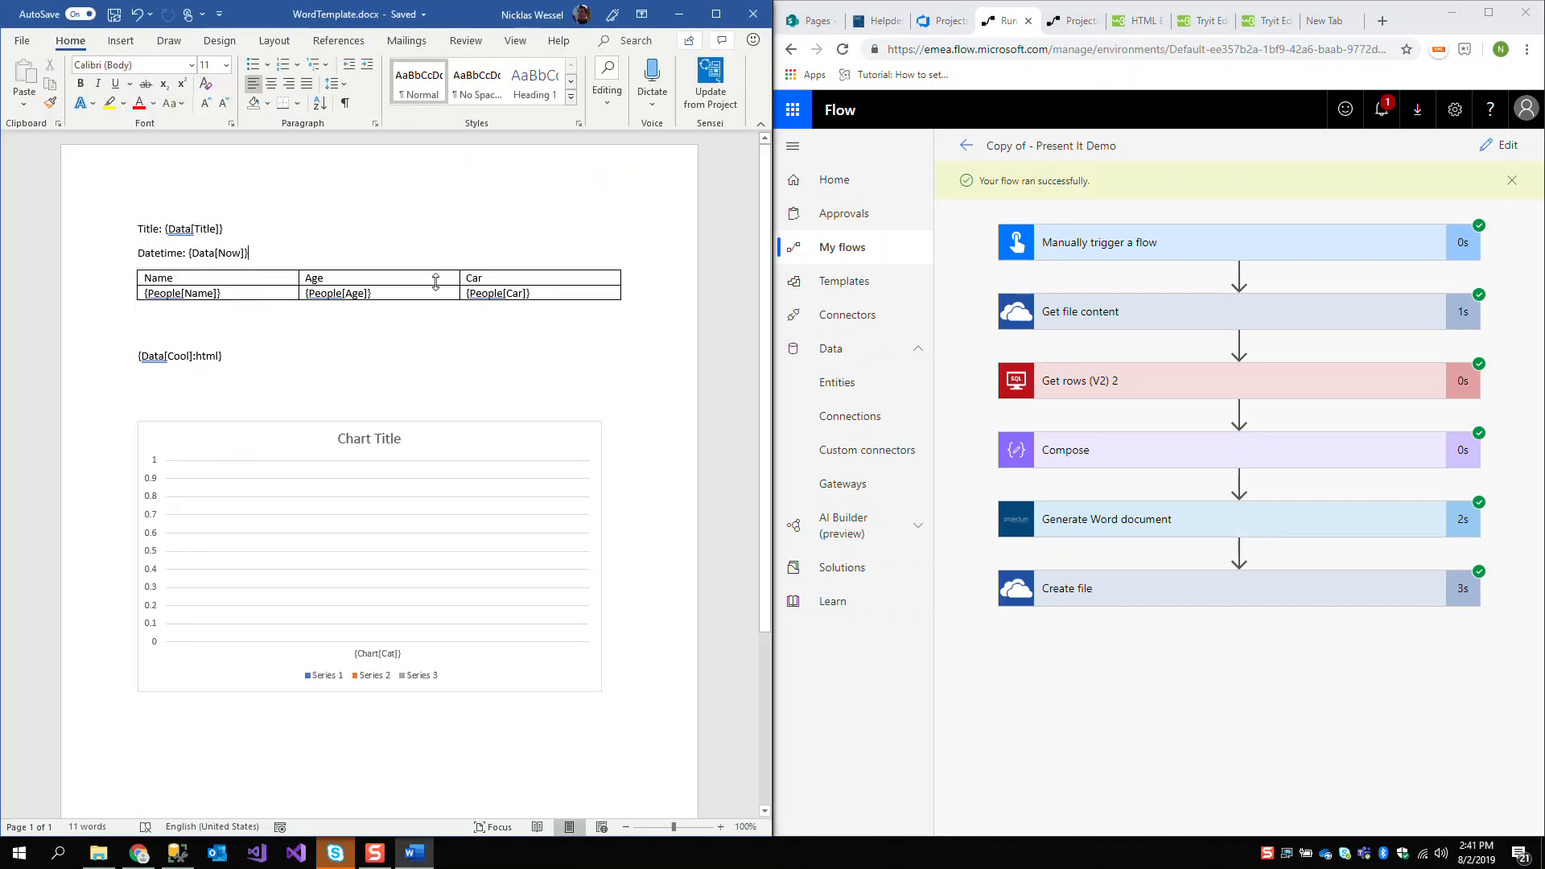
scroll(432, 483, down, 10)
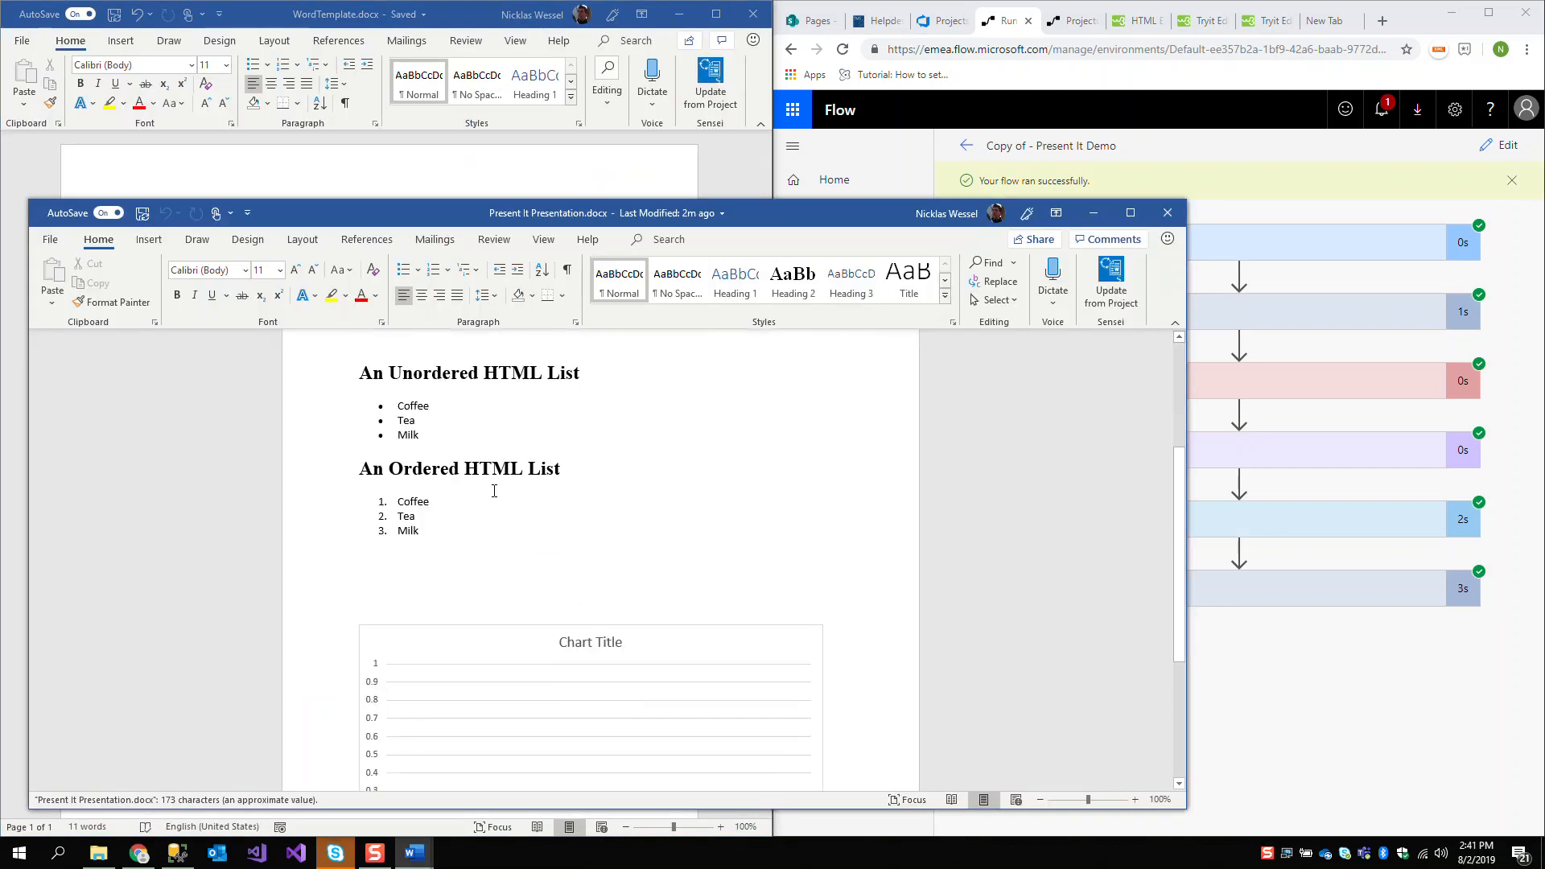
click(609, 626)
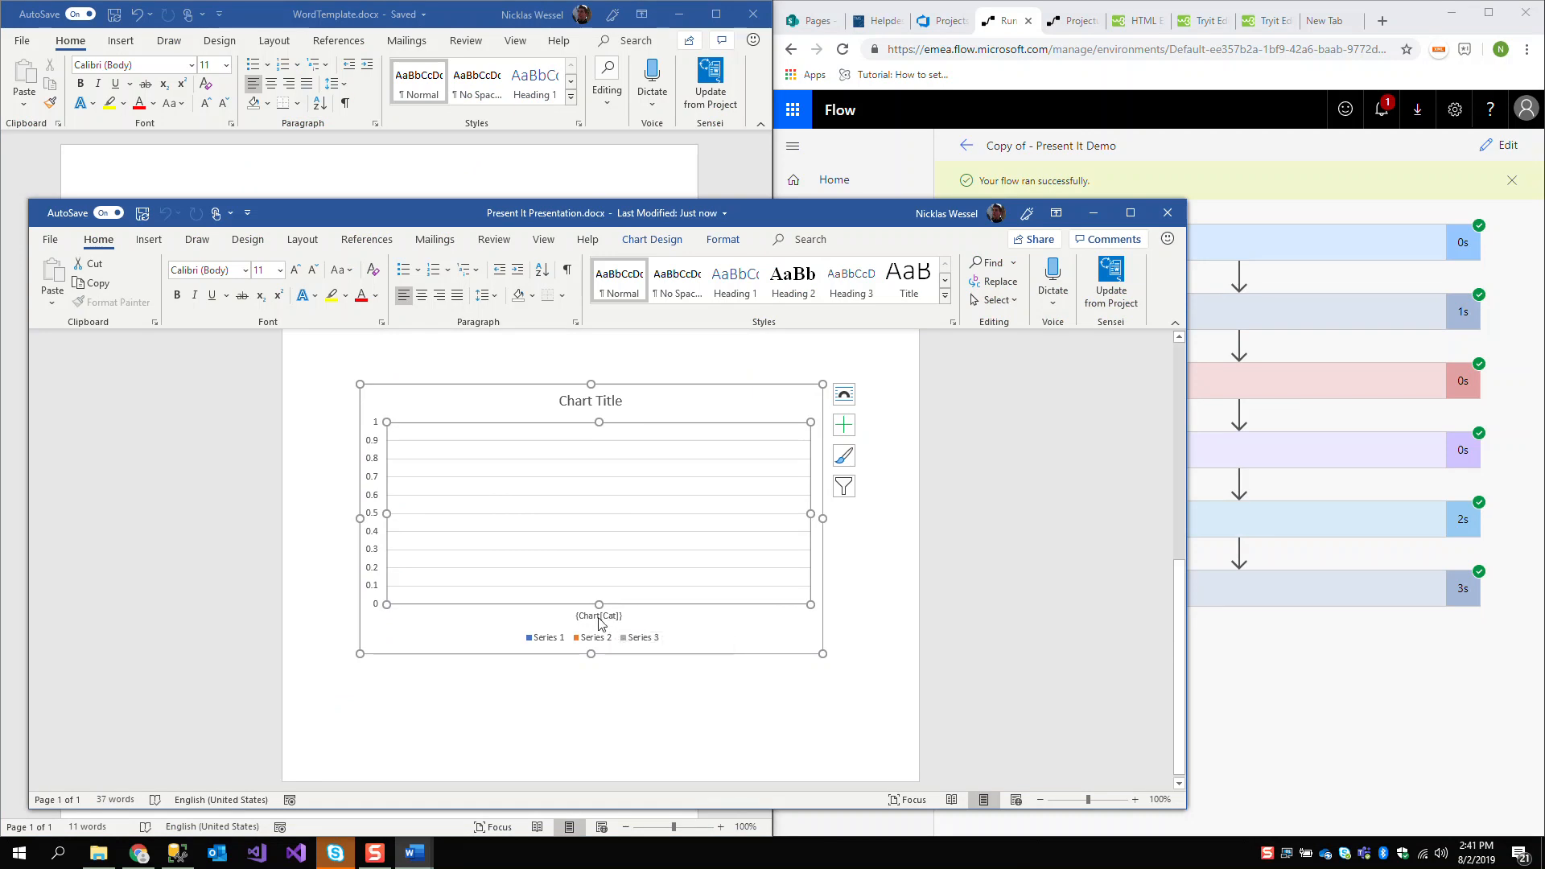
Open the data sheet behind the generated document's chart to inspect its placeholders
double_click(599, 624)
click(614, 534)
right_click(628, 561)
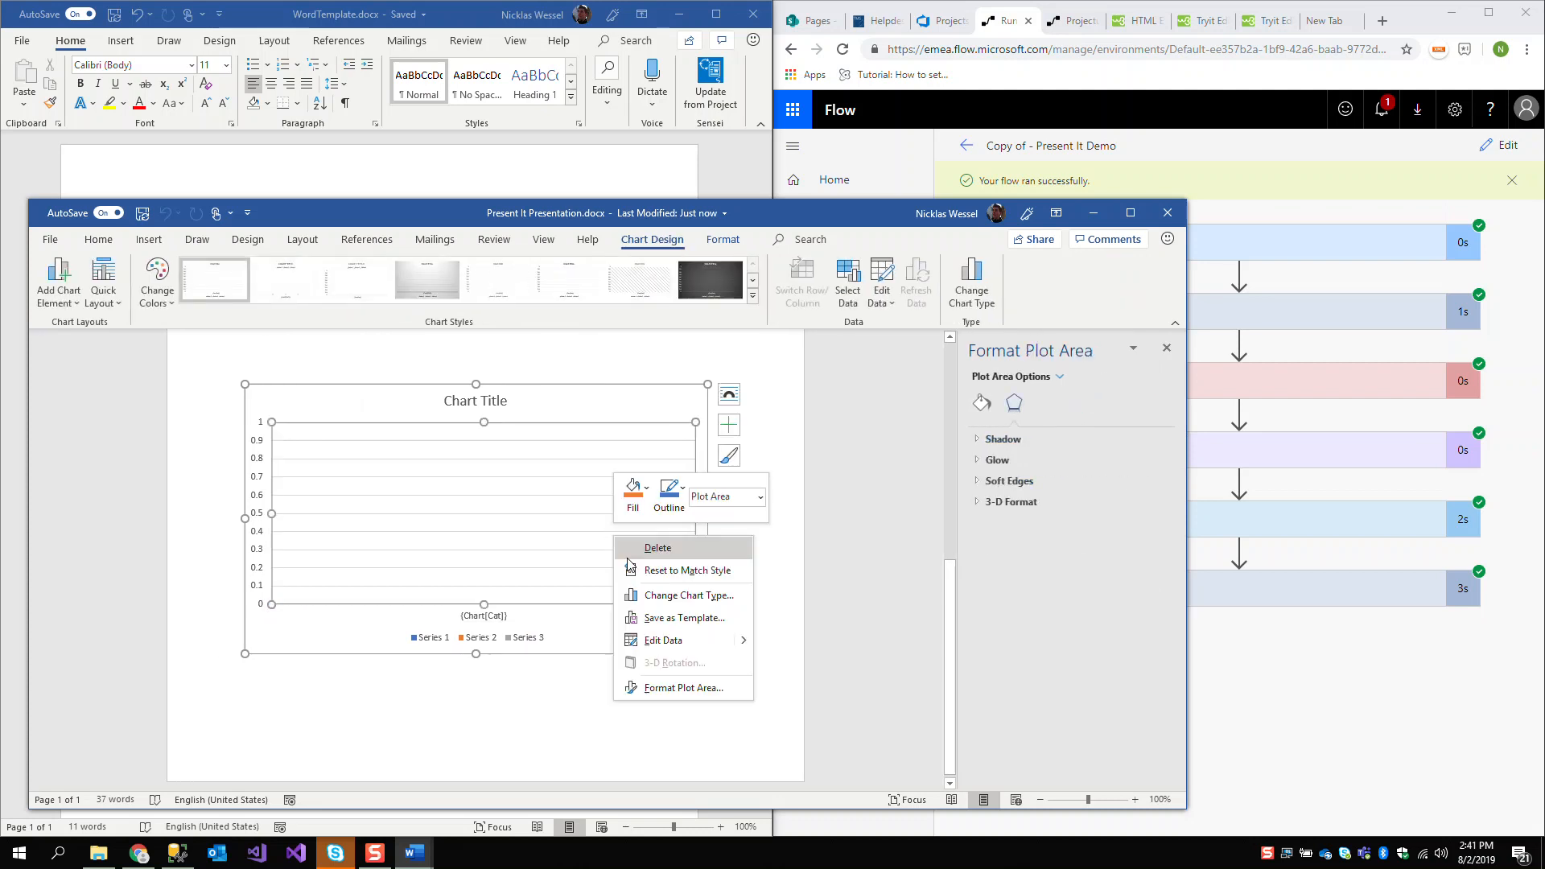
click(655, 639)
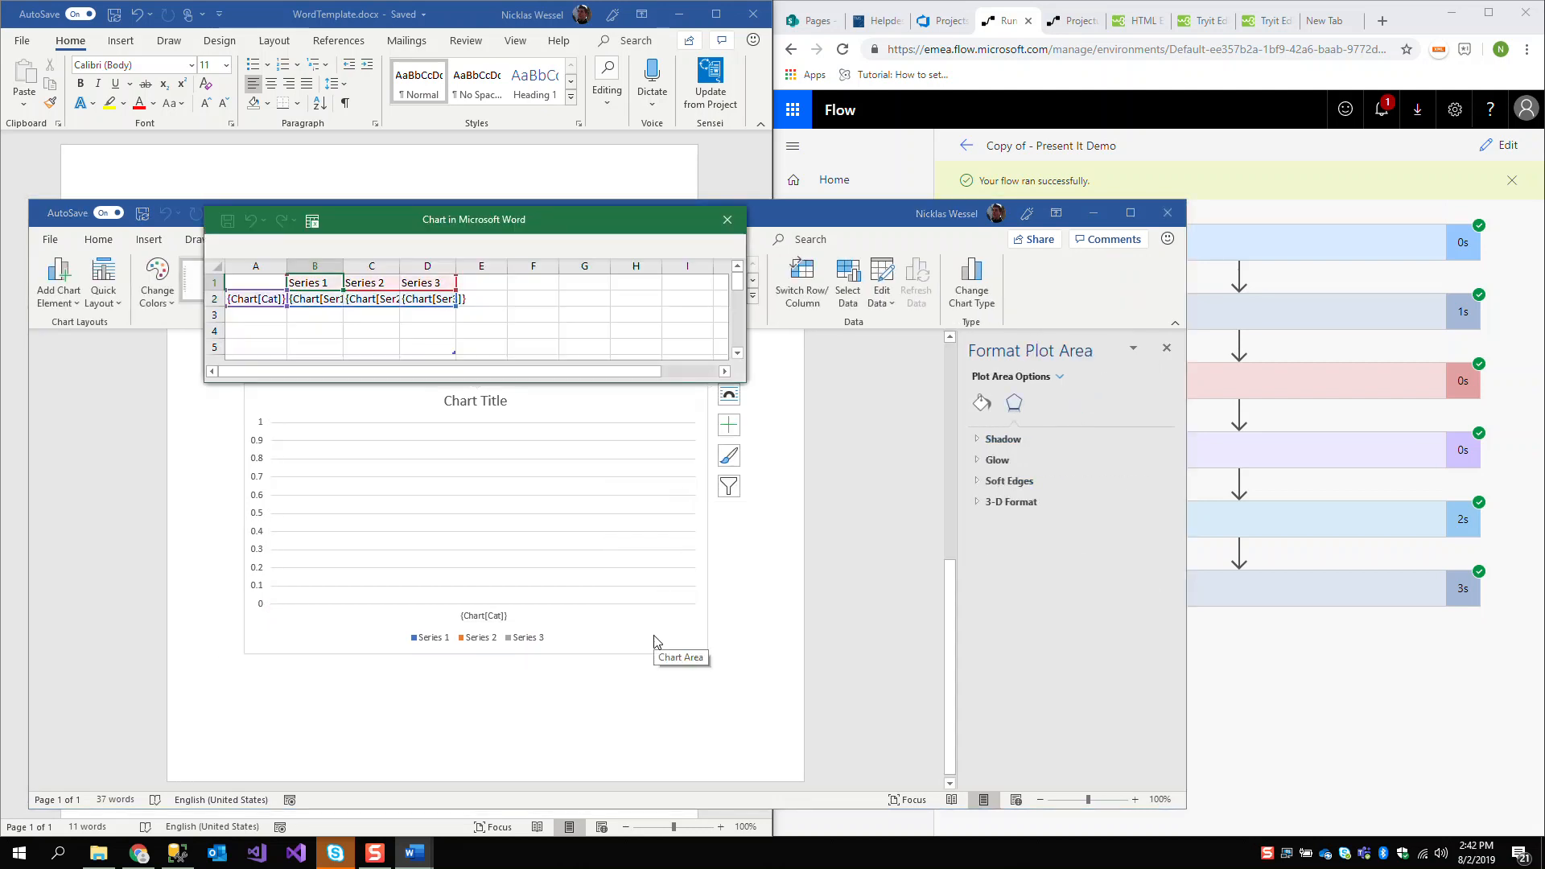
Expand the Compose action in the browser's flow run and examine the chart data in its outputs
click(1403, 638)
click(1085, 460)
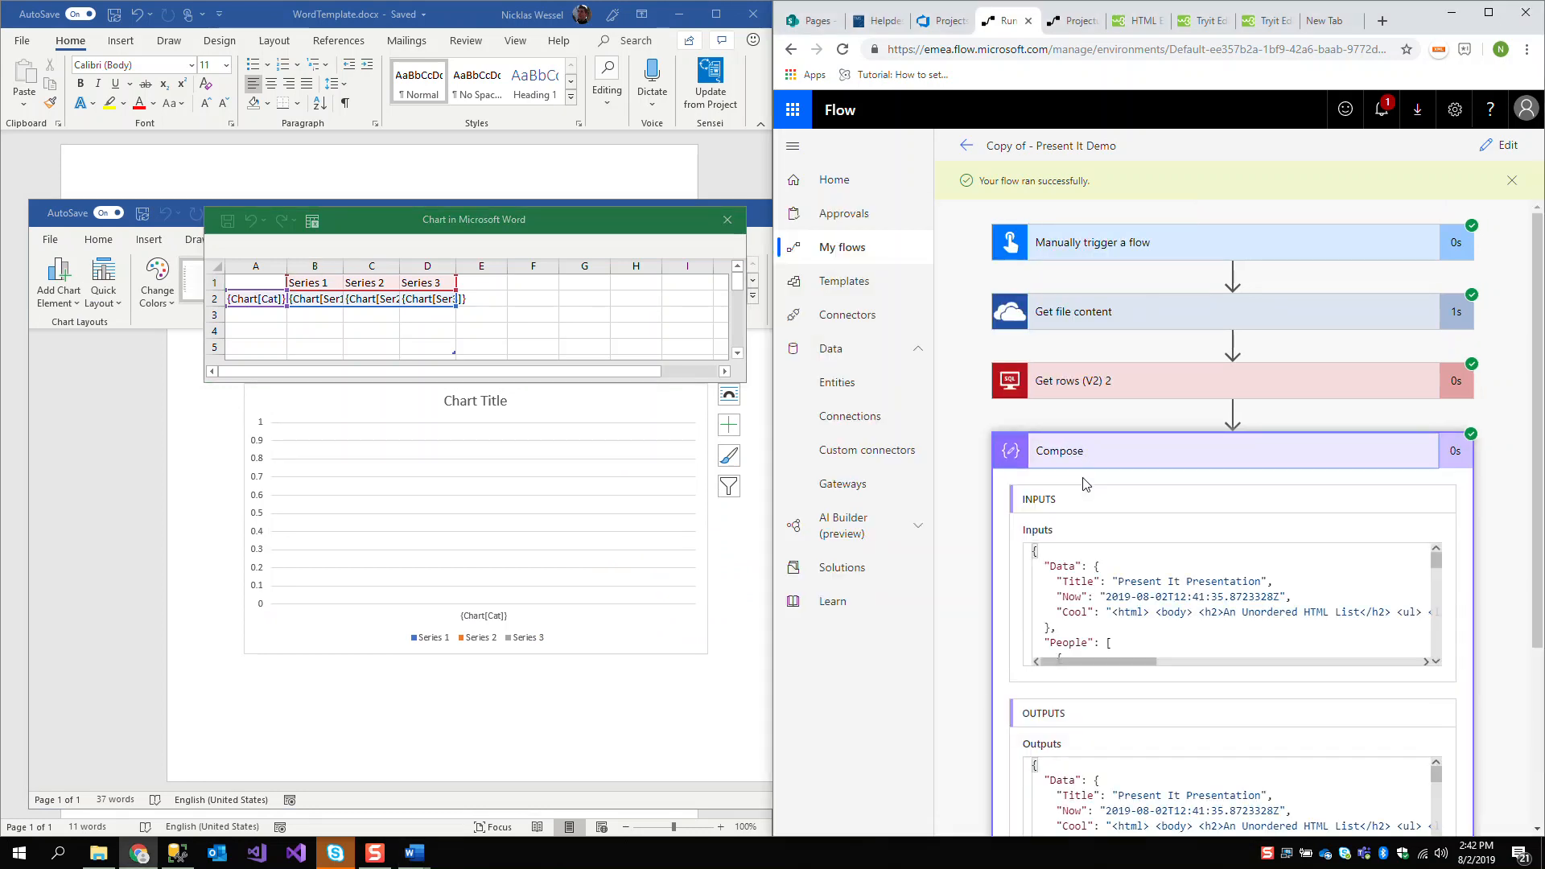
scroll(1130, 573, down, 3)
scroll(1129, 573, down, 10)
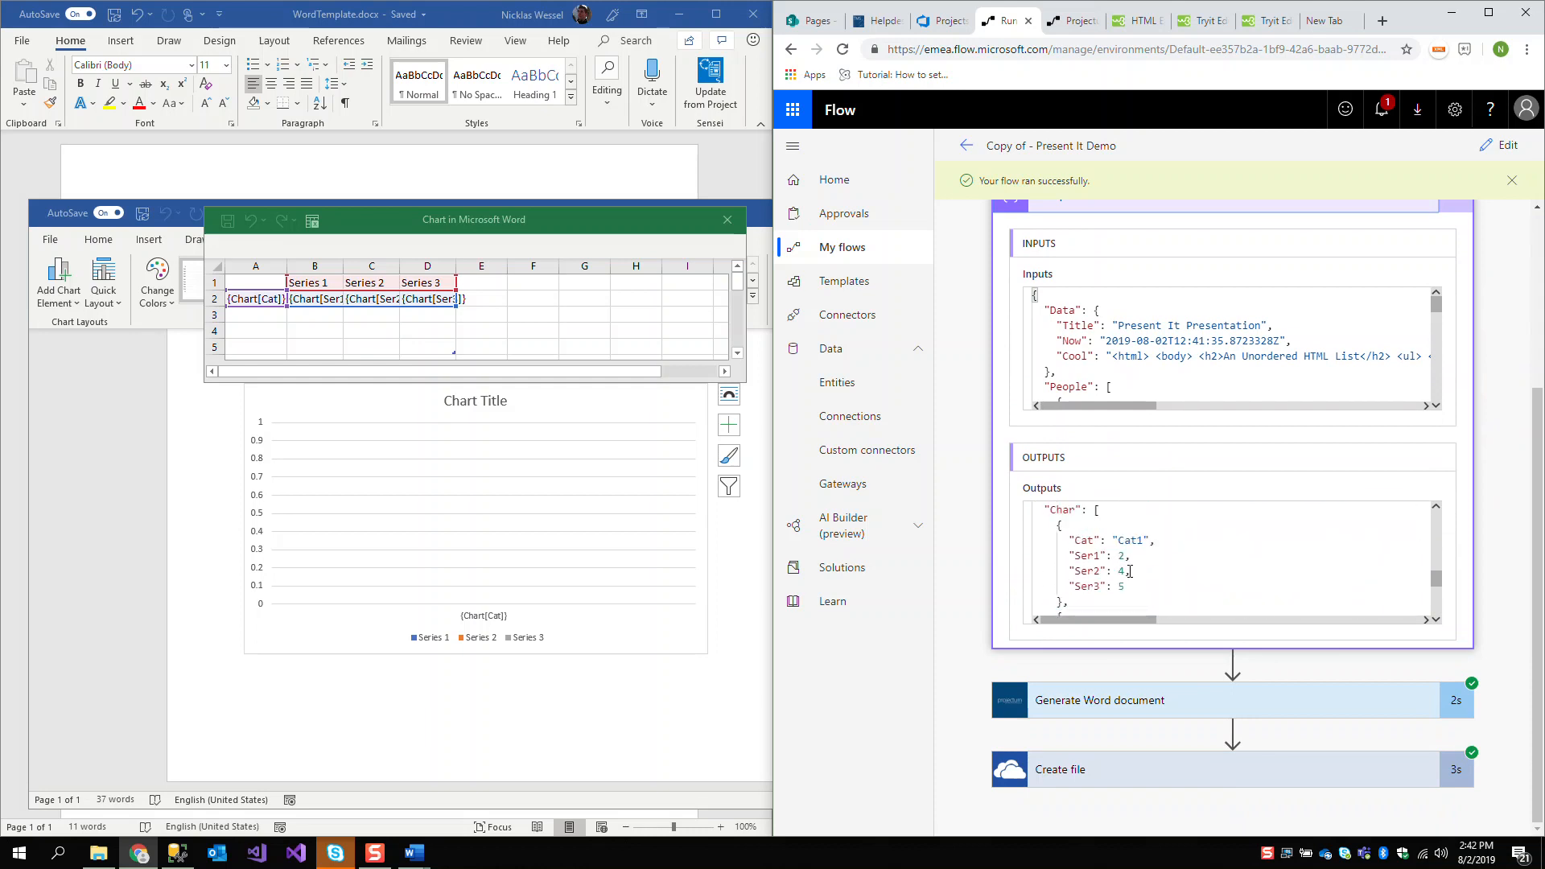
Reopen the flow for editing, close the generated document, and rename the "Char" key in the Compose inputs to "Chart"
click(1502, 145)
click(727, 220)
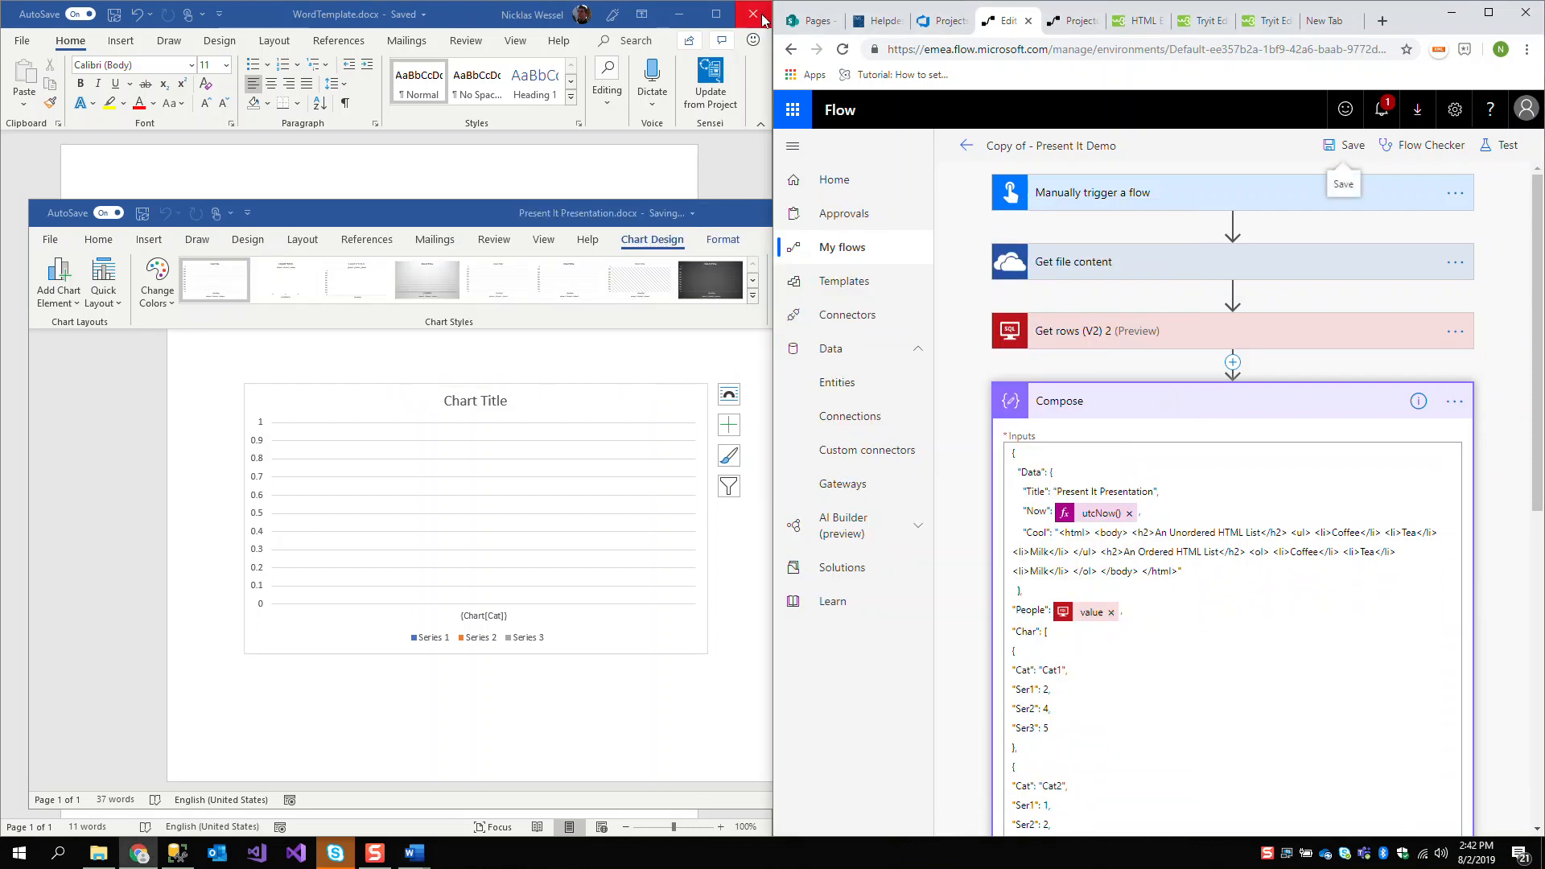
click(700, 206)
click(1168, 218)
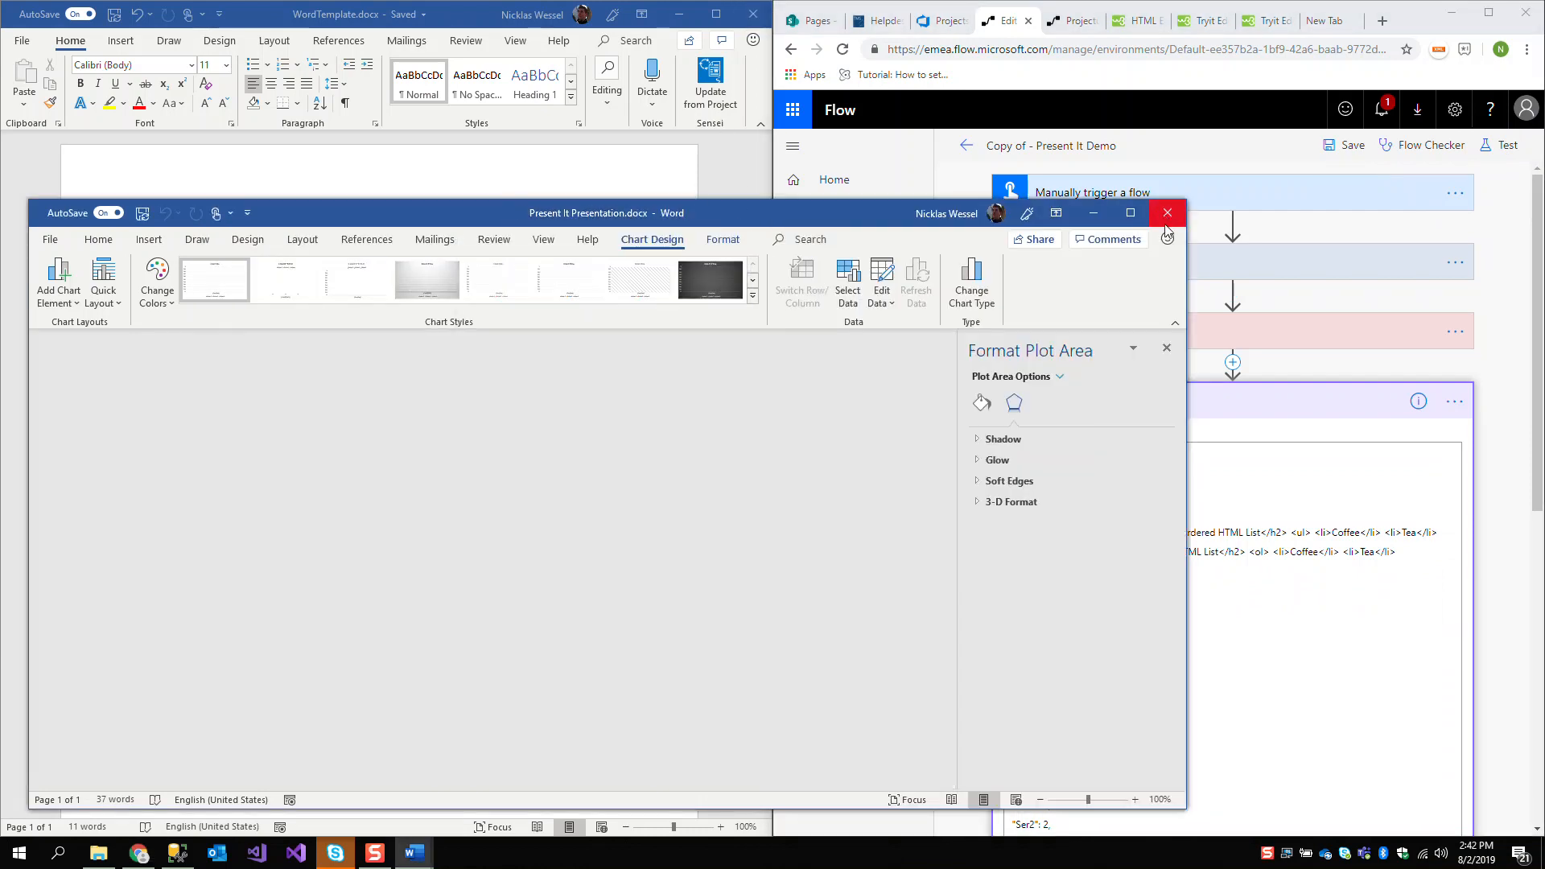
scroll(1047, 644, down, 3)
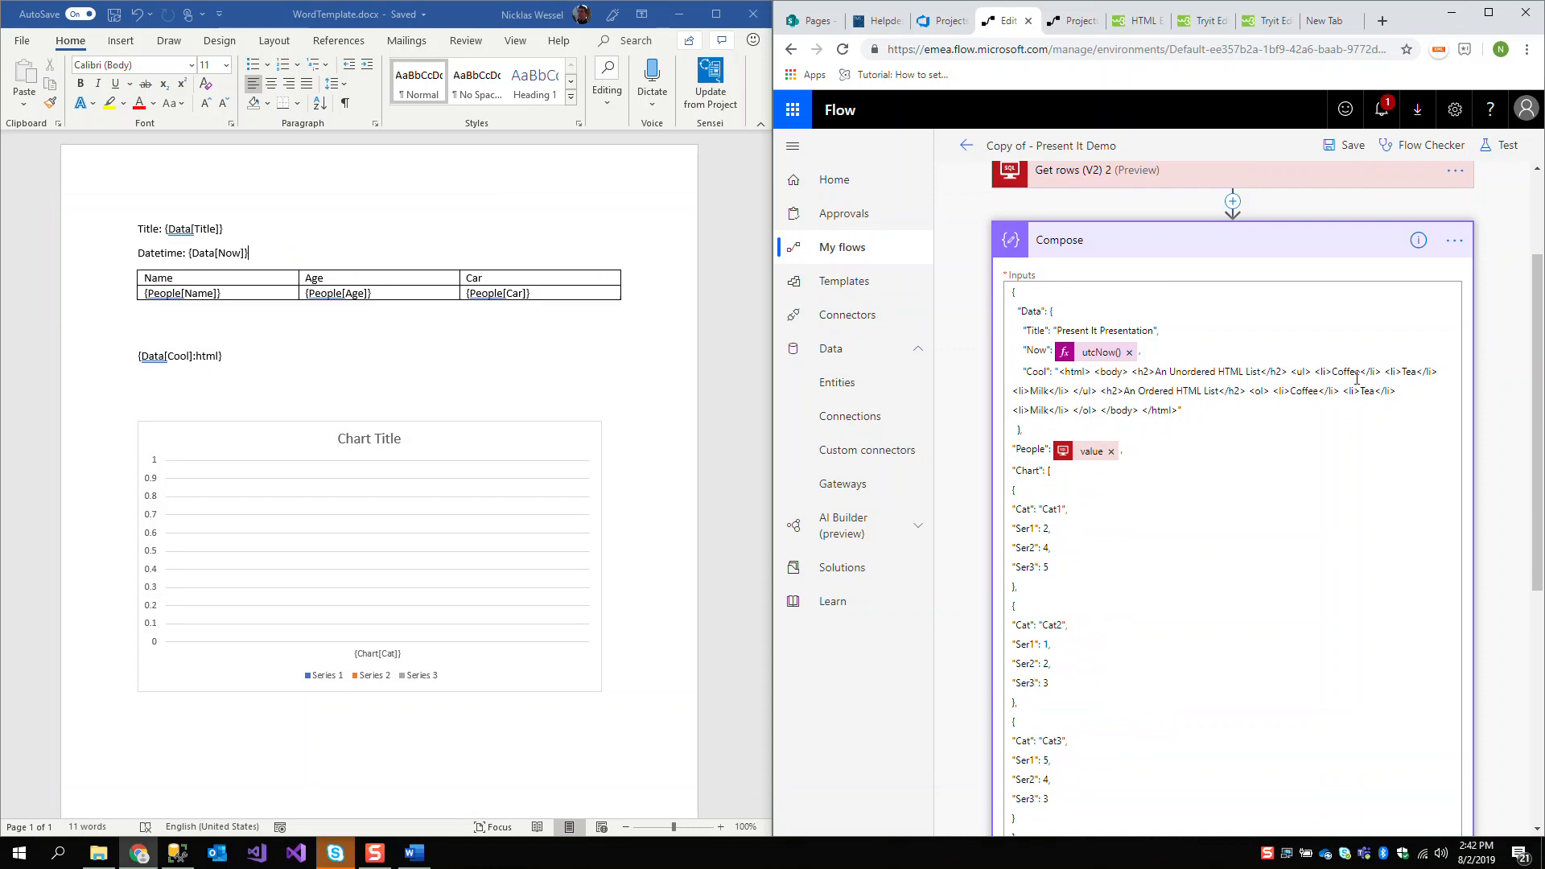
Save and test the flow using data from the previous run of 9 minutes ago, and bring up the Templates folder
click(1500, 145)
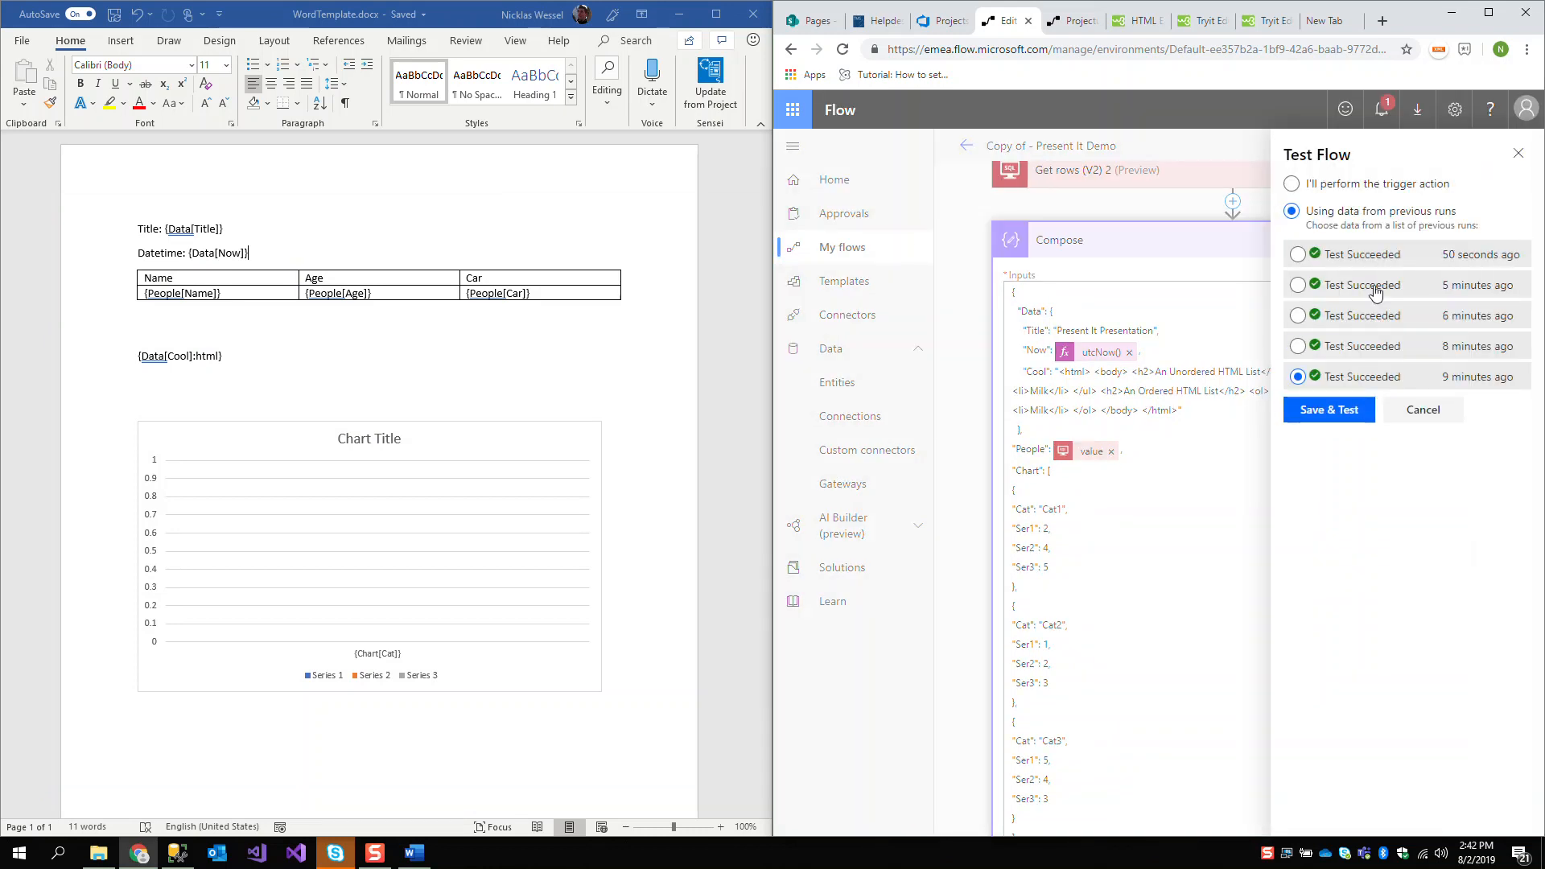
click(1338, 408)
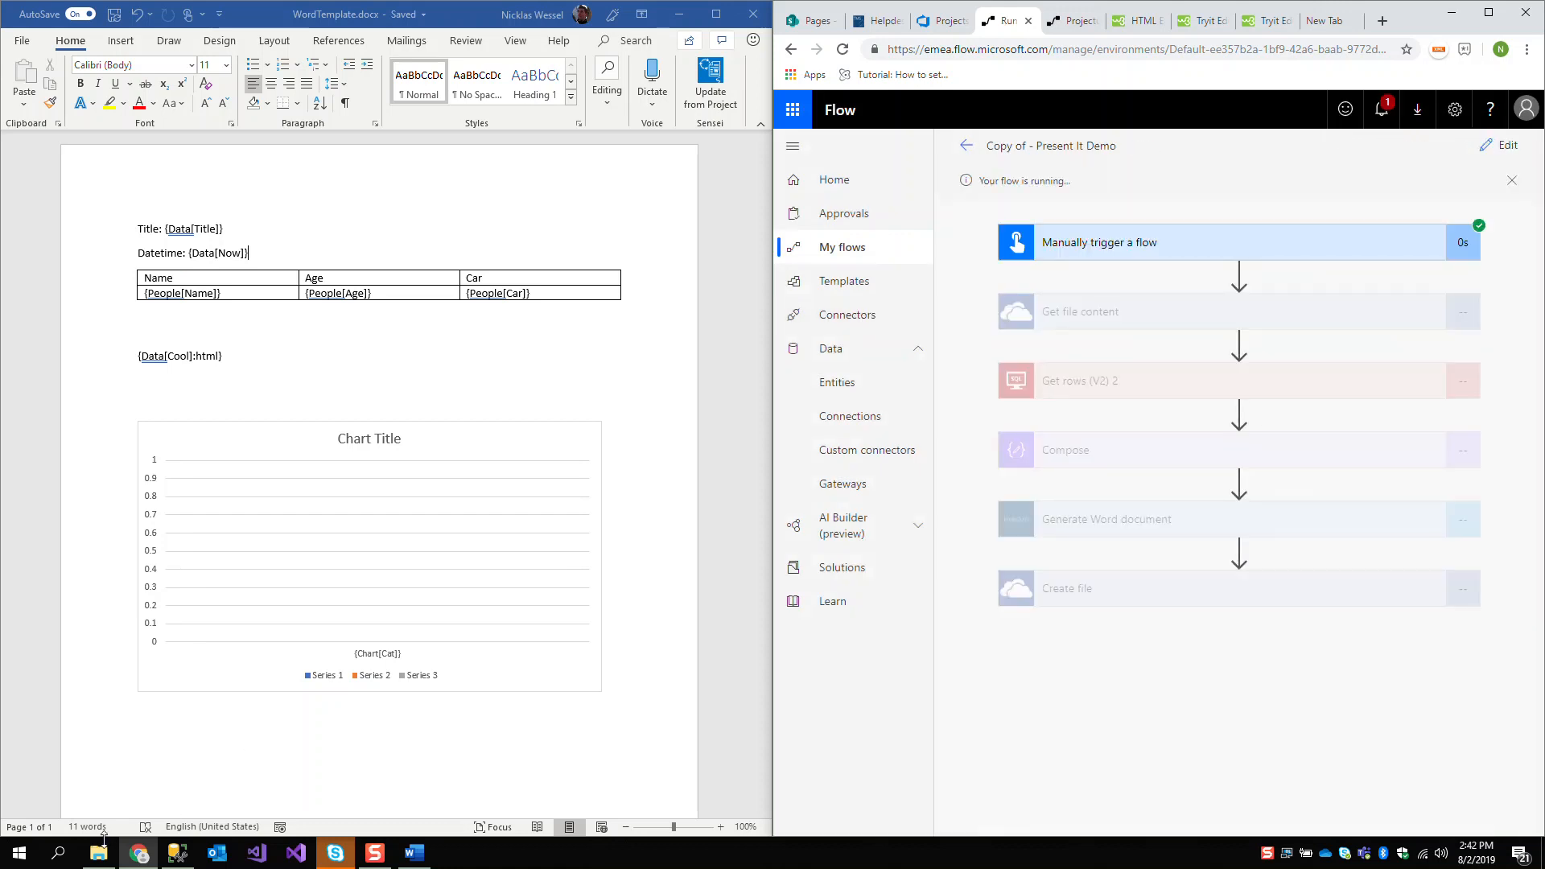
key(alt+Tab)
click(426, 379)
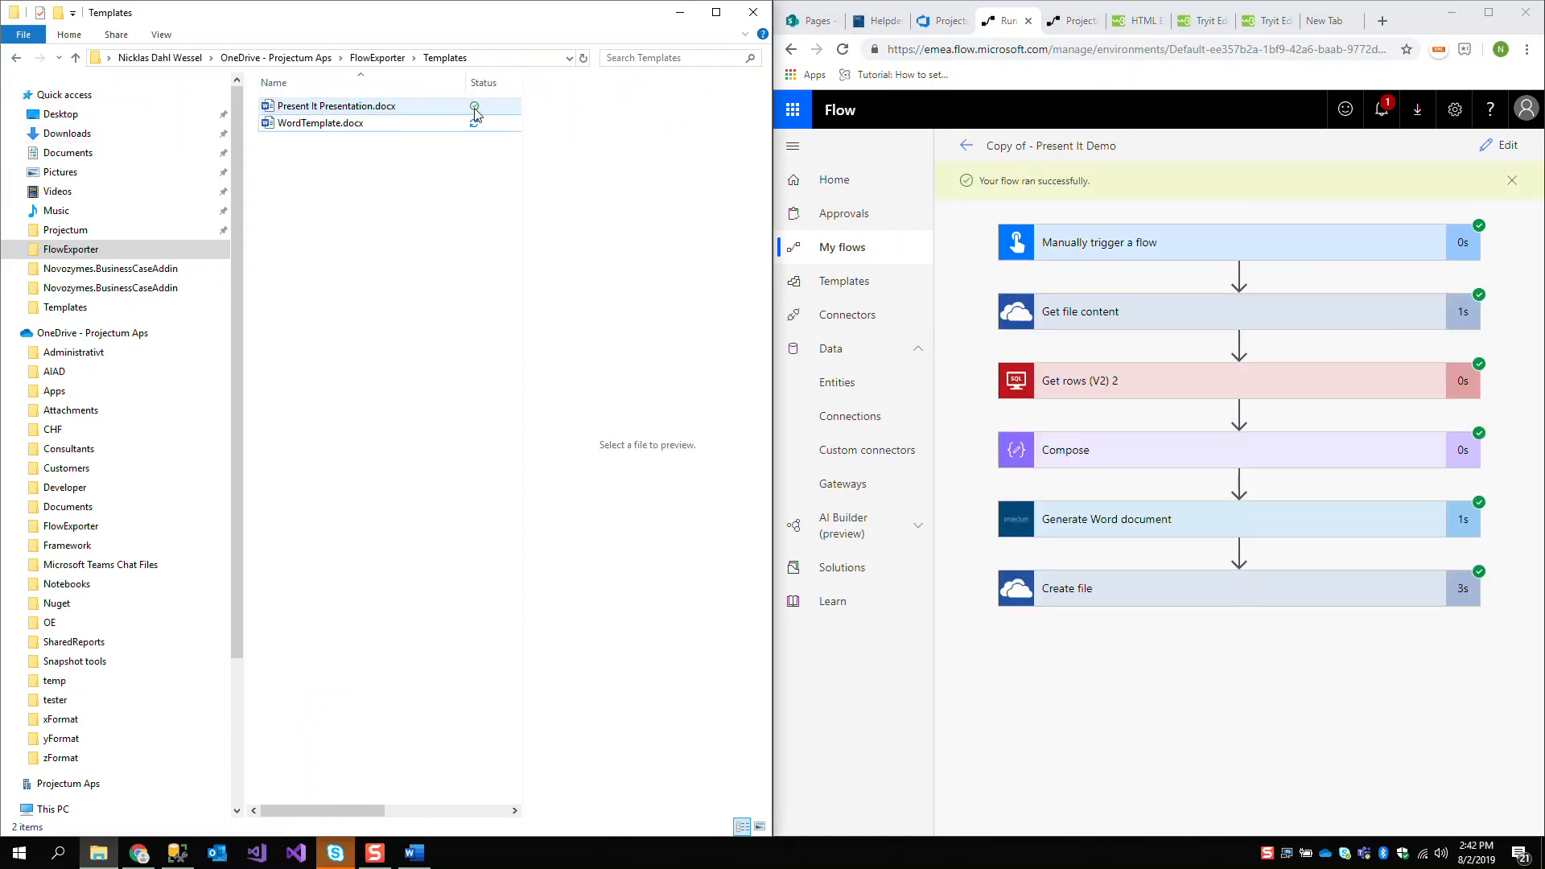
Open the regenerated Present It Presentation.docx and review its chart, people table and HTML lists
double_click(419, 109)
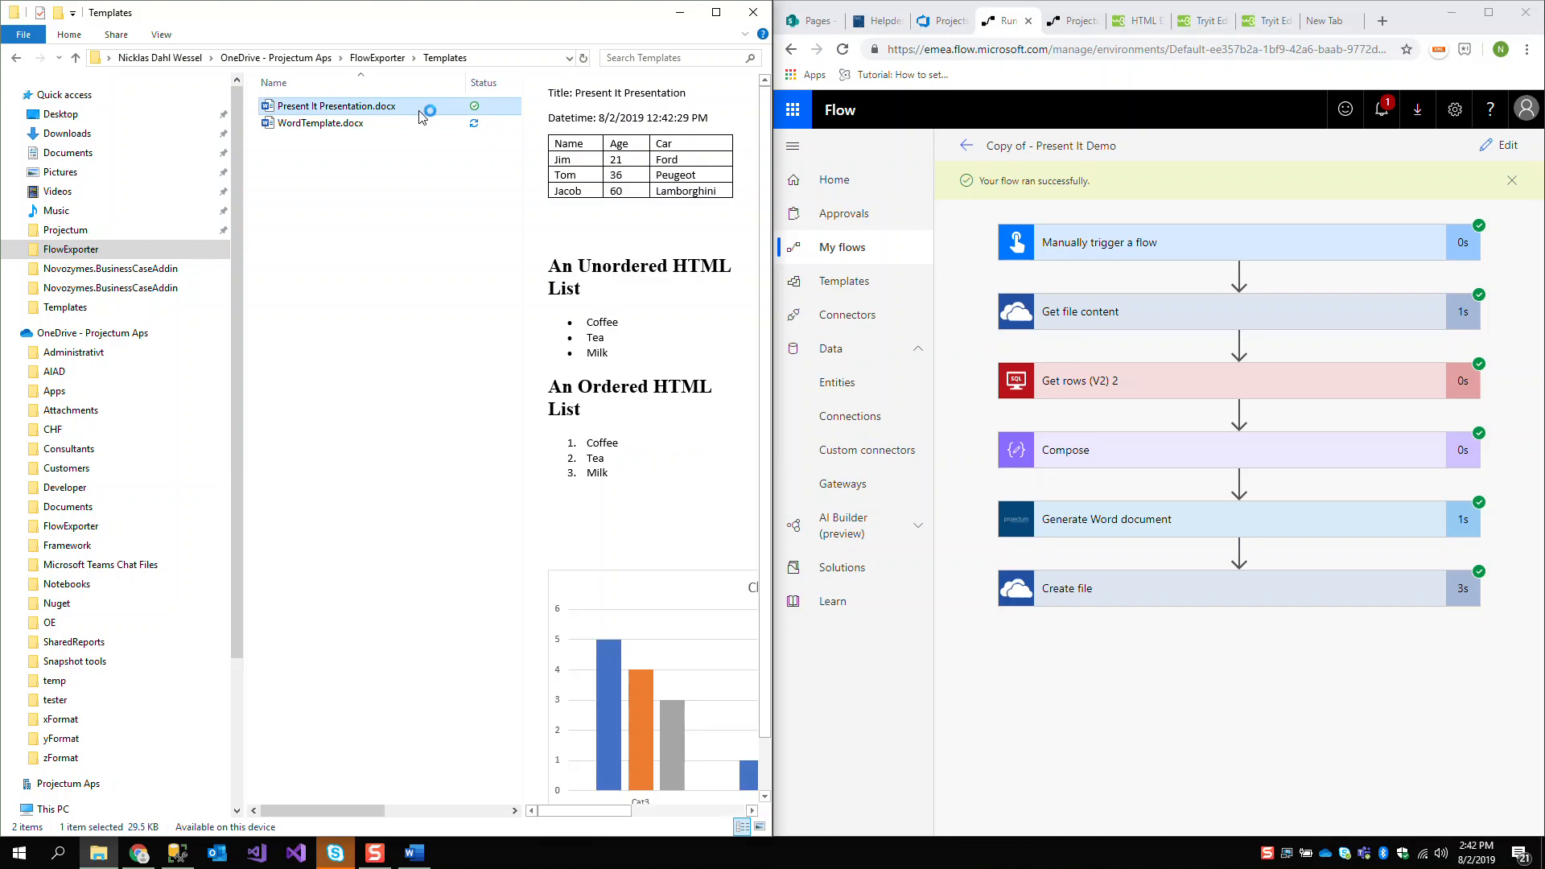
scroll(617, 412, down, 10)
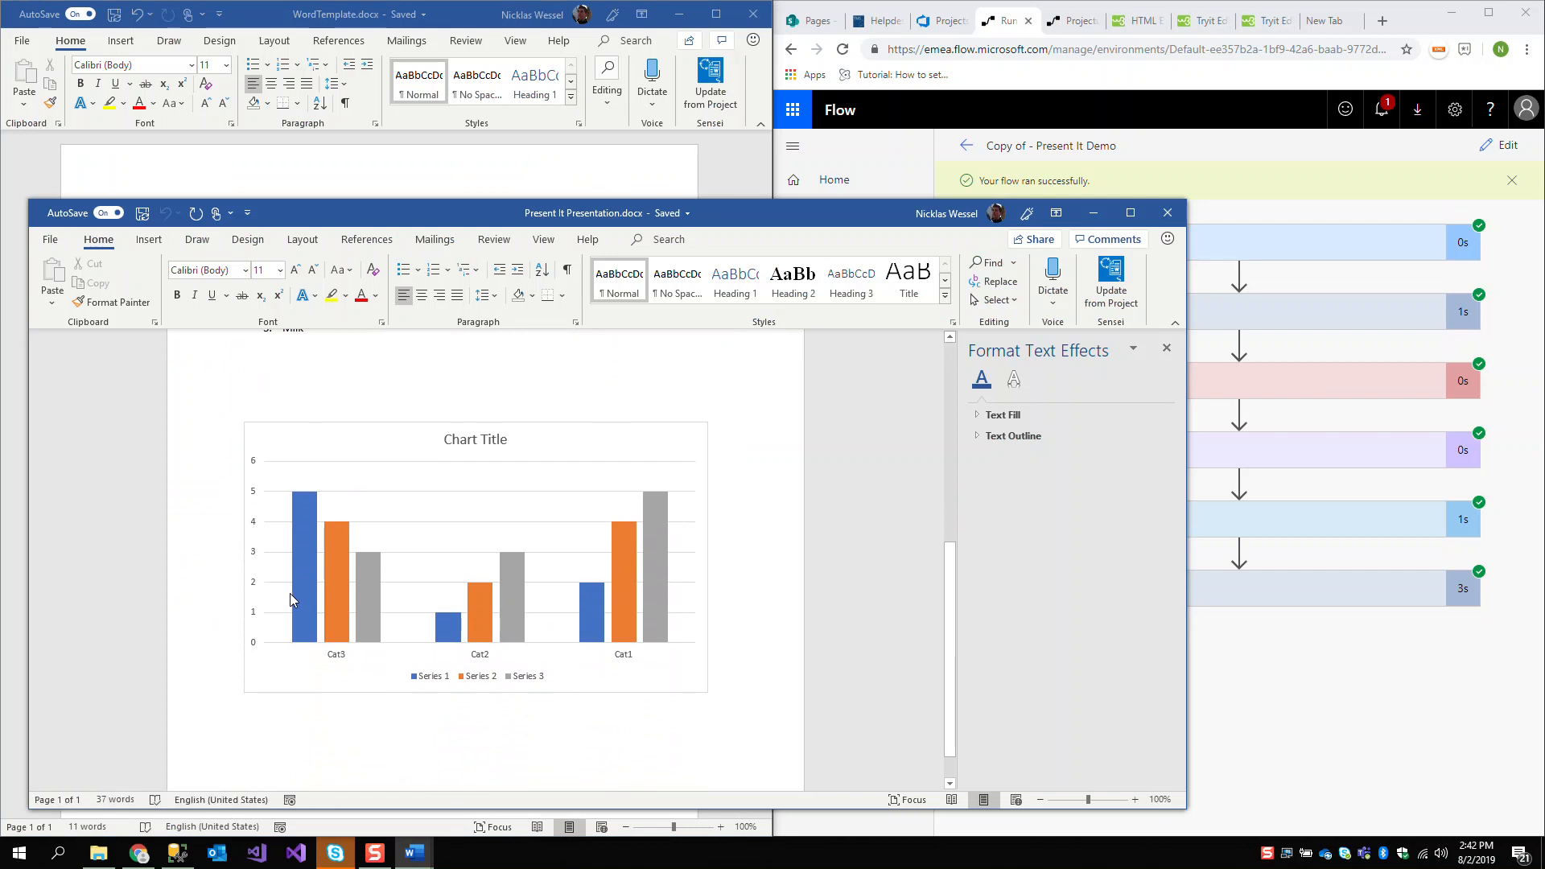
click(625, 451)
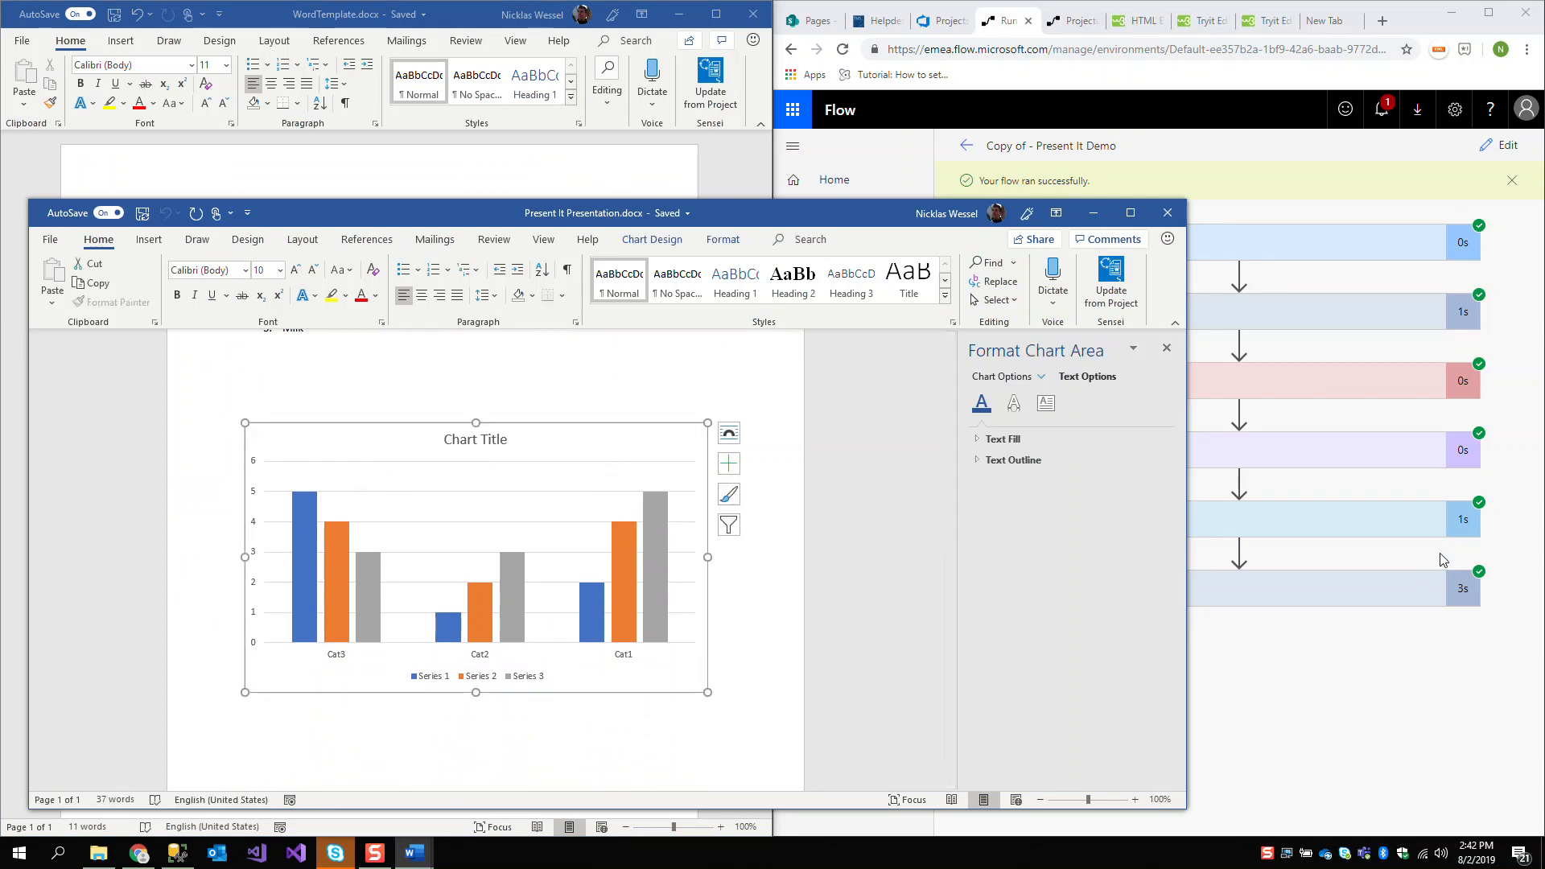
click(1288, 399)
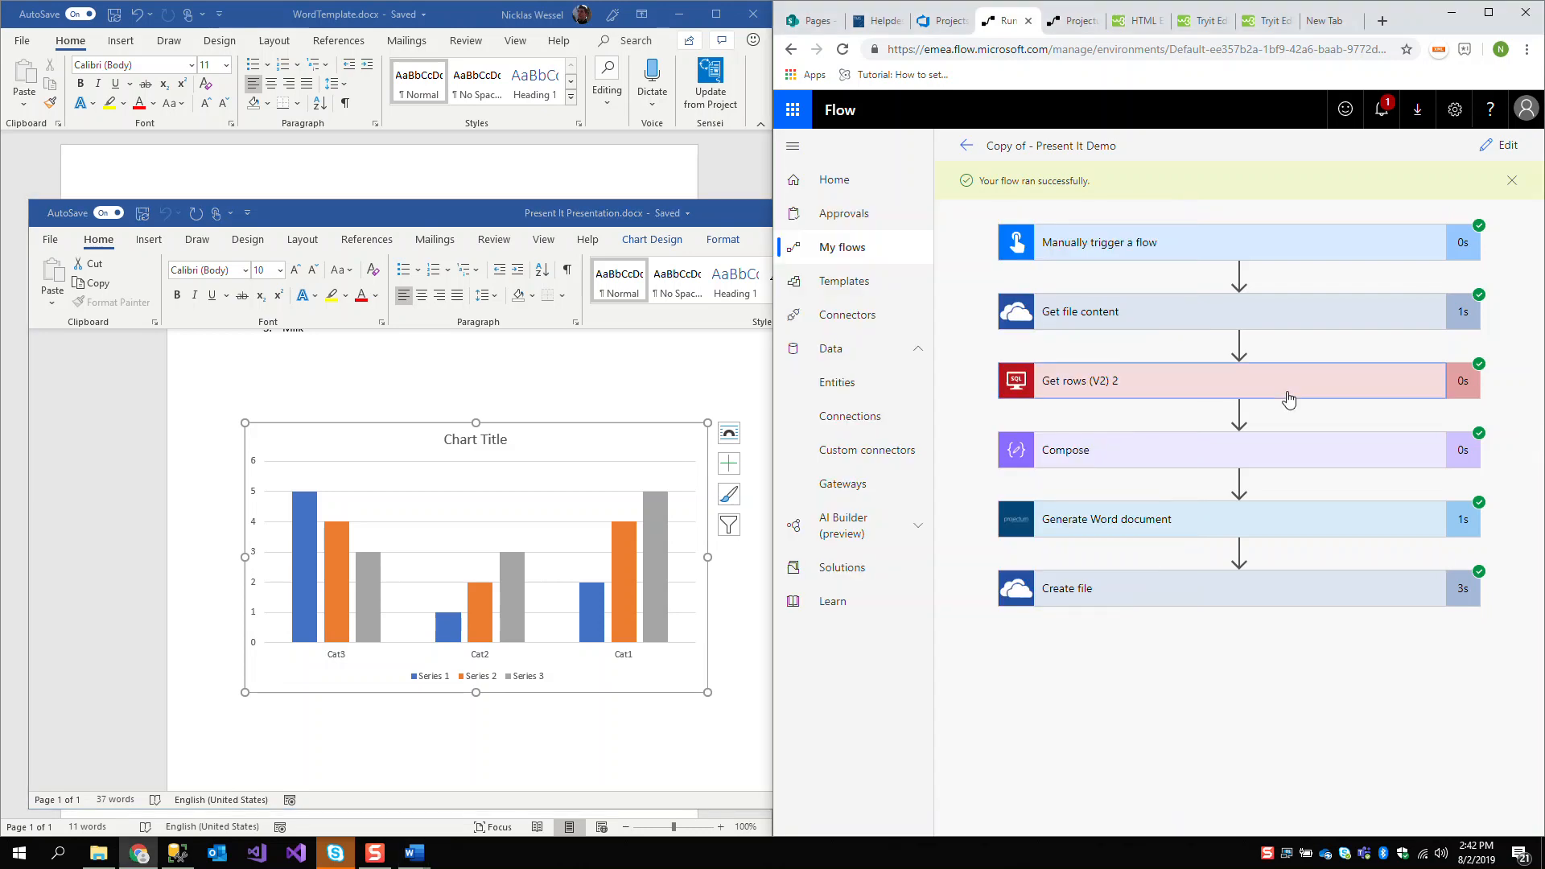
click(1288, 395)
click(1283, 390)
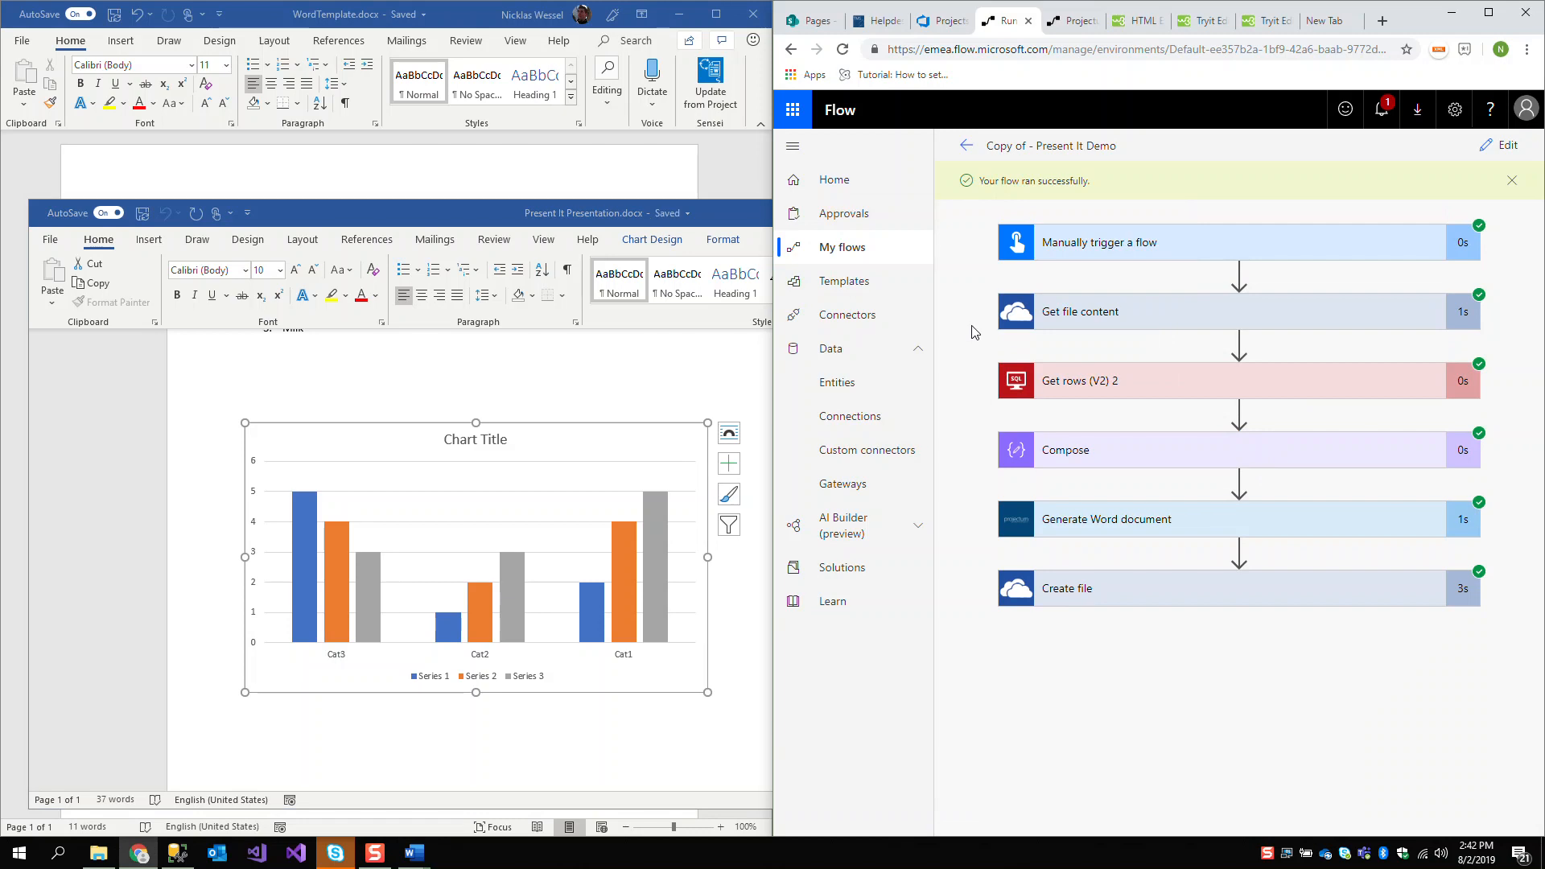
click(728, 222)
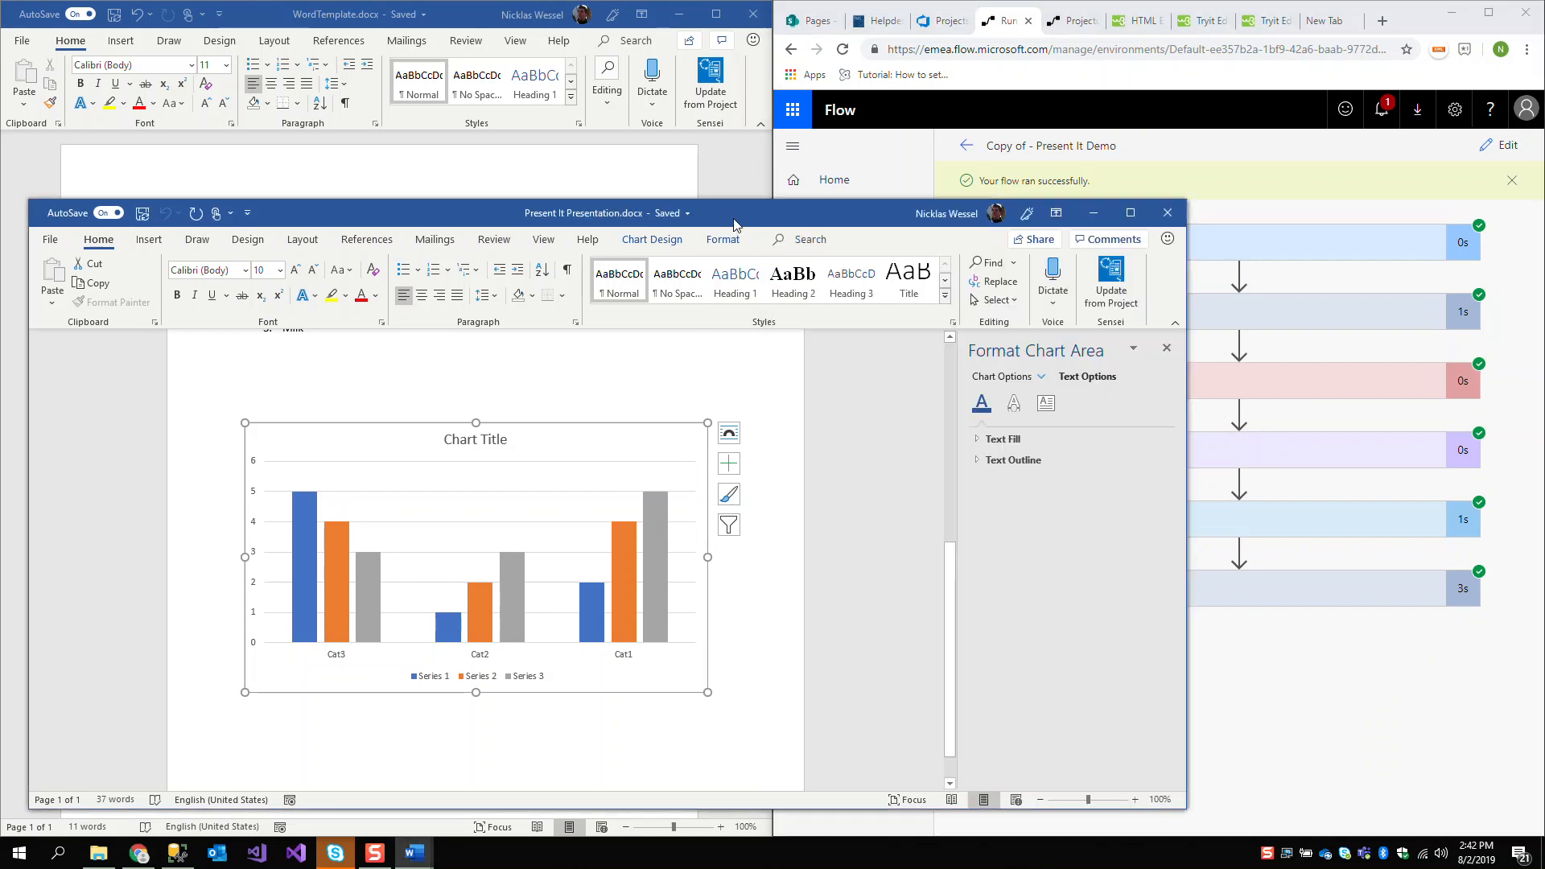
scroll(500, 448, up, 10)
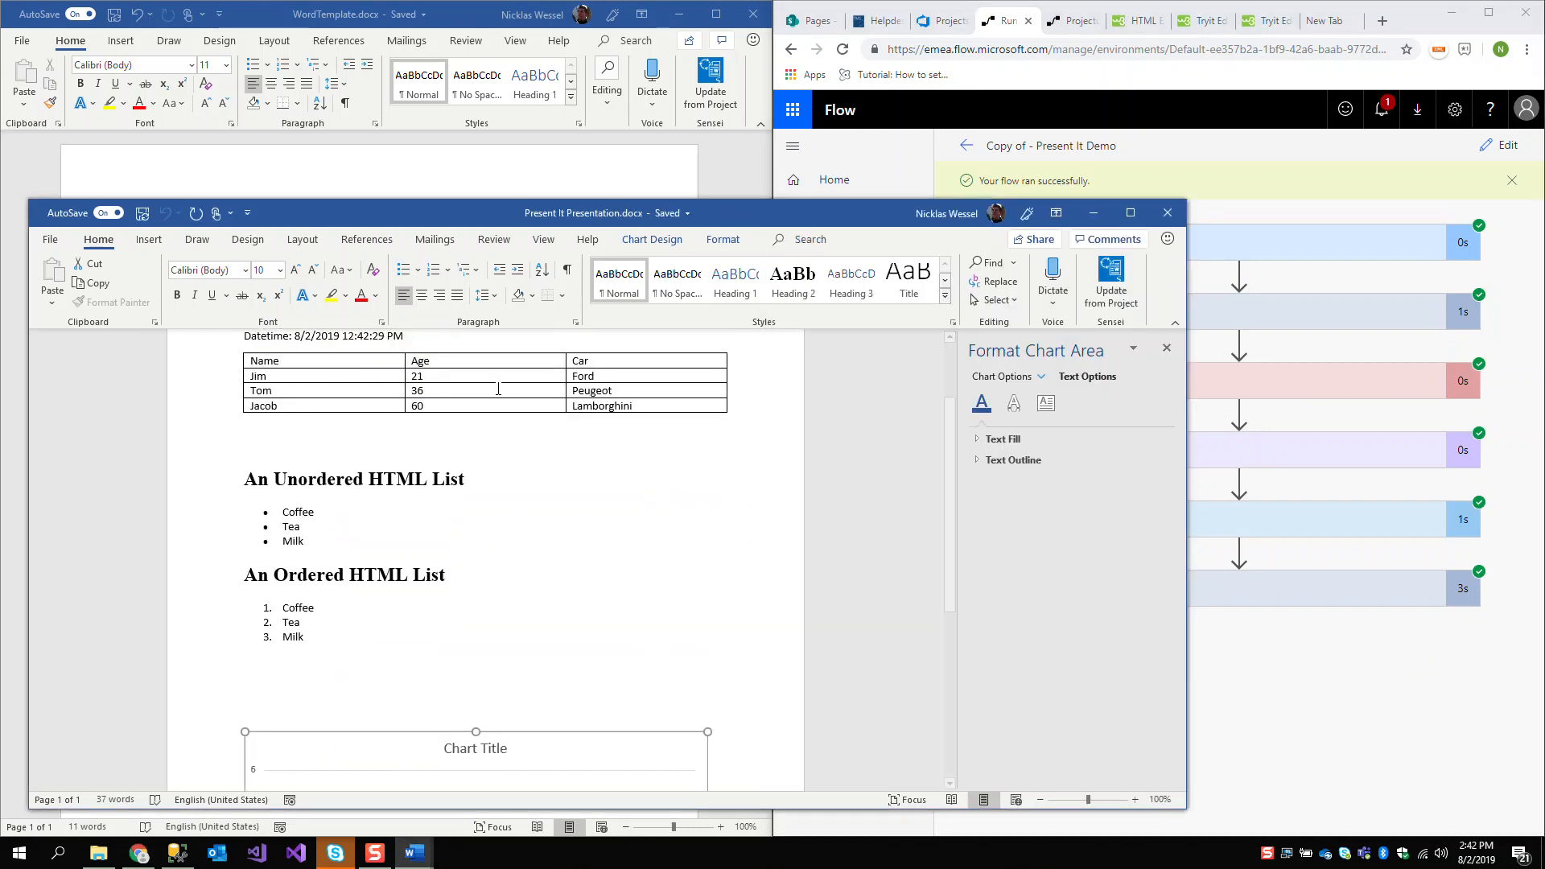
Add the placeholder {Data[Icon]:image} on the empty line above {Data[Cool]:html} in WordTemplate.docx
click(414, 557)
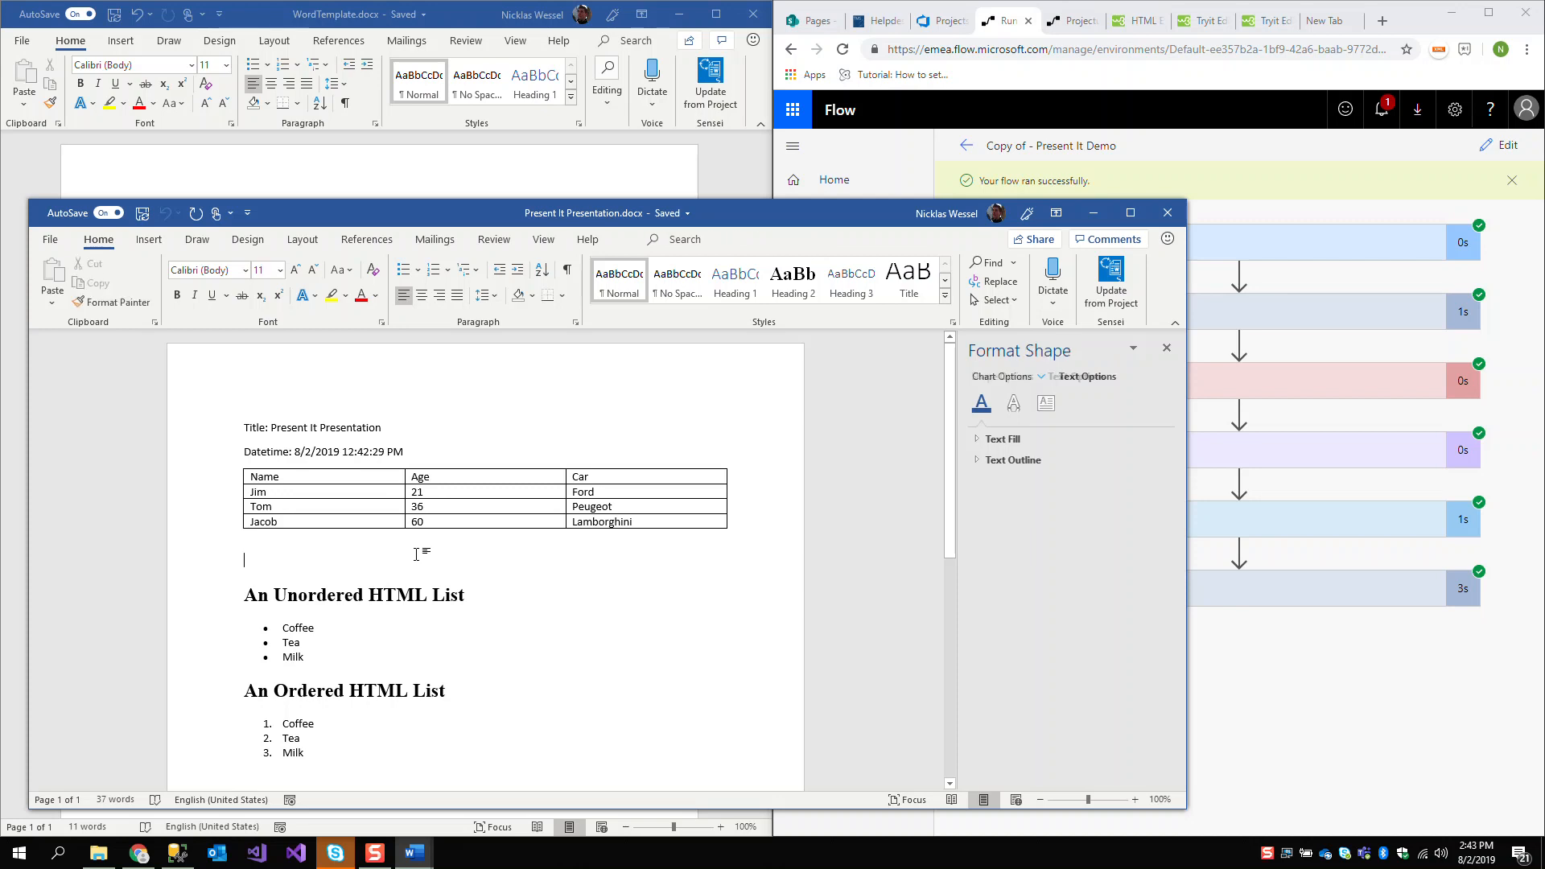
text({)
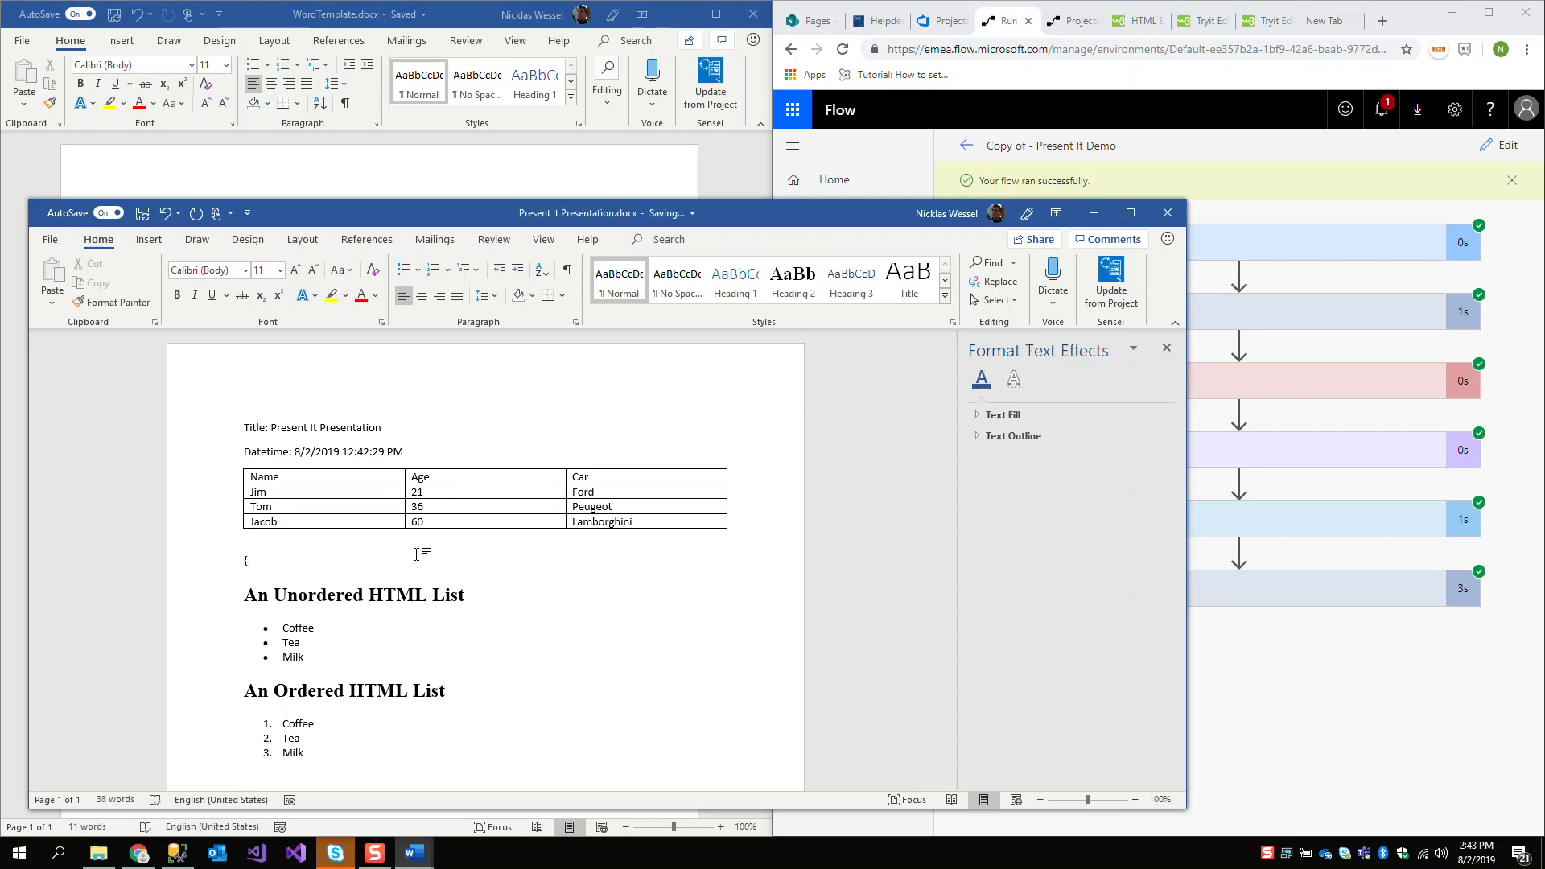
click(364, 193)
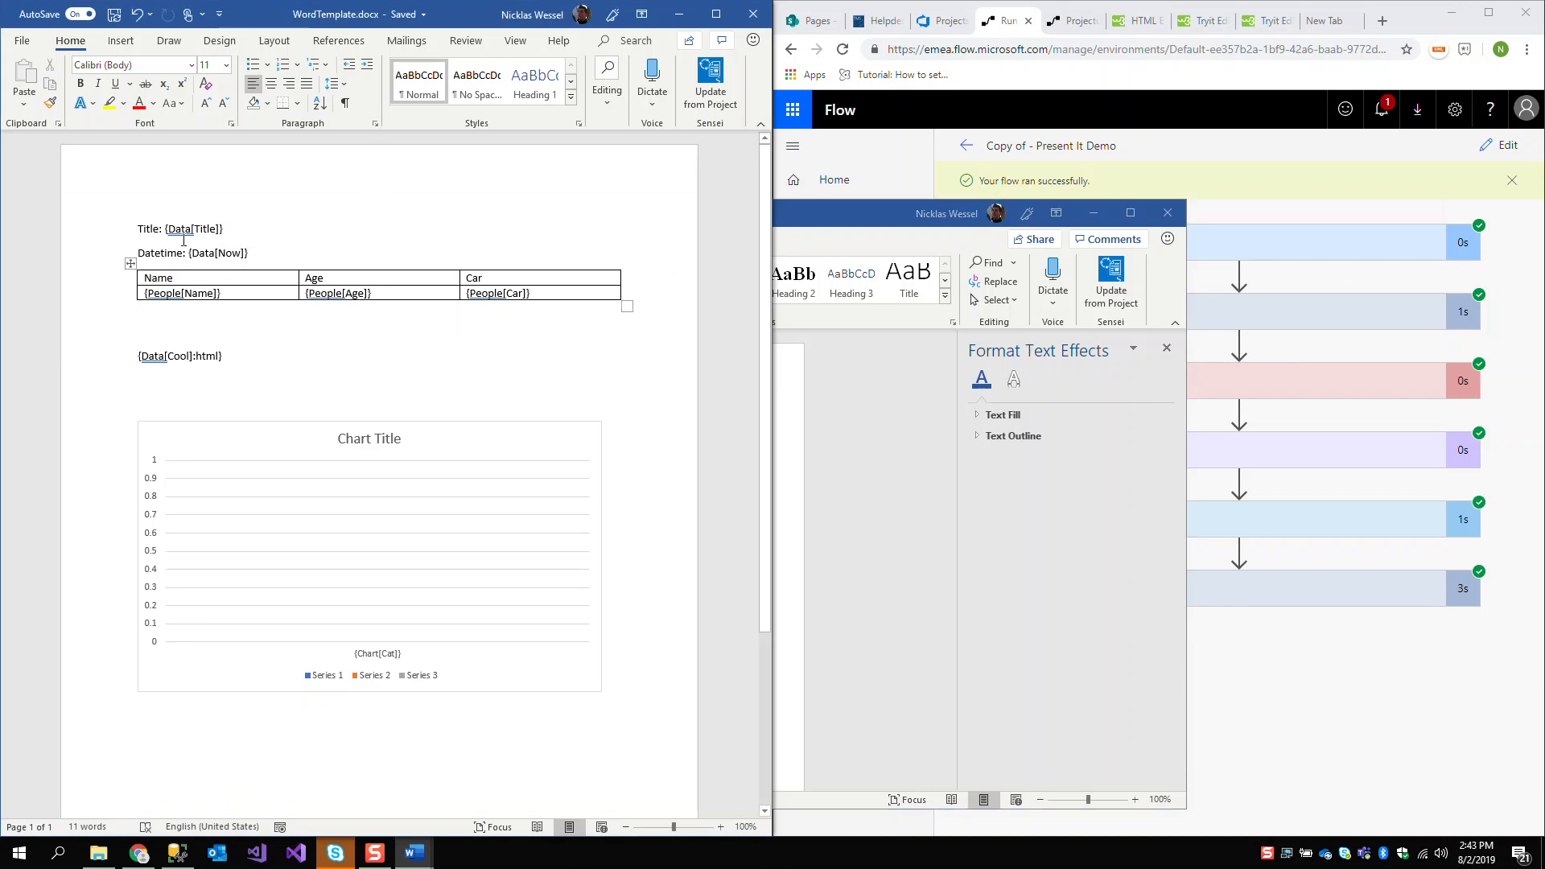
click(173, 330)
text({Data)
text([)
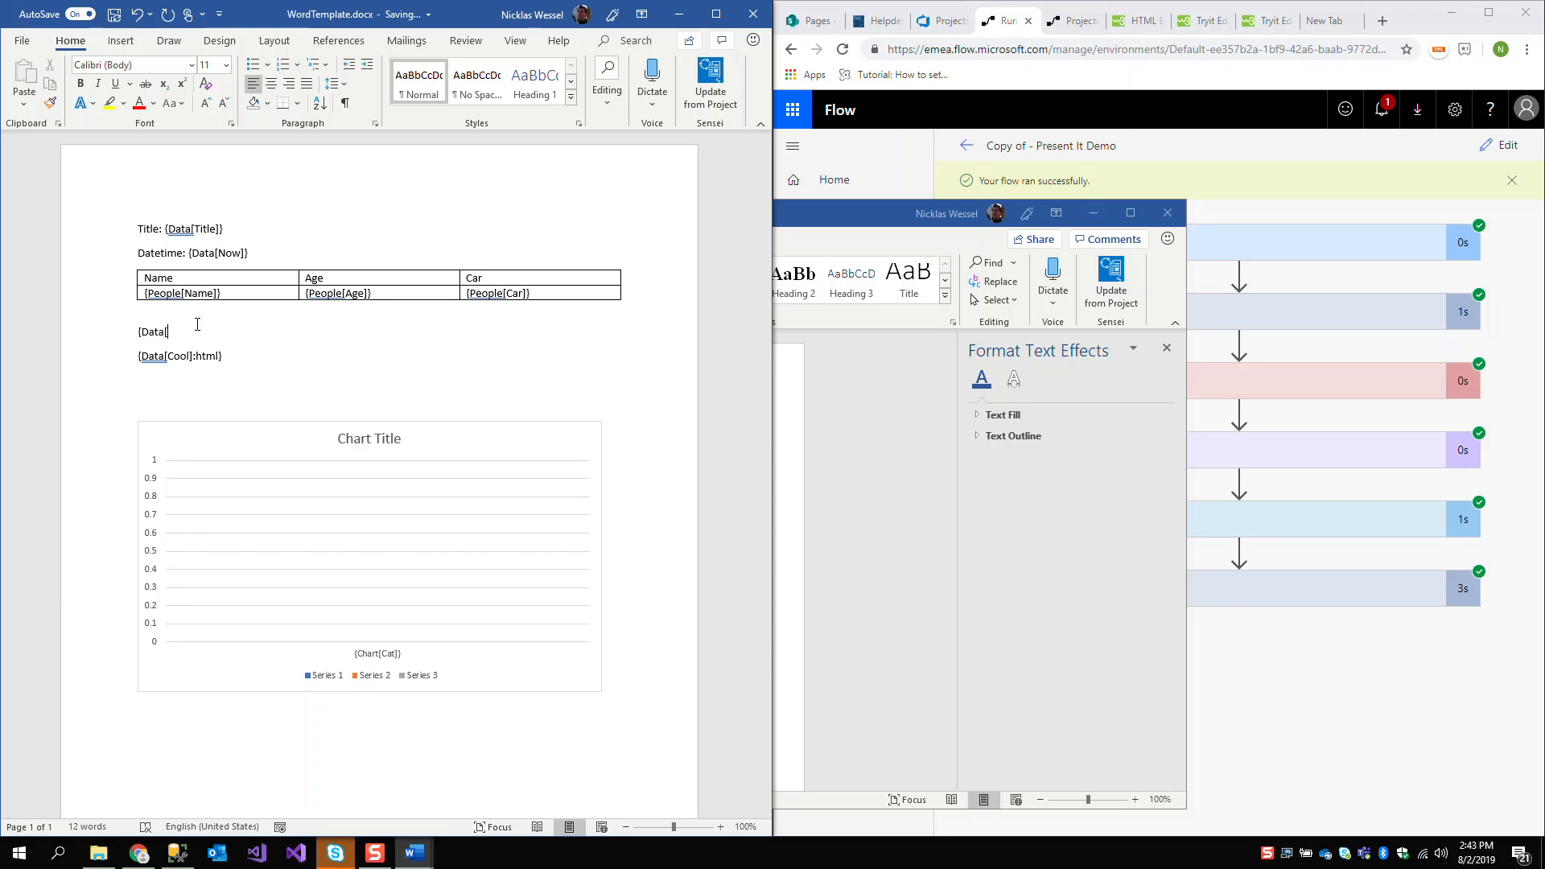
text(Icon]:image})
click(1494, 344)
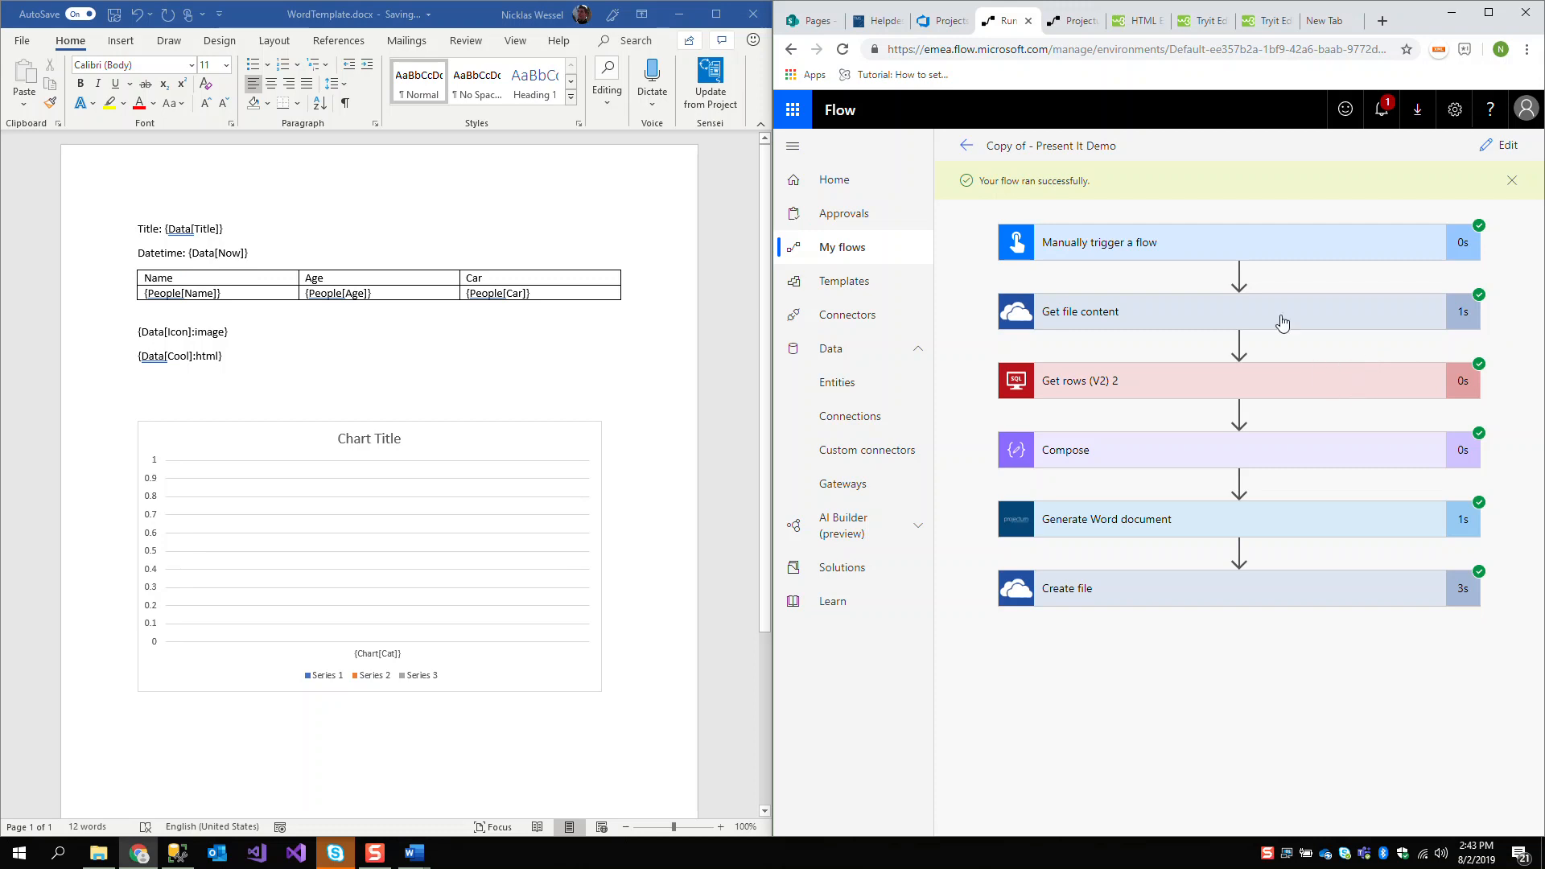
click(1326, 21)
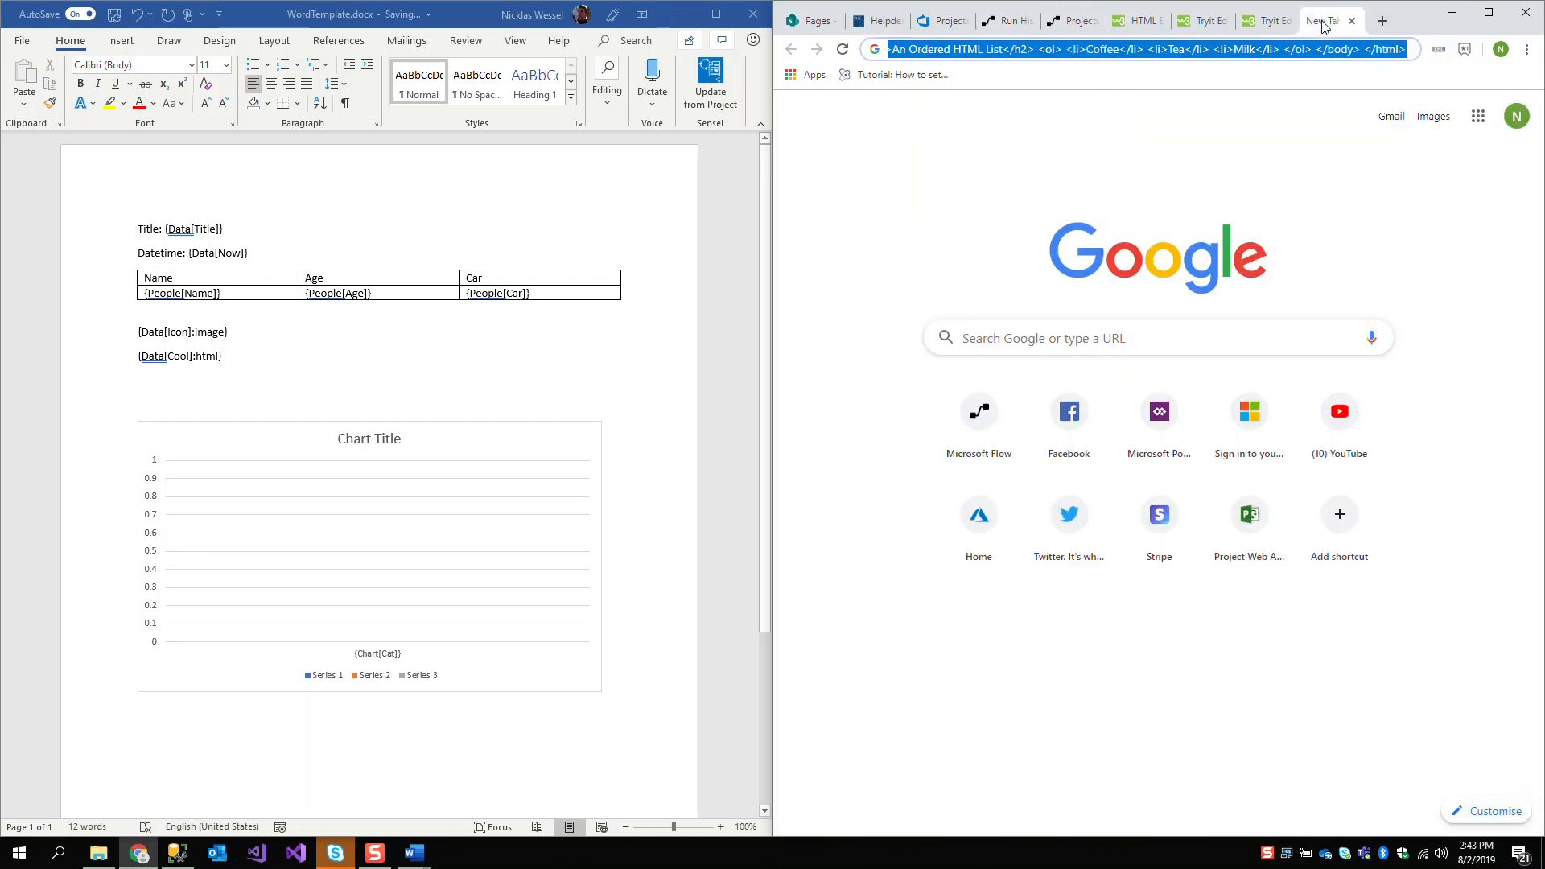
click(1070, 21)
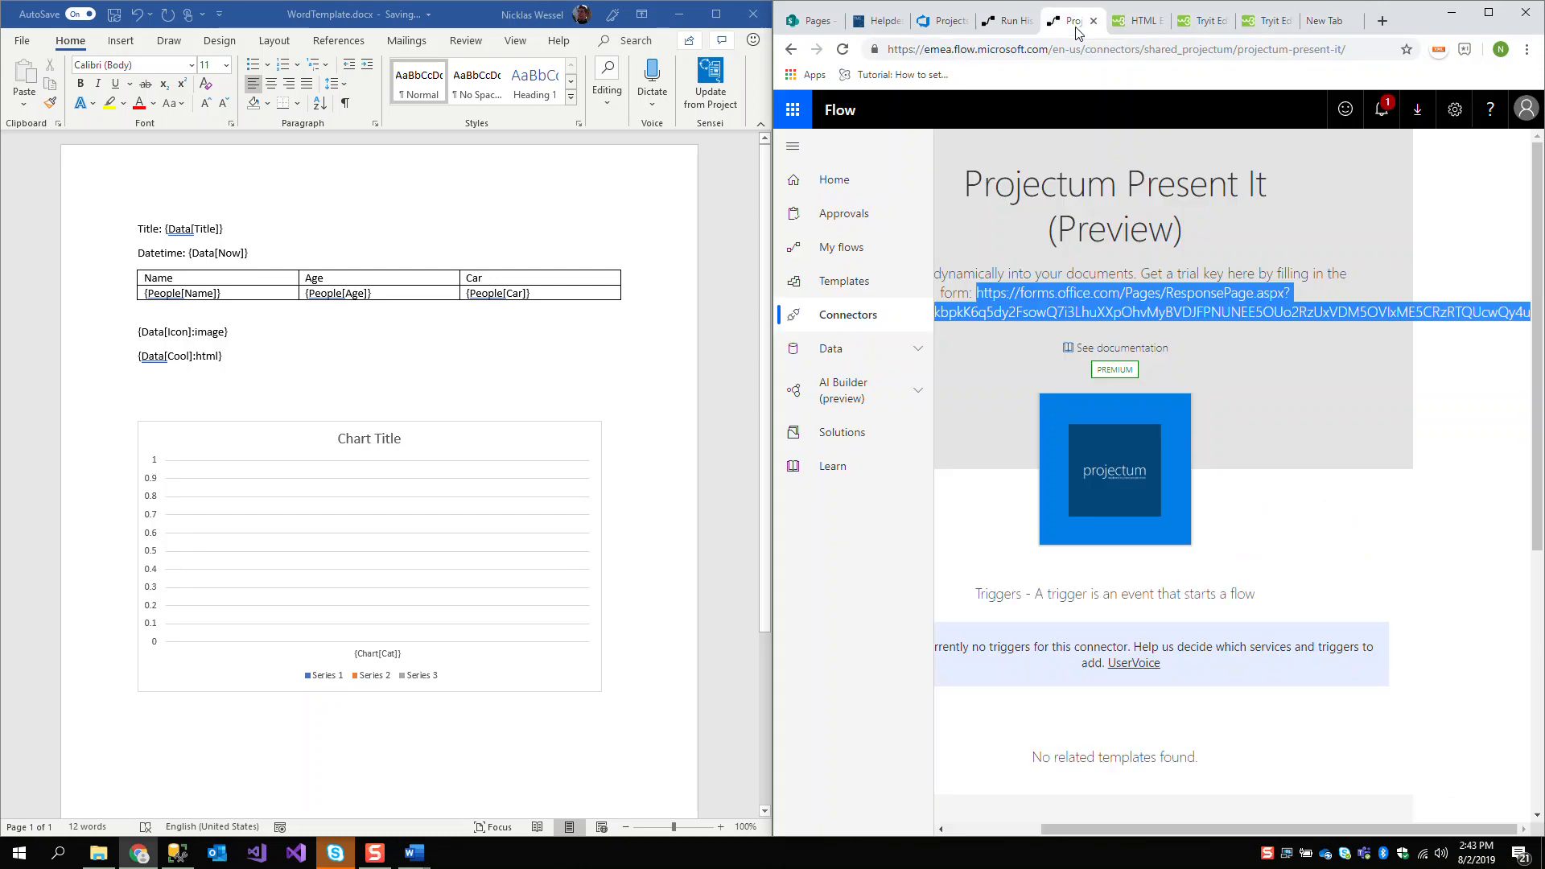
click(1014, 29)
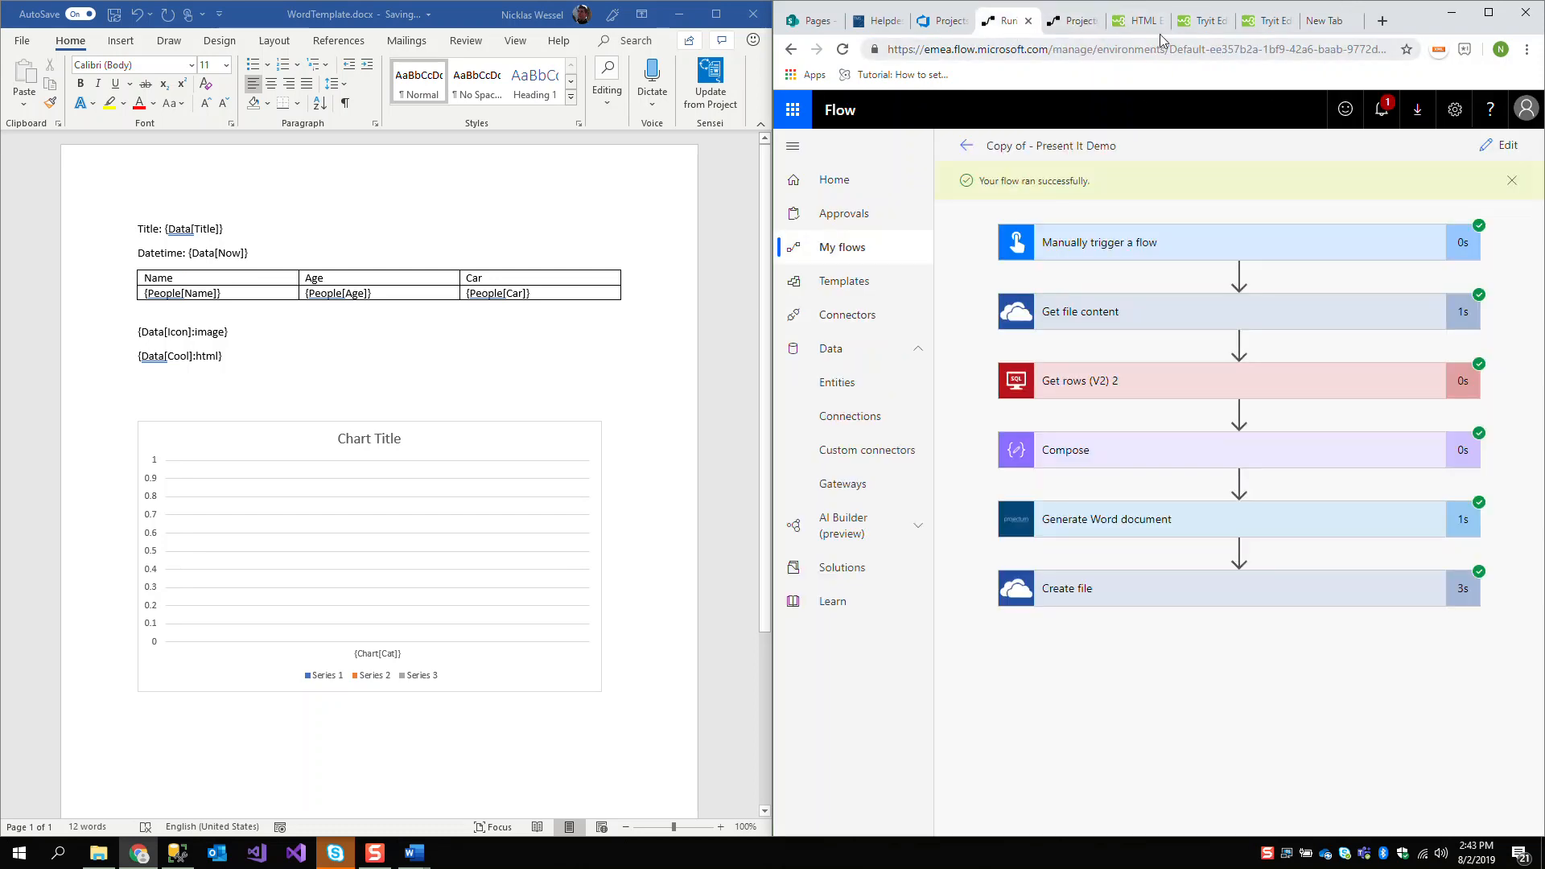
Open the flow for editing and expand the Get file content action to check its template file path
click(1498, 145)
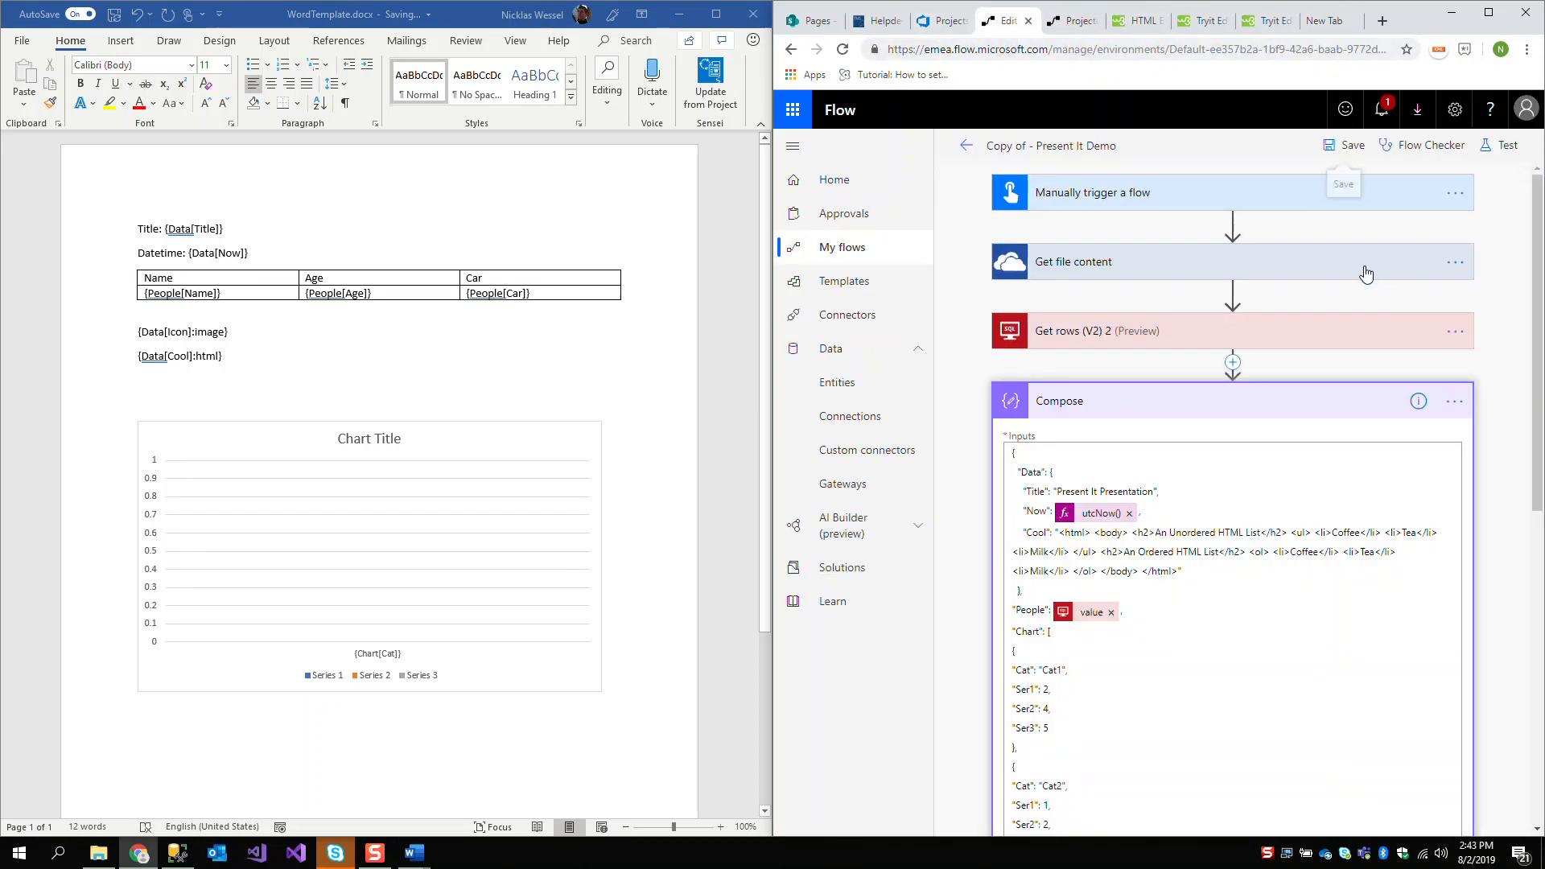
click(1116, 271)
mouse_move(1213, 316)
mouse_down()
mouse_move(1141, 314)
mouse_move(1208, 315)
mouse_move(1186, 318)
mouse_up()
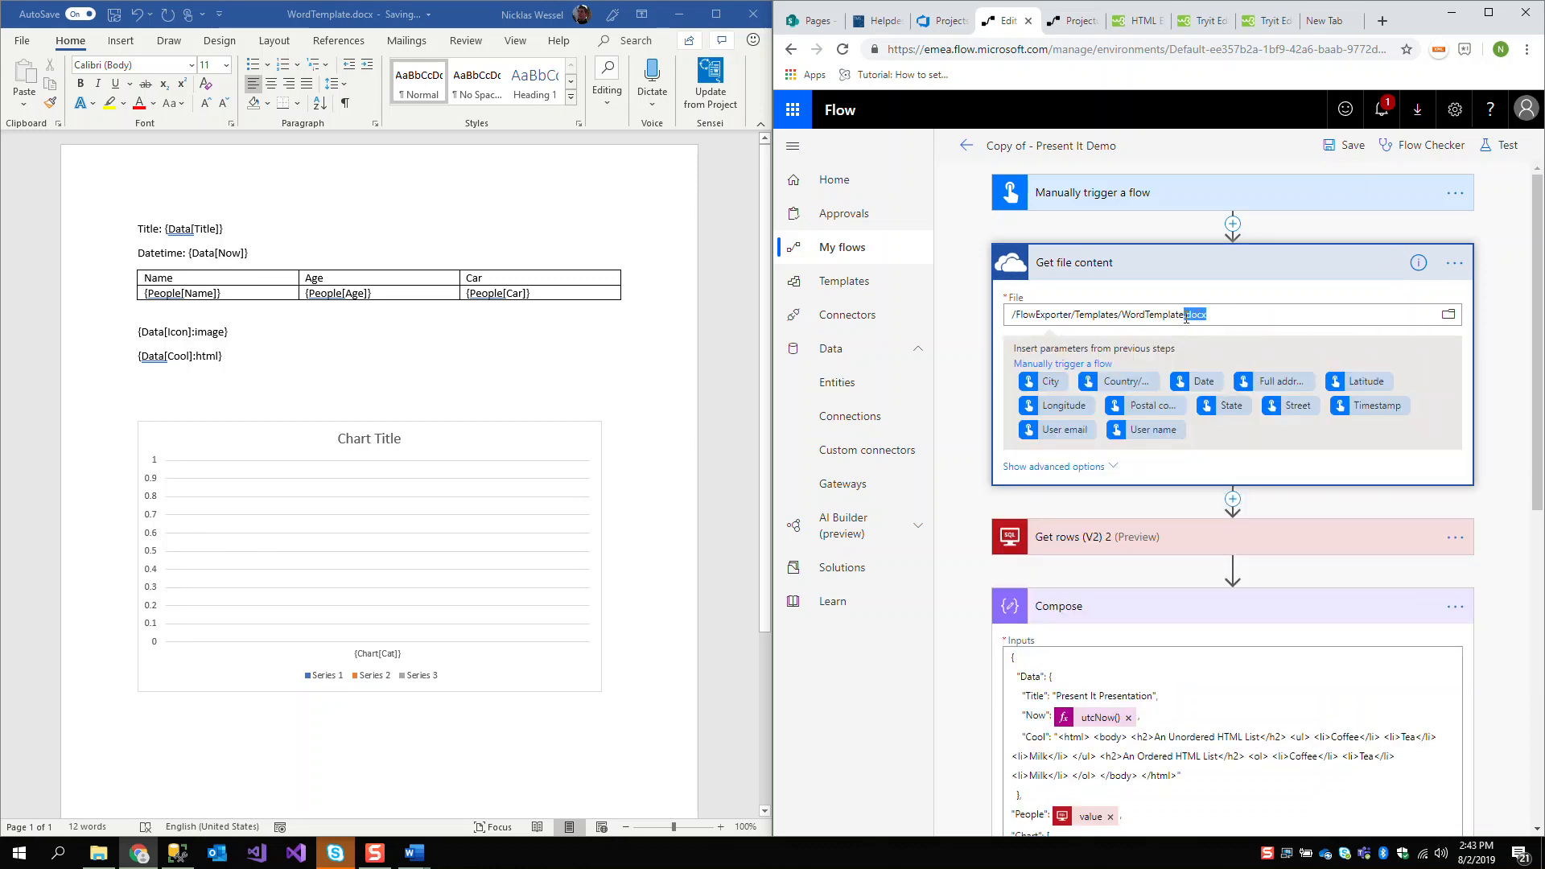
click(1493, 325)
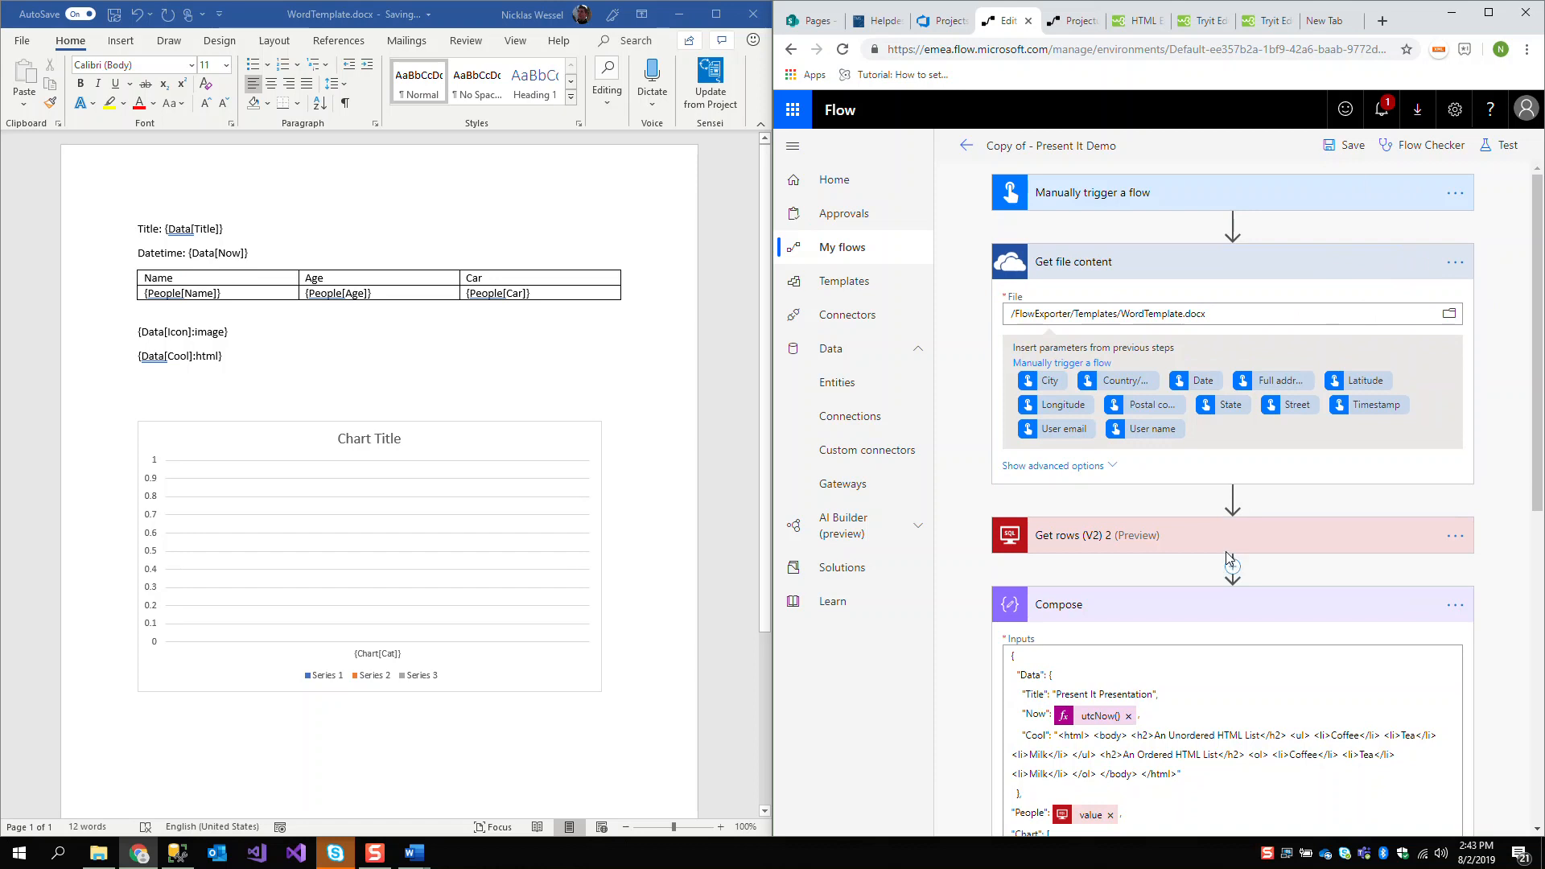
Maximize the flow editor window and look up the expression functions matching "base" for the Compose inputs
click(1487, 12)
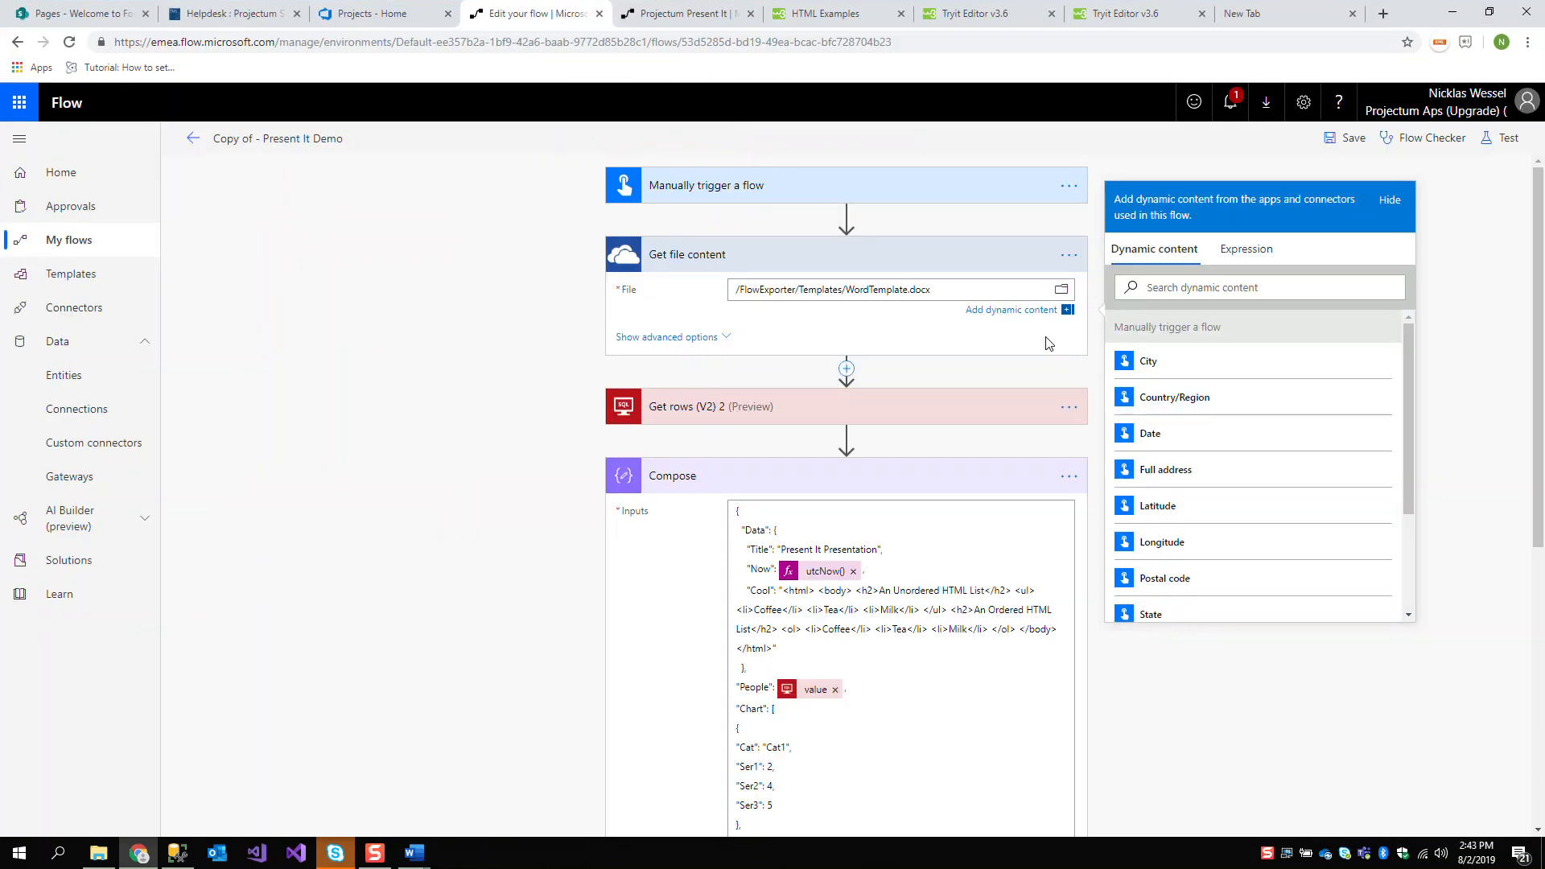
click(797, 514)
scroll(1151, 479, down, 4)
scroll(1270, 662, down, 3)
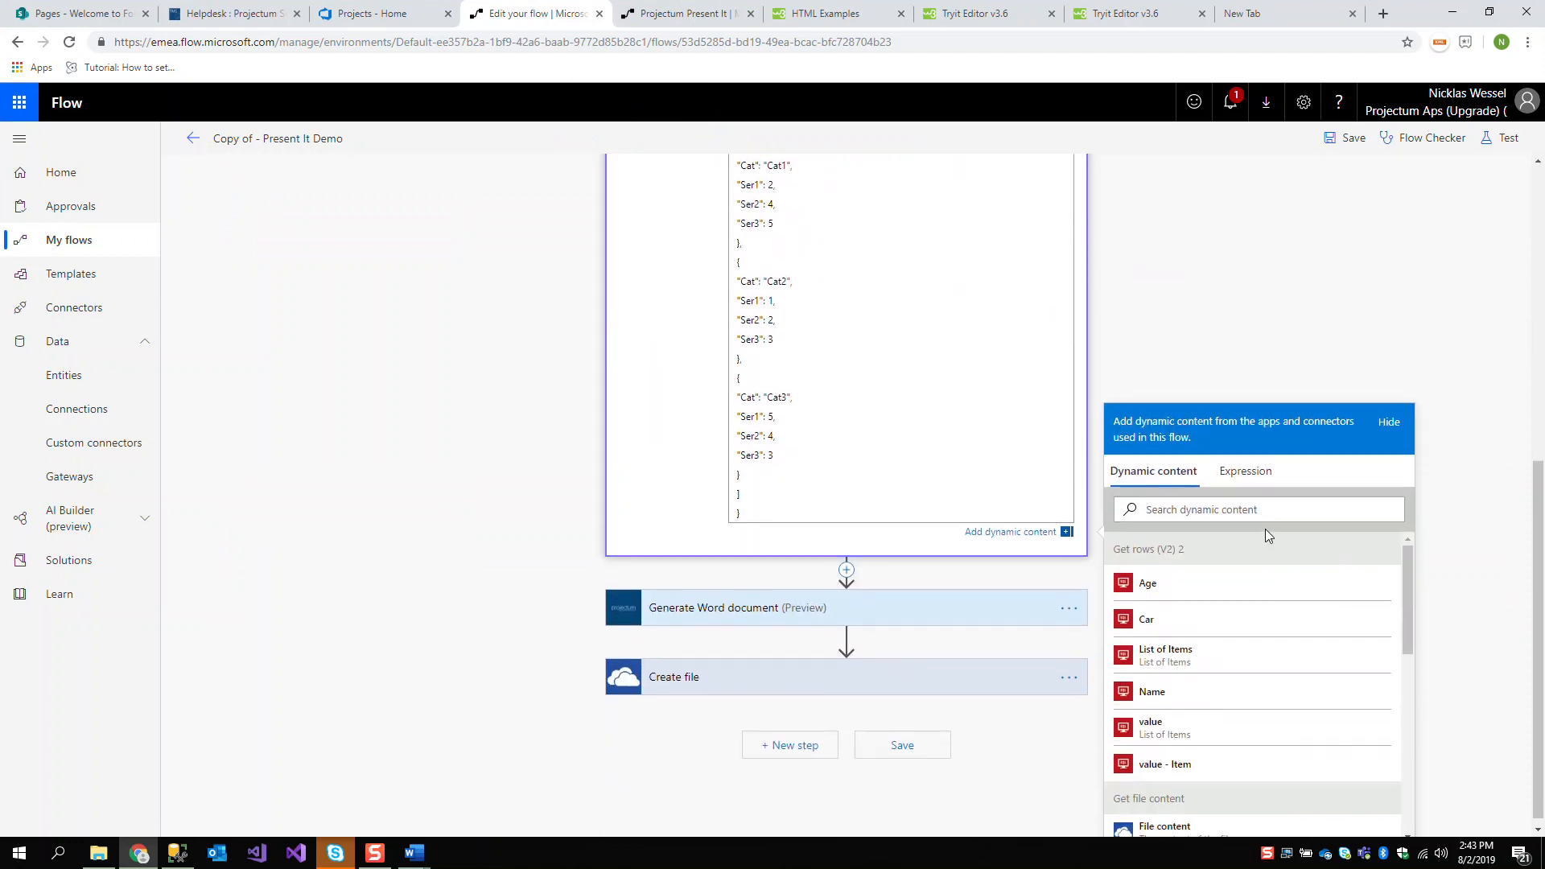
click(1246, 473)
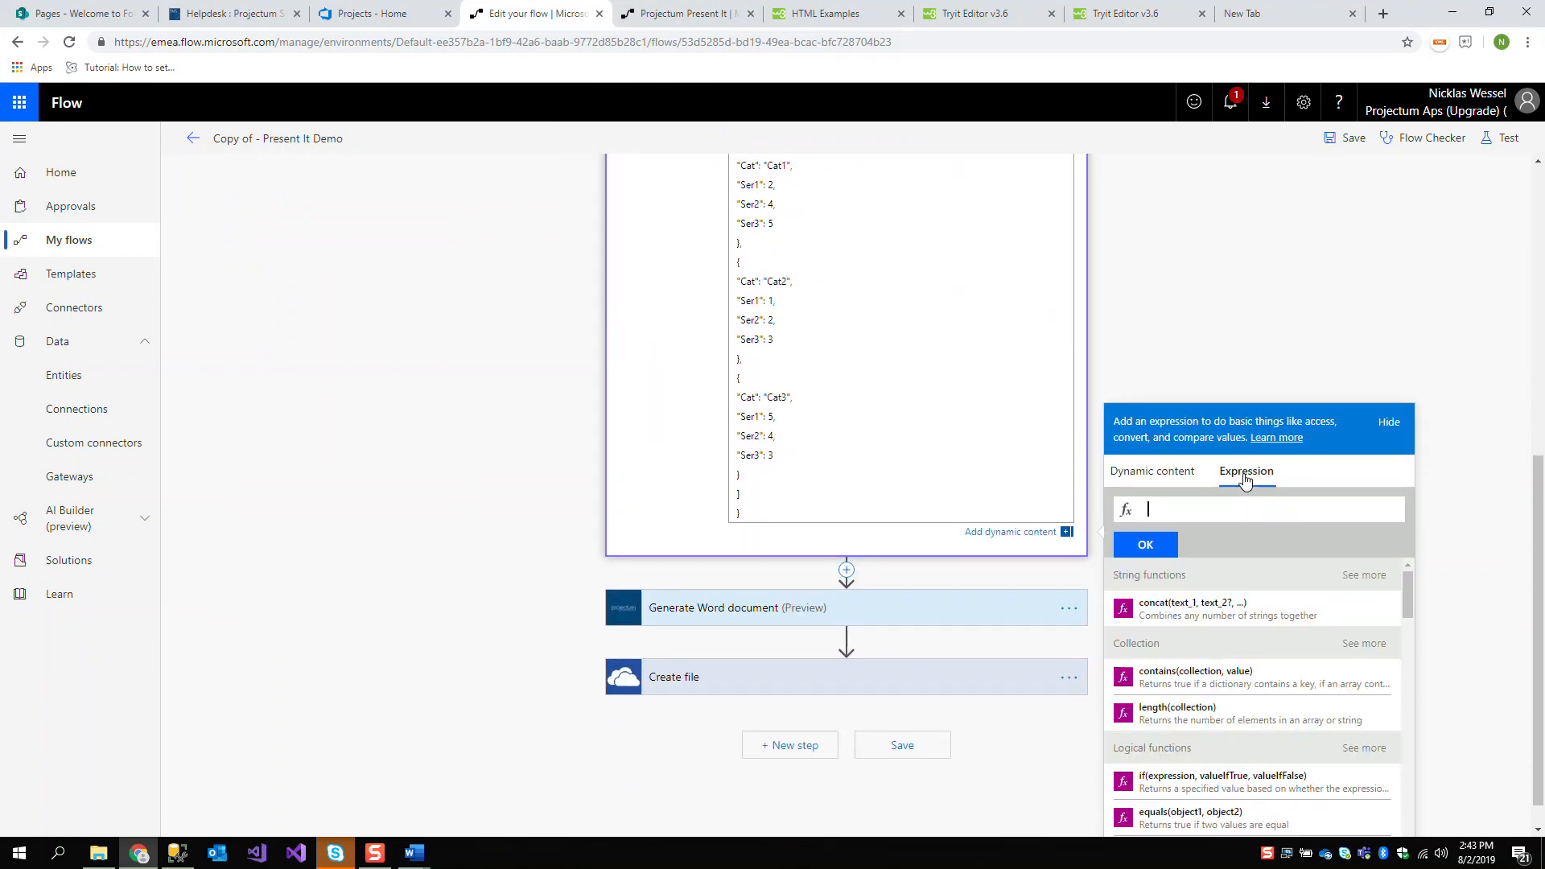
text(base)
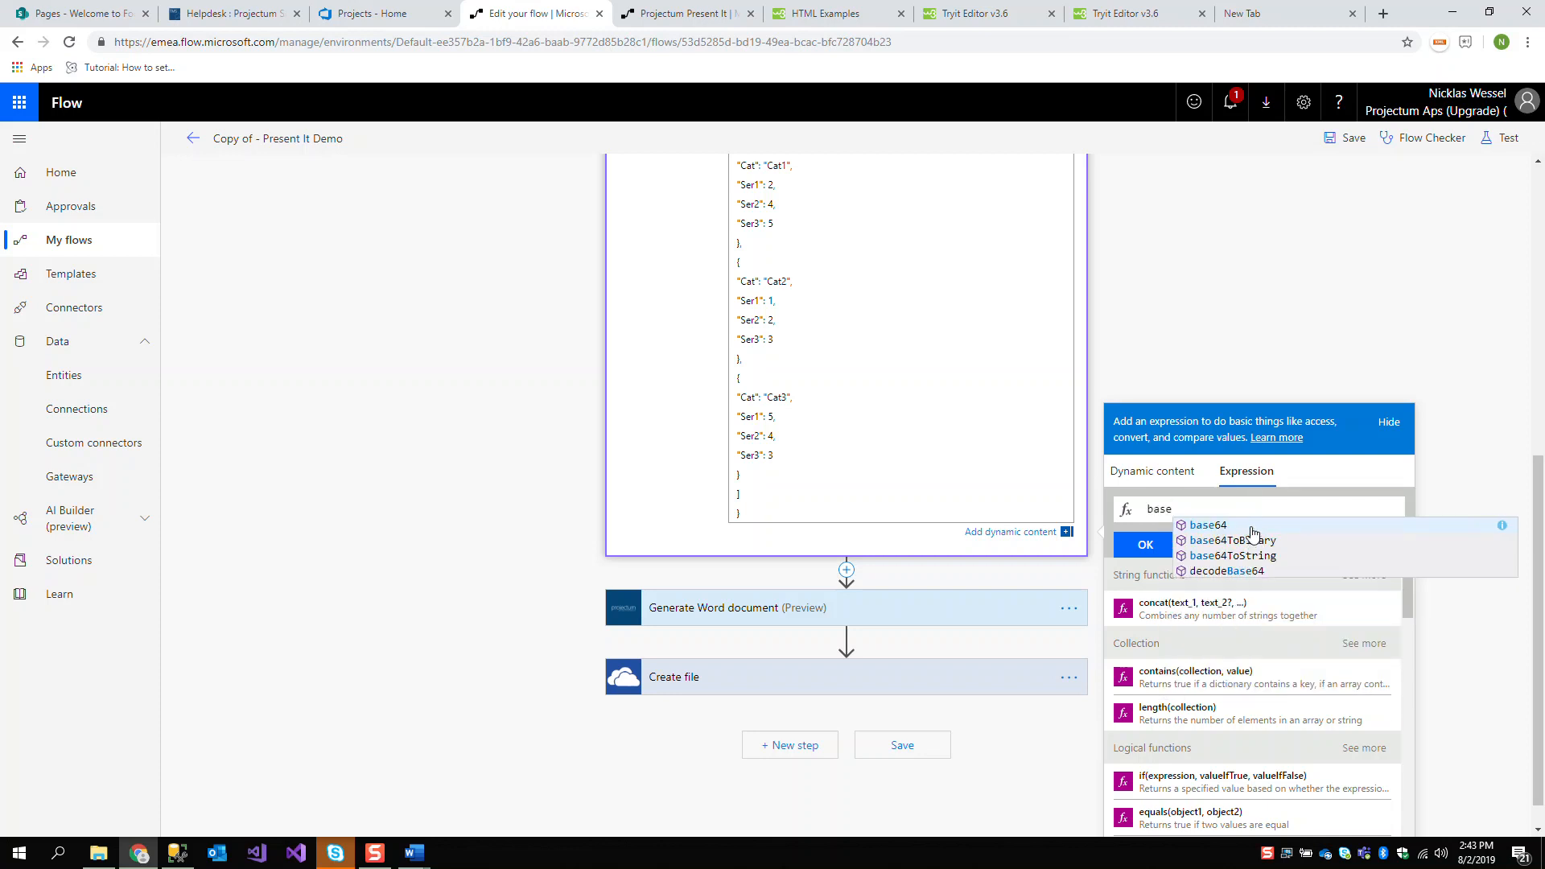
click(494, 359)
scroll(619, 317, up, 7)
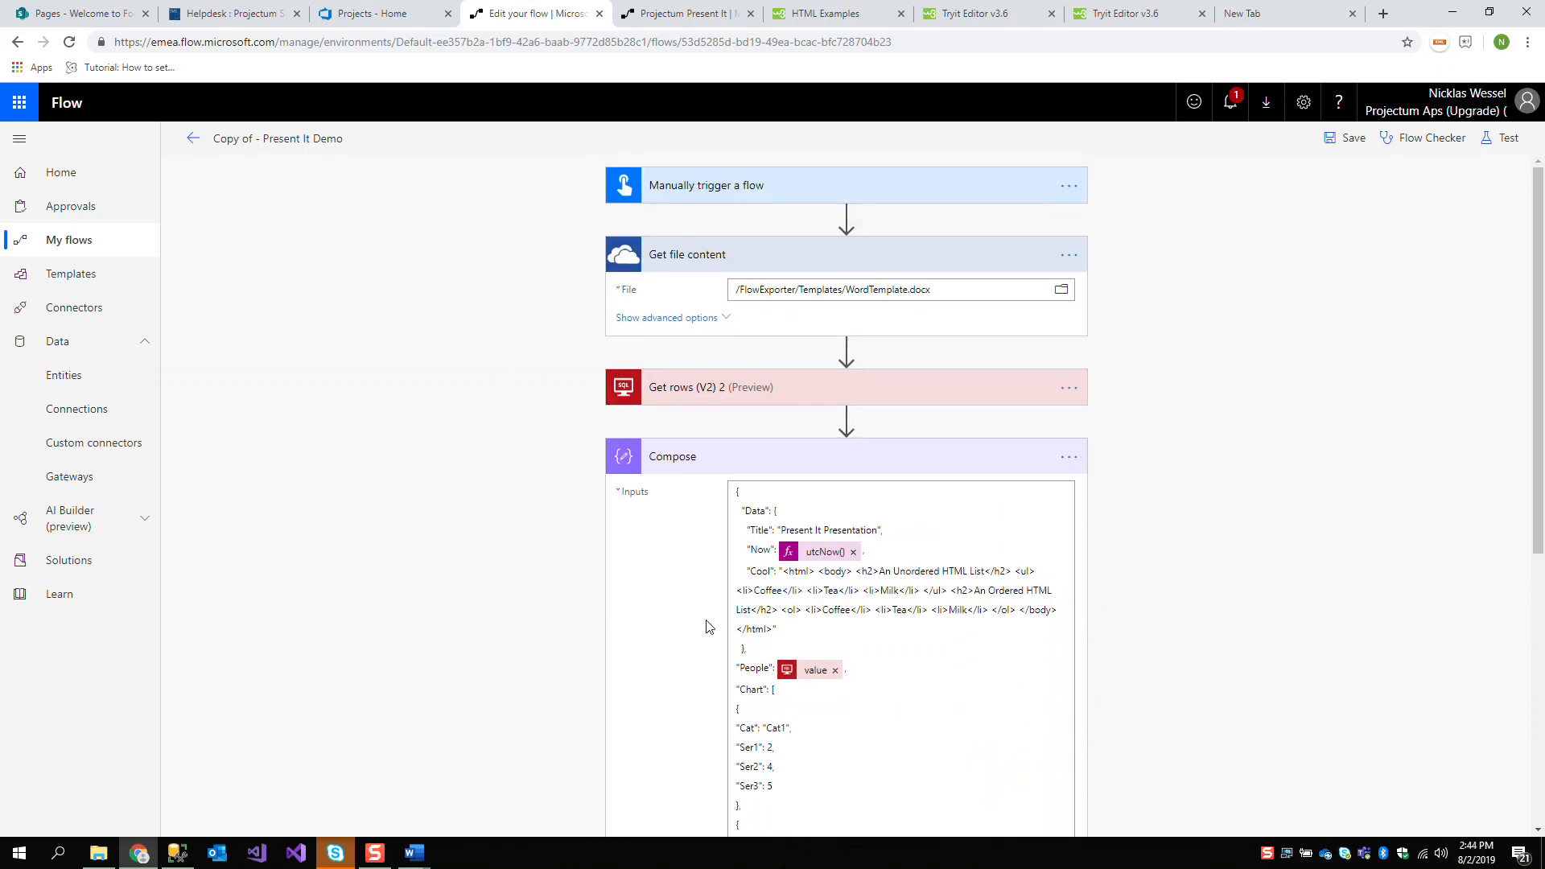
Highlight the HTML value of Cool in the Compose inputs and view its rendered lists in Present It Presentation.docx in Word
click(785, 573)
drag(786, 573, 773, 628)
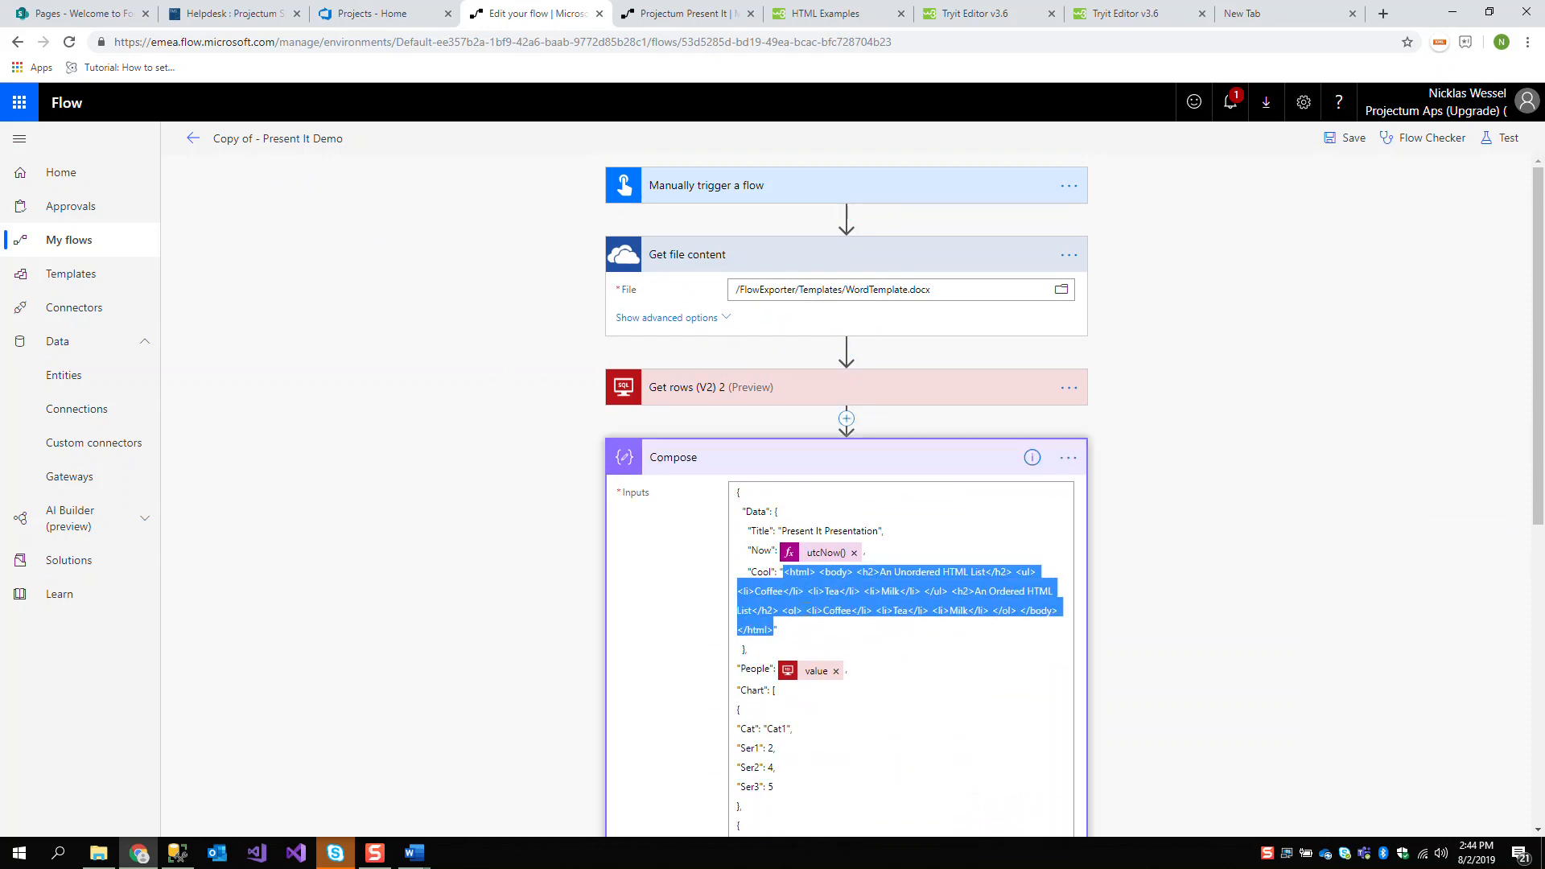
click(415, 853)
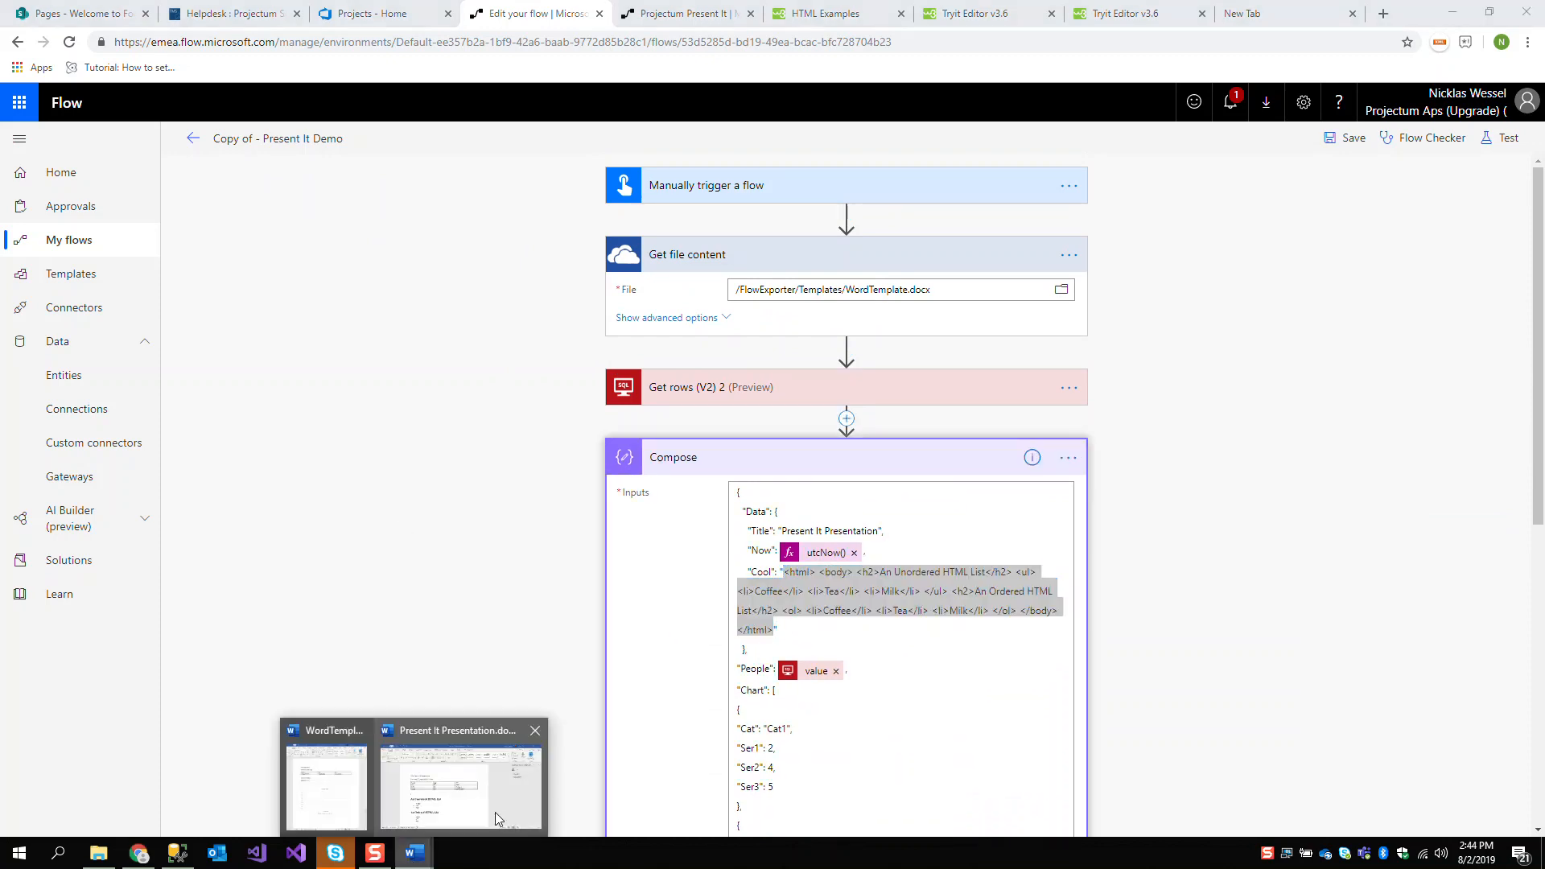
click(451, 785)
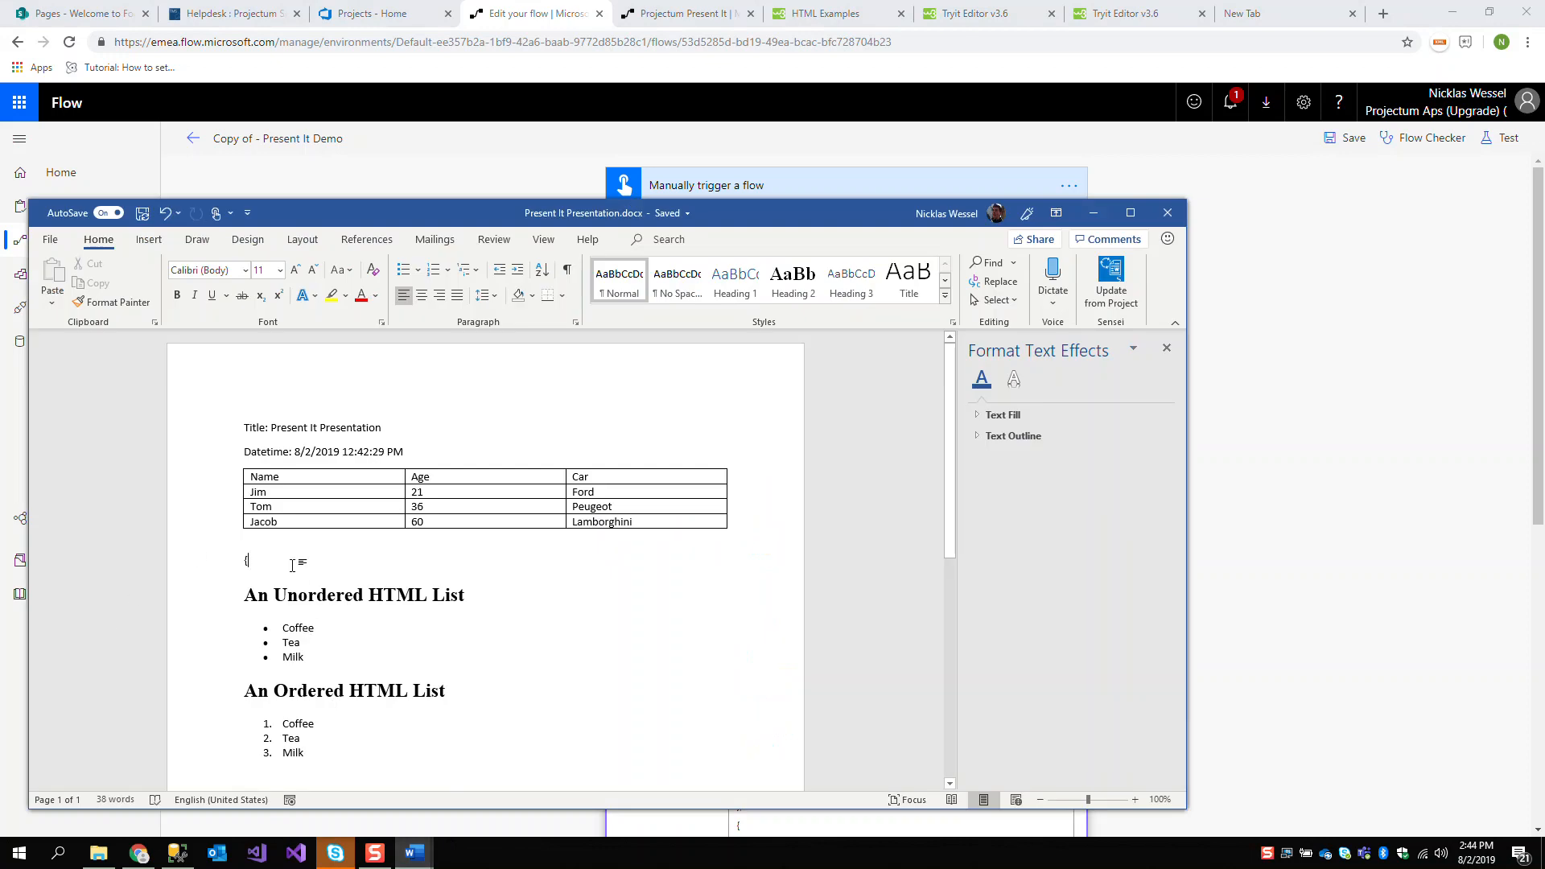
Switch to WordTemplate.docx and examine the image and html format suffixes in the {Data[Icon]:image} and {Data[Cool]:html} placeholders
key(alt+Tab)
key(alt+Tab)
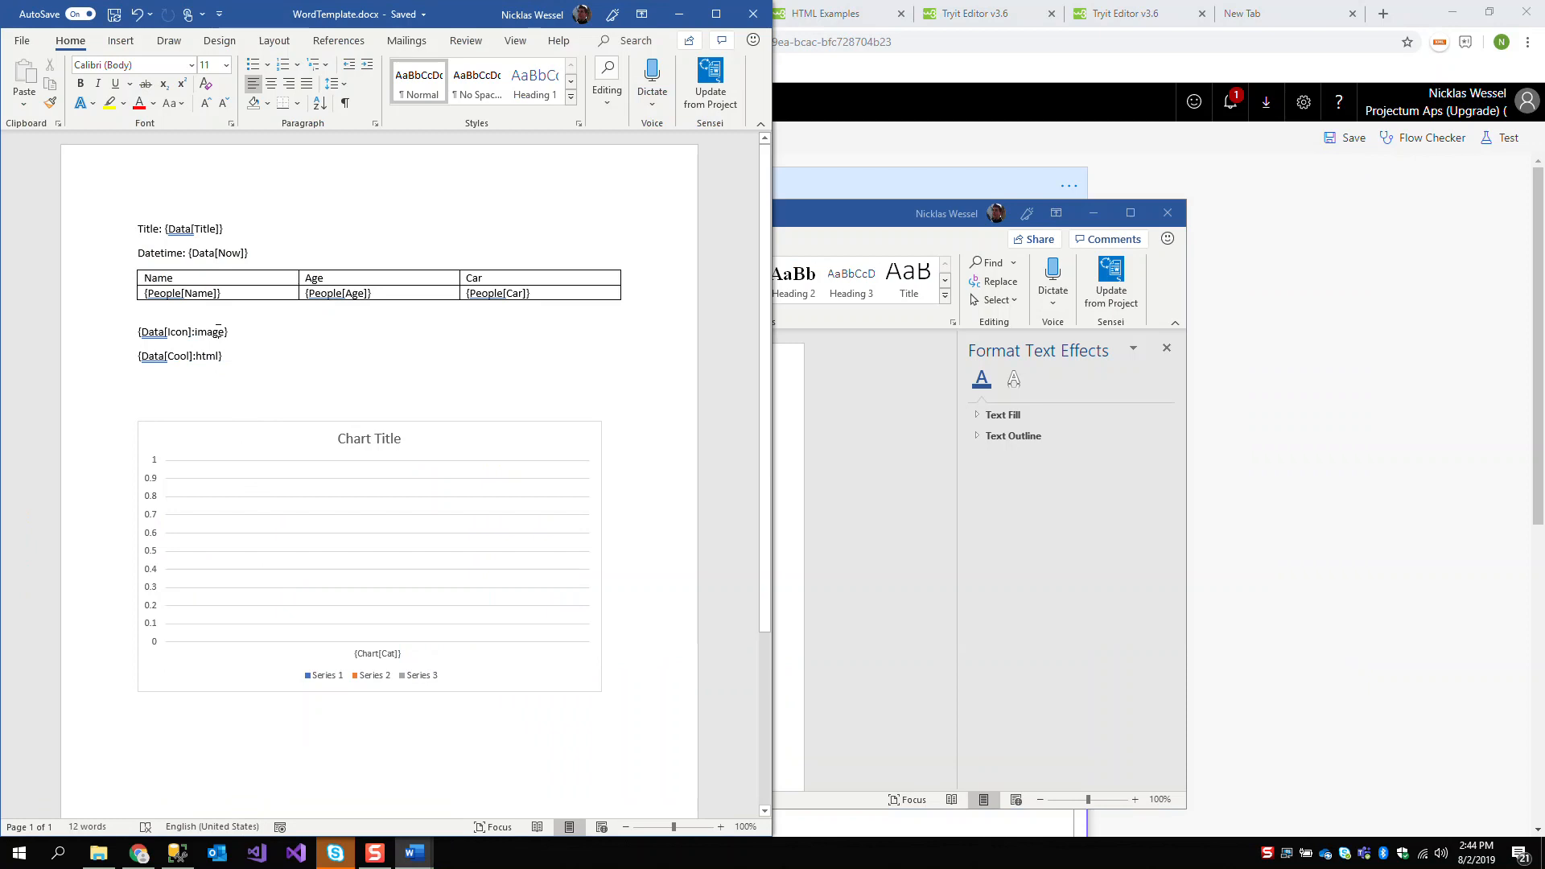
double_click(218, 332)
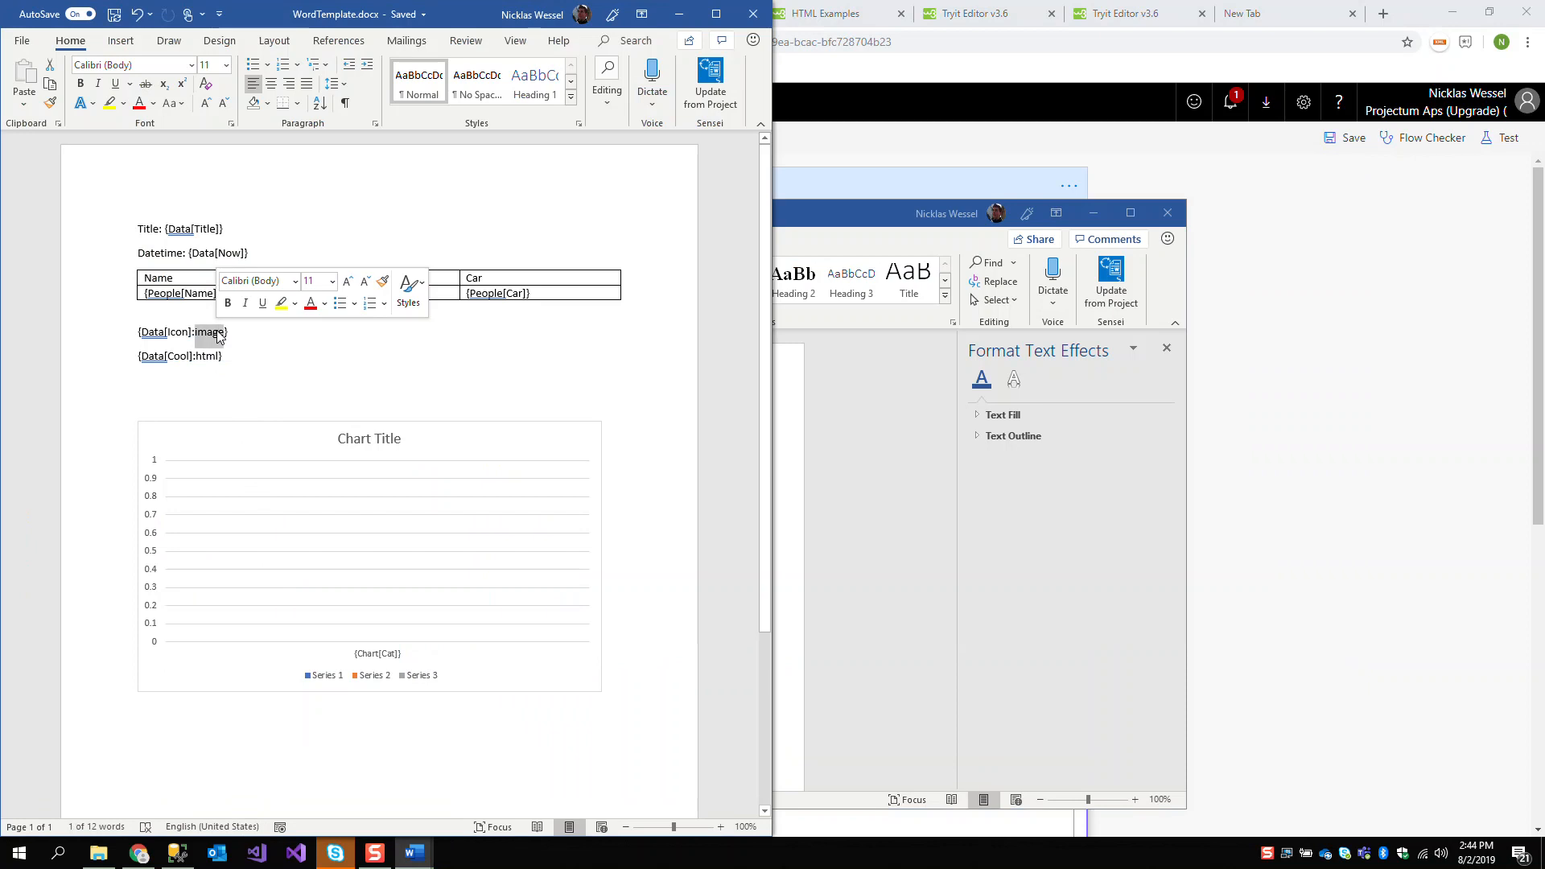
click(268, 340)
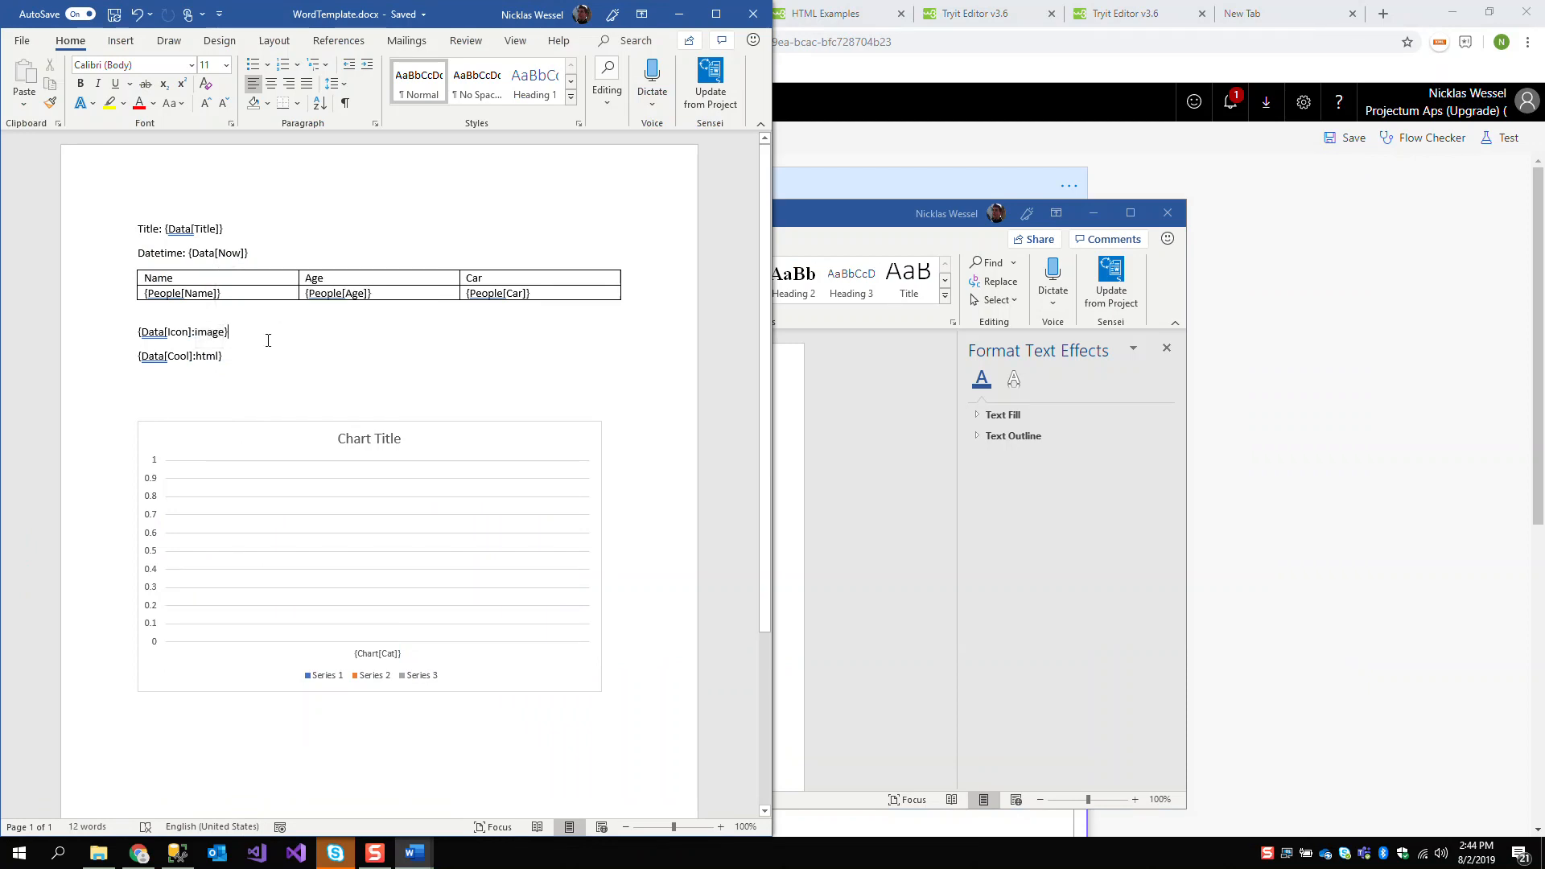
double_click(211, 359)
click(288, 359)
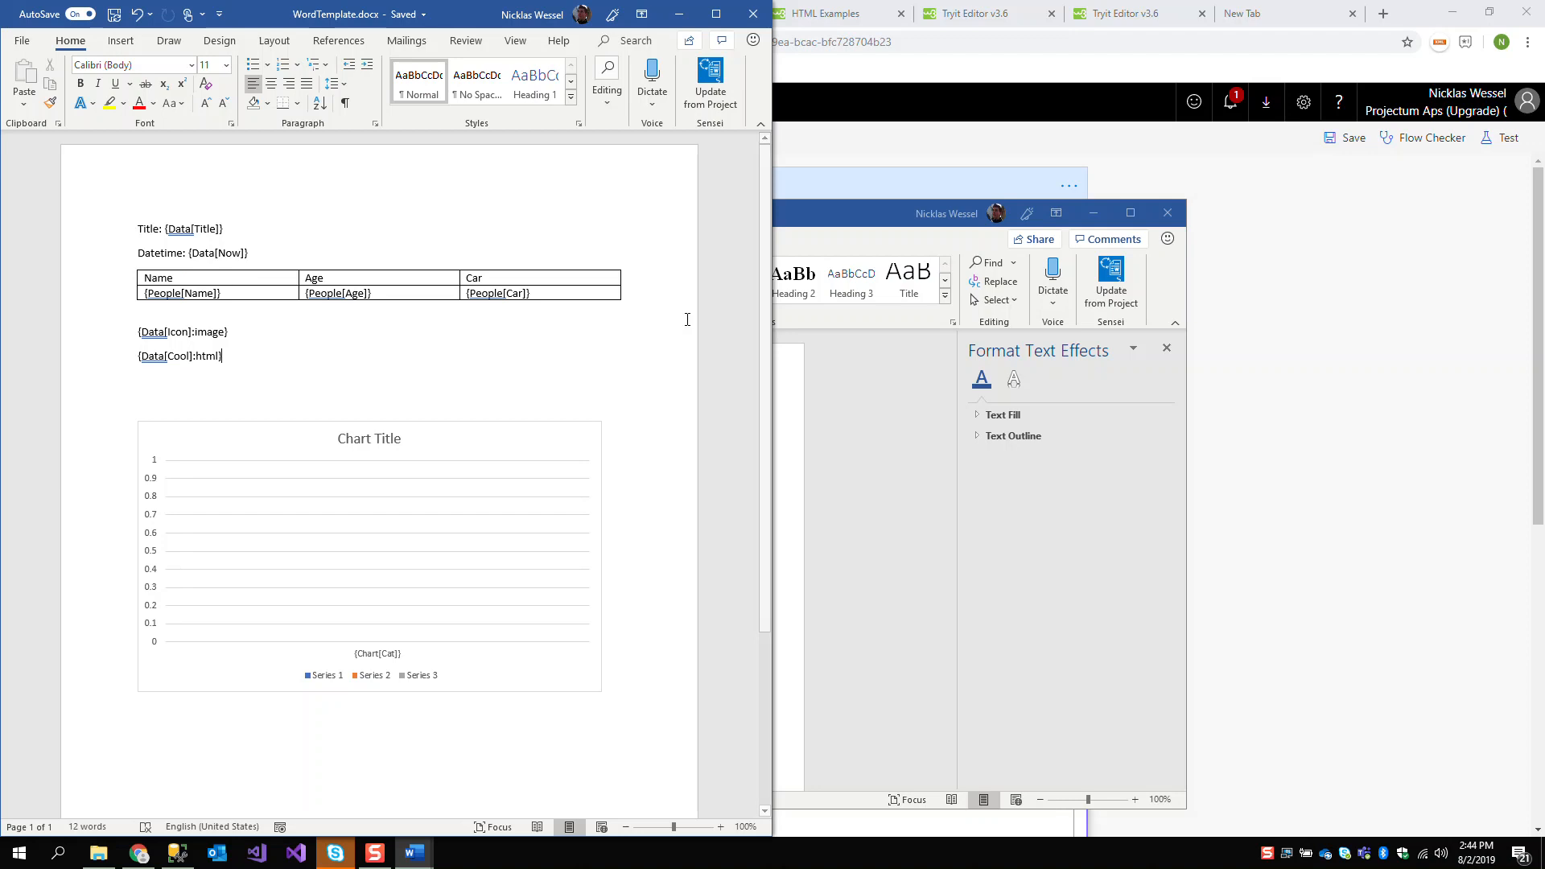
Return to the Chrome browser and view the Projectum Present It connector page, clearing the selection on the trial form link
click(919, 71)
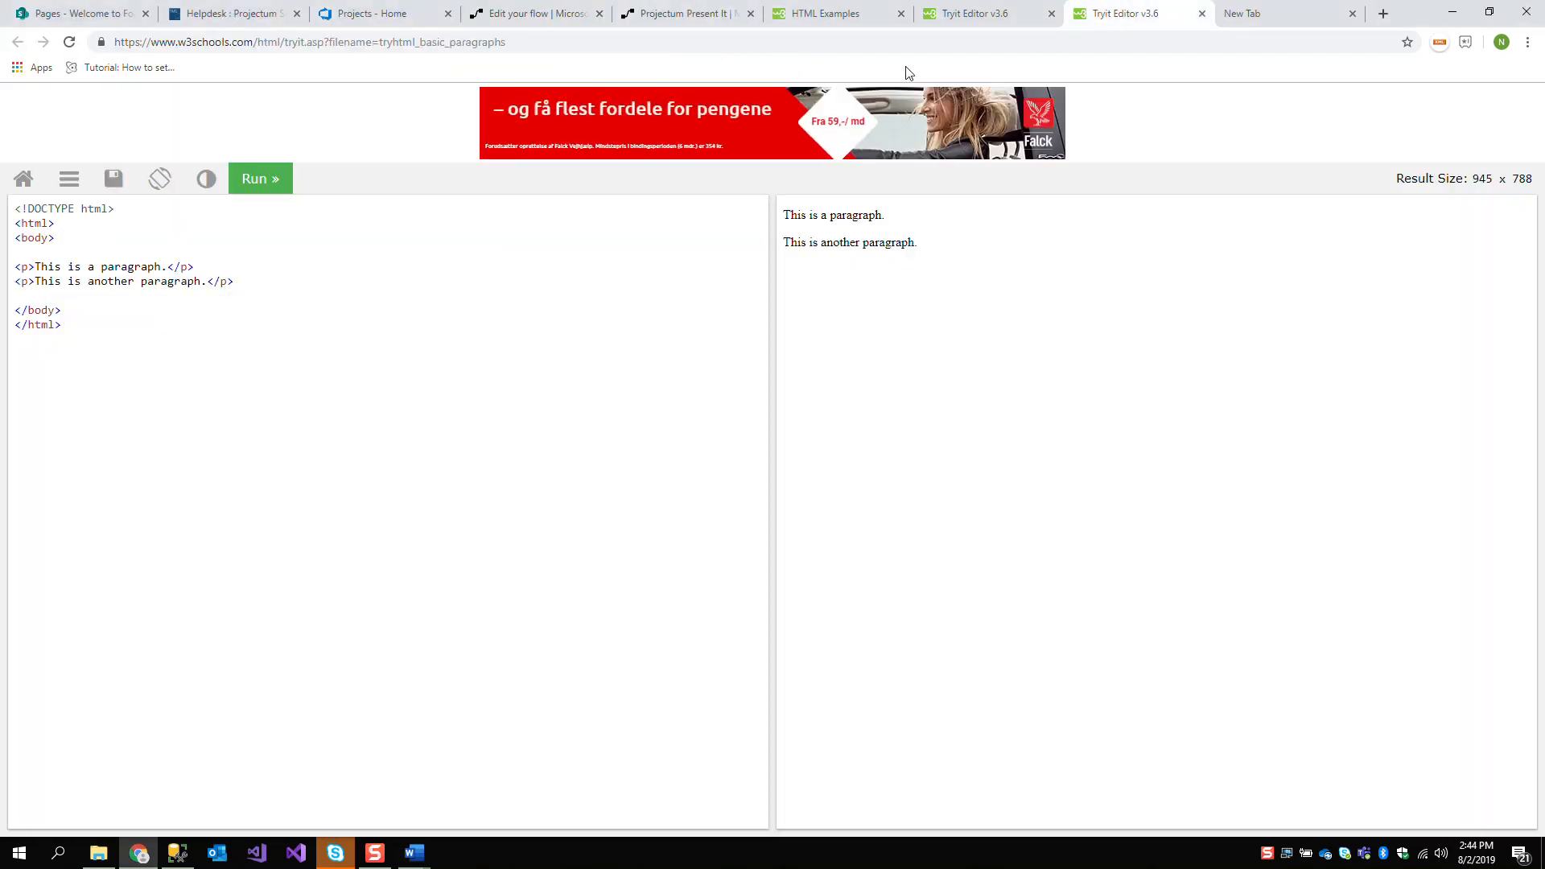
click(715, 14)
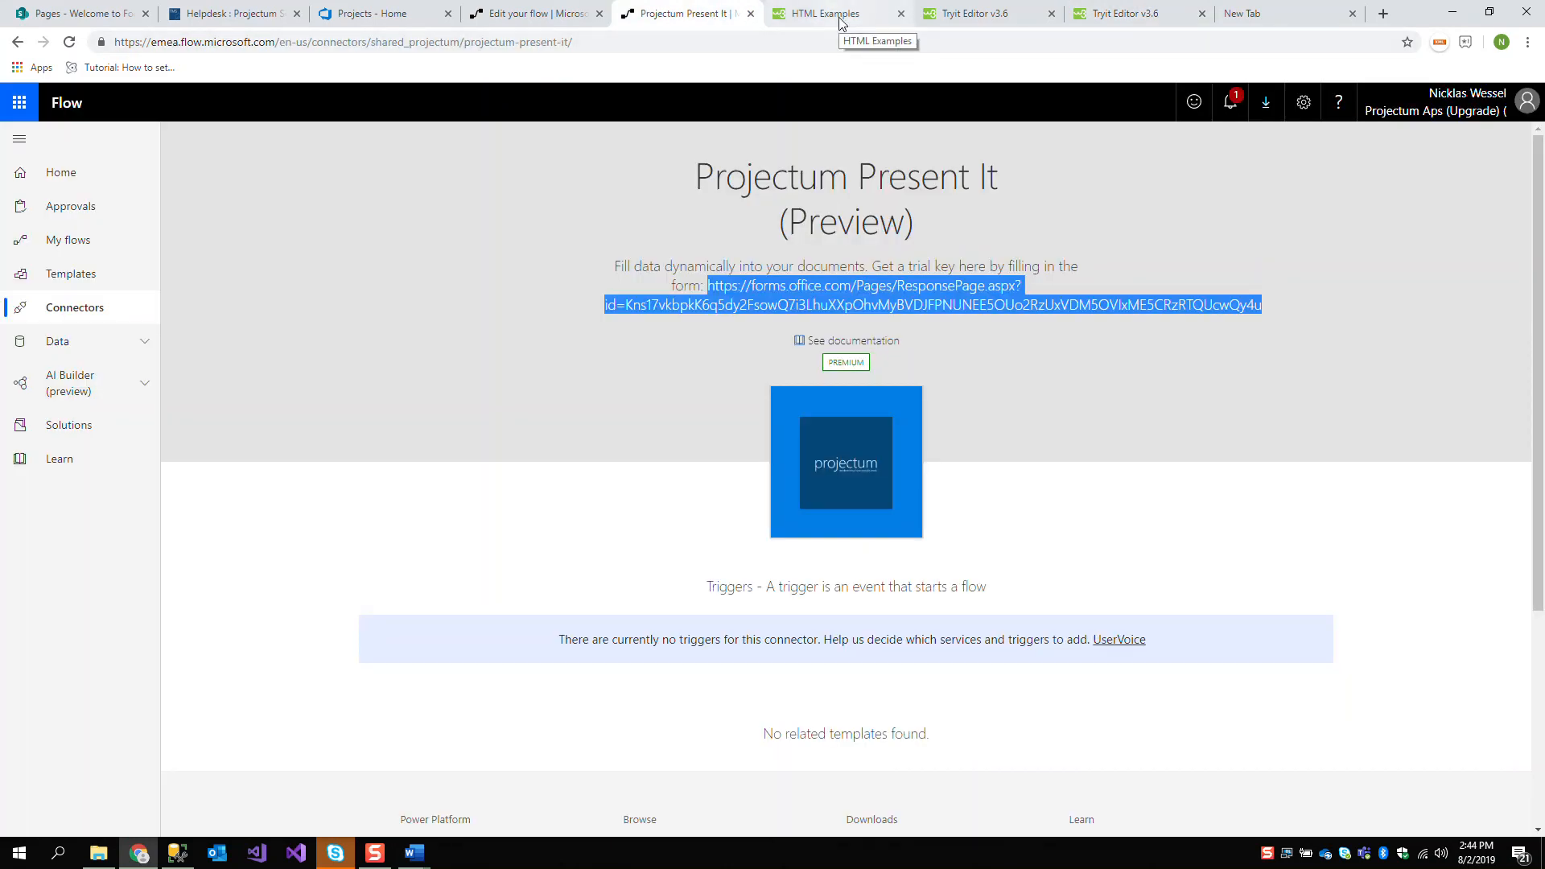
click(709, 188)
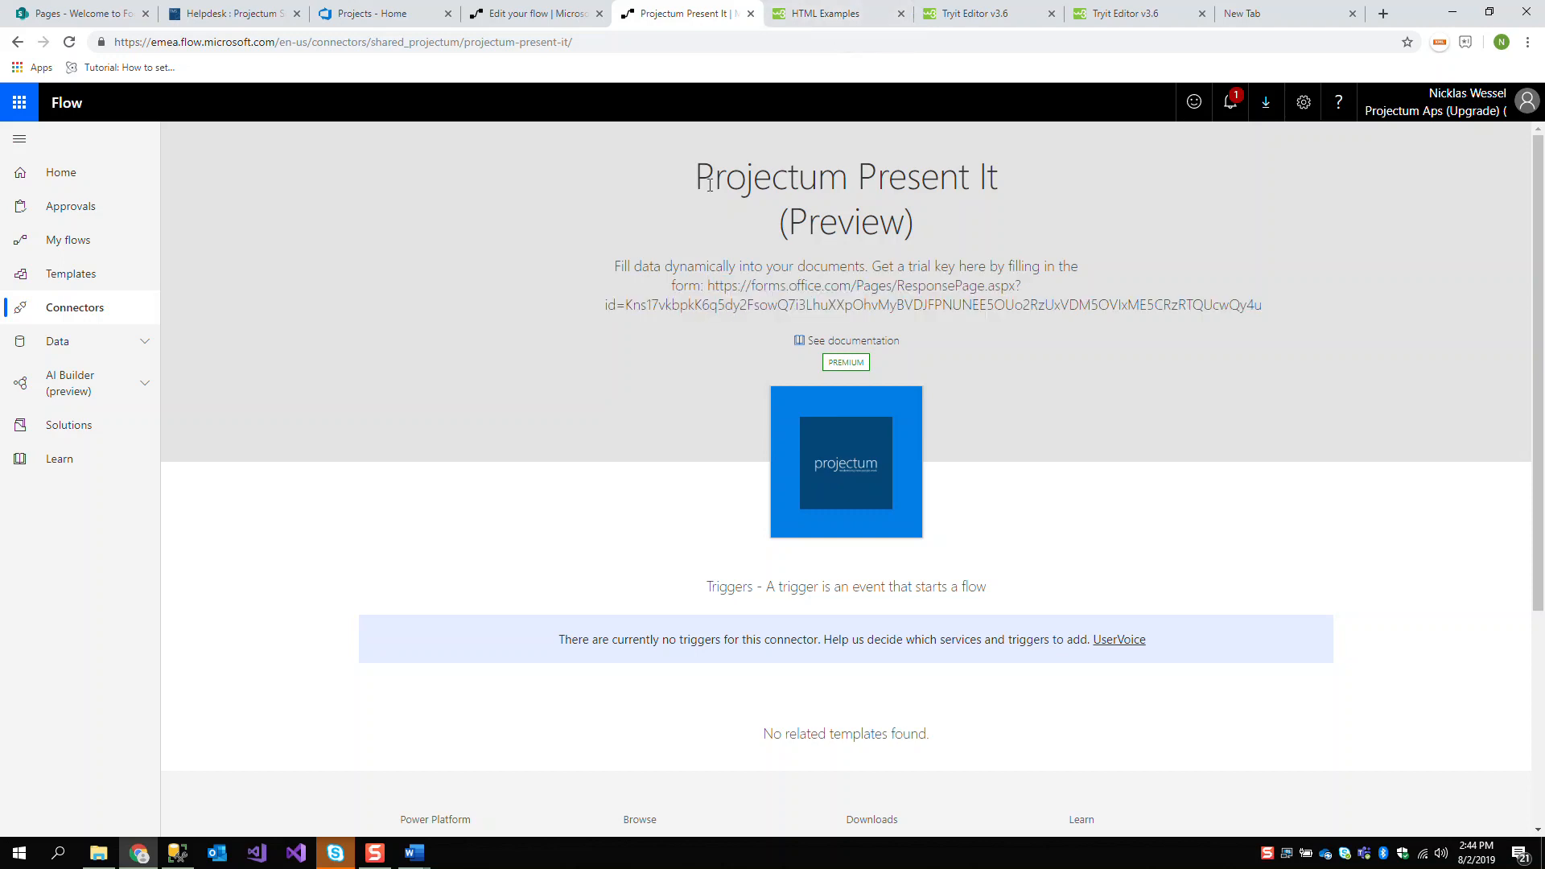